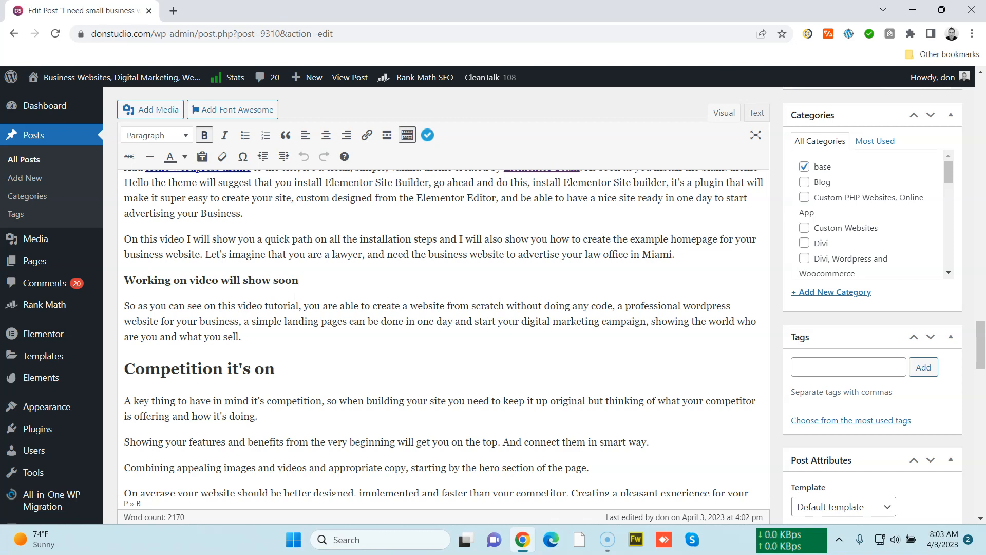
Open donstudio.com/cpanel in a new tab and log in to cPanel
{"action": "key", "text": "ctrl+t"}
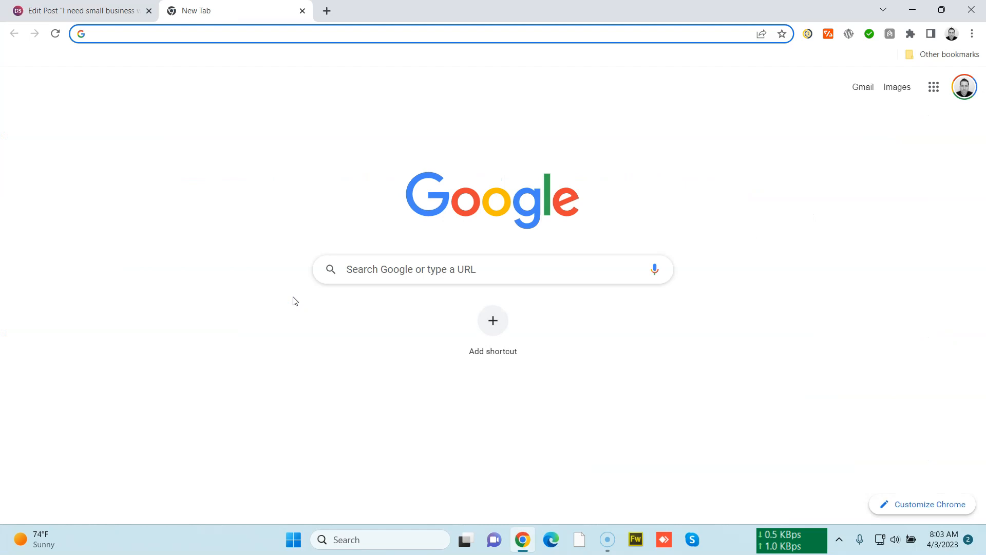
{"action": "type", "text": "donstudio.com"}
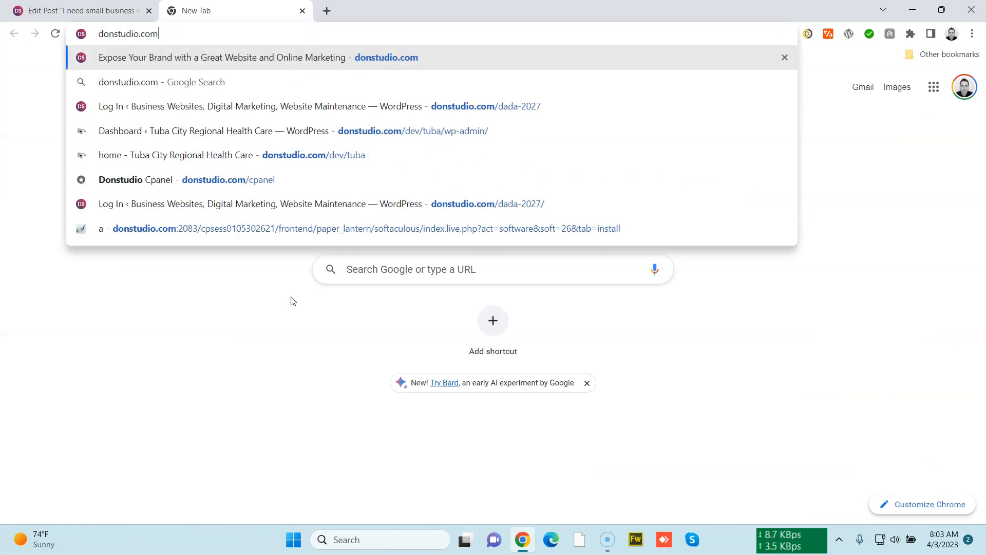
{"action": "type", "text": "/cpanel"}
{"action": "key", "text": "Return"}
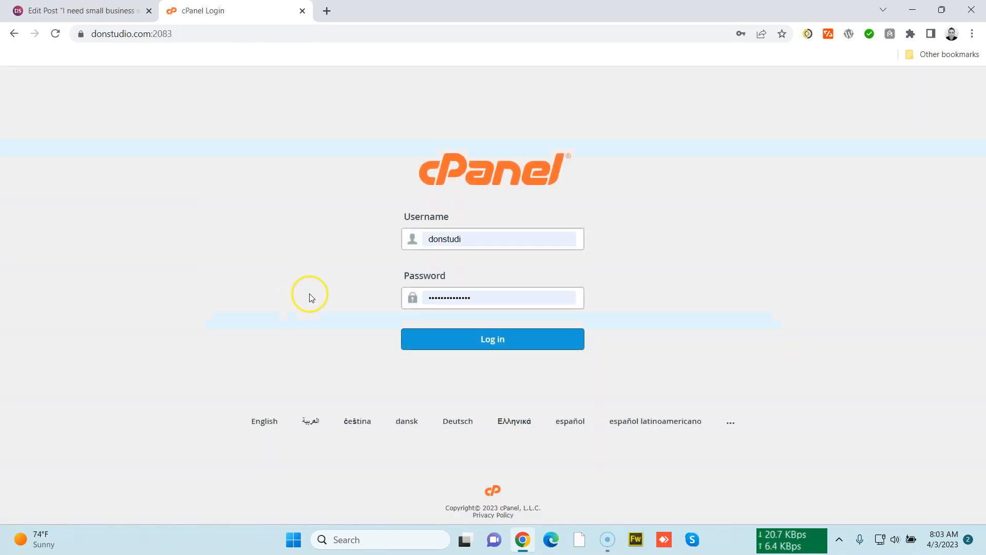
{"action": "left_click", "coordinate": [480, 341]}
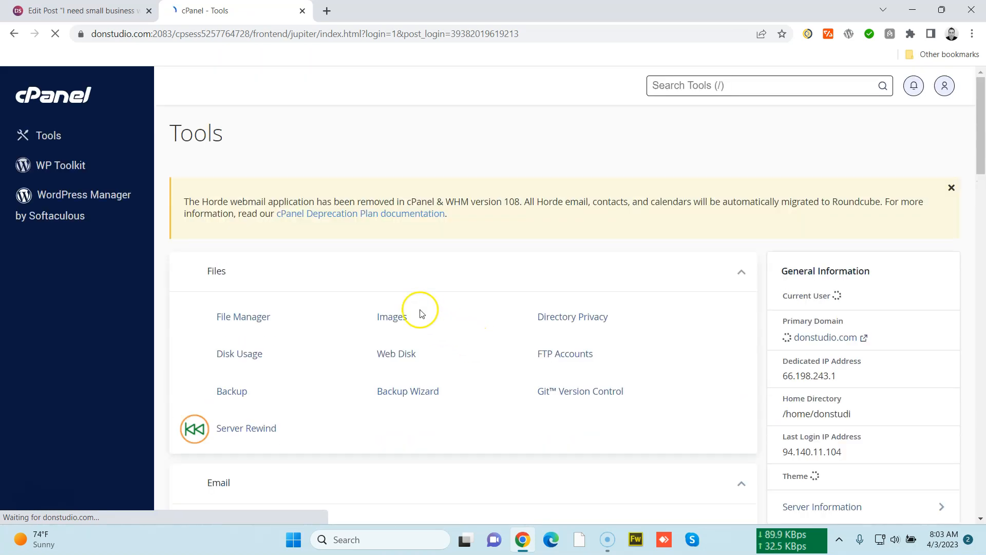
Dismiss the notice and start a new WordPress installation from the Softaculous Apps Installer
{"action": "left_click", "coordinate": [951, 188]}
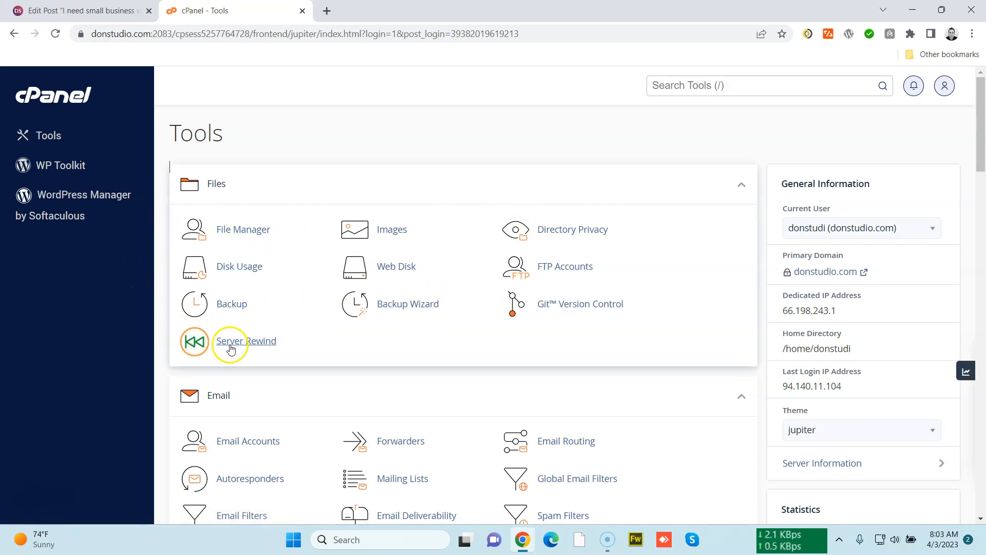
{"action": "scroll", "coordinate": [298, 361], "scroll_direction": "down", "scroll_amount": 1}
{"action": "scroll", "coordinate": [301, 362], "scroll_direction": "down", "scroll_amount": 3}
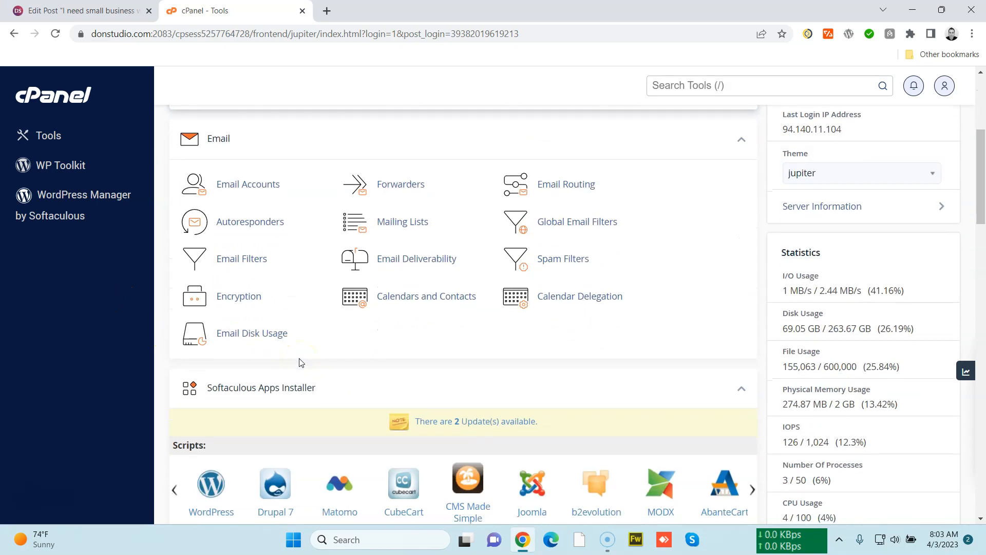
{"action": "scroll", "coordinate": [300, 362], "scroll_direction": "down", "scroll_amount": 4}
{"action": "left_click", "coordinate": [220, 323]}
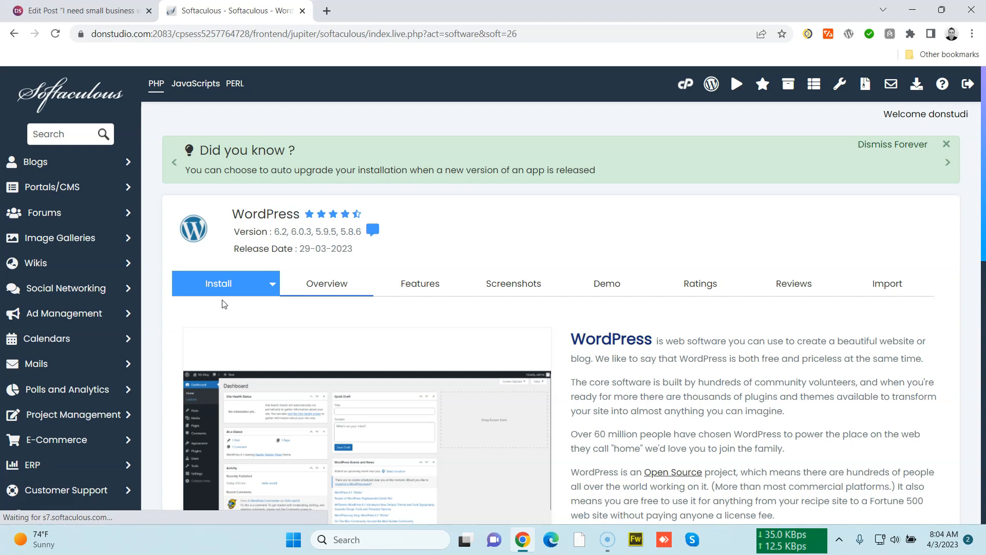
{"action": "scroll", "coordinate": [639, 338], "scroll_direction": "down", "scroll_amount": 7}
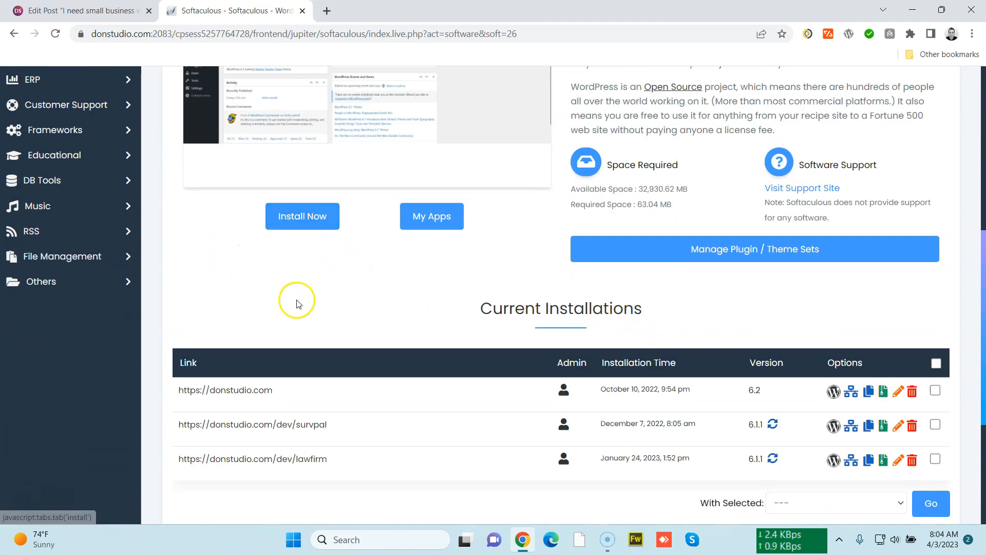
{"action": "left_click", "coordinate": [303, 216]}
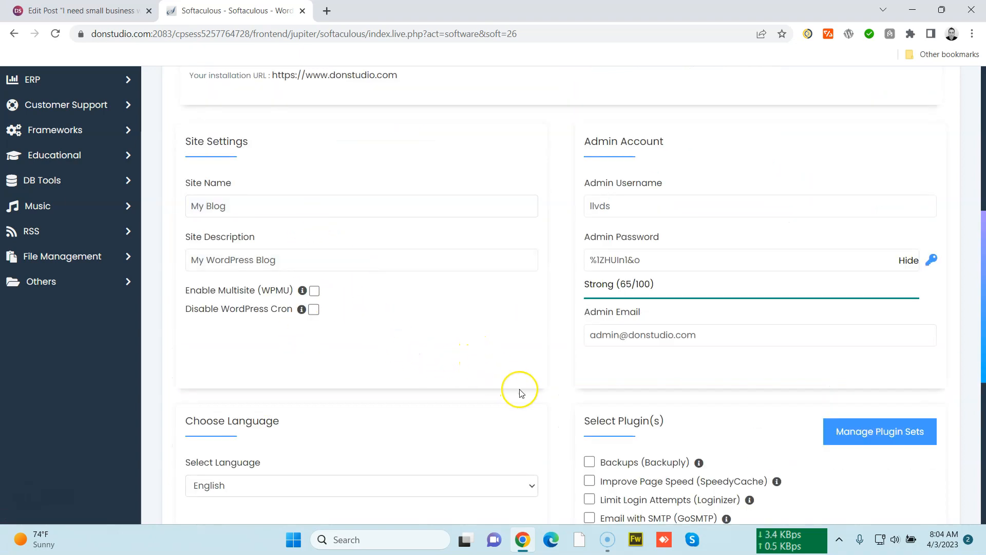
Review the install form's site settings and admin account fields, including the generated admin password
{"action": "scroll", "coordinate": [520, 389], "scroll_direction": "up", "scroll_amount": 3}
{"action": "scroll", "coordinate": [520, 389], "scroll_direction": "down", "scroll_amount": 2}
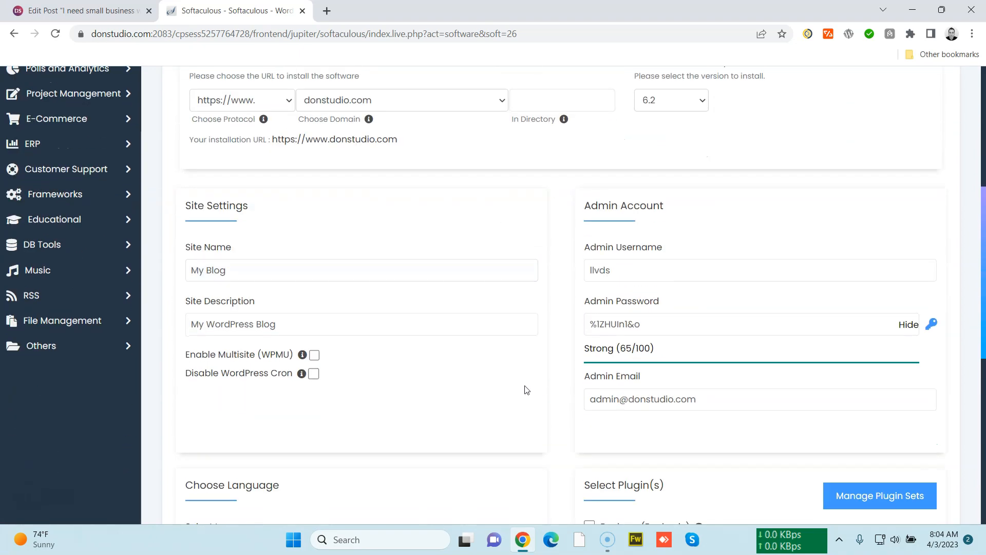
{"action": "left_click", "coordinate": [907, 325]}
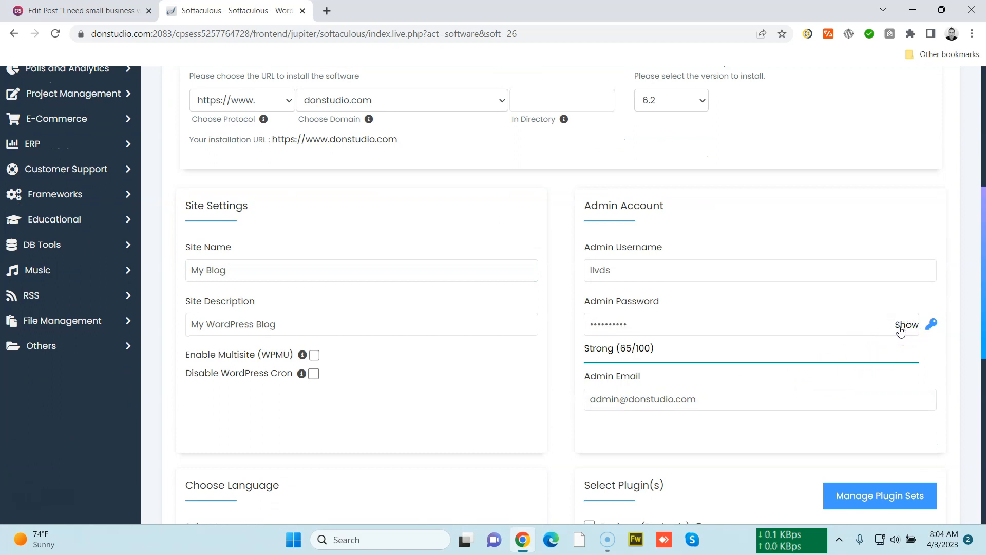
{"action": "left_click", "coordinate": [902, 327]}
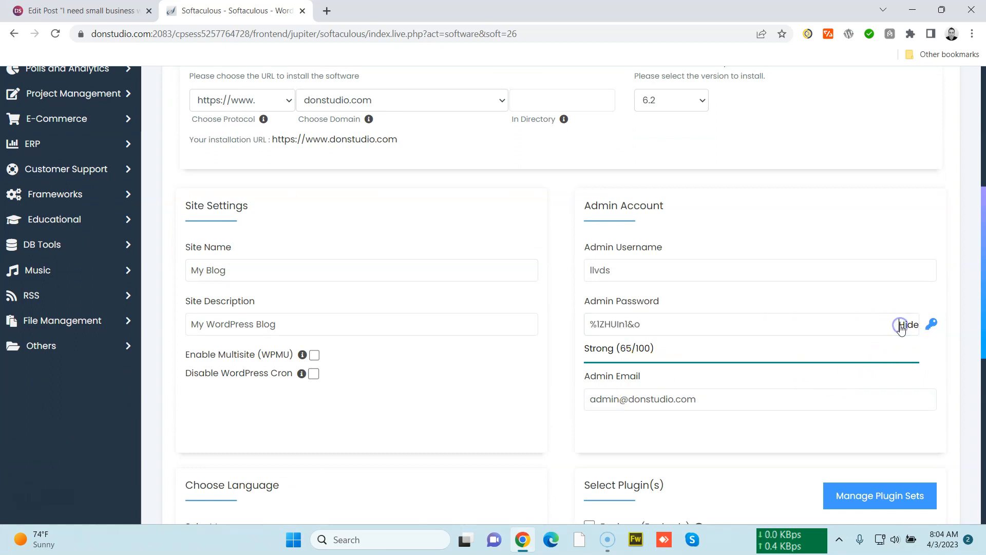
{"action": "left_click_drag", "start_coordinate": [722, 331], "coordinate": [568, 323]}
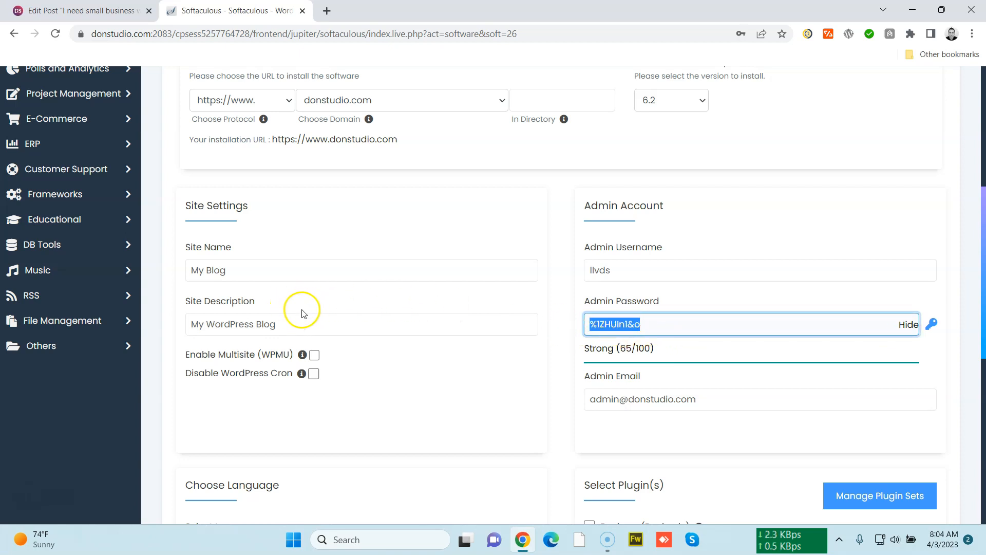
{"action": "scroll", "coordinate": [472, 362], "scroll_direction": "up", "scroll_amount": 3}
{"action": "scroll", "coordinate": [518, 359], "scroll_direction": "down", "scroll_amount": 6}
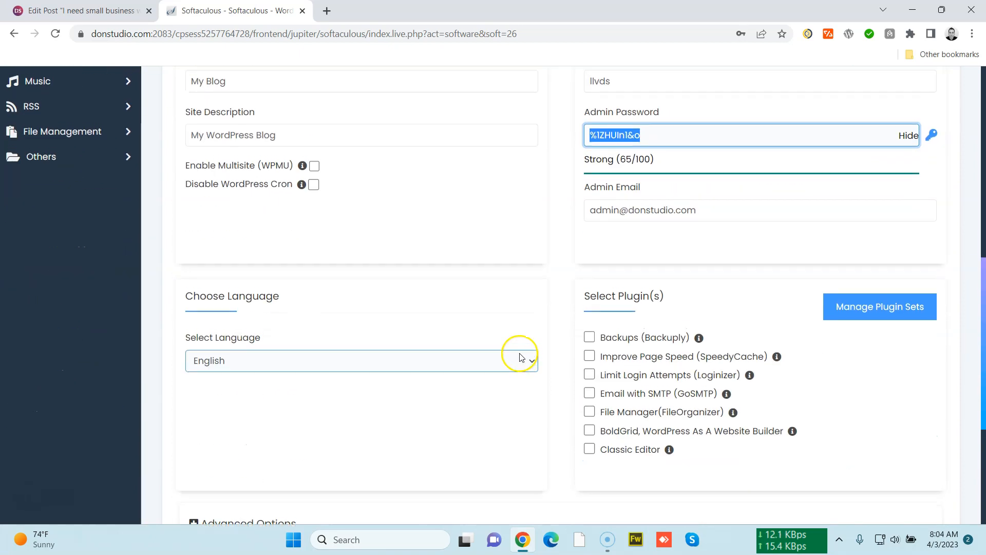
{"action": "scroll", "coordinate": [518, 295], "scroll_direction": "up", "scroll_amount": 3}
{"action": "scroll", "coordinate": [599, 352], "scroll_direction": "up", "scroll_amount": 3}
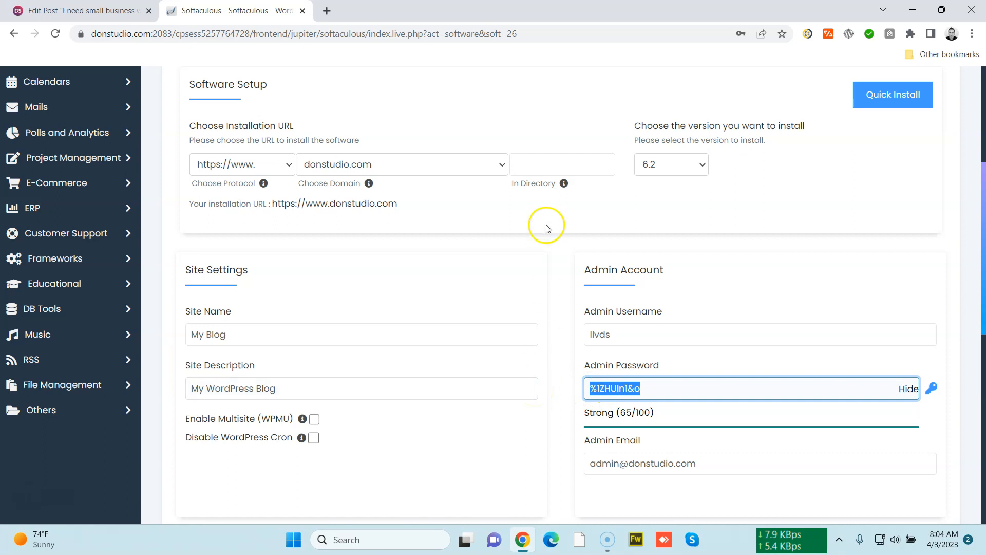
Set the installation directory to dev/lawmiami
{"action": "left_click", "coordinate": [545, 162]}
{"action": "type", "text": "dev/"}
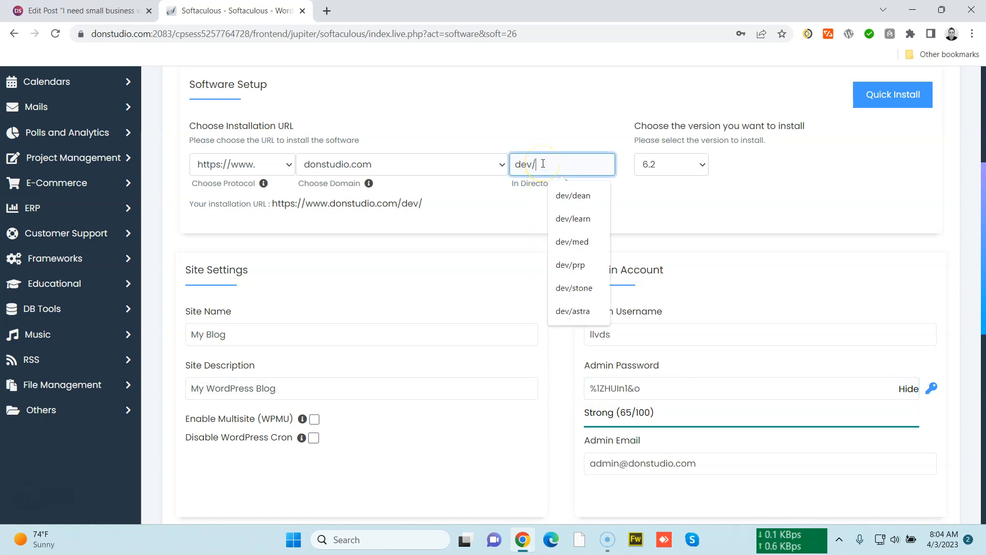
{"action": "type", "text": "lawoff"}
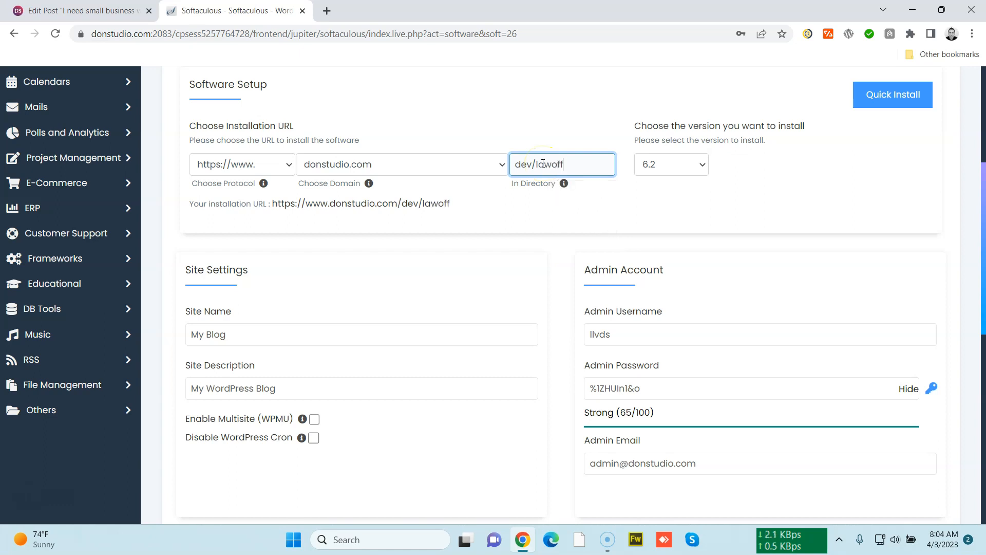
{"action": "type", "text": "i"}
{"action": "key", "text": "BackSpace"}
{"action": "key", "text": "BackSpace"}
{"action": "key", "text": "BackSpace"}
{"action": "key", "text": "BackSpace"}
{"action": "key", "text": "BackSpace"}
{"action": "key", "text": "BackSpace"}
{"action": "key", "text": "BackSpace"}
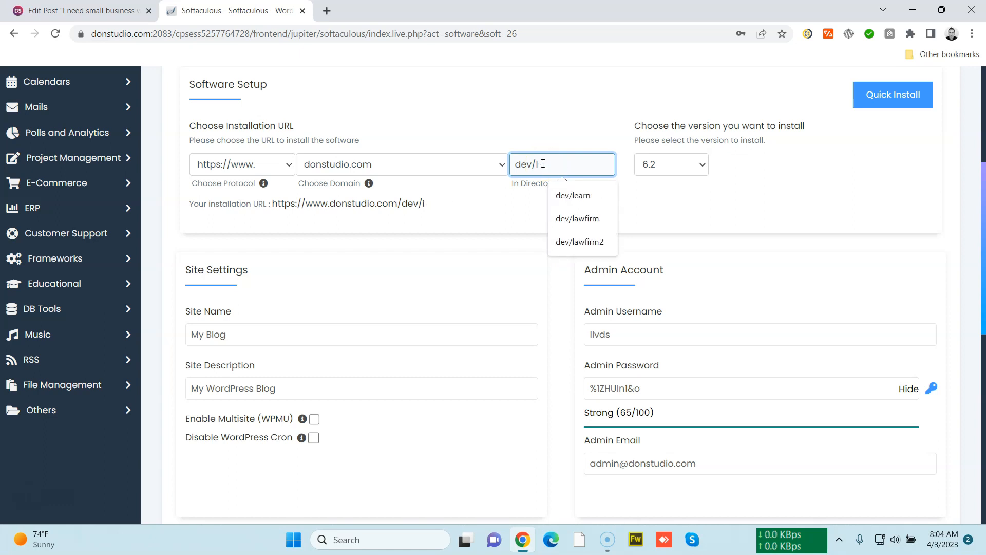
{"action": "type", "text": "lawmiami"}
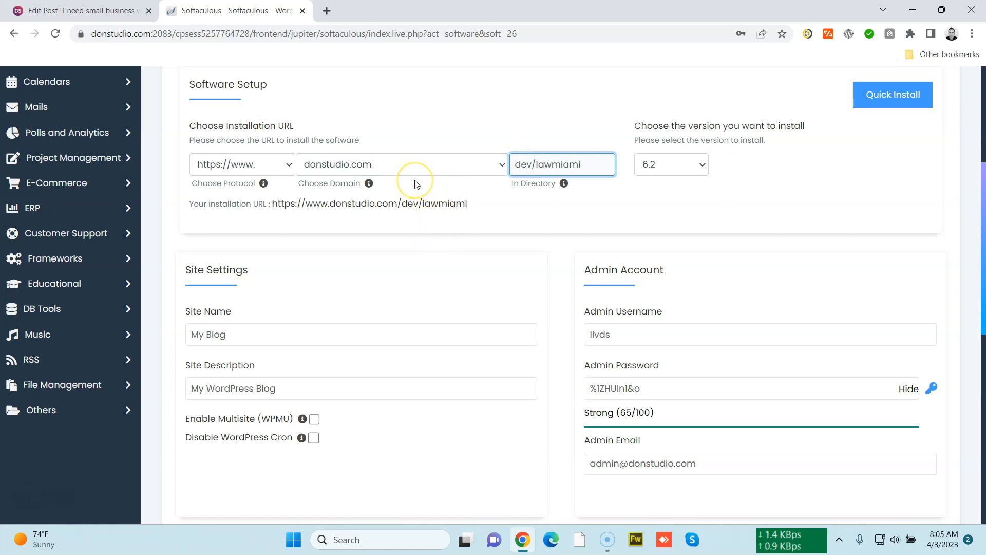
Start the WordPress installation and decline saving the password in the browser
{"action": "double_click", "coordinate": [529, 165]}
{"action": "left_click_drag", "start_coordinate": [537, 164], "coordinate": [604, 164]}
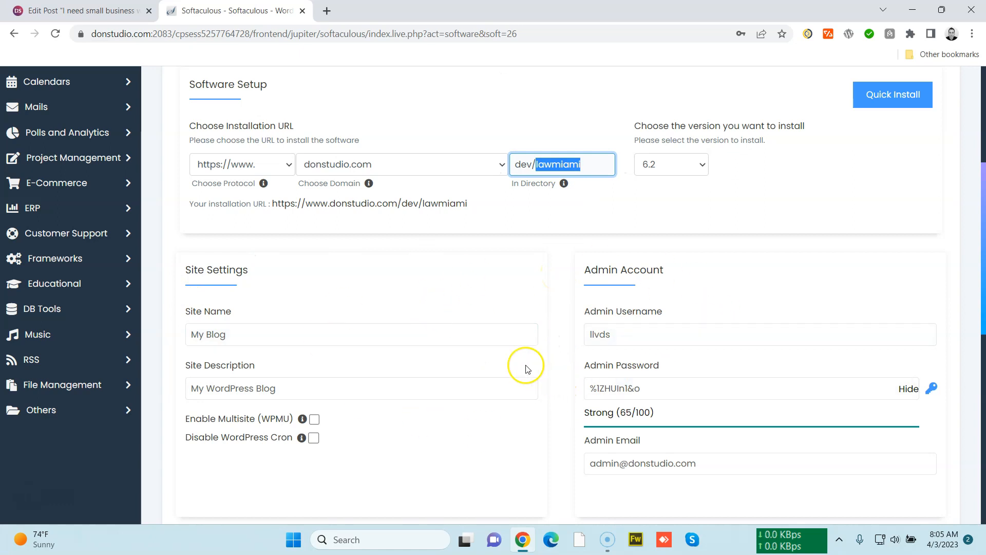
{"action": "scroll", "coordinate": [590, 341], "scroll_direction": "down", "scroll_amount": 1}
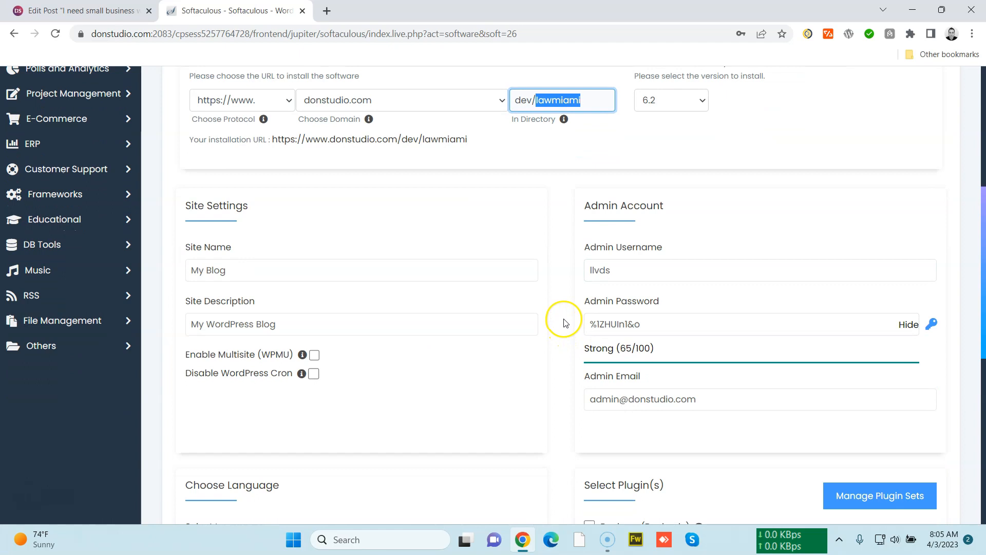
{"action": "scroll", "coordinate": [565, 322], "scroll_direction": "down", "scroll_amount": 5}
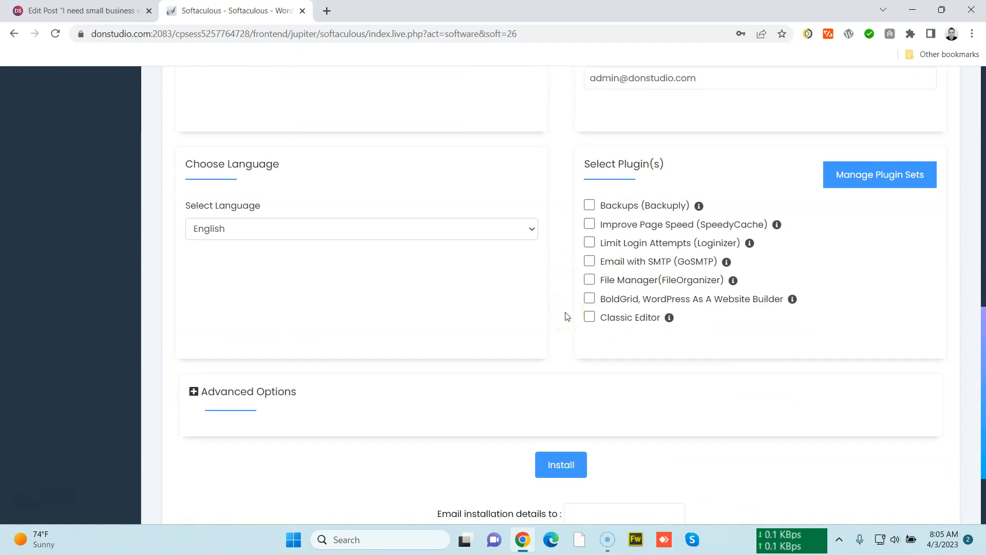
{"action": "left_click", "coordinate": [562, 463]}
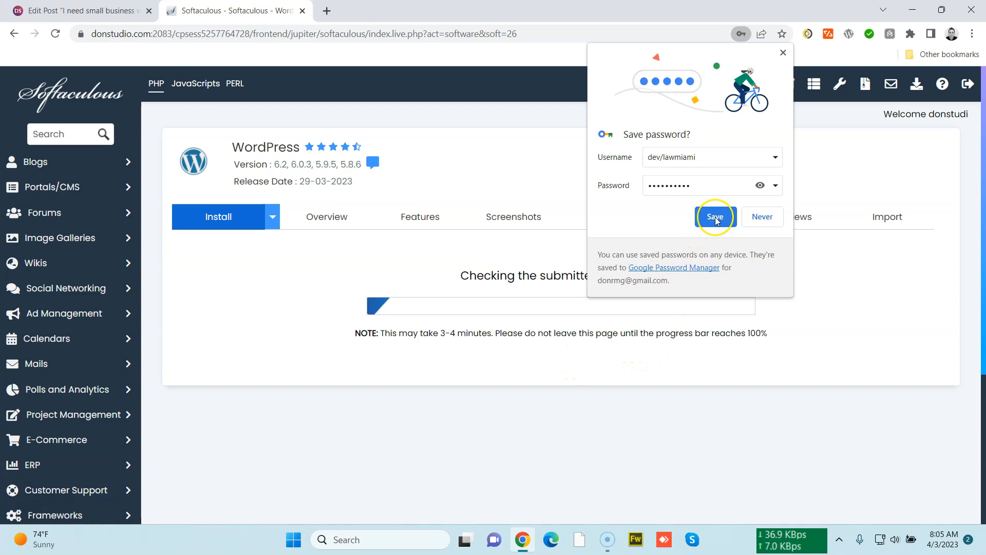
{"action": "left_click", "coordinate": [762, 220]}
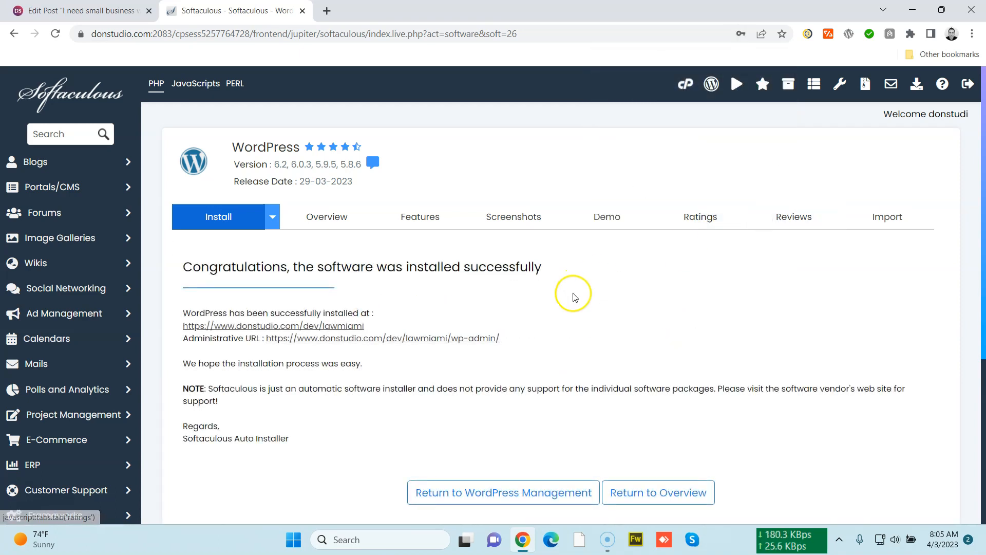
Open the new site's admin dashboard and view the site's front end in another tab
{"action": "scroll", "coordinate": [513, 273], "scroll_direction": "down", "scroll_amount": 1}
{"action": "left_click", "coordinate": [460, 275]}
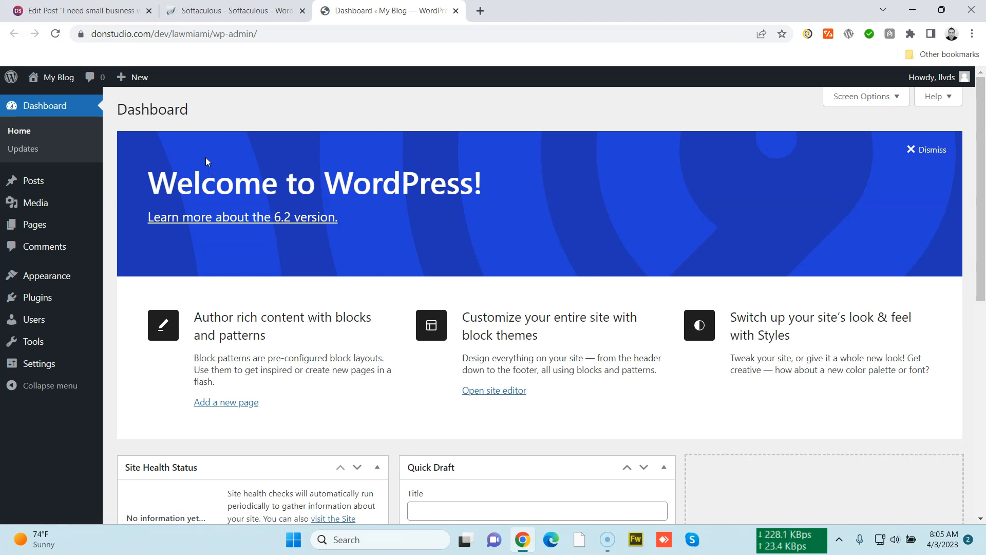
{"action": "mouse_move", "coordinate": [55, 78]}
{"action": "right_click", "coordinate": [56, 98]}
{"action": "left_click", "coordinate": [79, 107]}
{"action": "left_click", "coordinate": [514, 15]}
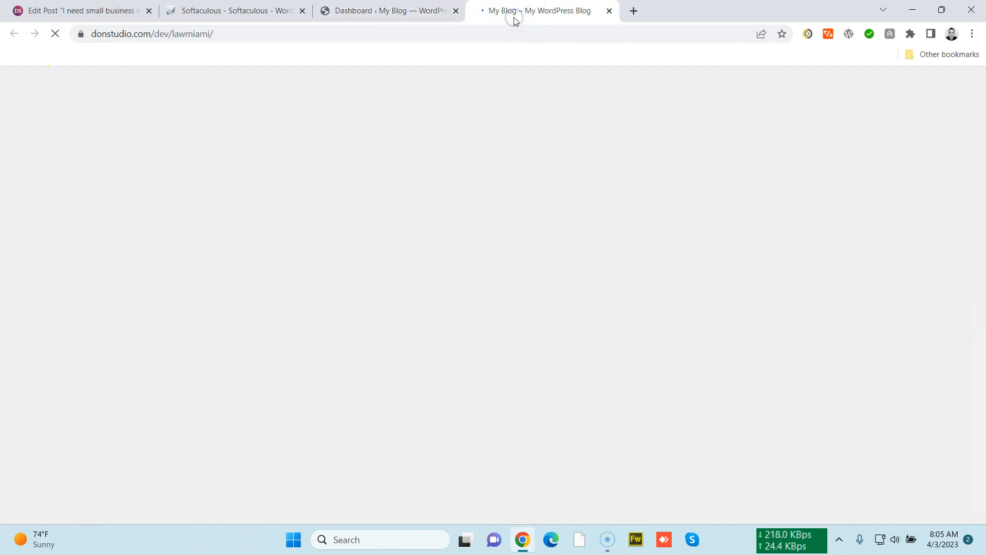
{"action": "mouse_move", "coordinate": [979, 154]}
{"action": "left_mouse_down"}
{"action": "mouse_move", "coordinate": [975, 353]}
{"action": "mouse_move", "coordinate": [960, 335]}
{"action": "mouse_move", "coordinate": [967, 142]}
{"action": "left_mouse_up"}
{"action": "left_click", "coordinate": [420, 15]}
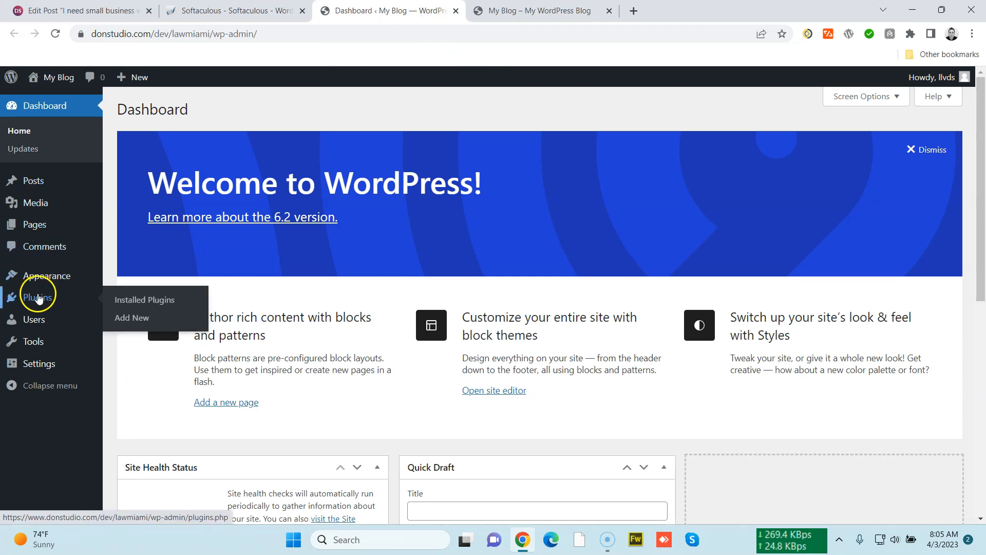
Install and activate the Hello Elementor theme from the Add Themes page
{"action": "scroll", "coordinate": [295, 368], "scroll_direction": "down", "scroll_amount": 6}
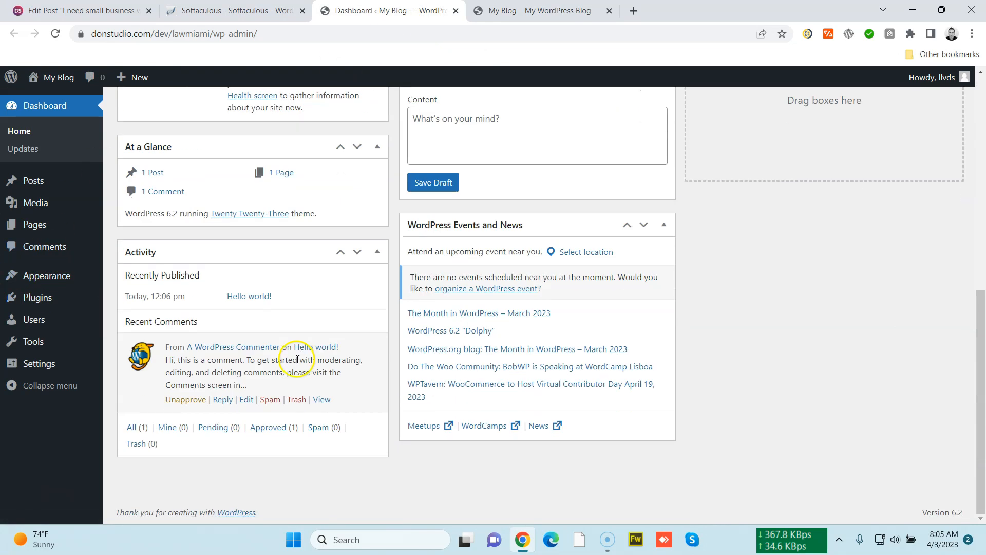
{"action": "scroll", "coordinate": [301, 418], "scroll_direction": "up", "scroll_amount": 6}
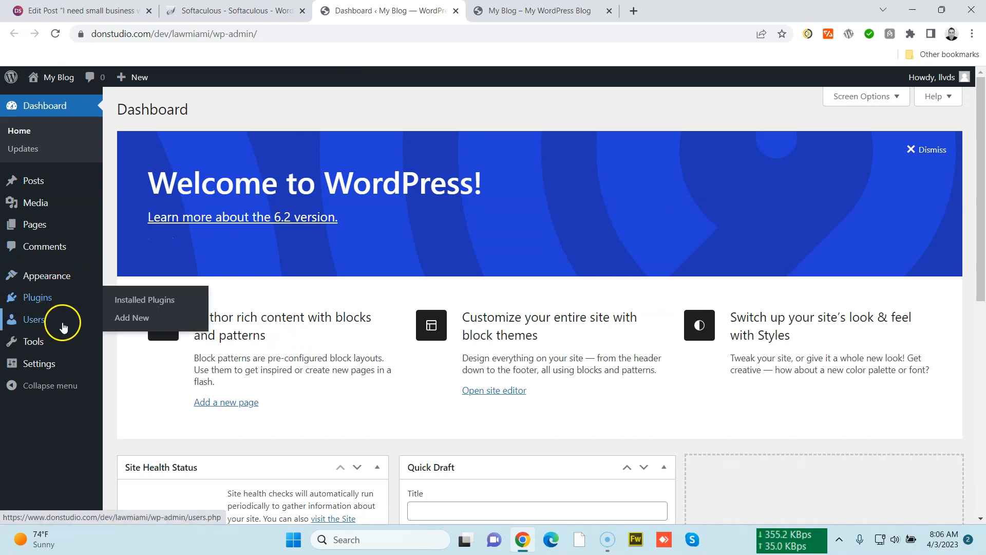
{"action": "left_click", "coordinate": [57, 276]}
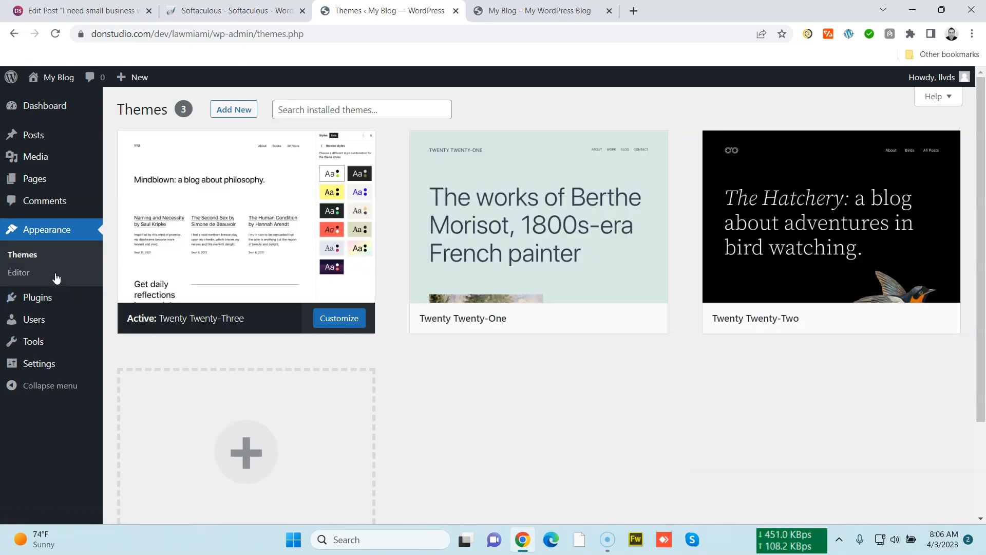
{"action": "left_click", "coordinate": [231, 109]}
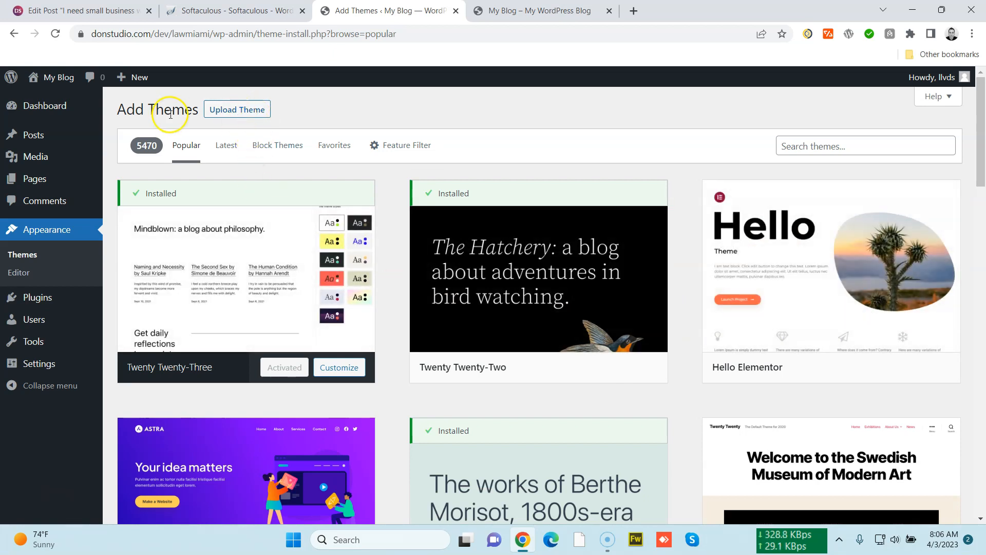
{"action": "left_click", "coordinate": [862, 367]}
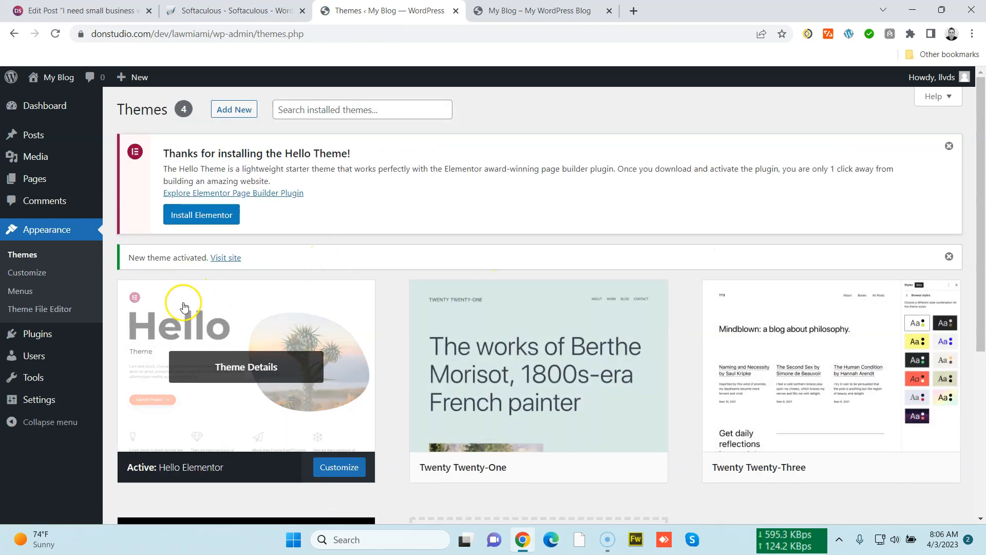
{"action": "left_click_drag", "start_coordinate": [154, 152], "coordinate": [297, 208]}
{"action": "left_click", "coordinate": [298, 216]}
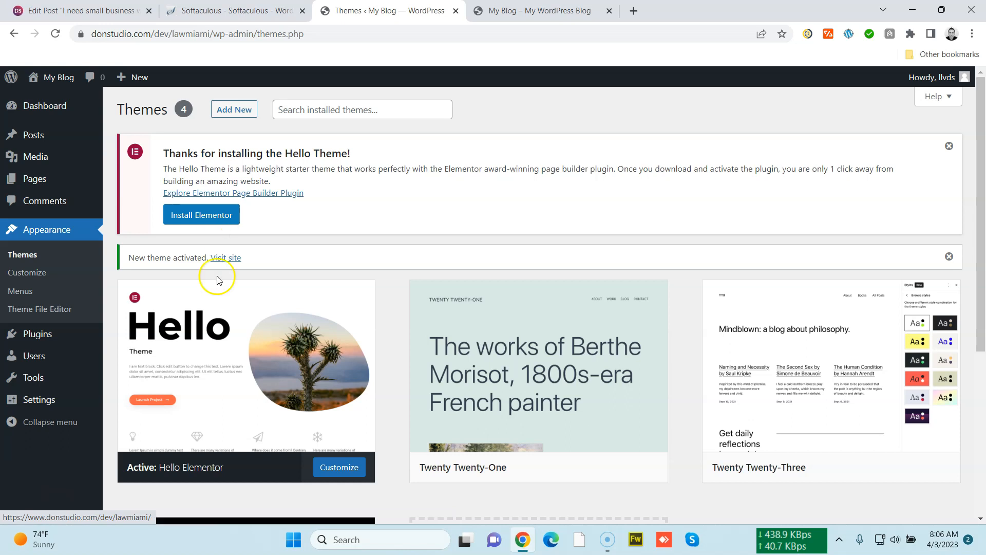
{"action": "mouse_move", "coordinate": [230, 315]}
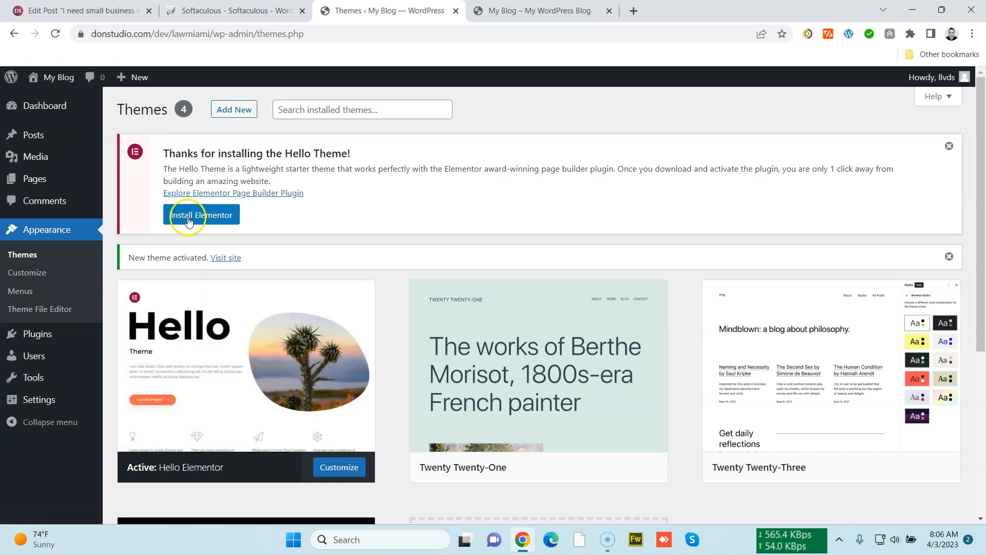
{"action": "mouse_move", "coordinate": [209, 293]}
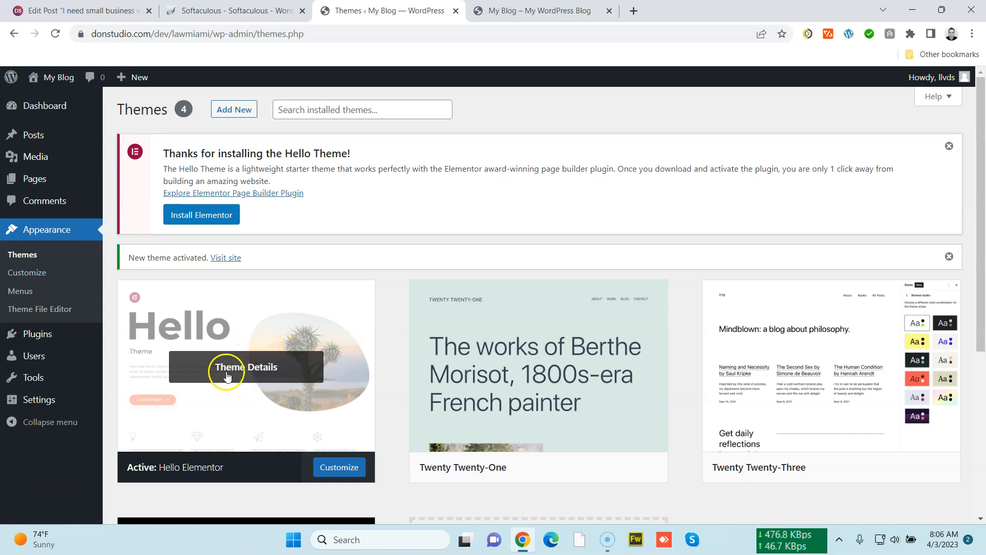
Reload the site's front end in its tab to view it with the newly activated Hello Elementor theme
{"action": "left_click", "coordinate": [498, 11]}
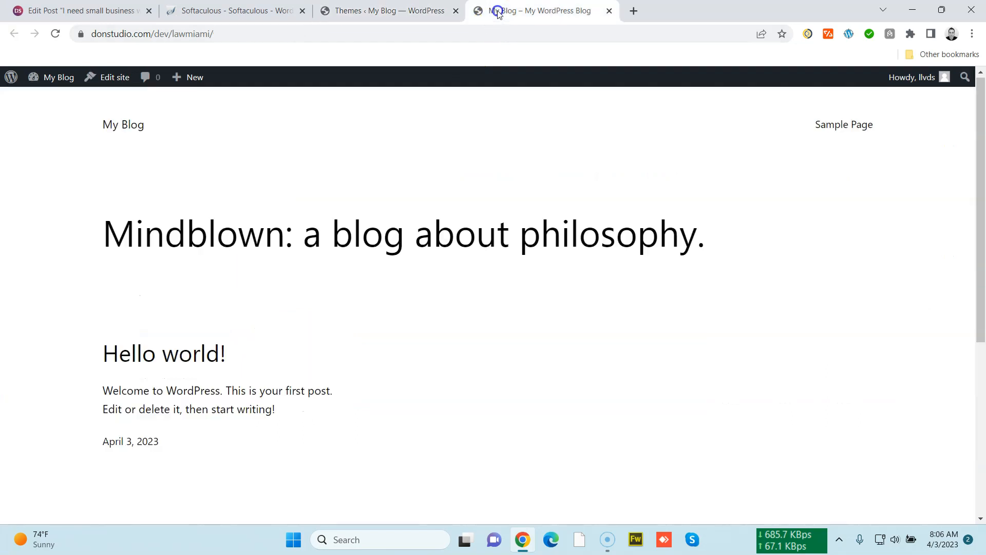
{"action": "left_click", "coordinate": [494, 32]}
{"action": "key", "text": "Return"}
{"action": "left_click_drag", "start_coordinate": [108, 119], "coordinate": [559, 271]}
{"action": "left_click", "coordinate": [588, 291]}
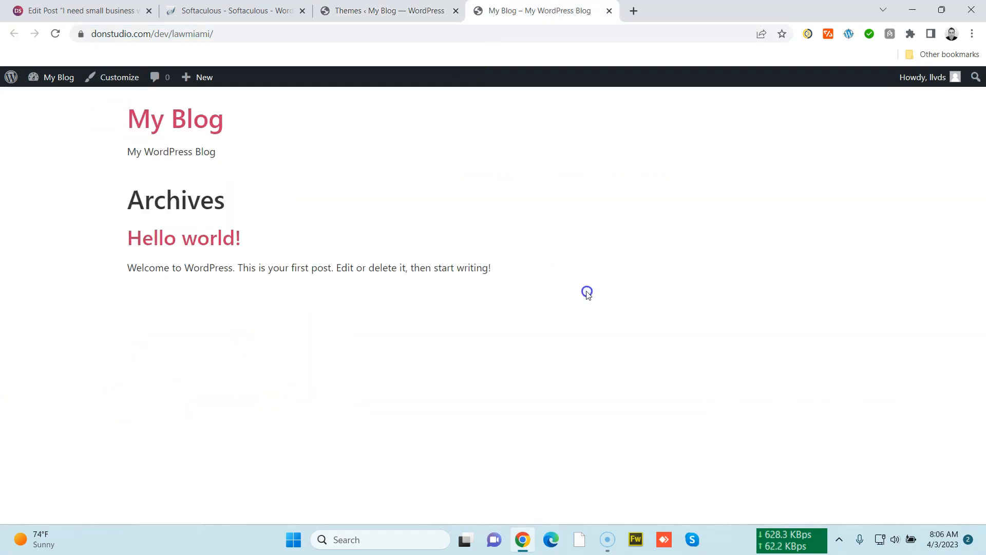
{"action": "left_click", "coordinate": [389, 12]}
{"action": "left_click", "coordinate": [505, 11]}
{"action": "left_click", "coordinate": [363, 6]}
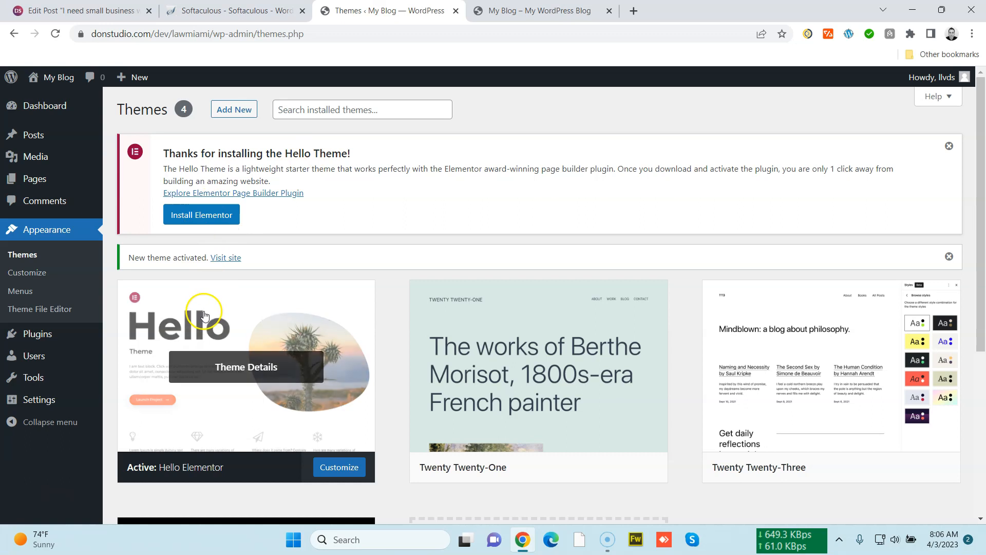
{"action": "left_click", "coordinate": [511, 13]}
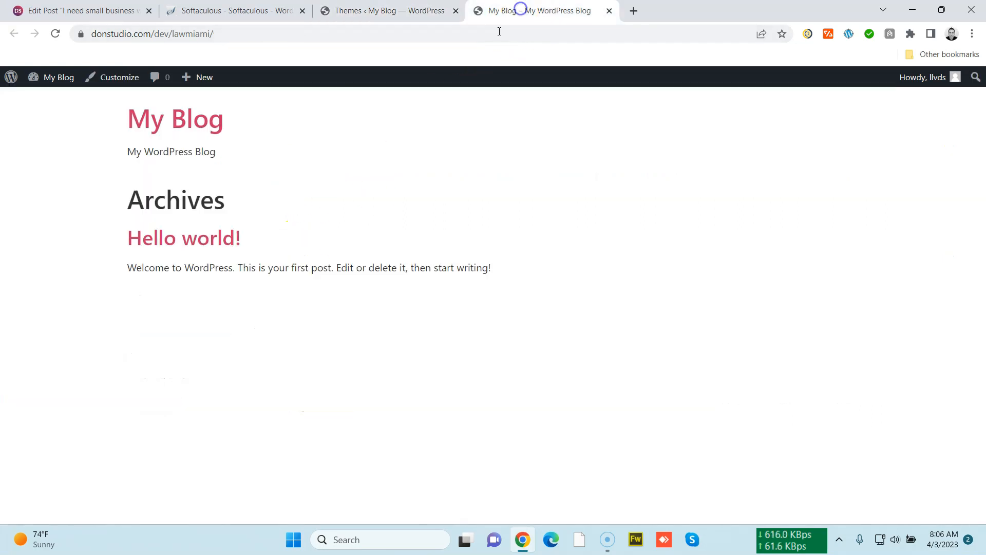
{"action": "left_click", "coordinate": [422, 38]}
{"action": "key", "text": "Return"}
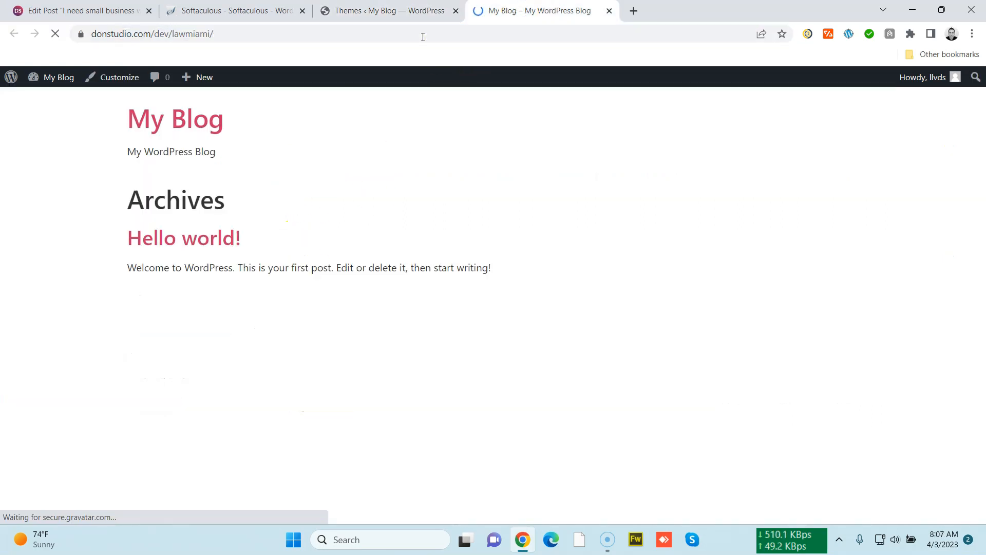
{"action": "left_click_drag", "start_coordinate": [101, 110], "coordinate": [627, 321]}
{"action": "left_click", "coordinate": [627, 320]}
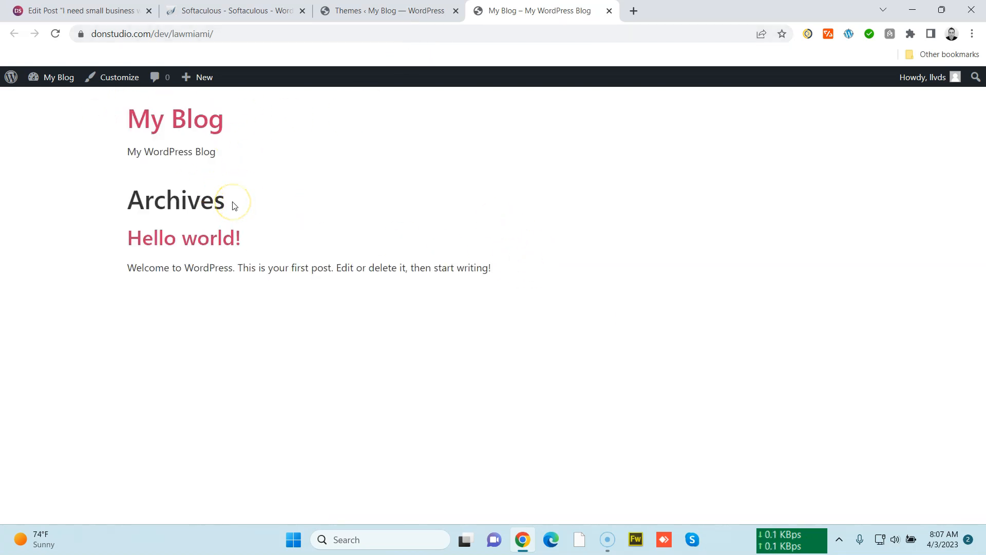
{"action": "left_click", "coordinate": [128, 124]}
{"action": "left_click_drag", "start_coordinate": [104, 131], "coordinate": [575, 291]}
{"action": "left_click", "coordinate": [575, 290]}
Install and activate the Elementor page builder plugin from the Hello theme notice on the Themes page
{"action": "left_click", "coordinate": [364, 17]}
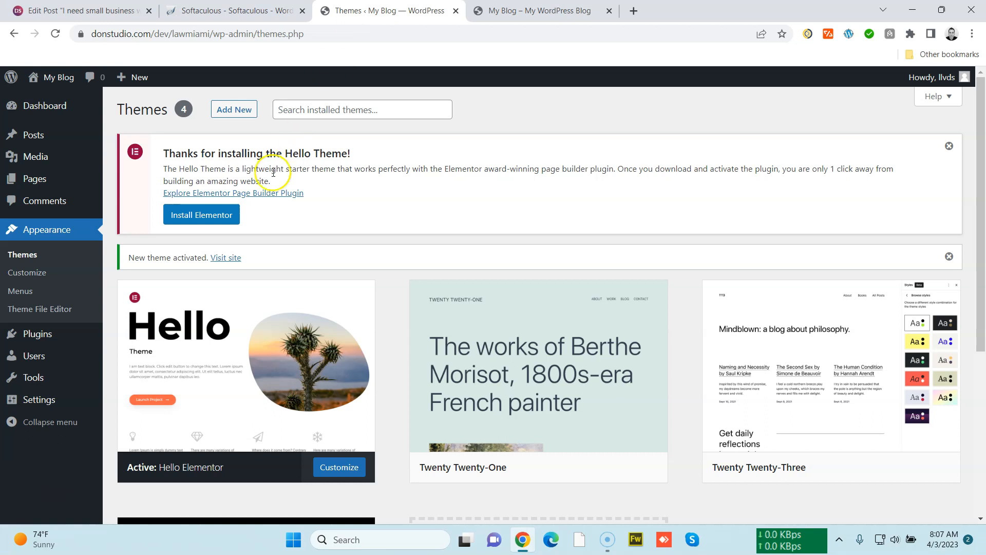
{"action": "left_click", "coordinate": [200, 216]}
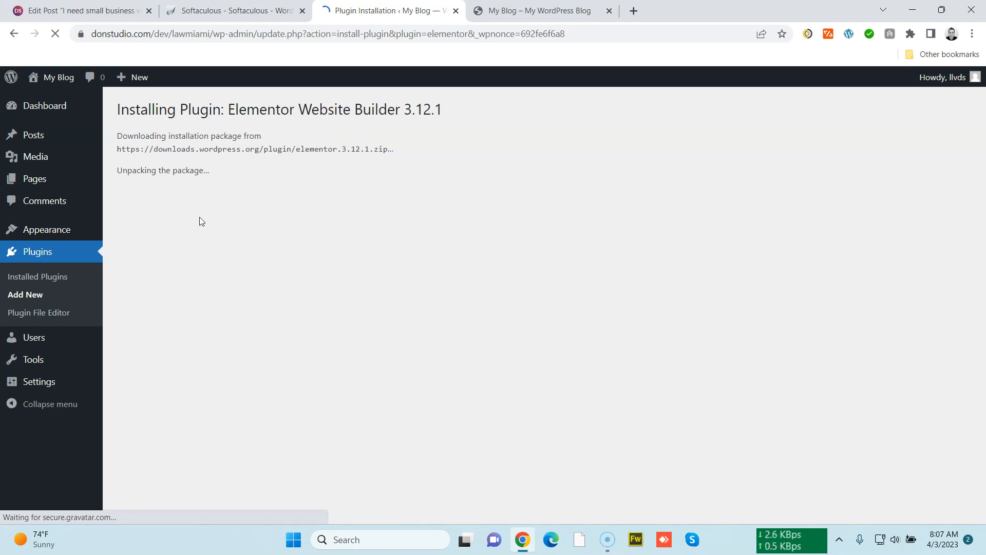
{"action": "left_click", "coordinate": [173, 236]}
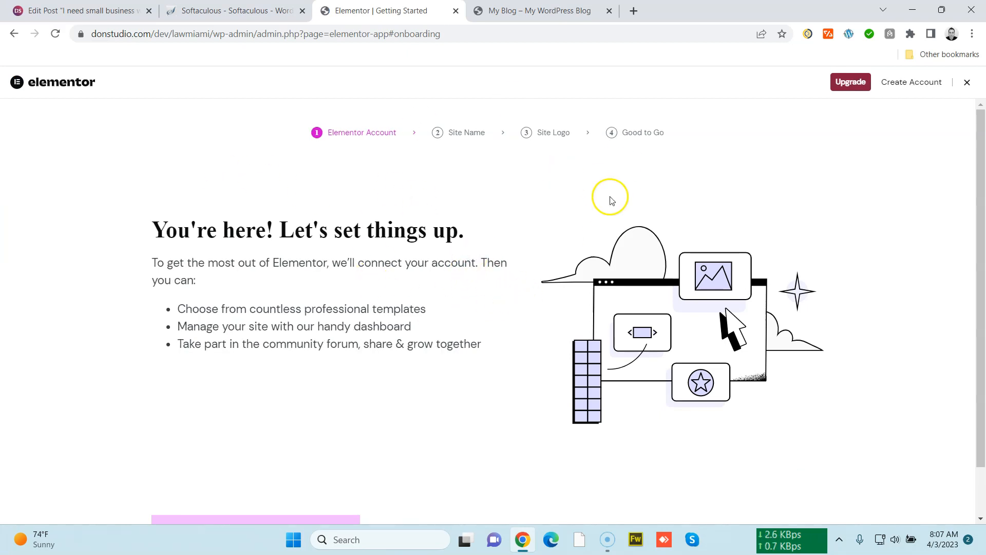
Exit the Elementor setup wizard without creating an account
{"action": "scroll", "coordinate": [425, 336], "scroll_direction": "down", "scroll_amount": 1}
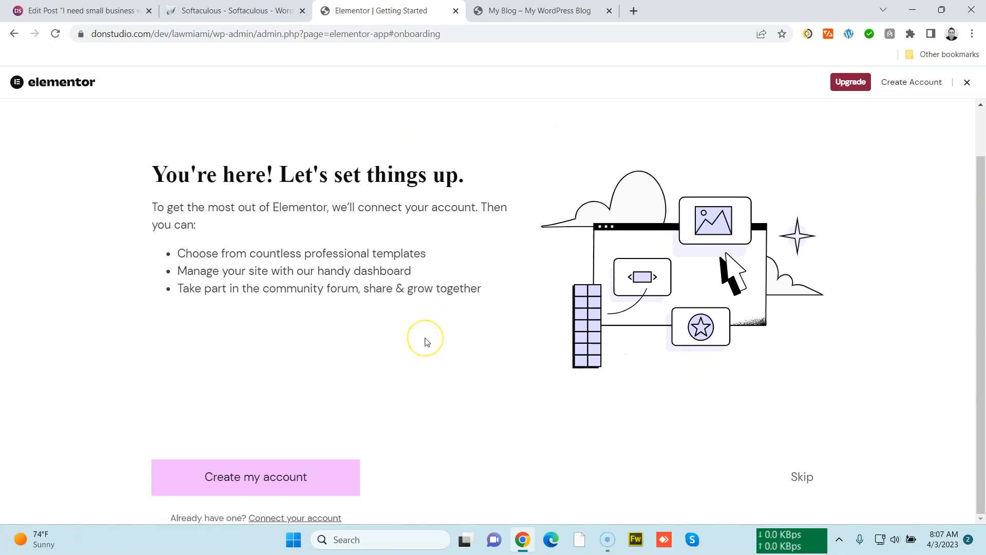
{"action": "scroll", "coordinate": [277, 396], "scroll_direction": "up", "scroll_amount": 1}
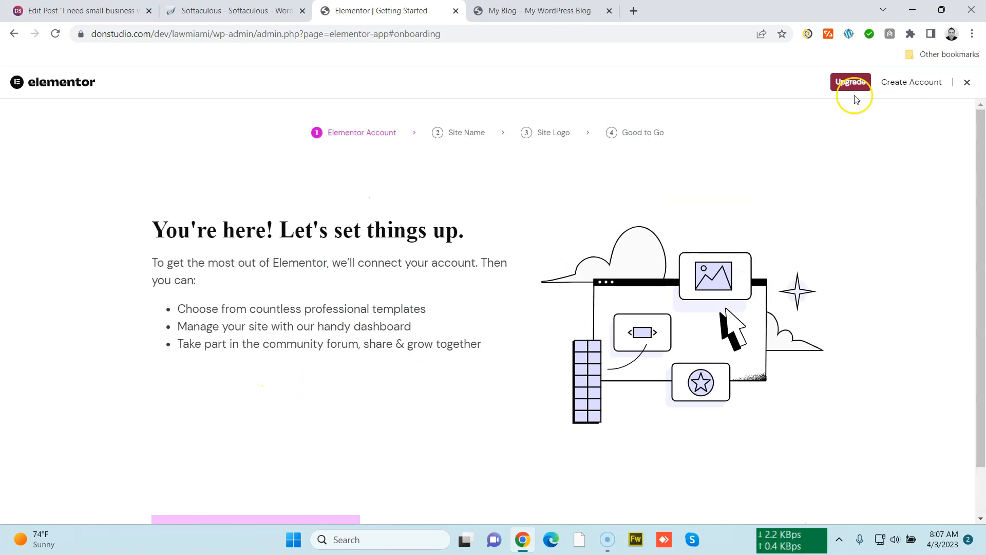
{"action": "left_click", "coordinate": [966, 84]}
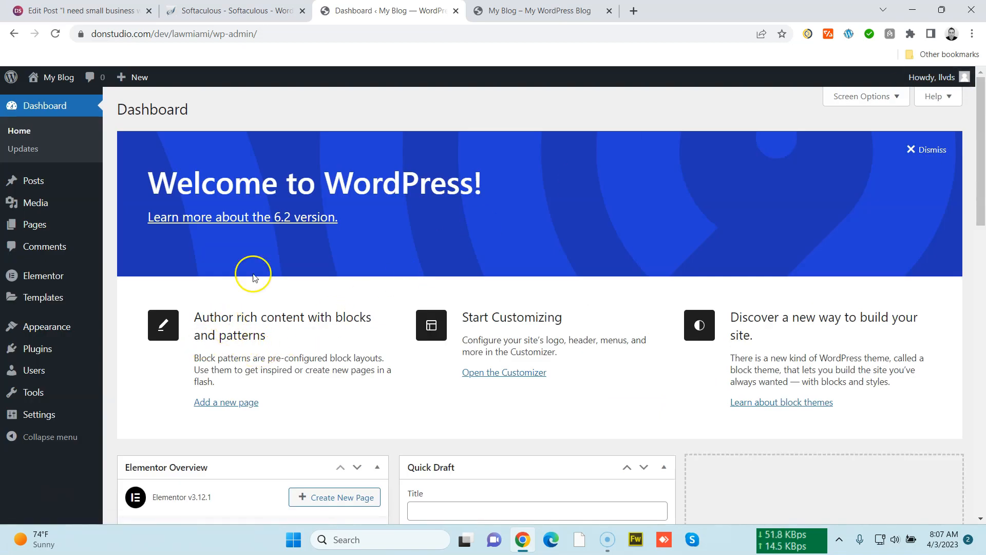
Open Elementor's settings, follow the upgrade link to the Elementor Pro page, and log in to the Elementor account
{"action": "mouse_move", "coordinate": [45, 277]}
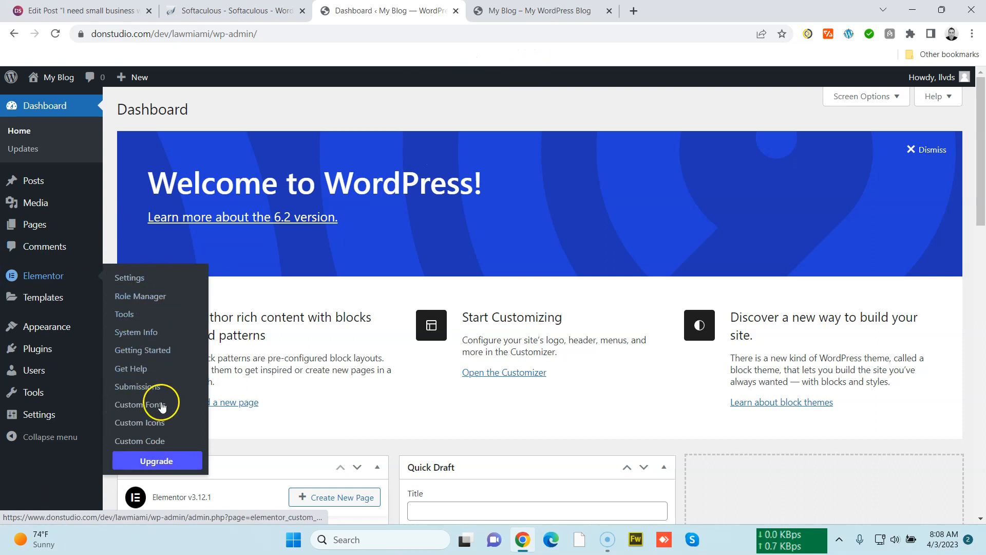
{"action": "left_click", "coordinate": [145, 281]}
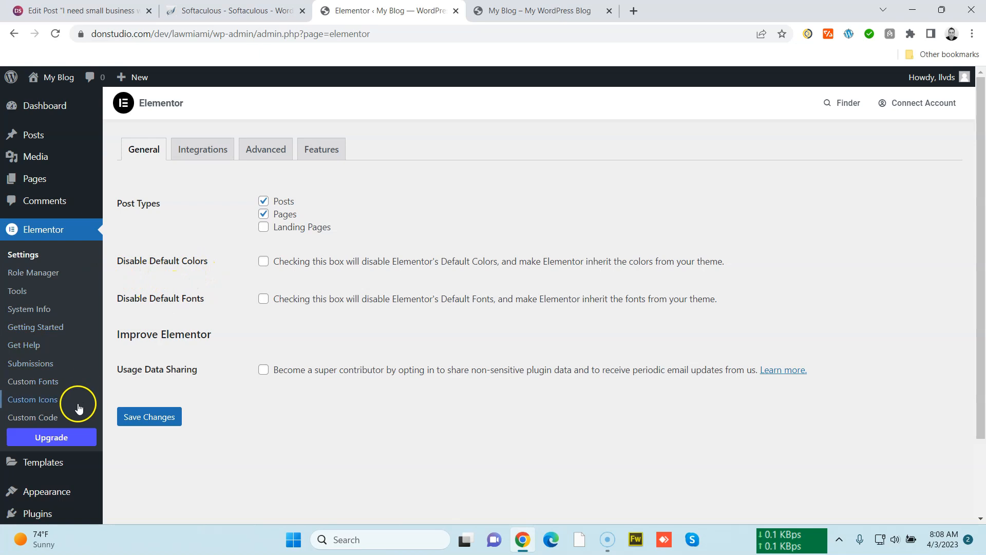
{"action": "left_click", "coordinate": [72, 434]}
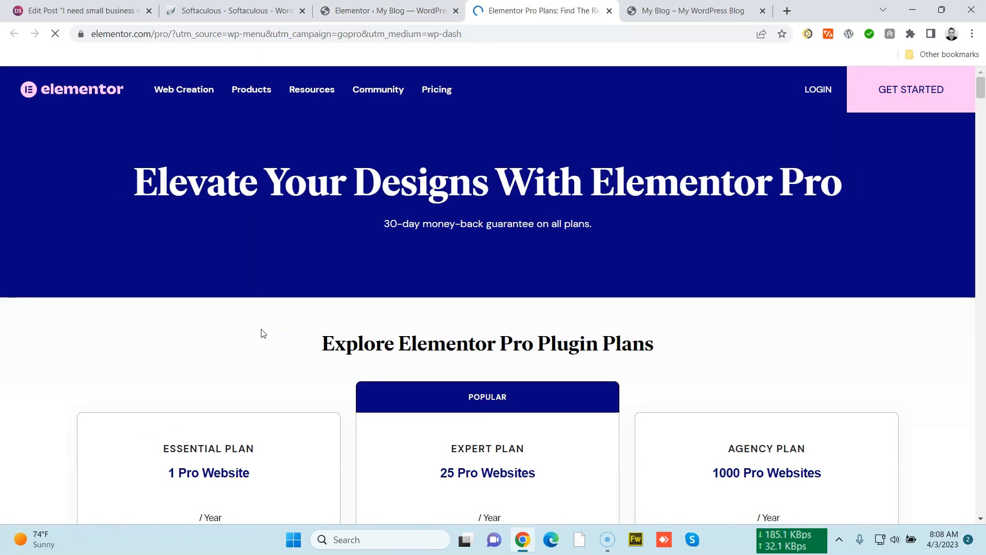
{"action": "left_click", "coordinate": [822, 91]}
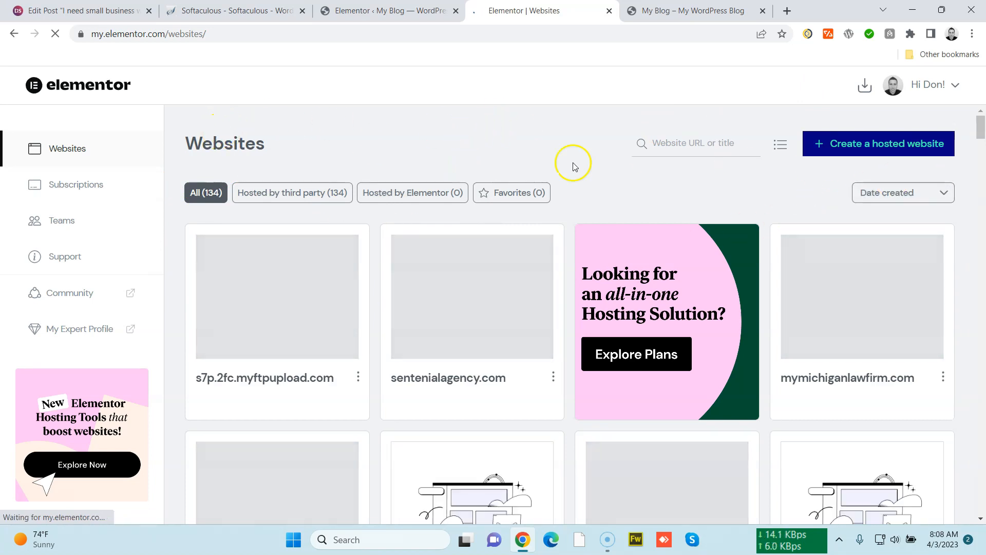
Download the Elementor Pro plugin zip from the Elementor account's websites page
{"action": "left_click_drag", "start_coordinate": [980, 126], "coordinate": [972, 236]}
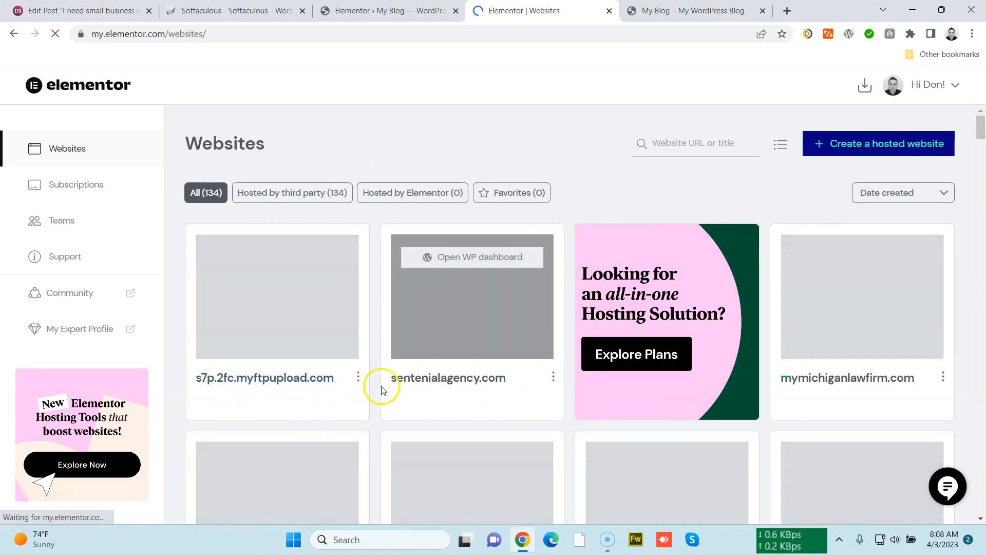
{"action": "scroll", "coordinate": [960, 269], "scroll_direction": "down", "scroll_amount": 5}
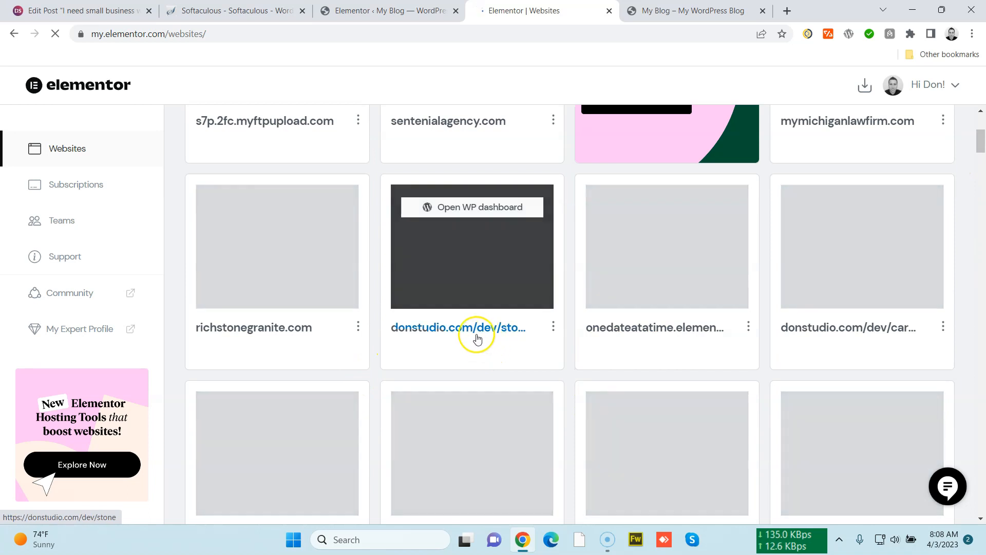
{"action": "scroll", "coordinate": [506, 337], "scroll_direction": "up", "scroll_amount": 5}
{"action": "left_click_drag", "start_coordinate": [979, 134], "coordinate": [978, 104]}
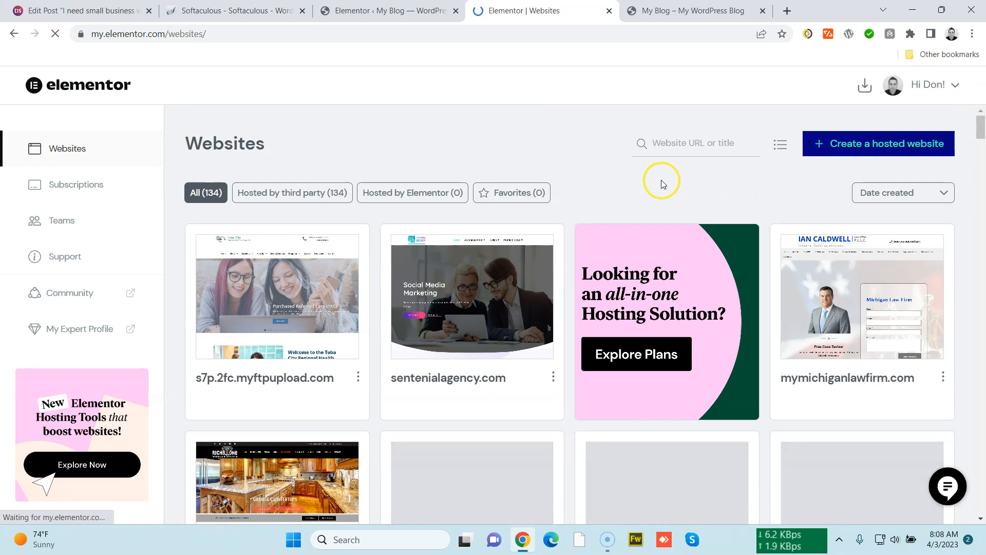
{"action": "left_click", "coordinate": [863, 89]}
{"action": "left_click", "coordinate": [808, 141]}
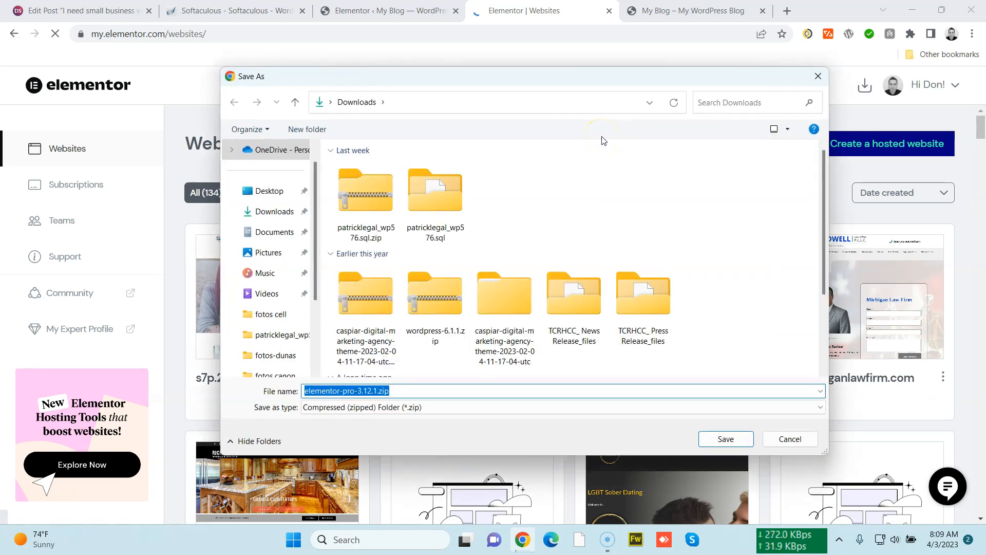
{"action": "left_click", "coordinate": [724, 439]}
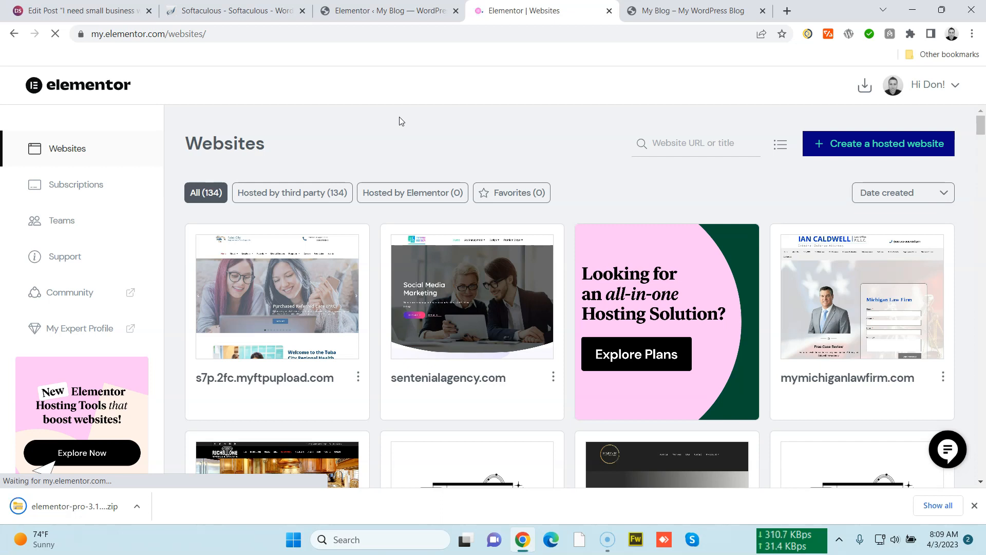
Upload and install the elementor-pro-3.12.1.zip file from Downloads as a new plugin
{"action": "left_click", "coordinate": [384, 11]}
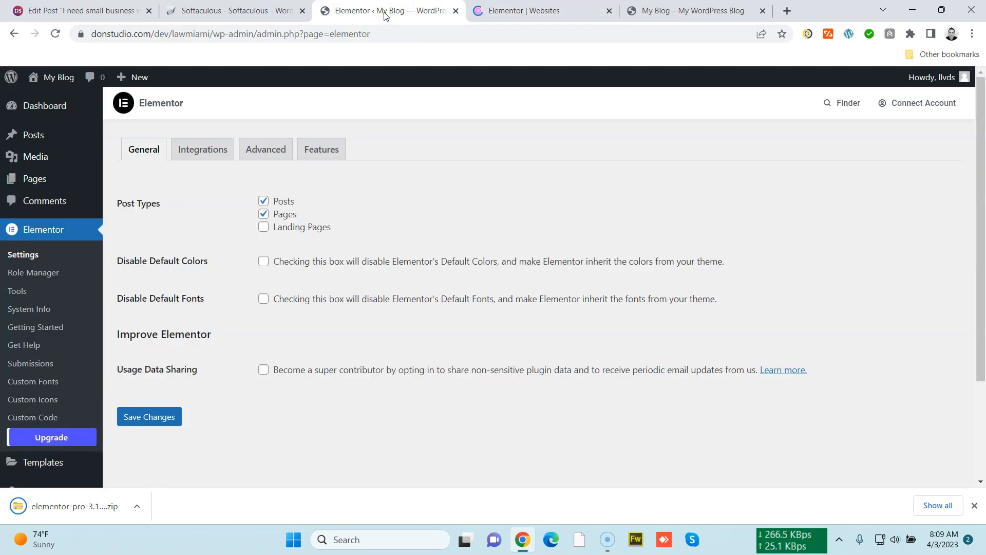
{"action": "scroll", "coordinate": [243, 289], "scroll_direction": "down", "scroll_amount": 3}
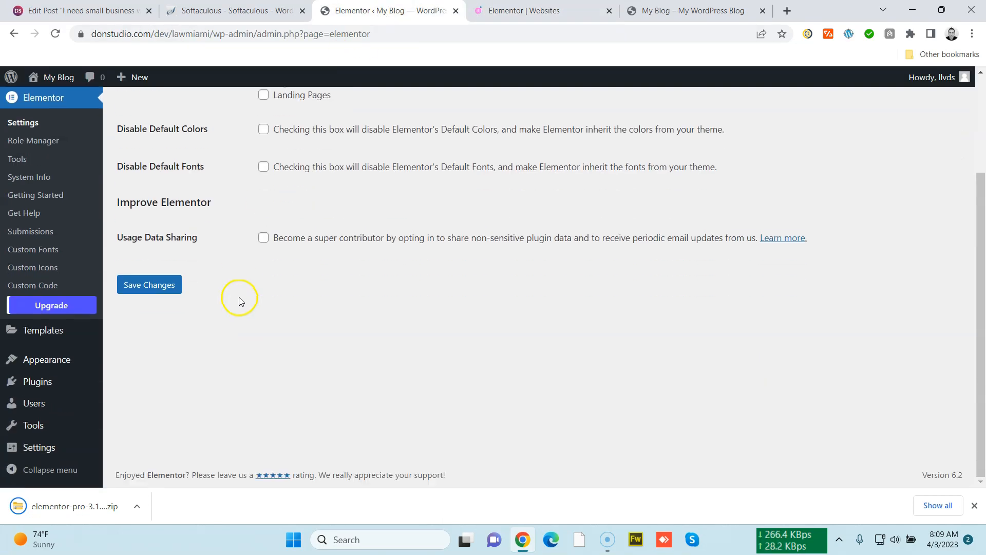
{"action": "mouse_move", "coordinate": [93, 381]}
{"action": "left_click", "coordinate": [130, 401]}
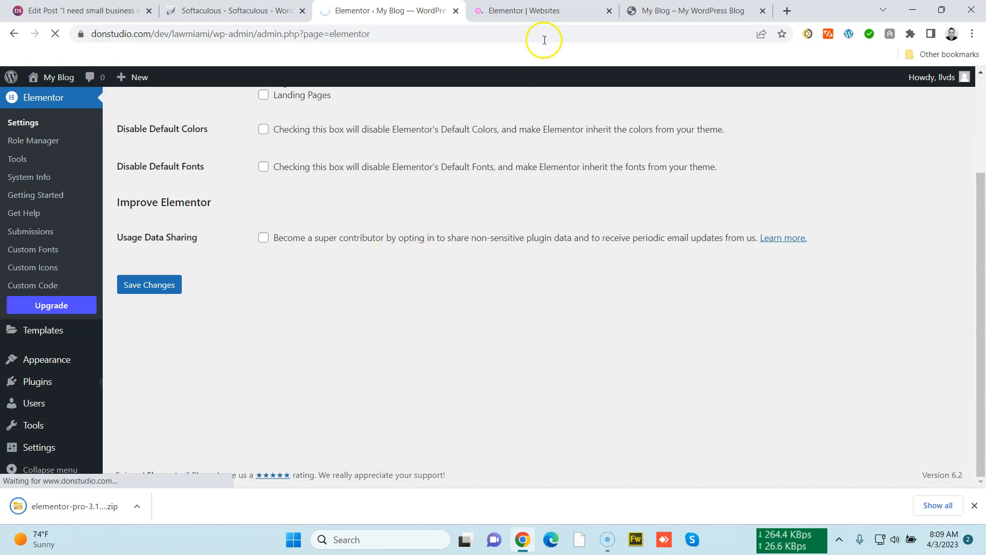
{"action": "left_click", "coordinate": [556, 18]}
{"action": "left_click", "coordinate": [608, 11]}
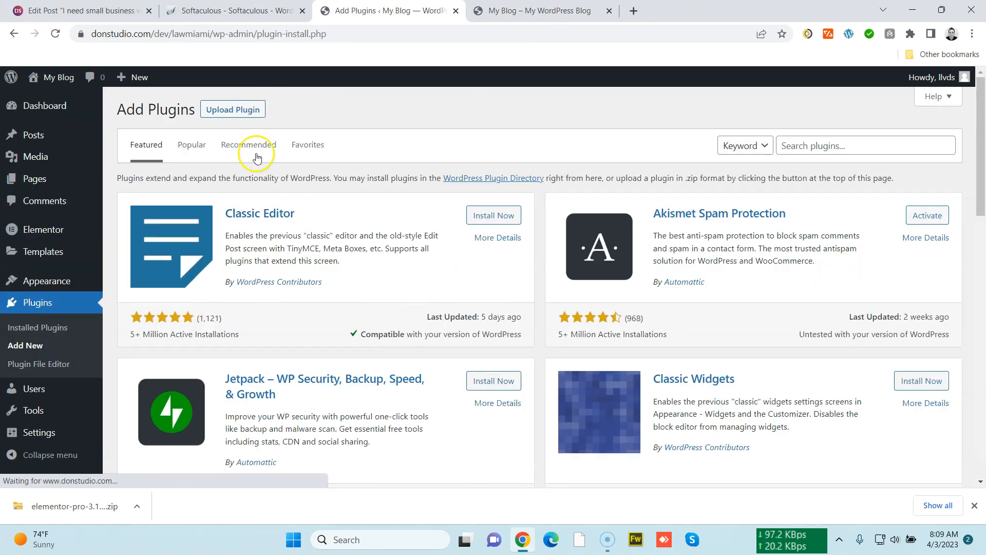
{"action": "left_click", "coordinate": [248, 110]}
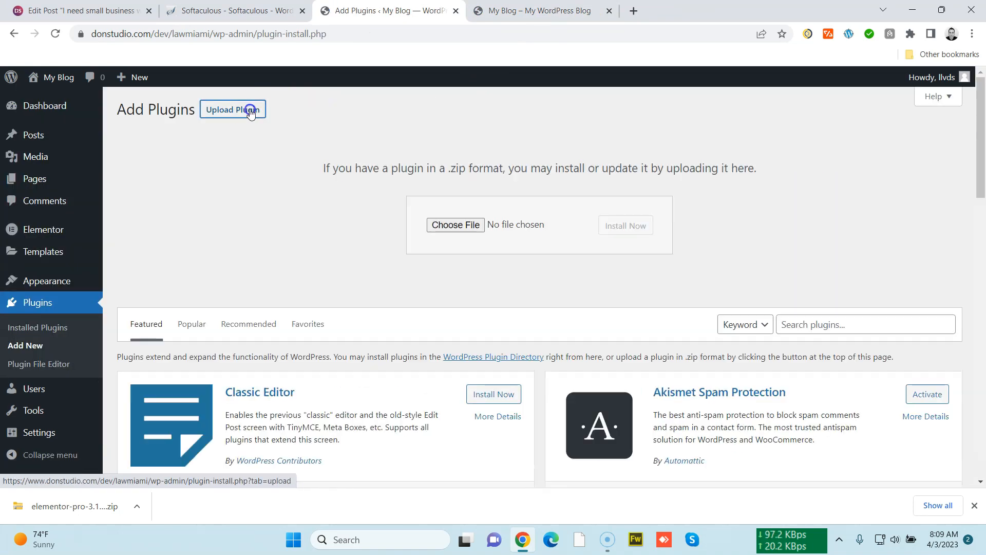
{"action": "left_click", "coordinate": [442, 225]}
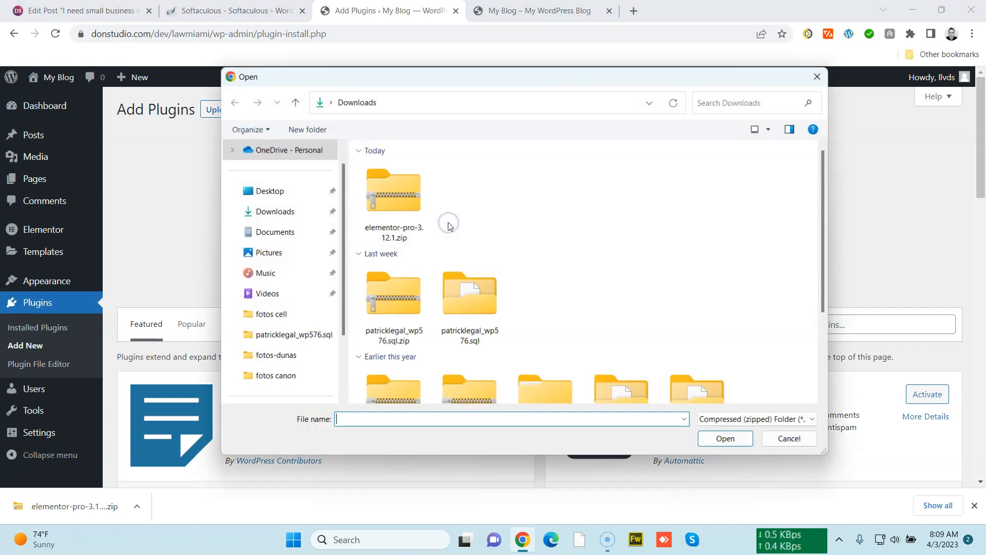
{"action": "double_click", "coordinate": [409, 204]}
{"action": "left_click", "coordinate": [606, 227]}
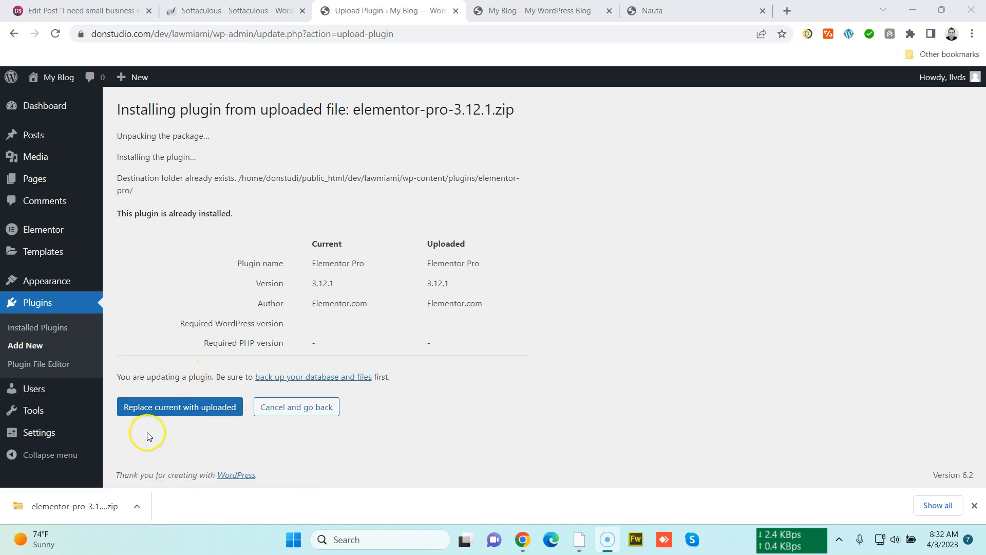
Replace the existing Elementor Pro with the uploaded version and activate the plugin
{"action": "left_click", "coordinate": [157, 406]}
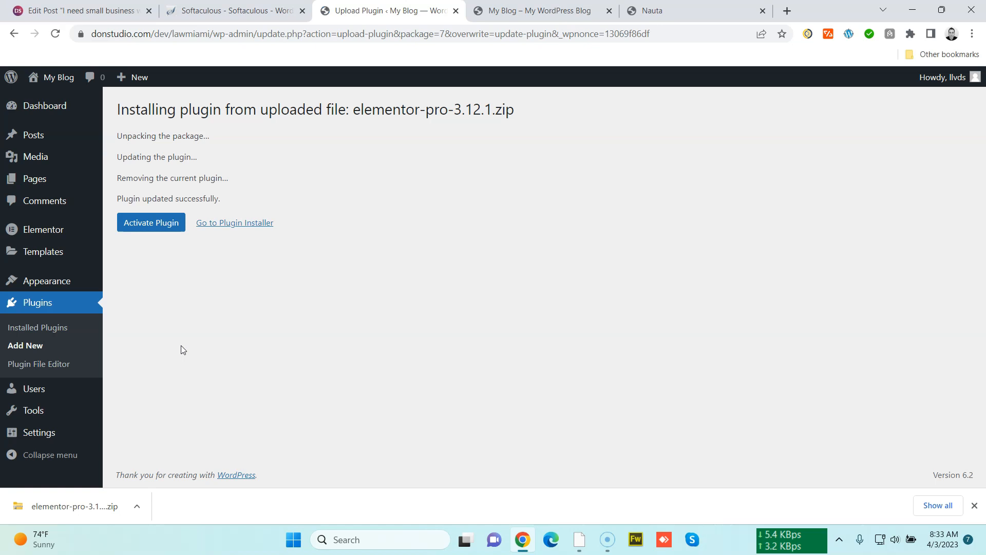
{"action": "left_click", "coordinate": [151, 224]}
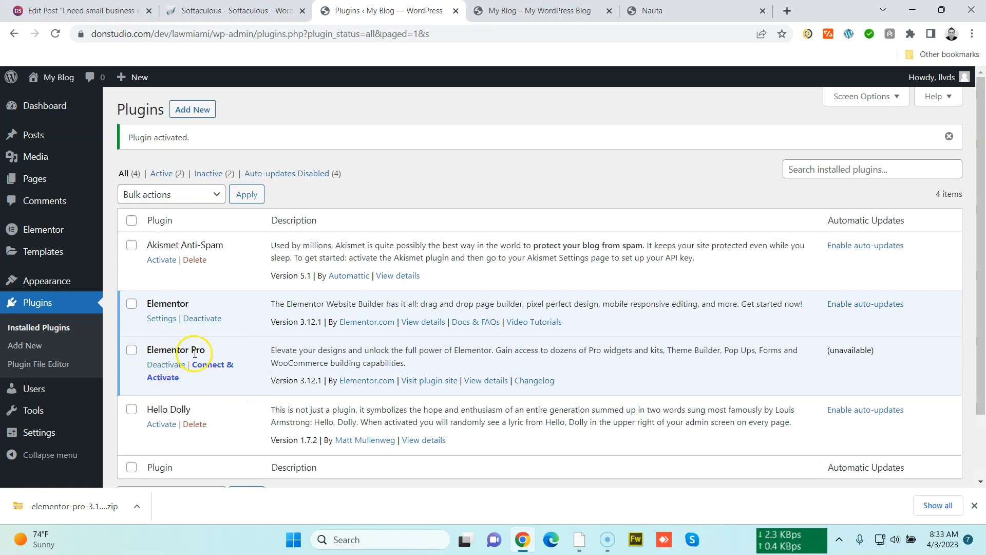
Connect and activate the Elementor Pro license for the site with the Elementor account
{"action": "left_click", "coordinate": [213, 368]}
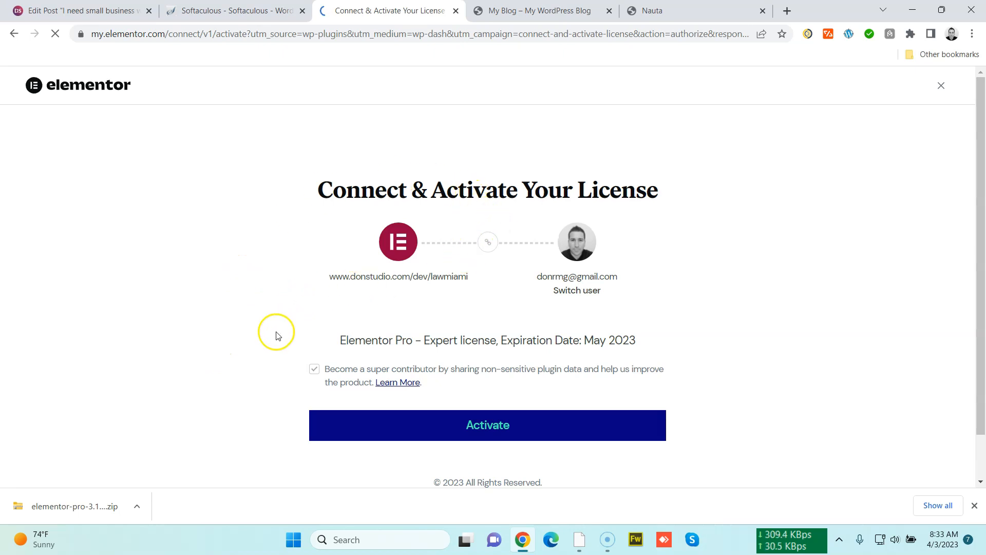
{"action": "left_click", "coordinate": [457, 426]}
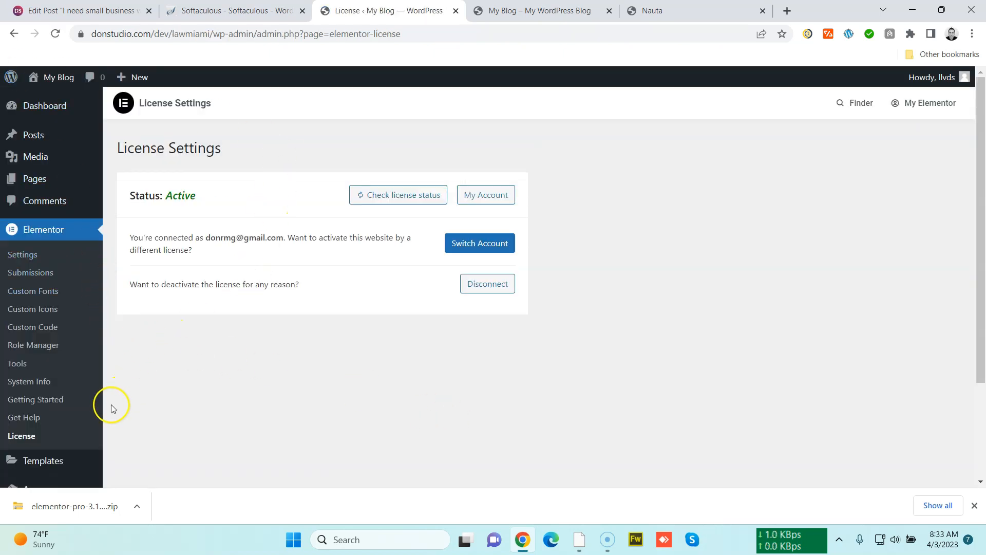
{"action": "scroll", "coordinate": [155, 394], "scroll_direction": "down", "scroll_amount": 3}
{"action": "scroll", "coordinate": [155, 394], "scroll_direction": "up", "scroll_amount": 3}
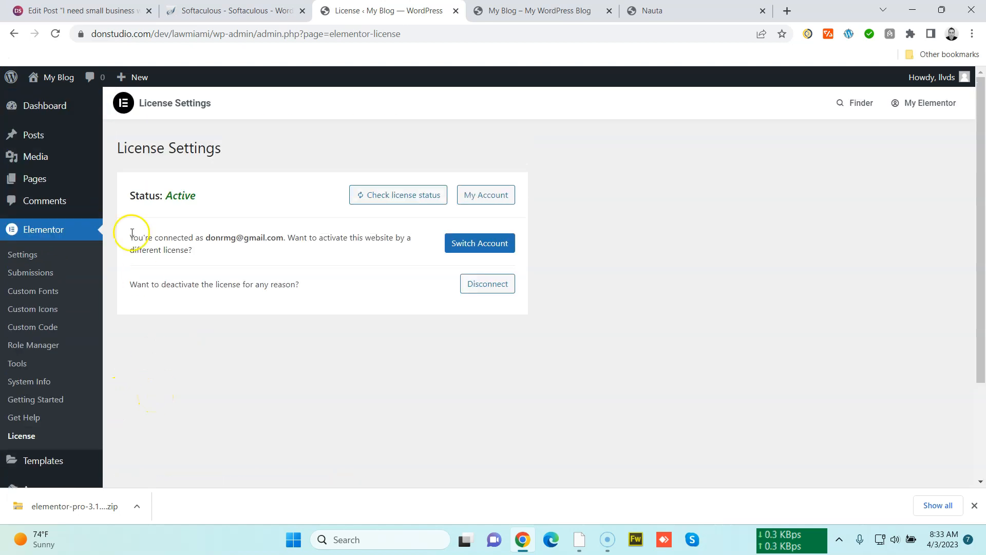
Reload the site's front page to view it
{"action": "left_click", "coordinate": [521, 13]}
{"action": "left_click", "coordinate": [513, 33]}
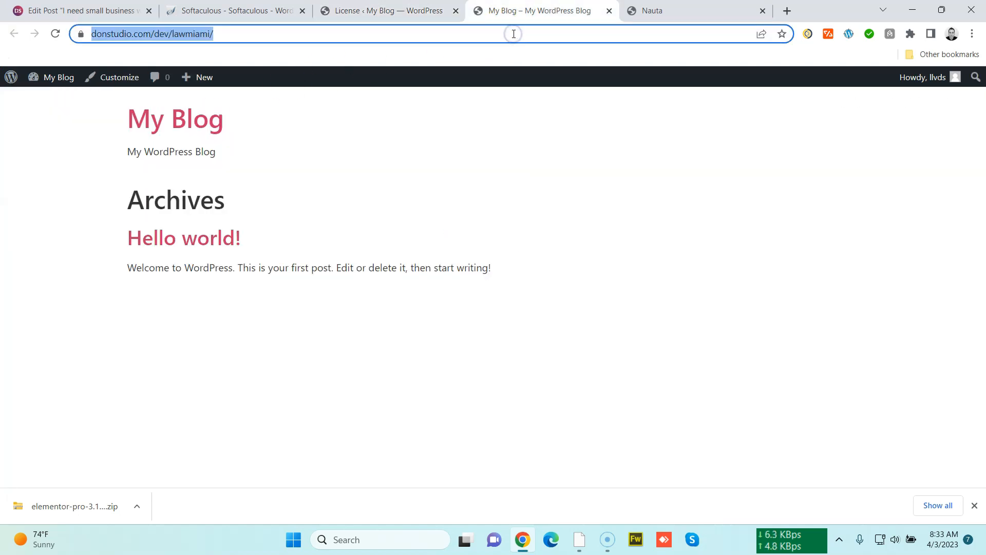
{"action": "key", "text": "Return"}
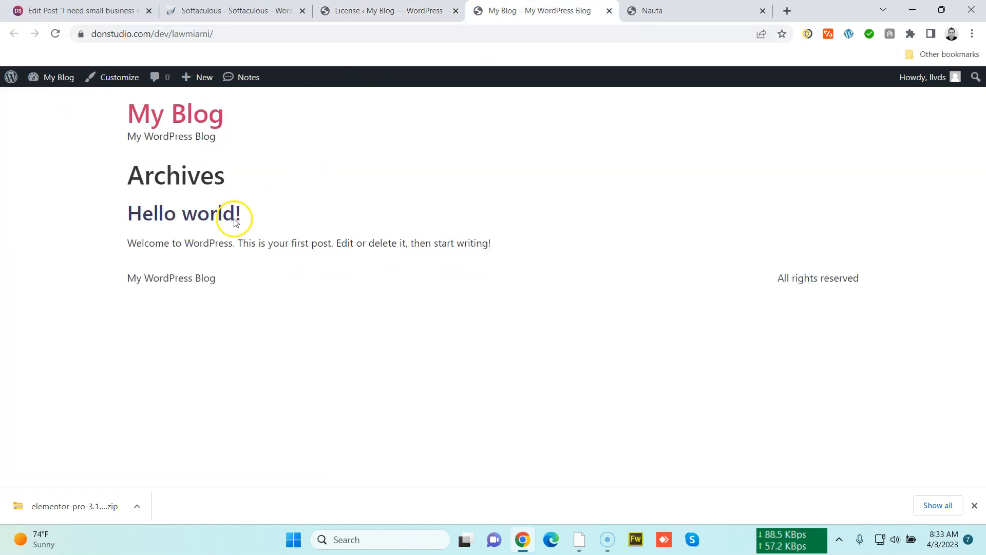
Close the extra Nauta browser tab and return to the Elementor License Settings page
{"action": "left_click", "coordinate": [385, 14]}
{"action": "left_click", "coordinate": [545, 15]}
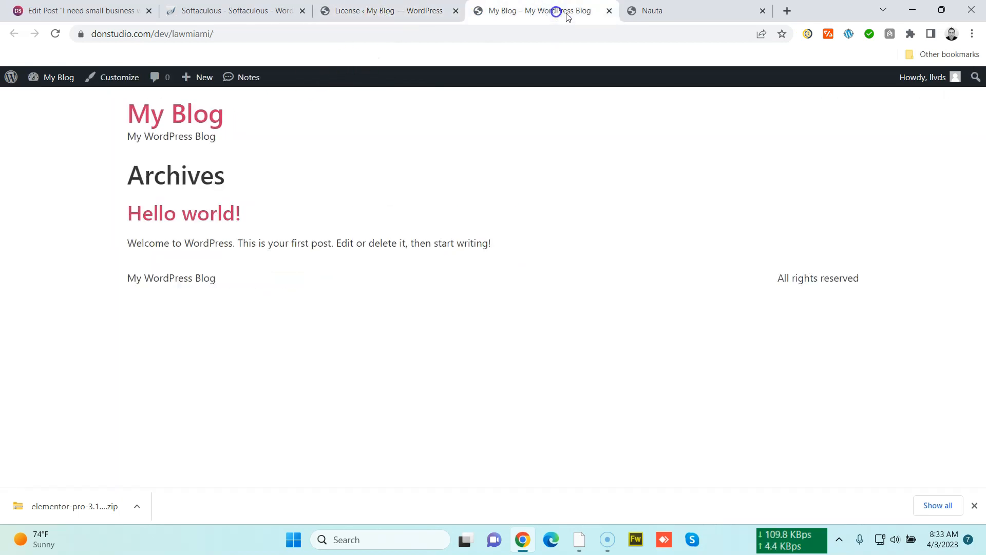
{"action": "left_click", "coordinate": [749, 16]}
{"action": "left_click", "coordinate": [762, 11]}
{"action": "left_click", "coordinate": [440, 16]}
{"action": "left_click", "coordinate": [262, 15]}
{"action": "left_click", "coordinate": [351, 11]}
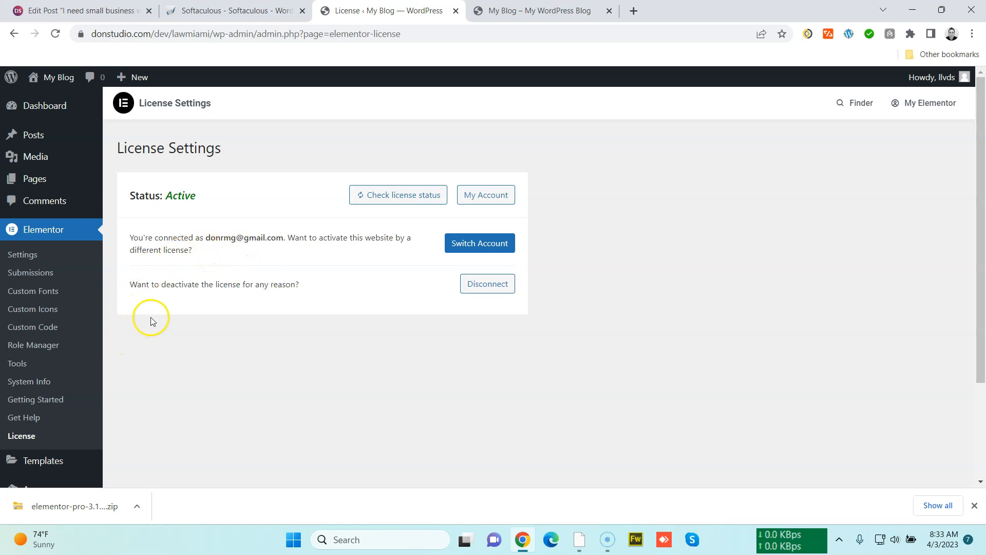
Open the Add New Page editor in a new tab and close the old front-page tab
{"action": "scroll", "coordinate": [152, 392], "scroll_direction": "down", "scroll_amount": 3}
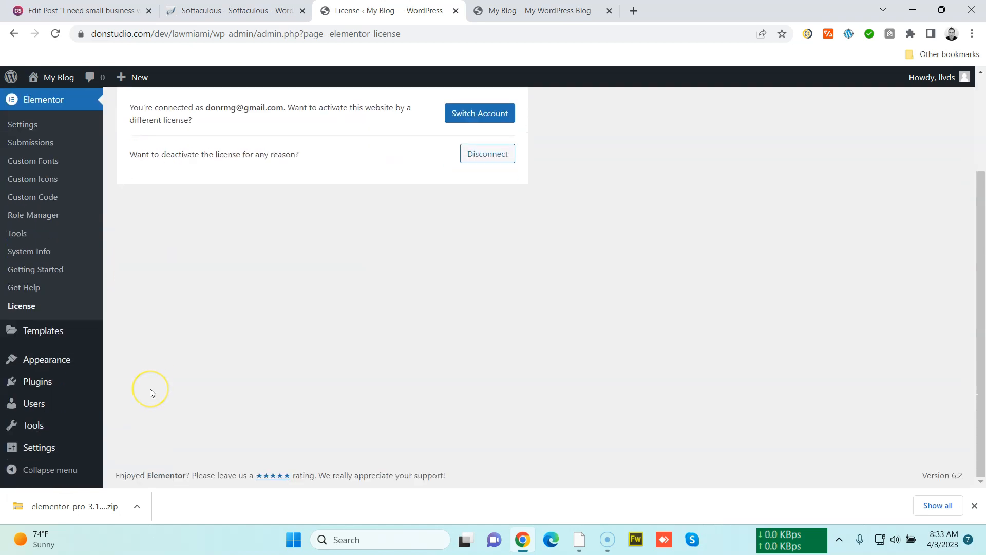
{"action": "scroll", "coordinate": [150, 390], "scroll_direction": "up", "scroll_amount": 3}
{"action": "scroll", "coordinate": [149, 392], "scroll_direction": "down", "scroll_amount": 3}
{"action": "scroll", "coordinate": [145, 393], "scroll_direction": "up", "scroll_amount": 3}
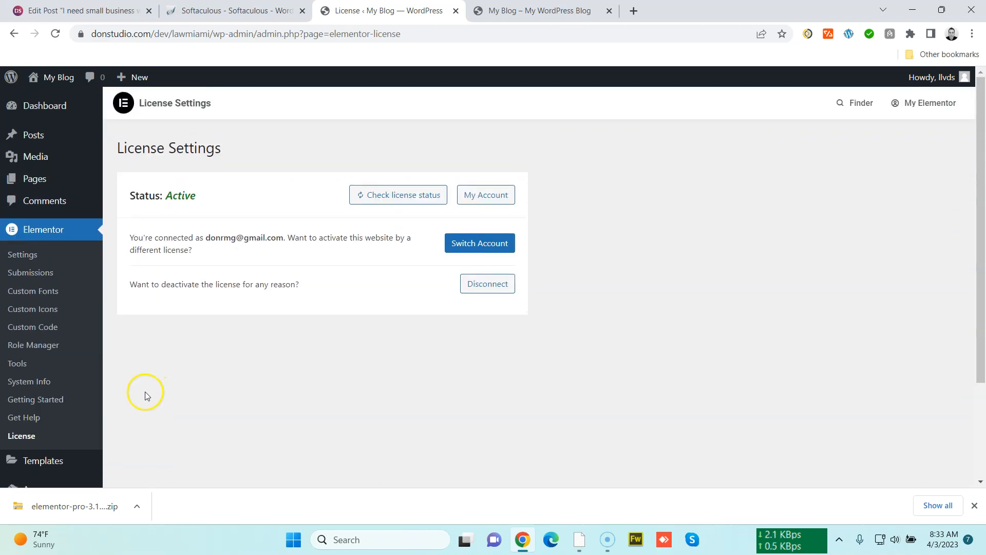
{"action": "mouse_move", "coordinate": [136, 80]}
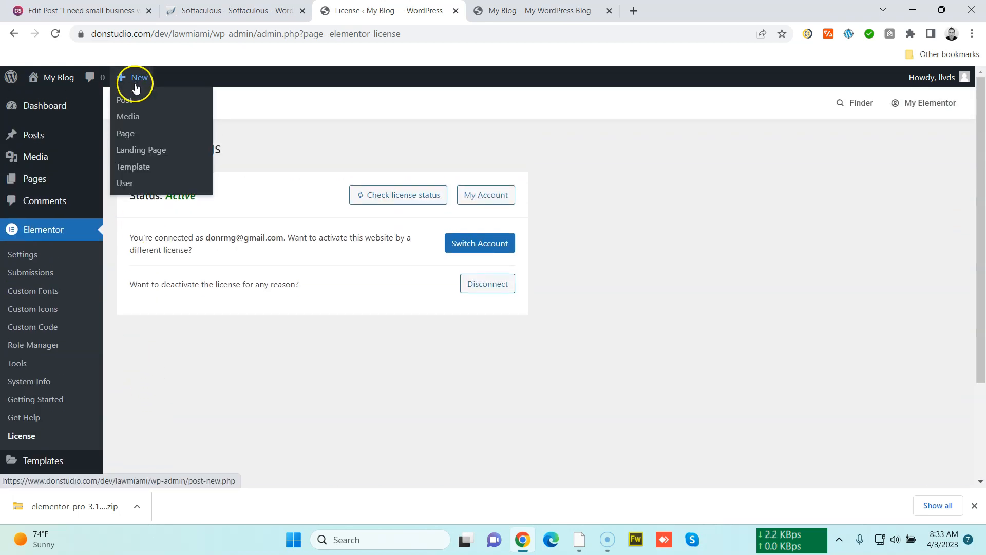
{"action": "right_click", "coordinate": [134, 135]}
{"action": "left_click", "coordinate": [157, 145]}
{"action": "left_click", "coordinate": [510, 11]}
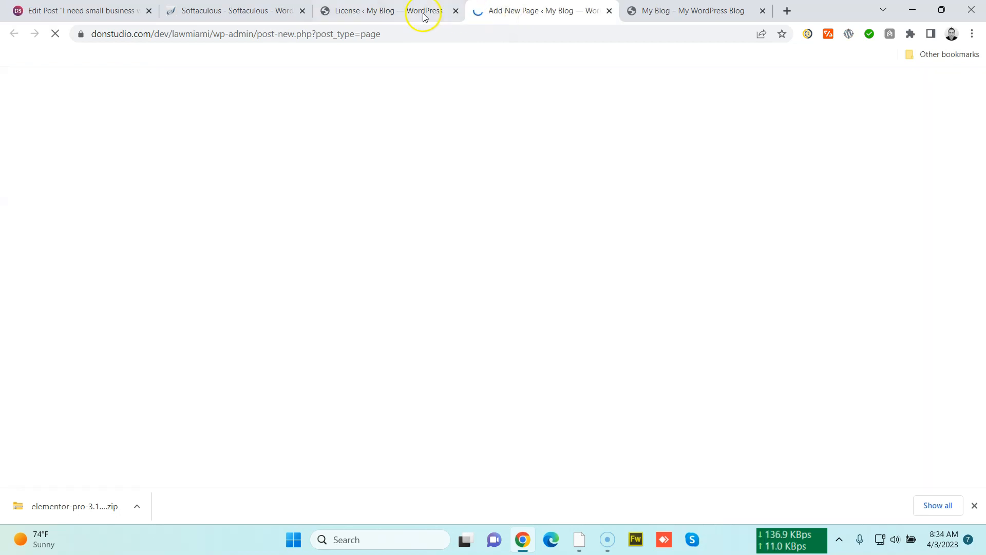
{"action": "left_click", "coordinate": [422, 14]}
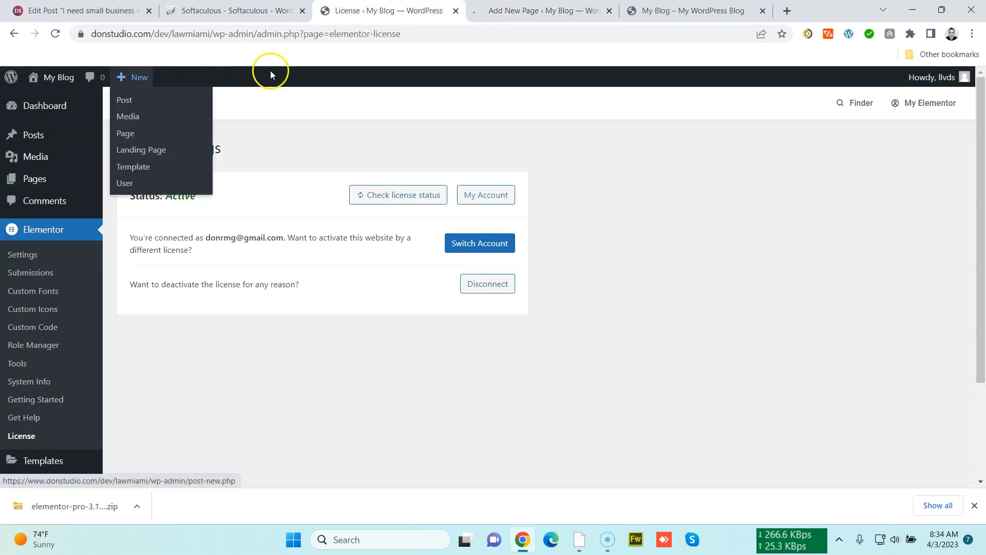
{"action": "left_click", "coordinate": [508, 13]}
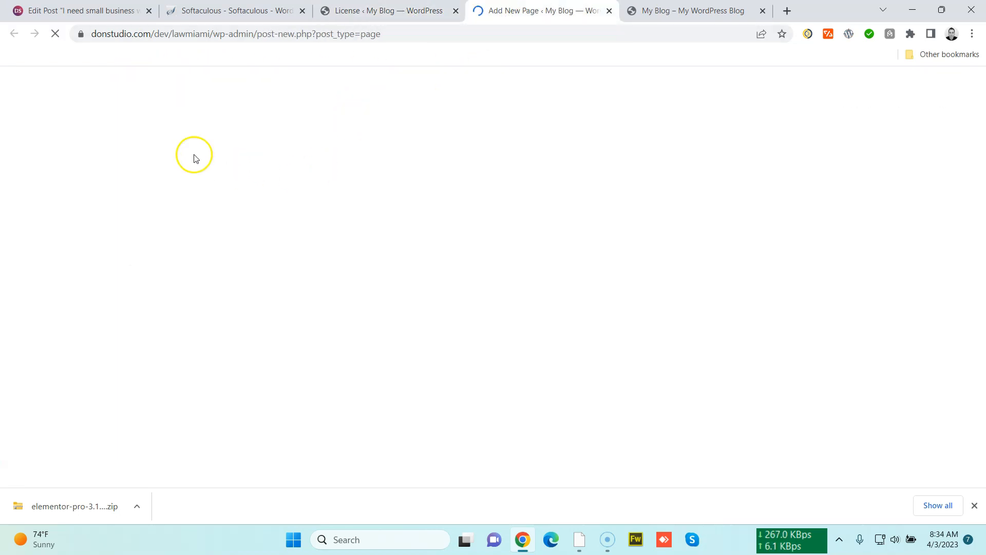
{"action": "left_click", "coordinate": [664, 11]}
{"action": "left_click", "coordinate": [759, 11]}
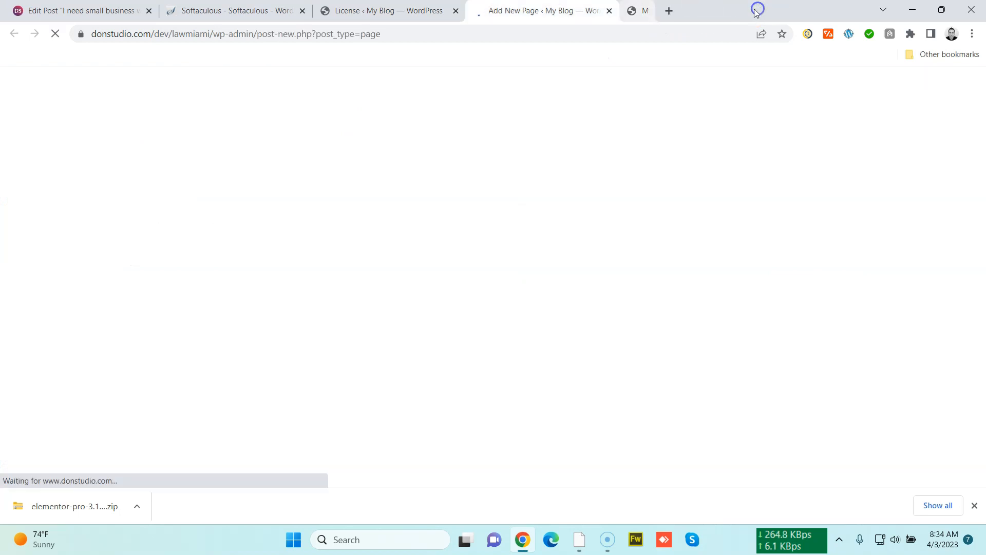
Title the new page home and publish it
{"action": "left_click", "coordinate": [576, 126]}
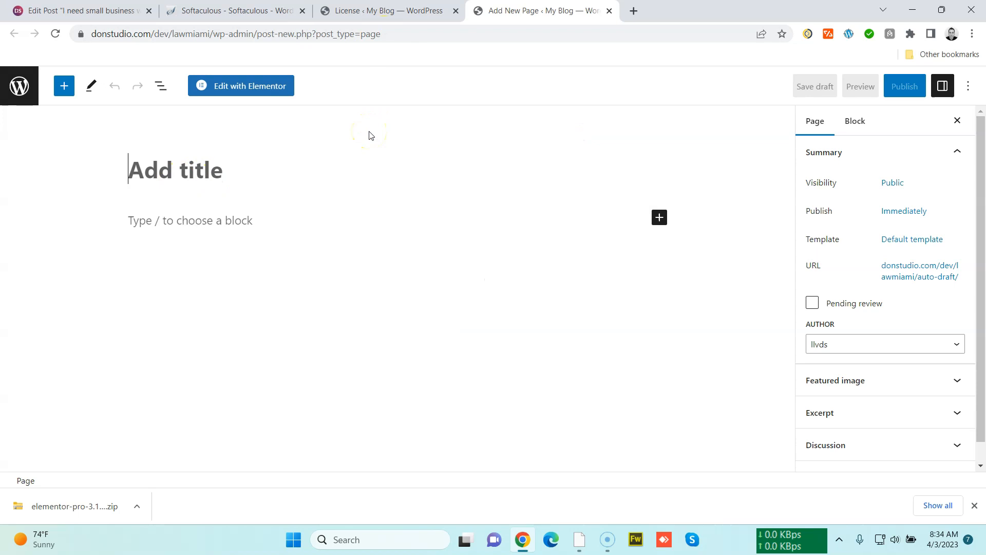
{"action": "type", "text": "home"}
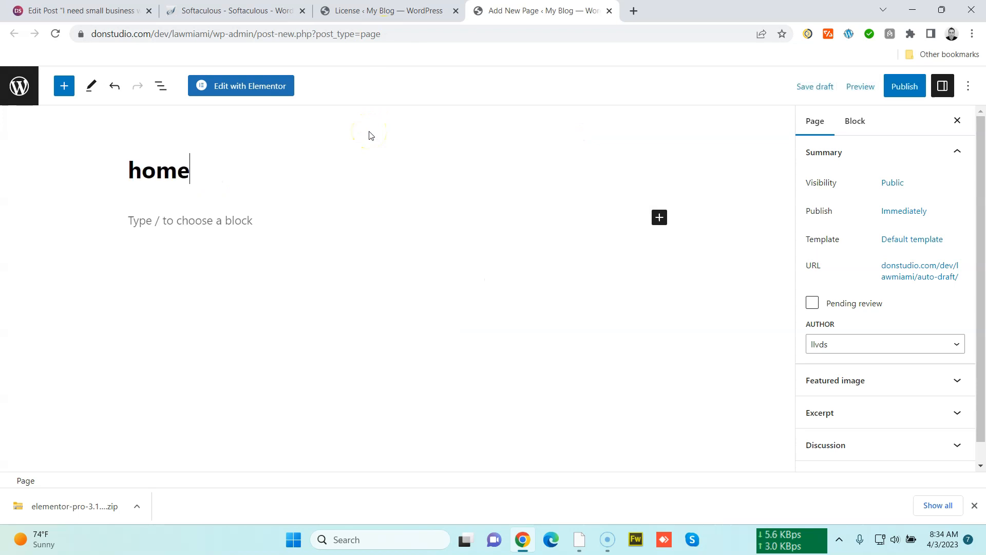
{"action": "left_click", "coordinate": [900, 88]}
{"action": "left_click", "coordinate": [877, 92]}
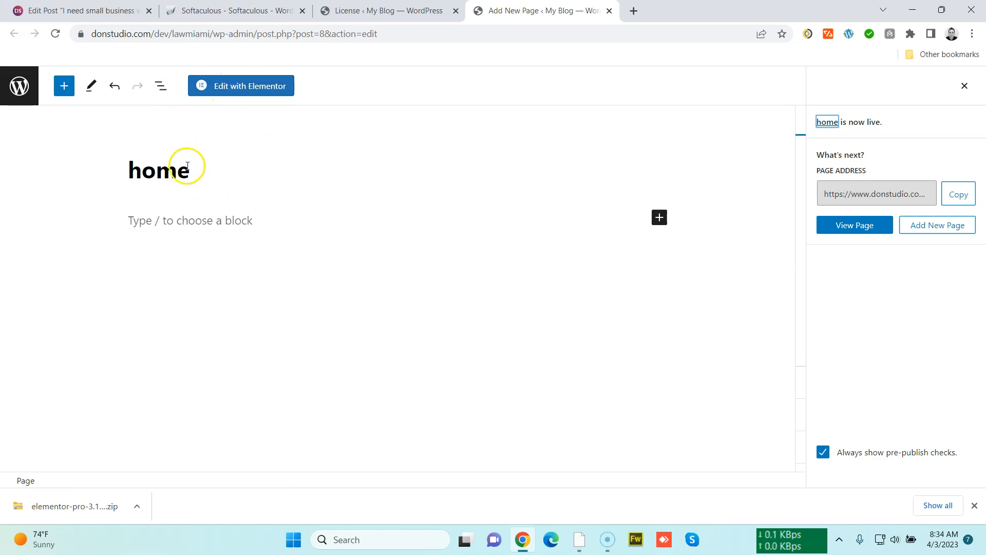
Open the home page in Elementor, dismiss the What's New and Navigator popups, and narrow the widget panel
{"action": "left_click", "coordinate": [243, 86]}
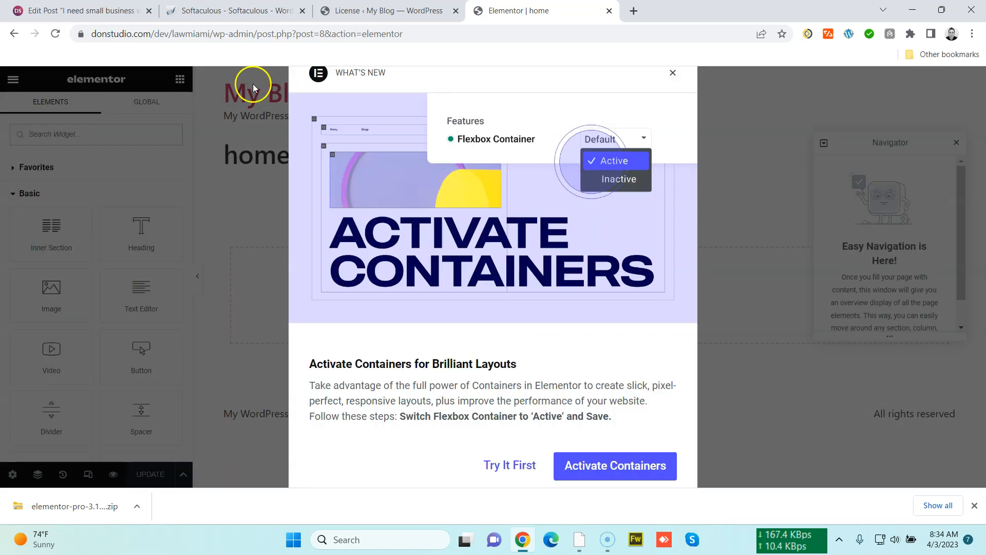
{"action": "left_click", "coordinate": [672, 76]}
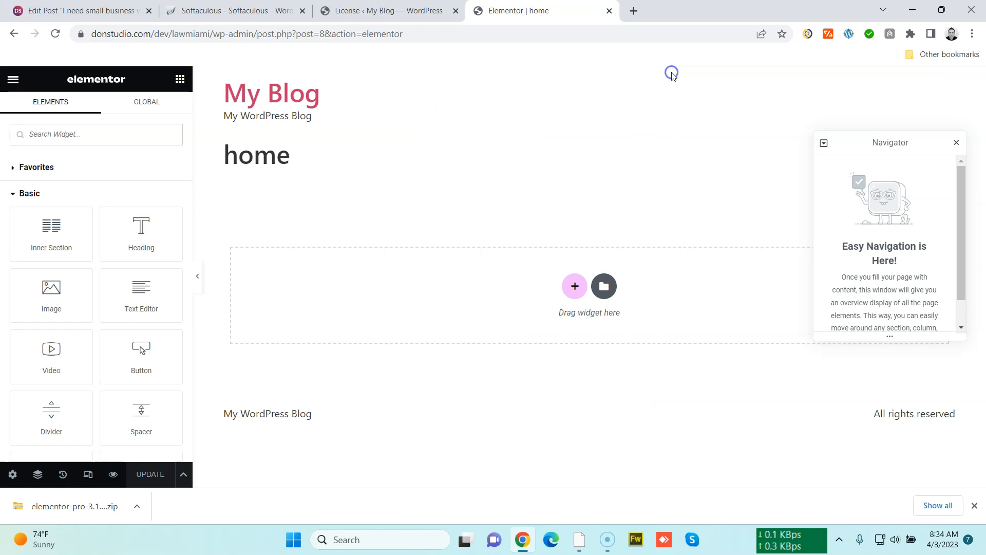
{"action": "left_click", "coordinate": [957, 143]}
{"action": "left_click_drag", "start_coordinate": [193, 245], "coordinate": [154, 248]}
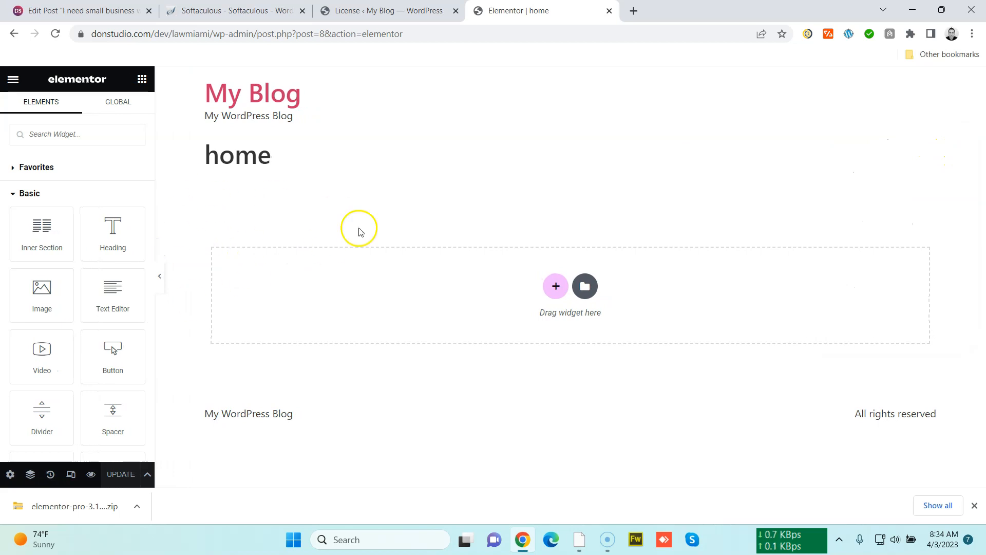
{"action": "scroll", "coordinate": [77, 352], "scroll_direction": "down", "scroll_amount": 15}
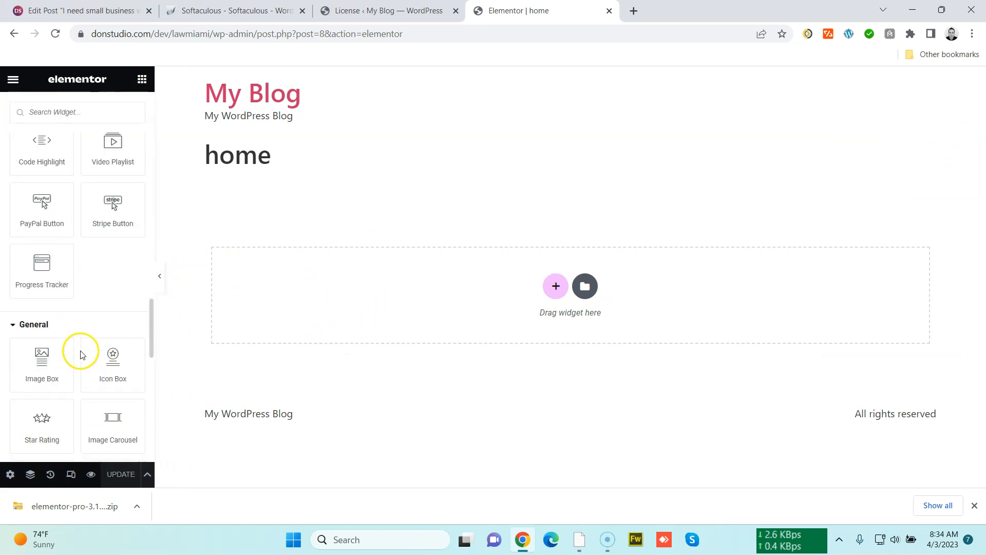
{"action": "scroll", "coordinate": [80, 350], "scroll_direction": "up", "scroll_amount": 5}
{"action": "scroll", "coordinate": [74, 360], "scroll_direction": "up", "scroll_amount": 10}
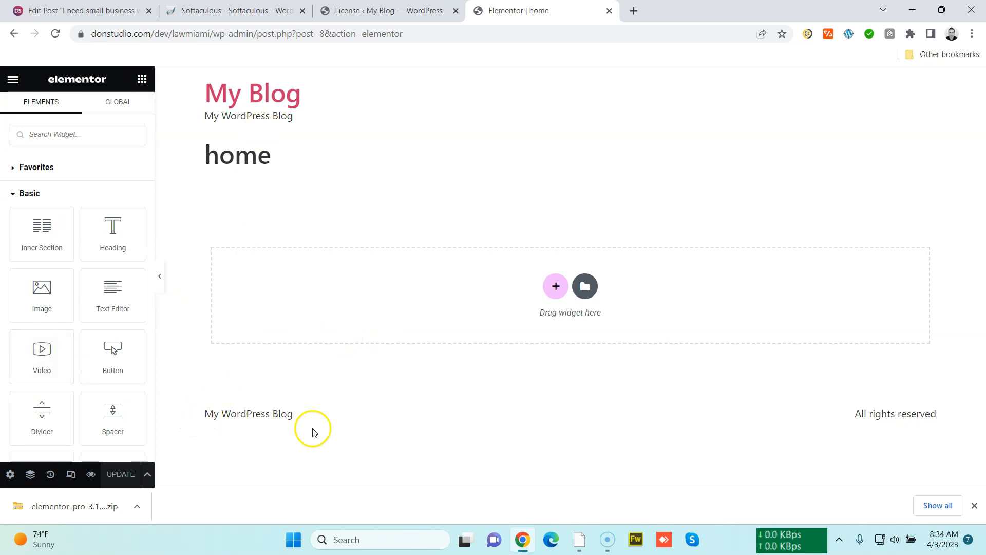
{"action": "left_click", "coordinate": [975, 506]}
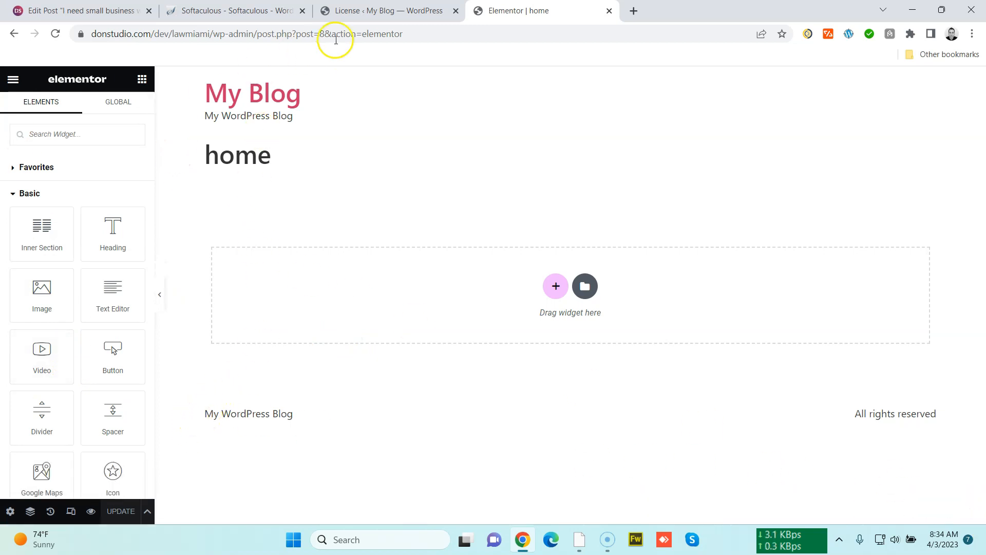
{"action": "left_click", "coordinate": [362, 18]}
{"action": "left_click", "coordinate": [496, 14]}
{"action": "left_click", "coordinate": [378, 11]}
{"action": "left_click", "coordinate": [519, 12]}
View the home page from the Elementor menu in a new tab, then return to the editor
{"action": "left_click", "coordinate": [13, 82]}
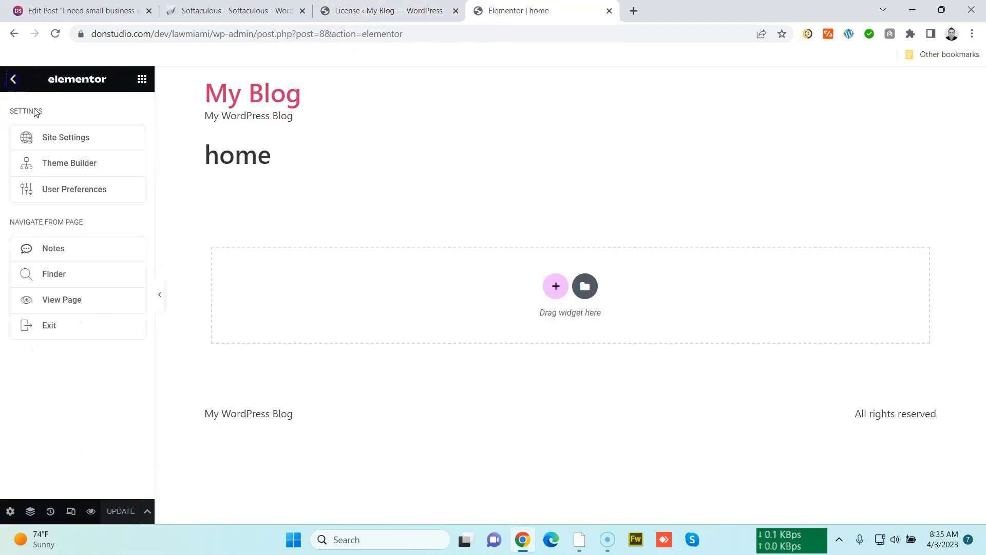
{"action": "left_click", "coordinate": [95, 300]}
{"action": "left_click", "coordinate": [648, 4]}
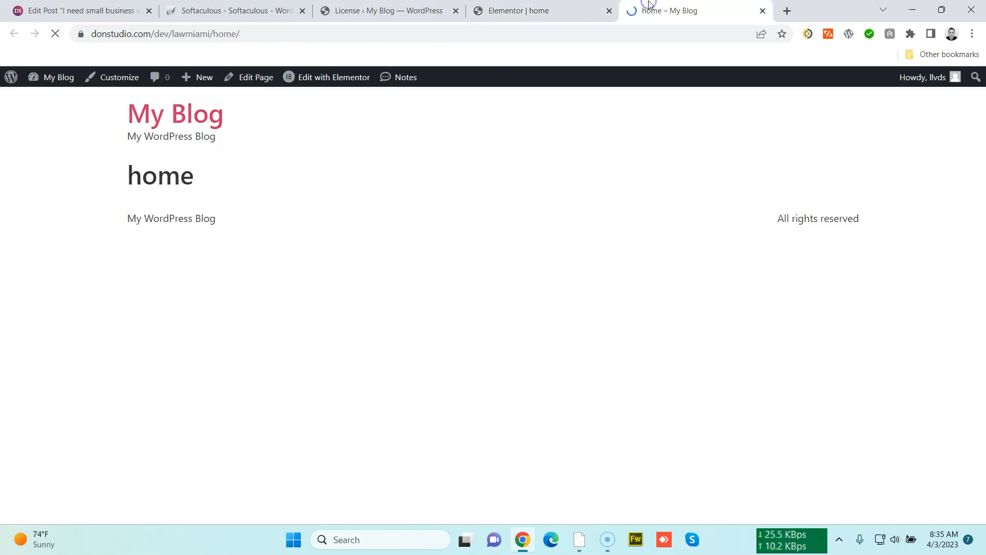
{"action": "left_click", "coordinate": [548, 14]}
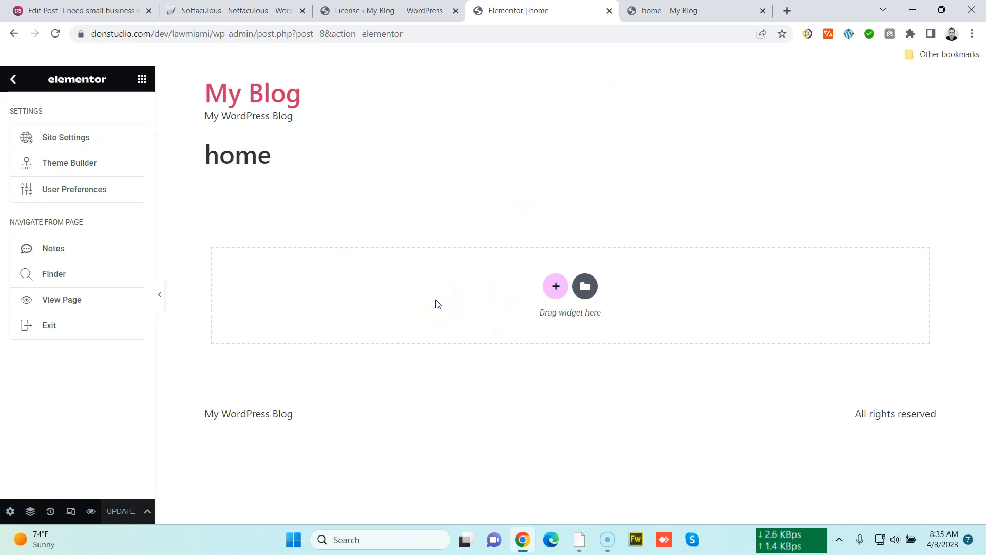
Open elements.envato.com in a new browser tab
{"action": "key", "text": "ctrl+t"}
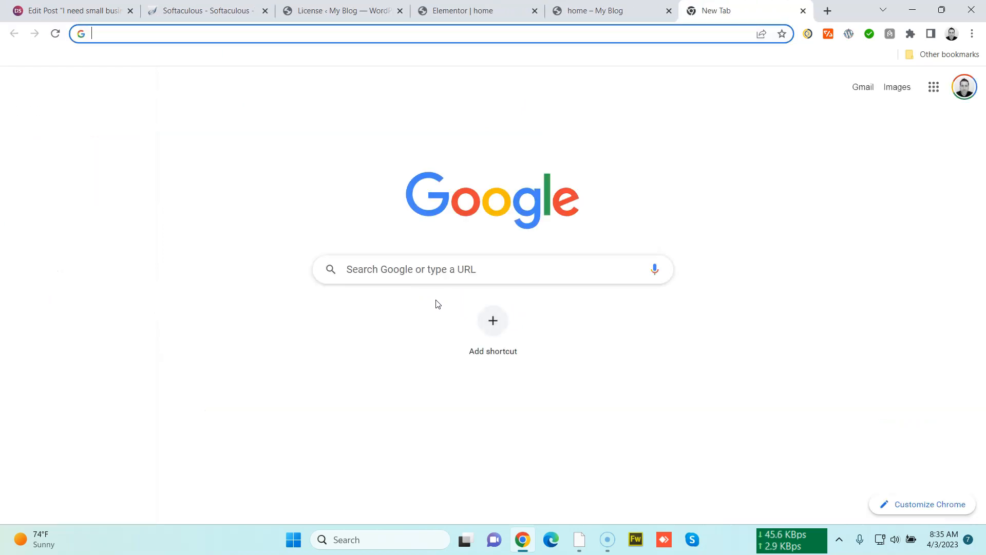
{"action": "type", "text": "elemen"}
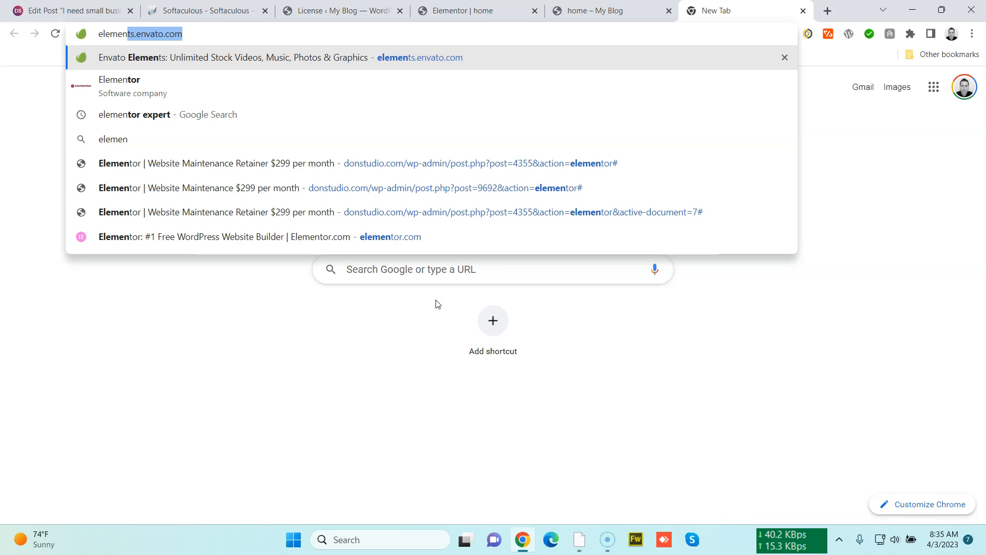
{"action": "key", "text": "Return"}
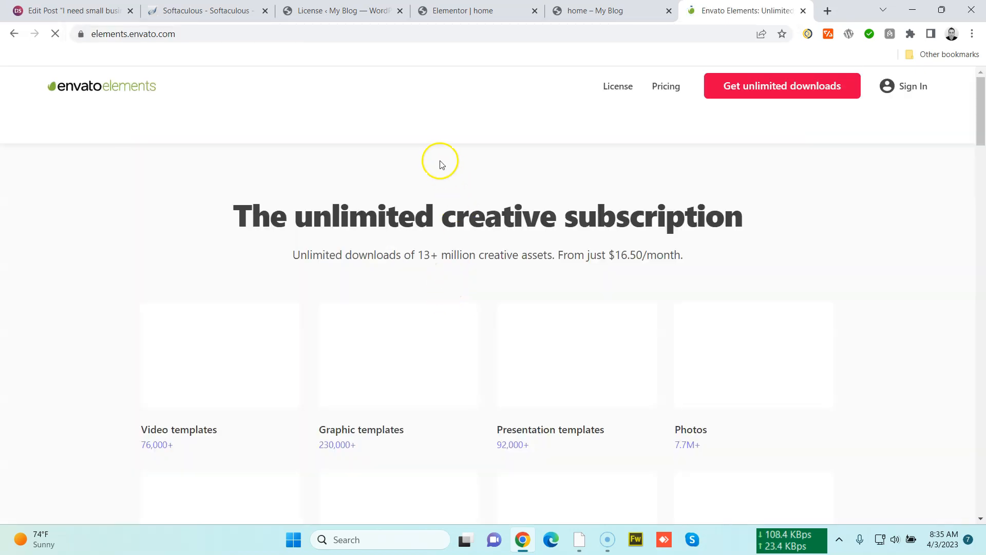
Examine the Envato Elements homepage and its categories
{"action": "left_click", "coordinate": [371, 12]}
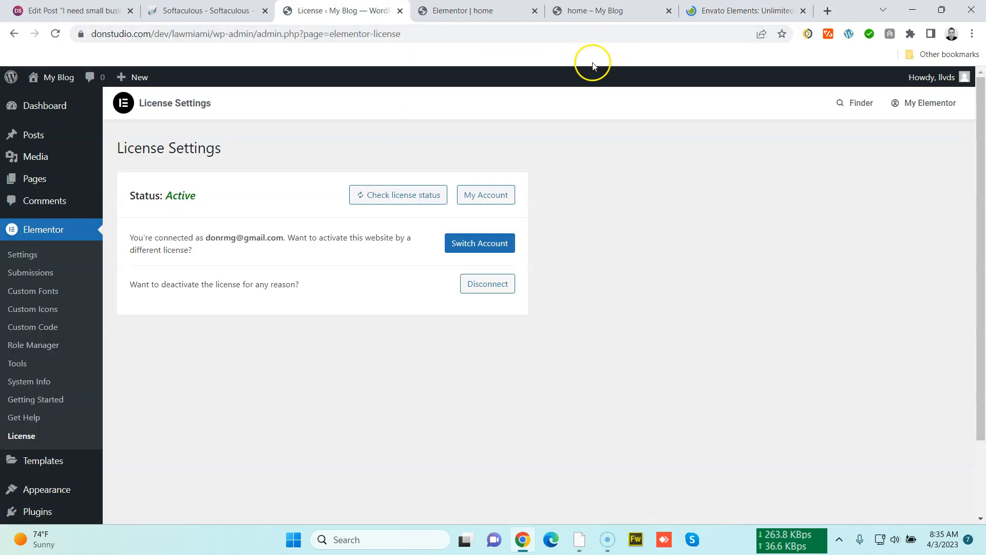
{"action": "left_click", "coordinate": [715, 14]}
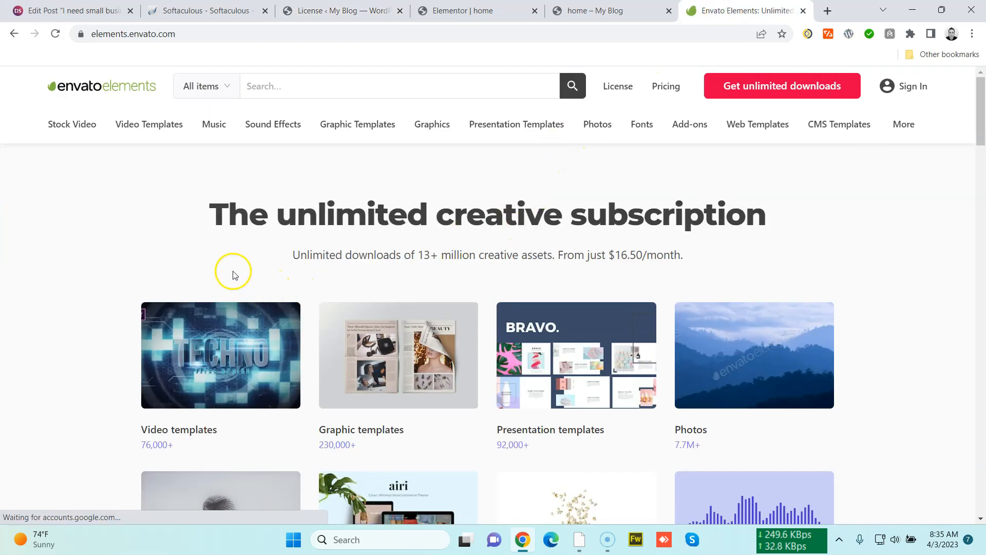
{"action": "left_click_drag", "start_coordinate": [209, 214], "coordinate": [696, 262]}
{"action": "left_click", "coordinate": [695, 262]}
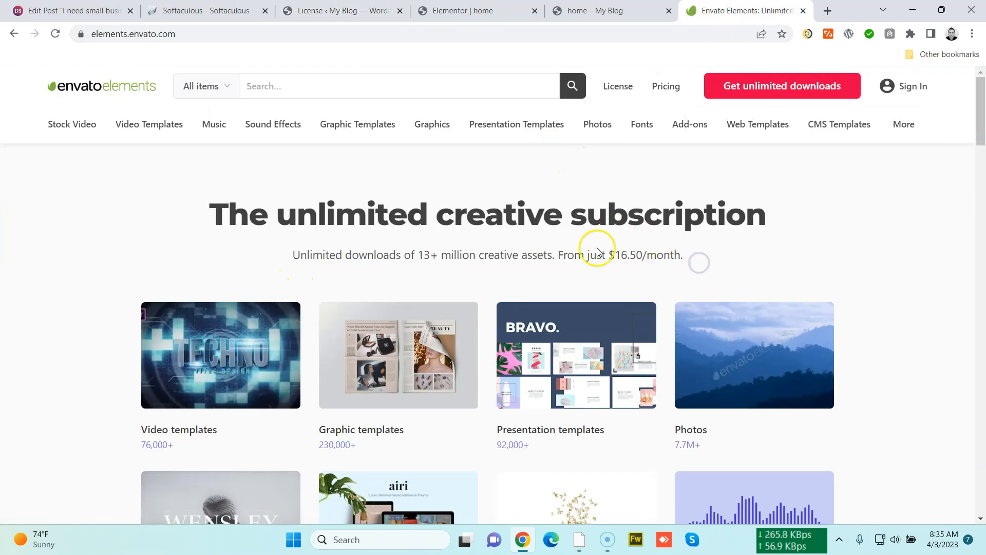
{"action": "left_click_drag", "start_coordinate": [172, 200], "coordinate": [700, 229]}
{"action": "left_click", "coordinate": [749, 249]}
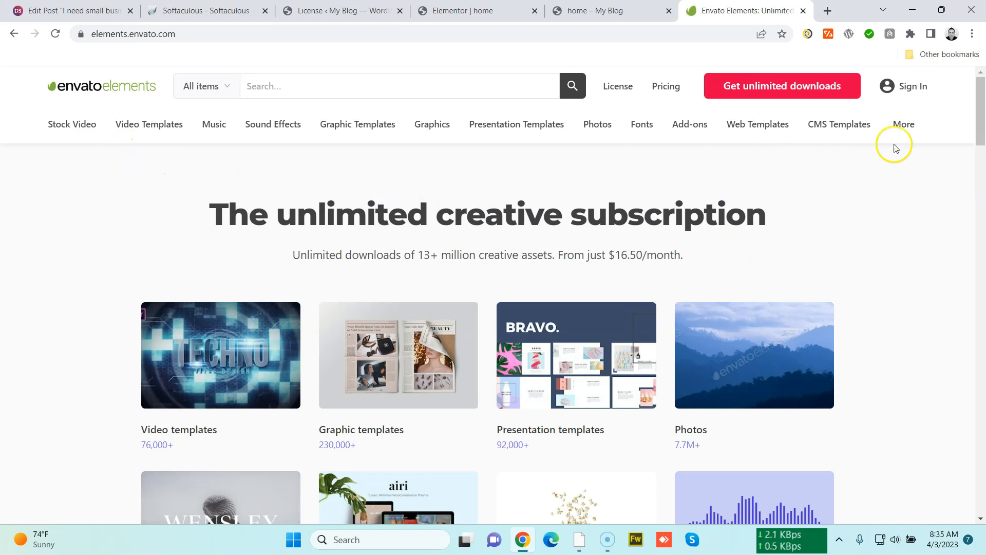
{"action": "left_click_drag", "start_coordinate": [981, 108], "coordinate": [967, 132]}
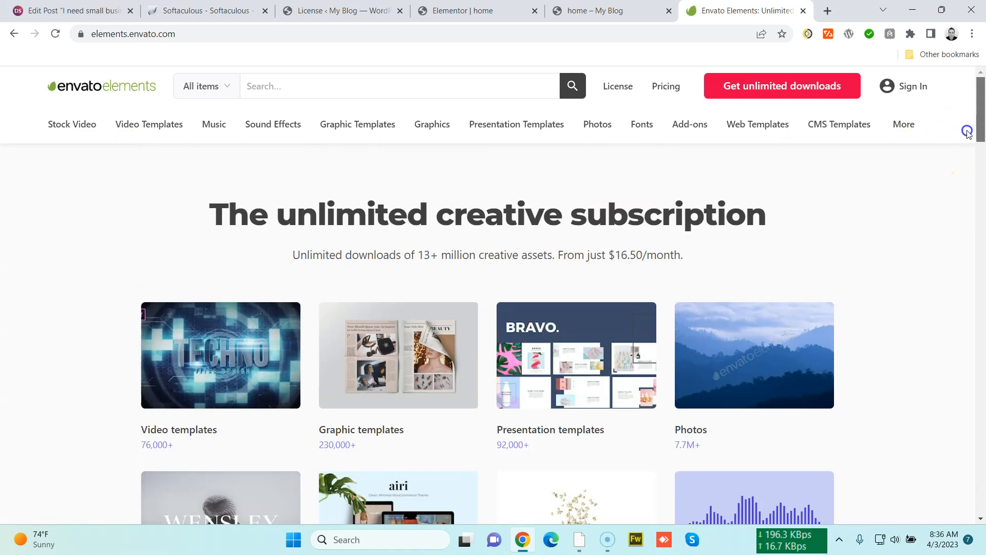
{"action": "left_click", "coordinate": [358, 11]}
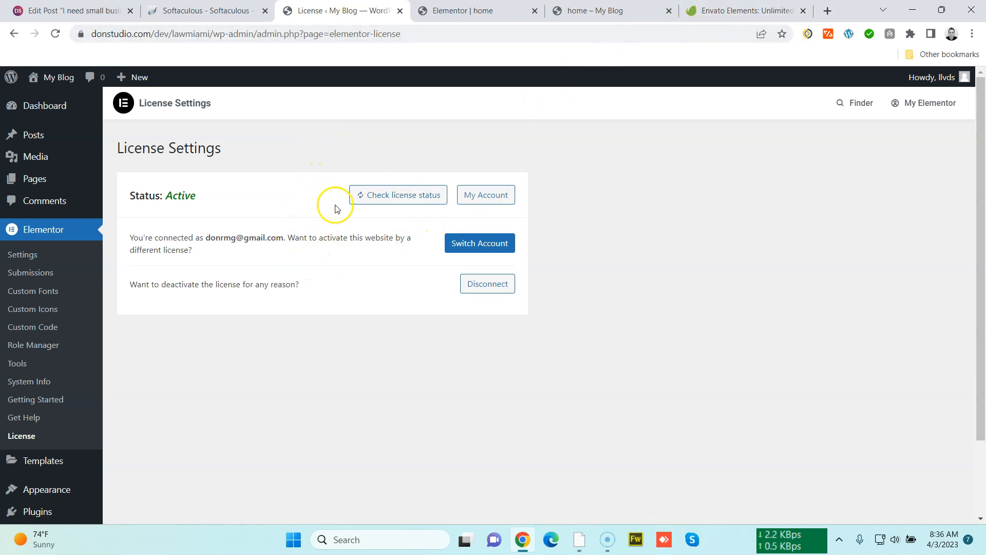
{"action": "left_click", "coordinate": [487, 11]}
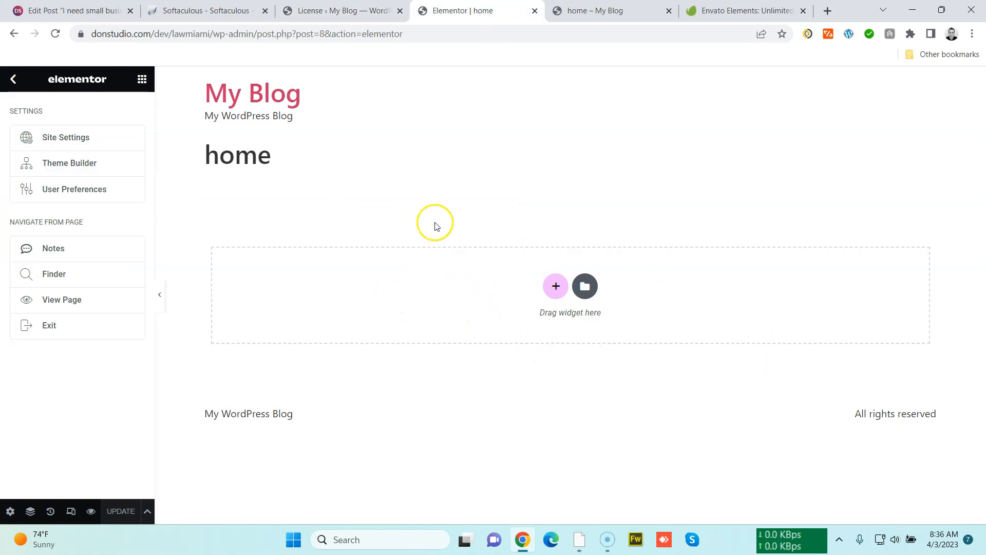
{"action": "left_click", "coordinate": [335, 16]}
{"action": "left_click", "coordinate": [445, 18]}
{"action": "left_click", "coordinate": [590, 16]}
{"action": "left_click", "coordinate": [704, 13]}
{"action": "left_click", "coordinate": [572, 14]}
{"action": "left_click", "coordinate": [457, 16]}
{"action": "left_click", "coordinate": [331, 15]}
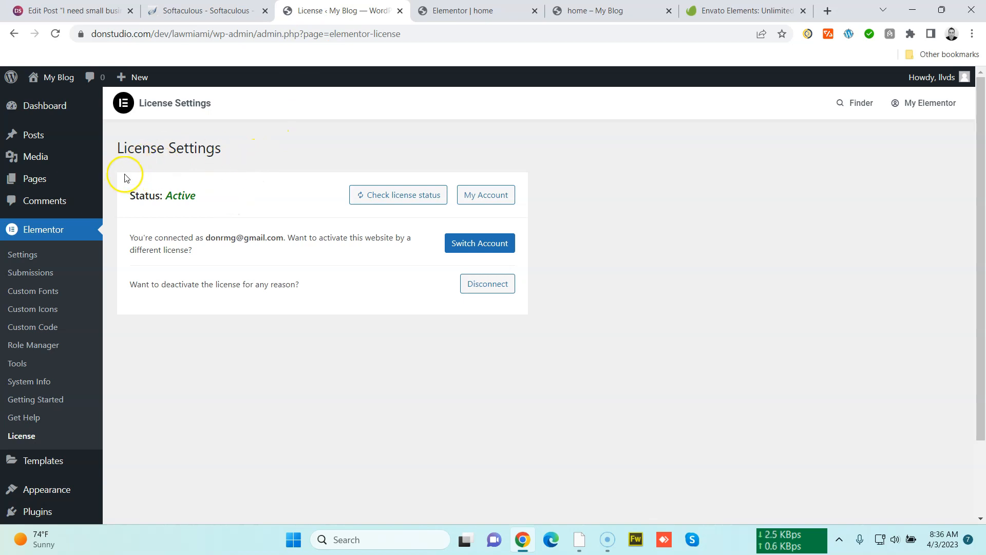
Go to adding a new plugin and search the plugin directory for "elements"
{"action": "scroll", "coordinate": [174, 434], "scroll_direction": "down", "scroll_amount": 2}
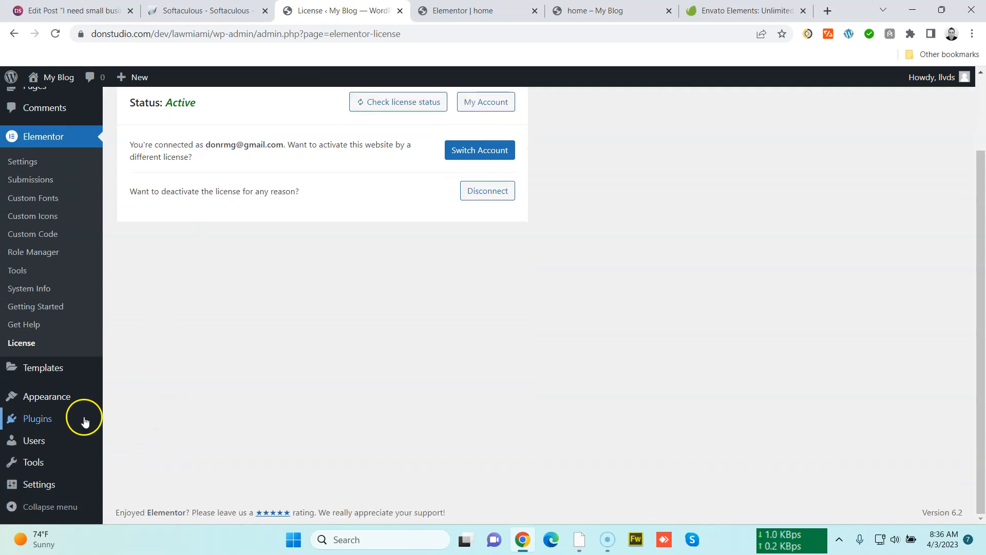
{"action": "mouse_move", "coordinate": [85, 421]}
{"action": "left_click", "coordinate": [127, 438]}
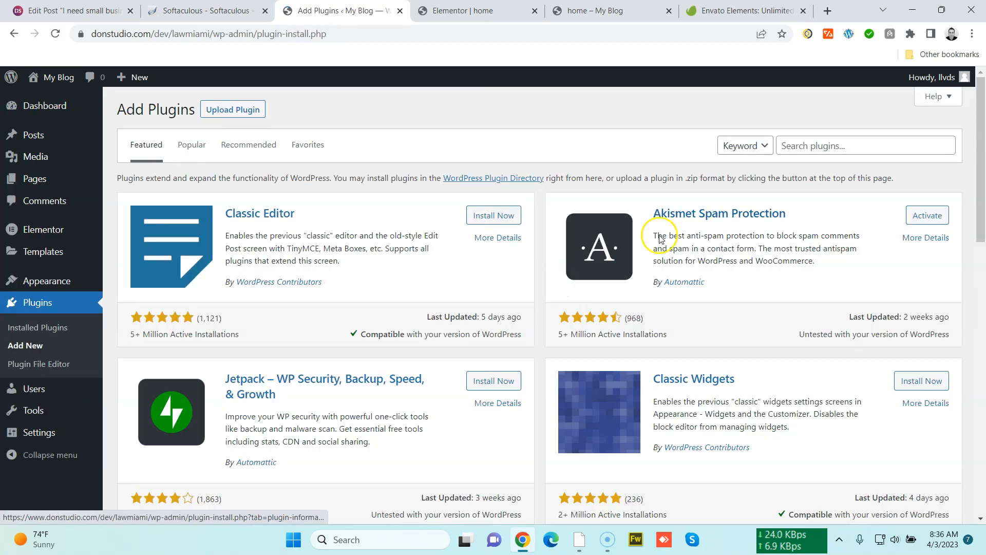
{"action": "left_click", "coordinate": [797, 151]}
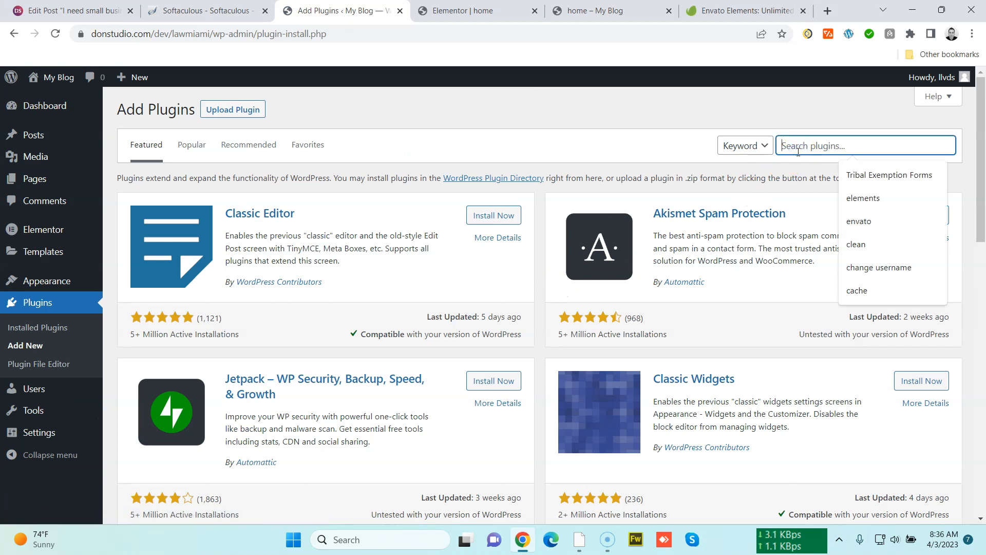
{"action": "left_click", "coordinate": [871, 199]}
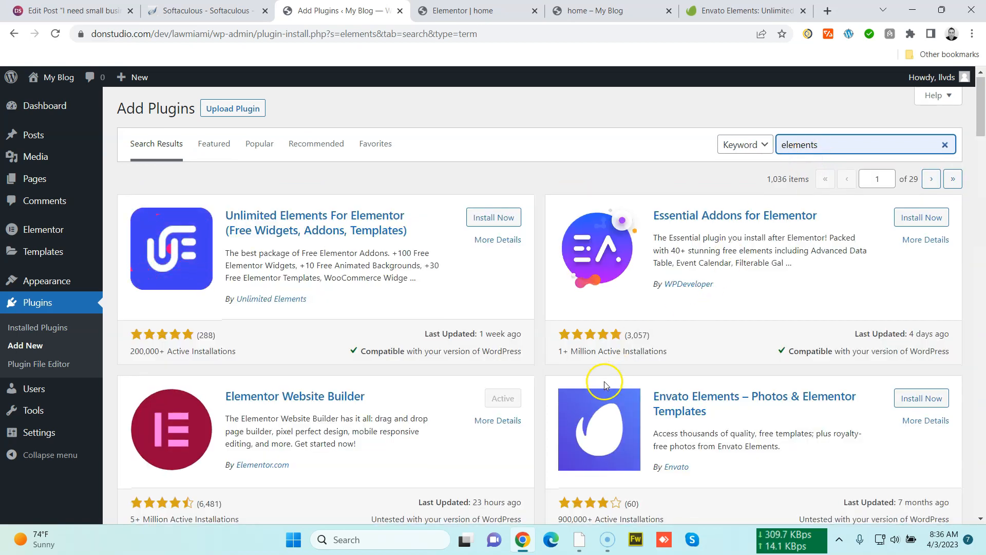
Install and activate the Envato Elements – Photos & Elementor Templates plugin
{"action": "scroll", "coordinate": [573, 383], "scroll_direction": "down", "scroll_amount": 5}
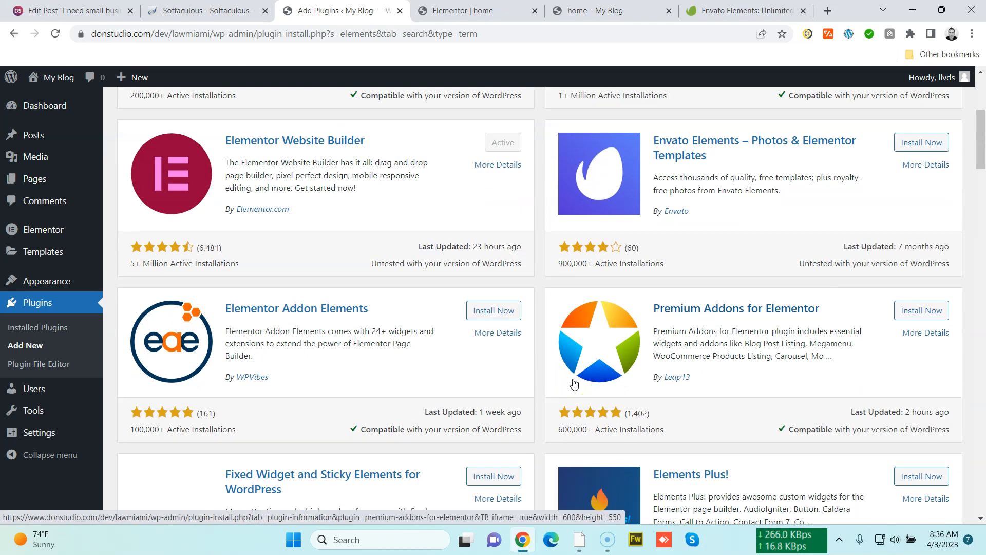
{"action": "scroll", "coordinate": [573, 383], "scroll_direction": "up", "scroll_amount": 1}
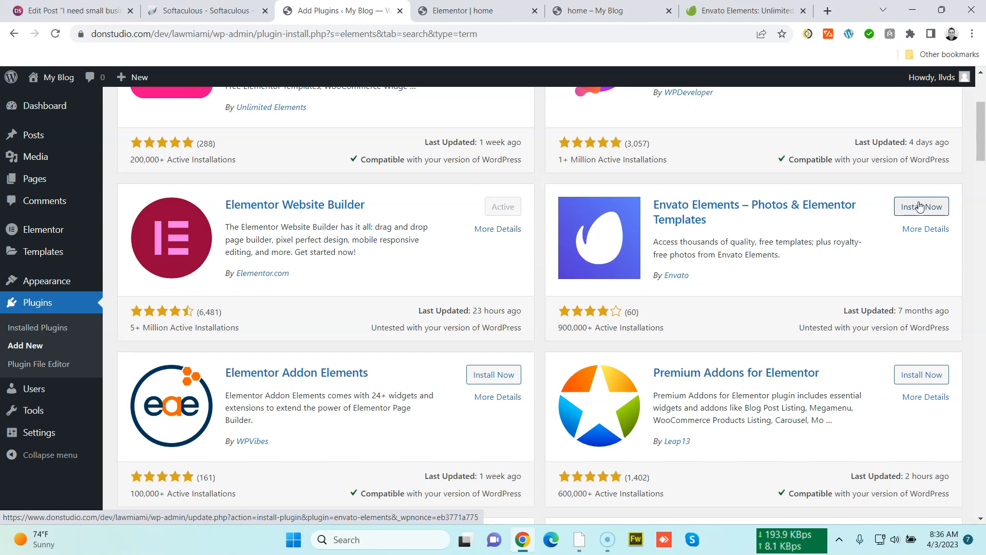
{"action": "scroll", "coordinate": [572, 391], "scroll_direction": "up", "scroll_amount": 1}
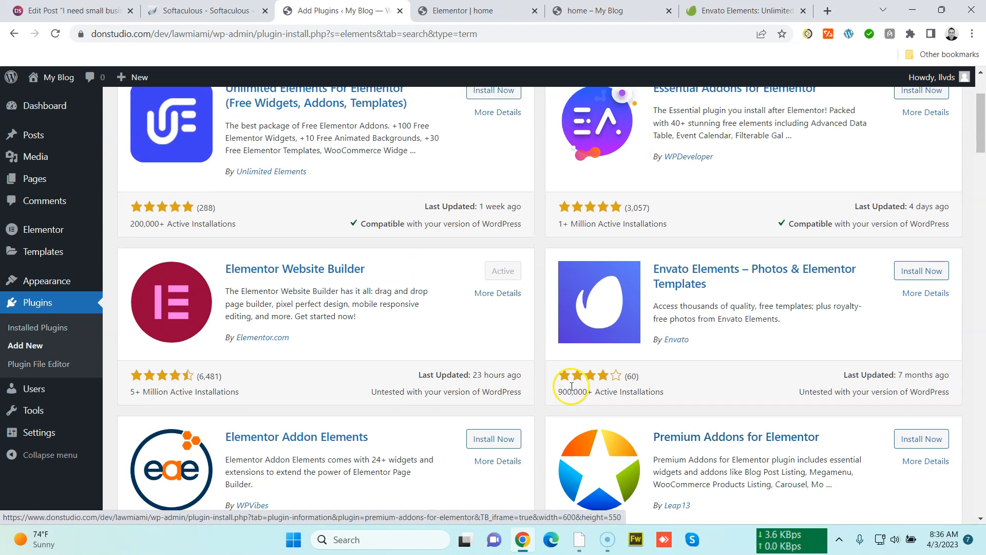
{"action": "scroll", "coordinate": [571, 386], "scroll_direction": "up", "scroll_amount": 2}
{"action": "scroll", "coordinate": [573, 385], "scroll_direction": "down", "scroll_amount": 2}
{"action": "left_click", "coordinate": [902, 269]}
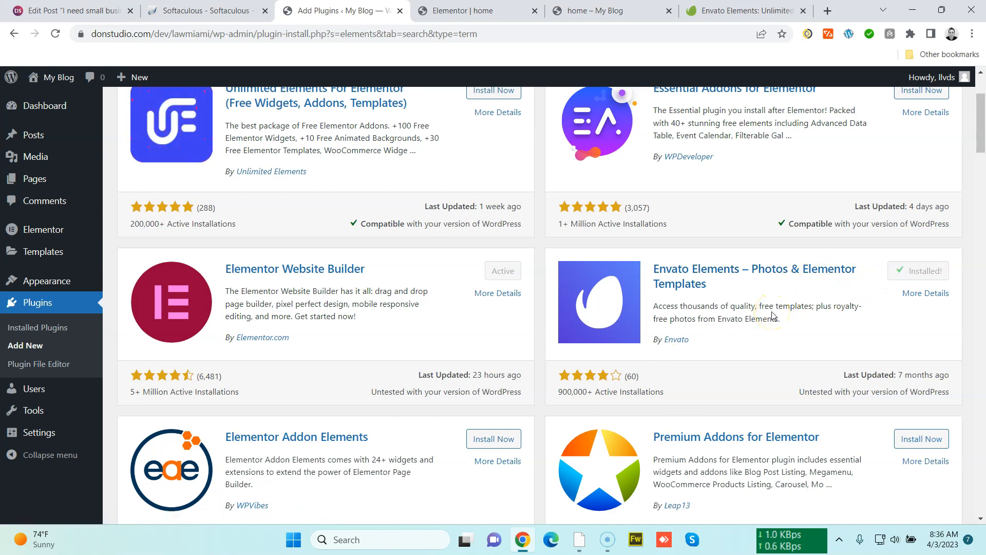
{"action": "left_click", "coordinate": [896, 271]}
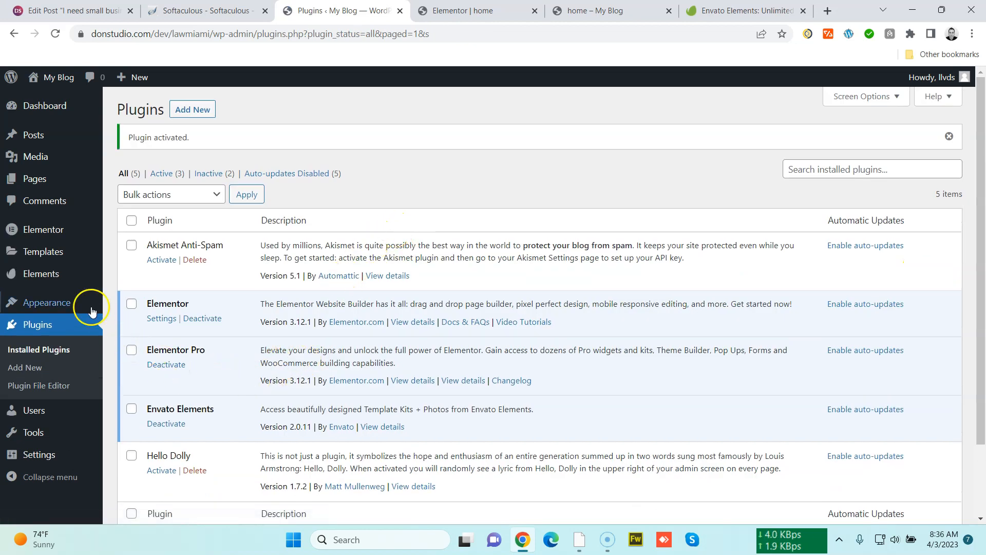
Open the Envato Elements plugin settings and sign in to Envato with Google to generate a token
{"action": "mouse_move", "coordinate": [73, 284]}
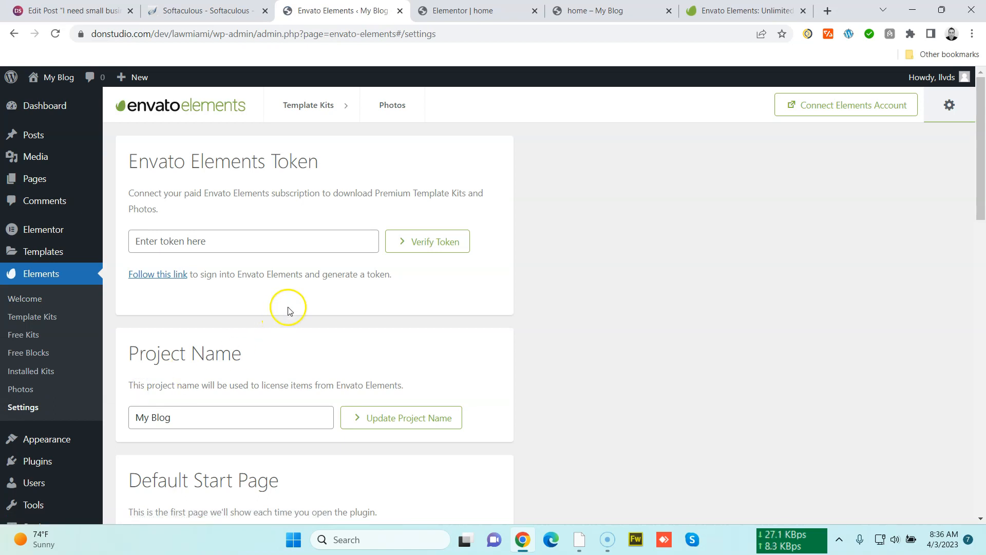
{"action": "left_click", "coordinate": [177, 280]}
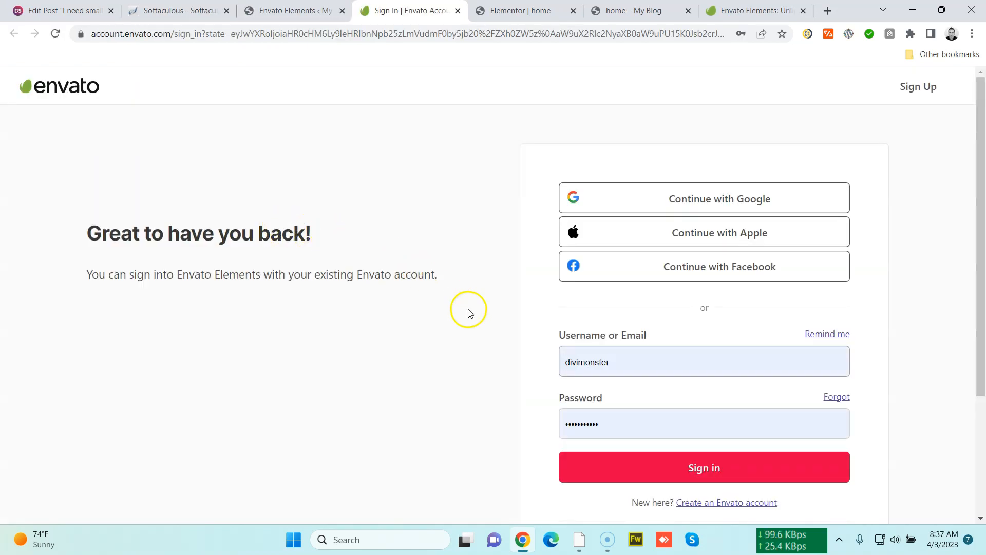
{"action": "left_click", "coordinate": [688, 466]}
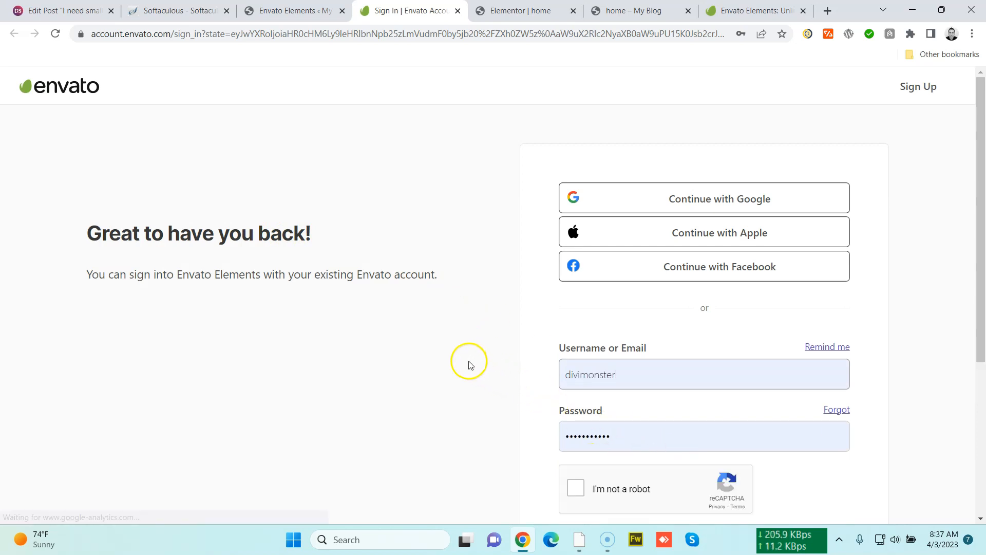
{"action": "scroll", "coordinate": [469, 370], "scroll_direction": "down", "scroll_amount": 5}
{"action": "left_click", "coordinate": [572, 248]}
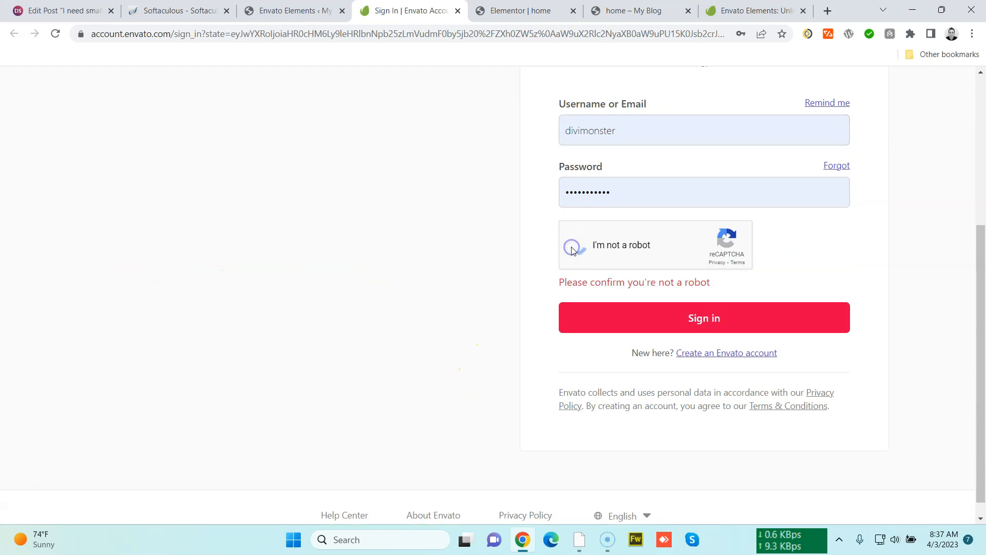
{"action": "left_click", "coordinate": [653, 306]}
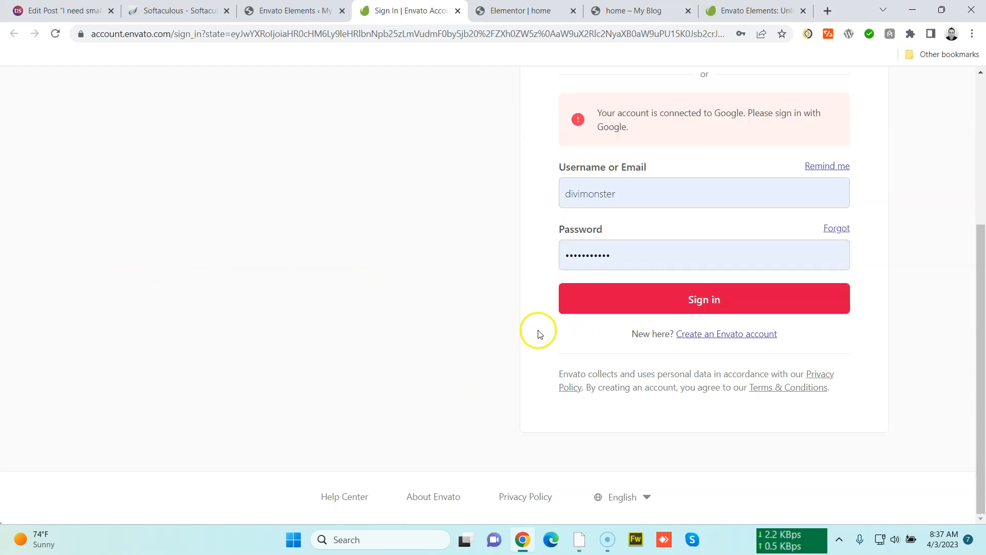
{"action": "scroll", "coordinate": [506, 352], "scroll_direction": "up", "scroll_amount": 5}
{"action": "left_click", "coordinate": [666, 200]}
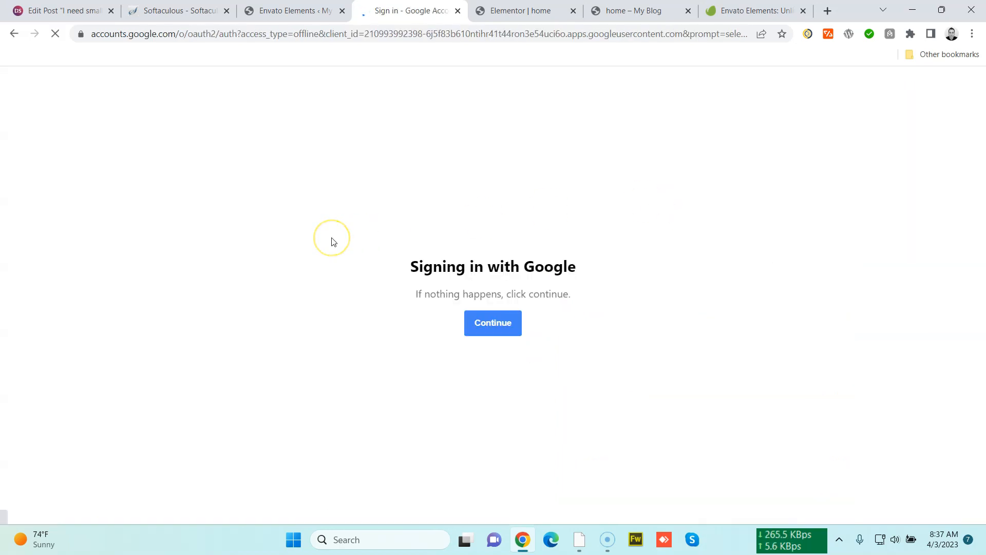
{"action": "left_click", "coordinate": [430, 285]}
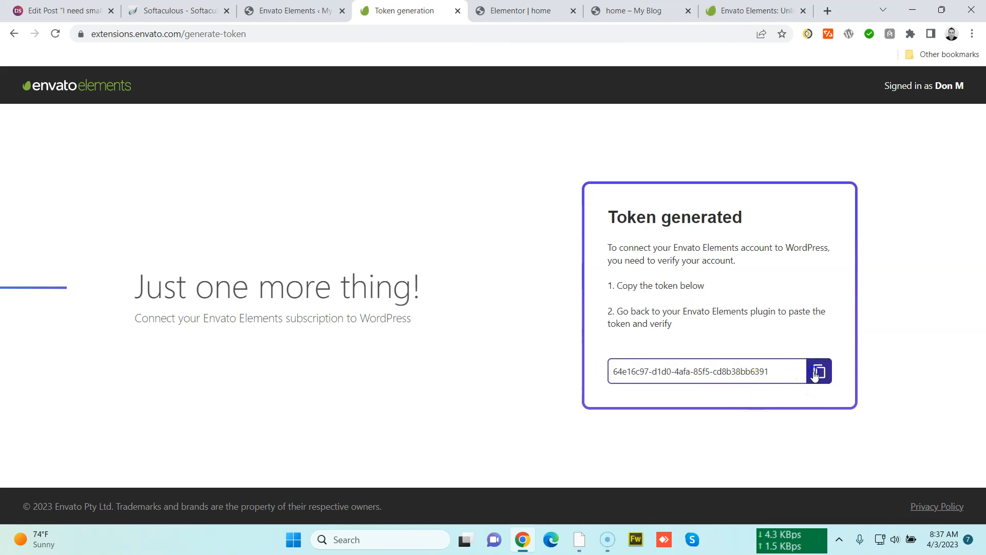
Paste the generated token into the Envato Elements Token field in WordPress and verify it
{"action": "left_click", "coordinate": [287, 12]}
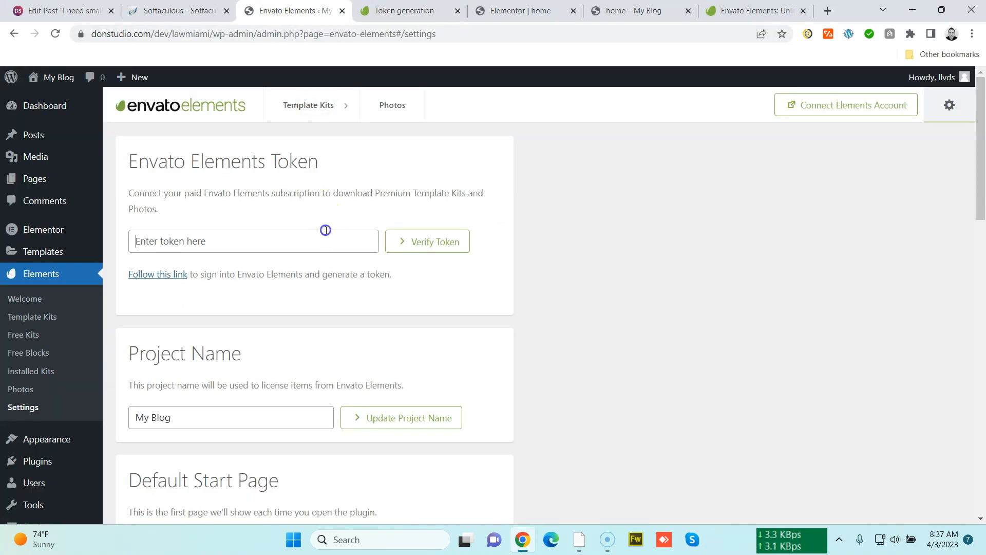
{"action": "key", "text": "ctrl+v"}
{"action": "left_click", "coordinate": [427, 240]}
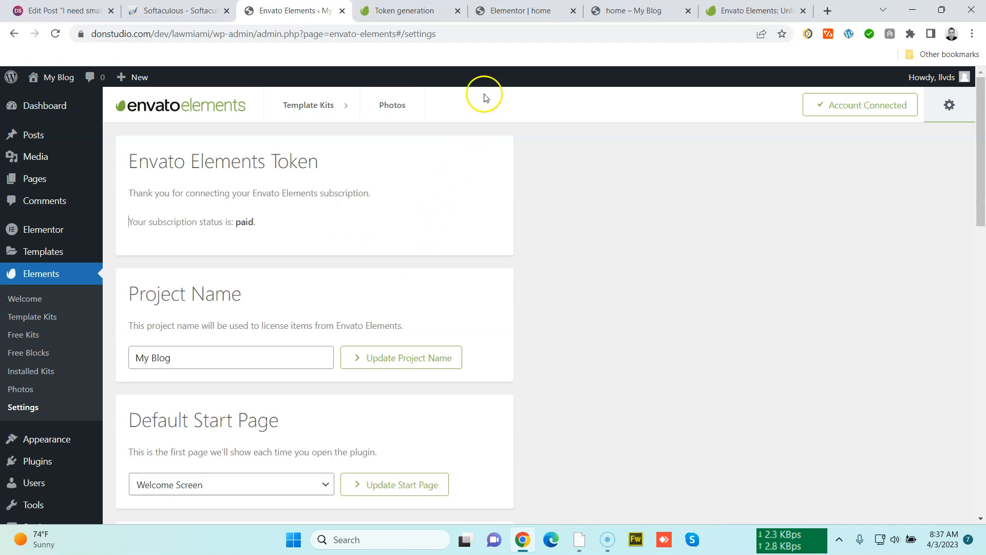
Reload the home page in the Elementor editor
{"action": "left_click", "coordinate": [511, 10]}
{"action": "left_click", "coordinate": [288, 11]}
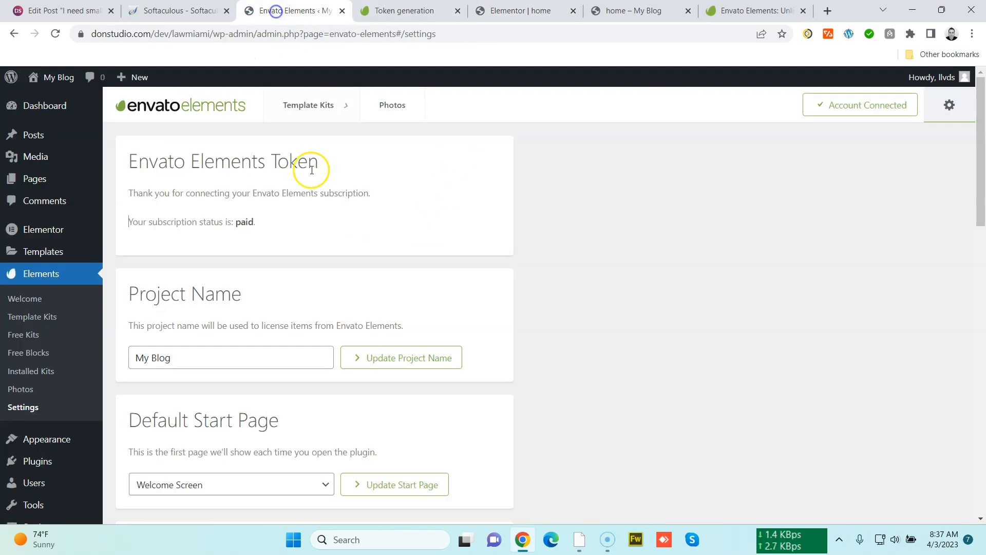
{"action": "left_click", "coordinate": [520, 13]}
{"action": "left_click", "coordinate": [515, 37]}
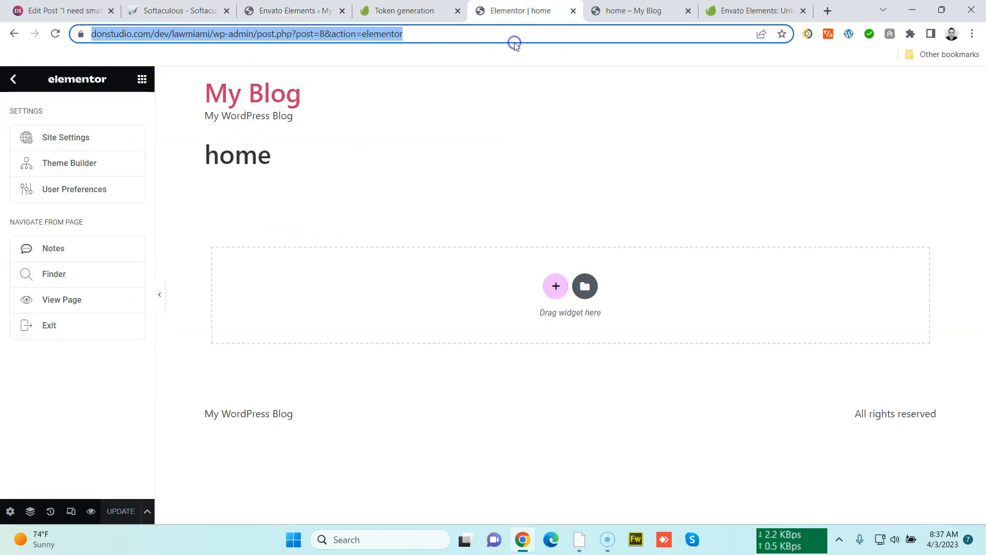
{"action": "key", "text": "Return"}
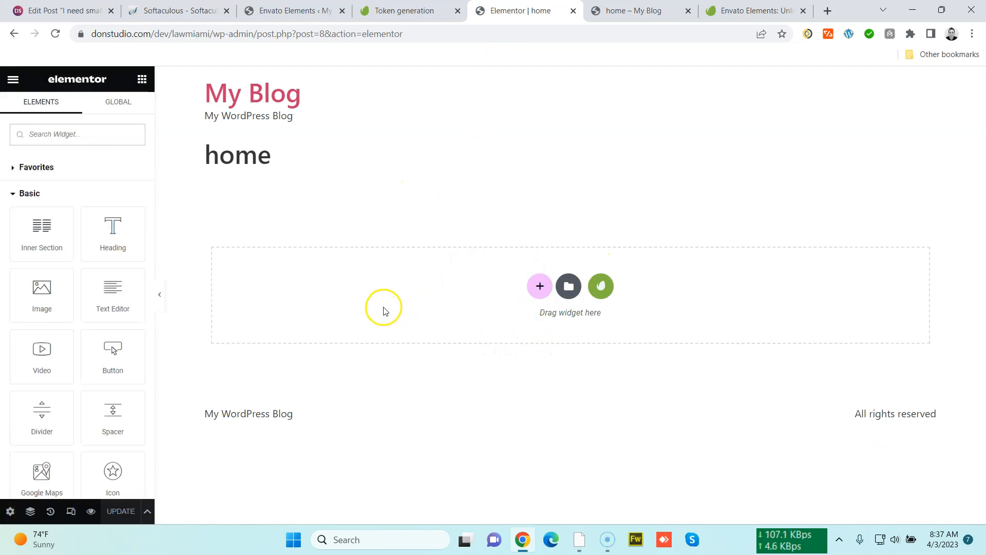
Widen the widget panel and open the Elementor template library from the empty section
{"action": "left_click_drag", "start_coordinate": [156, 270], "coordinate": [183, 272]}
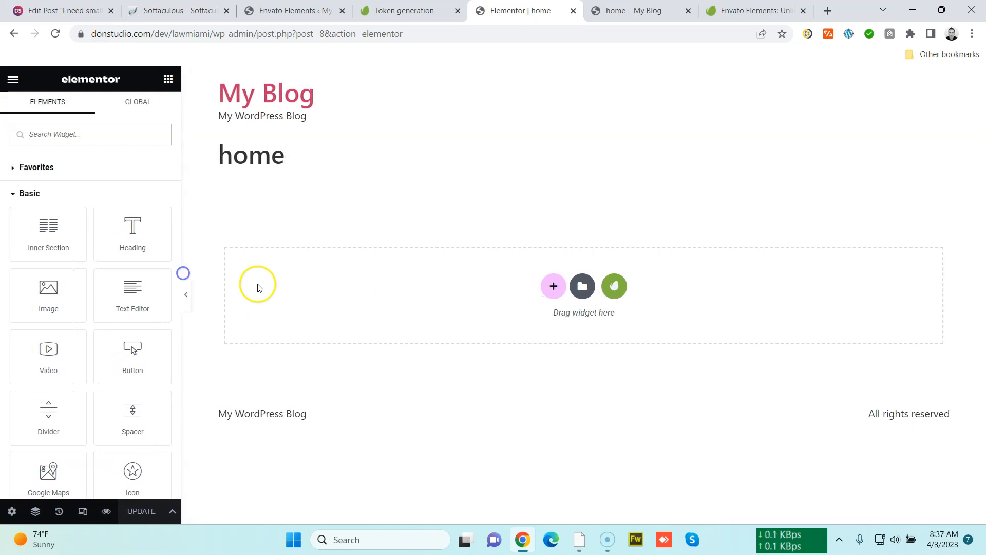
{"action": "left_click", "coordinate": [552, 288]}
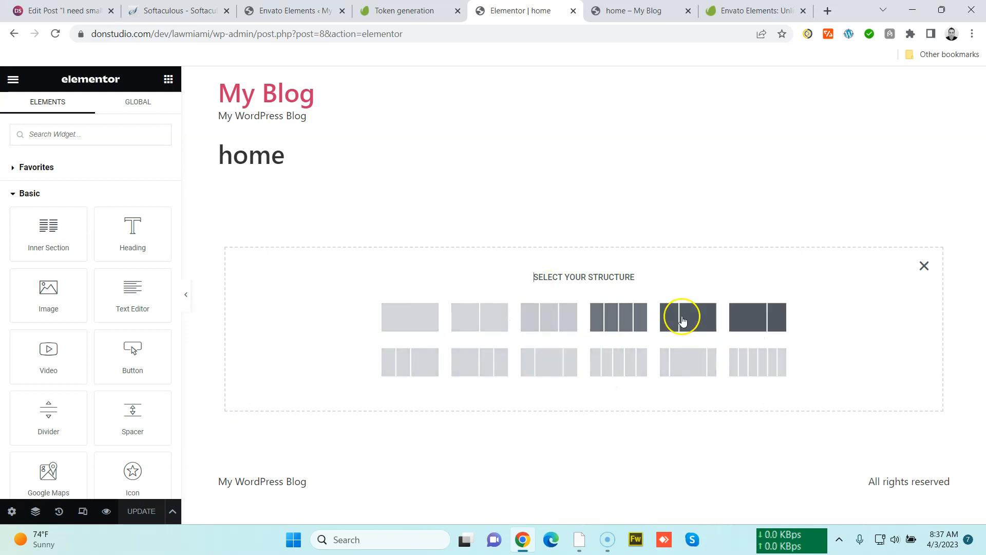
{"action": "left_click", "coordinate": [925, 265]}
{"action": "left_click", "coordinate": [580, 286]}
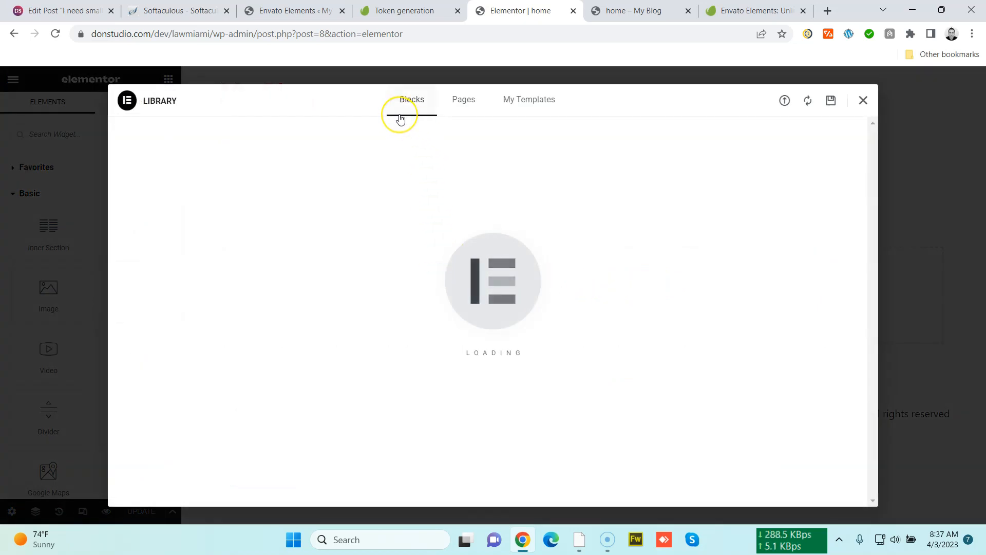
Browse the library's My Templates, Pages and Blocks tabs
{"action": "left_click", "coordinate": [515, 106]}
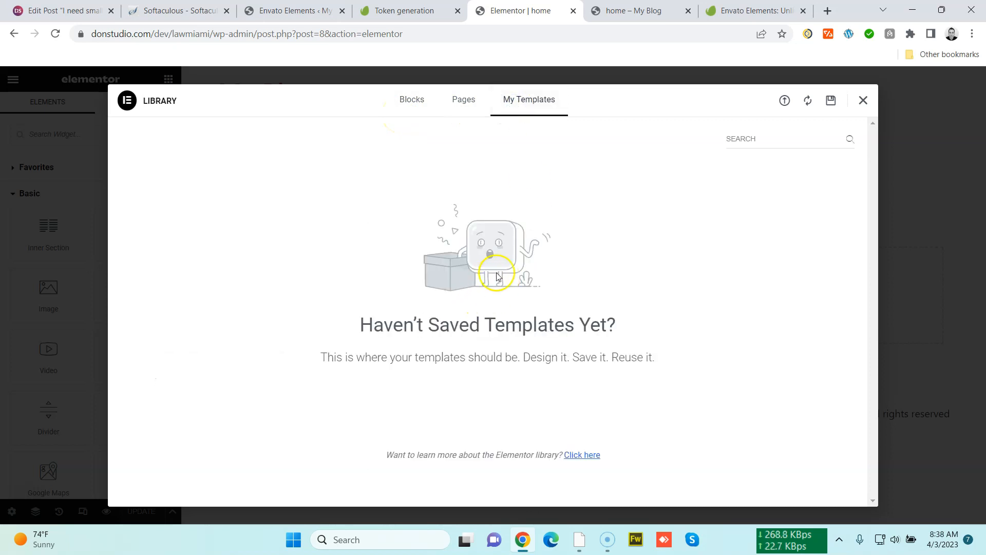
{"action": "left_click", "coordinate": [469, 101]}
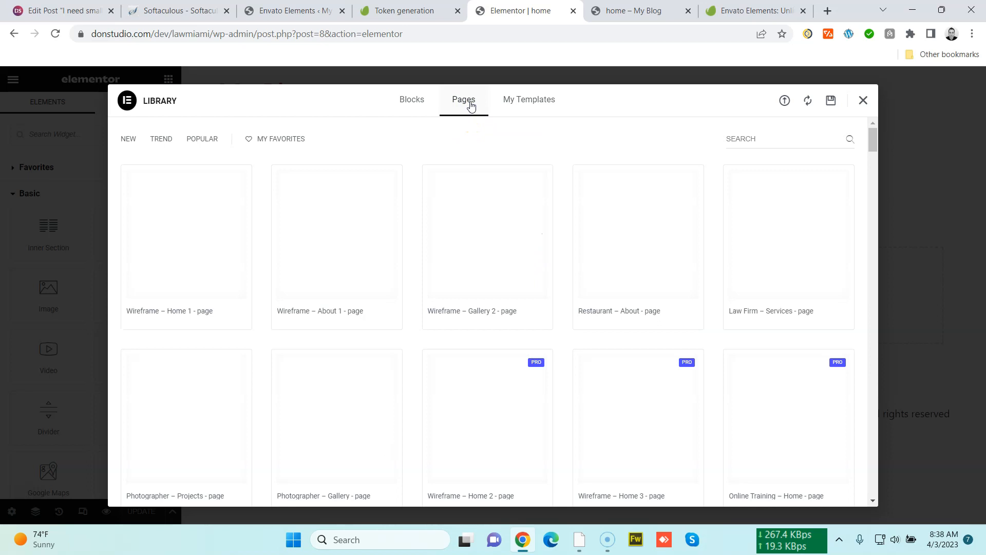
{"action": "left_click", "coordinate": [407, 102]}
Filter the blocks by the Benefits, Archive and Call To Action categories in turn
{"action": "left_click", "coordinate": [183, 139]}
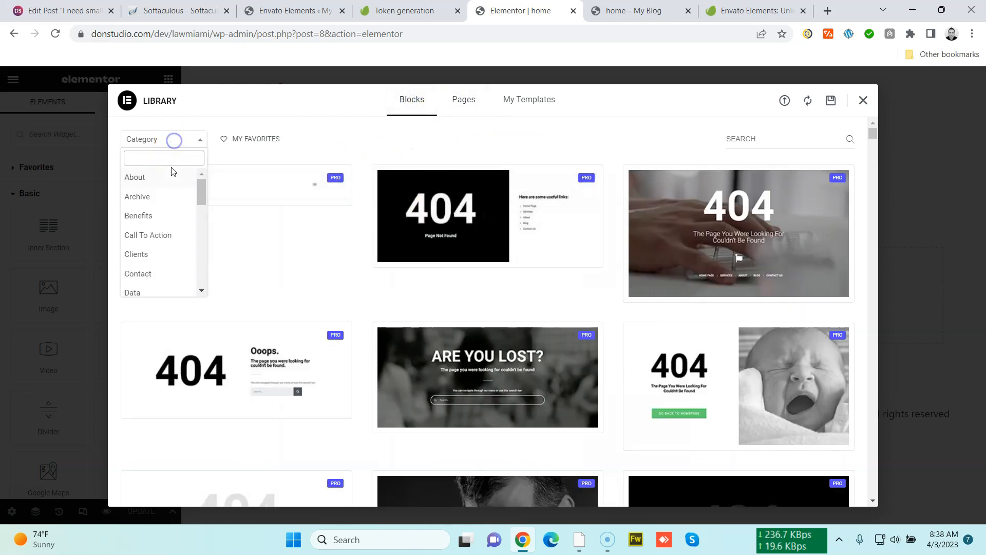
{"action": "left_click_drag", "start_coordinate": [201, 195], "coordinate": [198, 271]}
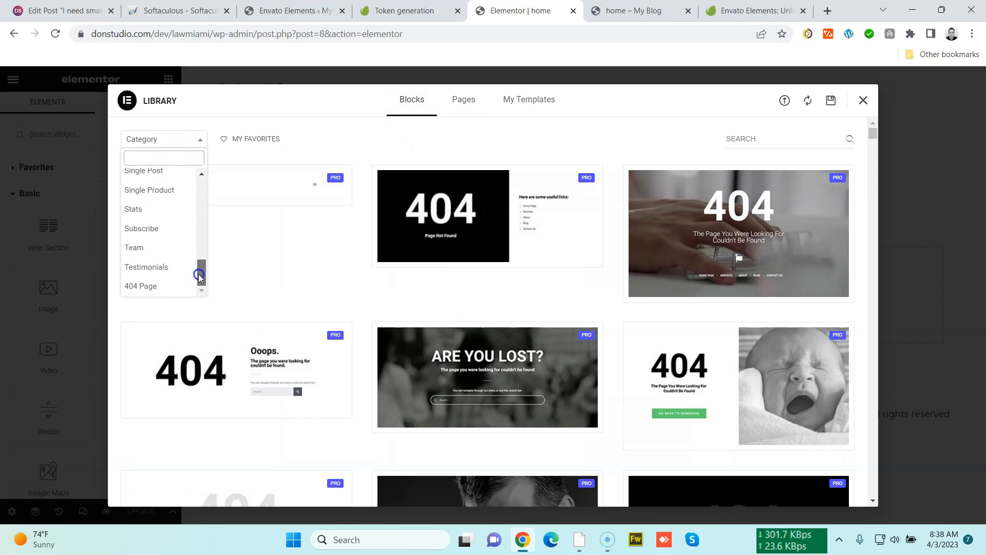
{"action": "scroll", "coordinate": [157, 265], "scroll_direction": "up", "scroll_amount": 10}
{"action": "left_click", "coordinate": [157, 216]}
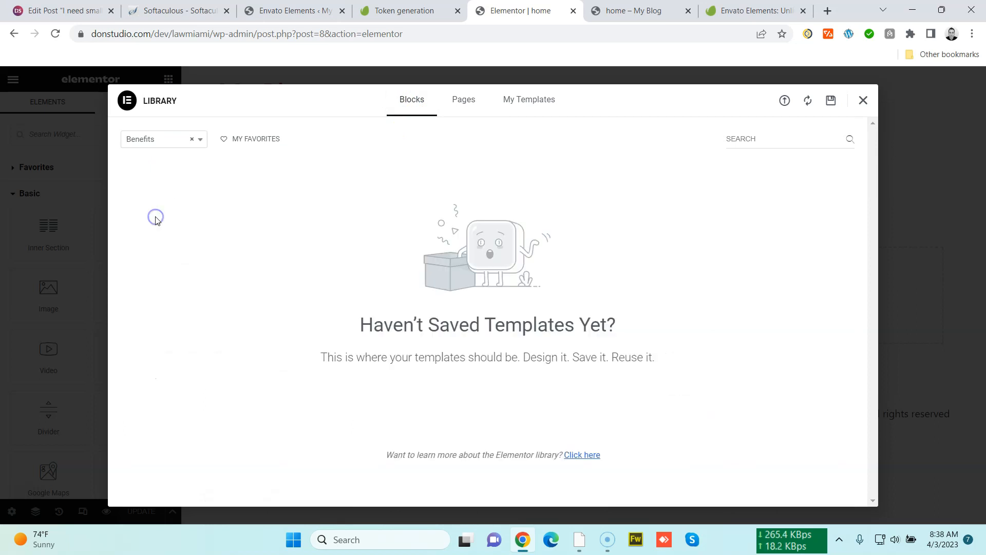
{"action": "left_click", "coordinate": [178, 146]}
{"action": "left_click", "coordinate": [168, 194]}
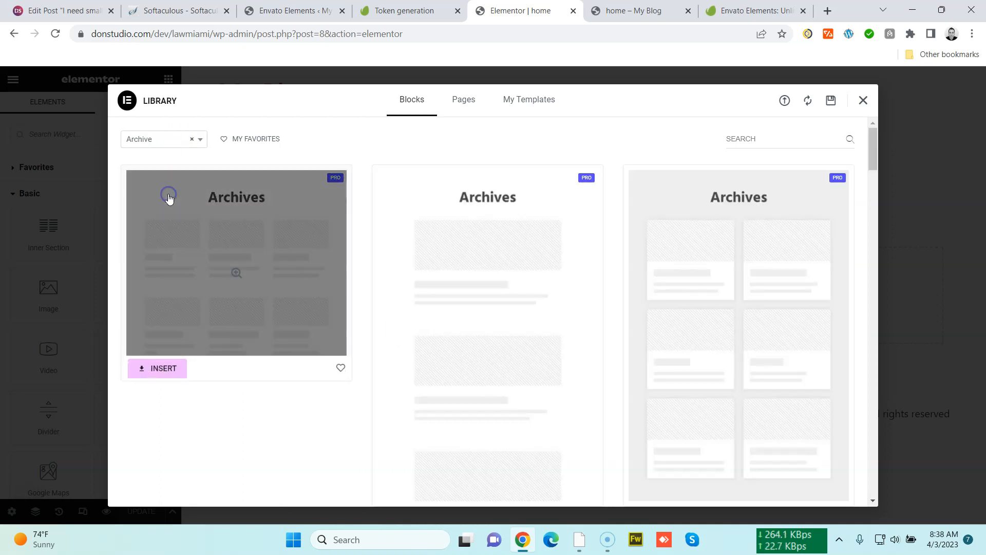
{"action": "left_click", "coordinate": [170, 139]}
{"action": "left_click", "coordinate": [154, 233]}
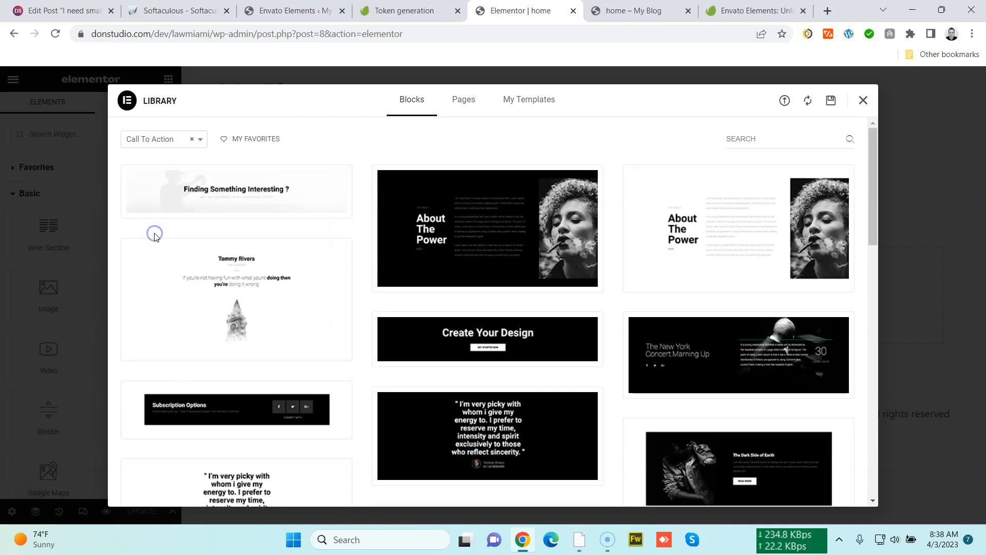
Filter the blocks by the Hero category and scroll through the hero designs
{"action": "scroll", "coordinate": [218, 284], "scroll_direction": "down", "scroll_amount": 6}
{"action": "scroll", "coordinate": [179, 205], "scroll_direction": "up", "scroll_amount": 6}
{"action": "left_click", "coordinate": [142, 133]}
{"action": "scroll", "coordinate": [177, 213], "scroll_direction": "down", "scroll_amount": 4}
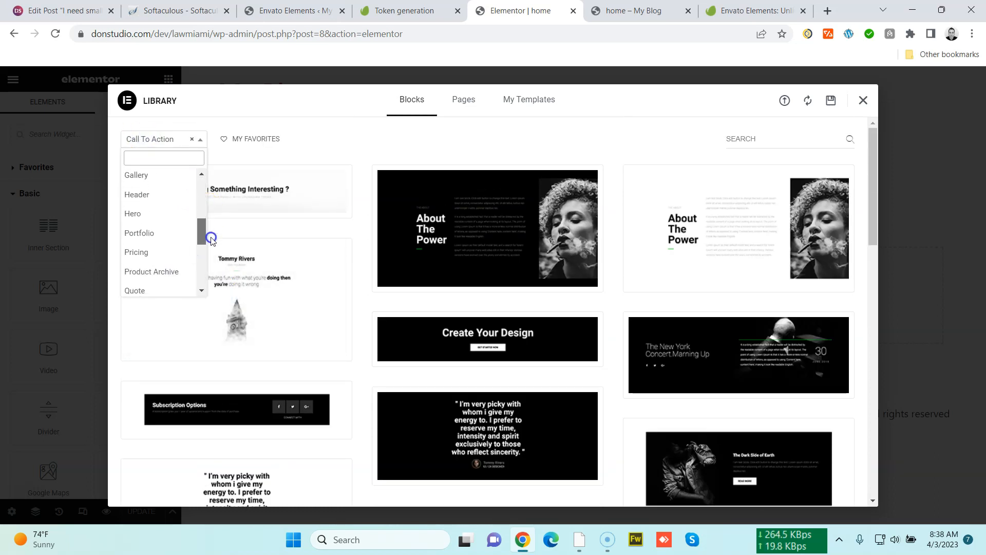
{"action": "left_click", "coordinate": [145, 213]}
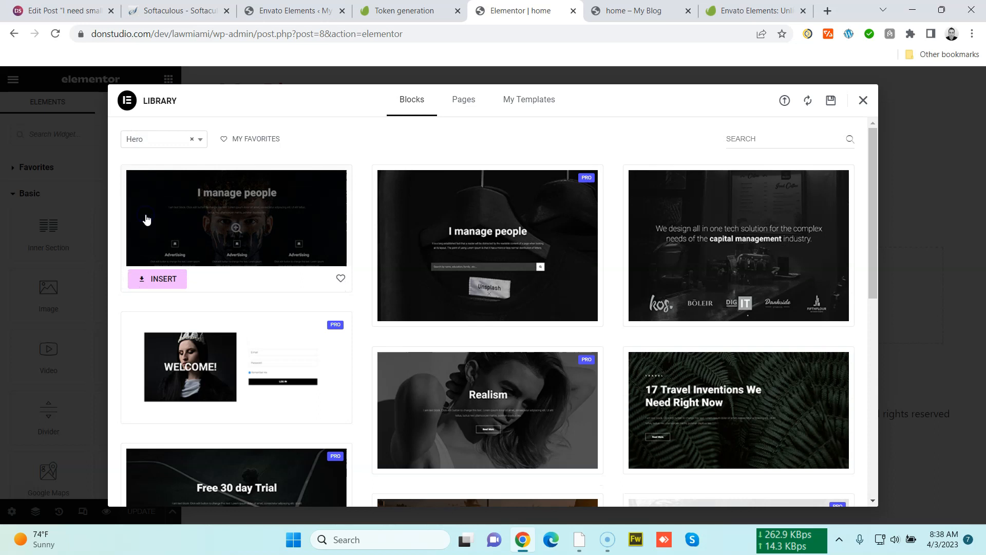
{"action": "scroll", "coordinate": [425, 360], "scroll_direction": "down", "scroll_amount": 3}
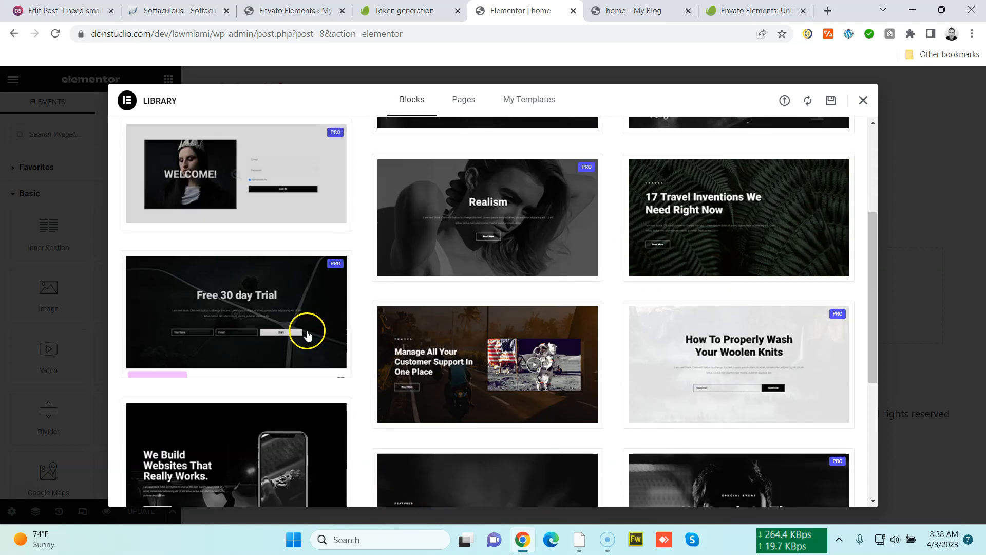
{"action": "scroll", "coordinate": [214, 339], "scroll_direction": "down", "scroll_amount": 3}
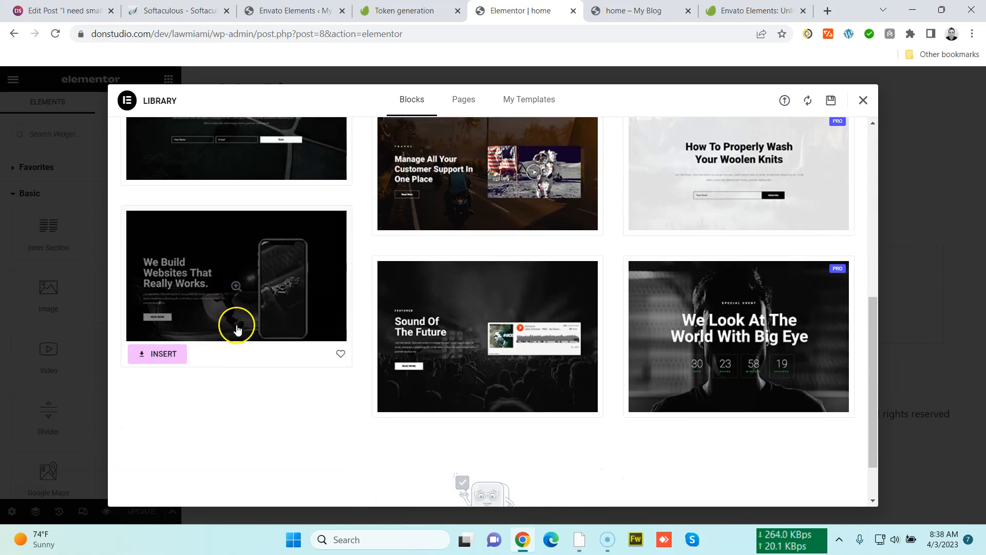
Scroll through the remaining hero block designs and close the template library
{"action": "scroll", "coordinate": [553, 383], "scroll_direction": "up", "scroll_amount": 6}
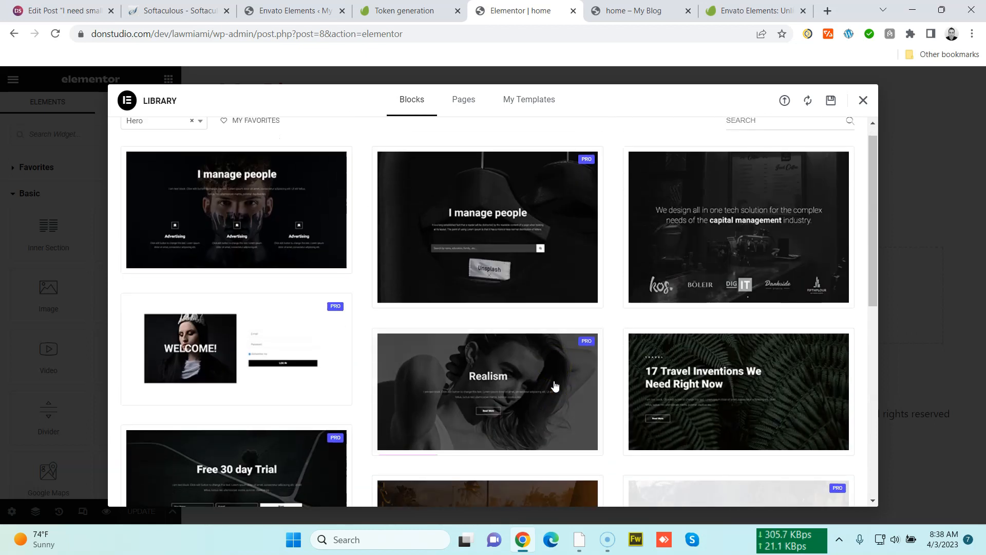
{"action": "scroll", "coordinate": [473, 389], "scroll_direction": "down", "scroll_amount": 6}
{"action": "scroll", "coordinate": [324, 363], "scroll_direction": "up", "scroll_amount": 5}
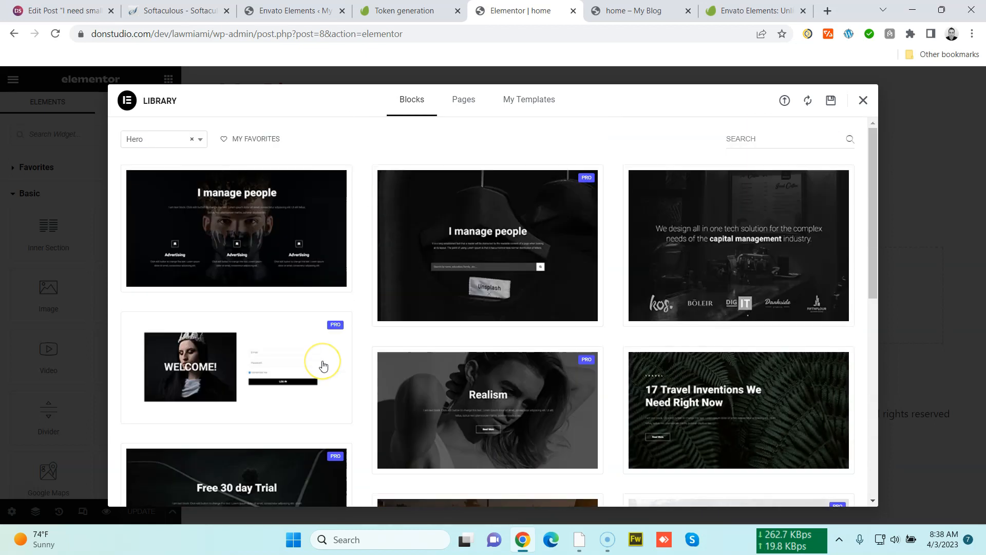
{"action": "scroll", "coordinate": [321, 366], "scroll_direction": "down", "scroll_amount": 8}
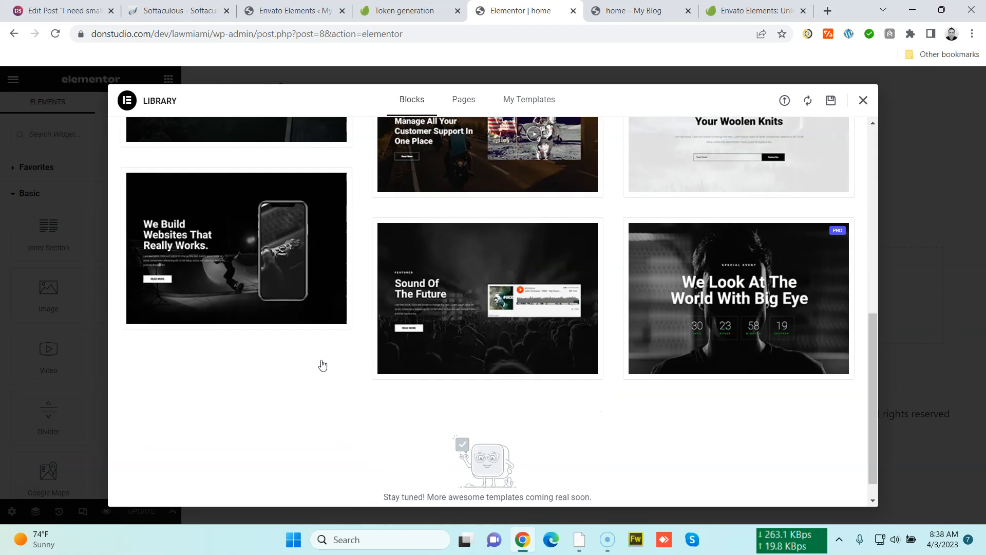
{"action": "left_click", "coordinate": [320, 366]}
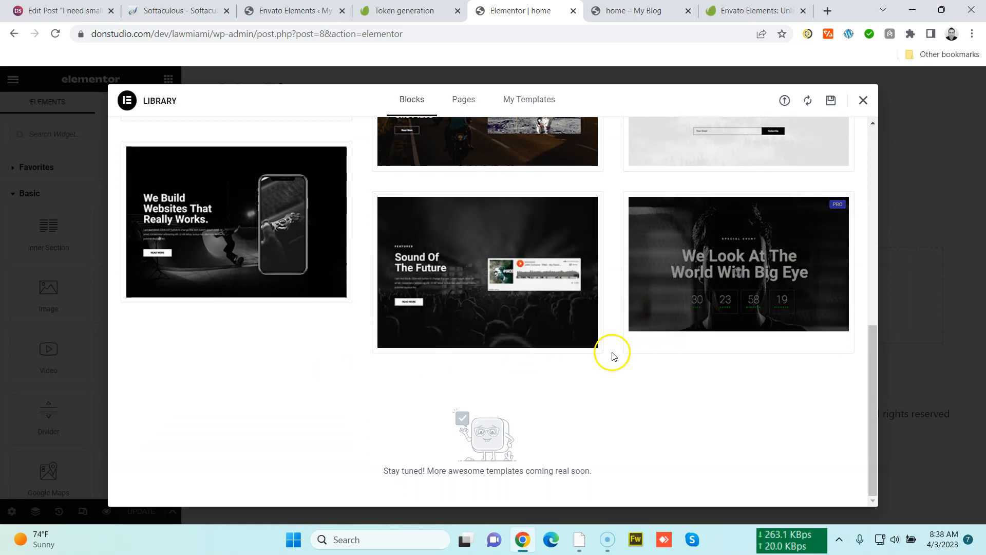
{"action": "scroll", "coordinate": [590, 370], "scroll_direction": "up", "scroll_amount": 15}
{"action": "left_click", "coordinate": [861, 102]}
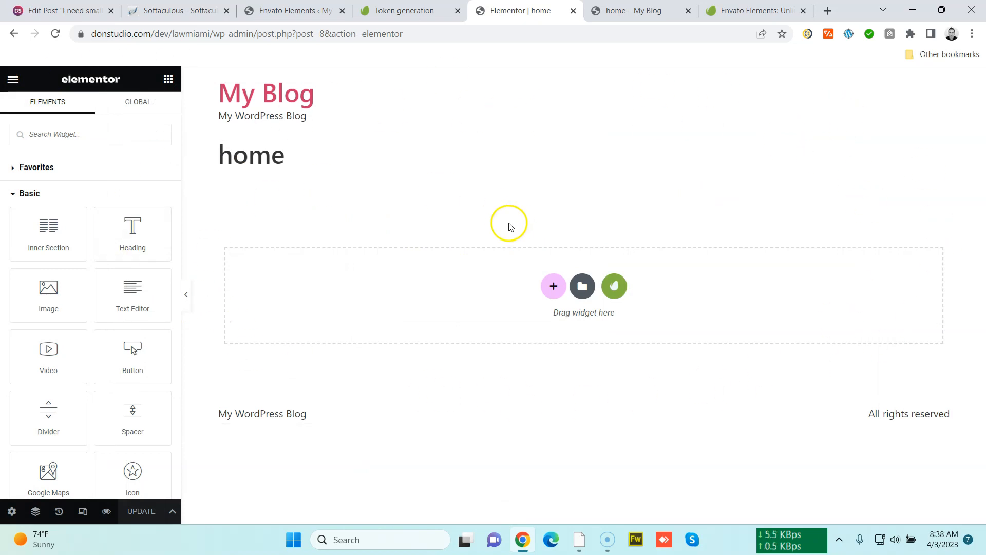
Open donstudio.com in a new tab and scroll down to the client portfolio logos
{"action": "key", "text": "ctrl+t"}
{"action": "type", "text": "donstudio.com"}
{"action": "key", "text": "Return"}
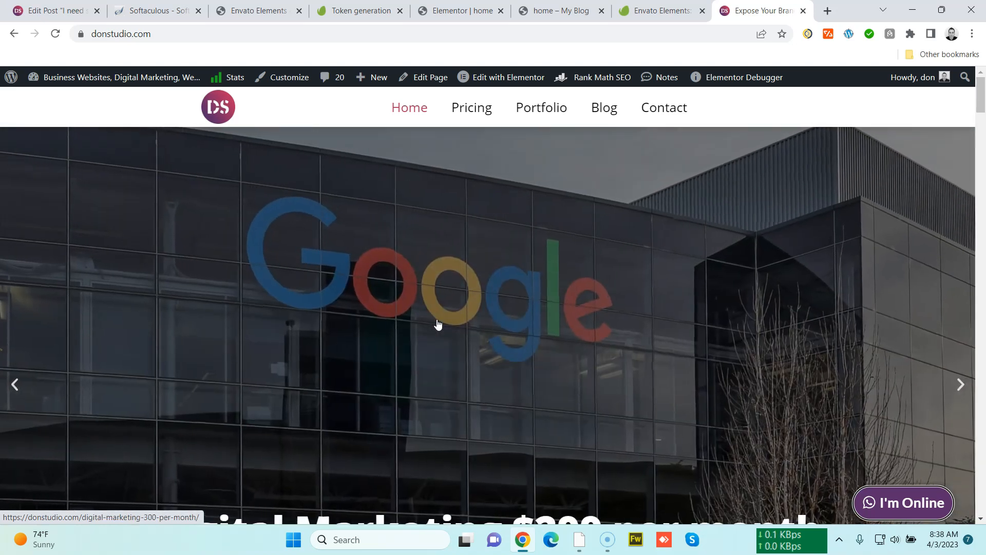
{"action": "scroll", "coordinate": [420, 329], "scroll_direction": "down", "scroll_amount": 5}
{"action": "scroll", "coordinate": [420, 329], "scroll_direction": "down", "scroll_amount": 15}
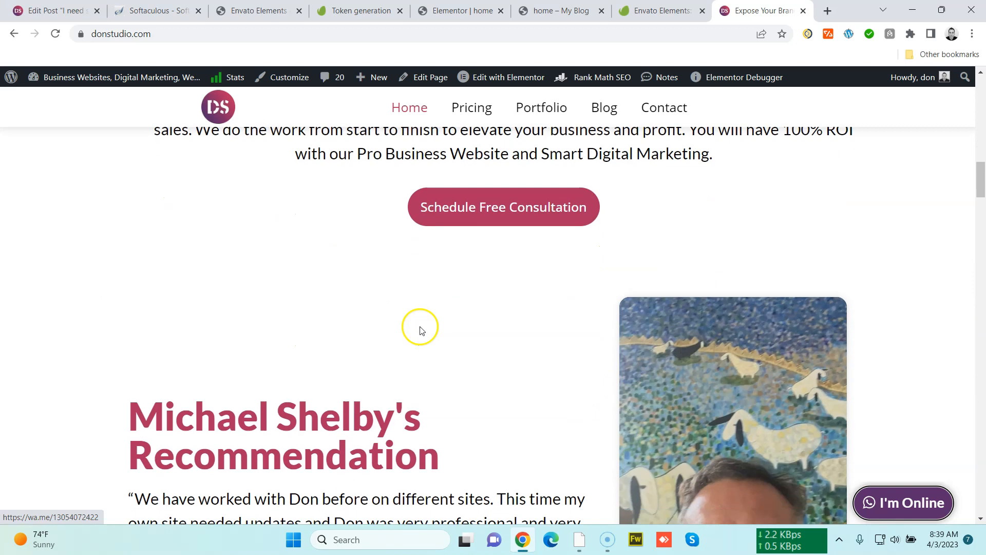
{"action": "scroll", "coordinate": [409, 329], "scroll_direction": "down", "scroll_amount": 15}
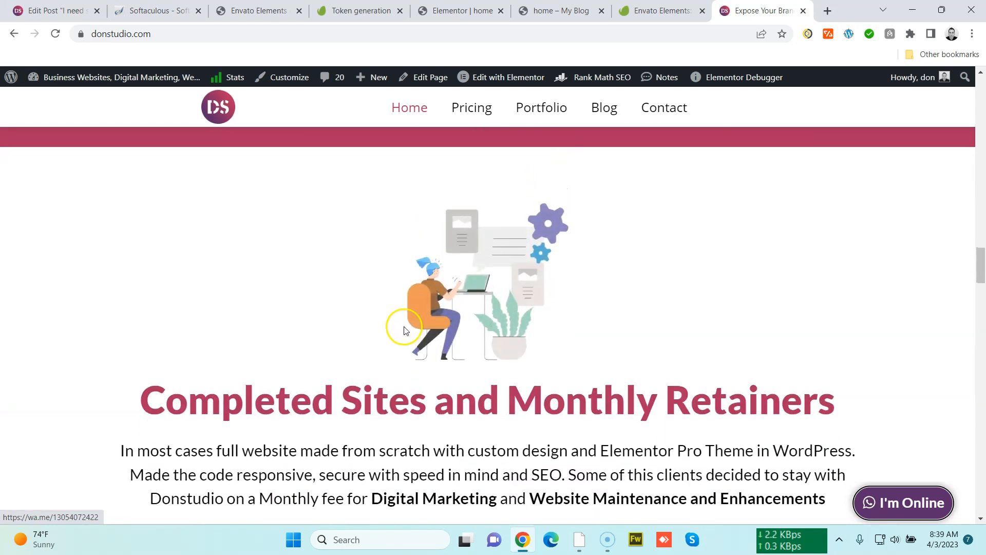
{"action": "scroll", "coordinate": [360, 318], "scroll_direction": "up", "scroll_amount": 3}
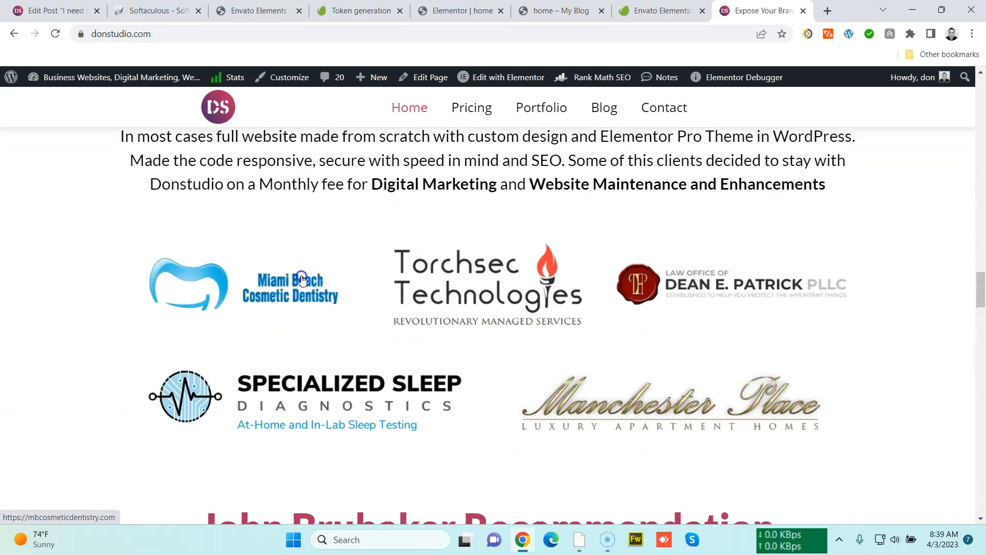
Open the five client portfolio websites from their logos in separate tabs
{"action": "left_click", "coordinate": [239, 288]}
{"action": "left_click", "coordinate": [452, 282]}
{"action": "left_click", "coordinate": [661, 280]}
{"action": "middle_click", "coordinate": [304, 413]}
{"action": "middle_click", "coordinate": [572, 405]}
{"action": "left_click", "coordinate": [530, 15]}
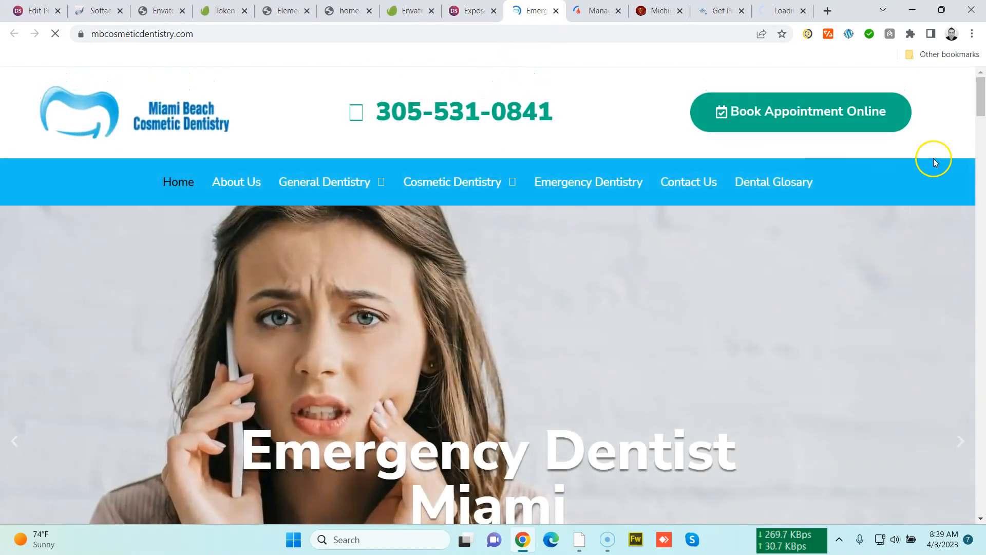
Review the Miami Beach Cosmetic Dentistry, Torchsec and Patrick & Associates websites in their tabs
{"action": "mouse_move", "coordinate": [979, 108]}
{"action": "left_mouse_down"}
{"action": "mouse_move", "coordinate": [979, 136]}
{"action": "mouse_move", "coordinate": [979, 109]}
{"action": "left_mouse_up"}
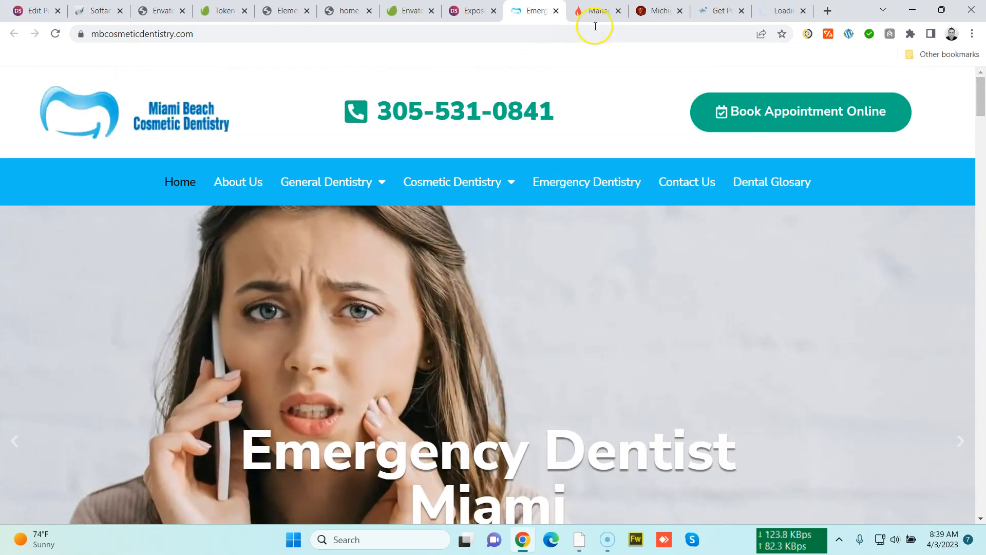
{"action": "left_click", "coordinate": [598, 11]}
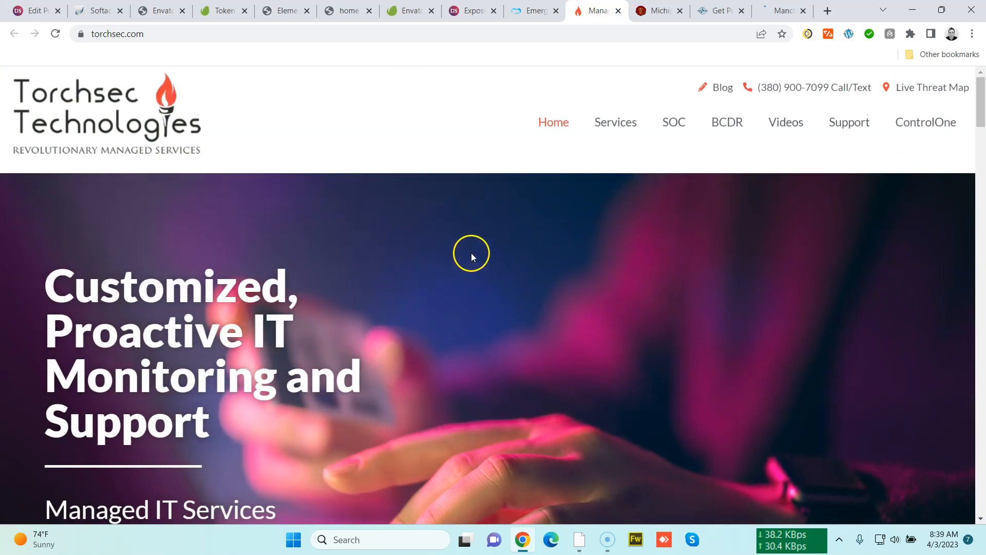
{"action": "scroll", "coordinate": [792, 312], "scroll_direction": "down", "scroll_amount": 10}
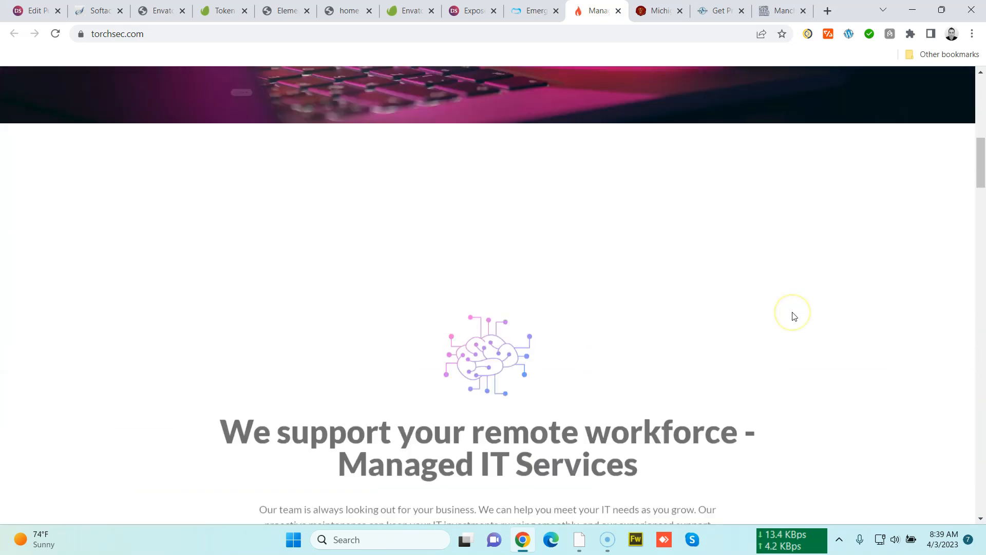
{"action": "scroll", "coordinate": [791, 312], "scroll_direction": "up", "scroll_amount": 6}
{"action": "scroll", "coordinate": [792, 312], "scroll_direction": "up", "scroll_amount": 5}
{"action": "left_click", "coordinate": [660, 11]}
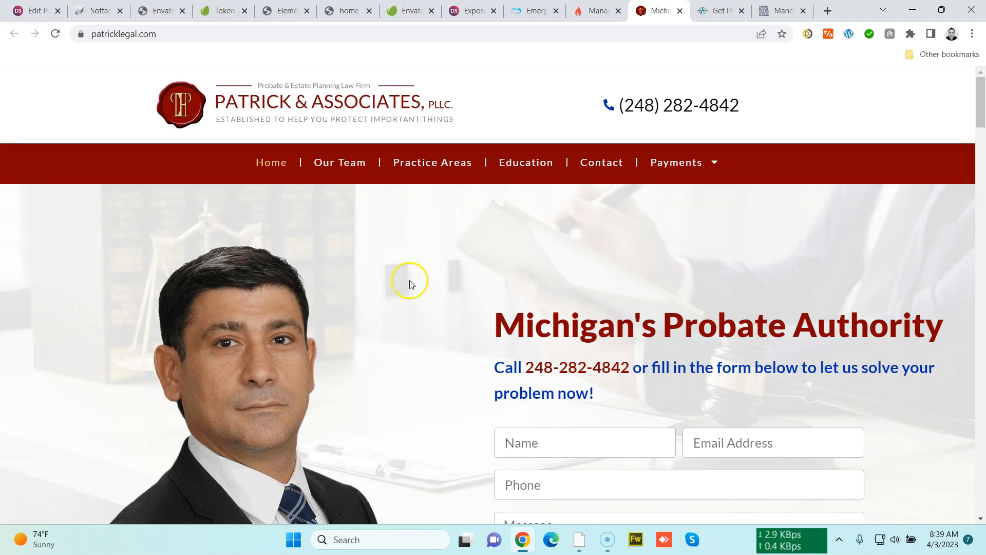
{"action": "mouse_move", "coordinate": [978, 98]}
{"action": "left_mouse_down"}
{"action": "mouse_move", "coordinate": [978, 142]}
{"action": "mouse_move", "coordinate": [975, 84]}
{"action": "left_mouse_up"}
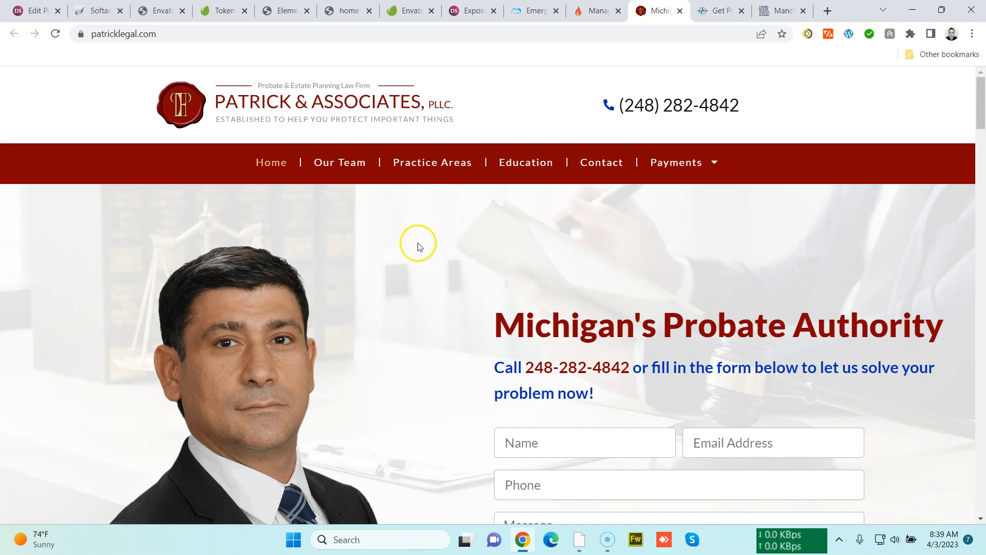
Review the Specialized Sleep Diagnostics and Manchester Place websites in their tabs
{"action": "left_click", "coordinate": [703, 11]}
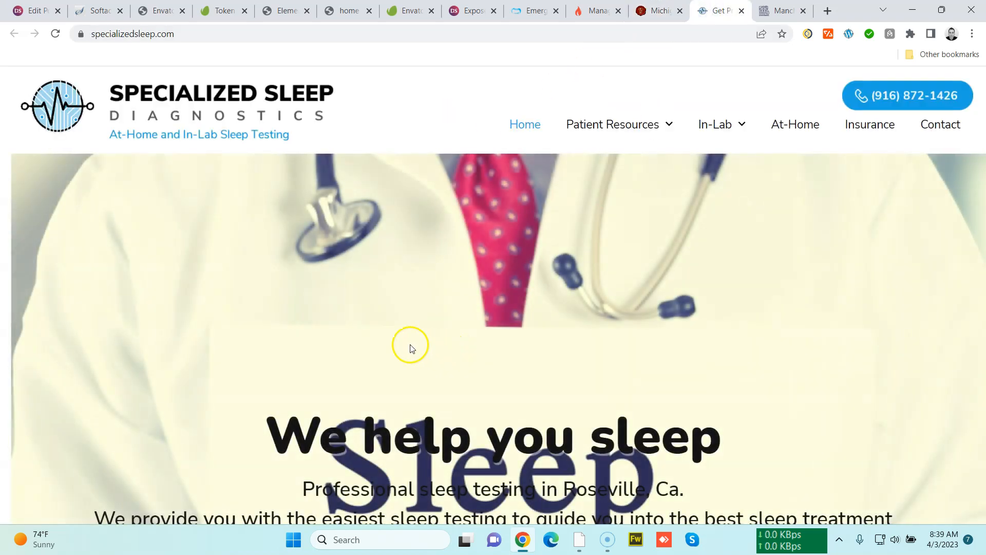
{"action": "left_click_drag", "start_coordinate": [255, 428], "coordinate": [734, 445]}
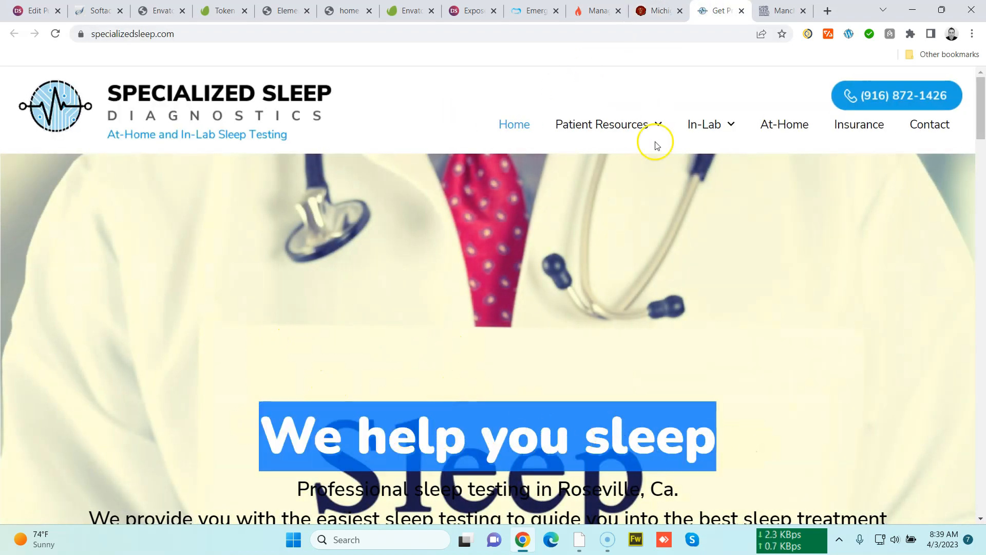
{"action": "left_click", "coordinate": [778, 11]}
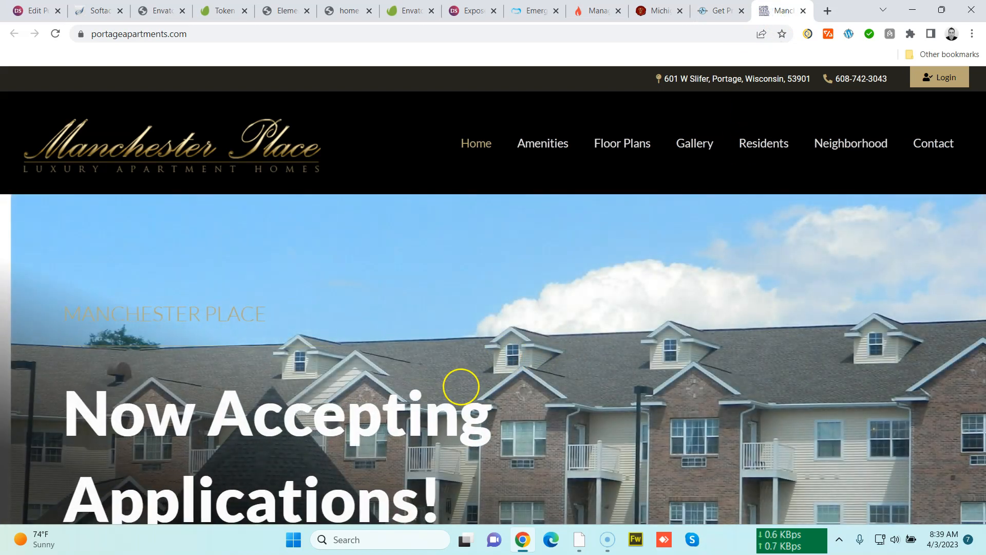
{"action": "scroll", "coordinate": [460, 387], "scroll_direction": "down", "scroll_amount": 6}
{"action": "scroll", "coordinate": [461, 386], "scroll_direction": "up", "scroll_amount": 6}
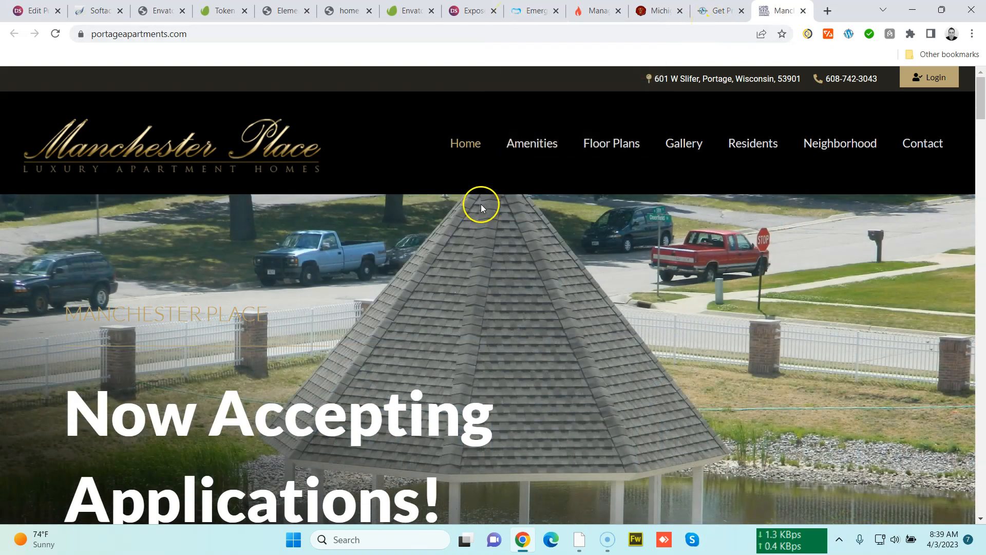
Close the client site tabs and the donstudio.com tab and return to the Elementor editor
{"action": "left_click", "coordinate": [529, 12]}
{"action": "left_click", "coordinate": [555, 10]}
{"action": "left_click", "coordinate": [554, 10]}
{"action": "left_click", "coordinate": [553, 10]}
{"action": "left_click", "coordinate": [553, 10]}
{"action": "left_click", "coordinate": [553, 10]}
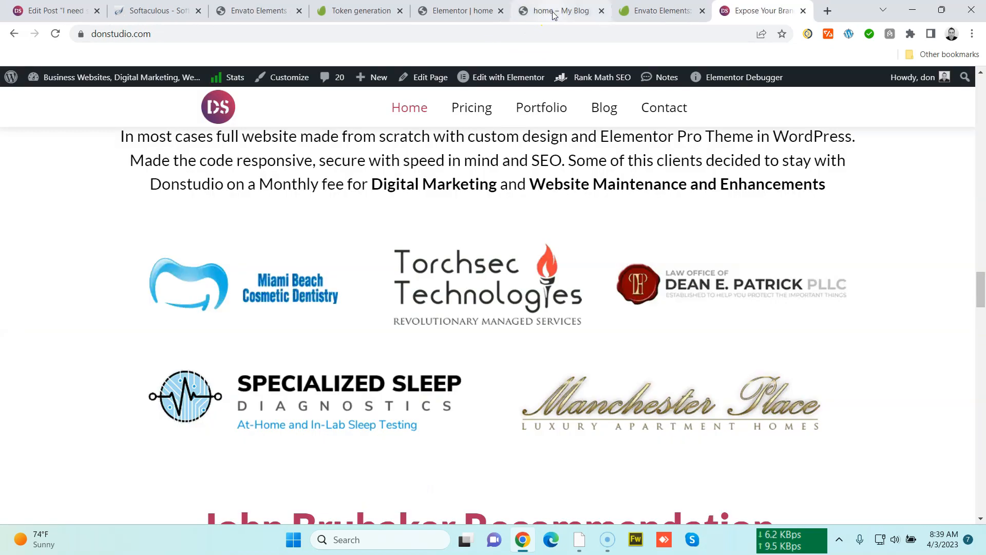
{"action": "left_click", "coordinate": [663, 11]}
{"action": "left_click", "coordinate": [773, 13]}
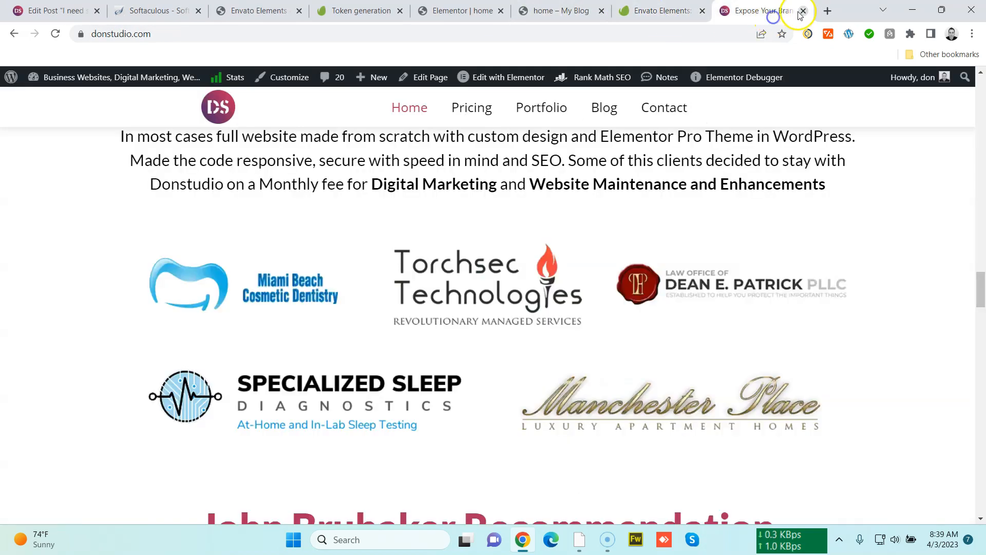
{"action": "left_click", "coordinate": [803, 11]}
{"action": "left_click", "coordinate": [629, 11]}
{"action": "left_click", "coordinate": [491, 9]}
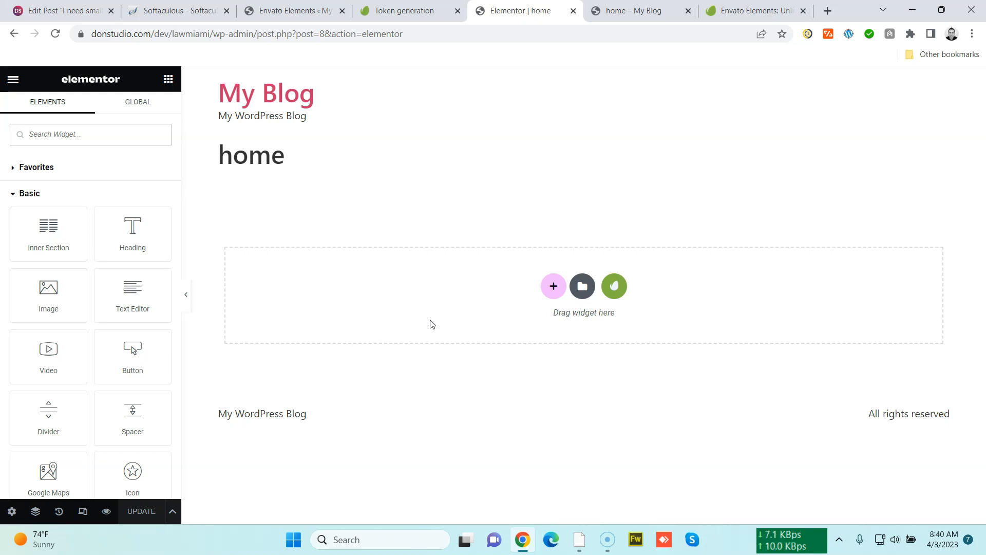
Switch to the Envato Elements website tab
{"action": "left_click", "coordinate": [425, 307]}
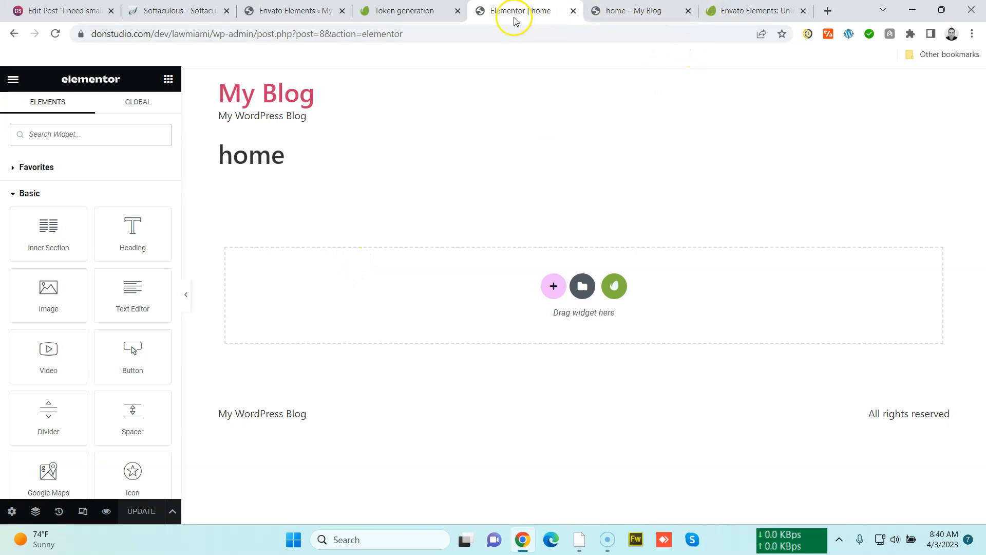
{"action": "left_click", "coordinate": [634, 13]}
{"action": "left_click", "coordinate": [544, 11]}
{"action": "left_click", "coordinate": [734, 12]}
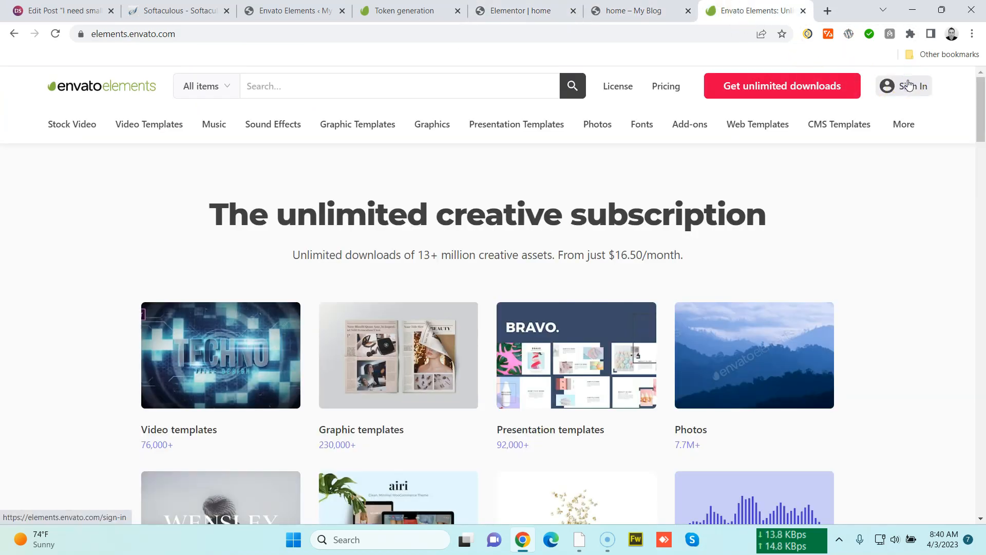
Set the Envato Elements search category to Photos and search for lawyer
{"action": "mouse_move", "coordinate": [256, 127]}
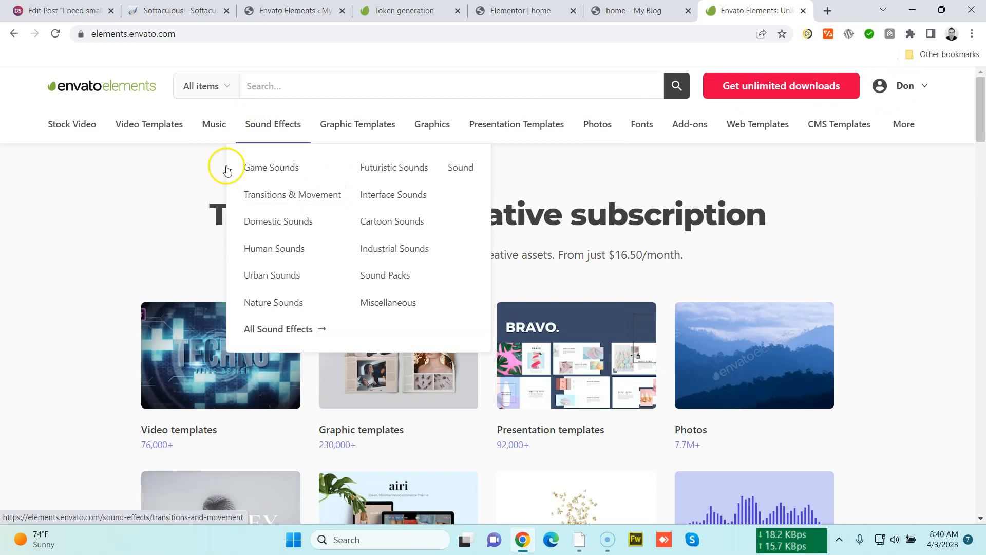
{"action": "mouse_move", "coordinate": [886, 88]}
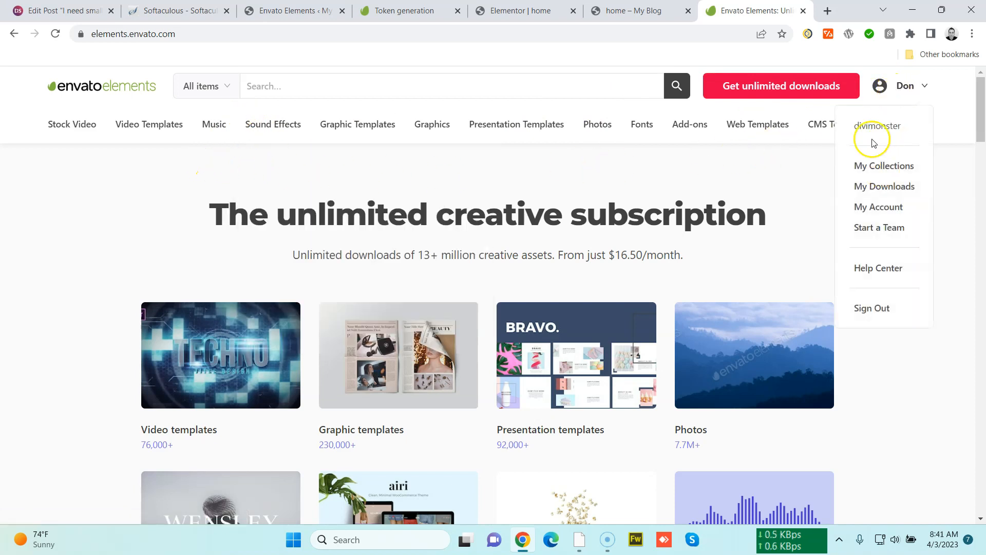
{"action": "left_click", "coordinate": [207, 87]}
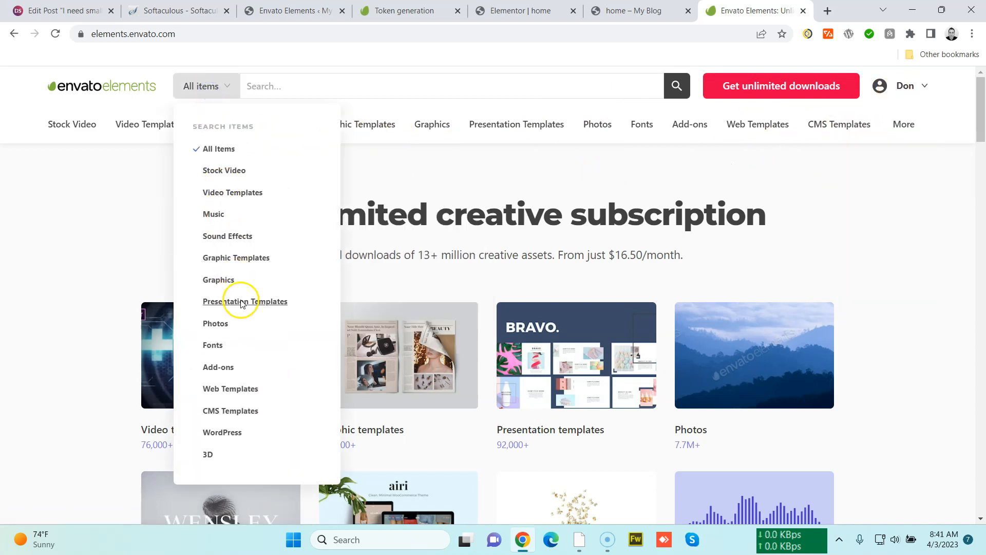
{"action": "left_click", "coordinate": [216, 324]}
{"action": "left_click", "coordinate": [299, 96]}
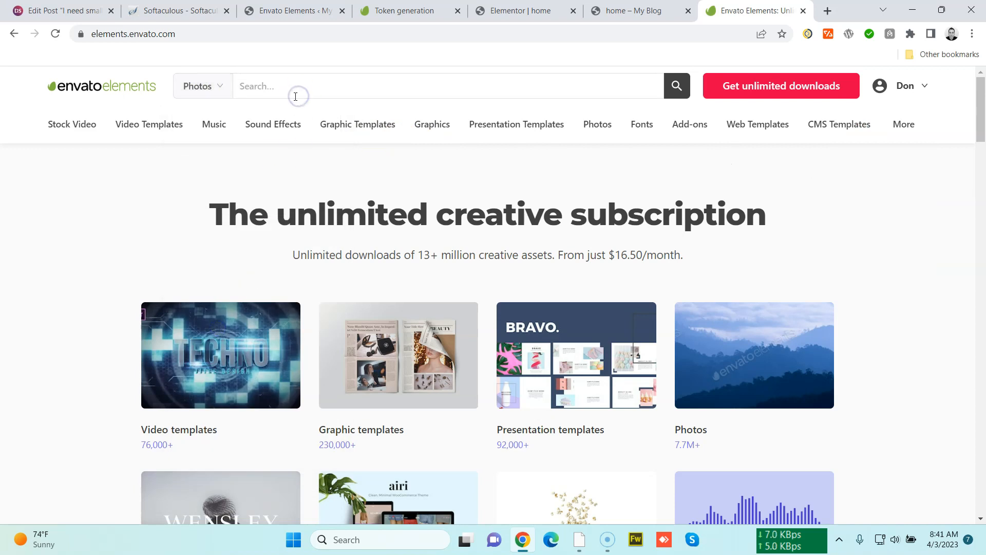
{"action": "type", "text": "lawyer"}
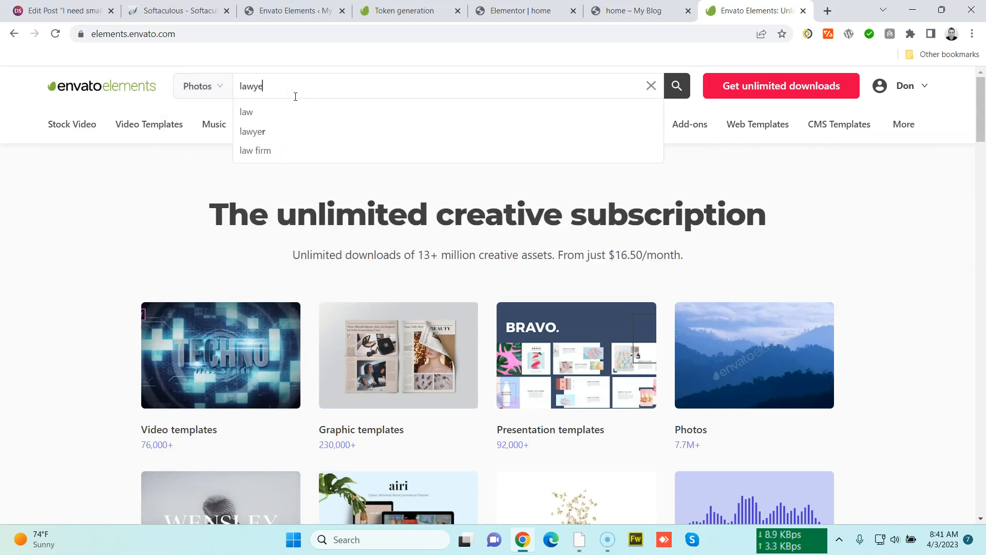
{"action": "key", "text": "Return"}
{"action": "left_click", "coordinate": [324, 92]}
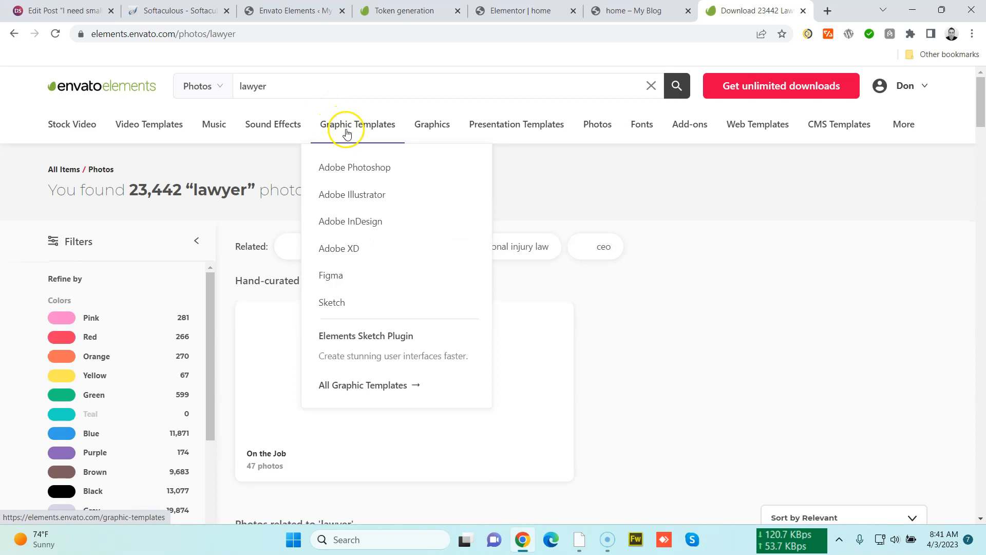
Browse the lawyer photo results through pages 2 and 3
{"action": "scroll", "coordinate": [337, 298], "scroll_direction": "down", "scroll_amount": 6}
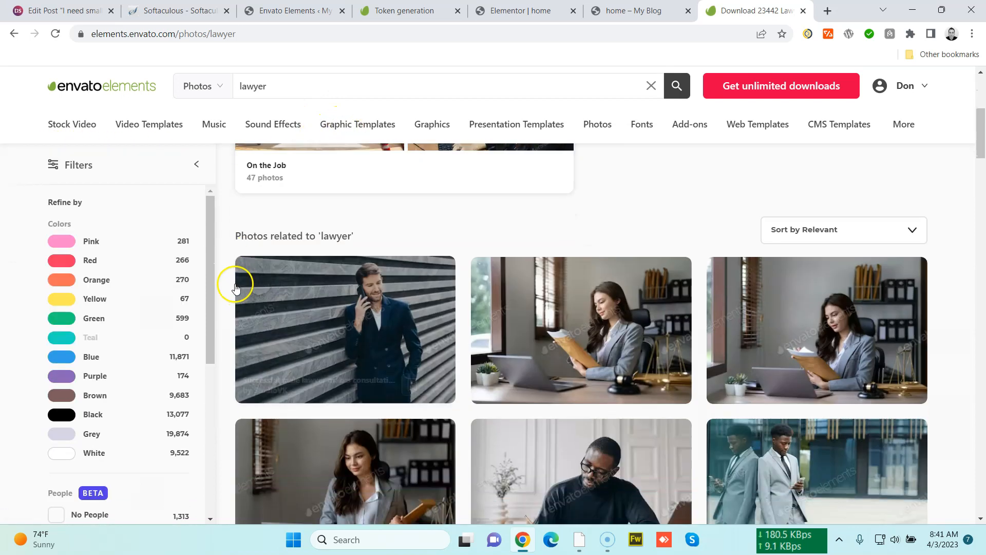
{"action": "left_click_drag", "start_coordinate": [980, 137], "coordinate": [933, 454]}
{"action": "left_click", "coordinate": [561, 385]}
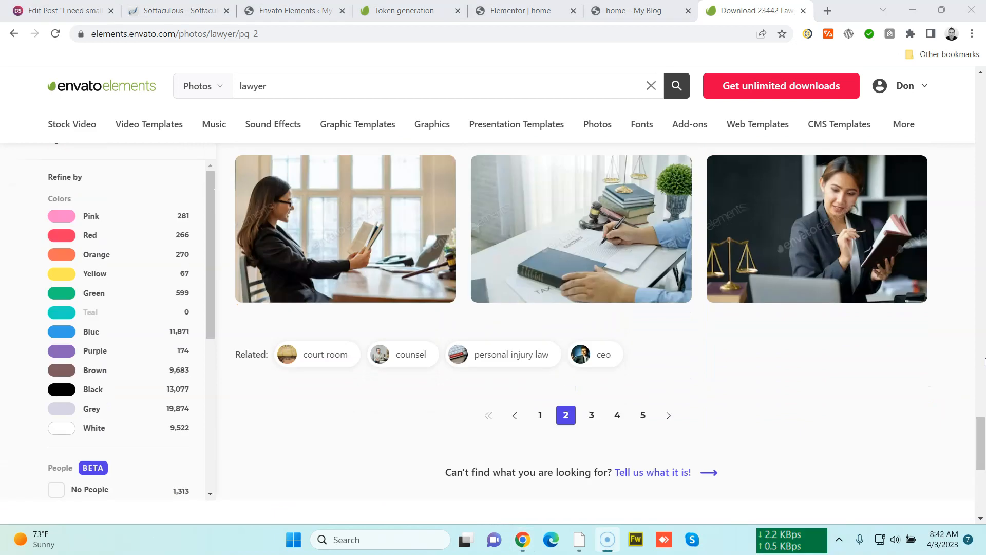
{"action": "left_click", "coordinate": [591, 415]}
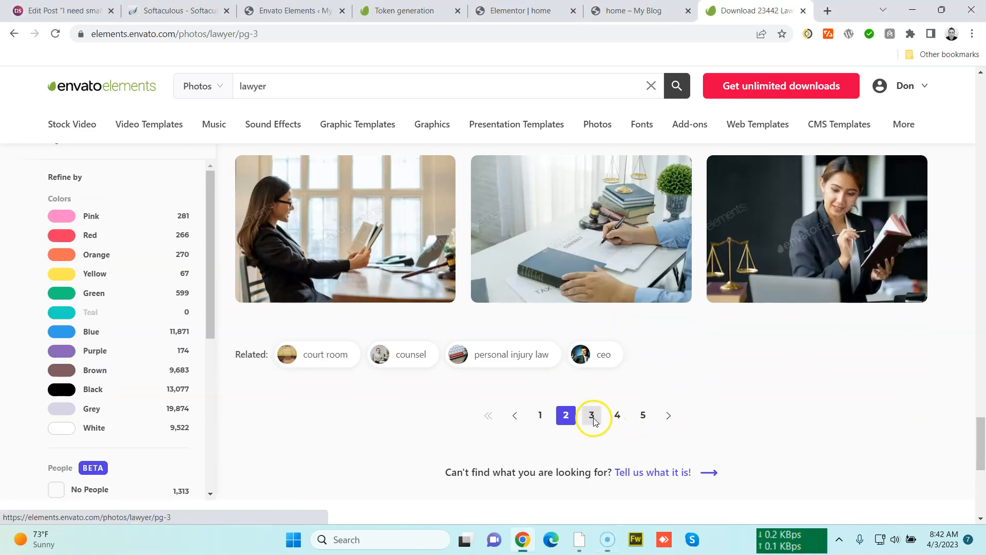
{"action": "scroll", "coordinate": [403, 363], "scroll_direction": "down", "scroll_amount": 3}
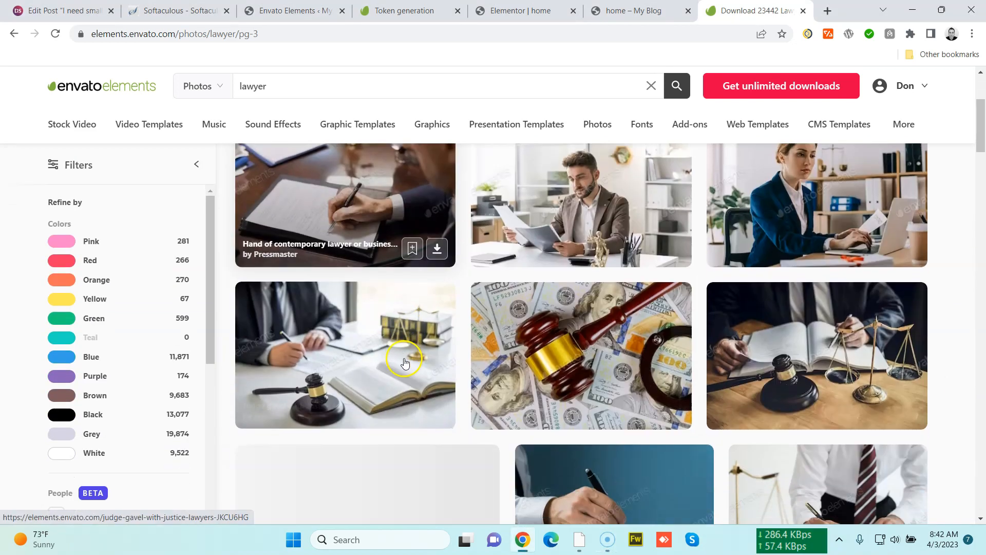
{"action": "scroll", "coordinate": [405, 362], "scroll_direction": "down", "scroll_amount": 5}
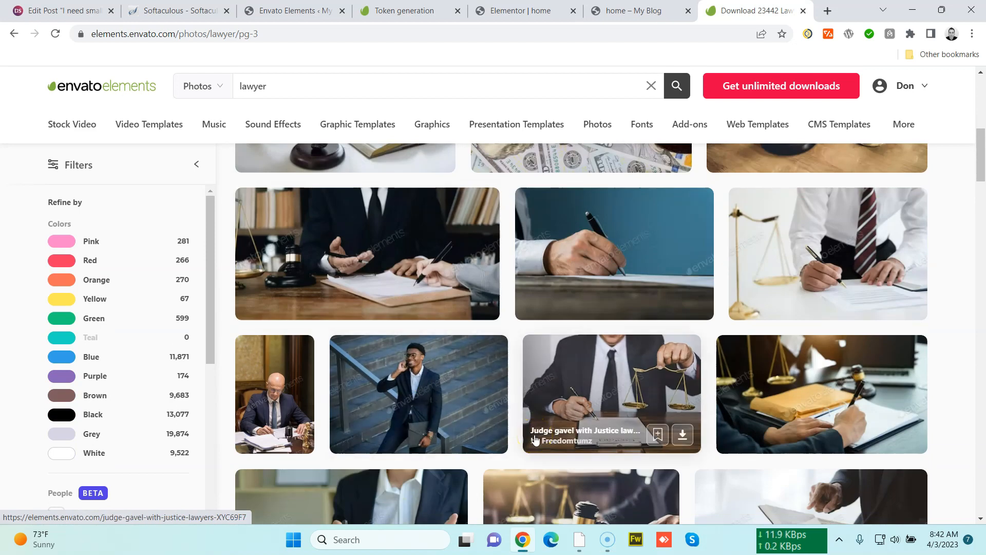
Browse the rest of the lawyer photo results on page 3 and go to page 4
{"action": "scroll", "coordinate": [534, 440], "scroll_direction": "down", "scroll_amount": 6}
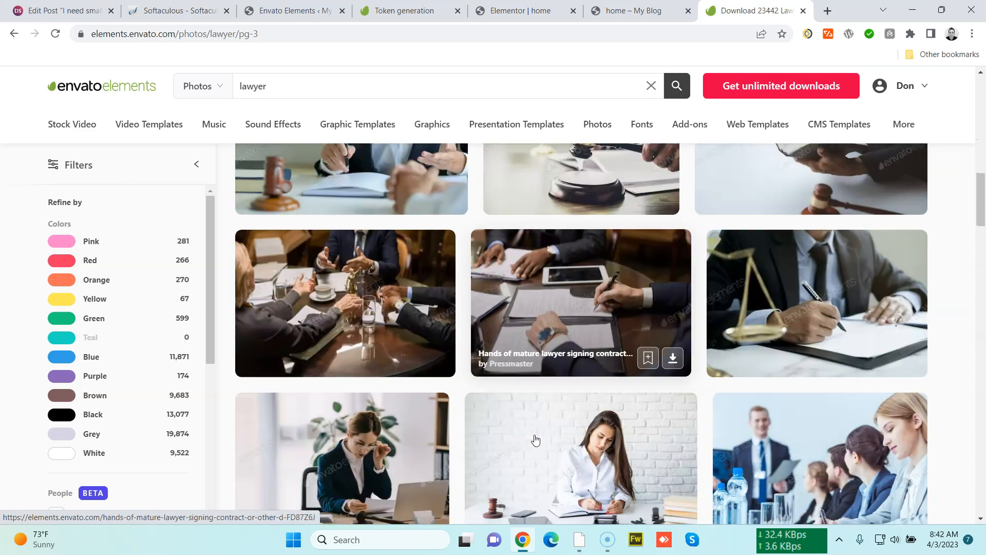
{"action": "scroll", "coordinate": [535, 440], "scroll_direction": "down", "scroll_amount": 7}
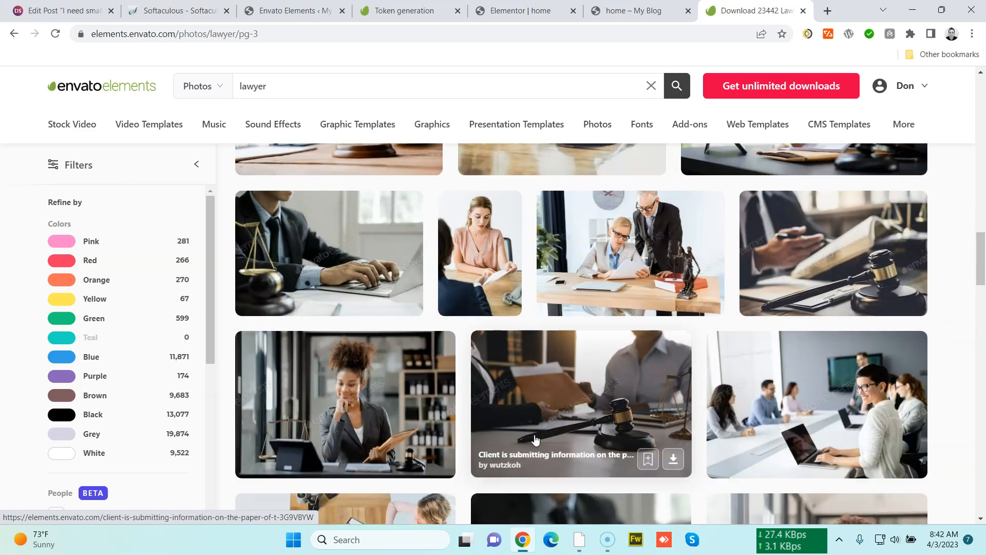
{"action": "scroll", "coordinate": [535, 440], "scroll_direction": "down", "scroll_amount": 4}
{"action": "scroll", "coordinate": [535, 440], "scroll_direction": "down", "scroll_amount": 2}
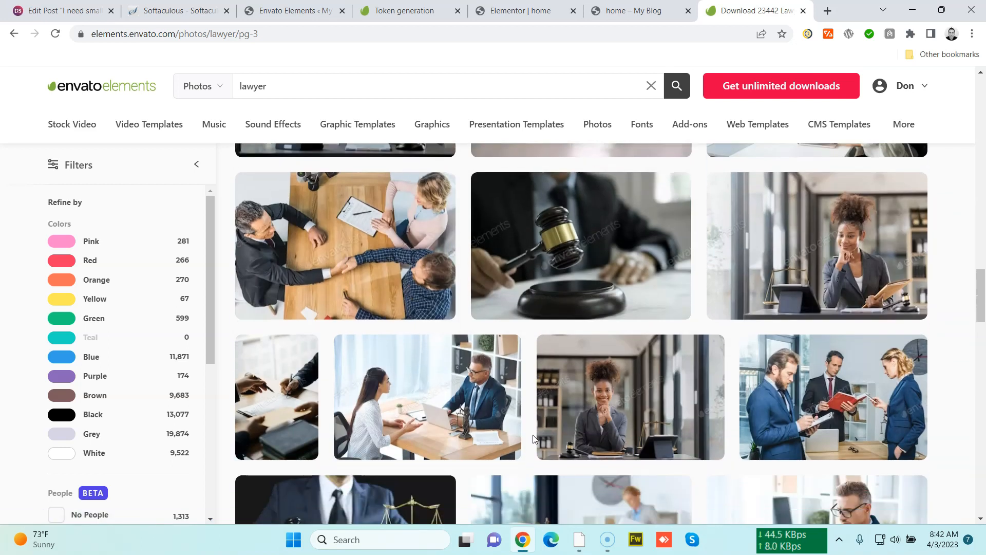
{"action": "scroll", "coordinate": [535, 440], "scroll_direction": "down", "scroll_amount": 4}
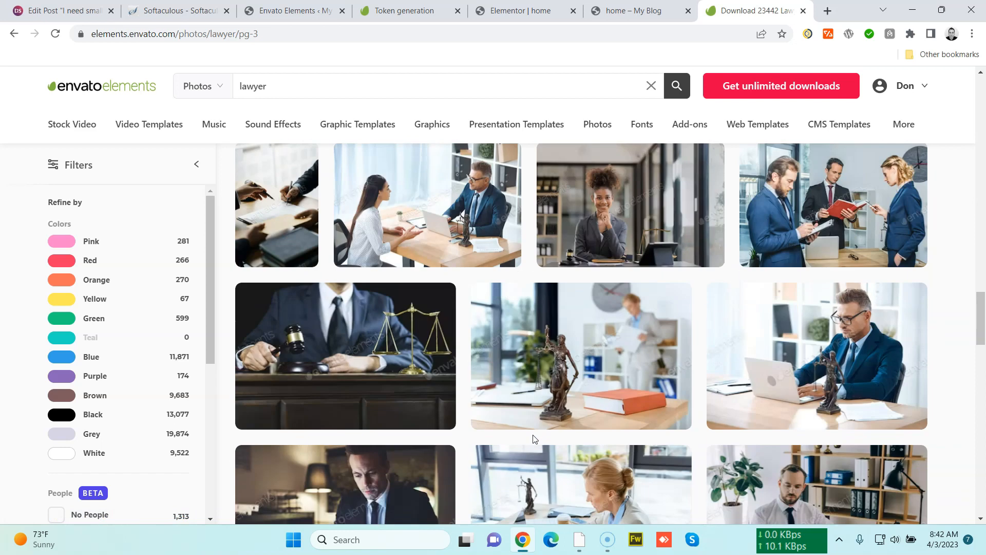
{"action": "scroll", "coordinate": [532, 434], "scroll_direction": "down", "scroll_amount": 4}
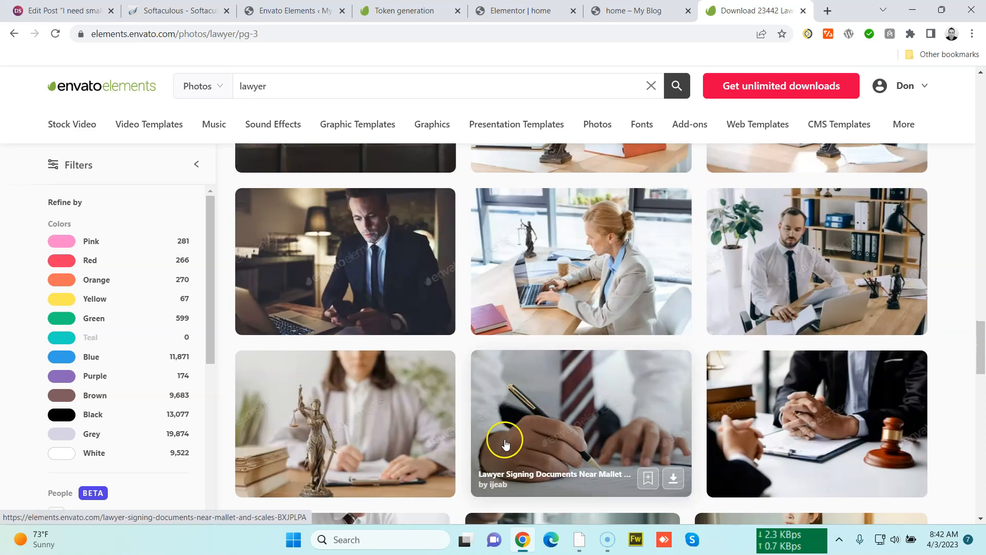
{"action": "scroll", "coordinate": [486, 383], "scroll_direction": "down", "scroll_amount": 4}
{"action": "scroll", "coordinate": [493, 366], "scroll_direction": "up", "scroll_amount": 4}
{"action": "scroll", "coordinate": [494, 358], "scroll_direction": "down", "scroll_amount": 4}
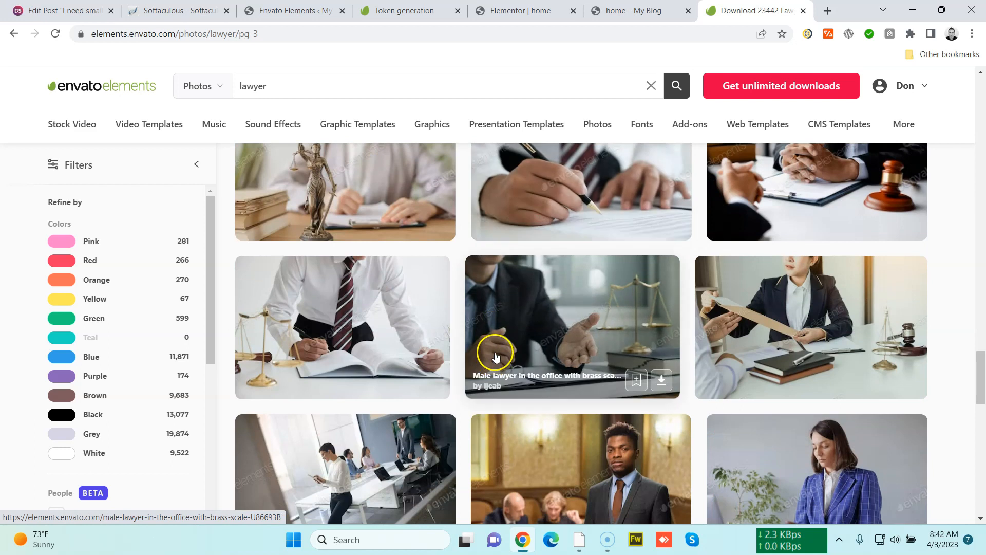
{"action": "scroll", "coordinate": [495, 355], "scroll_direction": "down", "scroll_amount": 3}
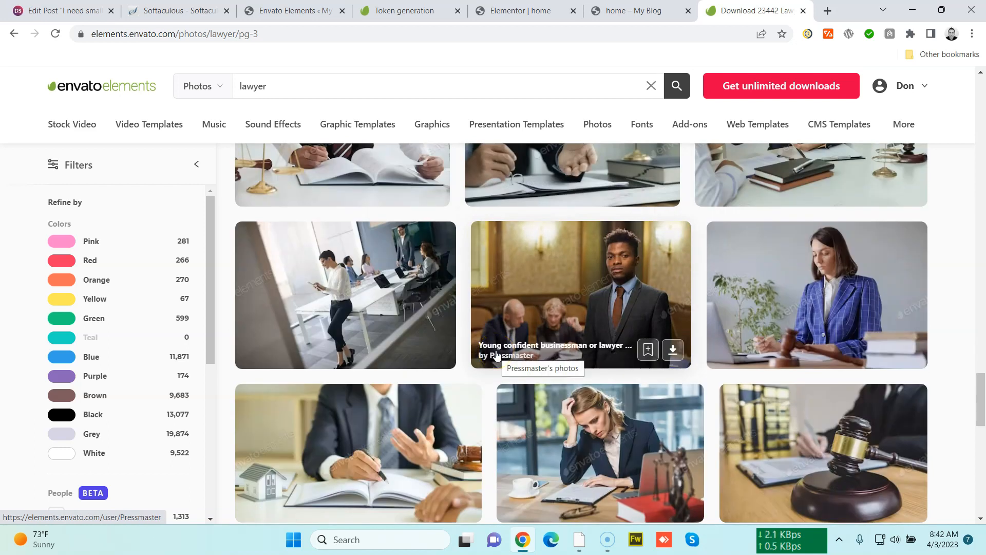
{"action": "scroll", "coordinate": [496, 354], "scroll_direction": "down", "scroll_amount": 5}
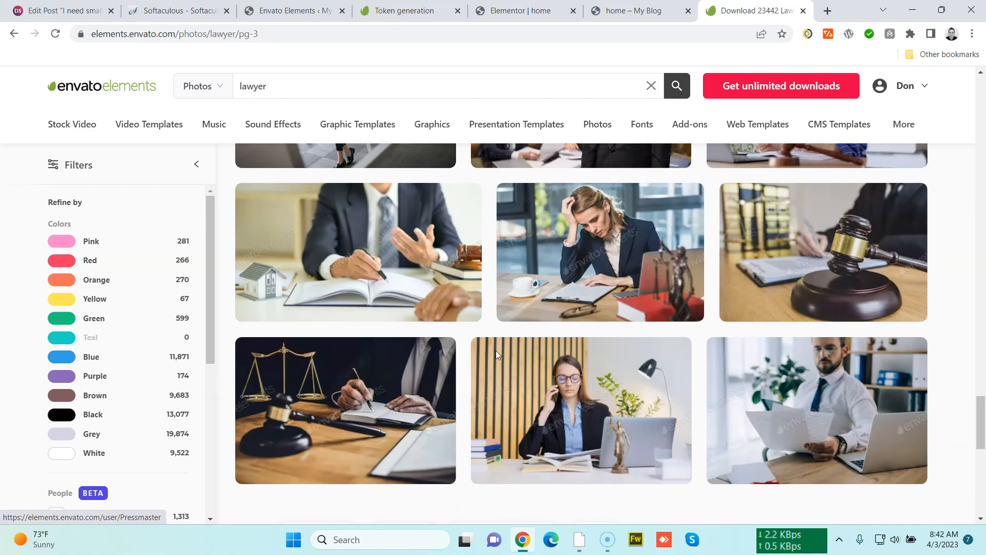
{"action": "scroll", "coordinate": [496, 354], "scroll_direction": "down", "scroll_amount": 3}
{"action": "left_click", "coordinate": [619, 412]}
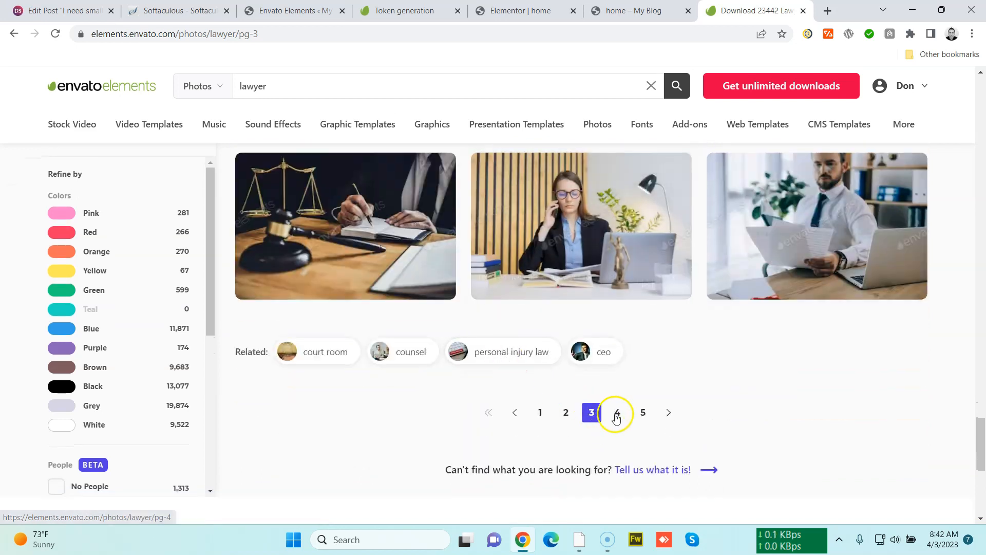
Browse the lawyer photo results on page 4 and go to page 5
{"action": "scroll", "coordinate": [561, 359], "scroll_direction": "down", "scroll_amount": 2}
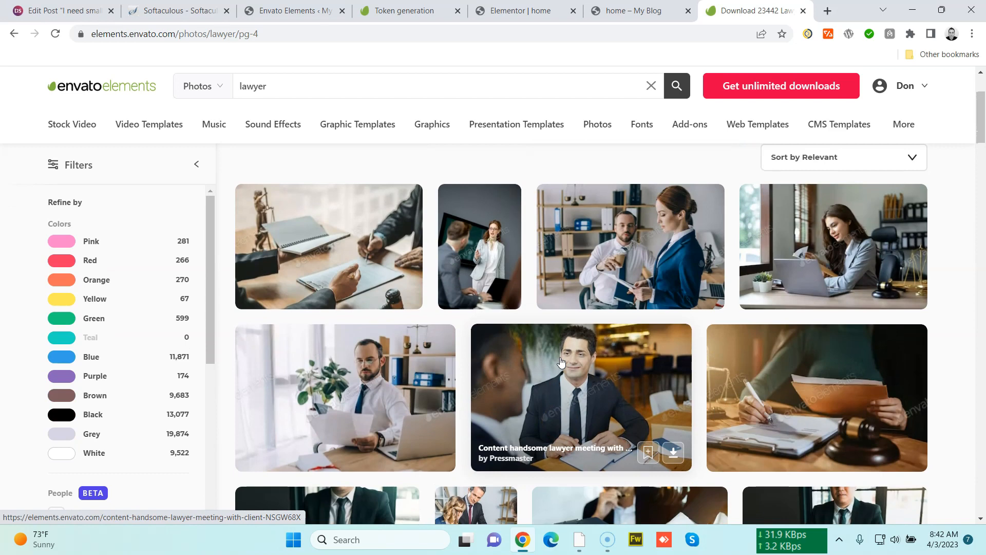
{"action": "scroll", "coordinate": [562, 362], "scroll_direction": "down", "scroll_amount": 5}
{"action": "scroll", "coordinate": [562, 362], "scroll_direction": "down", "scroll_amount": 10}
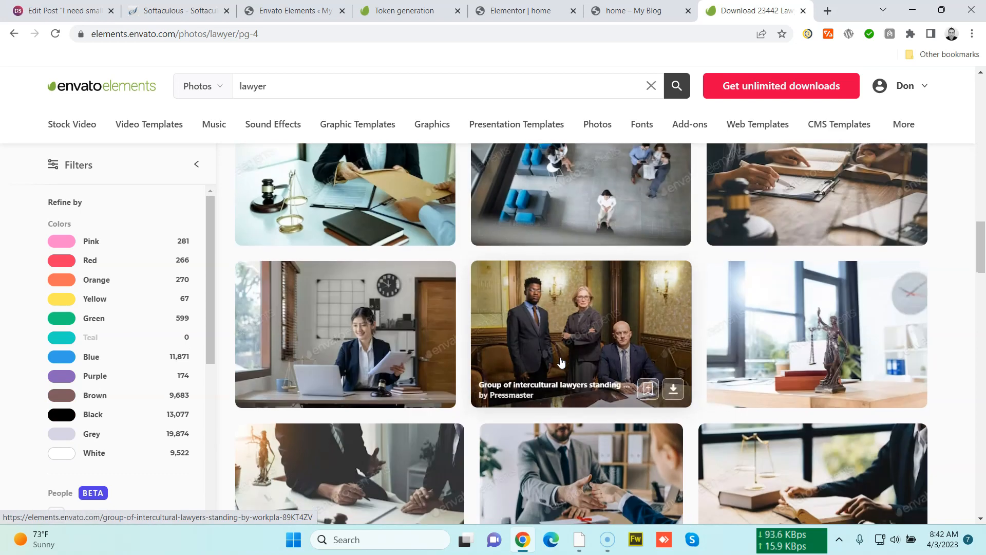
{"action": "scroll", "coordinate": [561, 362], "scroll_direction": "down", "scroll_amount": 8}
{"action": "scroll", "coordinate": [560, 358], "scroll_direction": "down", "scroll_amount": 6}
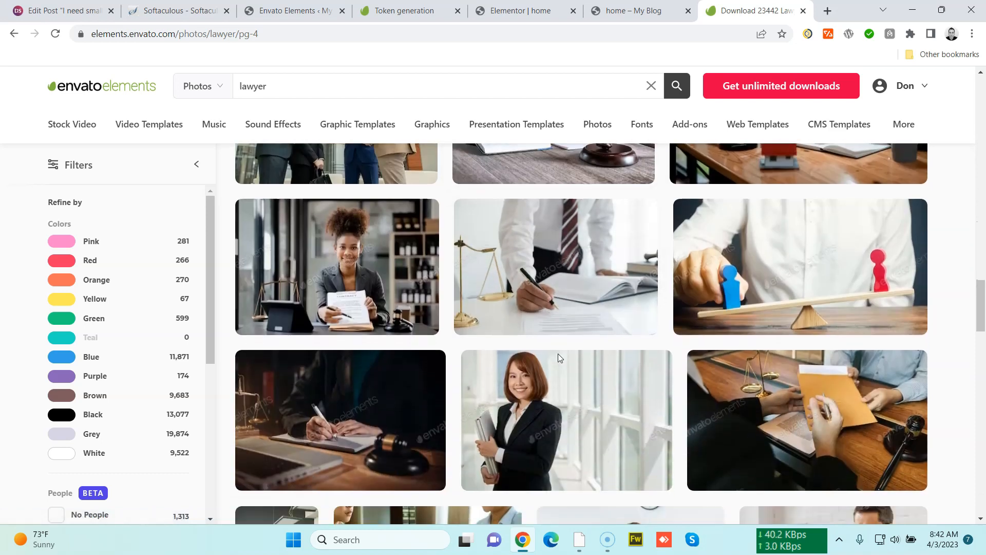
{"action": "scroll", "coordinate": [560, 359], "scroll_direction": "down", "scroll_amount": 8}
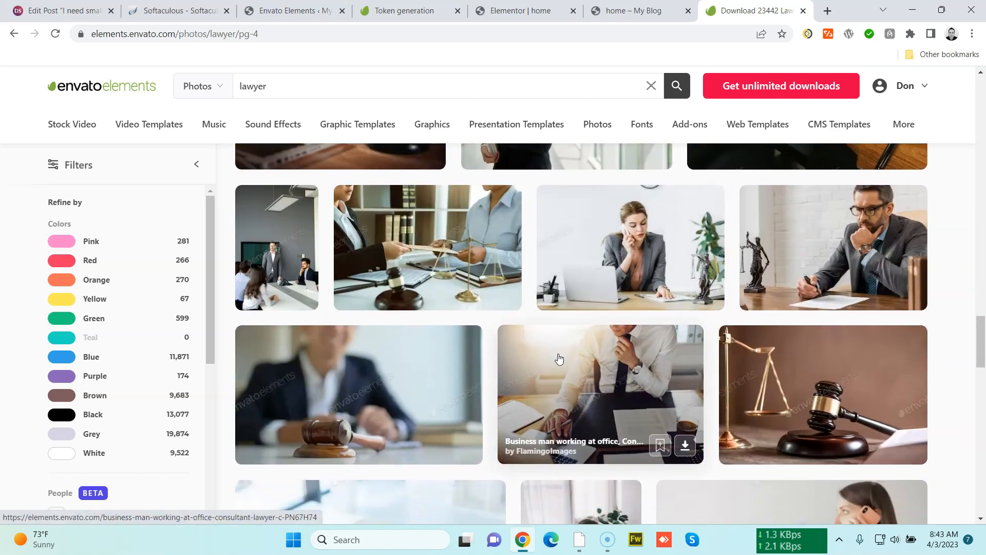
{"action": "scroll", "coordinate": [559, 358], "scroll_direction": "up", "scroll_amount": 3}
{"action": "scroll", "coordinate": [559, 358], "scroll_direction": "down", "scroll_amount": 3}
{"action": "scroll", "coordinate": [558, 359], "scroll_direction": "up", "scroll_amount": 4}
{"action": "scroll", "coordinate": [558, 359], "scroll_direction": "down", "scroll_amount": 6}
{"action": "scroll", "coordinate": [558, 358], "scroll_direction": "down", "scroll_amount": 6}
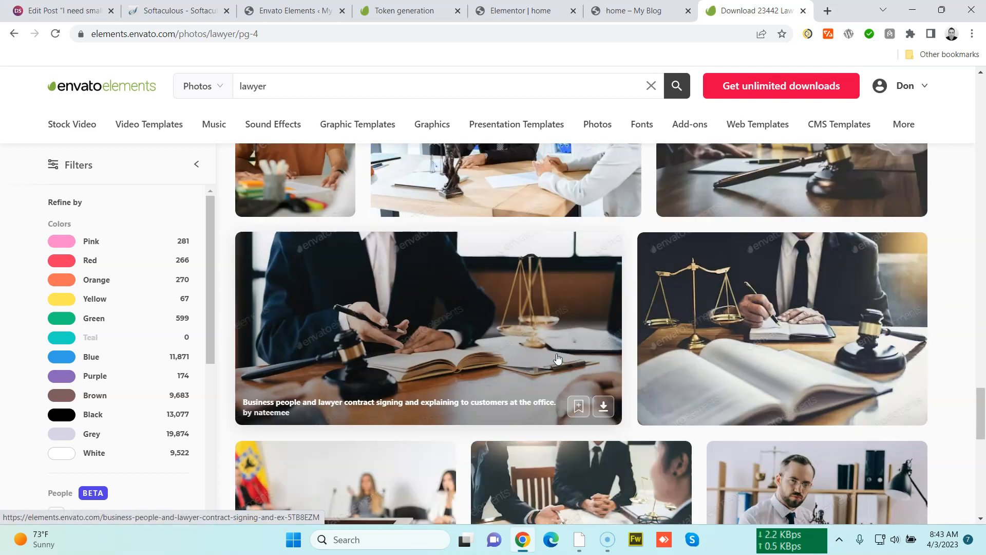
{"action": "left_click", "coordinate": [616, 455]}
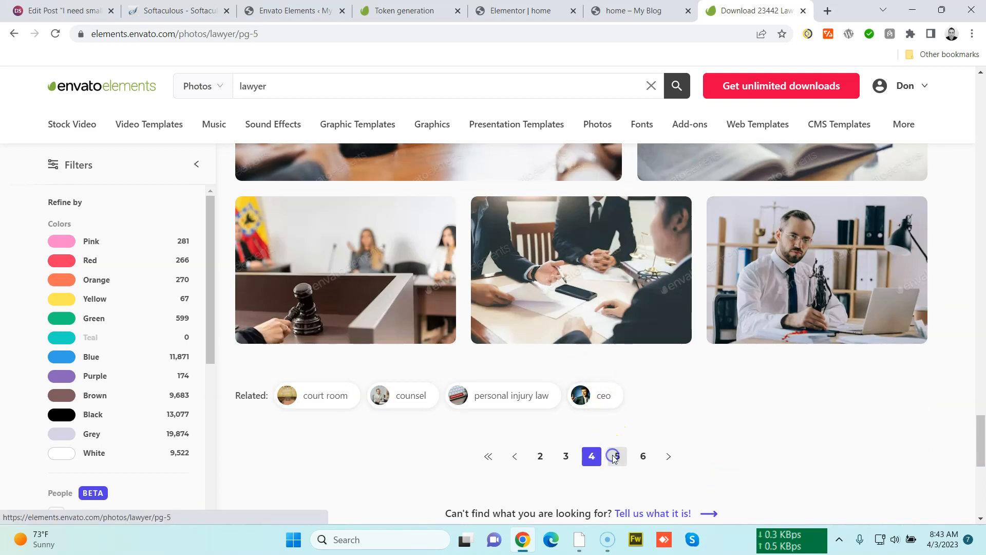
Browse page 5 of the results and open the 'Waist up portrait of successful male lawyer' photo
{"action": "scroll", "coordinate": [327, 359], "scroll_direction": "down", "scroll_amount": 5}
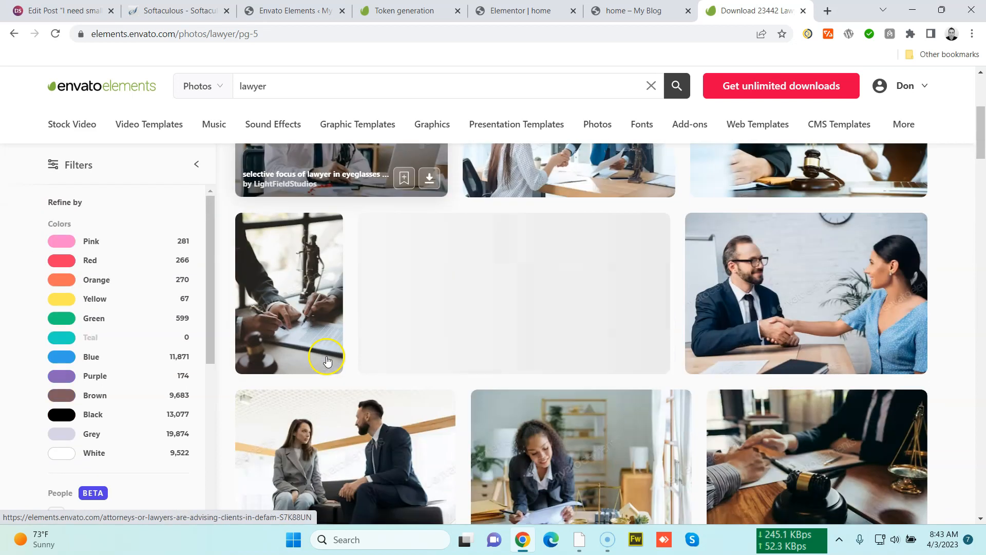
{"action": "scroll", "coordinate": [374, 335], "scroll_direction": "down", "scroll_amount": 4}
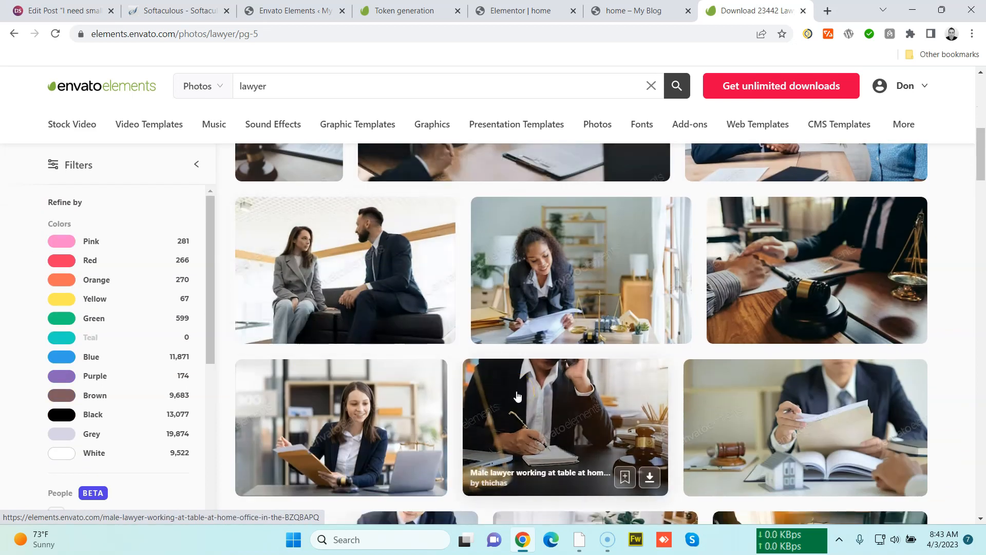
{"action": "scroll", "coordinate": [517, 395], "scroll_direction": "down", "scroll_amount": 7}
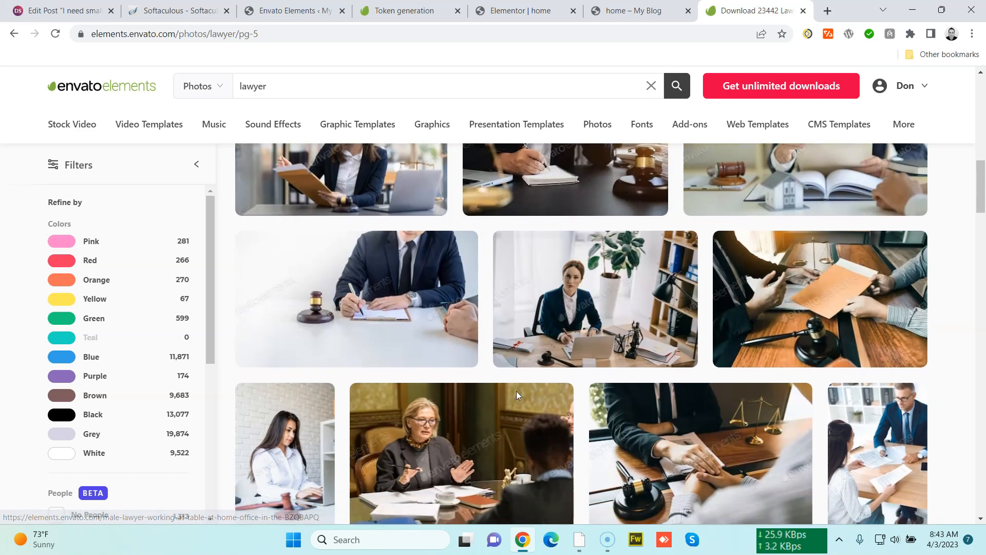
{"action": "scroll", "coordinate": [517, 395], "scroll_direction": "down", "scroll_amount": 10}
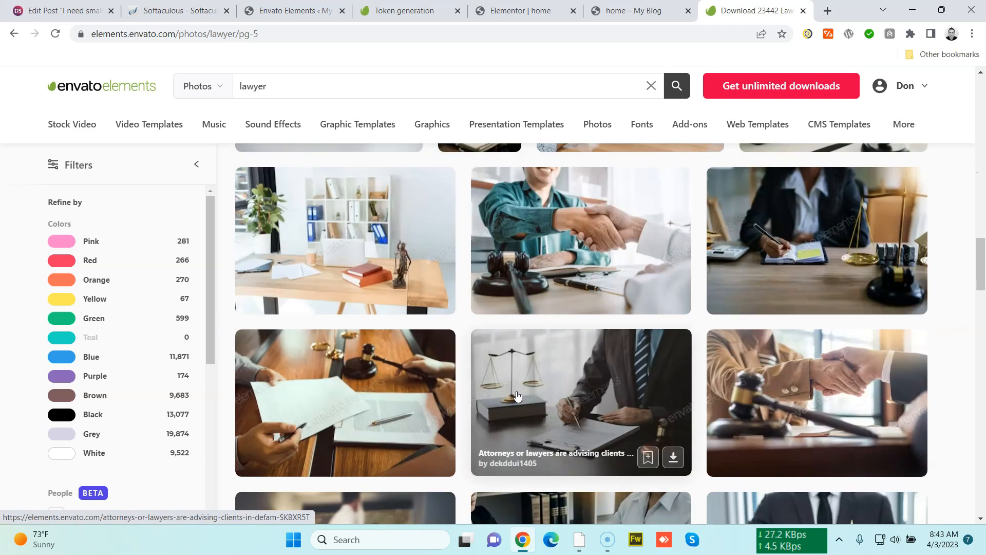
{"action": "scroll", "coordinate": [516, 395], "scroll_direction": "down", "scroll_amount": 6}
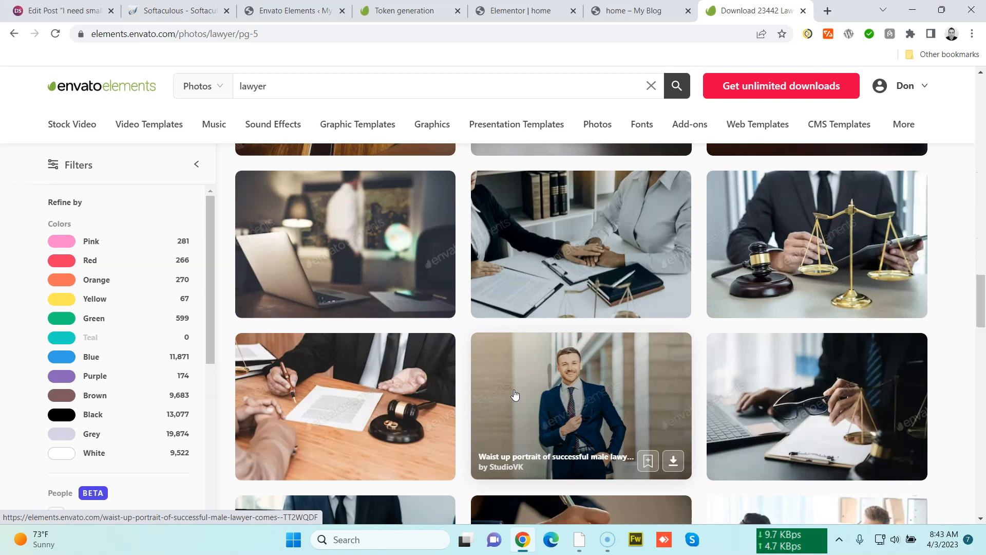
{"action": "scroll", "coordinate": [515, 394], "scroll_direction": "down", "scroll_amount": 1}
{"action": "left_click", "coordinate": [605, 352]}
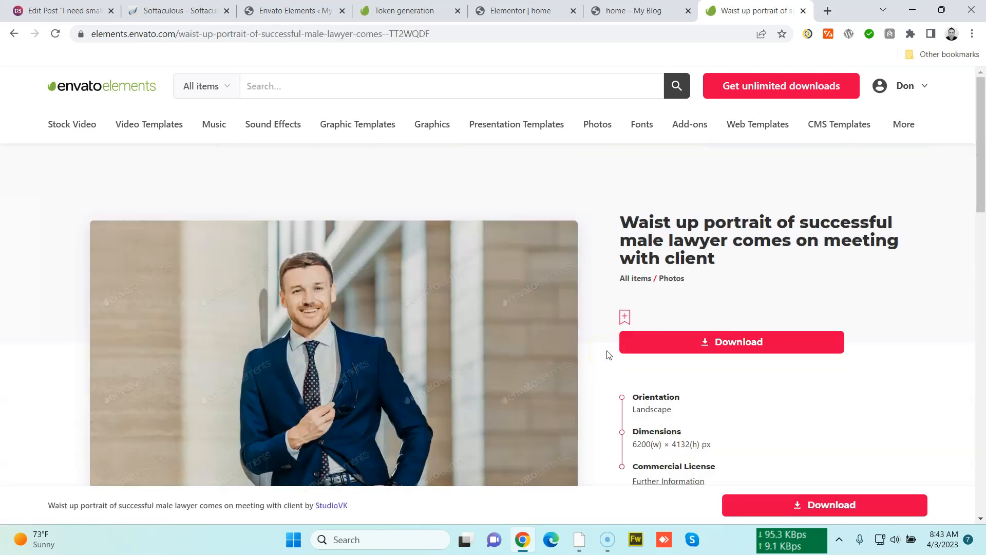
Select the photo's full title text on its detail page
{"action": "scroll", "coordinate": [537, 308], "scroll_direction": "down", "scroll_amount": 3}
{"action": "scroll", "coordinate": [534, 300], "scroll_direction": "up", "scroll_amount": 2}
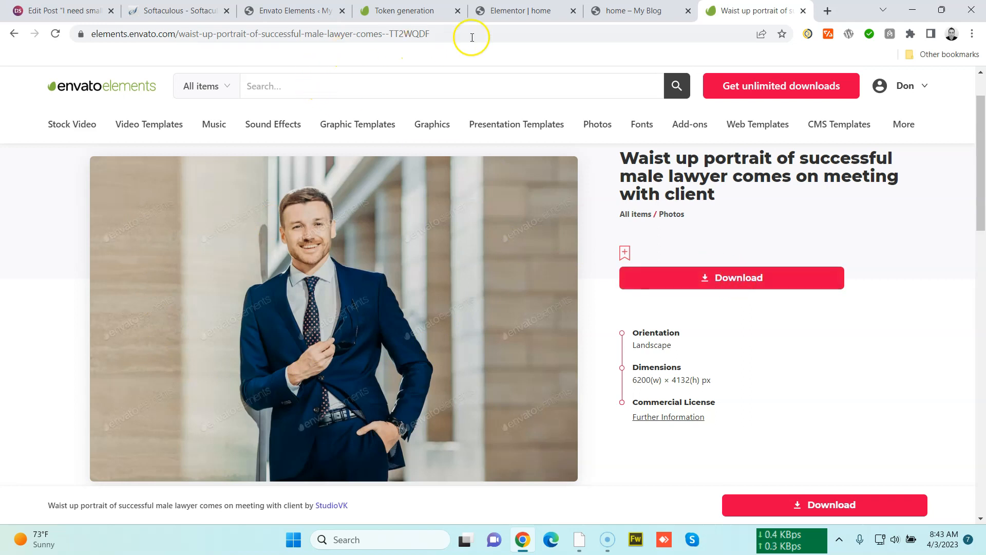
{"action": "left_click", "coordinate": [489, 16]}
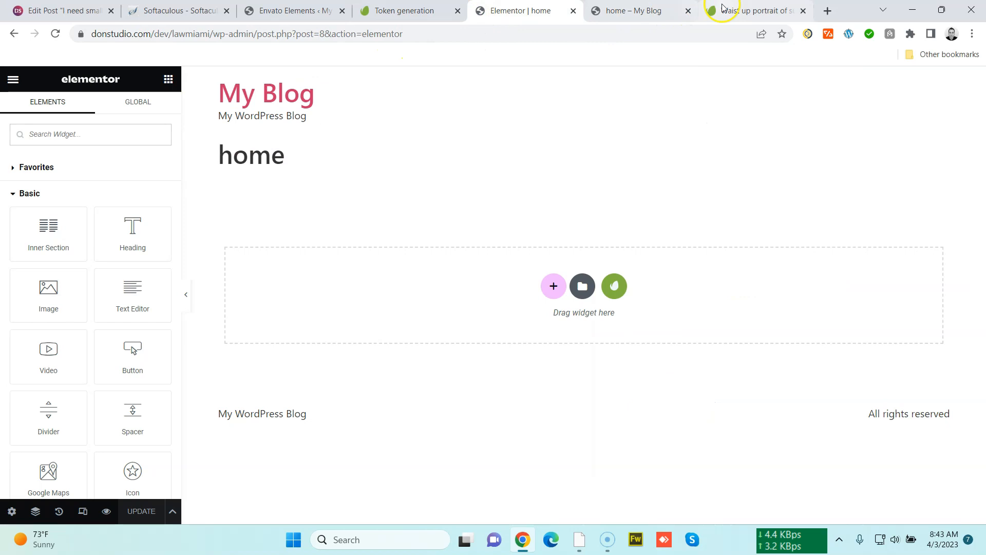
{"action": "left_click", "coordinate": [721, 11]}
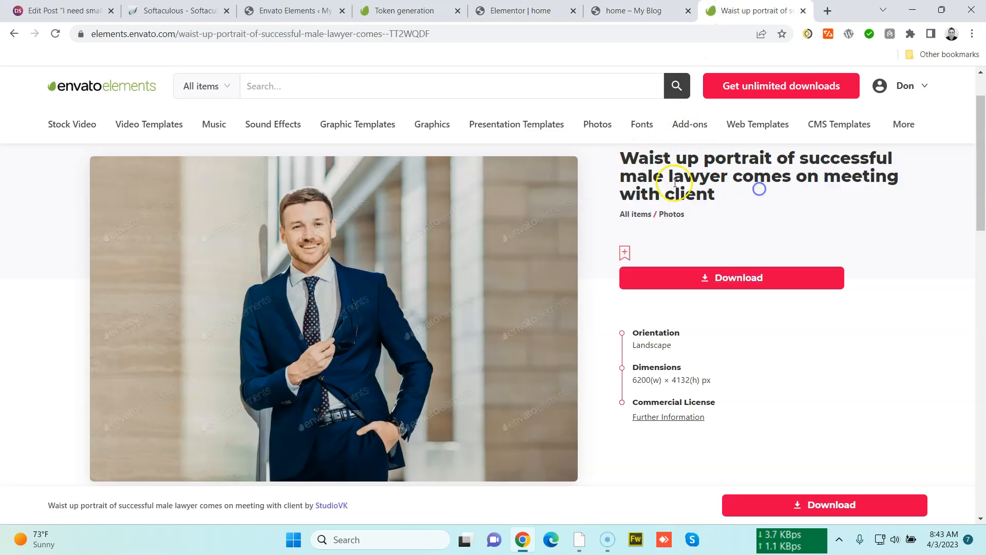
{"action": "left_click_drag", "start_coordinate": [621, 157], "coordinate": [744, 195]}
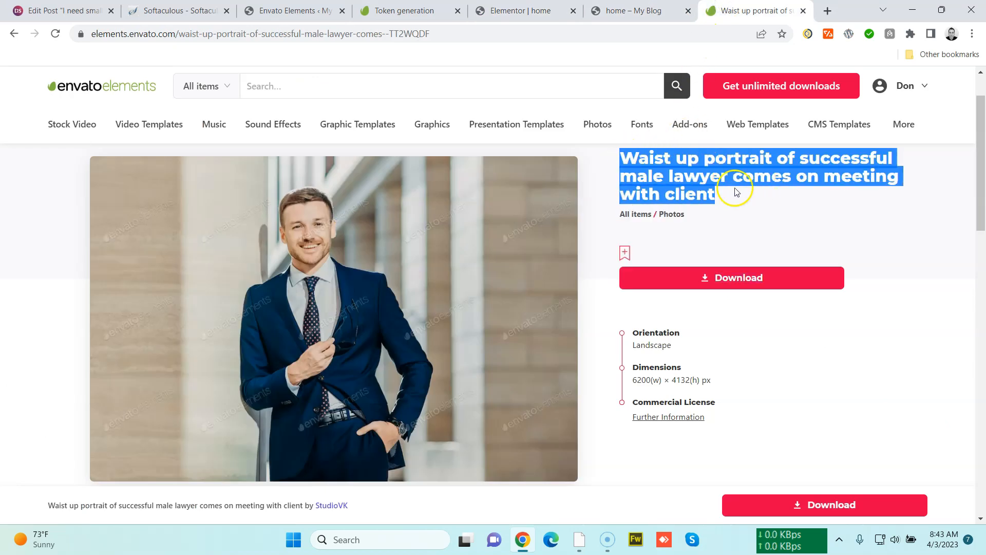
Close the Token generation, Envato Elements settings and Softaculous tabs and return to the Elementor editor
{"action": "left_click", "coordinate": [304, 12]}
{"action": "left_click", "coordinate": [404, 11]}
{"action": "left_click", "coordinate": [497, 16]}
{"action": "left_click", "coordinate": [442, 11]}
{"action": "left_click", "coordinate": [458, 11]}
{"action": "left_click", "coordinate": [312, 10]}
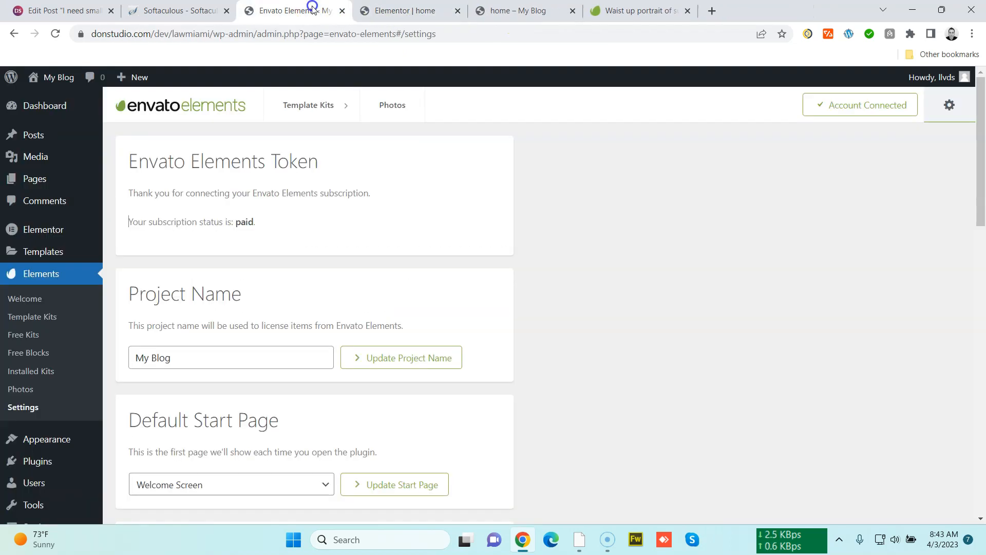
{"action": "left_click", "coordinate": [341, 10]}
{"action": "left_click", "coordinate": [179, 8]}
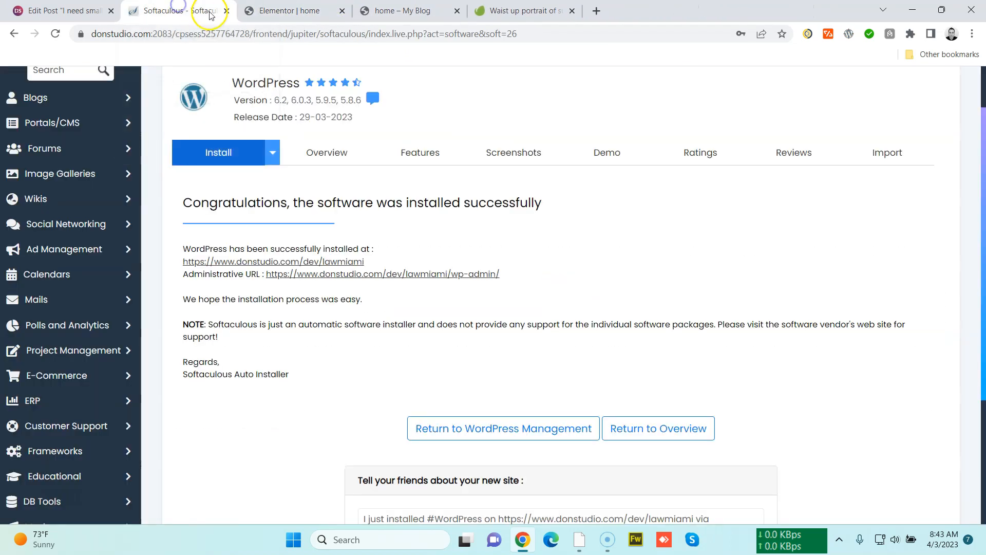
{"action": "left_click", "coordinate": [226, 11]}
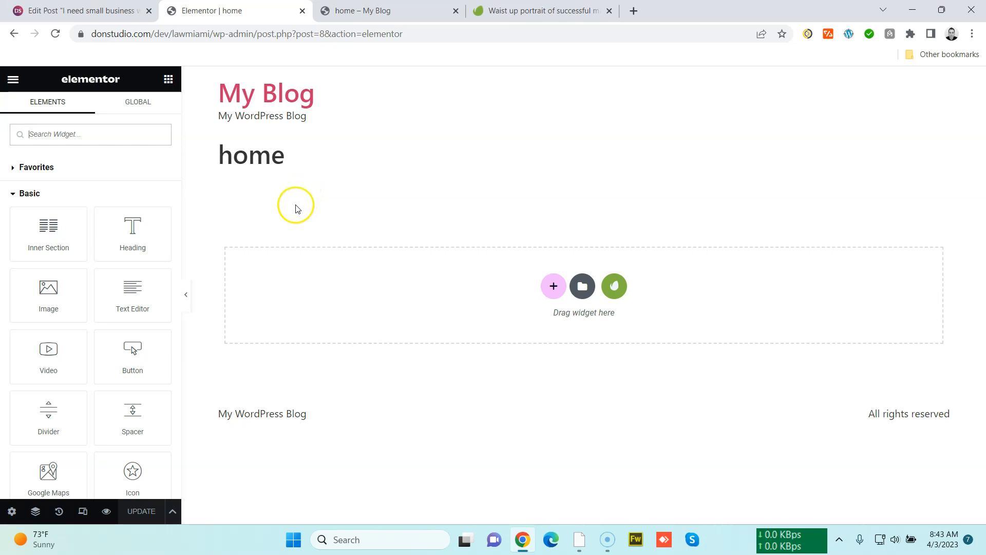
{"action": "left_click", "coordinate": [404, 11]}
{"action": "left_click", "coordinate": [257, 10]}
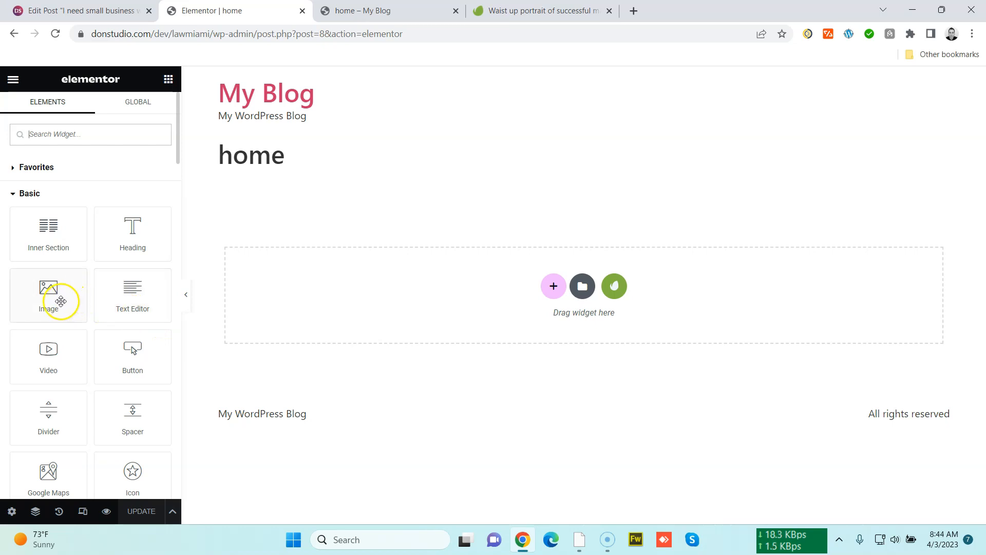
Add an Image widget to the empty home page section and open its image chooser
{"action": "left_click_drag", "start_coordinate": [60, 302], "coordinate": [392, 317]}
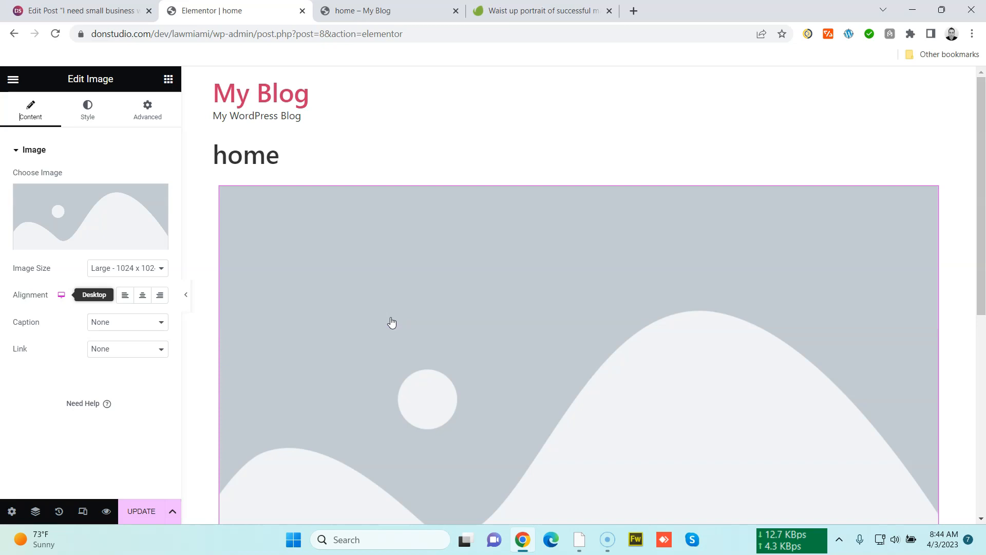
{"action": "left_click", "coordinate": [594, 171]}
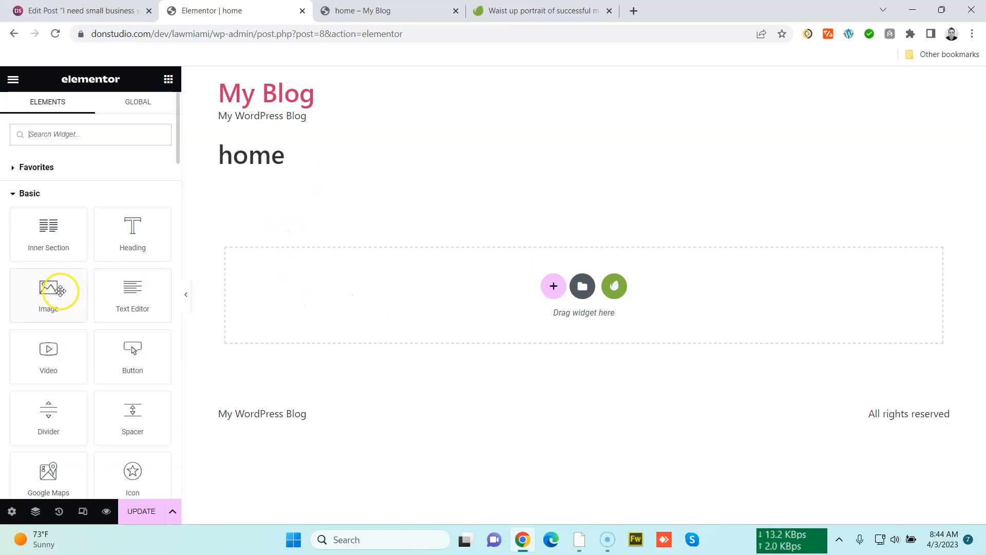
{"action": "left_click_drag", "start_coordinate": [50, 297], "coordinate": [460, 304]}
{"action": "left_click", "coordinate": [112, 223]}
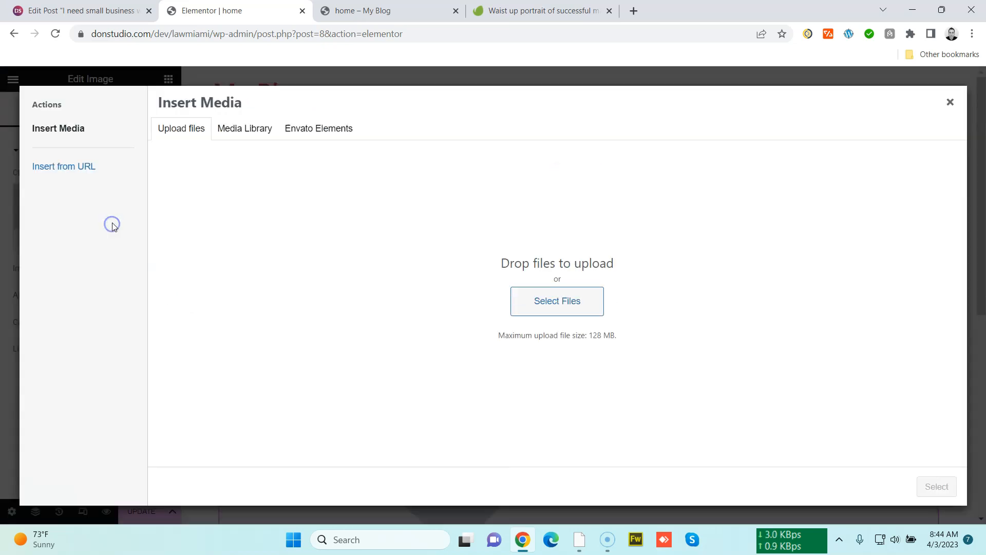
{"action": "left_click", "coordinate": [316, 129]}
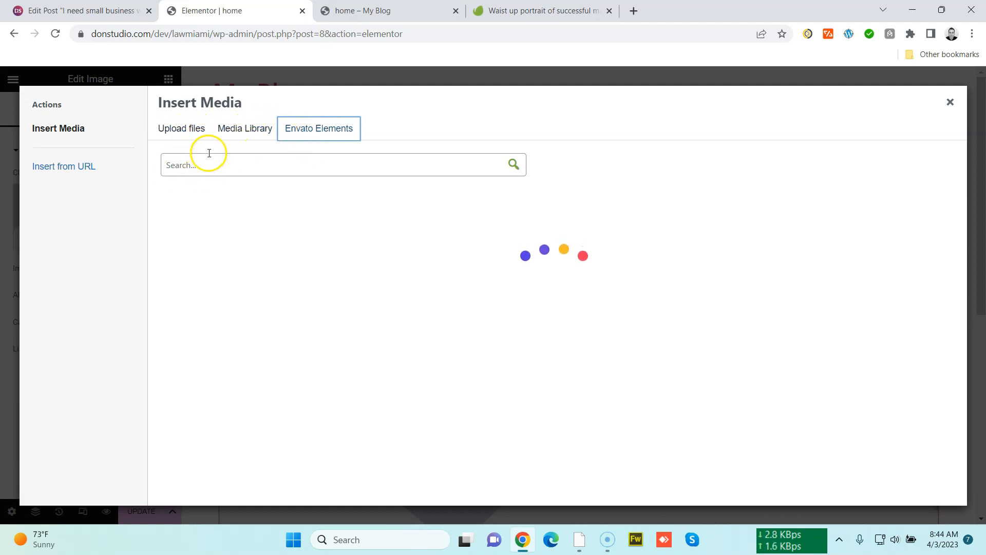
{"action": "left_click", "coordinate": [165, 133]}
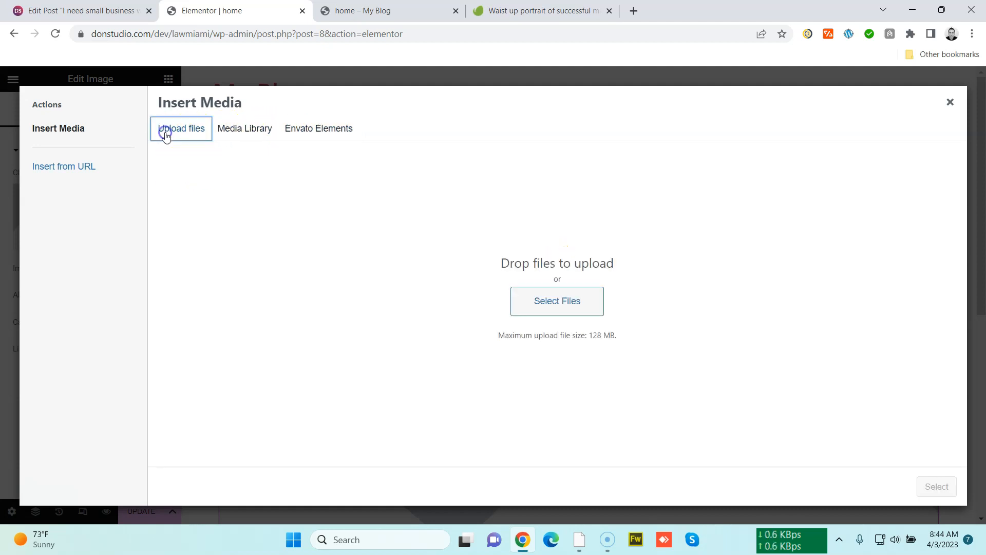
{"action": "left_click", "coordinate": [543, 303]}
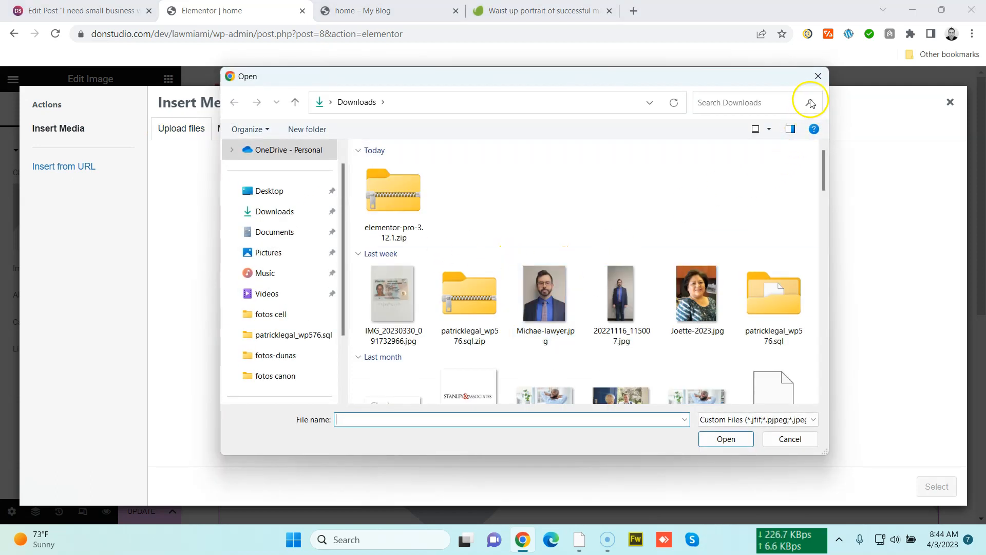
{"action": "left_click", "coordinate": [819, 77]}
{"action": "left_click", "coordinate": [248, 127]}
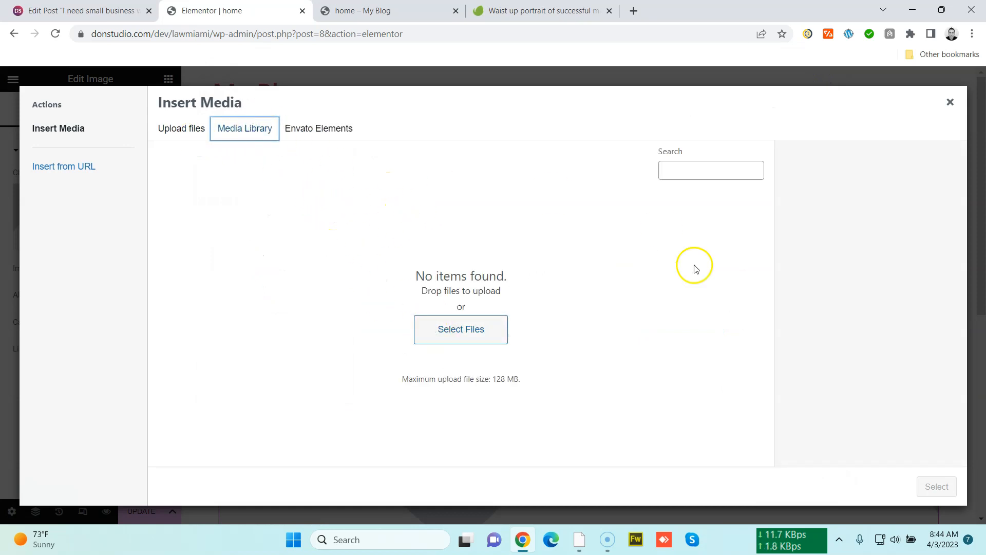
Search Envato Elements for 'Waist up portrait of successful male lawyer comes on meeting with client', insert the first photo, and update the page
{"action": "left_click", "coordinate": [319, 129]}
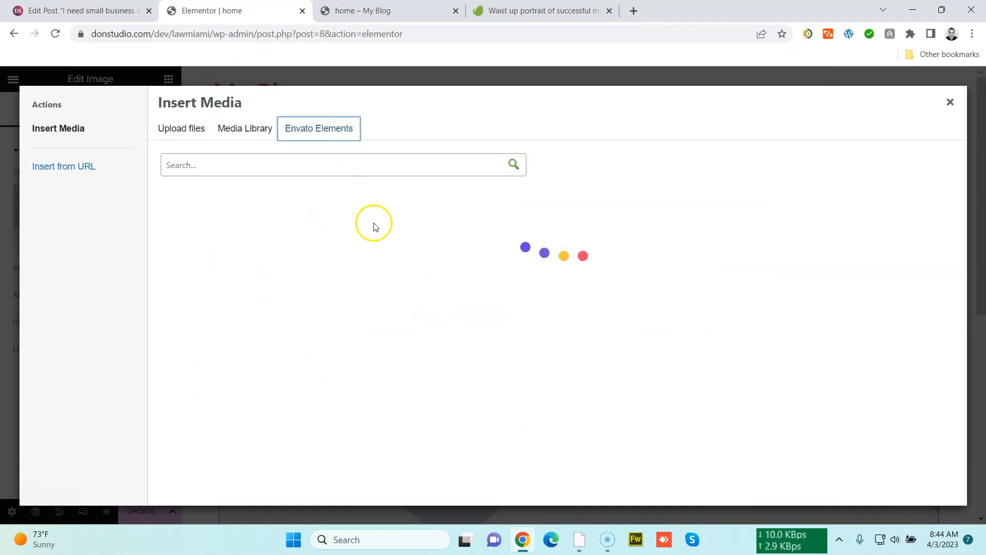
{"action": "left_click", "coordinate": [335, 168]}
{"action": "type", "text": "Waist up portrait of successful male lawyer comes on meeting with client"}
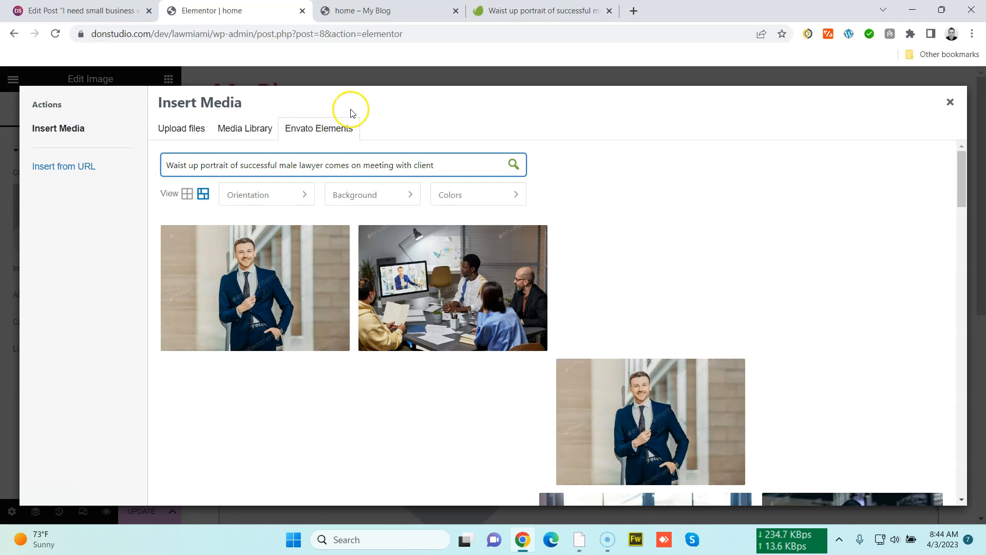
{"action": "mouse_move", "coordinate": [255, 334]}
{"action": "left_click", "coordinate": [228, 328]}
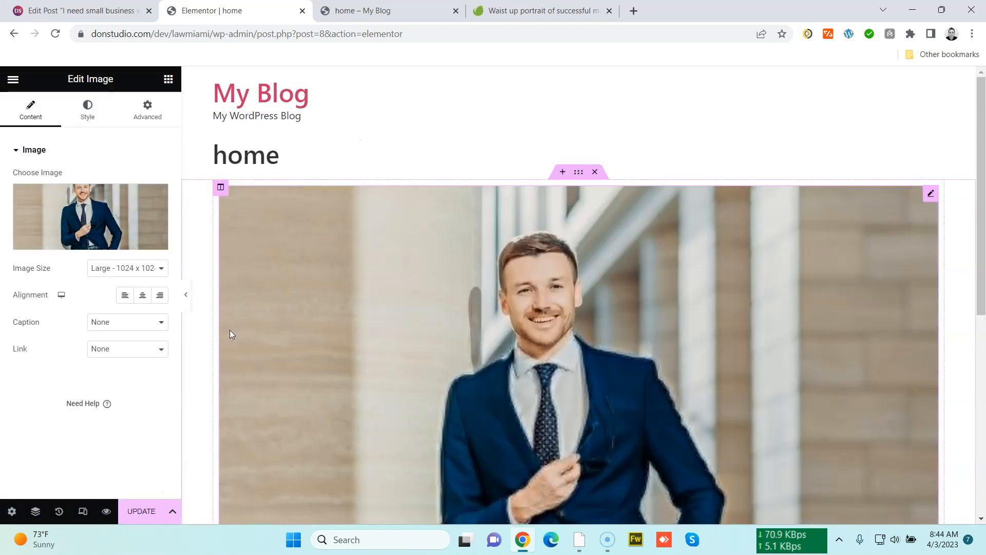
{"action": "left_click", "coordinate": [147, 512]}
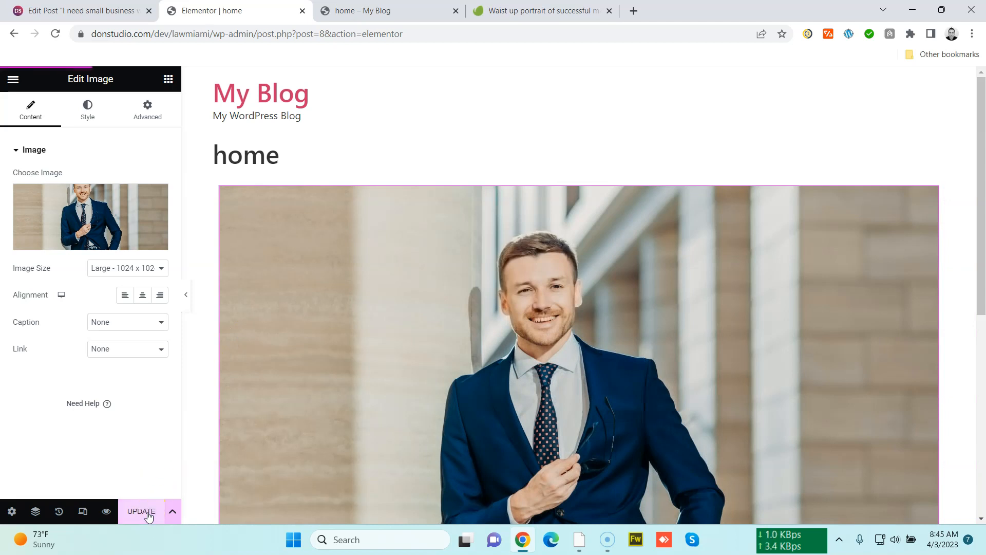
Reload the live home page in its tab and scroll through it to check the inserted lawyer photo
{"action": "left_click", "coordinate": [390, 11]}
{"action": "left_click", "coordinate": [391, 31]}
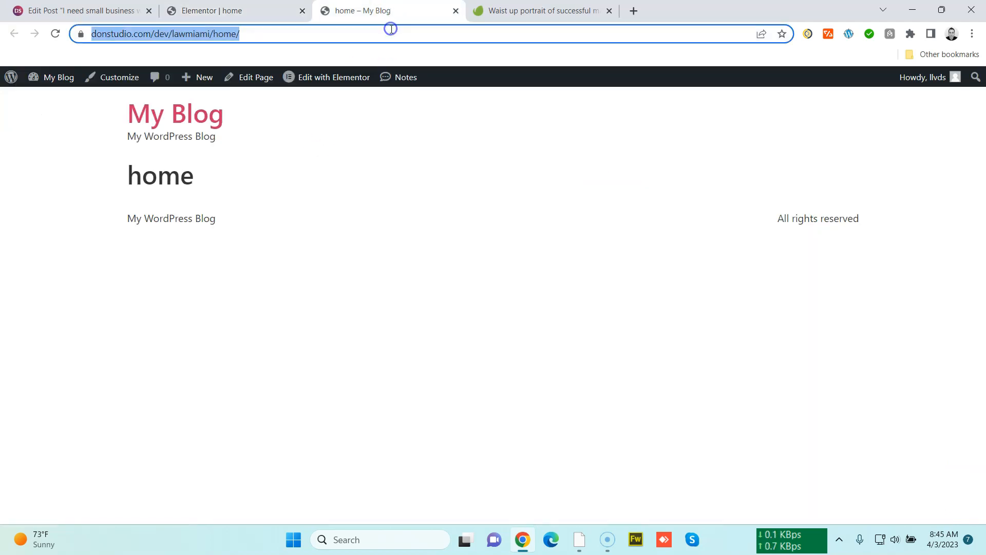
{"action": "key", "text": "Return"}
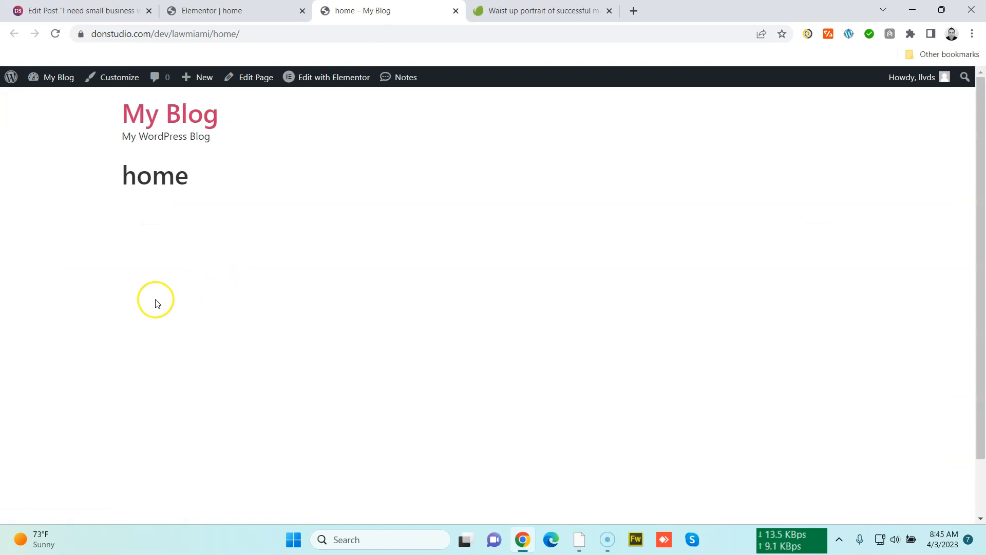
{"action": "scroll", "coordinate": [87, 349], "scroll_direction": "down", "scroll_amount": 2}
{"action": "scroll", "coordinate": [85, 349], "scroll_direction": "up", "scroll_amount": 1}
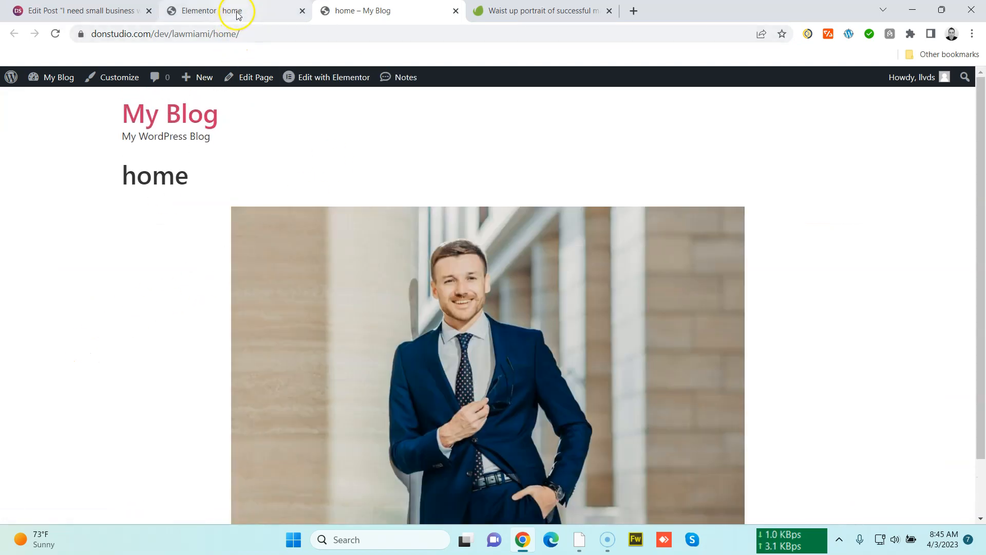
{"action": "scroll", "coordinate": [103, 264], "scroll_direction": "down", "scroll_amount": 1}
{"action": "scroll", "coordinate": [366, 307], "scroll_direction": "up", "scroll_amount": 1}
{"action": "scroll", "coordinate": [594, 347], "scroll_direction": "down", "scroll_amount": 1}
{"action": "scroll", "coordinate": [593, 347], "scroll_direction": "up", "scroll_amount": 1}
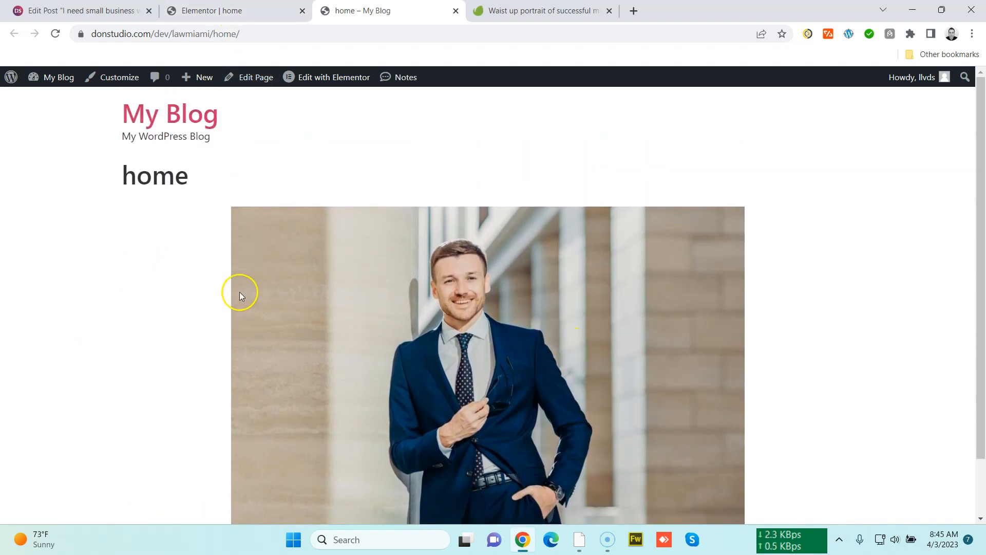
{"action": "scroll", "coordinate": [253, 317], "scroll_direction": "down", "scroll_amount": 1}
{"action": "scroll", "coordinate": [253, 317], "scroll_direction": "up", "scroll_amount": 1}
Open patricklegal.com in a new tab to review its home page layout, then close that tab
{"action": "key", "text": "ctrl+t"}
{"action": "type", "text": "pat"}
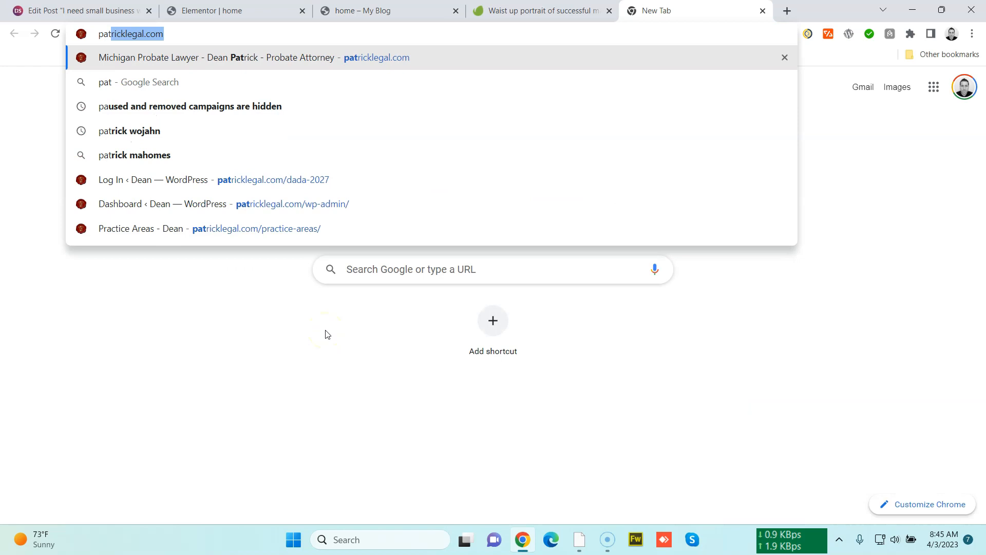
{"action": "key", "text": "Return"}
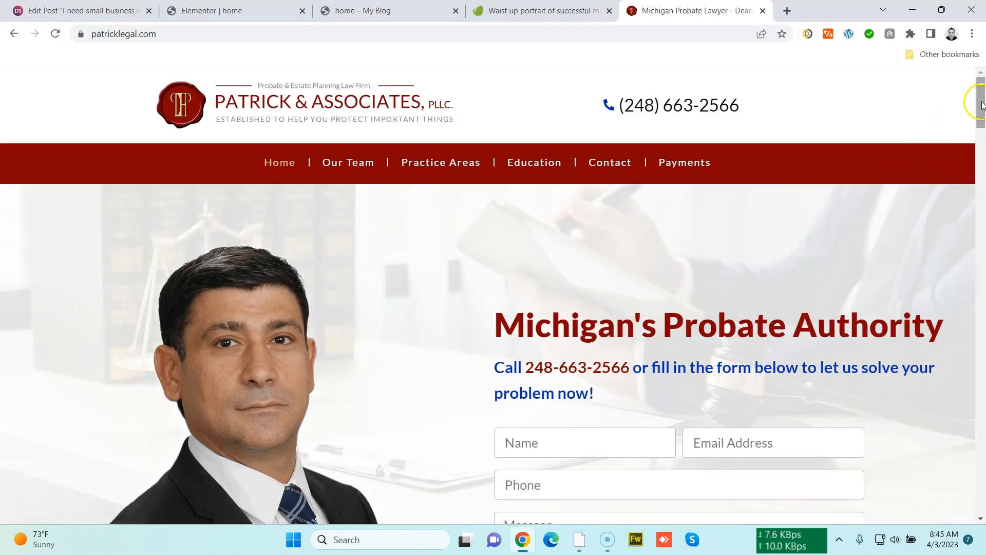
{"action": "mouse_move", "coordinate": [972, 100]}
{"action": "left_mouse_down"}
{"action": "mouse_move", "coordinate": [977, 407]}
{"action": "mouse_move", "coordinate": [979, 89]}
{"action": "left_mouse_up"}
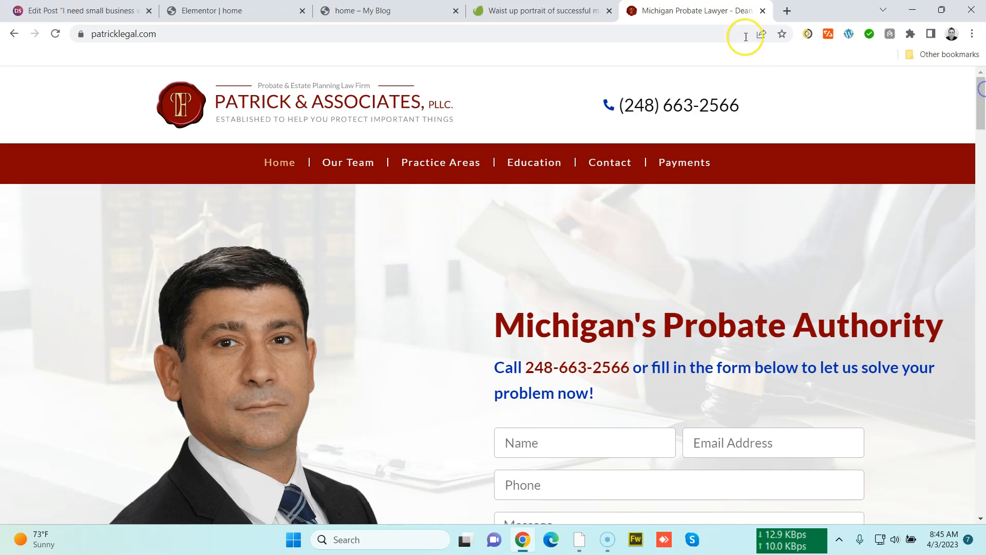
{"action": "scroll", "coordinate": [55, 229], "scroll_direction": "down", "scroll_amount": 10}
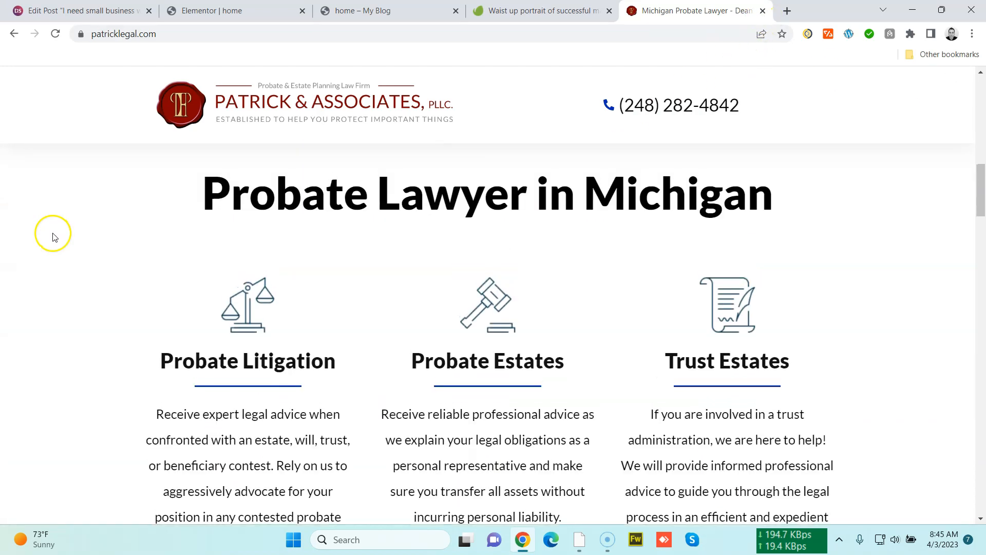
{"action": "scroll", "coordinate": [55, 237], "scroll_direction": "up", "scroll_amount": 10}
{"action": "left_click", "coordinate": [762, 10]}
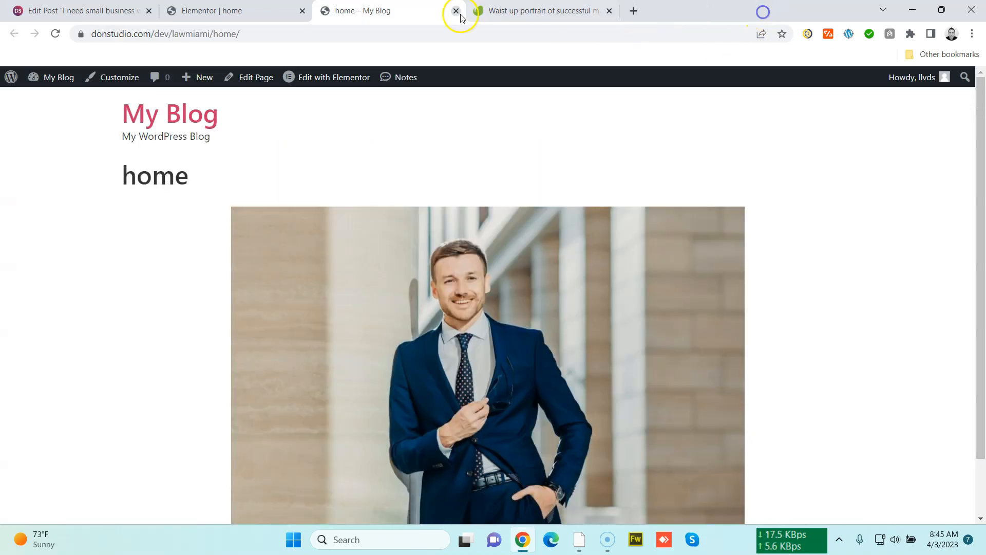
Close the Edit Post tab and open the site's wp-admin dashboard in a new tab placed first
{"action": "left_click", "coordinate": [253, 13]}
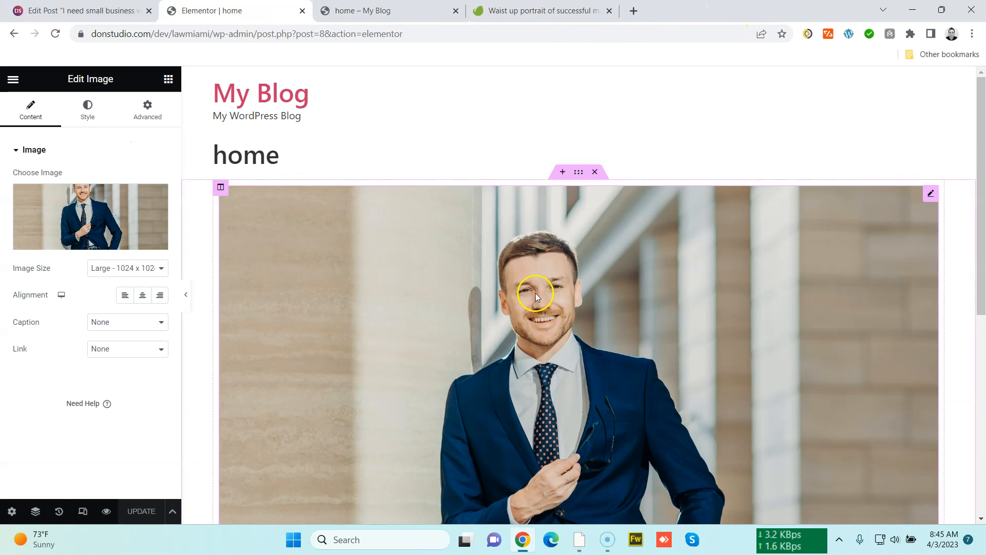
{"action": "left_click", "coordinate": [148, 10]}
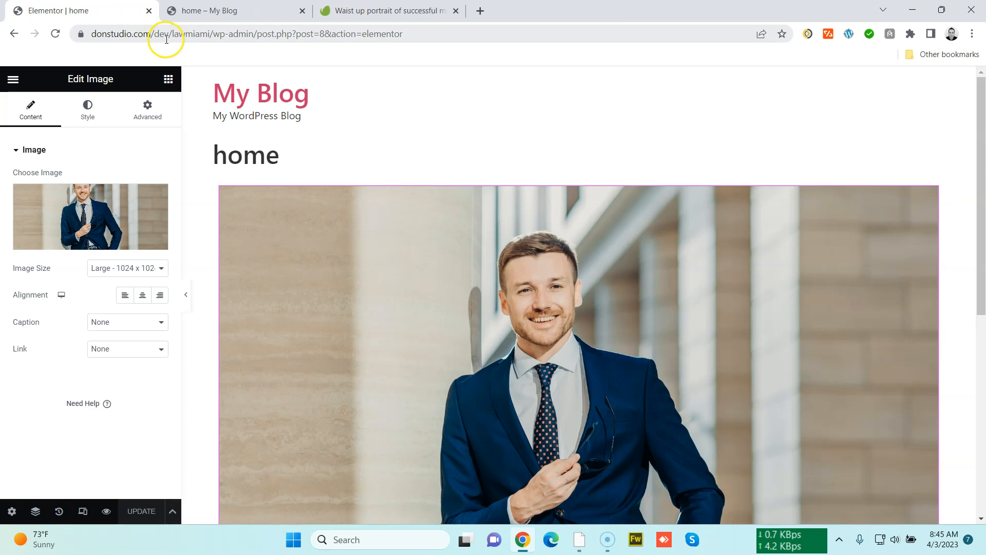
{"action": "left_click_drag", "start_coordinate": [258, 34], "coordinate": [9, 37]}
{"action": "key", "text": "ctrl+c"}
{"action": "key", "text": "ctrl+t"}
{"action": "key", "text": "ctrl+v"}
{"action": "key", "text": "Return"}
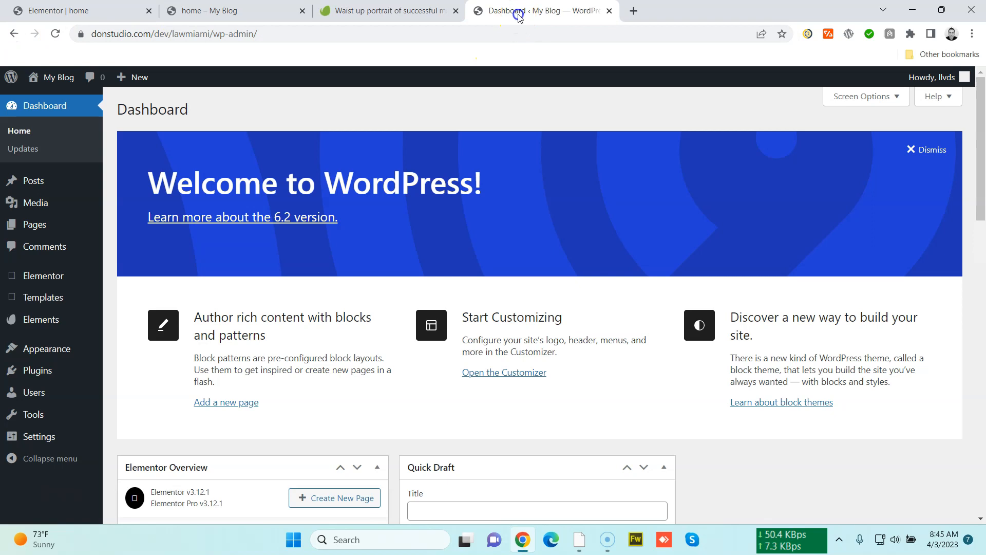
{"action": "left_click_drag", "start_coordinate": [519, 15], "coordinate": [29, 19]}
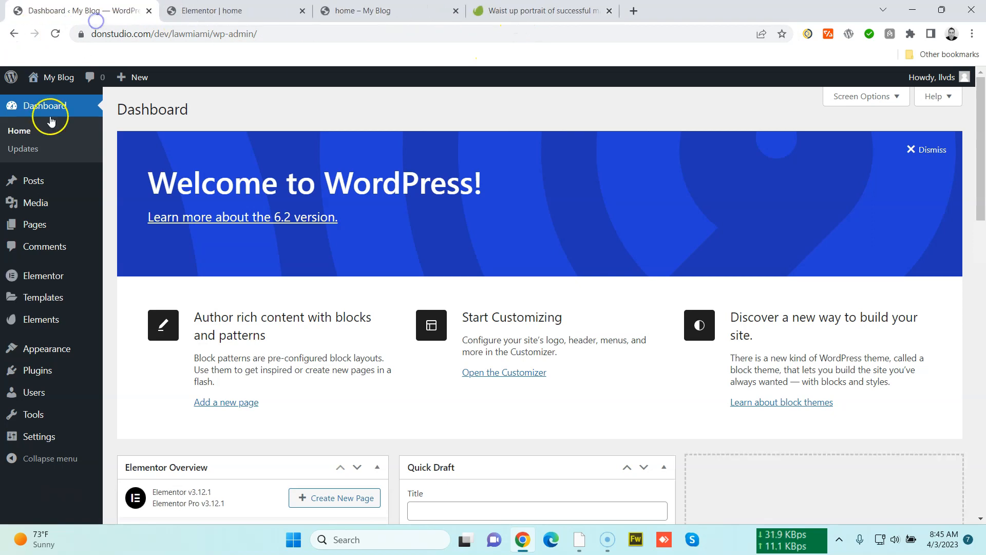
Open the Media Library, view the lawyer photo's attachment details, and copy its file URL
{"action": "mouse_move", "coordinate": [42, 202]}
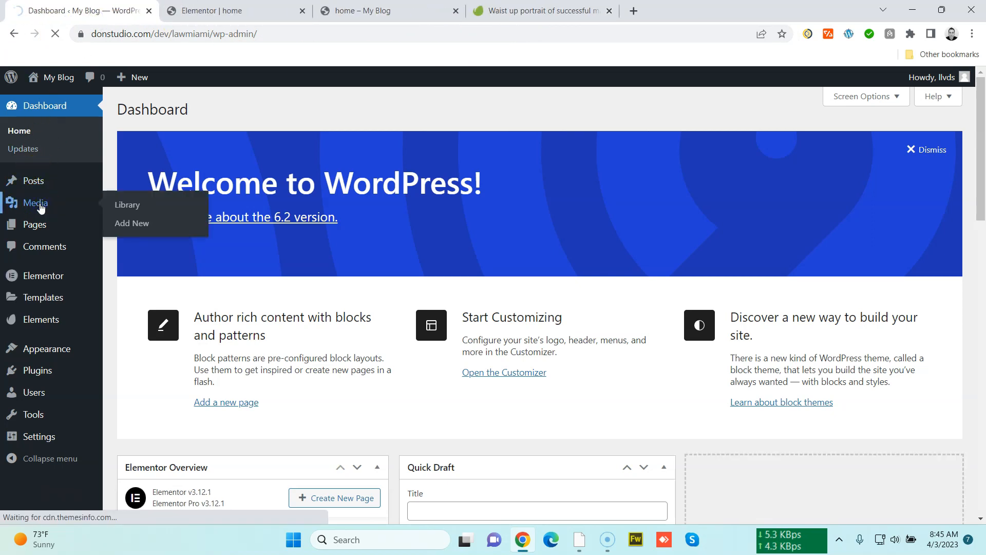
{"action": "left_click", "coordinate": [41, 207]}
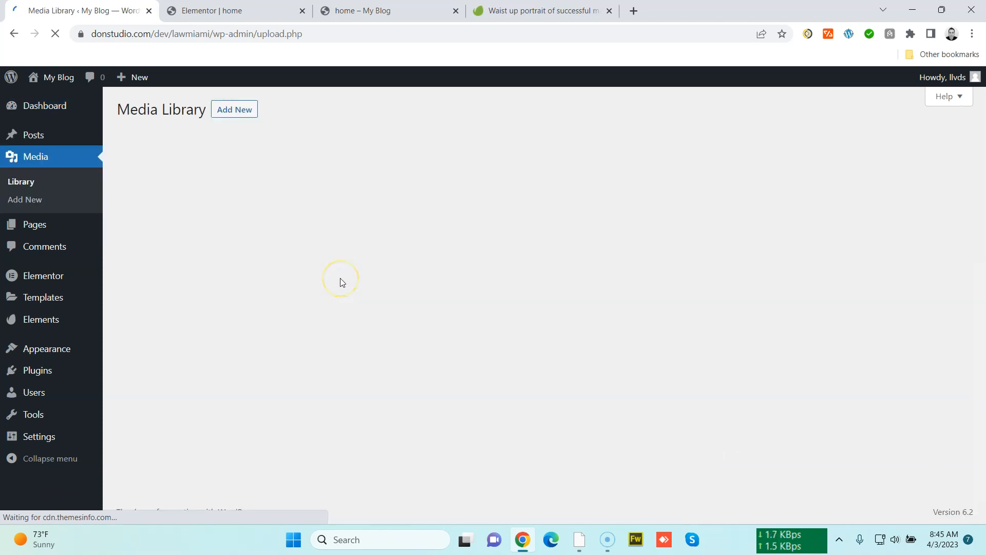
{"action": "left_click", "coordinate": [165, 224]}
{"action": "left_click", "coordinate": [808, 450]}
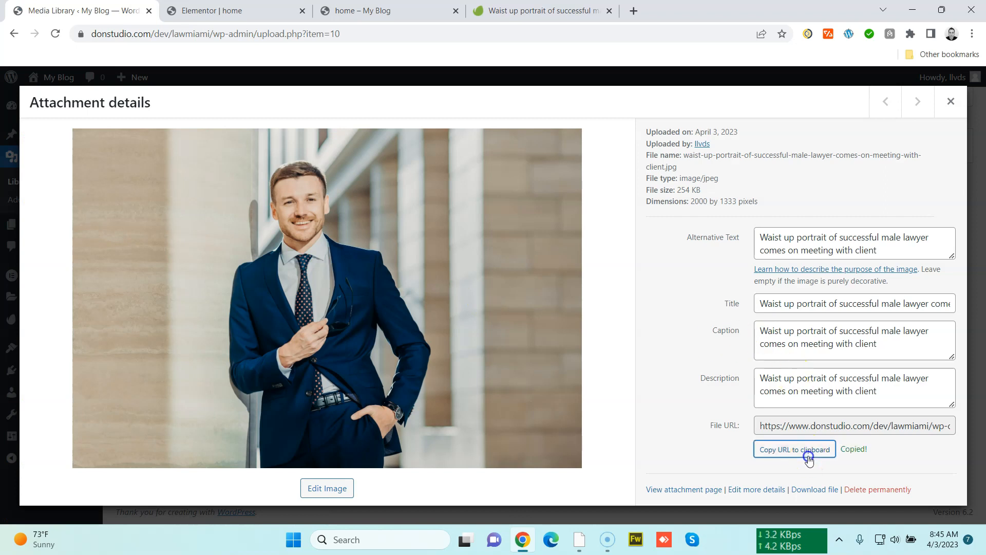
Open the photo's file URL in a new tab and save the image to Downloads
{"action": "key", "text": "ctrl+t"}
{"action": "key", "text": "ctrl+v"}
{"action": "key", "text": "Return"}
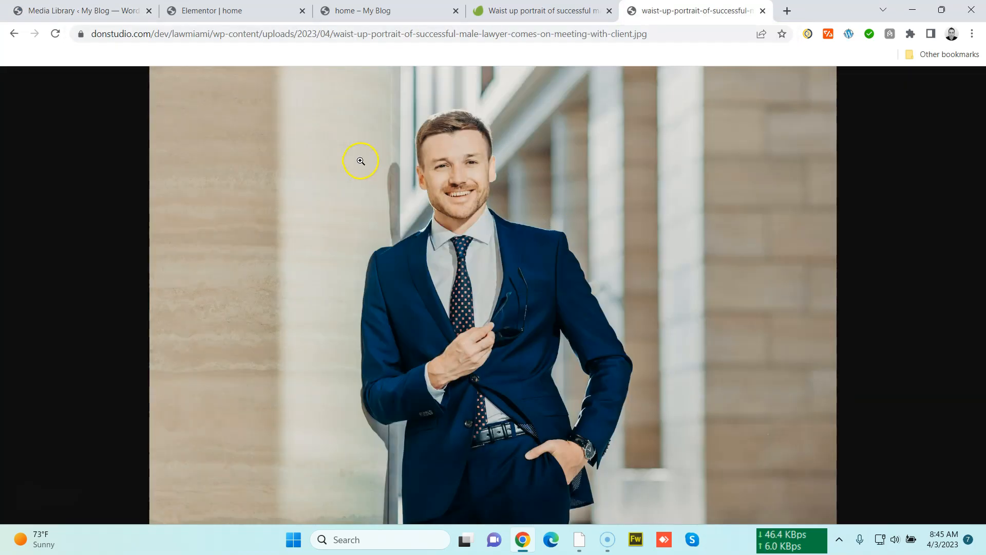
{"action": "right_click", "coordinate": [406, 201]}
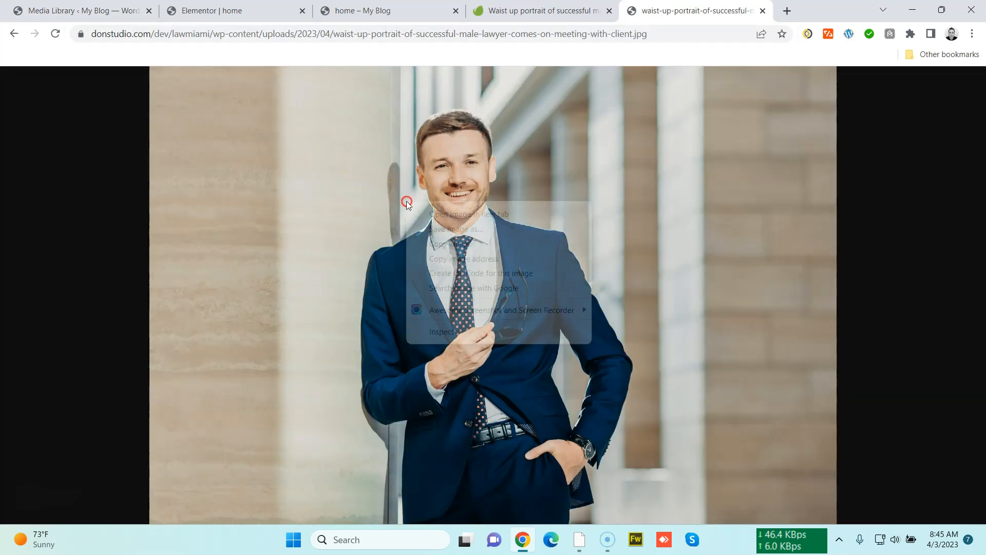
{"action": "left_click", "coordinate": [469, 230]}
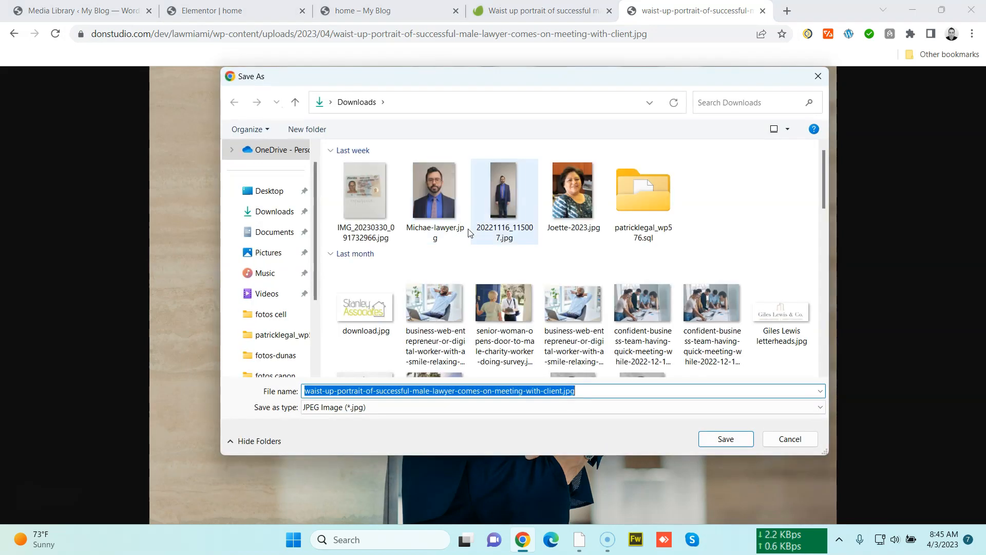
{"action": "left_click", "coordinate": [735, 440]}
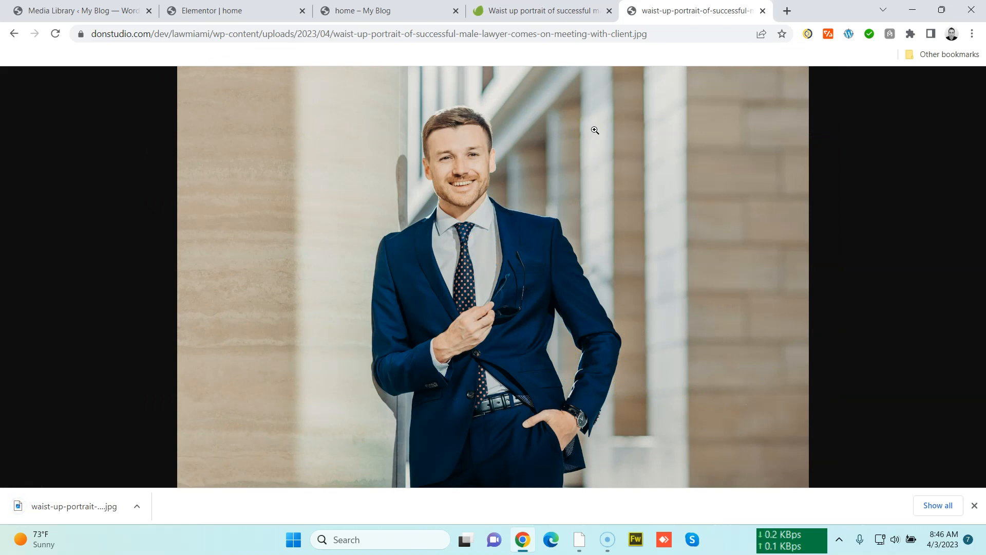
Search Google for 'adobe remove background' and open Adobe Express's free background remover to upload the photo
{"action": "key", "text": "ctrl+t"}
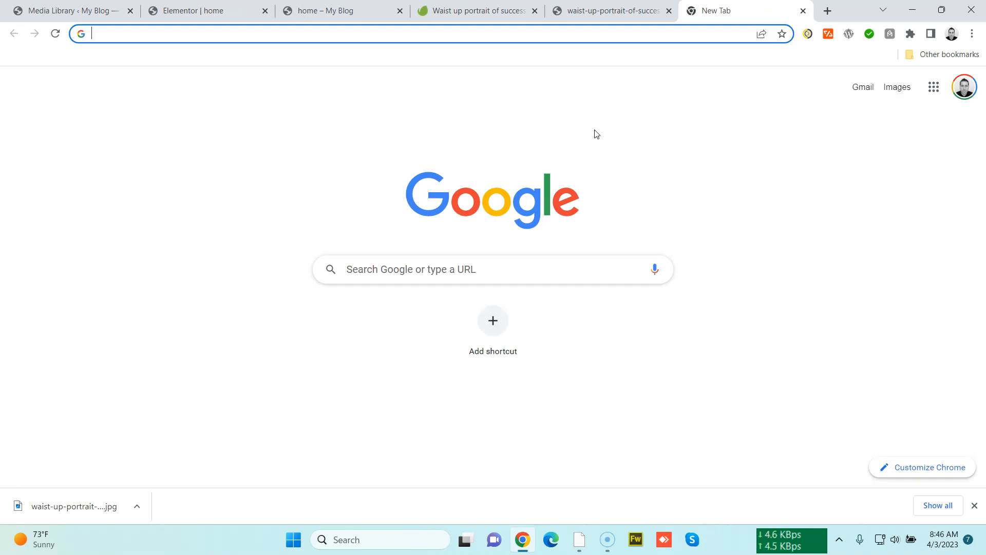
{"action": "type", "text": "adobe"}
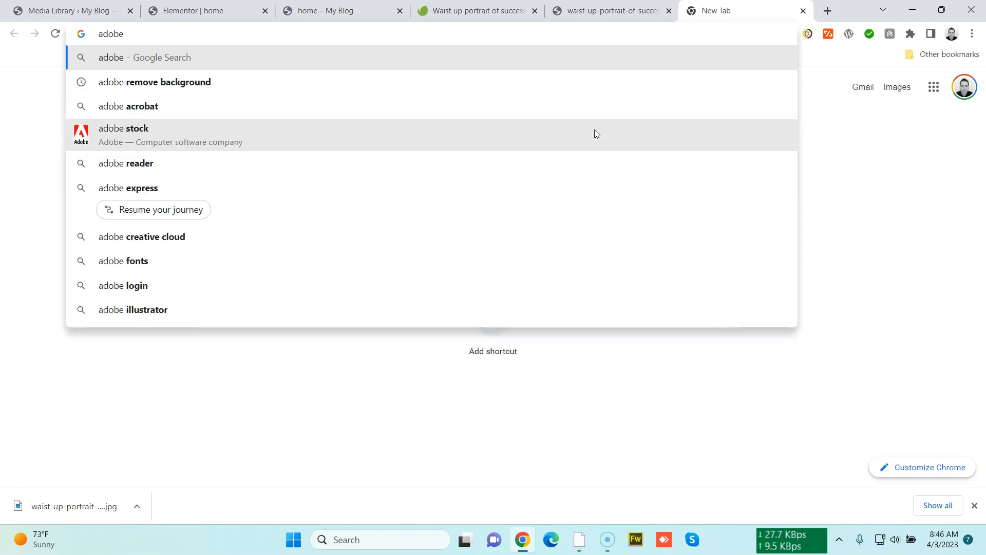
{"action": "key", "text": "Down"}
{"action": "key", "text": "Return"}
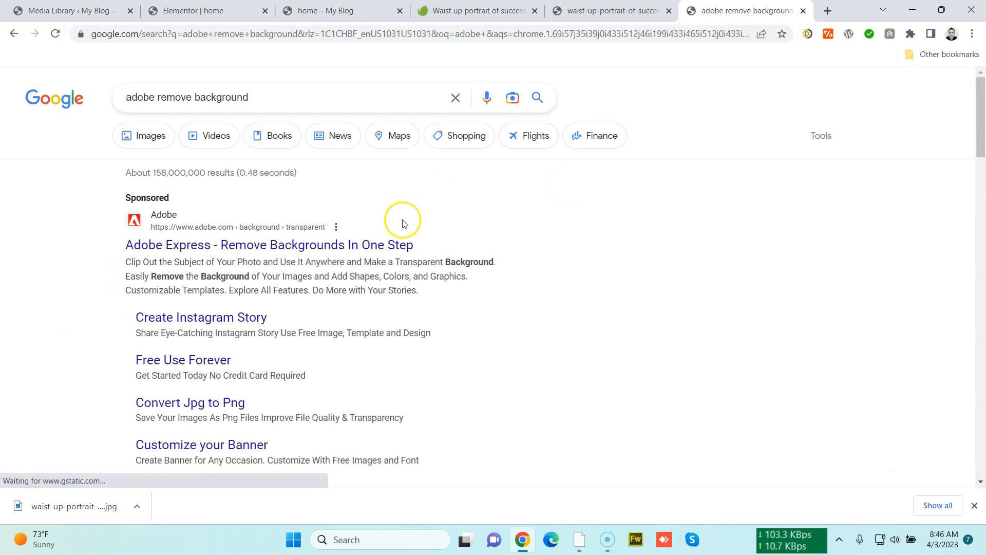
{"action": "scroll", "coordinate": [362, 316], "scroll_direction": "down", "scroll_amount": 6}
{"action": "scroll", "coordinate": [362, 315], "scroll_direction": "down", "scroll_amount": 5}
{"action": "scroll", "coordinate": [359, 315], "scroll_direction": "up", "scroll_amount": 5}
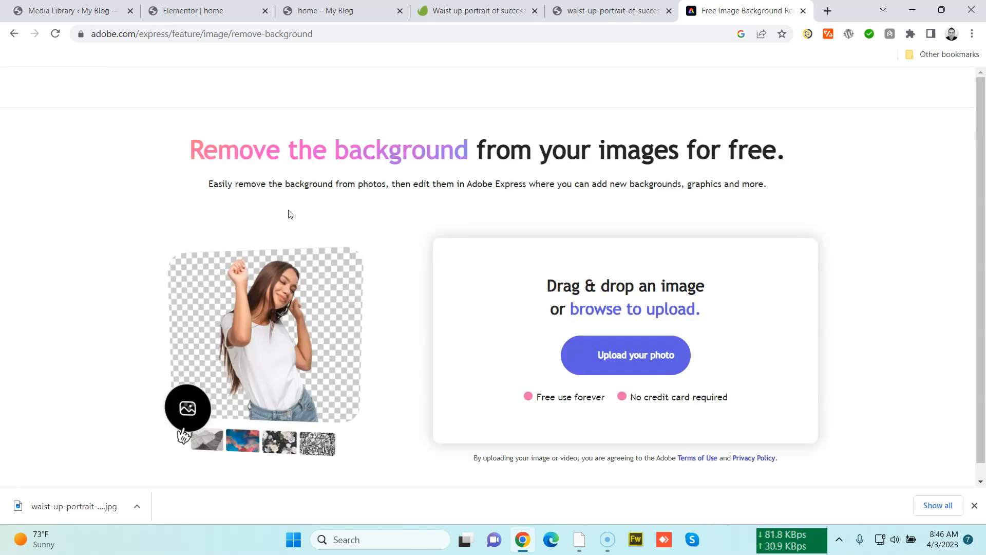
{"action": "left_click", "coordinate": [611, 365]}
{"action": "double_click", "coordinate": [398, 215]}
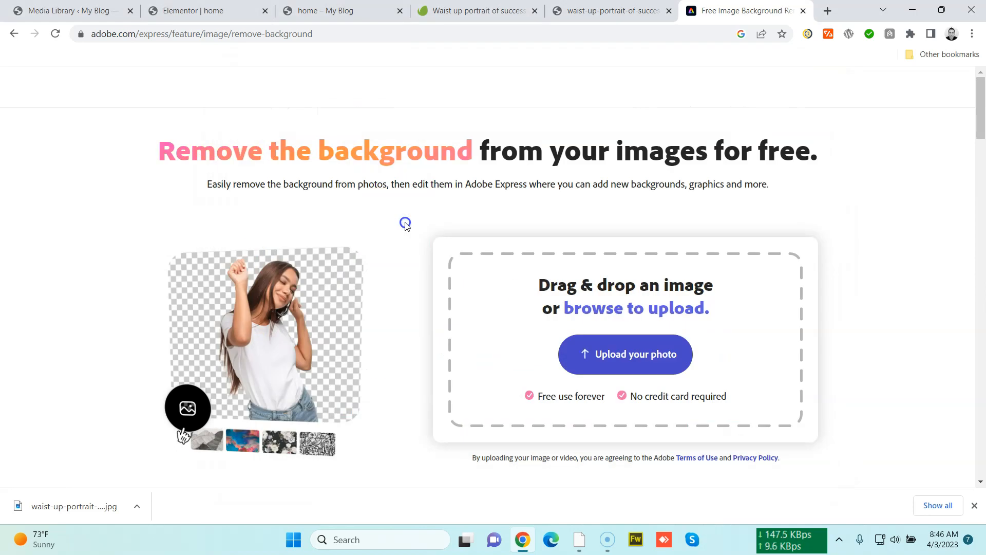
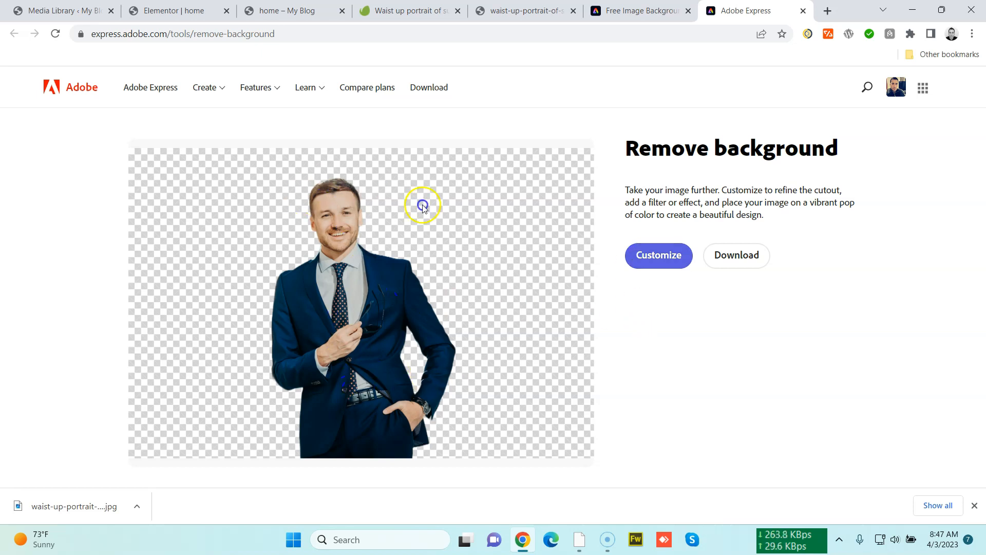
Download the background-removed image and save it to Downloads as lawyermiami.png
{"action": "left_click", "coordinate": [726, 257]}
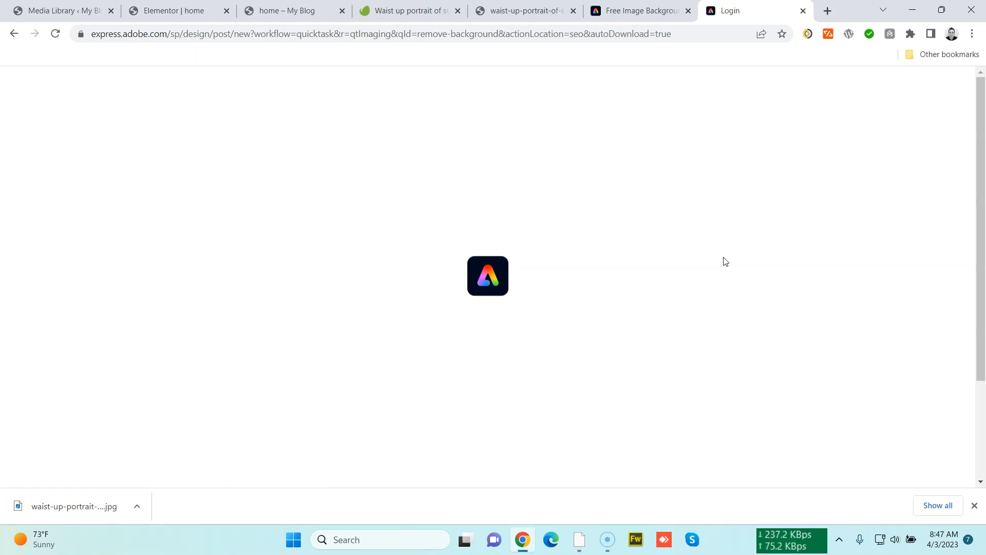
{"action": "left_click", "coordinate": [713, 264]}
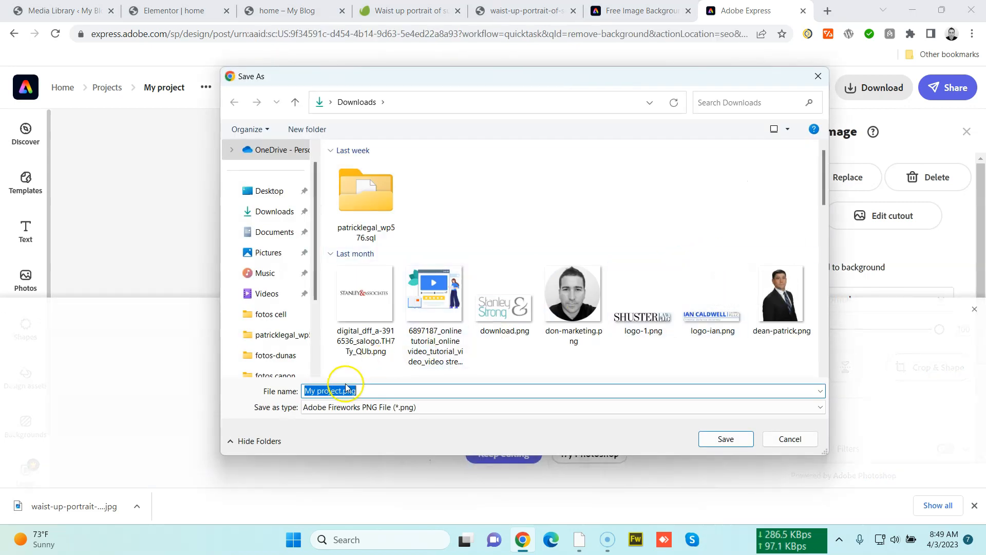
{"action": "left_click", "coordinate": [341, 392]}
{"action": "left_click_drag", "start_coordinate": [342, 392], "coordinate": [284, 394]}
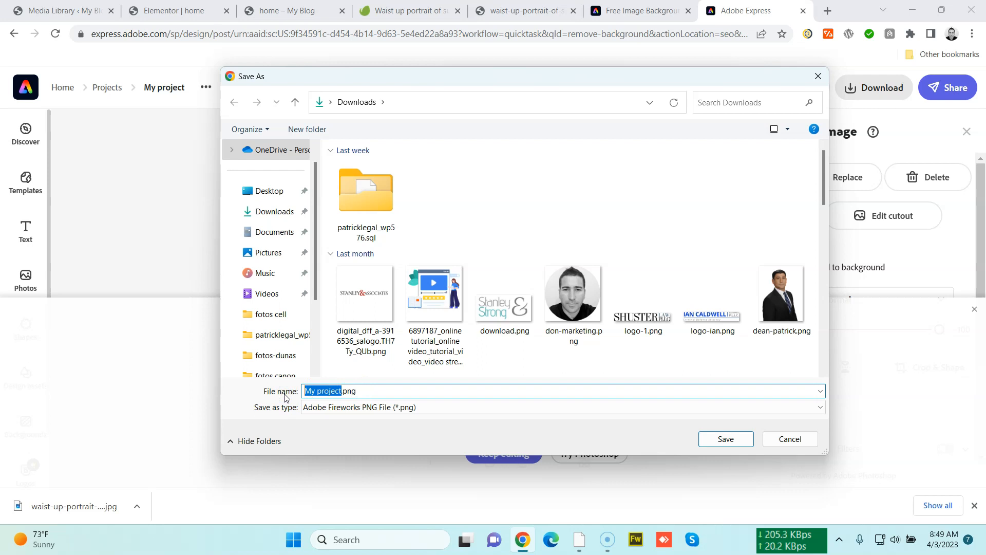
{"action": "key", "text": "BackSpace"}
{"action": "type", "text": "law"}
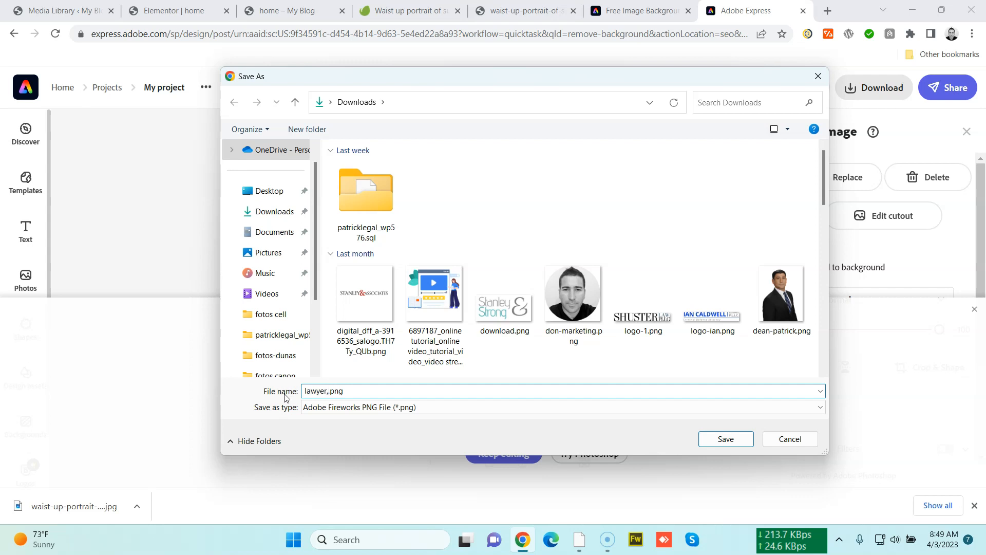
{"action": "type", "text": "yermiami"}
{"action": "key", "text": "Return"}
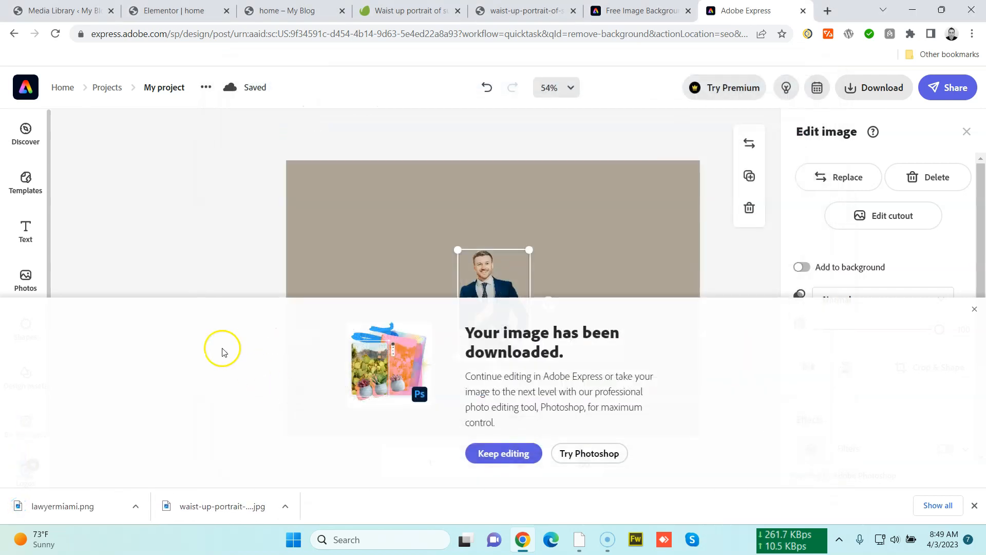
Replace the Elementor image widget's photo with the uploaded lawyermiami.png
{"action": "left_click", "coordinate": [198, 12]}
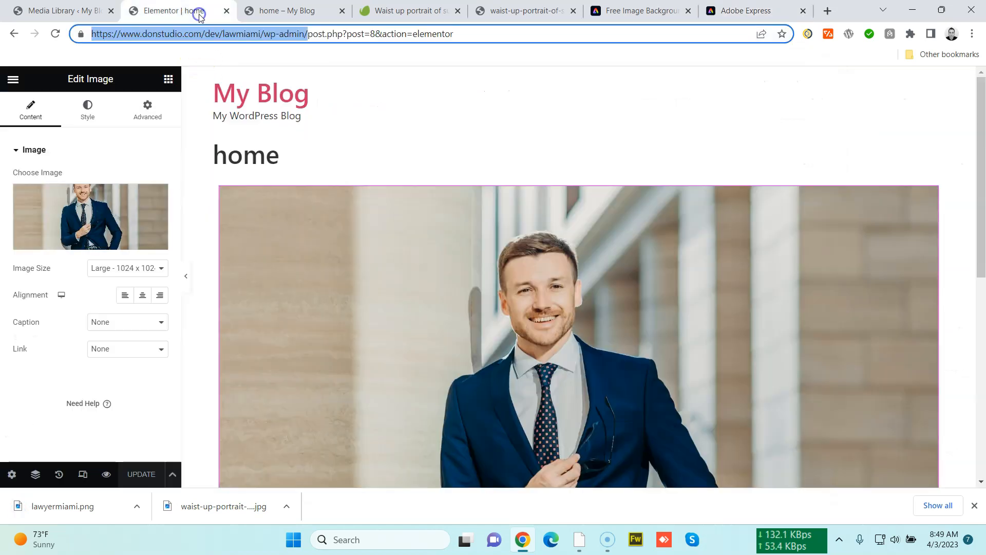
{"action": "left_click", "coordinate": [156, 193]}
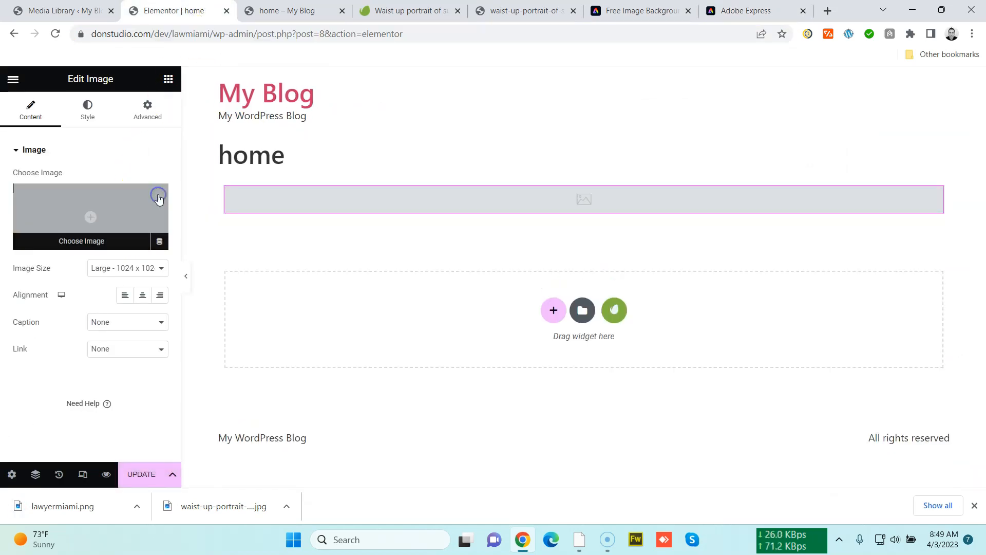
{"action": "left_click", "coordinate": [135, 208]}
{"action": "left_click", "coordinate": [190, 128]}
{"action": "left_click", "coordinate": [516, 289]}
{"action": "double_click", "coordinate": [393, 195]}
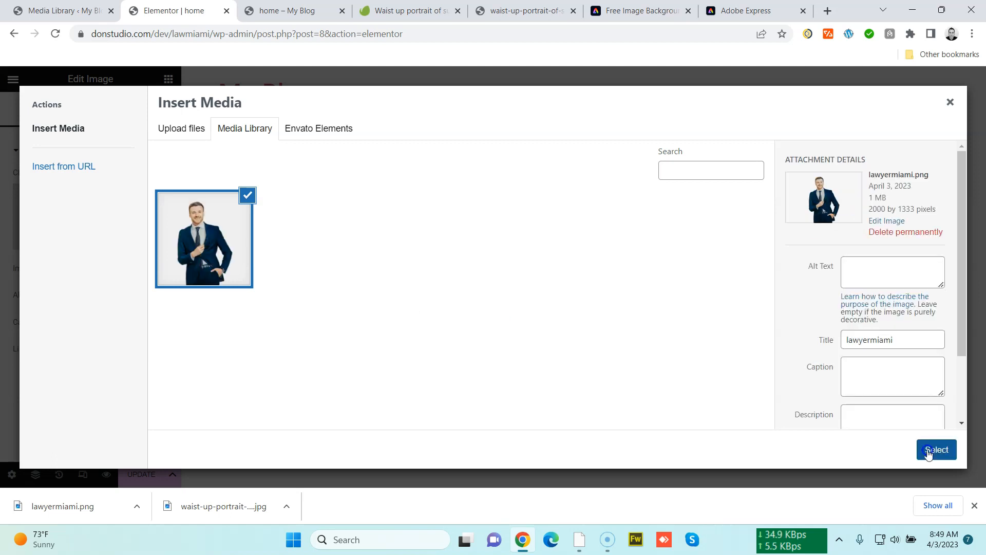
{"action": "left_click", "coordinate": [929, 452]}
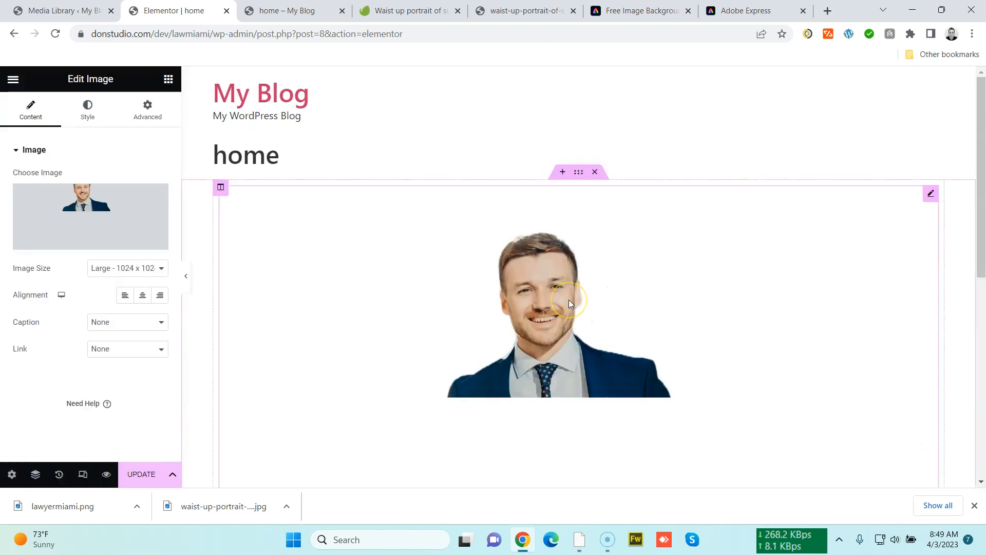
Add a new column beside the image's column in the section
{"action": "scroll", "coordinate": [569, 314], "scroll_direction": "down", "scroll_amount": 1}
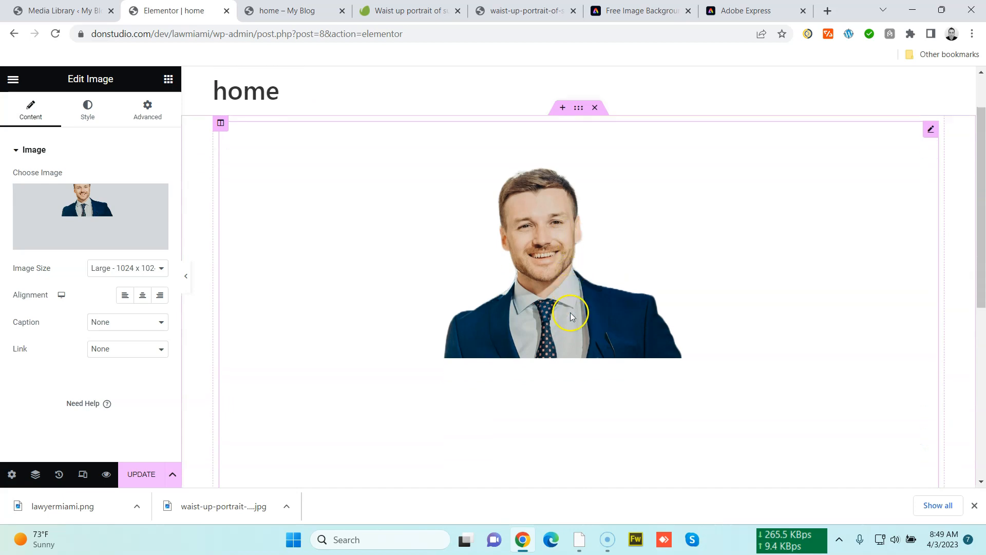
{"action": "scroll", "coordinate": [571, 313], "scroll_direction": "down", "scroll_amount": 4}
{"action": "scroll", "coordinate": [570, 313], "scroll_direction": "up", "scroll_amount": 4}
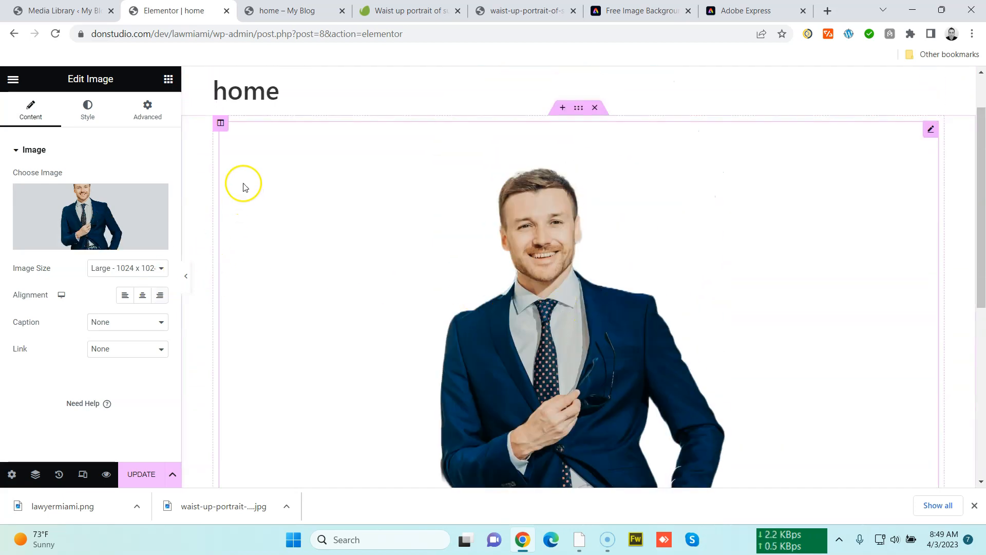
{"action": "right_click", "coordinate": [220, 123]}
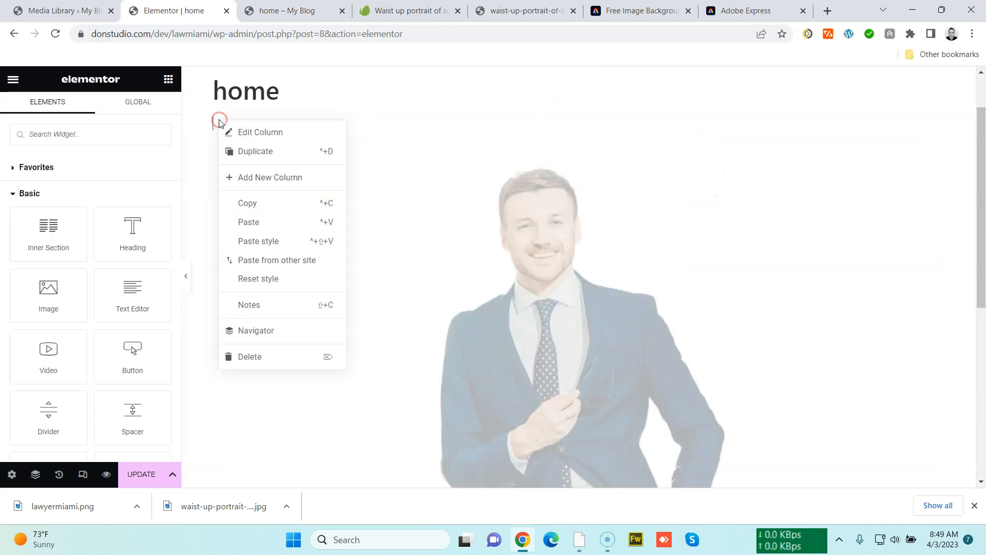
{"action": "left_click", "coordinate": [278, 179]}
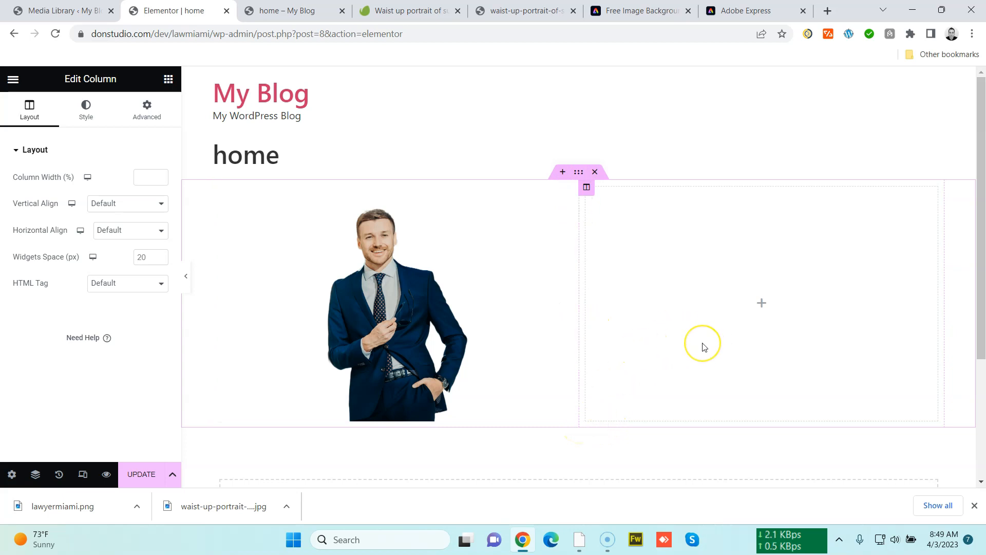
Turn on Hide Title in the page settings
{"action": "left_click", "coordinate": [12, 473]}
{"action": "left_click", "coordinate": [153, 400]}
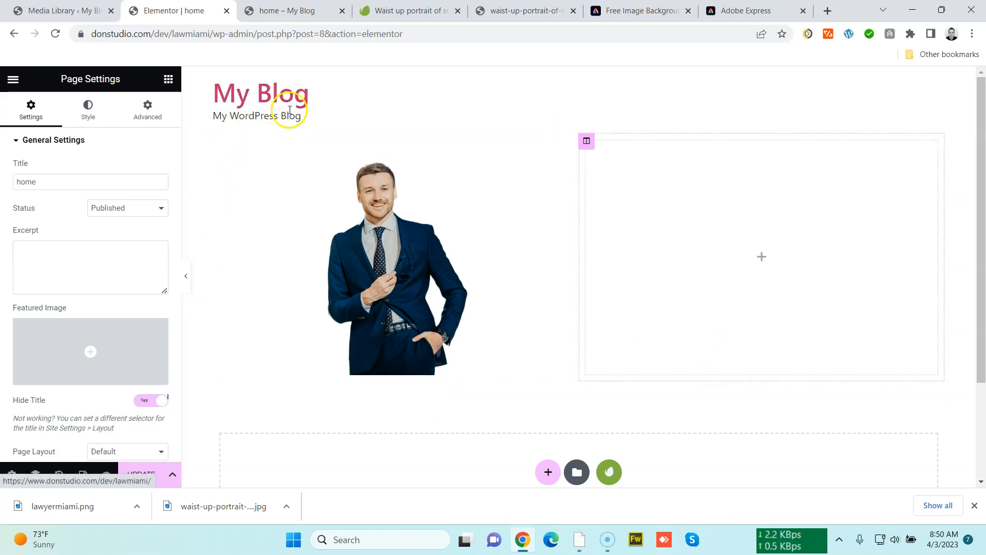
{"action": "left_click", "coordinate": [153, 484]}
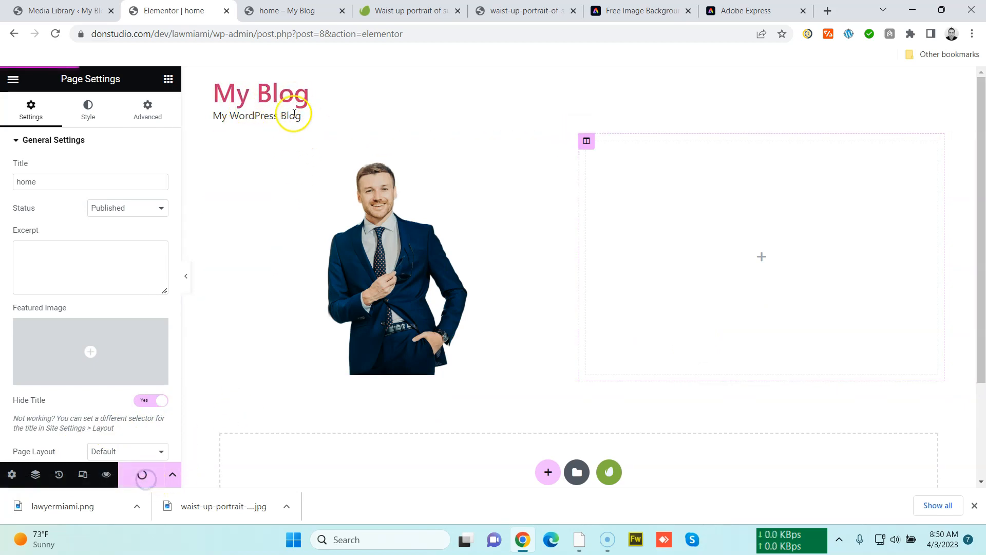
{"action": "left_click", "coordinate": [87, 10]}
{"action": "left_click", "coordinate": [951, 99]}
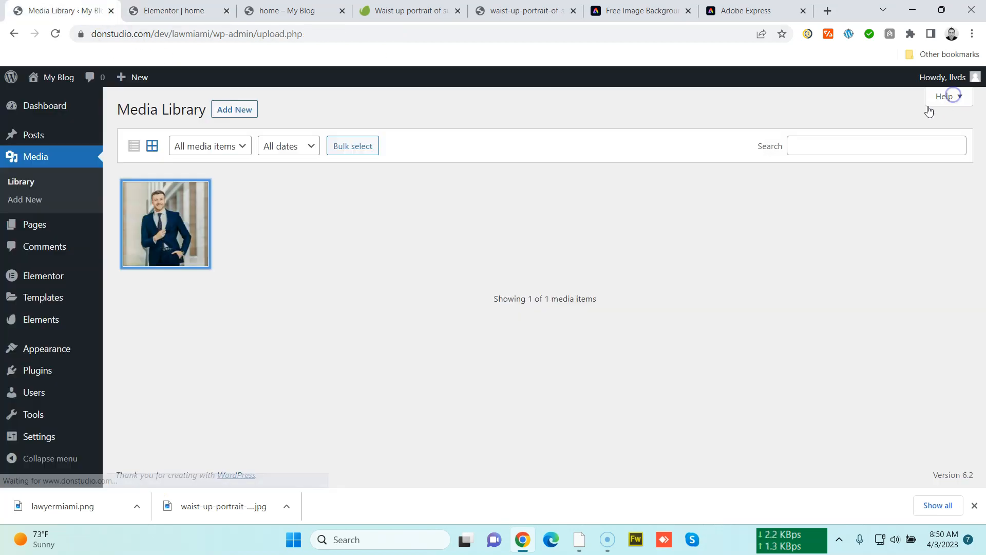
{"action": "left_click", "coordinate": [199, 15]}
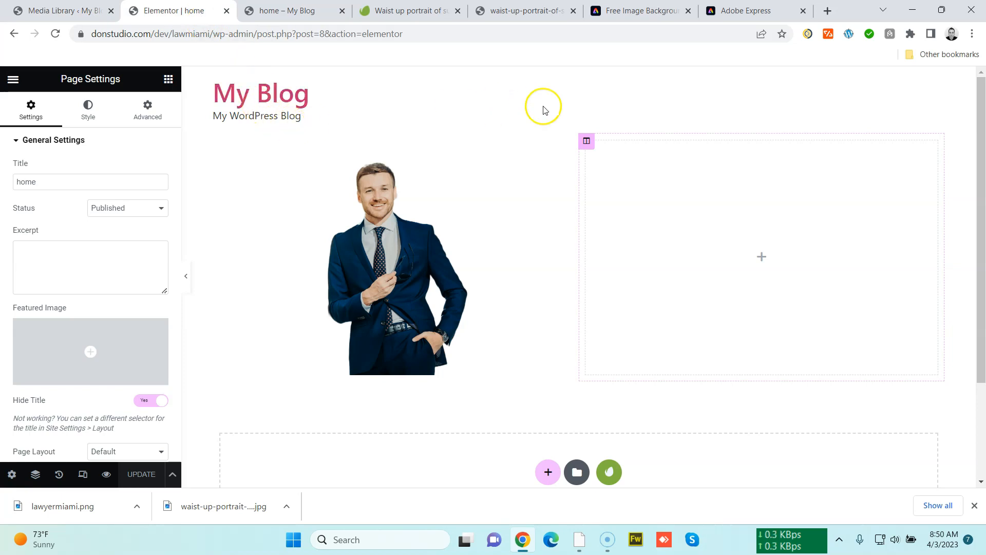
{"action": "mouse_move", "coordinate": [979, 211]}
{"action": "left_mouse_down"}
{"action": "mouse_move", "coordinate": [980, 292]}
{"action": "mouse_move", "coordinate": [979, 216]}
{"action": "left_mouse_up"}
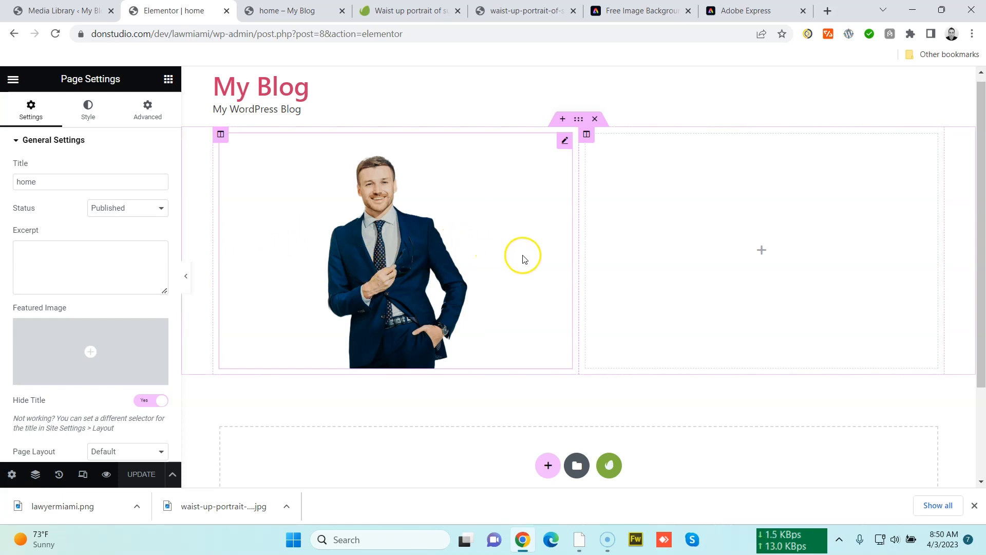
Set the image widget's width to 100% and widen the image column by moving the column divider
{"action": "left_click", "coordinate": [563, 141]}
{"action": "left_click", "coordinate": [99, 118]}
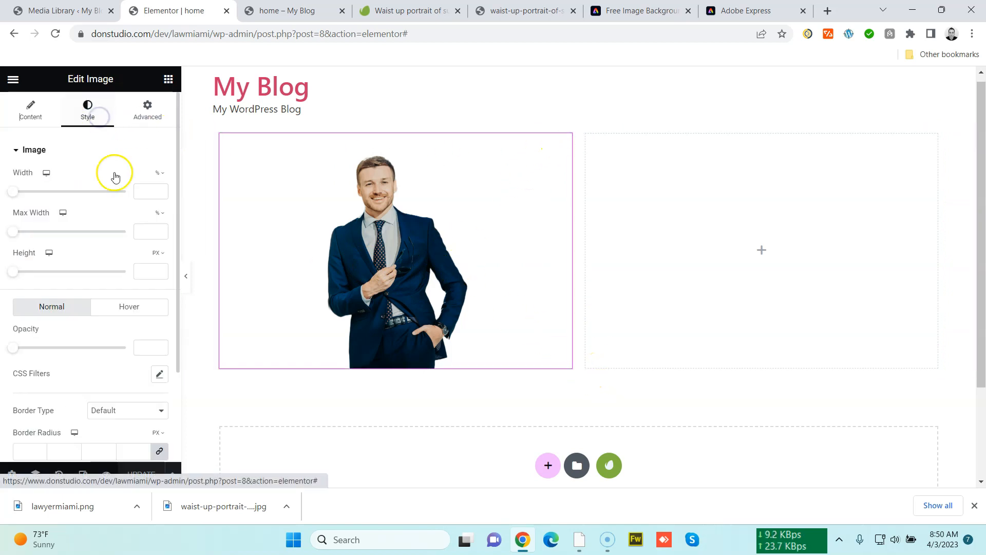
{"action": "left_click_drag", "start_coordinate": [18, 192], "coordinate": [126, 191]}
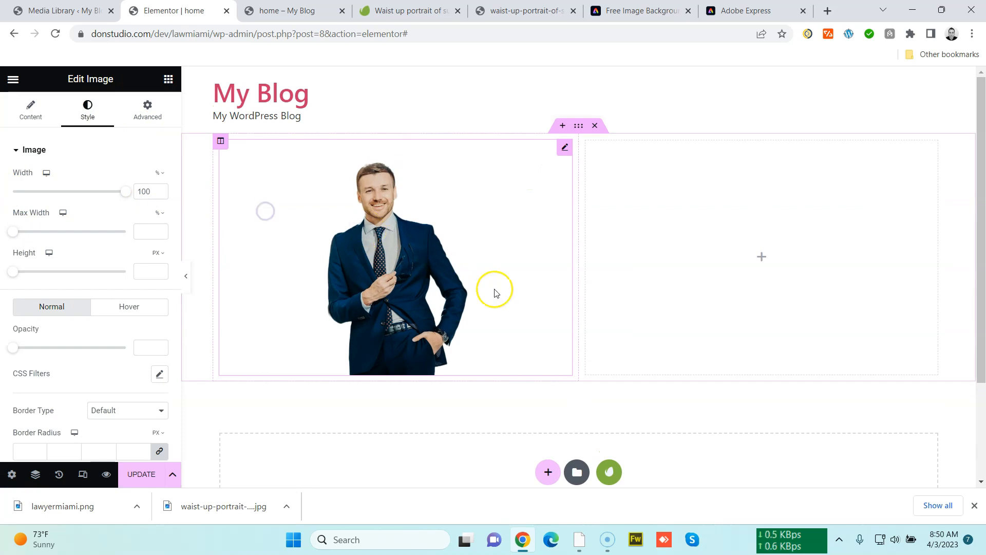
{"action": "left_click_drag", "start_coordinate": [579, 288], "coordinate": [702, 301]}
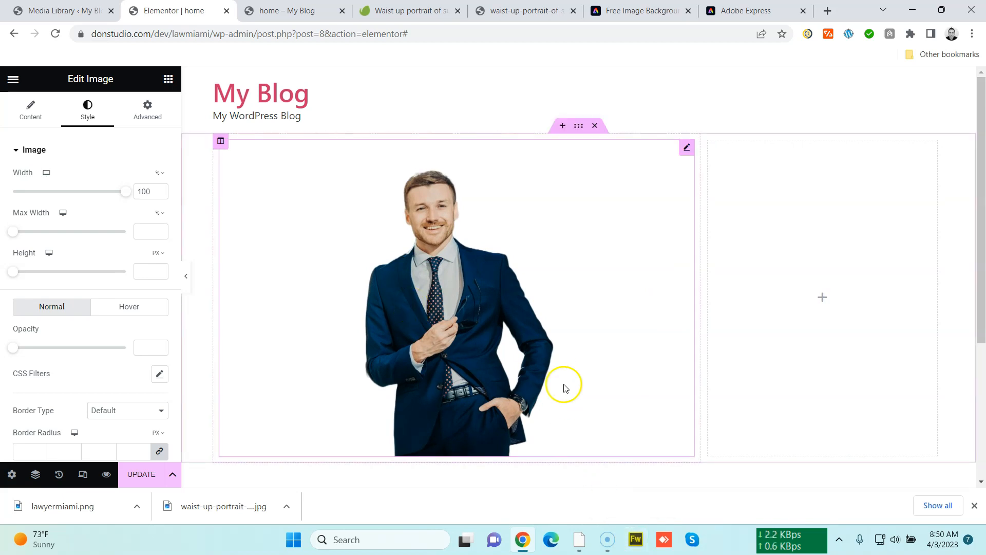
Open lawyermiami.png from Downloads in Fireworks
{"action": "left_click", "coordinate": [633, 540]}
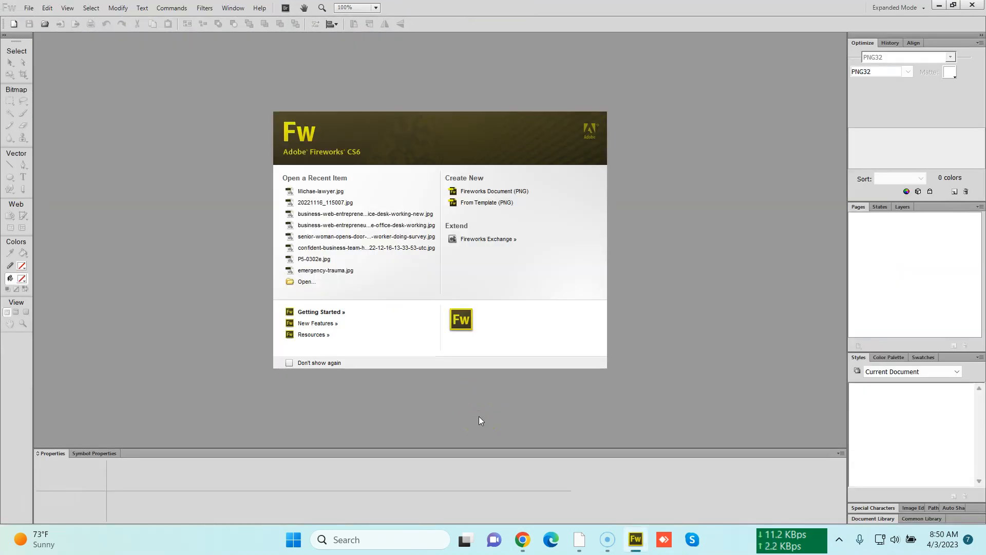
{"action": "key", "text": "ctrl+o"}
{"action": "double_click", "coordinate": [183, 82]}
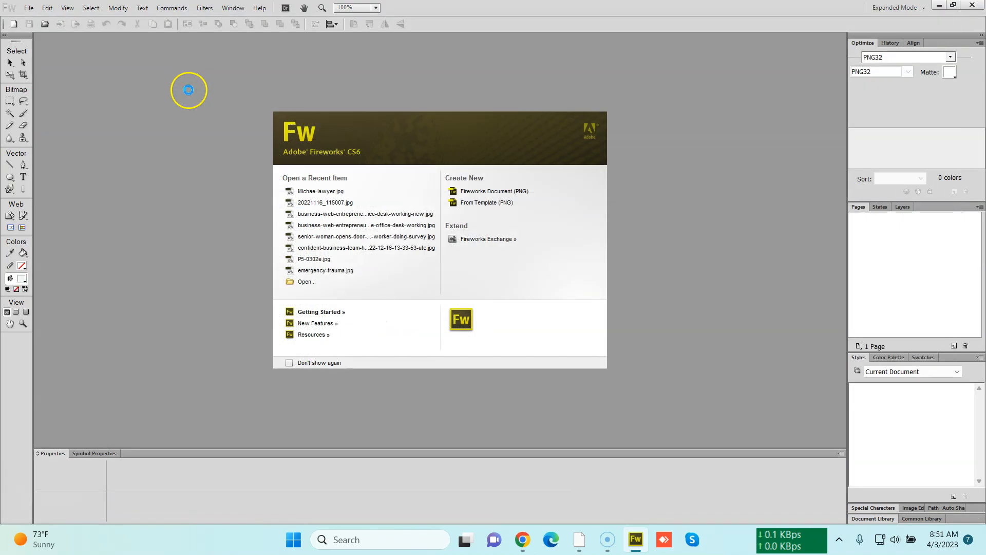
{"action": "key", "text": "ctrl+minus"}
{"action": "key", "text": "ctrl+minus"}
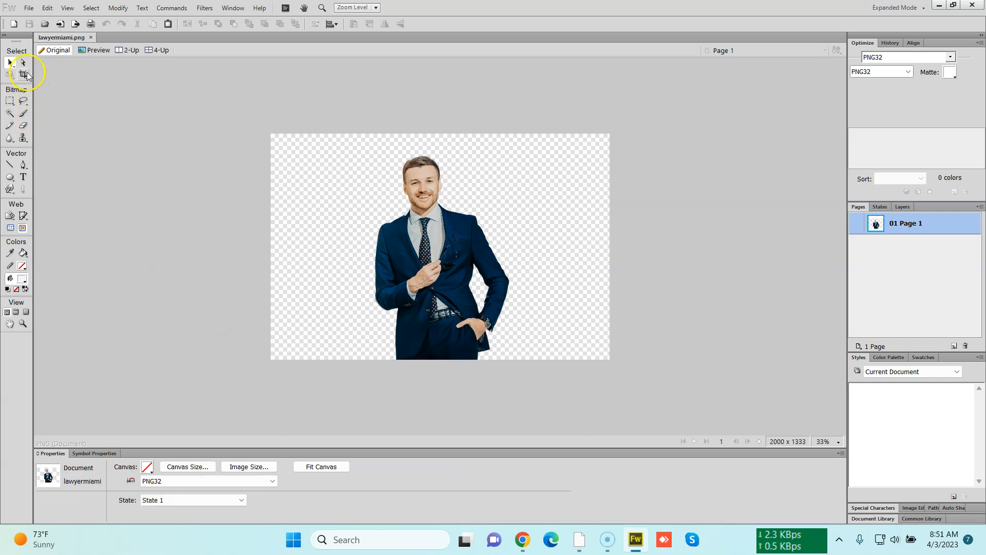
Crop the image tightly around the lawyer, to about 1030 × 1227 px
{"action": "left_click", "coordinate": [24, 75]}
{"action": "left_click_drag", "start_coordinate": [354, 151], "coordinate": [529, 378]}
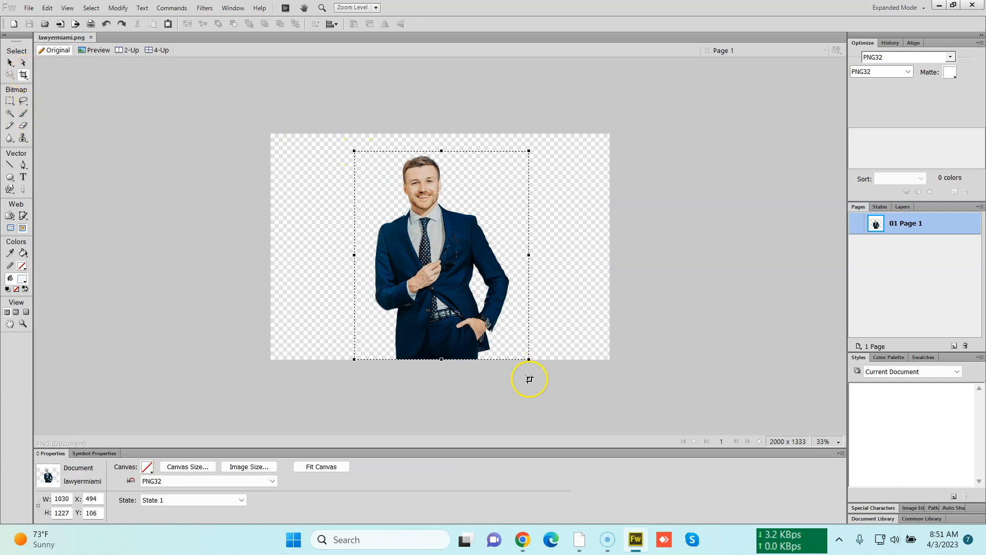
{"action": "key", "text": "Return"}
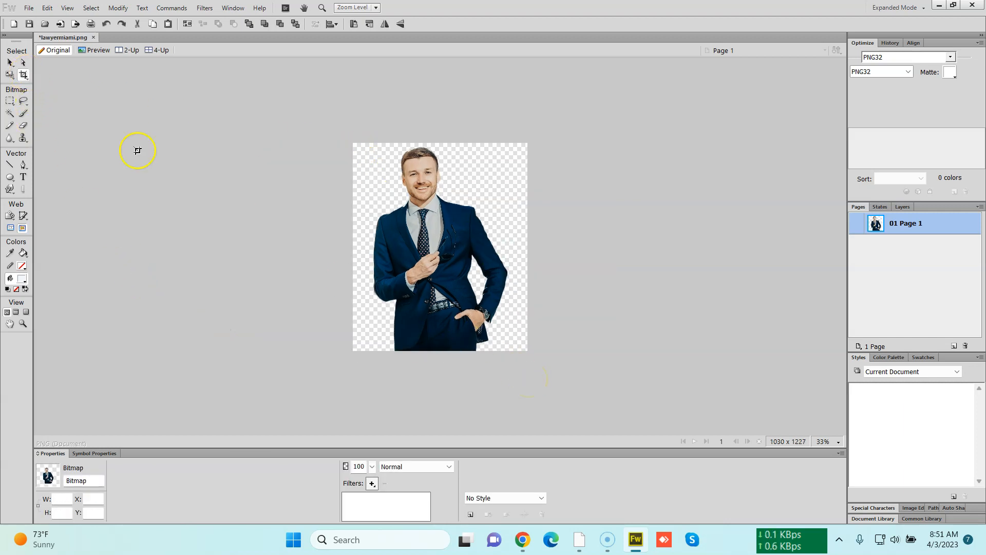
Fit the canvas to the cropped figure
{"action": "left_click", "coordinate": [10, 62]}
{"action": "left_click", "coordinate": [162, 156]}
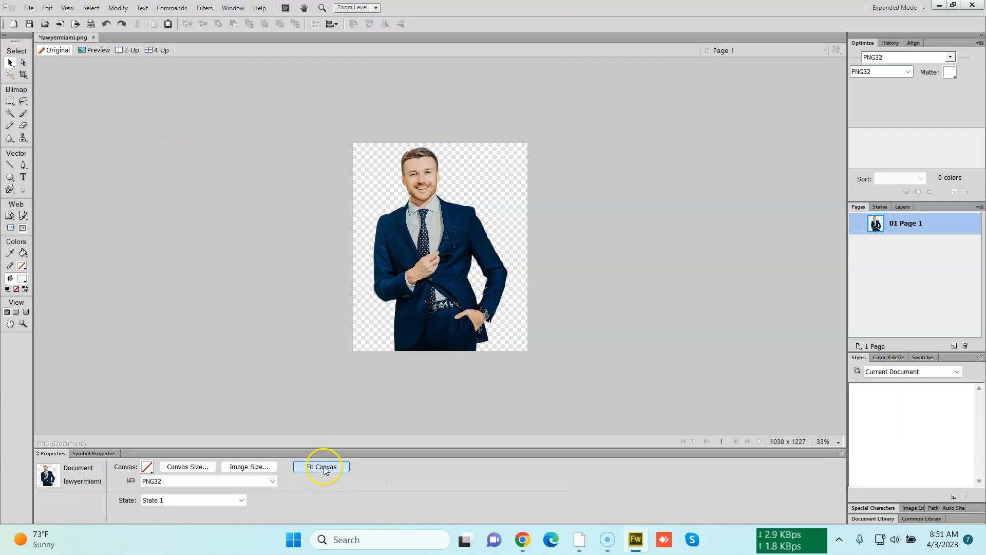
{"action": "left_click", "coordinate": [322, 465]}
{"action": "left_click", "coordinate": [285, 353]}
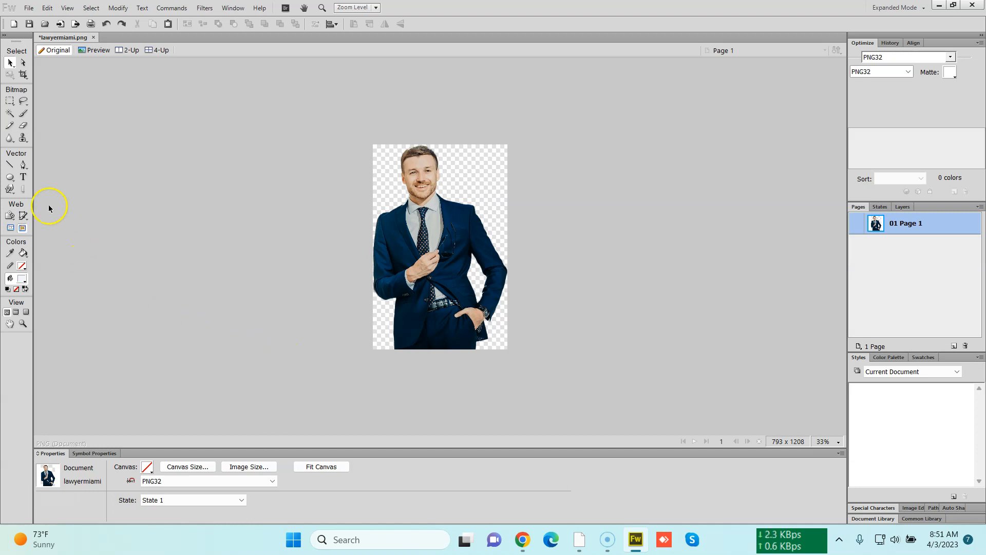
Draw a slice over the whole image and export it, replacing lawyermiami.png in Downloads
{"action": "left_click", "coordinate": [23, 215]}
{"action": "left_click_drag", "start_coordinate": [340, 132], "coordinate": [620, 438]}
{"action": "key", "text": "v"}
{"action": "right_click", "coordinate": [462, 238]}
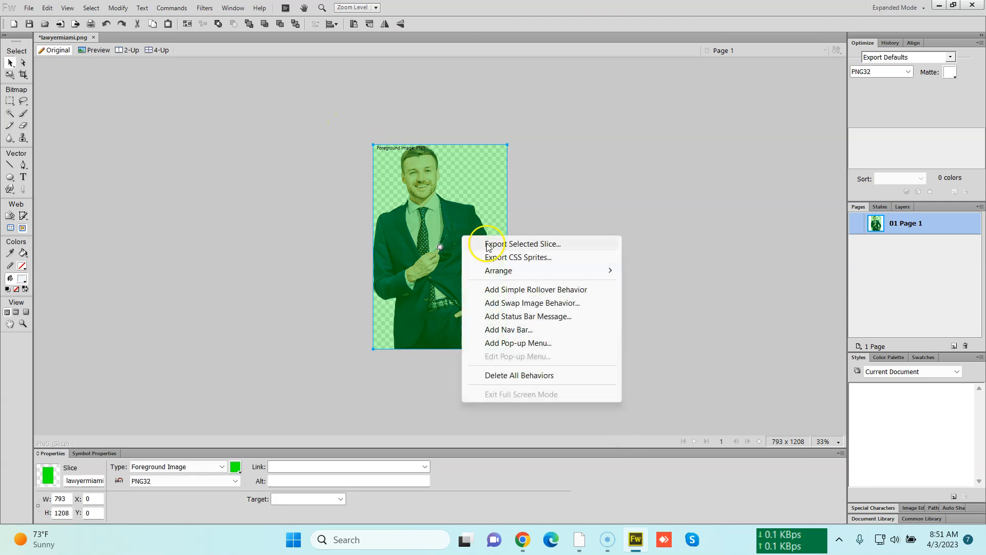
{"action": "left_click", "coordinate": [522, 244]}
{"action": "double_click", "coordinate": [257, 82]}
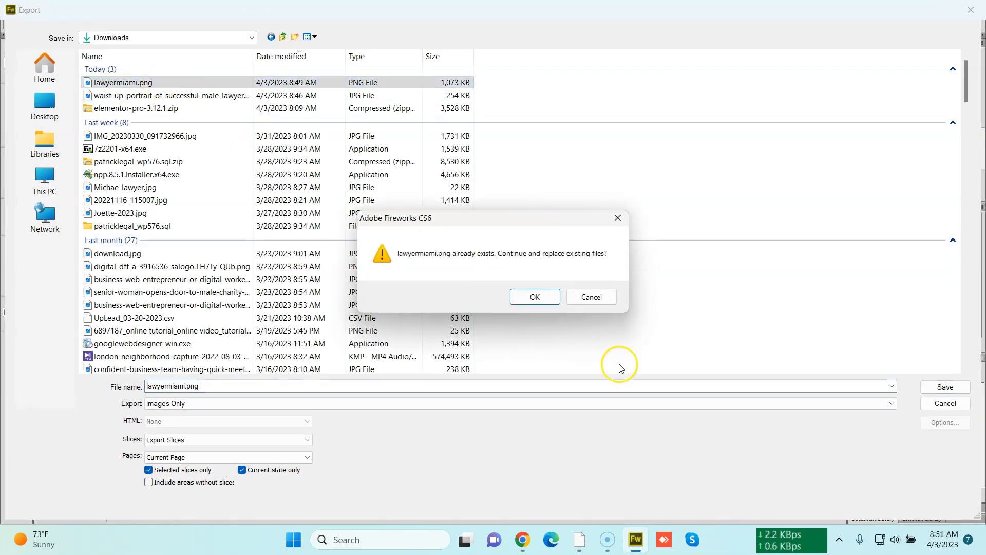
{"action": "left_click", "coordinate": [535, 297]}
Return to the browser and replace the Image widget's picture by uploading the new lawyermiami.png from Downloads
{"action": "key", "text": "alt+Tab"}
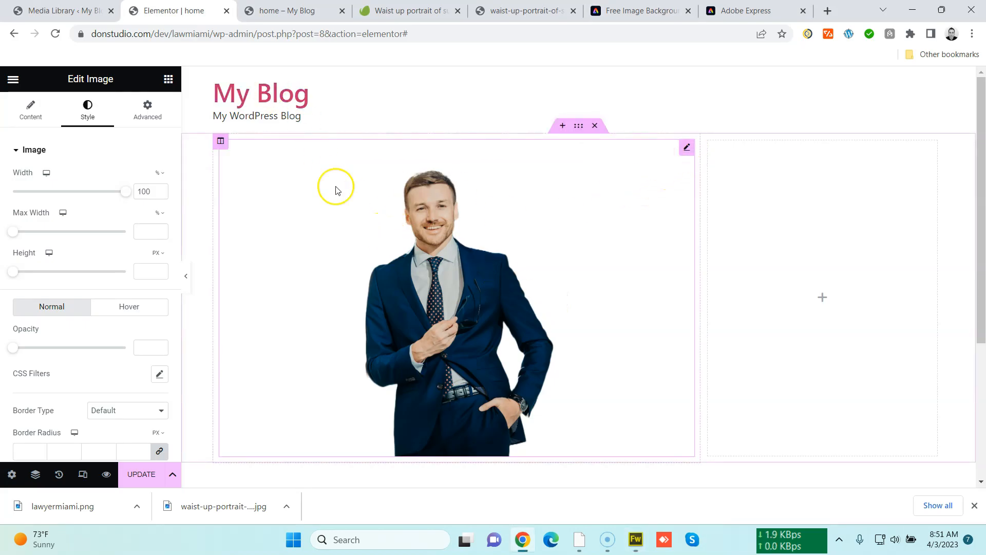
{"action": "left_click", "coordinate": [27, 106]}
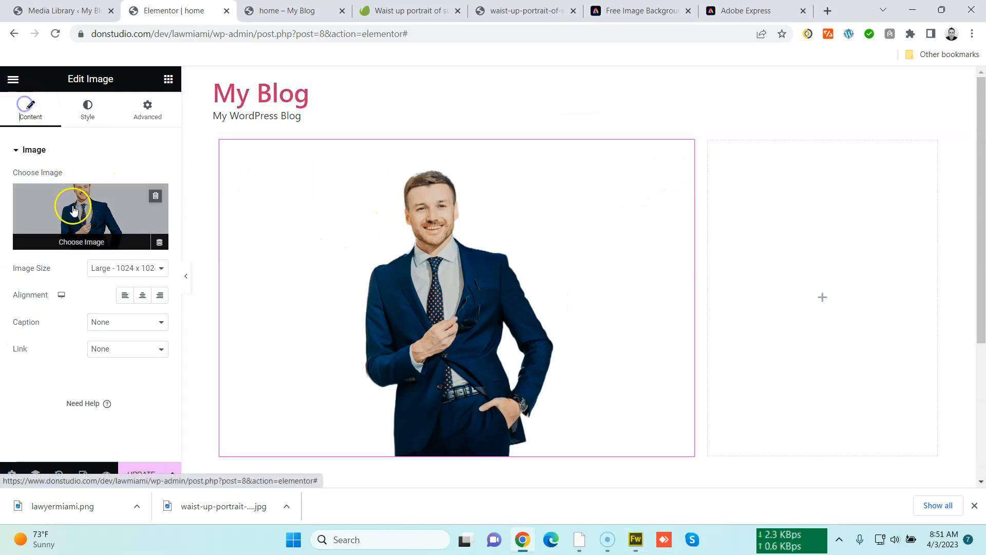
{"action": "left_click", "coordinate": [77, 205]}
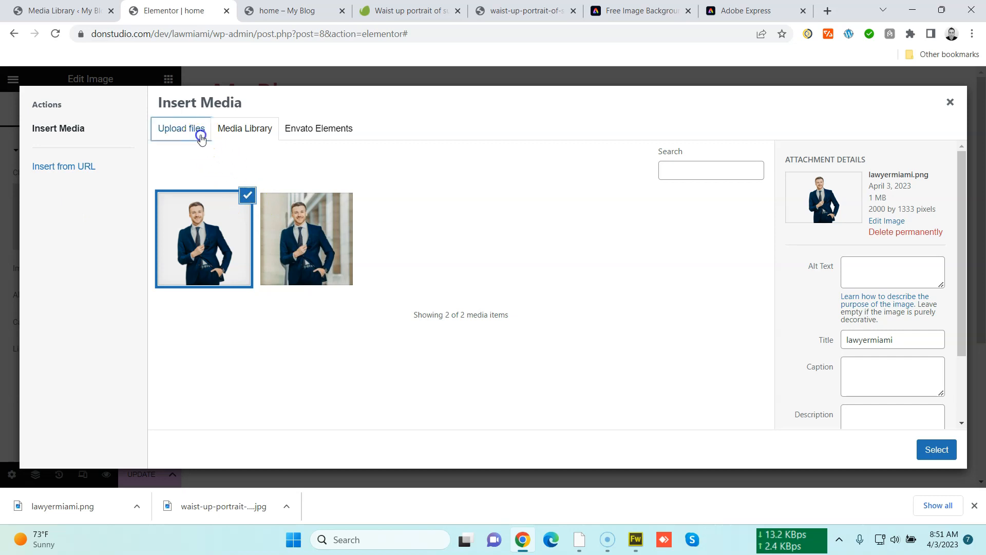
{"action": "left_click", "coordinate": [201, 138]}
{"action": "left_click", "coordinate": [521, 283]}
{"action": "left_click", "coordinate": [415, 191]}
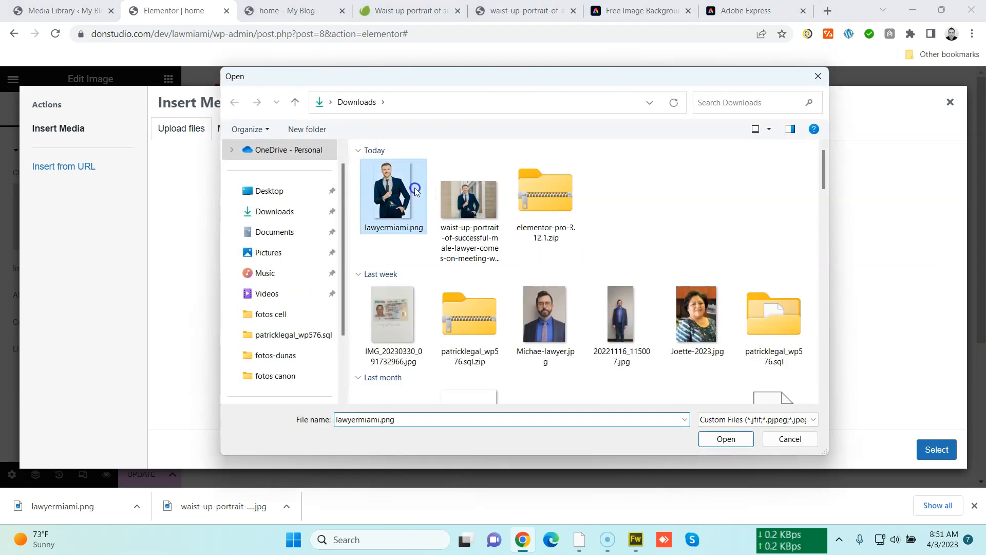
{"action": "double_click", "coordinate": [416, 192]}
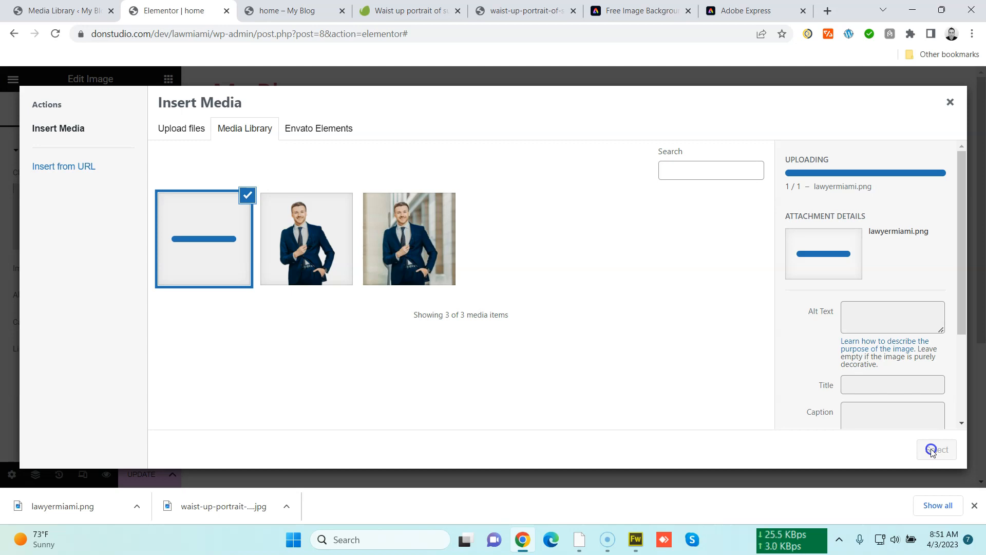
{"action": "left_click", "coordinate": [932, 450]}
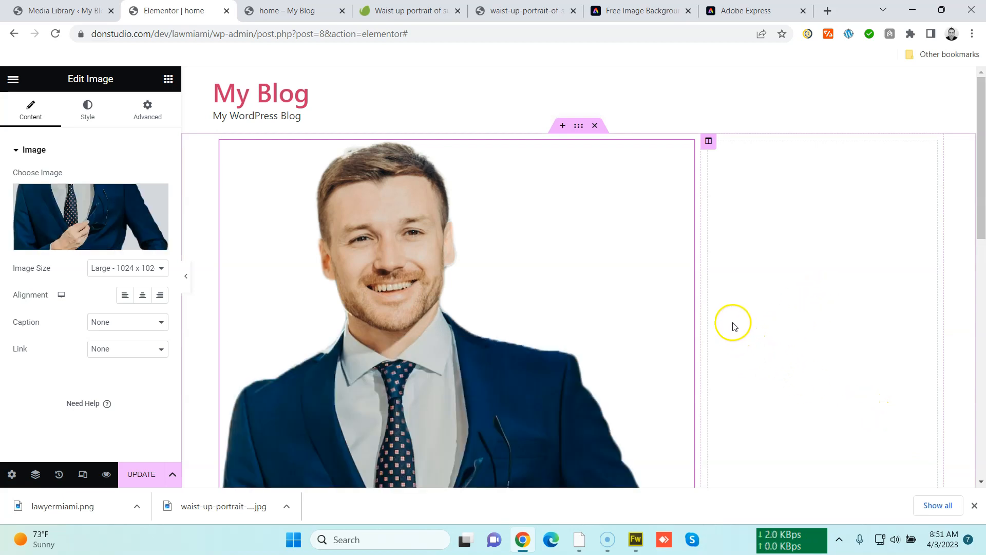
Set the image width to 63% and narrow the image's column by moving the divider between the two columns
{"action": "scroll", "coordinate": [734, 326], "scroll_direction": "down", "scroll_amount": 6}
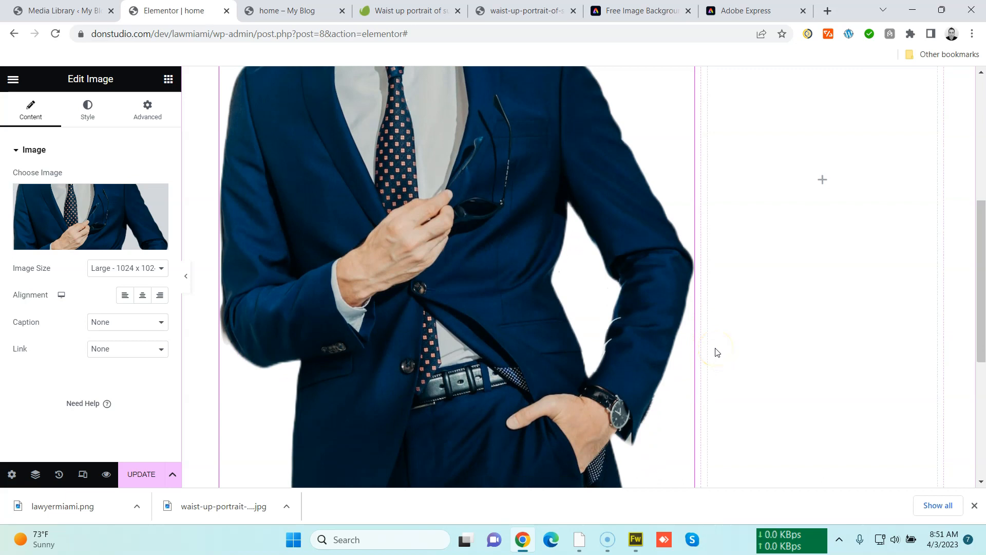
{"action": "scroll", "coordinate": [718, 352], "scroll_direction": "down", "scroll_amount": 3}
{"action": "scroll", "coordinate": [715, 347], "scroll_direction": "up", "scroll_amount": 10}
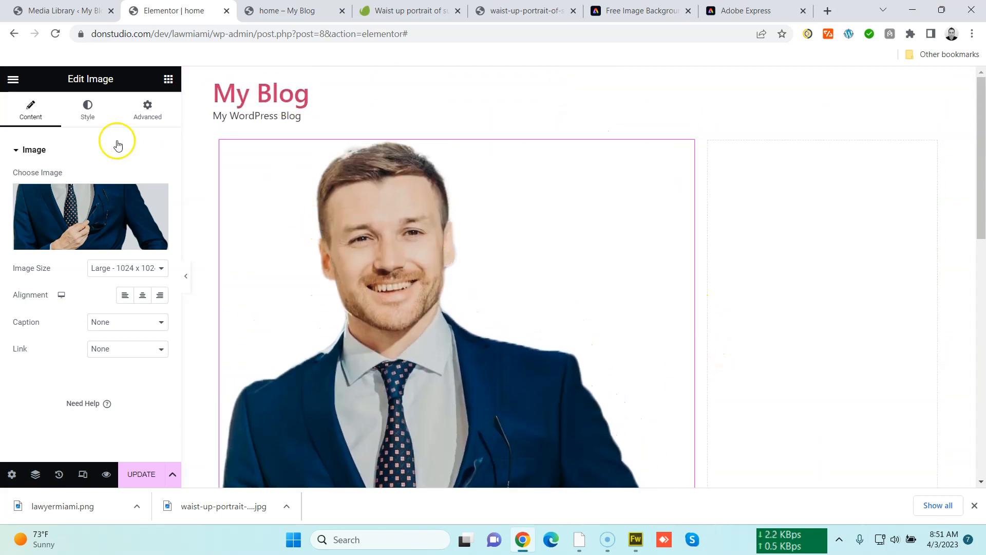
{"action": "left_click", "coordinate": [103, 115]}
{"action": "left_click_drag", "start_coordinate": [108, 192], "coordinate": [86, 201]}
{"action": "scroll", "coordinate": [262, 262], "scroll_direction": "down", "scroll_amount": 3}
{"action": "scroll", "coordinate": [262, 262], "scroll_direction": "up", "scroll_amount": 3}
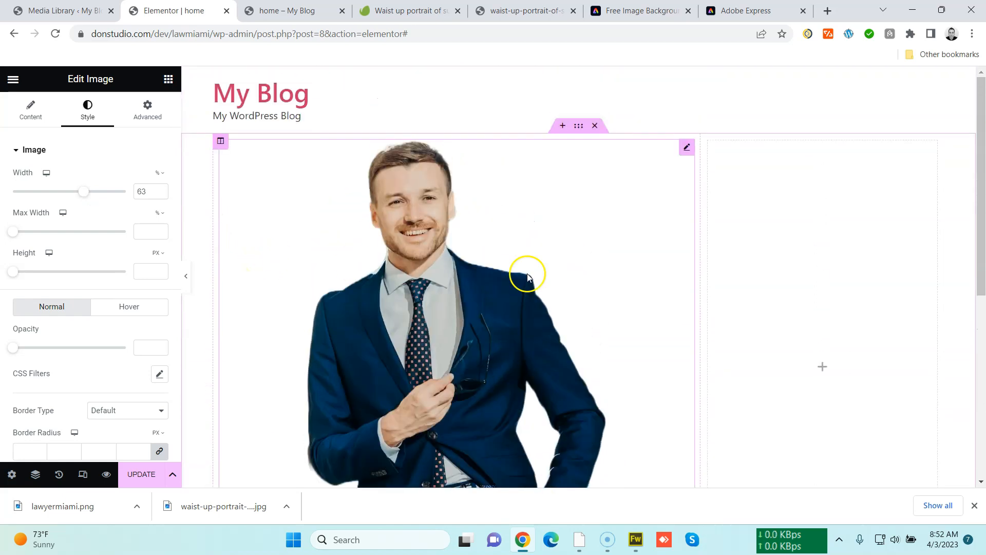
{"action": "left_click_drag", "start_coordinate": [695, 282], "coordinate": [595, 284]}
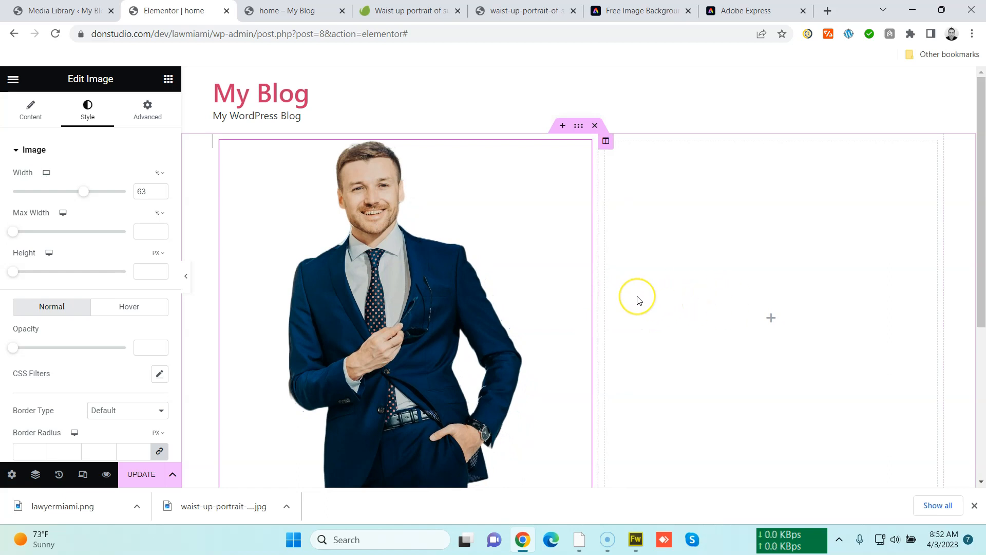
Set the section's top padding to 50 px and update the page
{"action": "left_click", "coordinate": [578, 125]}
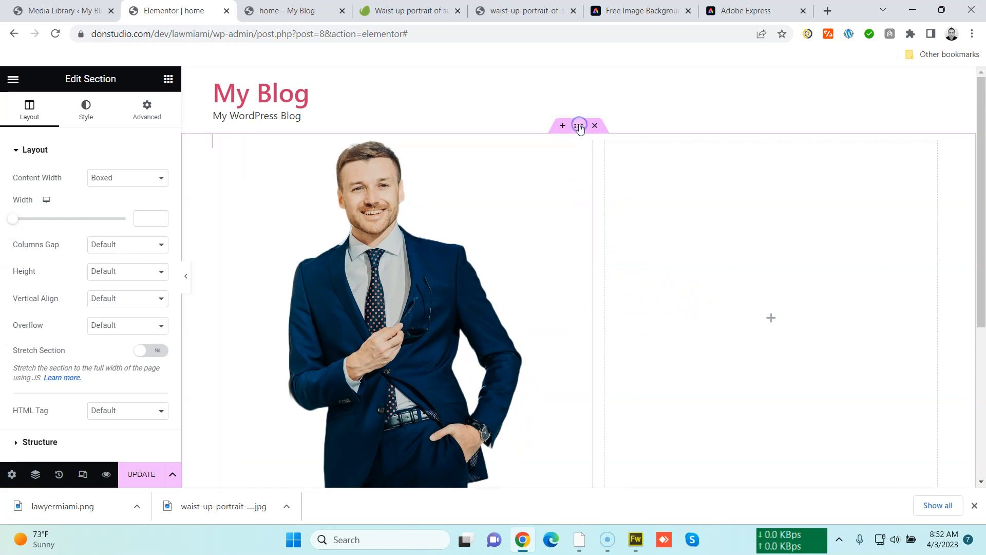
{"action": "left_click", "coordinate": [147, 106]}
{"action": "left_click", "coordinate": [159, 242]}
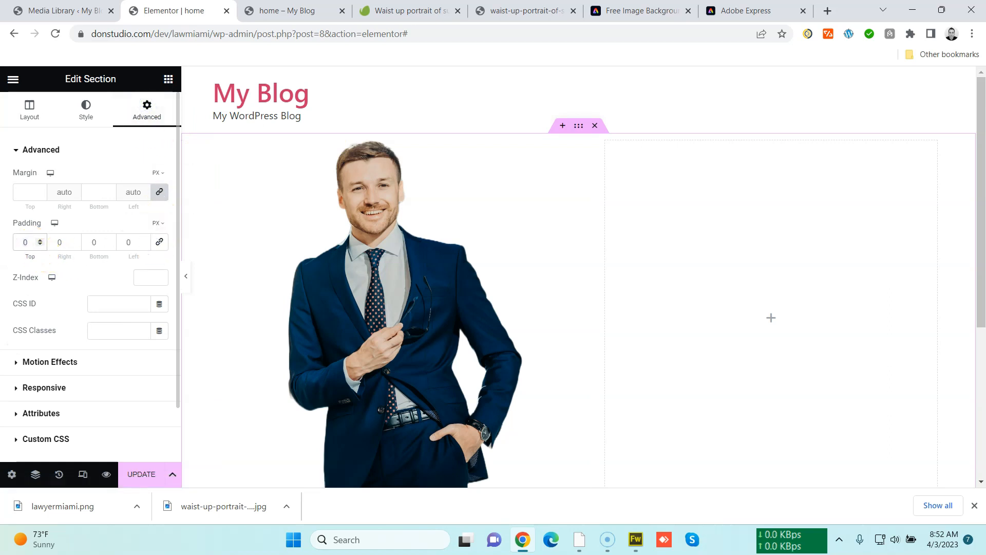
{"action": "type", "text": "50"}
{"action": "left_click", "coordinate": [83, 243]}
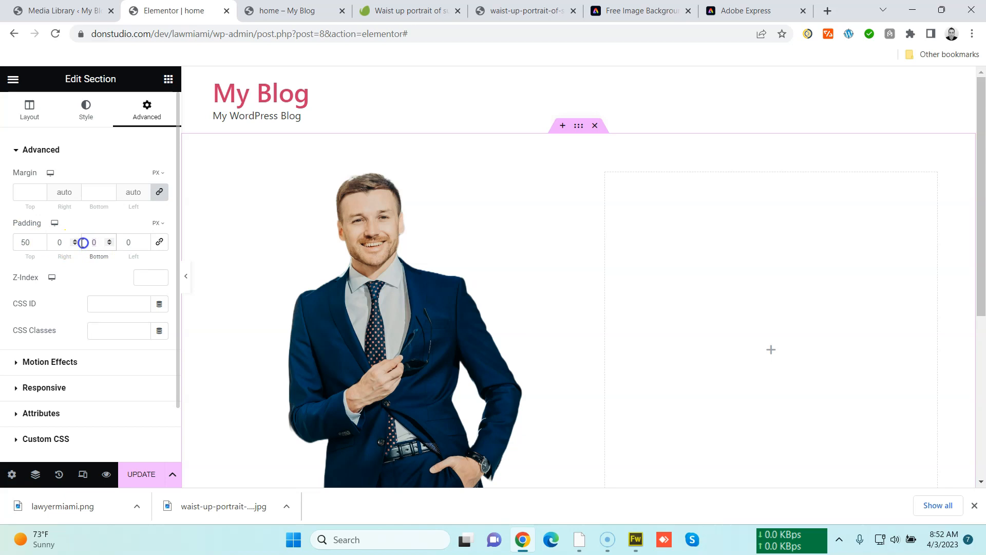
{"action": "type", "text": "50"}
{"action": "scroll", "coordinate": [267, 304], "scroll_direction": "down", "scroll_amount": 5}
{"action": "scroll", "coordinate": [195, 279], "scroll_direction": "up", "scroll_amount": 5}
{"action": "left_click", "coordinate": [135, 473]}
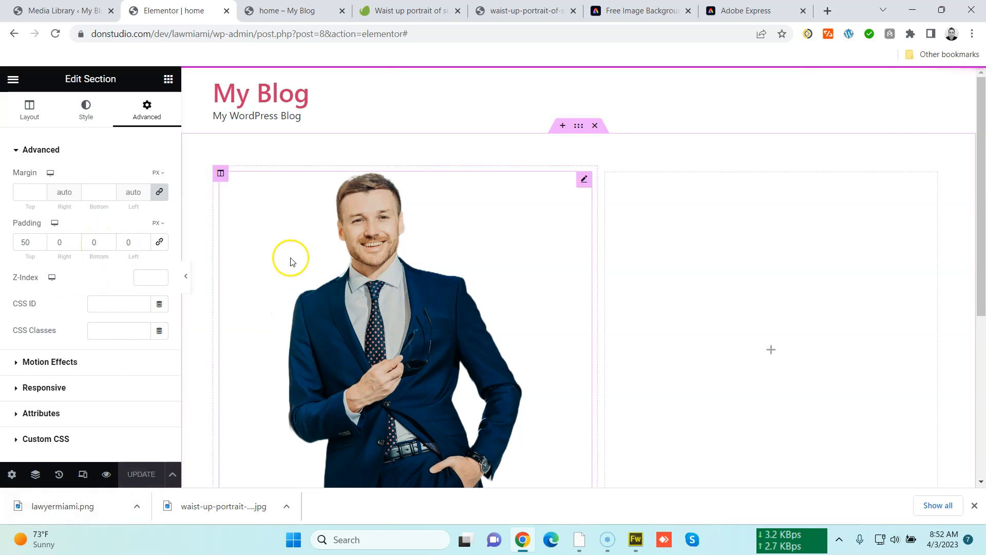
Open the section's classic background image picker and search Envato Elements for law office
{"action": "scroll", "coordinate": [288, 254], "scroll_direction": "down", "scroll_amount": 5}
{"action": "scroll", "coordinate": [482, 304], "scroll_direction": "up", "scroll_amount": 5}
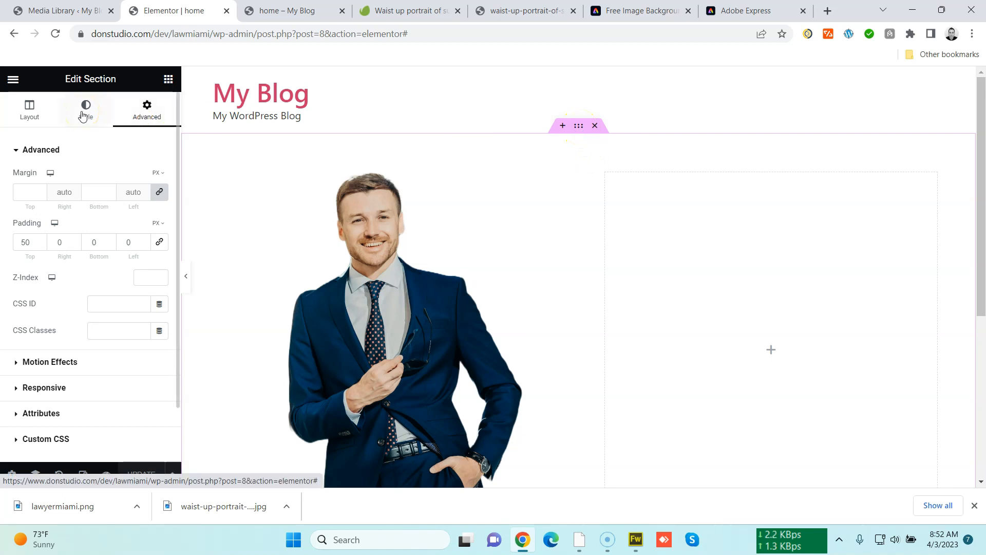
{"action": "left_click", "coordinate": [583, 126]}
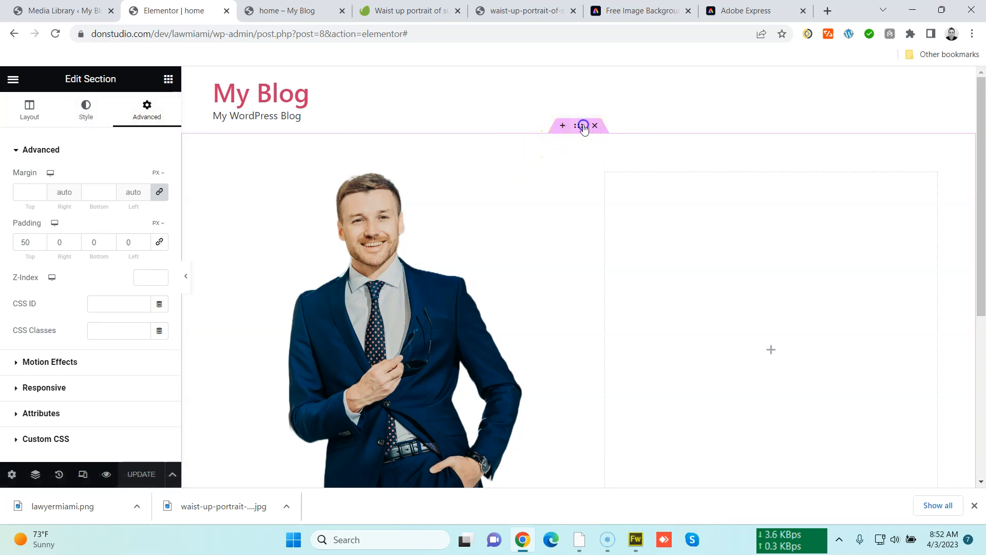
{"action": "left_click", "coordinate": [89, 114]}
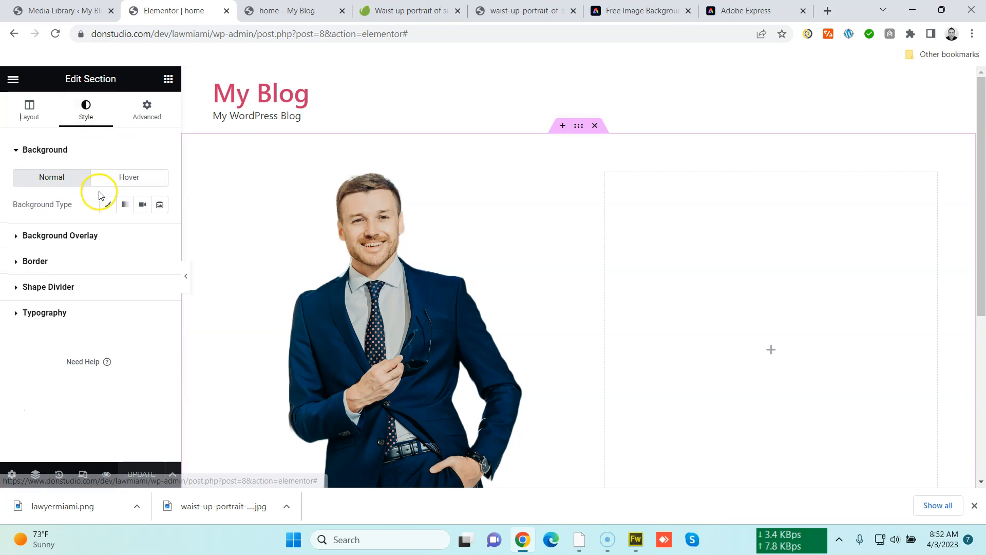
{"action": "left_click", "coordinate": [102, 205]}
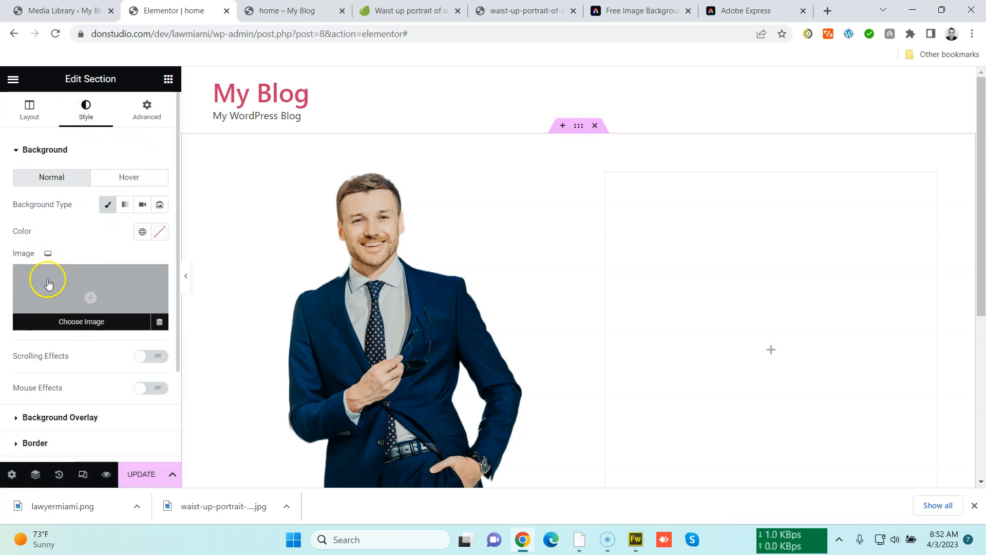
{"action": "left_click", "coordinate": [77, 287]}
{"action": "left_click", "coordinate": [321, 129]}
{"action": "left_click", "coordinate": [323, 165]}
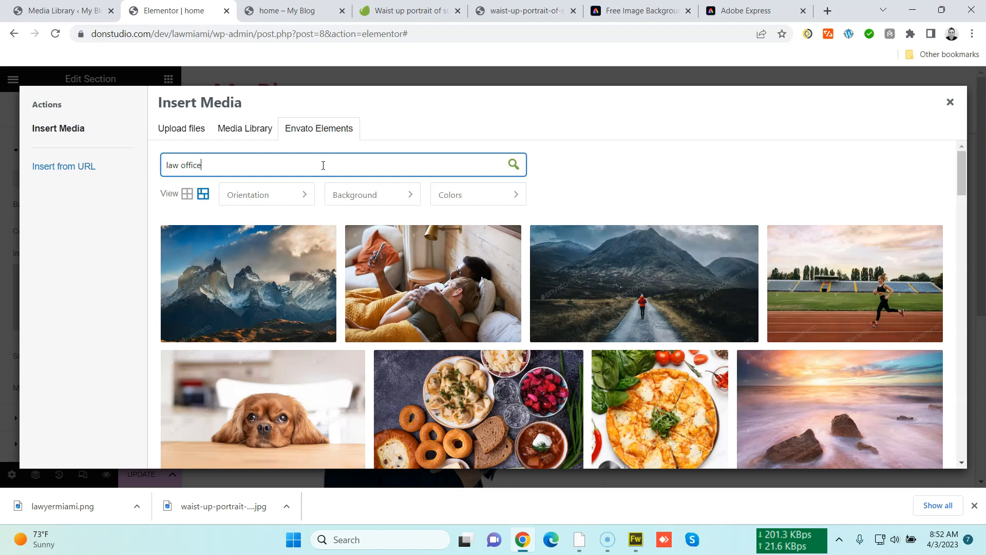
{"action": "type", "text": "law office"}
{"action": "key", "text": "Return"}
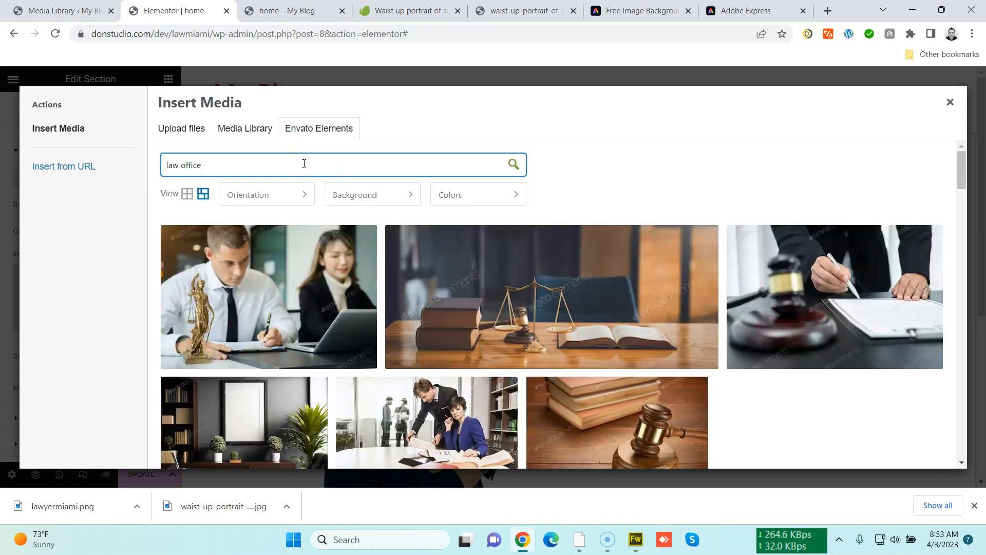
Import the Lady Justice statue in law office photo and use it as the section background image
{"action": "left_click", "coordinate": [304, 194]}
{"action": "scroll", "coordinate": [297, 220], "scroll_direction": "down", "scroll_amount": 5}
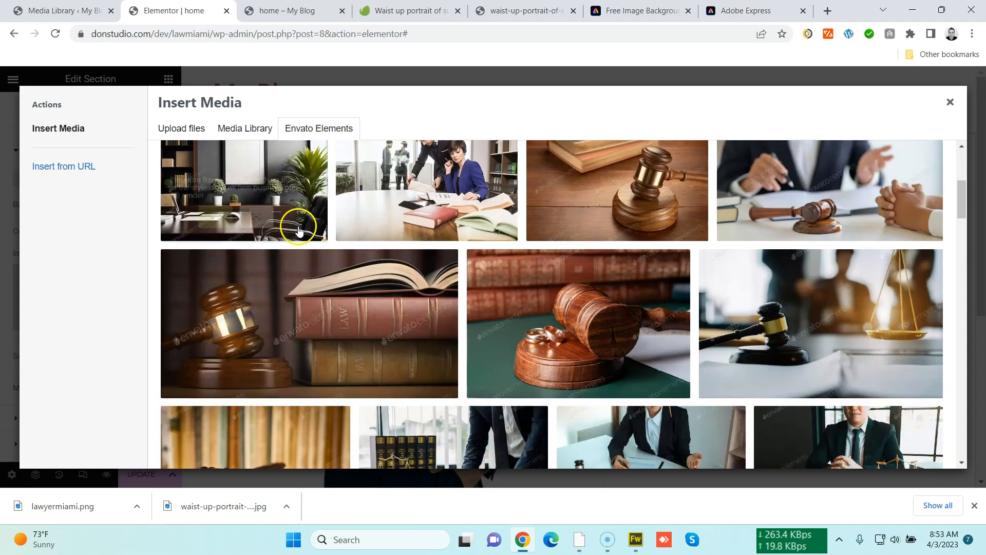
{"action": "scroll", "coordinate": [297, 220], "scroll_direction": "down", "scroll_amount": 5}
{"action": "scroll", "coordinate": [293, 260], "scroll_direction": "down", "scroll_amount": 8}
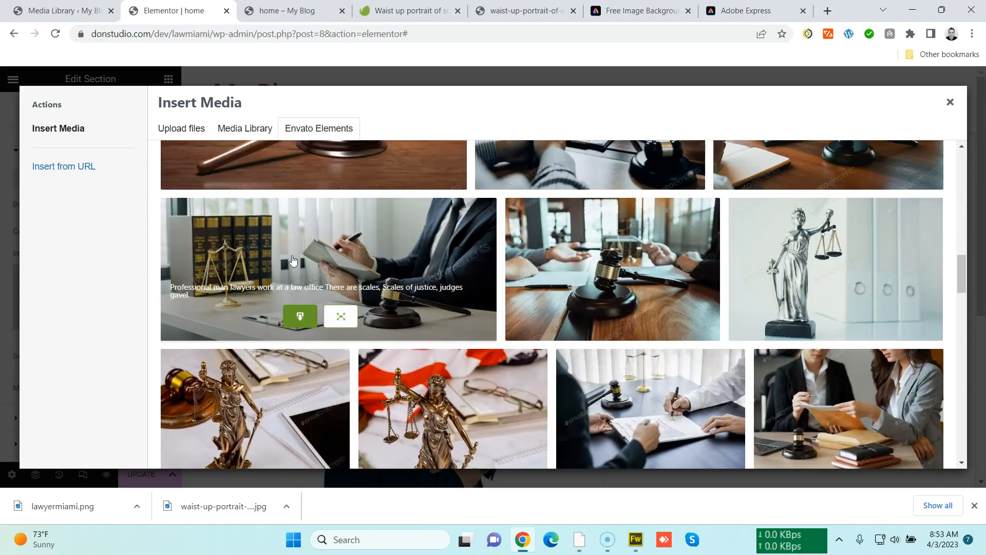
{"action": "mouse_move", "coordinate": [837, 289]}
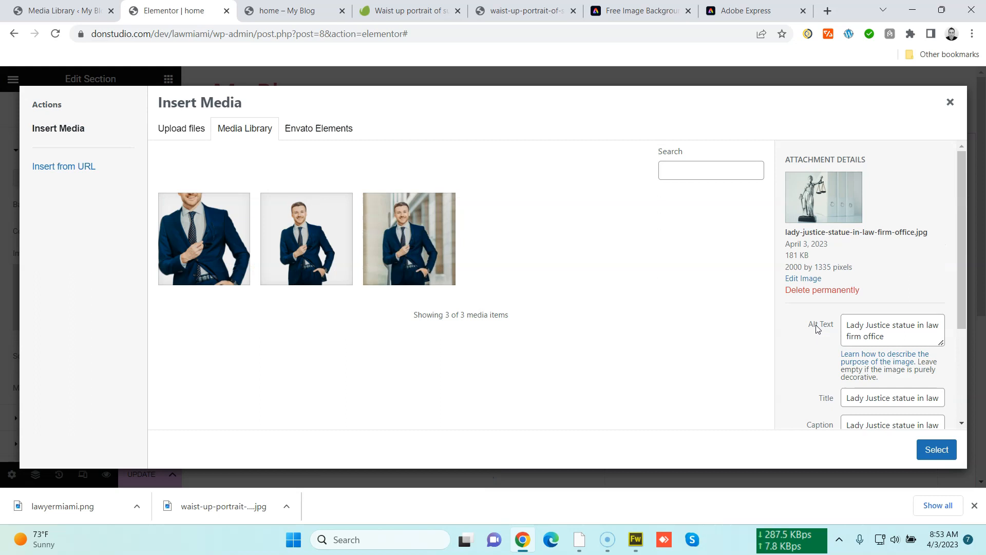
{"action": "left_click", "coordinate": [933, 451]}
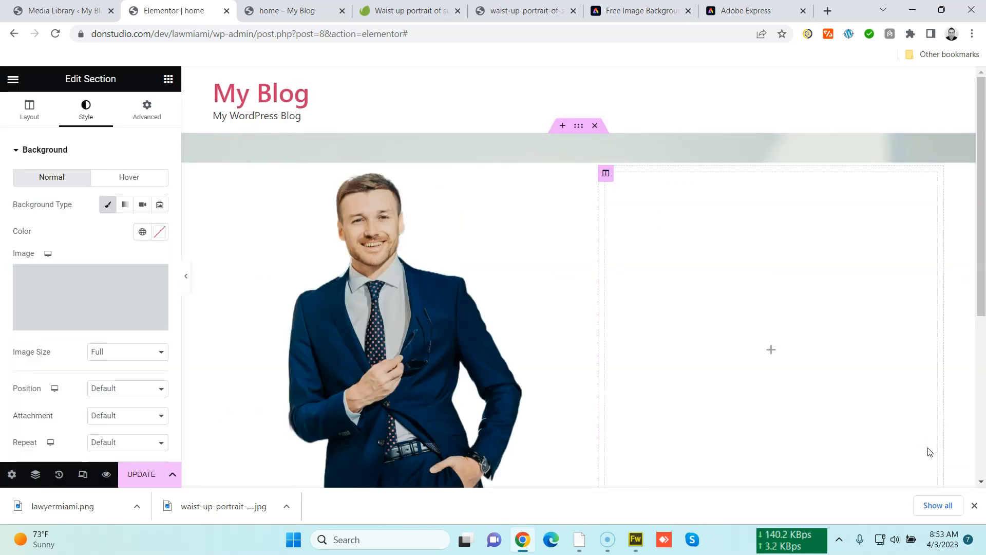
Set the background image's display size to Cover and its repeat to No-repeat
{"action": "scroll", "coordinate": [667, 387], "scroll_direction": "down", "scroll_amount": 5}
{"action": "scroll", "coordinate": [635, 386], "scroll_direction": "up", "scroll_amount": 5}
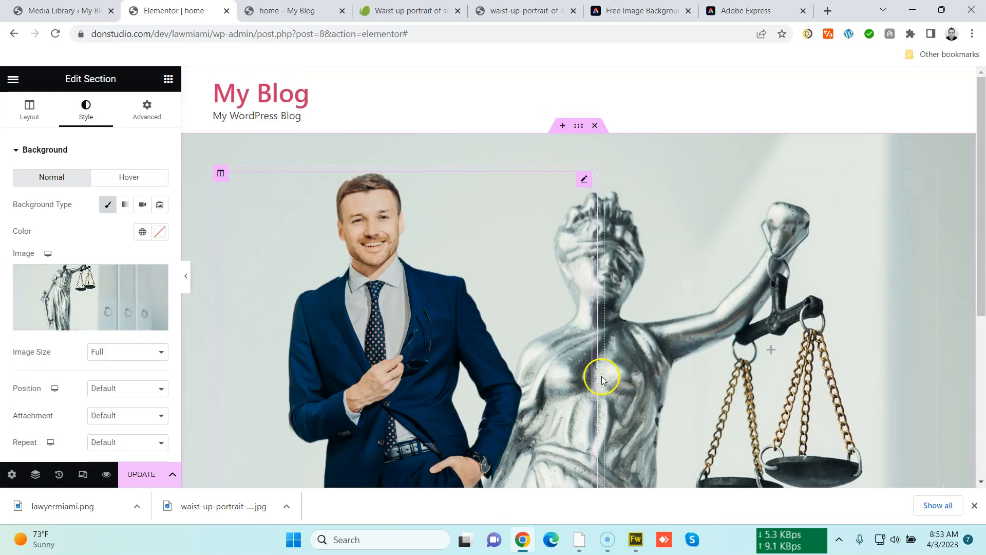
{"action": "scroll", "coordinate": [110, 395], "scroll_direction": "down", "scroll_amount": 3}
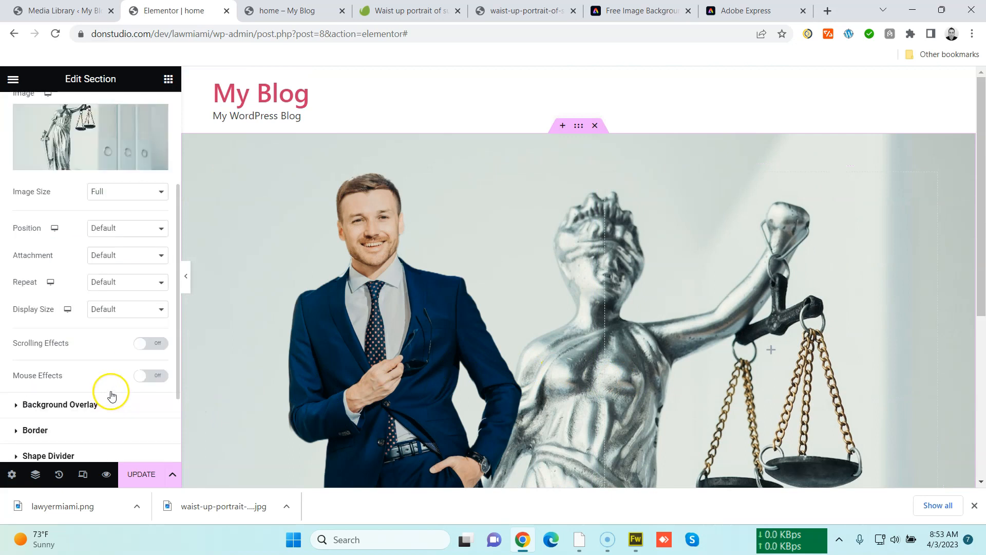
{"action": "left_click", "coordinate": [102, 316]}
{"action": "left_click", "coordinate": [102, 341]}
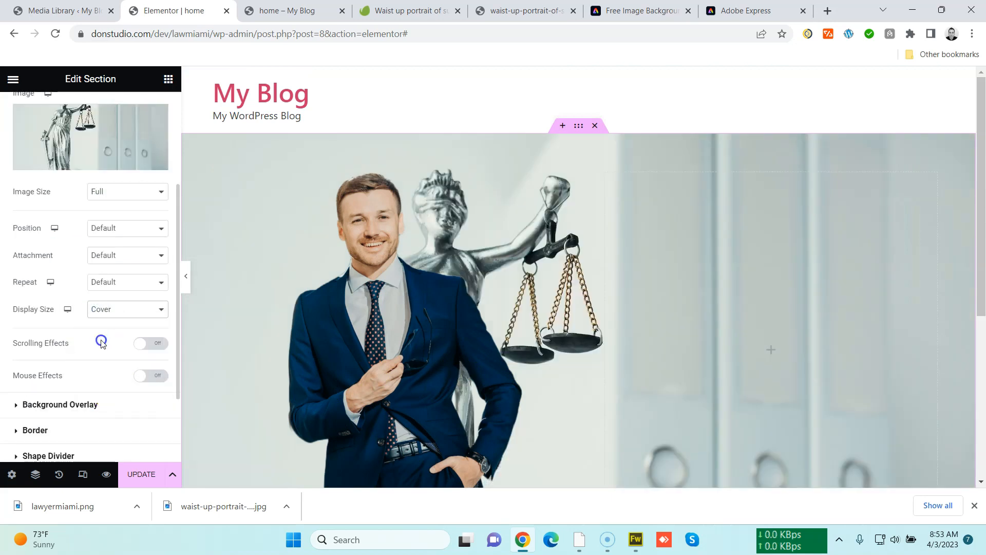
{"action": "left_click", "coordinate": [117, 282]}
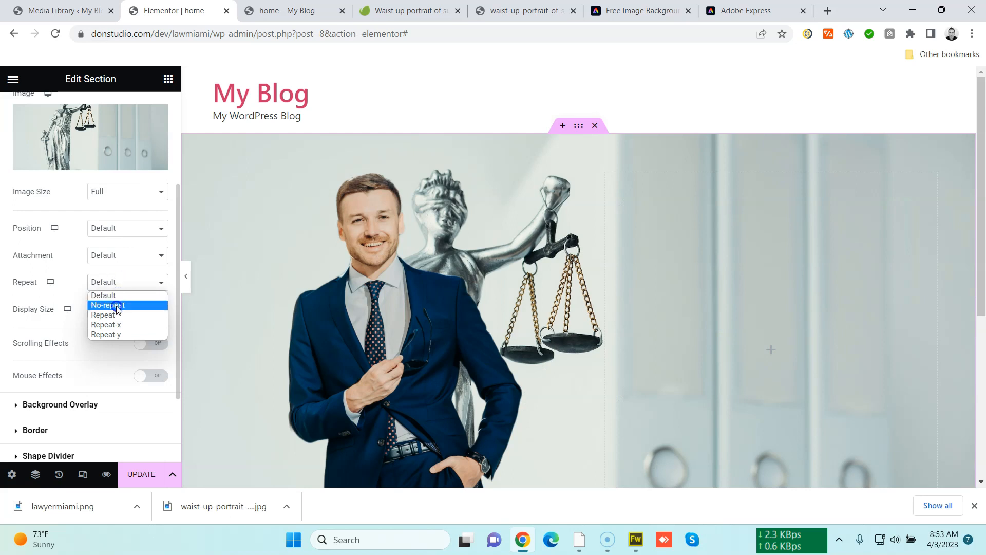
{"action": "left_click", "coordinate": [108, 302]}
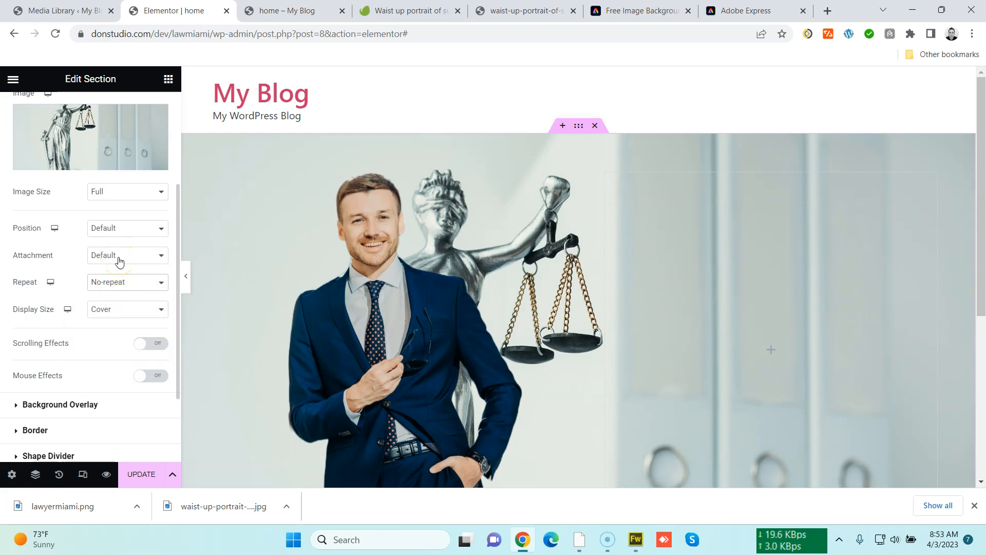
Add a classic white background overlay to the section with opacity 0.88
{"action": "left_click", "coordinate": [99, 404]}
{"action": "left_click", "coordinate": [142, 229]}
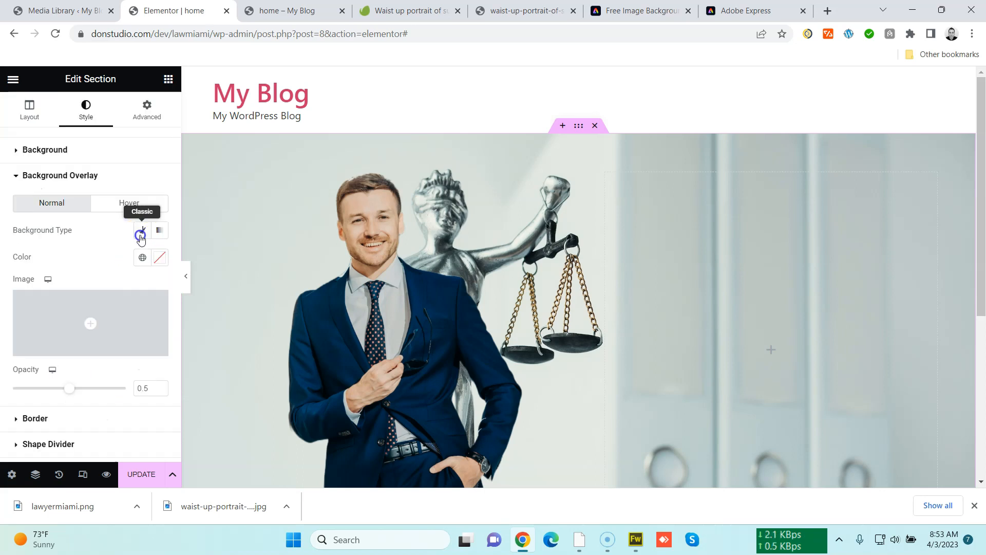
{"action": "left_click", "coordinate": [160, 257]}
{"action": "left_click", "coordinate": [85, 303]}
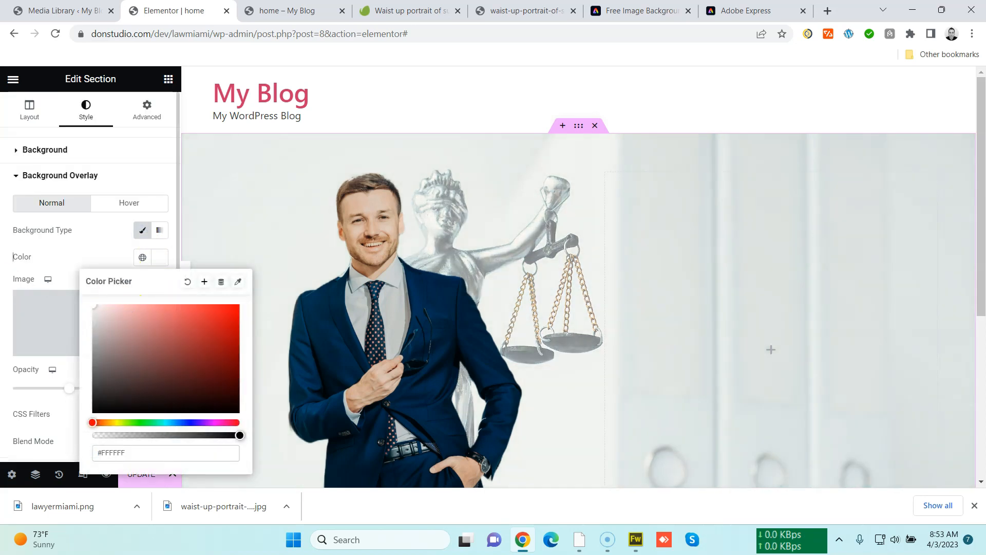
{"action": "left_click", "coordinate": [71, 265]}
{"action": "left_click_drag", "start_coordinate": [70, 388], "coordinate": [112, 391]}
{"action": "scroll", "coordinate": [364, 359], "scroll_direction": "down", "scroll_amount": 4}
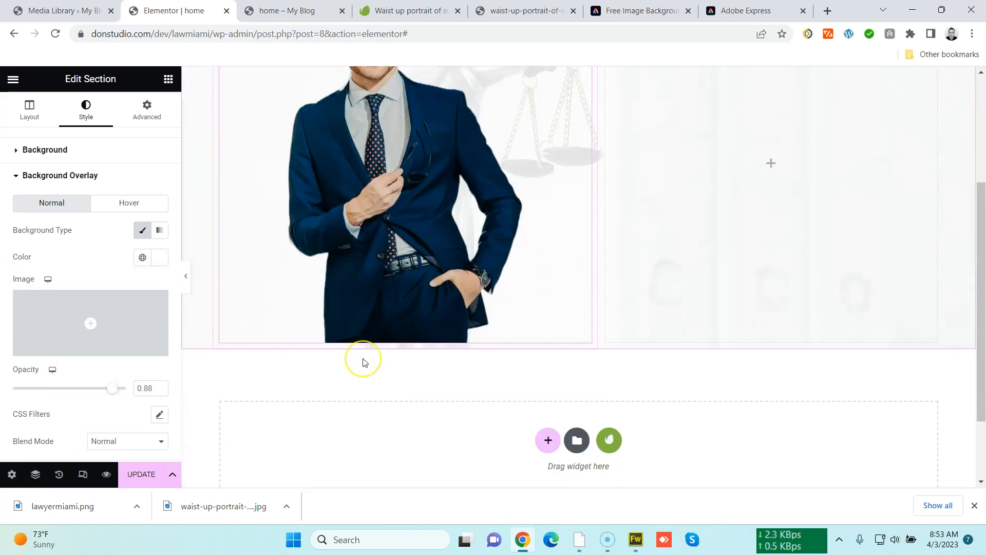
{"action": "scroll", "coordinate": [367, 361], "scroll_direction": "up", "scroll_amount": 4}
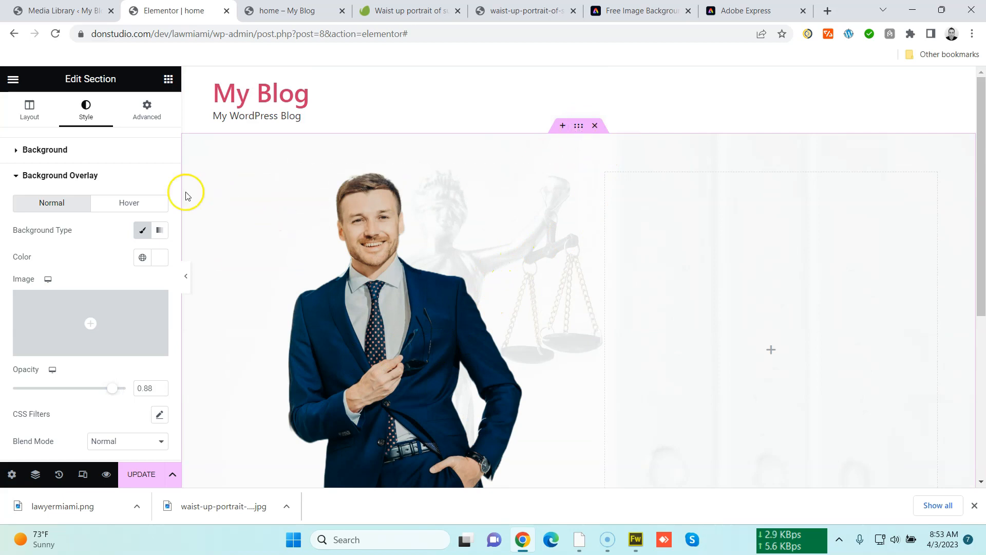
{"action": "mouse_move", "coordinate": [102, 322]}
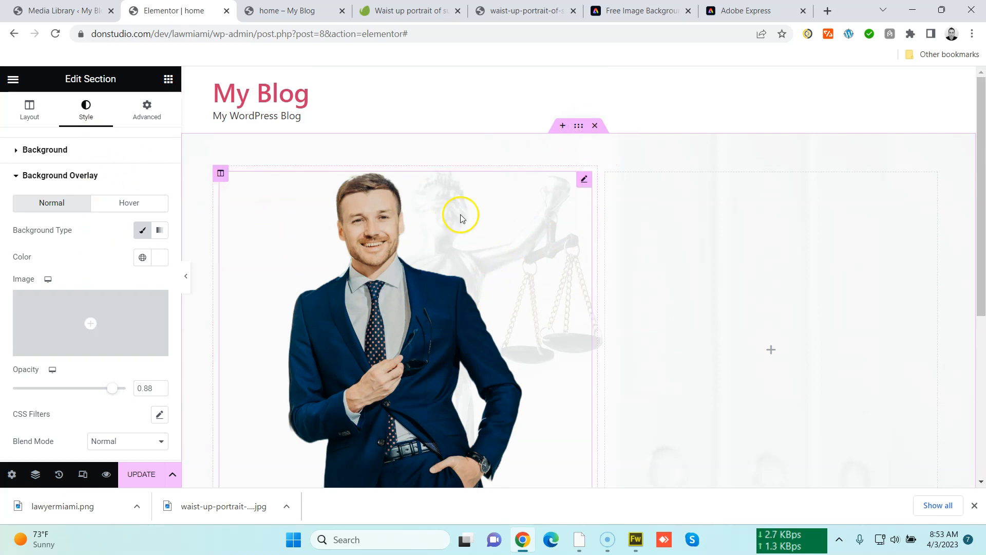
{"action": "left_click", "coordinate": [79, 150]}
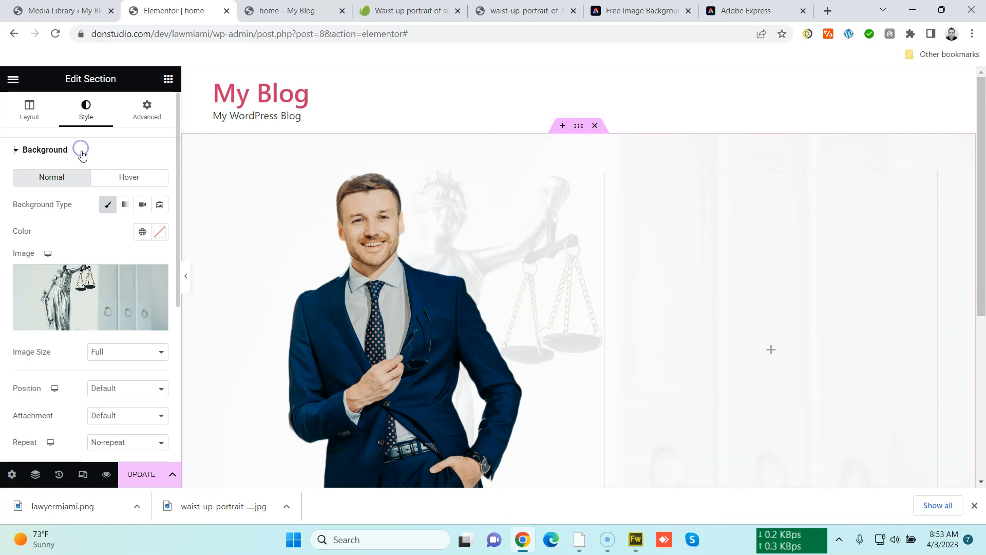
Replace the section background with the Envato Elements photo of lawyer's hands on a desk beside scales and a gavel
{"action": "left_click", "coordinate": [111, 281]}
{"action": "left_click", "coordinate": [293, 128]}
{"action": "left_click", "coordinate": [326, 163]}
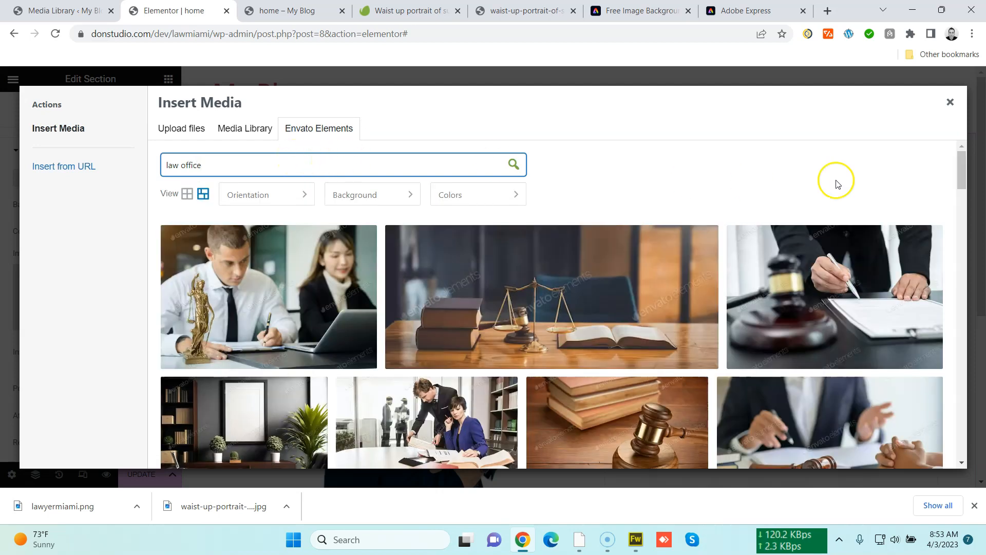
{"action": "left_click_drag", "start_coordinate": [959, 156], "coordinate": [957, 300]}
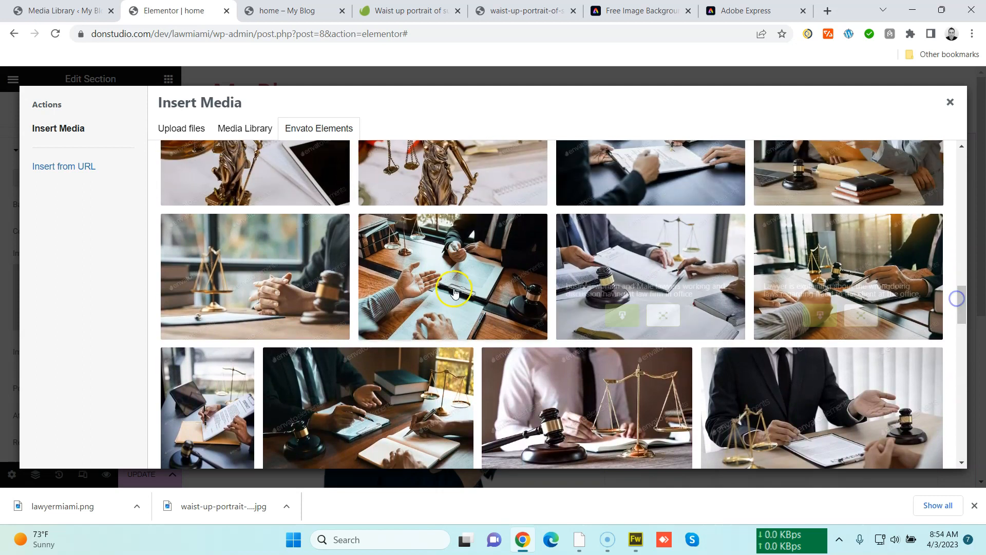
{"action": "left_click", "coordinate": [228, 315]}
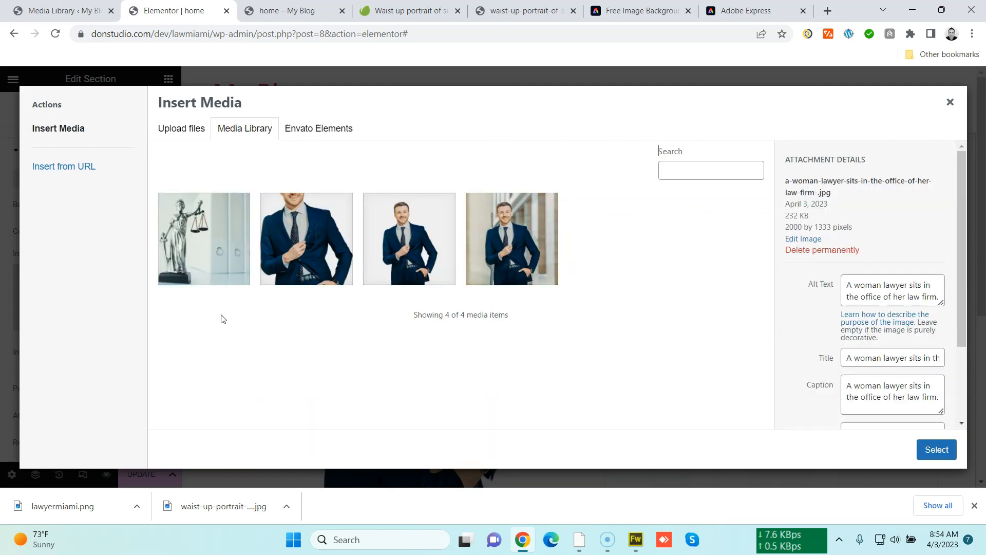
{"action": "left_click", "coordinate": [917, 450]}
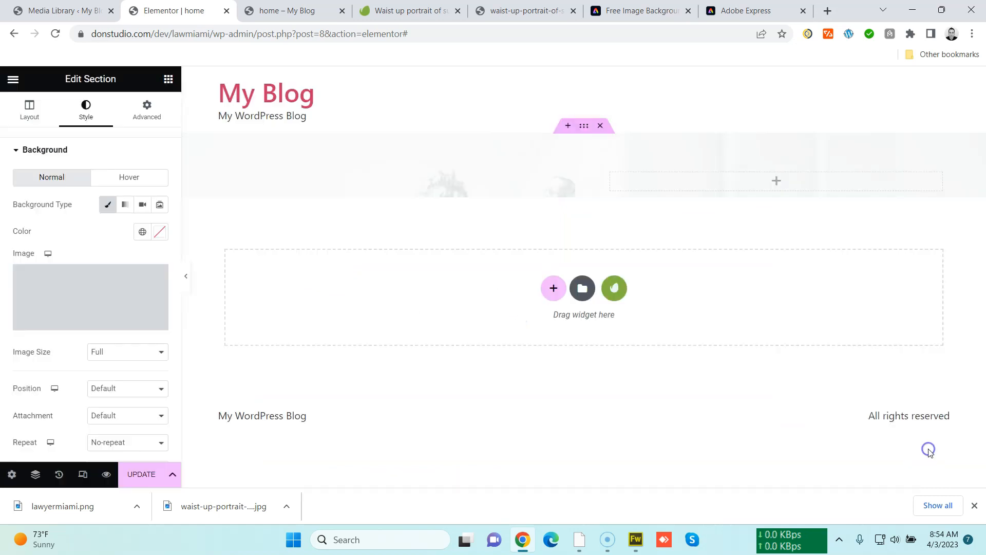
Scroll over the canvas to examine the new background behind the lawyer photo
{"action": "scroll", "coordinate": [790, 393], "scroll_direction": "down", "scroll_amount": 3}
{"action": "scroll", "coordinate": [789, 393], "scroll_direction": "up", "scroll_amount": 4}
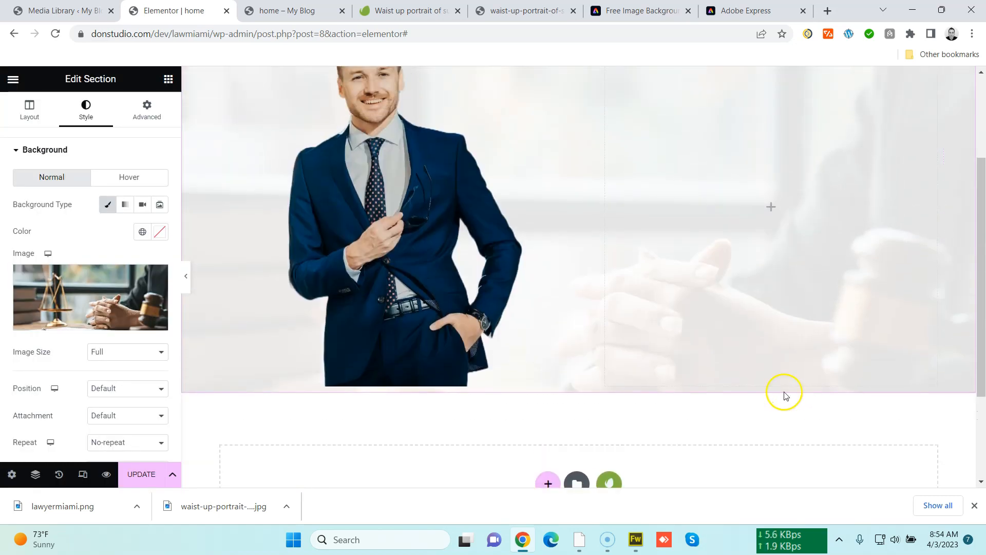
{"action": "scroll", "coordinate": [619, 385], "scroll_direction": "down", "scroll_amount": 1}
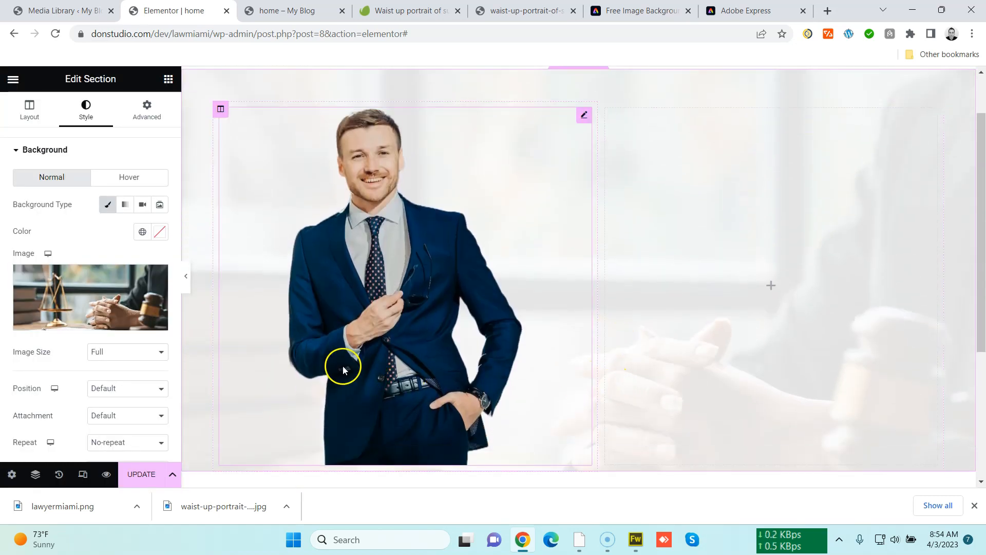
{"action": "scroll", "coordinate": [270, 354], "scroll_direction": "up", "scroll_amount": 2}
{"action": "scroll", "coordinate": [548, 398], "scroll_direction": "down", "scroll_amount": 4}
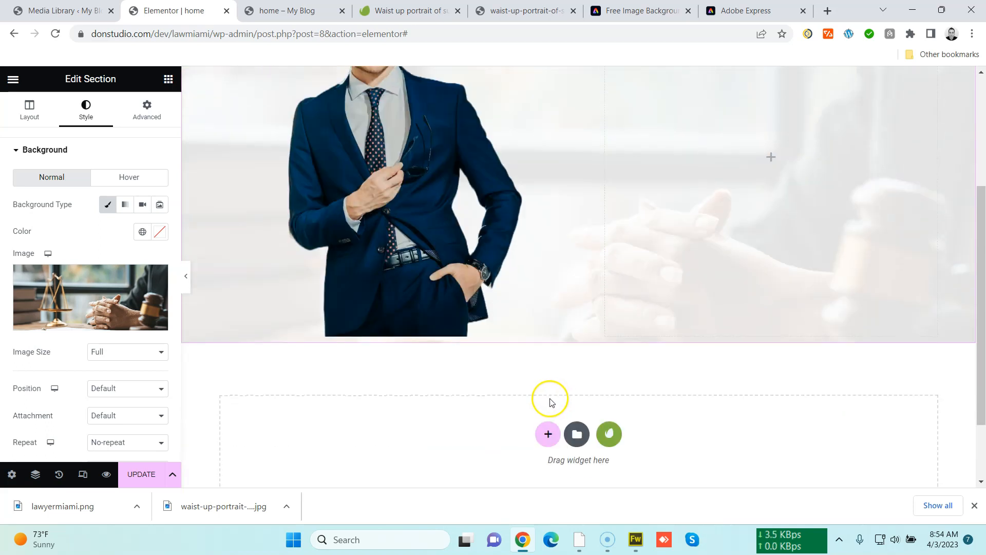
{"action": "scroll", "coordinate": [548, 399], "scroll_direction": "up", "scroll_amount": 2}
Set the background image position to Center Center and update the page
{"action": "scroll", "coordinate": [132, 373], "scroll_direction": "down", "scroll_amount": 5}
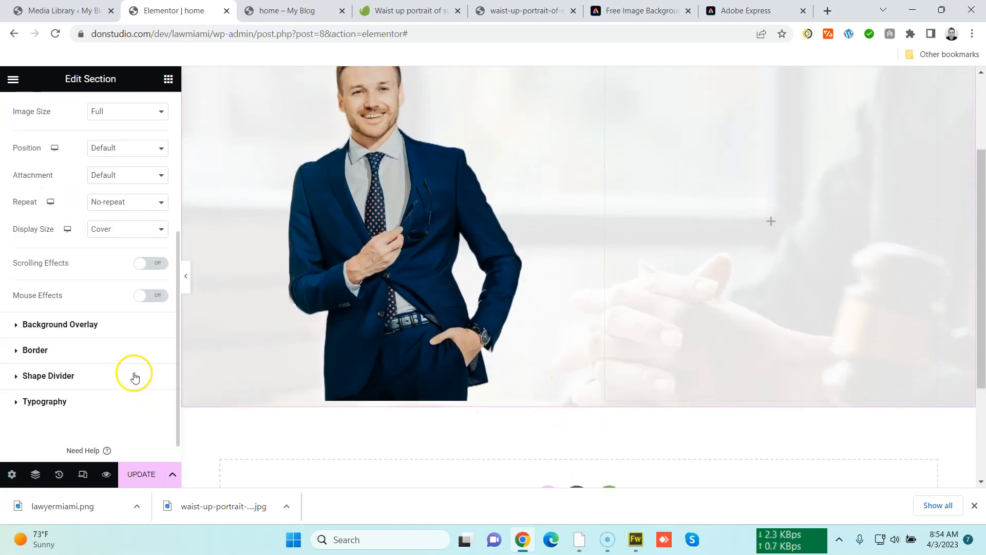
{"action": "scroll", "coordinate": [132, 374], "scroll_direction": "up", "scroll_amount": 2}
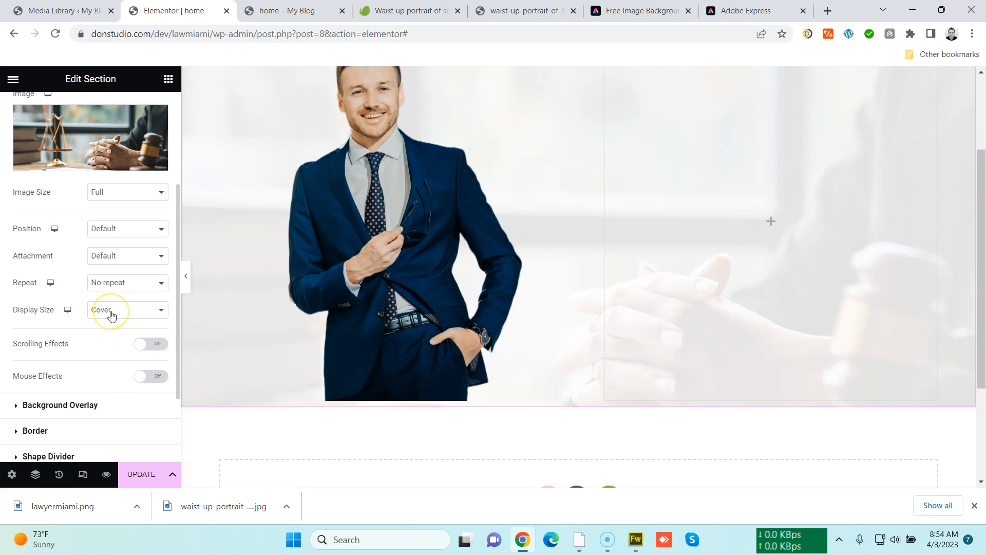
{"action": "left_click", "coordinate": [124, 229]}
{"action": "left_click", "coordinate": [124, 251]}
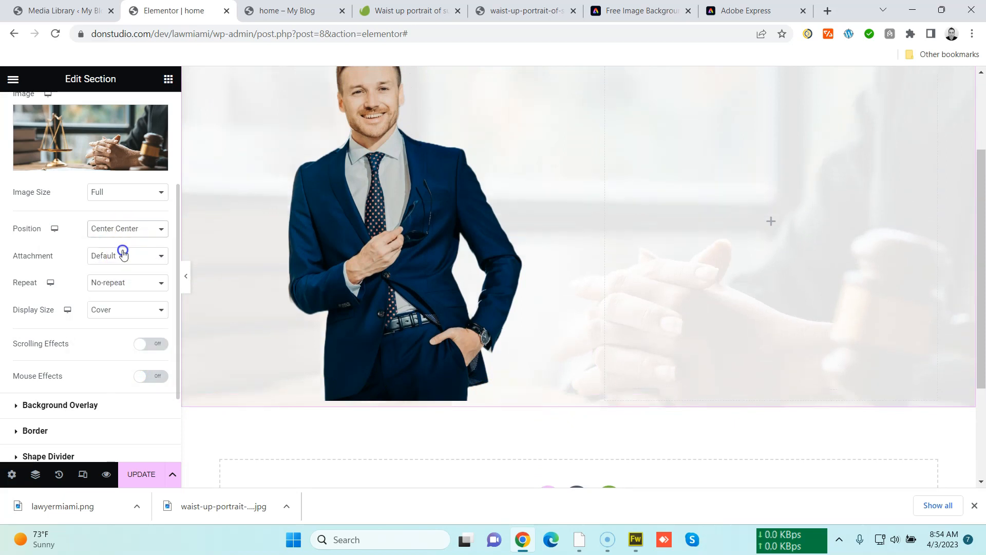
{"action": "scroll", "coordinate": [488, 349], "scroll_direction": "up", "scroll_amount": 3}
{"action": "scroll", "coordinate": [489, 352], "scroll_direction": "down", "scroll_amount": 4}
{"action": "scroll", "coordinate": [488, 352], "scroll_direction": "up", "scroll_amount": 3}
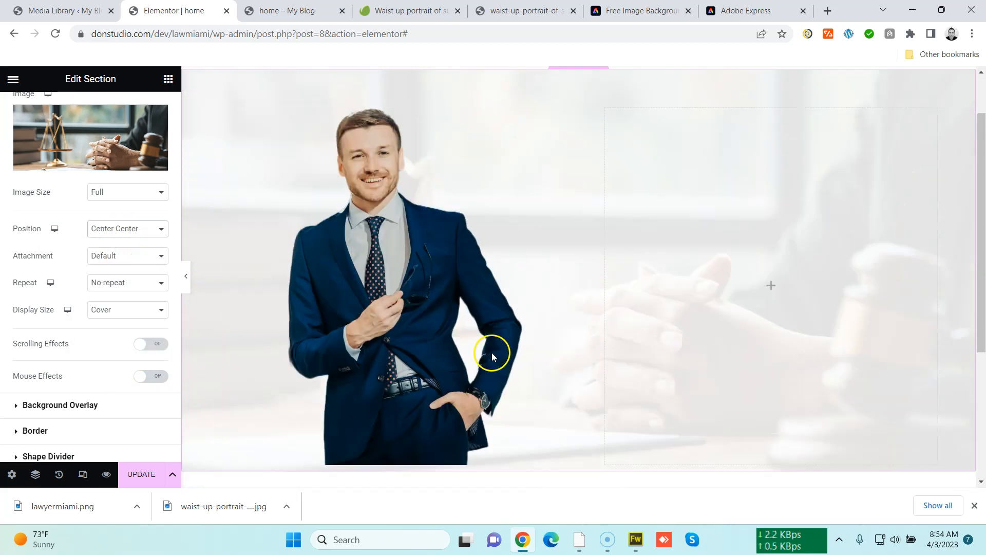
{"action": "scroll", "coordinate": [575, 374], "scroll_direction": "up", "scroll_amount": 1}
{"action": "left_click", "coordinate": [138, 473]}
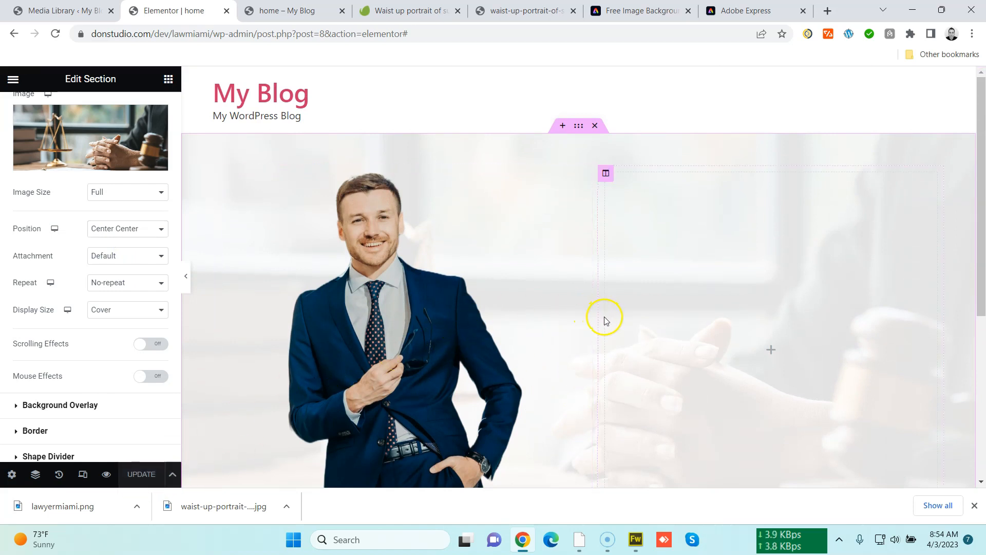
Narrow the lawyer photo's column slightly and add a Heading widget to the right column
{"action": "left_click_drag", "start_coordinate": [597, 321], "coordinate": [586, 324]}
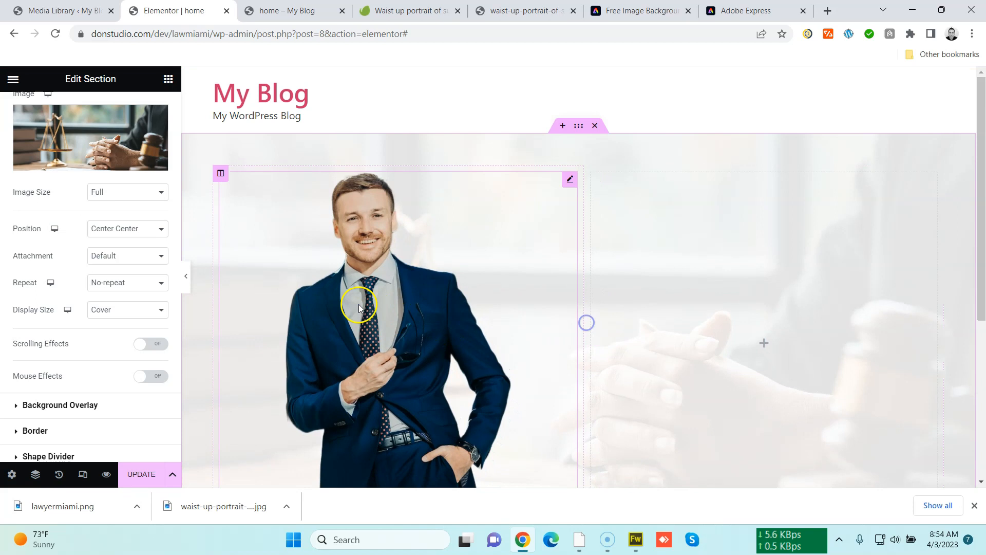
{"action": "left_click", "coordinate": [167, 79]}
{"action": "left_click_drag", "start_coordinate": [107, 236], "coordinate": [745, 351]}
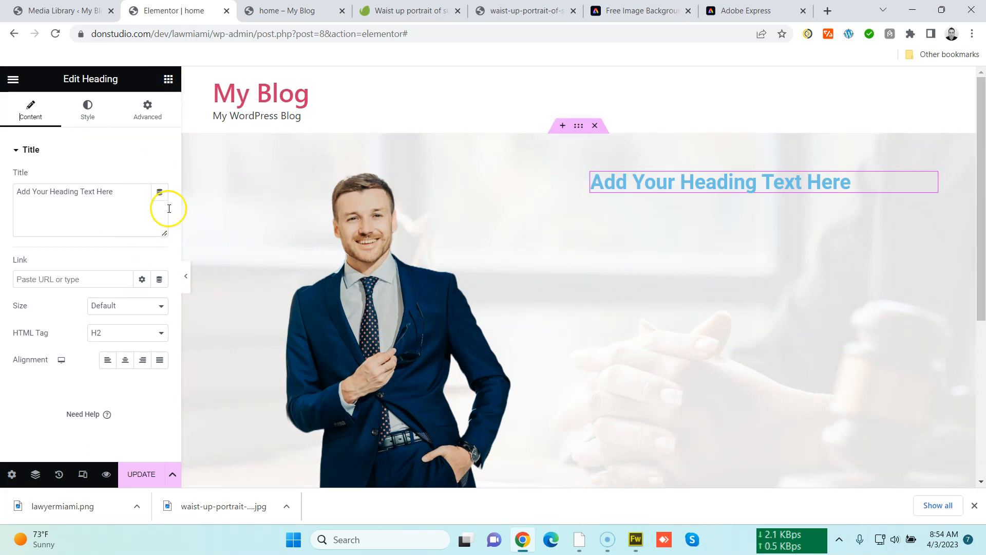
Set the heading's HTML tag to H1 and its title to Law Office In Miami
{"action": "left_click", "coordinate": [125, 333]}
{"action": "left_click", "coordinate": [122, 346]}
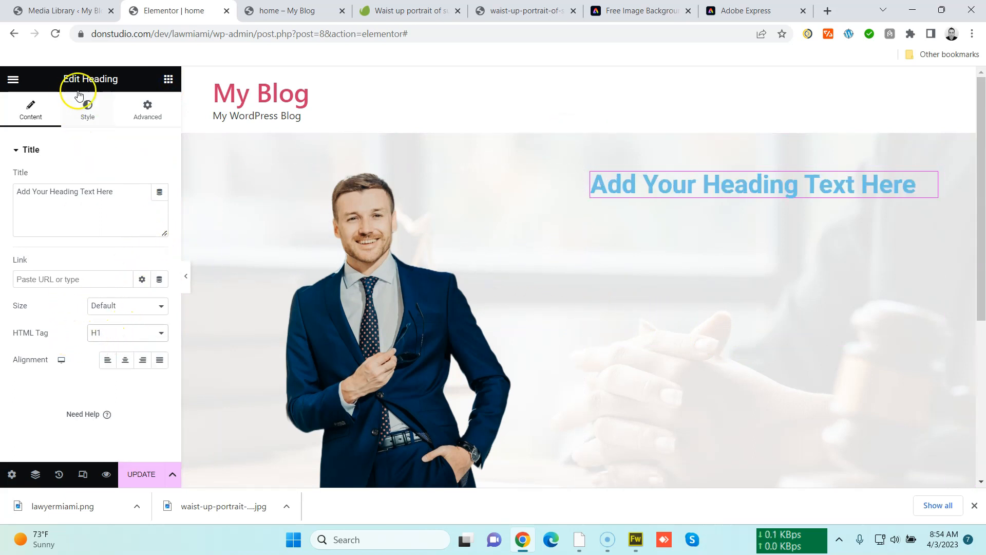
{"action": "left_click", "coordinate": [108, 219]}
{"action": "key", "text": "ctrl+a"}
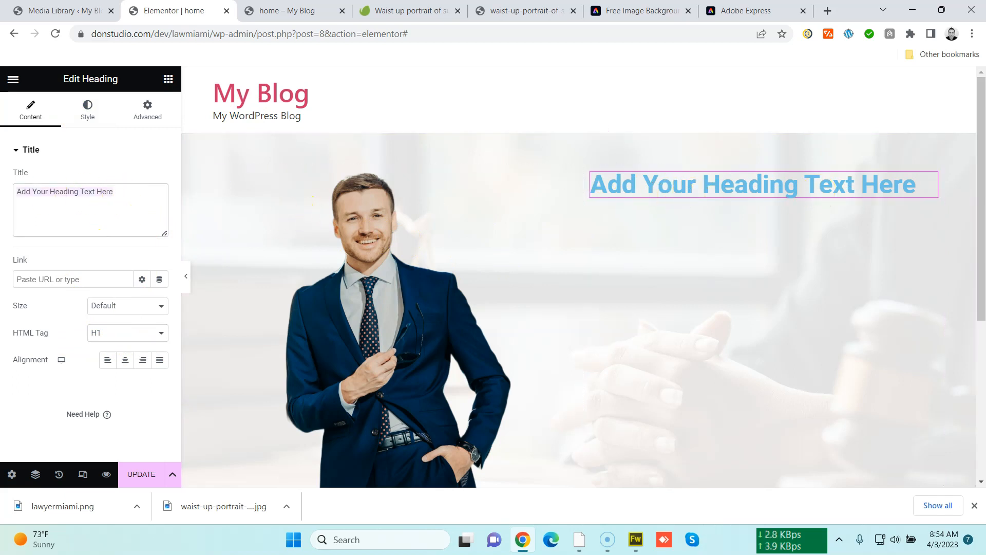
{"action": "type", "text": "Law Office In Miami"}
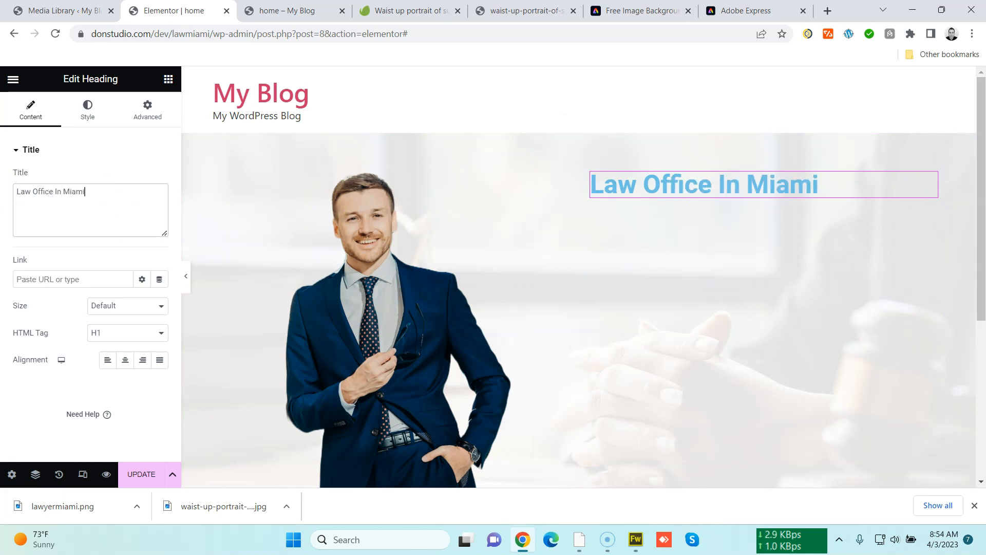
Deselect the heading and update the page to save it
{"action": "left_click", "coordinate": [644, 194]}
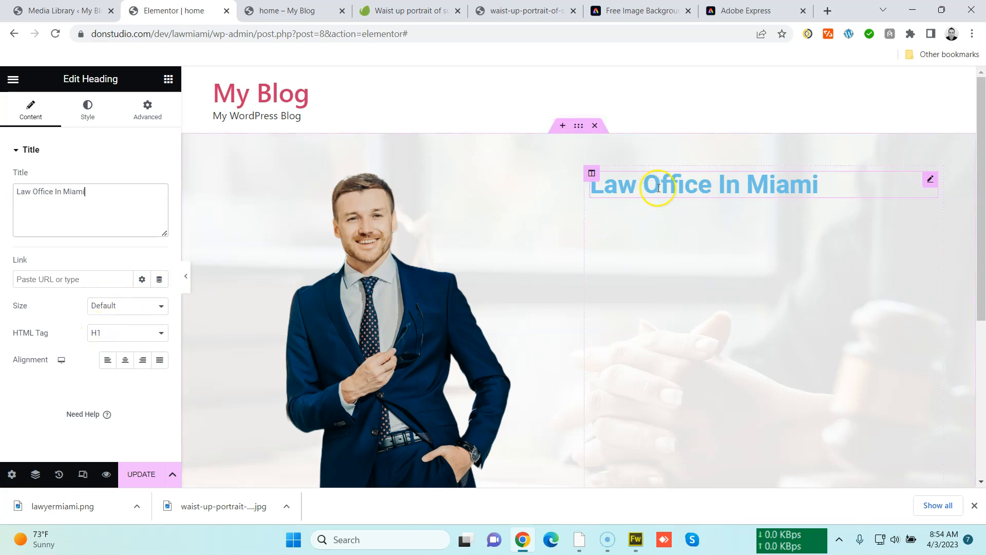
{"action": "left_click", "coordinate": [930, 179]}
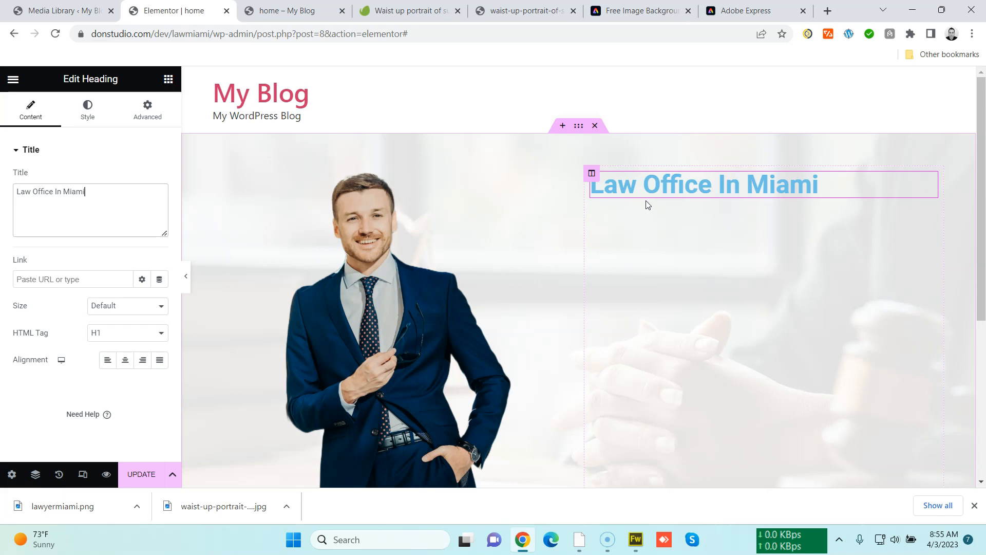
{"action": "left_click", "coordinate": [469, 364]}
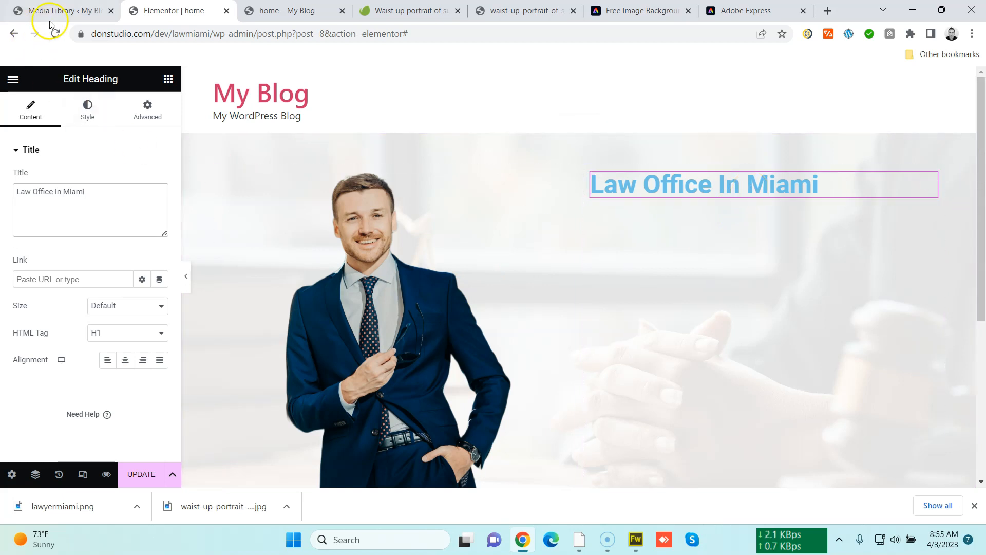
{"action": "left_click", "coordinate": [136, 475]}
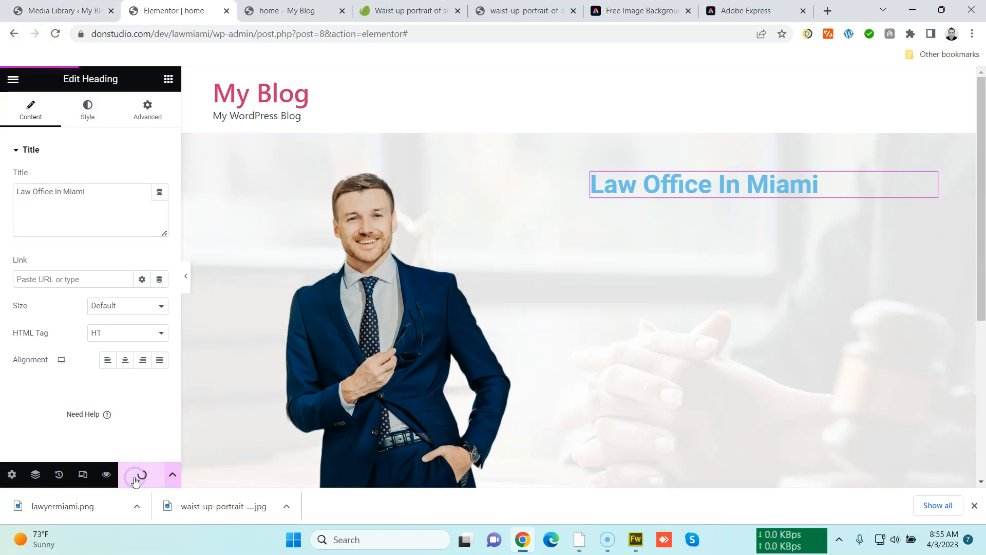
In the WordPress admin tab, search plugins for rank math, then install and activate Rank Math SEO
{"action": "left_click", "coordinate": [81, 19]}
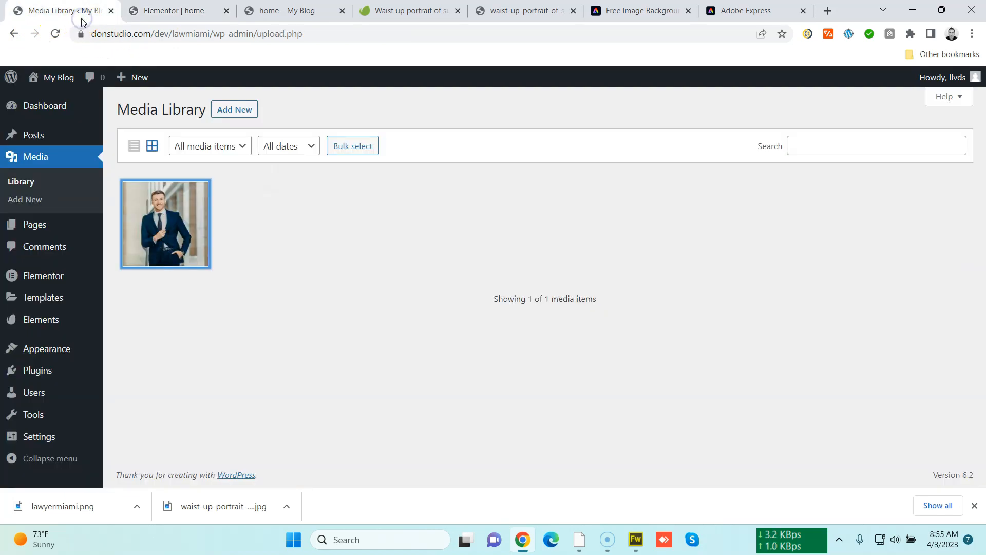
{"action": "mouse_move", "coordinate": [68, 374]}
{"action": "left_click", "coordinate": [134, 391]}
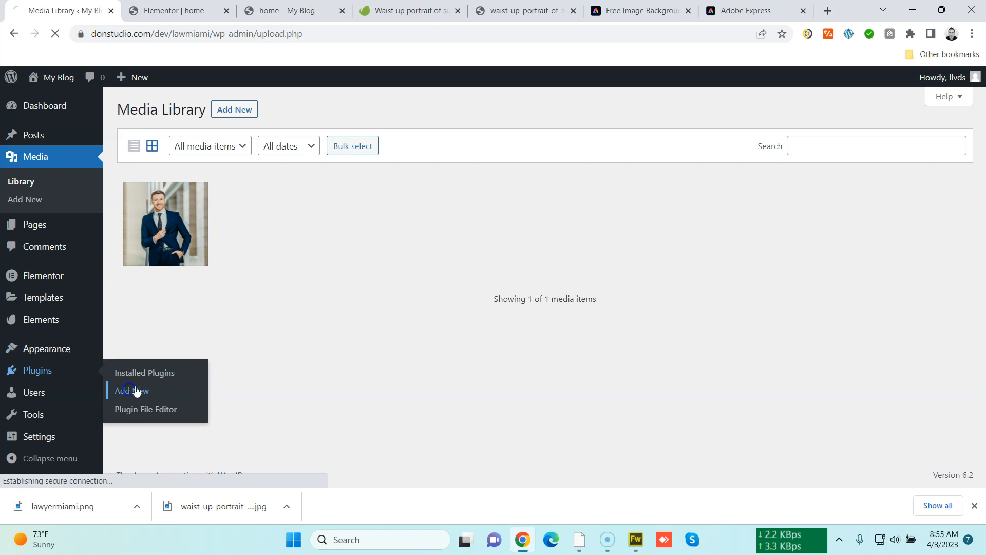
{"action": "left_click", "coordinate": [816, 147]}
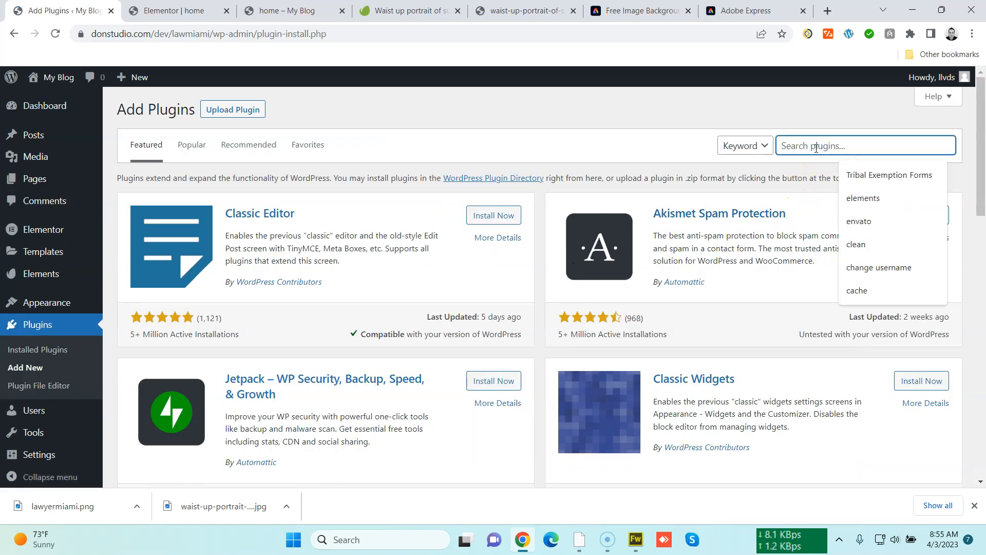
{"action": "type", "text": "rank math"}
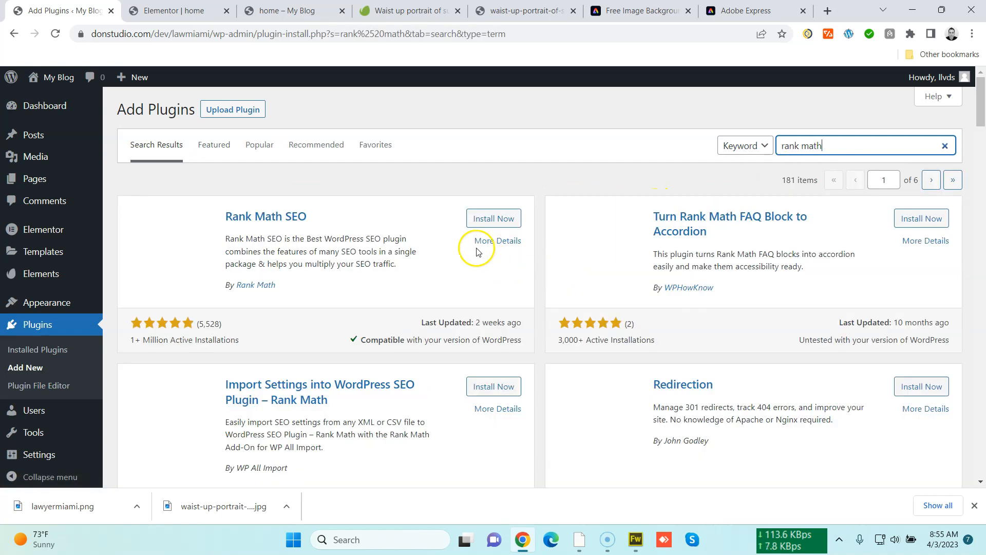
{"action": "left_click", "coordinate": [489, 219]}
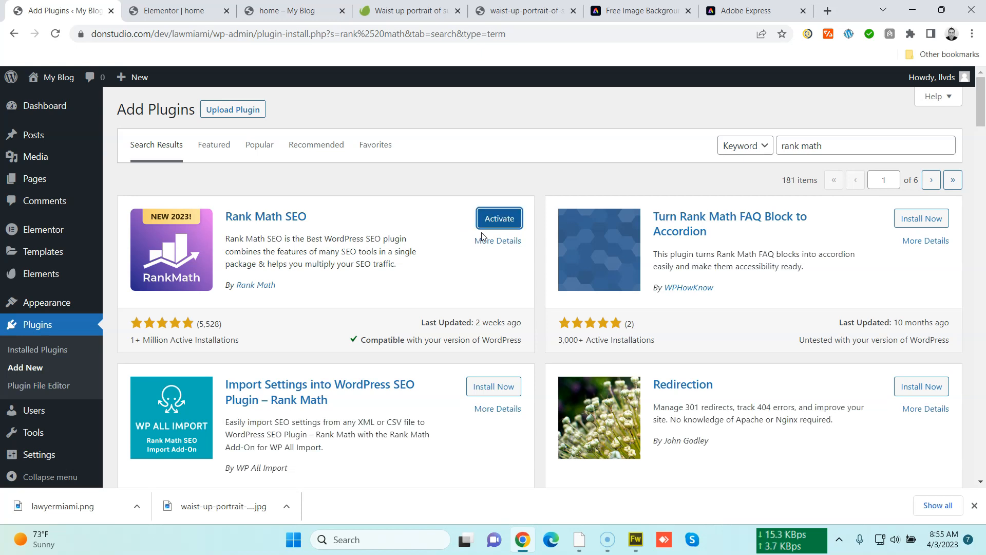
{"action": "left_click", "coordinate": [490, 218]}
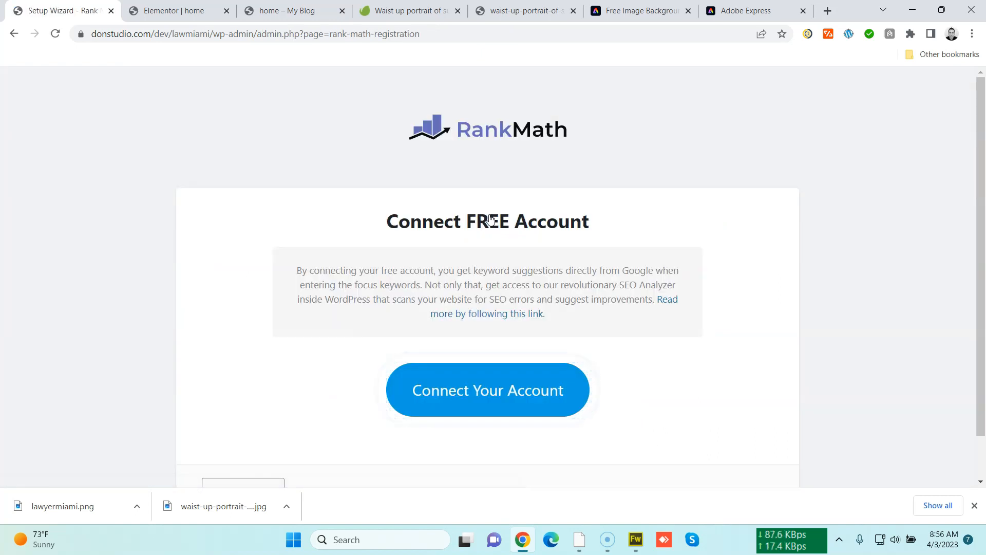
Skip the Rank Math account connection and return to the dashboard from the setup wizard
{"action": "scroll", "coordinate": [324, 301], "scroll_direction": "down", "scroll_amount": 1}
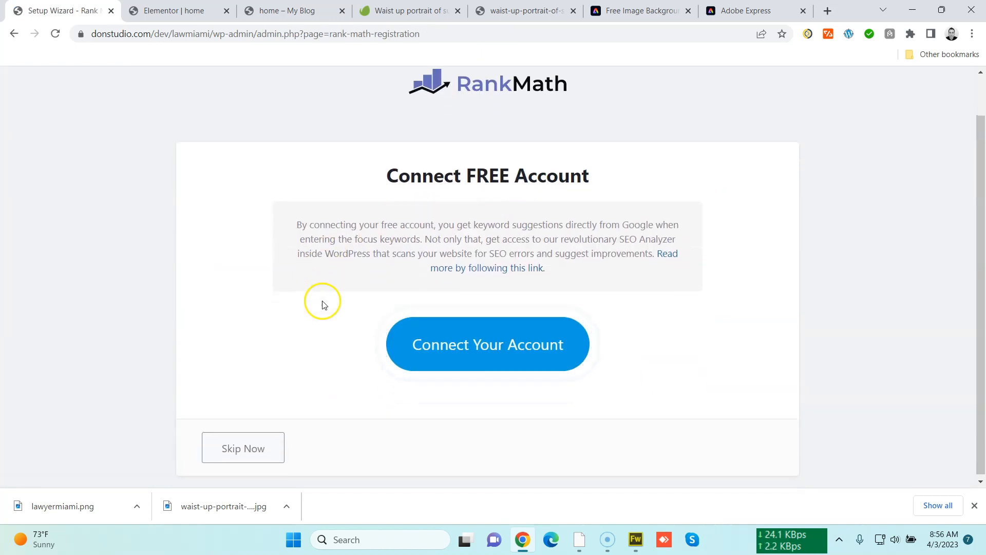
{"action": "left_click", "coordinate": [275, 443]}
{"action": "scroll", "coordinate": [265, 427], "scroll_direction": "down", "scroll_amount": 5}
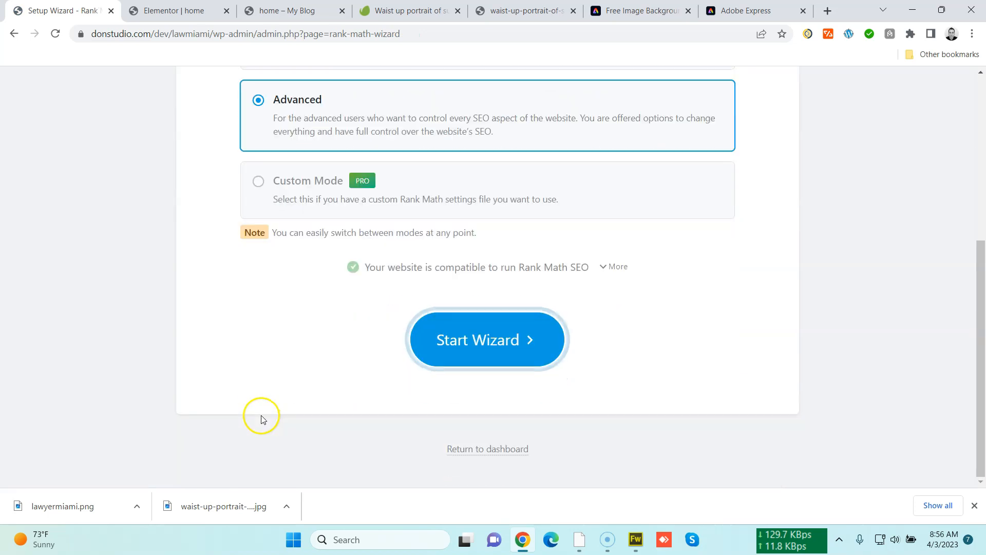
{"action": "left_click", "coordinate": [459, 449]}
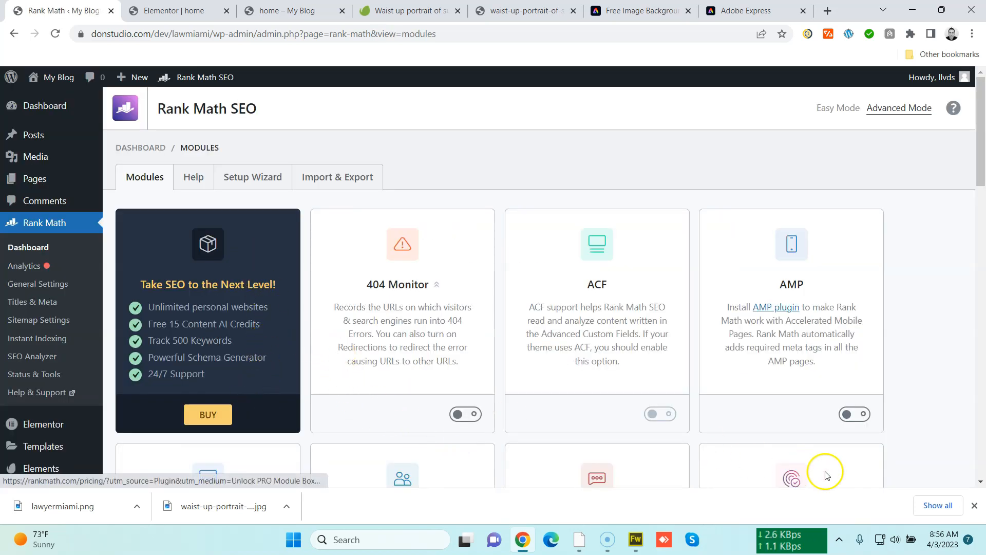
Reload the Elementor editor for the home page and open its SEO panel
{"action": "left_click", "coordinate": [974, 505]}
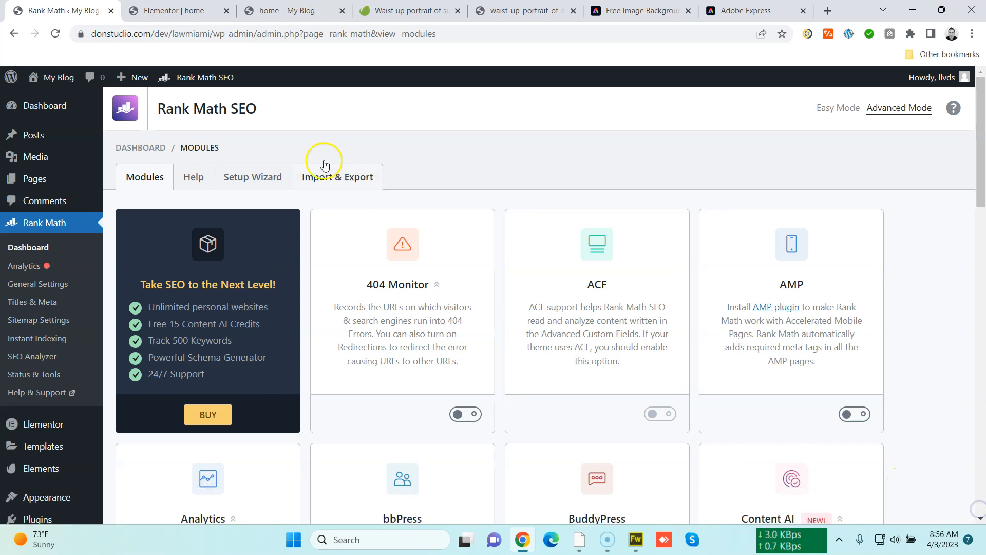
{"action": "left_click", "coordinate": [202, 19]}
{"action": "left_click", "coordinate": [203, 37]}
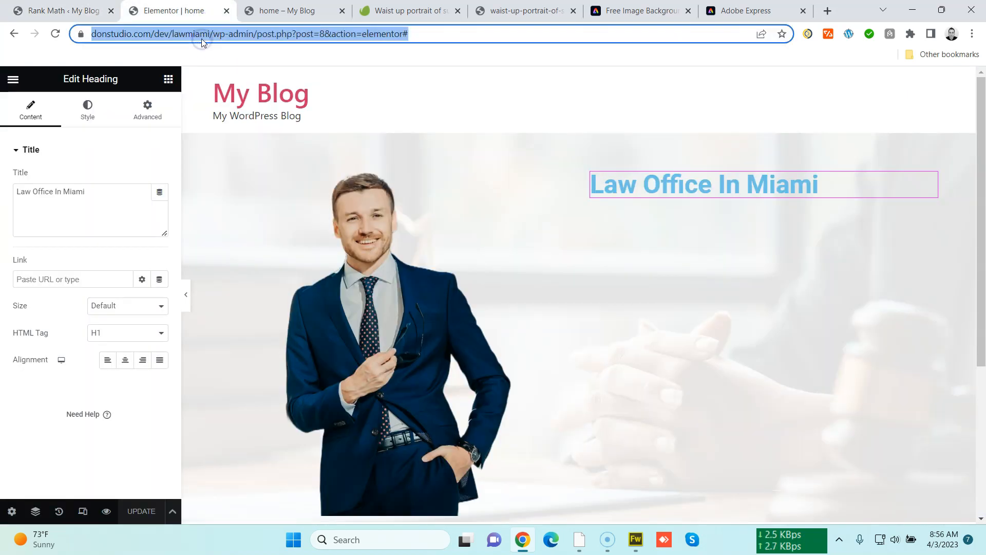
{"action": "left_click", "coordinate": [75, 10]}
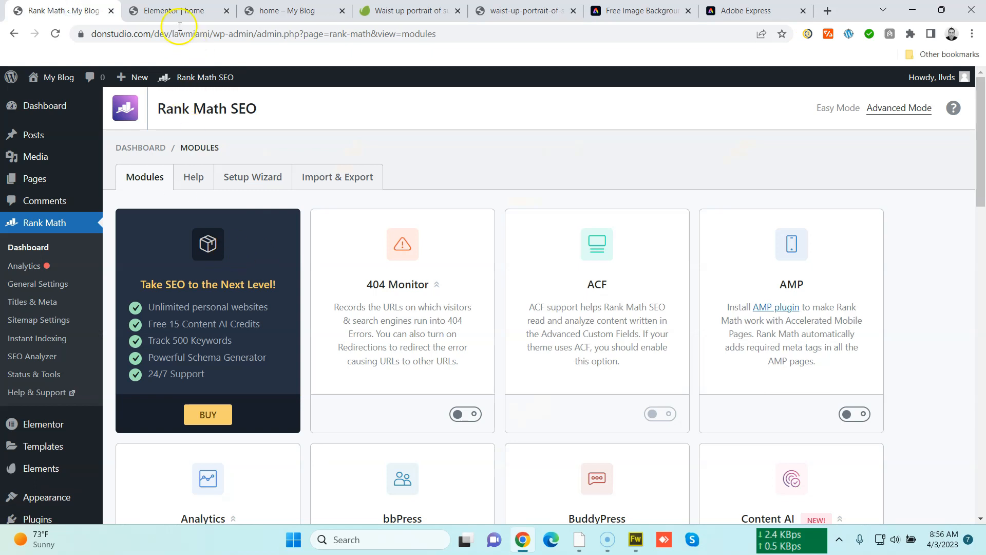
{"action": "left_click", "coordinate": [174, 11]}
{"action": "key", "text": "Return"}
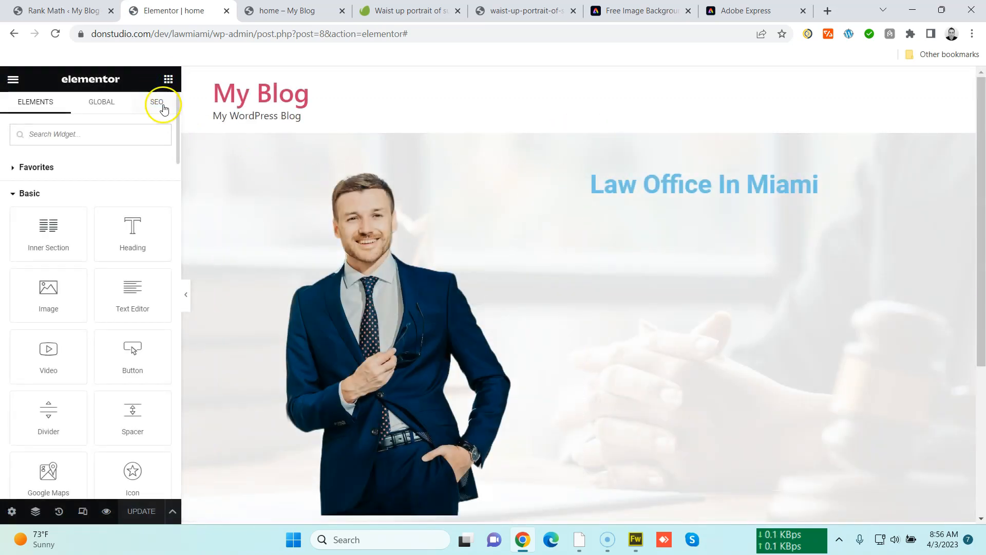
{"action": "left_click", "coordinate": [157, 103]}
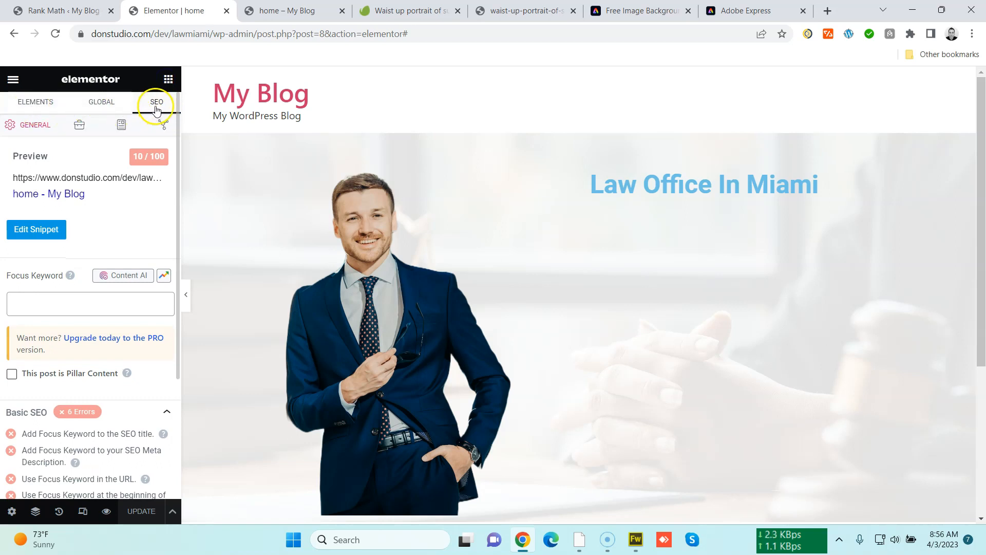
Copy the heading text and paste it into the SEO panel as the focus keyword 'Law Office In Miami'
{"action": "left_click", "coordinate": [929, 179]}
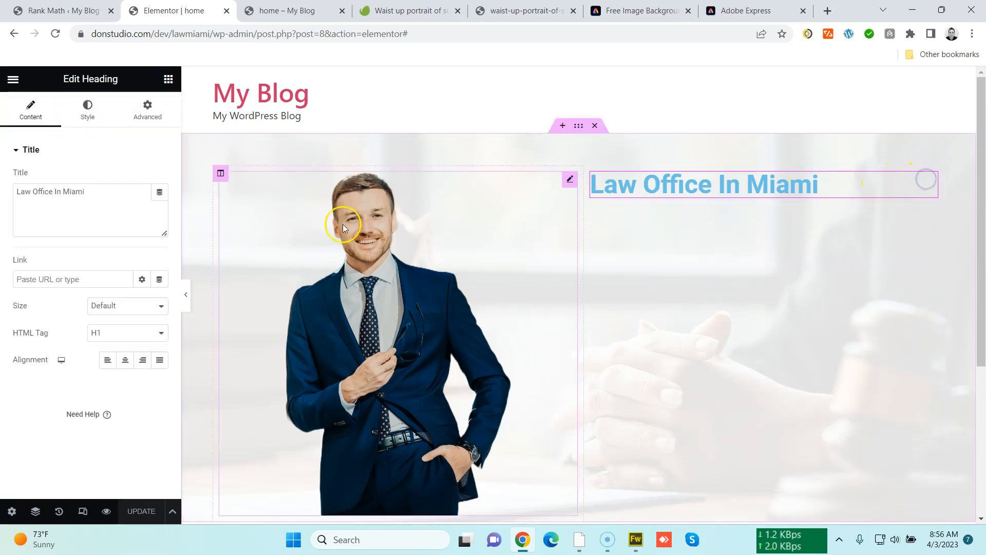
{"action": "triple_click", "coordinate": [99, 193]}
{"action": "key", "text": "ctrl+c"}
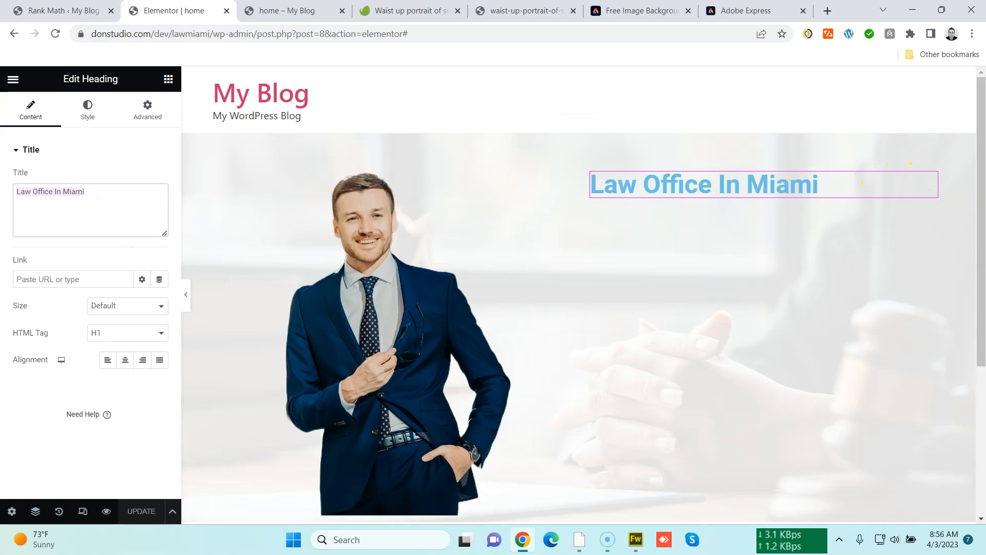
{"action": "left_click", "coordinate": [166, 79]}
{"action": "left_click", "coordinate": [155, 107]}
{"action": "left_click", "coordinate": [101, 302]}
{"action": "key", "text": "ctrl+v"}
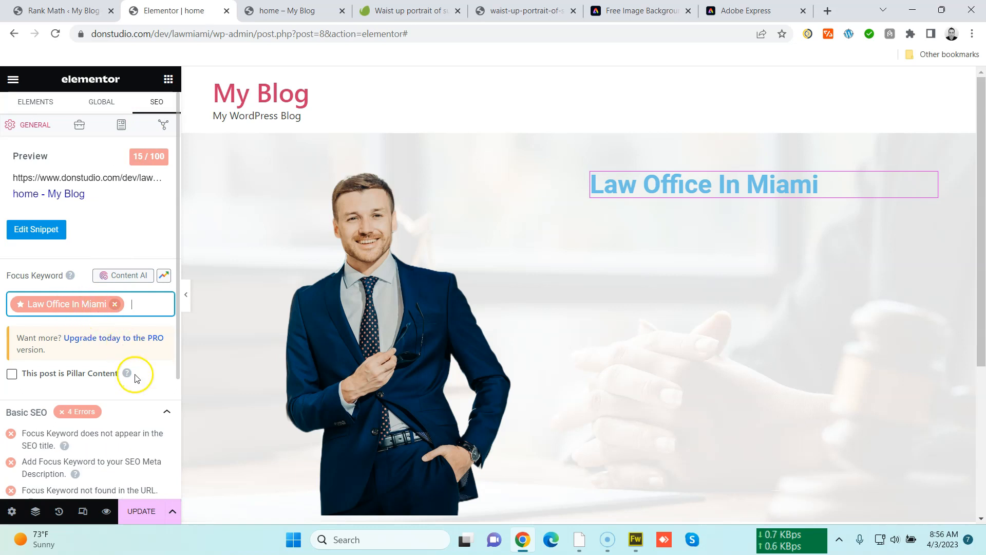
Review the Basic SEO checklist for the focus keyword
{"action": "scroll", "coordinate": [134, 377], "scroll_direction": "down", "scroll_amount": 4}
{"action": "scroll", "coordinate": [135, 375], "scroll_direction": "up", "scroll_amount": 5}
{"action": "left_click", "coordinate": [155, 251]}
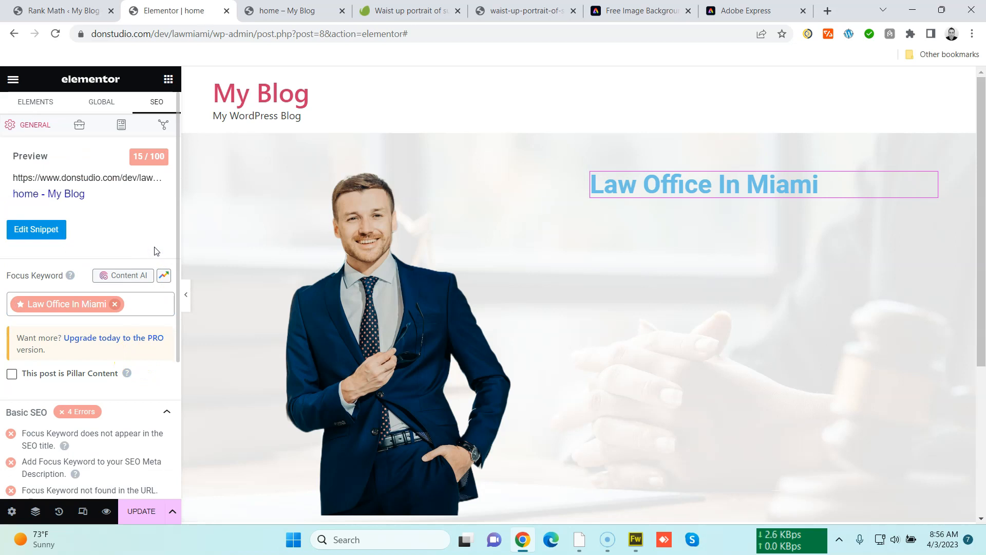
{"action": "scroll", "coordinate": [141, 314], "scroll_direction": "down", "scroll_amount": 2}
{"action": "scroll", "coordinate": [143, 315], "scroll_direction": "up", "scroll_amount": 2}
{"action": "scroll", "coordinate": [139, 328], "scroll_direction": "down", "scroll_amount": 4}
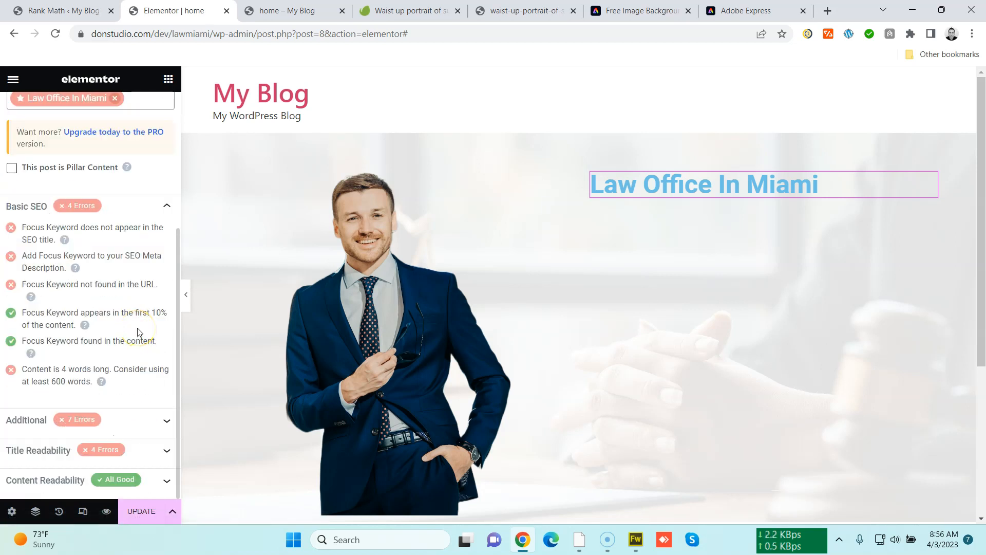
{"action": "scroll", "coordinate": [138, 332], "scroll_direction": "up", "scroll_amount": 4}
Open the snippet editor and replace the SEO title with the pasted 'Law Office In Miami'
{"action": "left_click", "coordinate": [62, 232]}
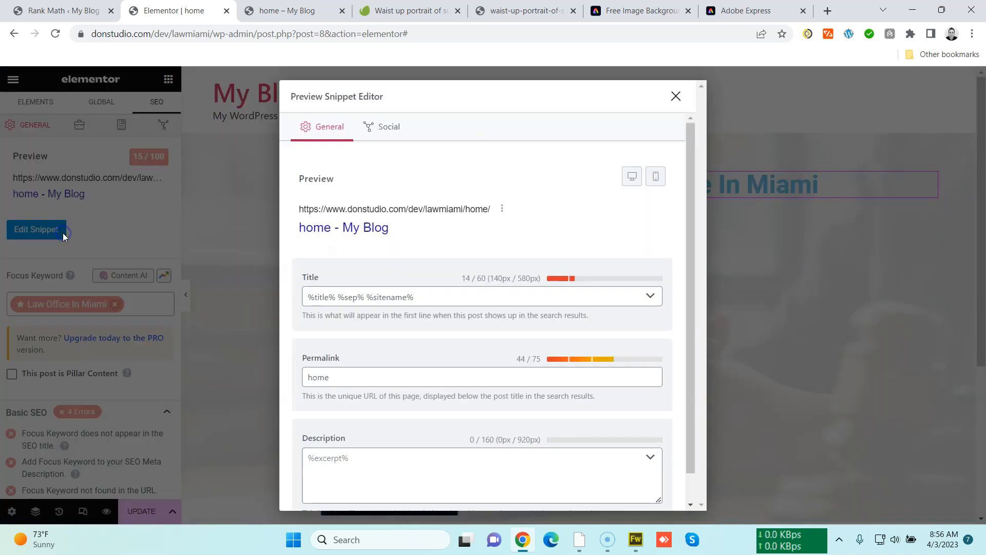
{"action": "left_click", "coordinate": [359, 297]}
{"action": "left_click_drag", "start_coordinate": [430, 298], "coordinate": [245, 299]}
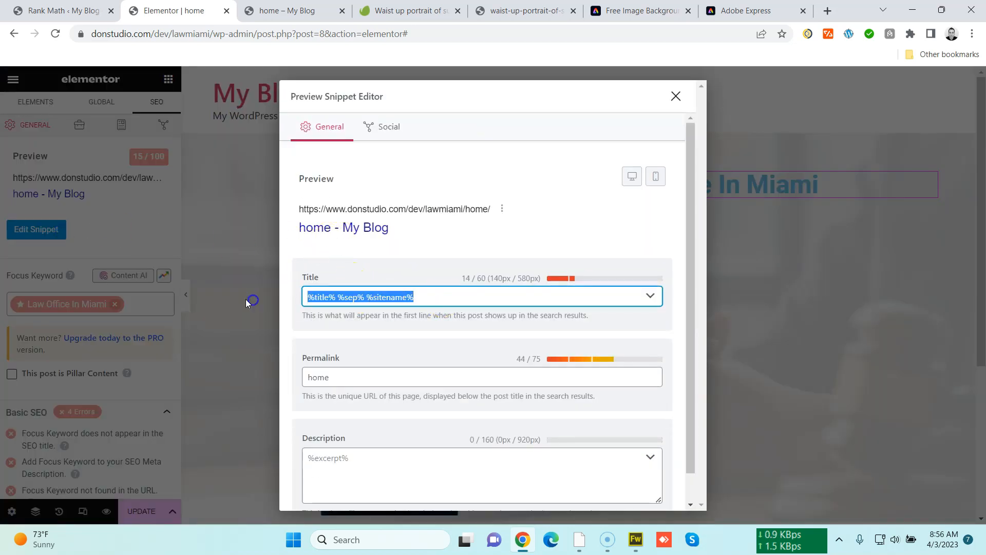
{"action": "type", "text": "Law Office In Miami"}
Replace the snippet permalink with the pasted keyword and then clear the permalink field
{"action": "left_click", "coordinate": [336, 375]}
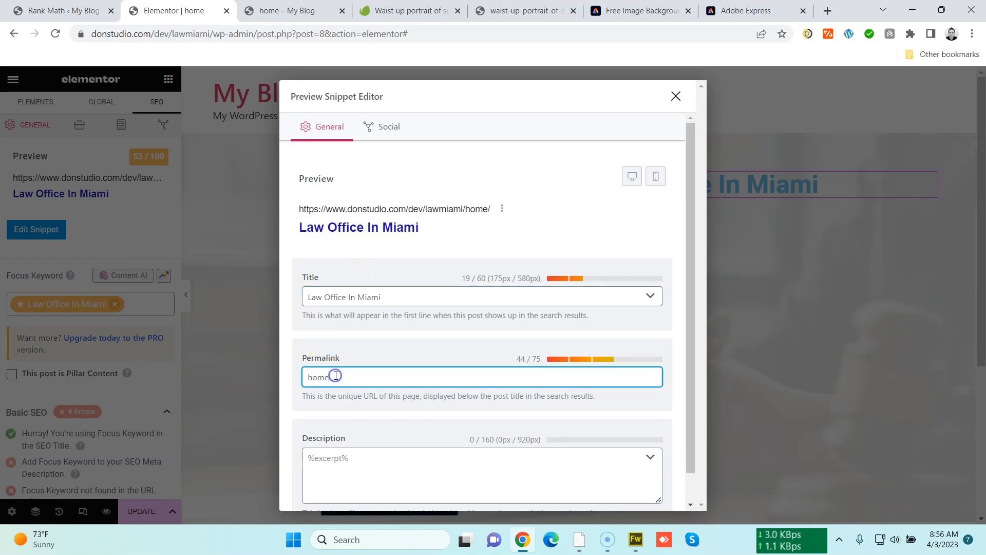
{"action": "left_click_drag", "start_coordinate": [335, 376], "coordinate": [264, 376]}
{"action": "type", "text": "Law Office In Miami"}
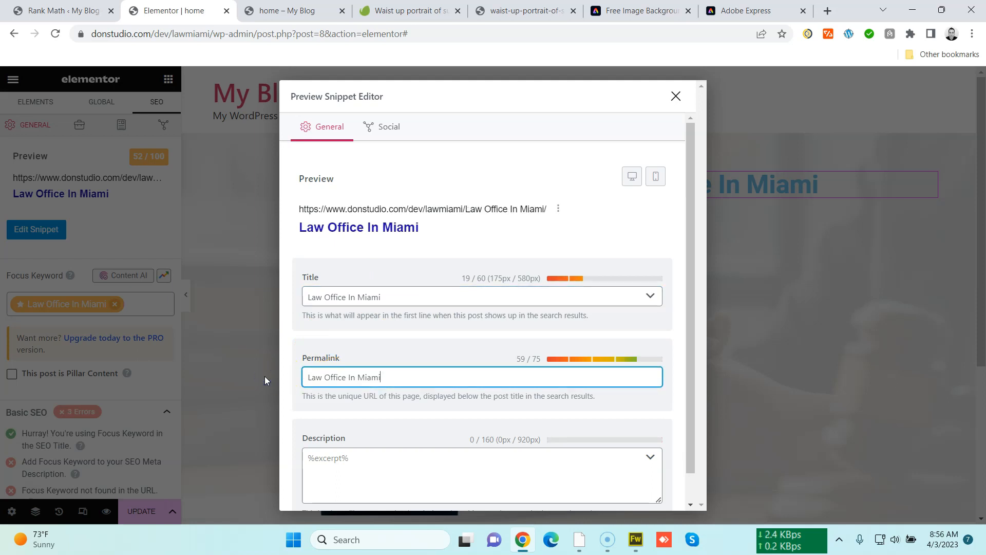
{"action": "left_click_drag", "start_coordinate": [380, 377], "coordinate": [308, 383]}
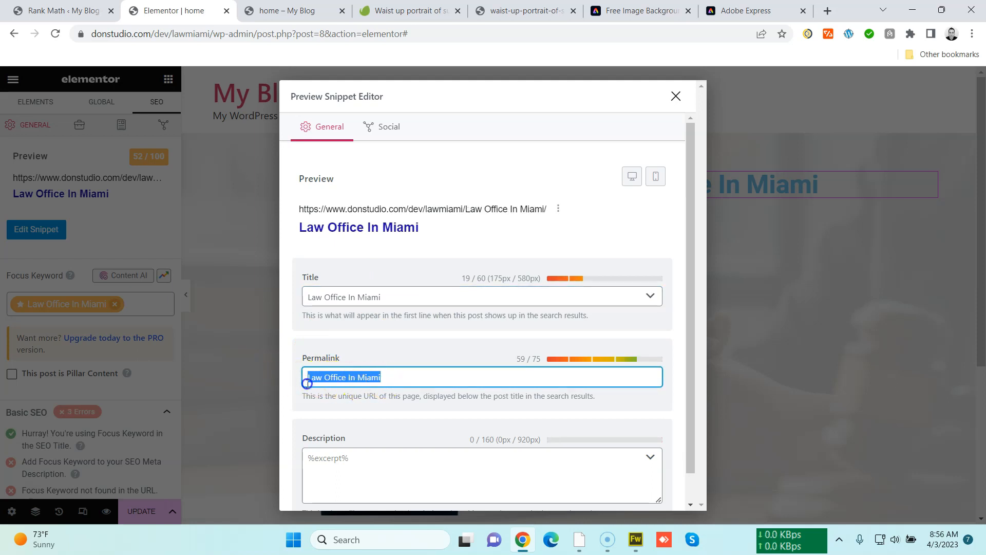
{"action": "key", "text": "BackSpace"}
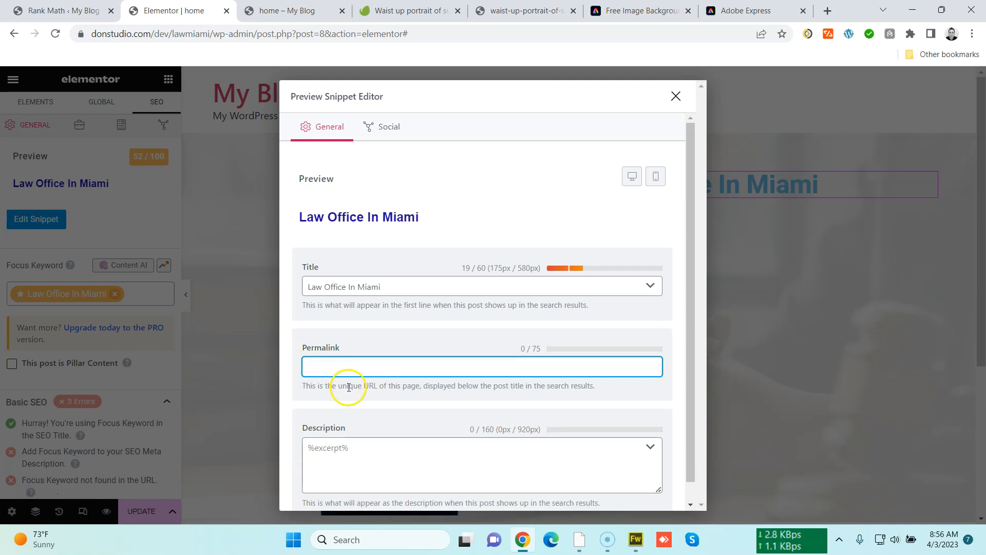
Set the SEO title to 'Law Office In Miami - Your legal issue matter to us'
{"action": "left_click", "coordinate": [394, 291]}
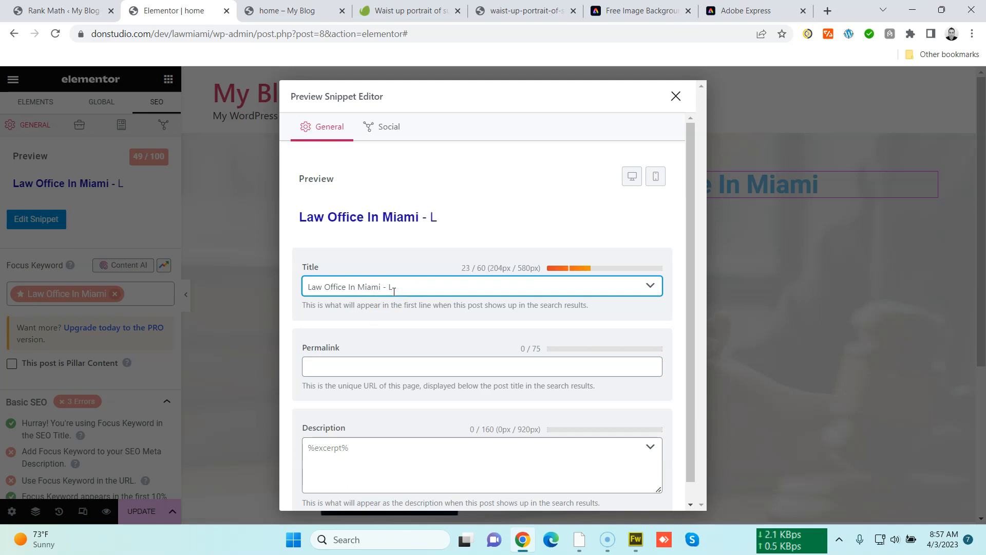
{"action": "type", "text": "Ready to help you"}
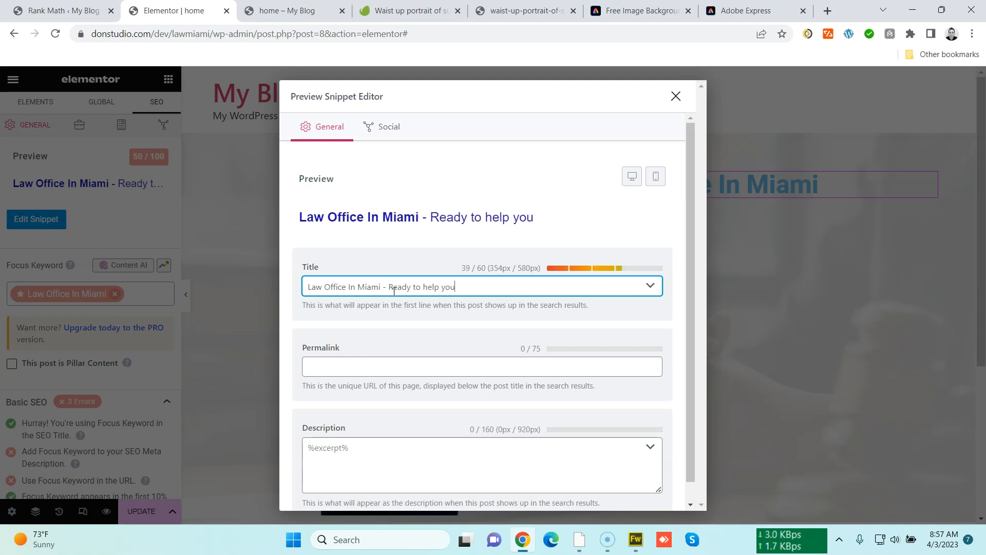
{"action": "type", "text": " with your legal issues"}
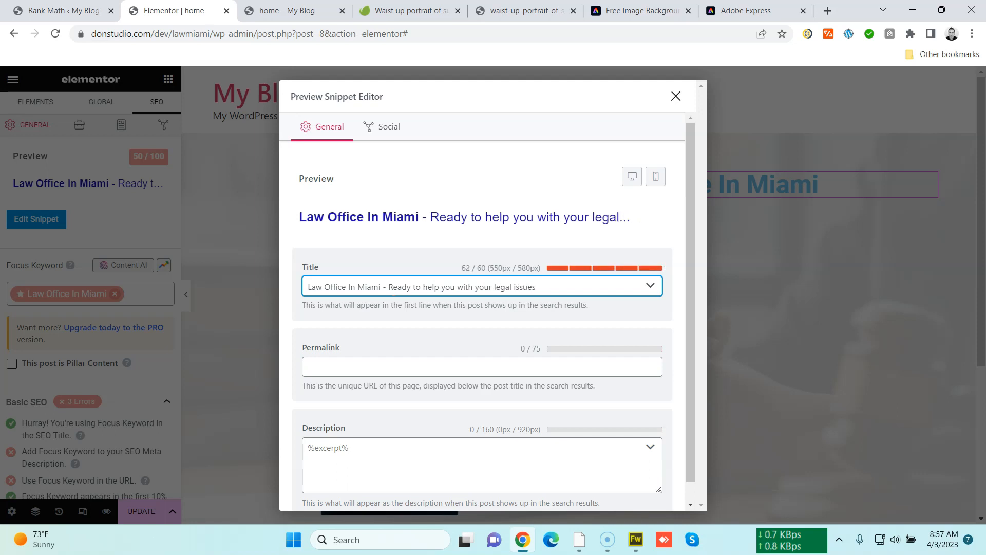
{"action": "key", "text": "BackSpace"}
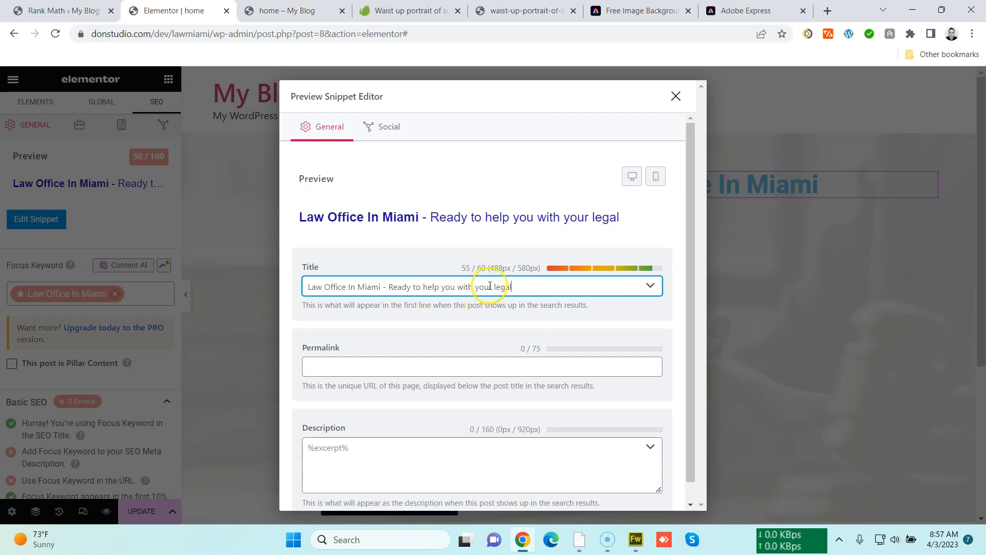
{"action": "left_click_drag", "start_coordinate": [496, 287], "coordinate": [530, 284]}
{"action": "left_click", "coordinate": [530, 284]}
{"action": "left_click_drag", "start_coordinate": [390, 289], "coordinate": [570, 291]}
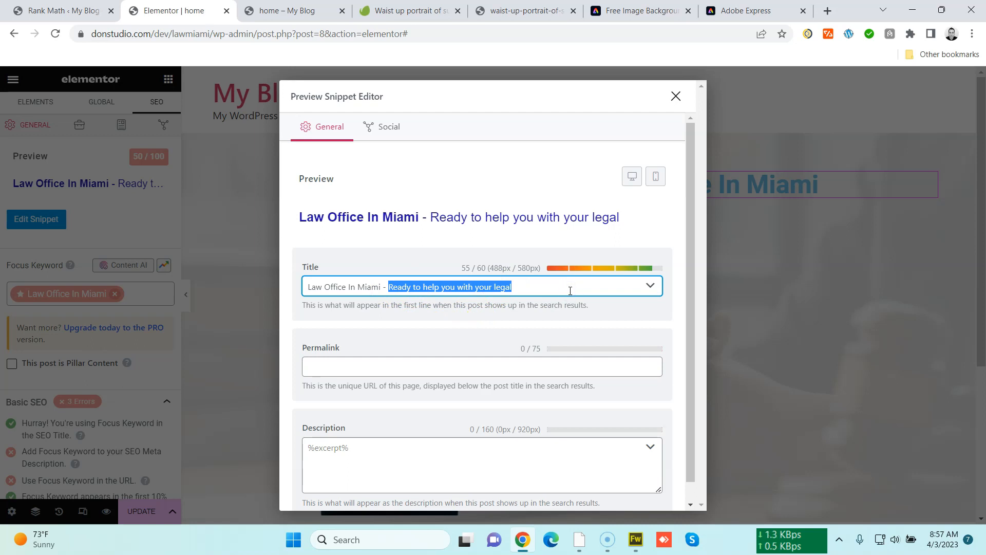
{"action": "type", "text": "L"}
{"action": "key", "text": "BackSpace"}
{"action": "key", "text": "BackSpace"}
{"action": "type", "text": "Your legal ma"}
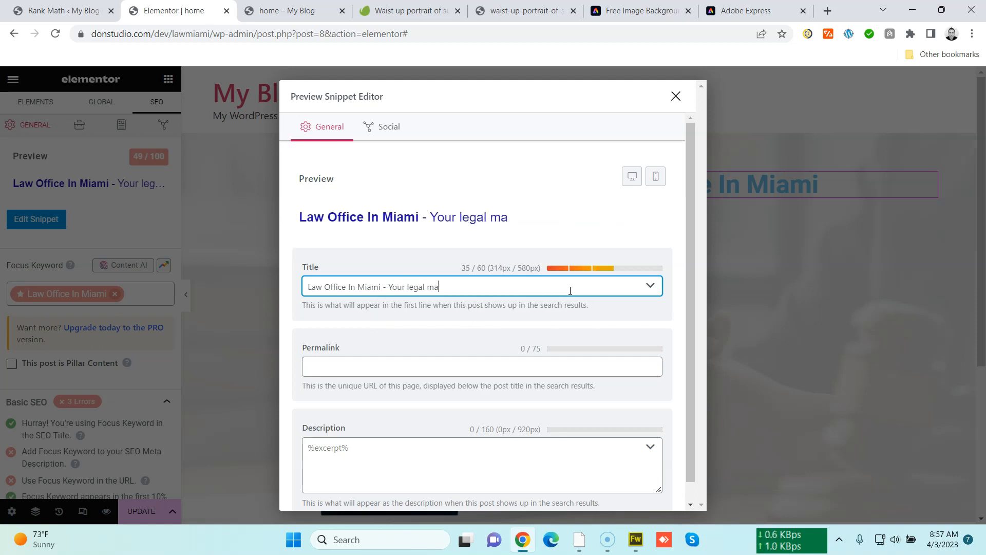
{"action": "type", "text": "t"}
{"action": "key", "text": "BackSpace"}
{"action": "key", "text": "BackSpace"}
{"action": "key", "text": "BackSpace"}
{"action": "type", "text": "issue matter to us"}
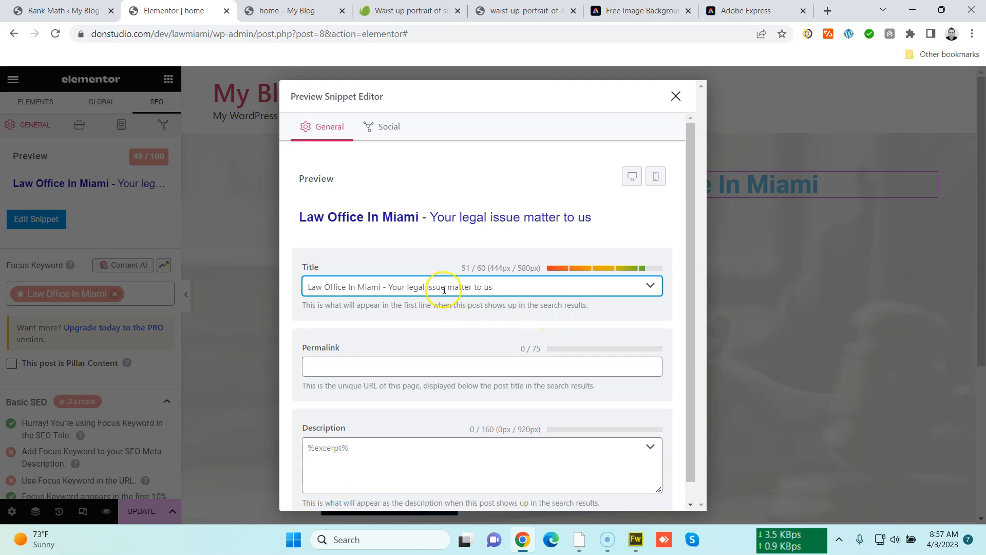
Enter the meta description beginning 'Law Office In Miami, ready to help you with your legal issues today. Call us for a free case'
{"action": "scroll", "coordinate": [425, 356], "scroll_direction": "down", "scroll_amount": 1}
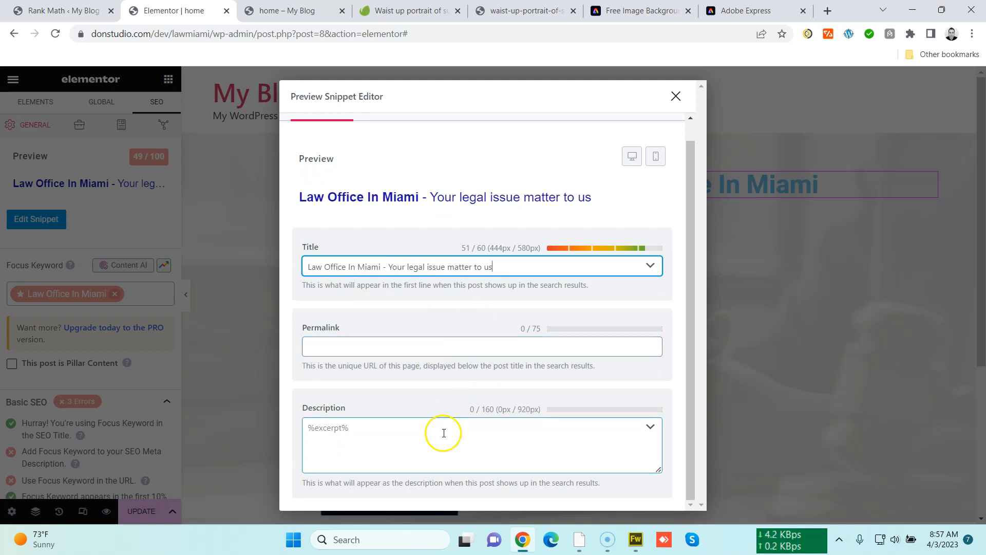
{"action": "left_click", "coordinate": [425, 440]}
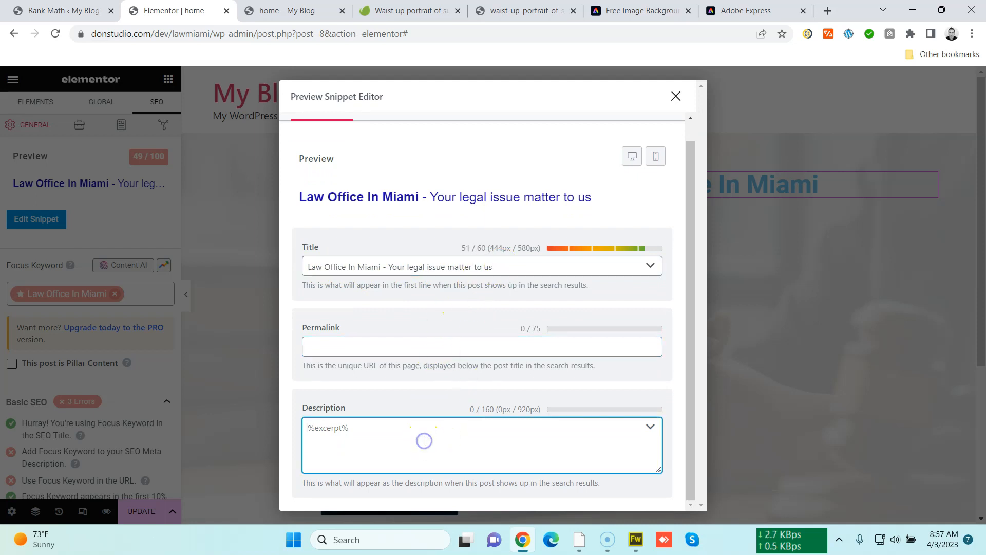
{"action": "type", "text": "Law Office In Miami"}
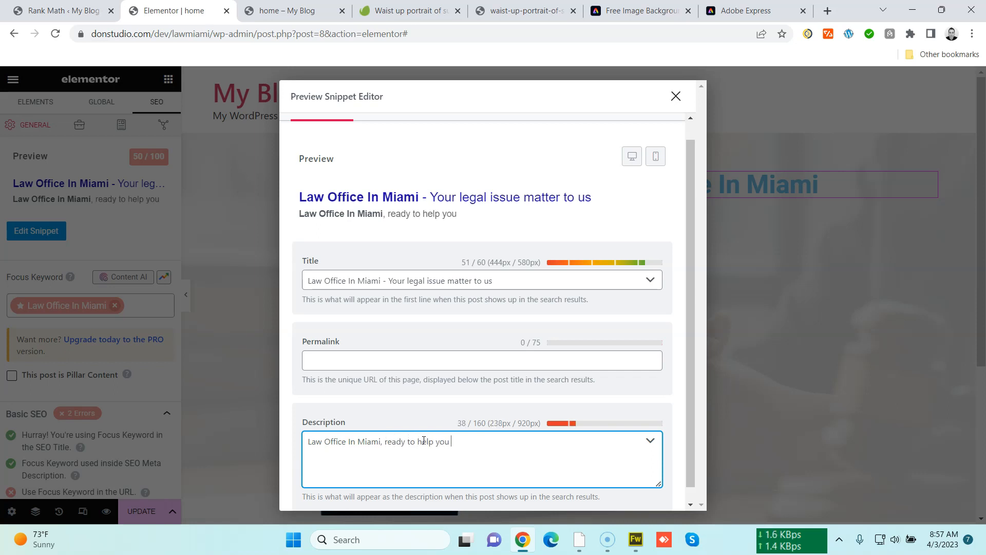
{"action": "type", "text": "with your legal"}
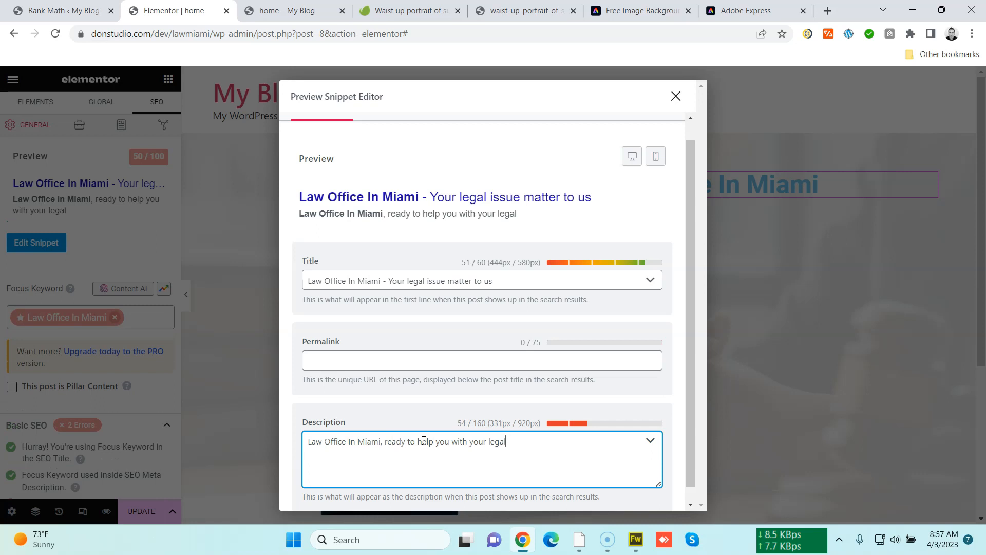
{"action": "type", "text": " issues today. Call use for a"}
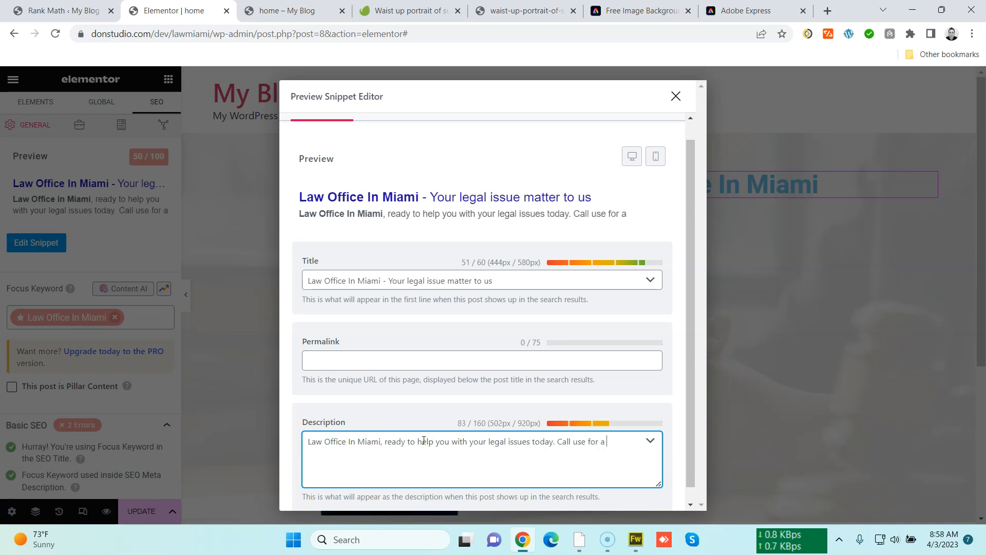
{"action": "key", "text": "BackSpace"}
{"action": "key", "text": "BackSpace"}
{"action": "key", "text": "BackSpace"}
{"action": "key", "text": "BackSpace"}
{"action": "key", "text": "BackSpace"}
{"action": "key", "text": "BackSpace"}
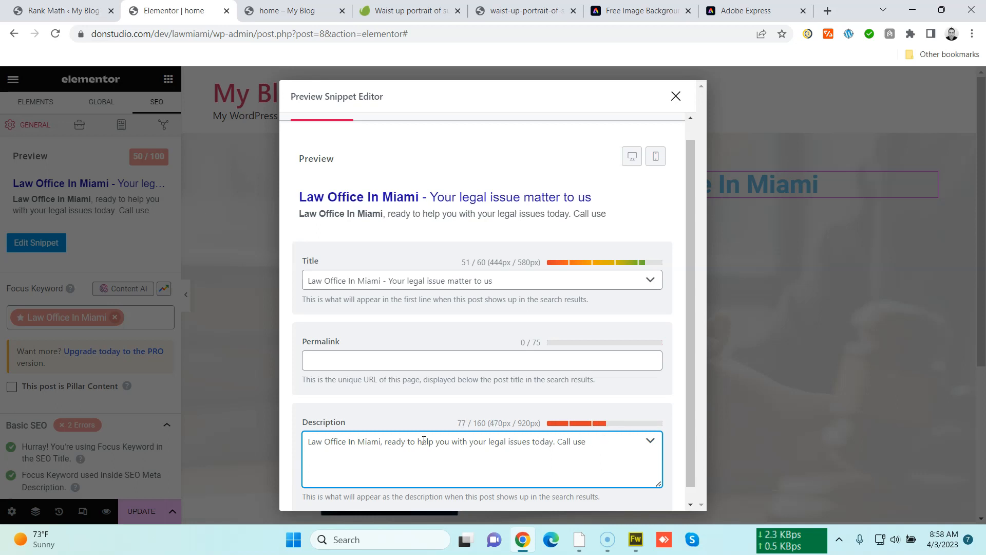
{"action": "type", "text": "for a free"}
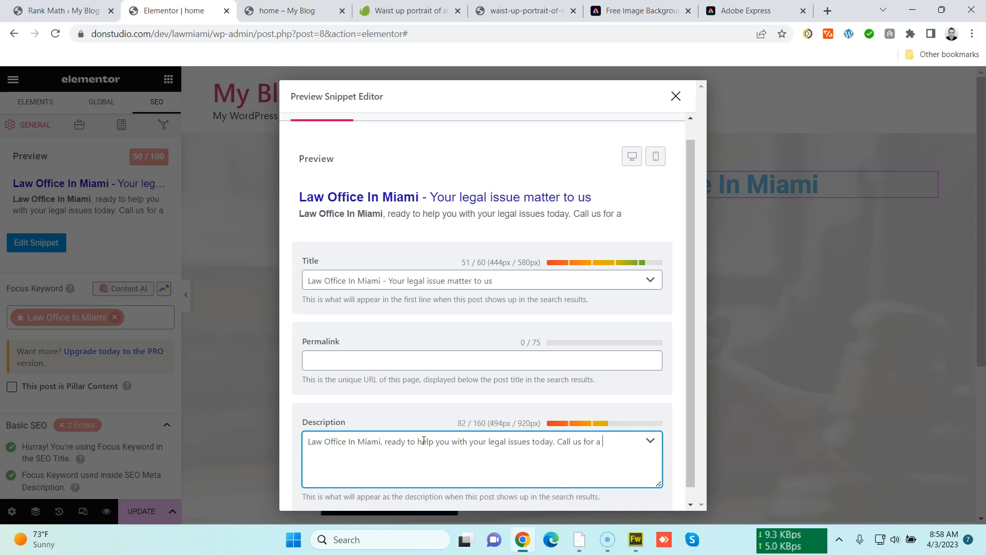
{"action": "type", "text": " case ev"}
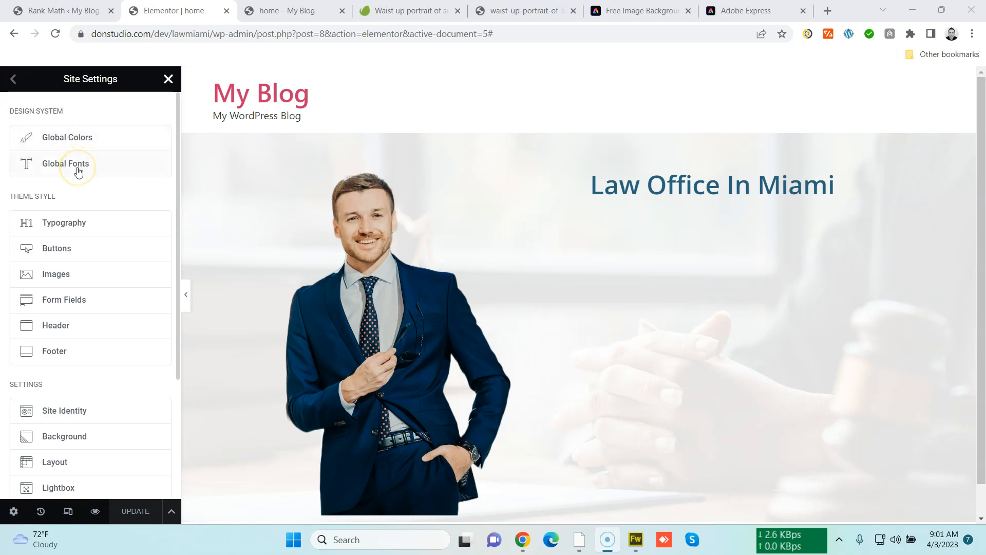
Close site settings and add a Text Editor widget below the Law Office In Miami heading
{"action": "left_click", "coordinate": [12, 84]}
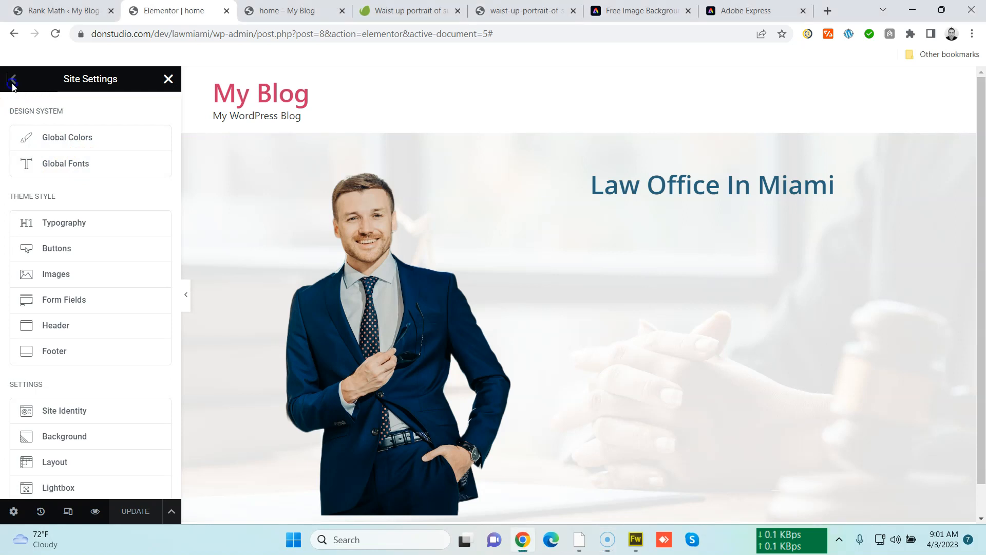
{"action": "left_click", "coordinate": [167, 79]}
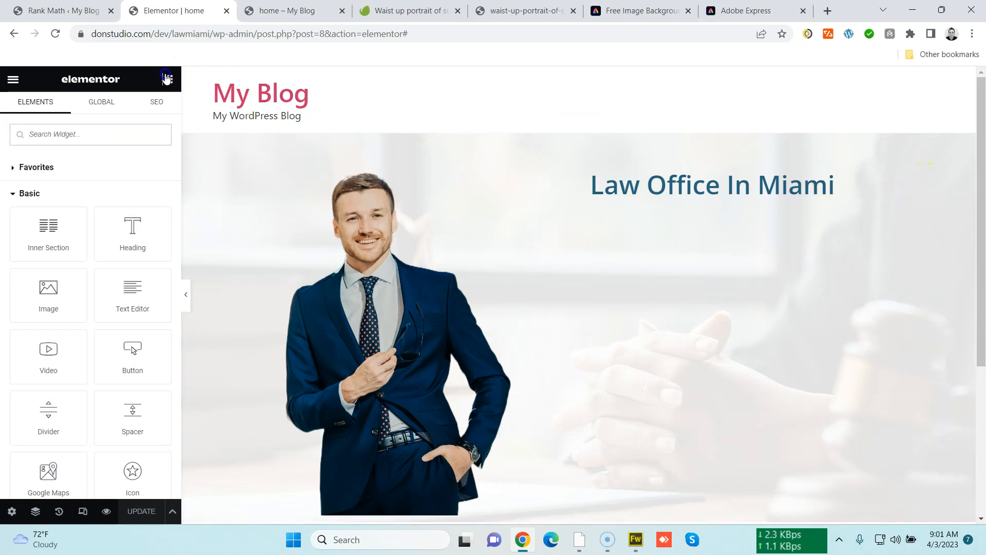
{"action": "left_click_drag", "start_coordinate": [142, 308], "coordinate": [692, 199]}
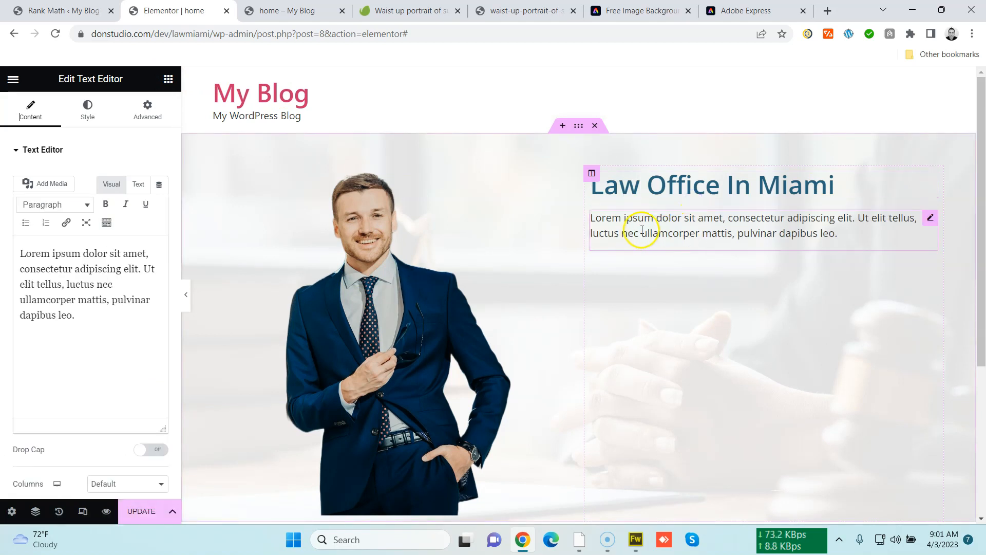
Paste a second copy of the placeholder paragraph into the text editor widget
{"action": "triple_click", "coordinate": [99, 310]}
{"action": "key", "text": "ctrl+c"}
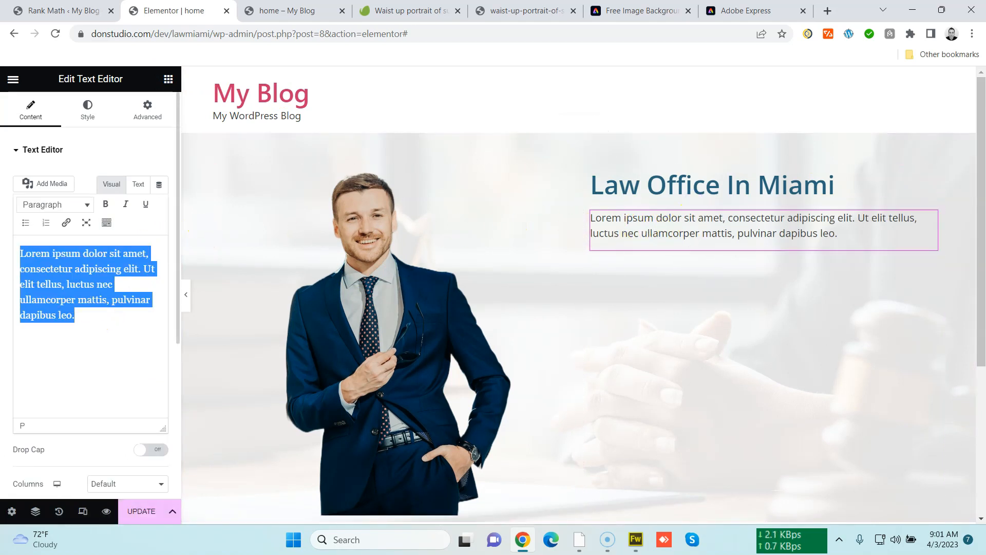
{"action": "left_click", "coordinate": [81, 314]}
{"action": "key", "text": "ctrl+v"}
{"action": "left_click", "coordinate": [715, 233]}
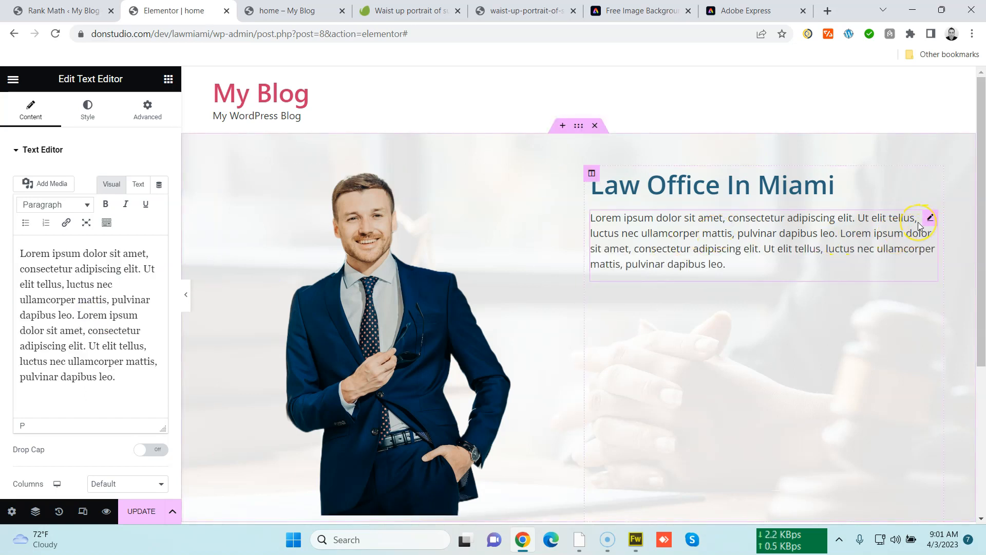
Set the heading's typography size to 98 px
{"action": "left_click", "coordinate": [920, 190]}
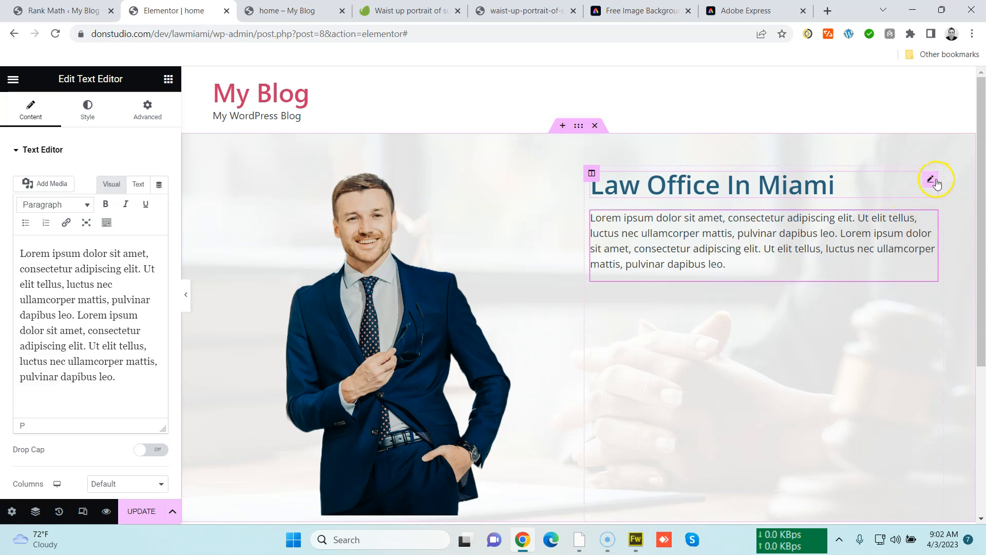
{"action": "left_click", "coordinate": [931, 180]}
{"action": "left_click", "coordinate": [96, 110]}
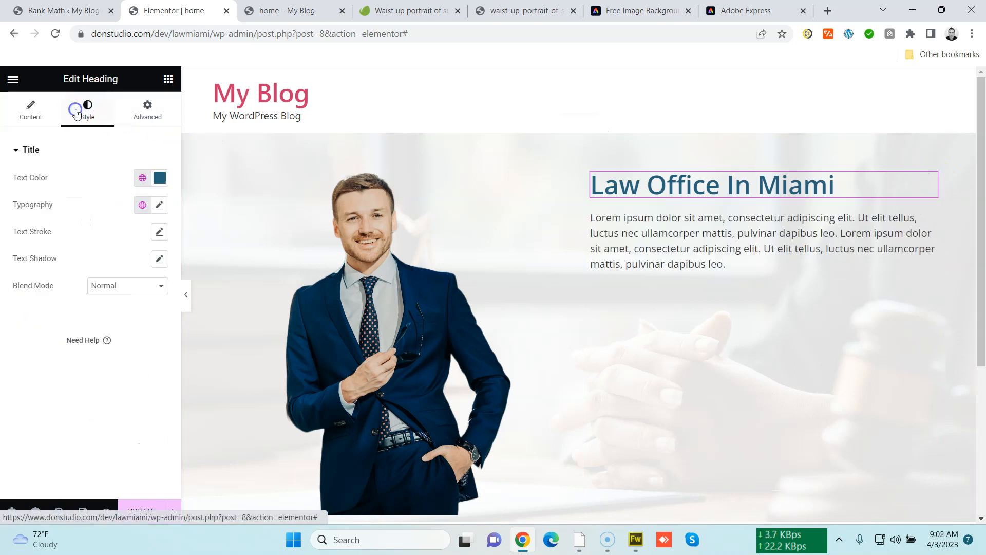
{"action": "left_click", "coordinate": [160, 205]}
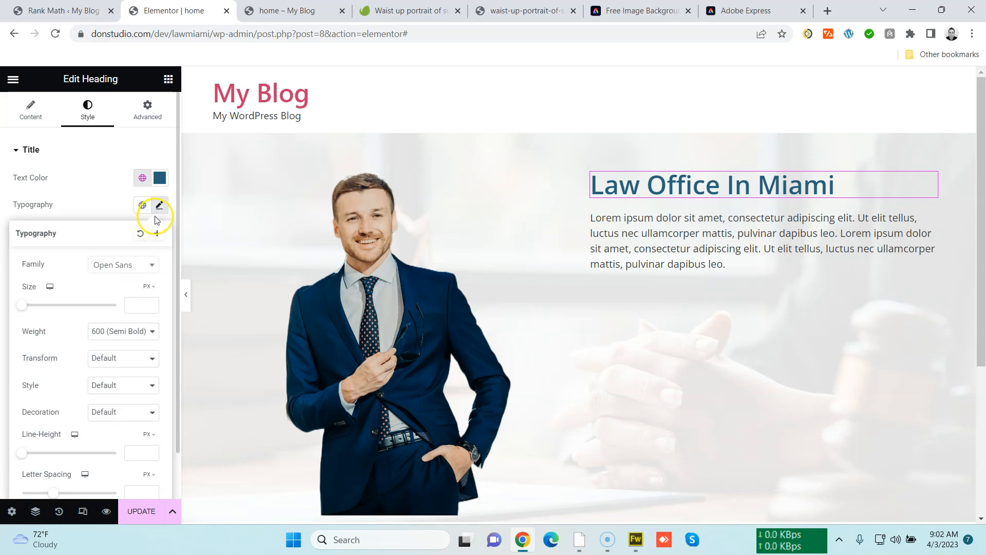
{"action": "left_click_drag", "start_coordinate": [23, 307], "coordinate": [71, 303]}
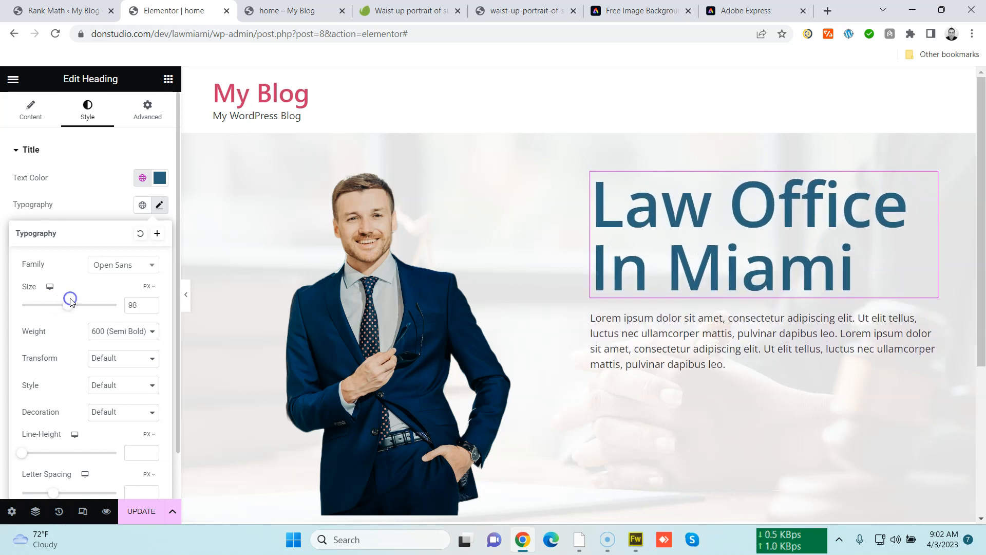
Set the heading's font weight to 700 (Bold)
{"action": "left_click", "coordinate": [116, 330]}
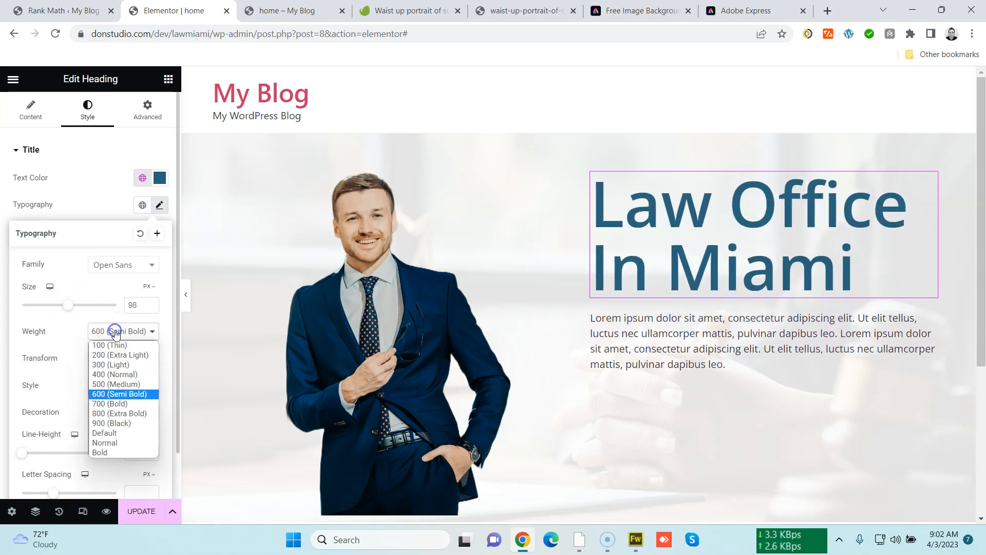
{"action": "left_click", "coordinate": [130, 413]}
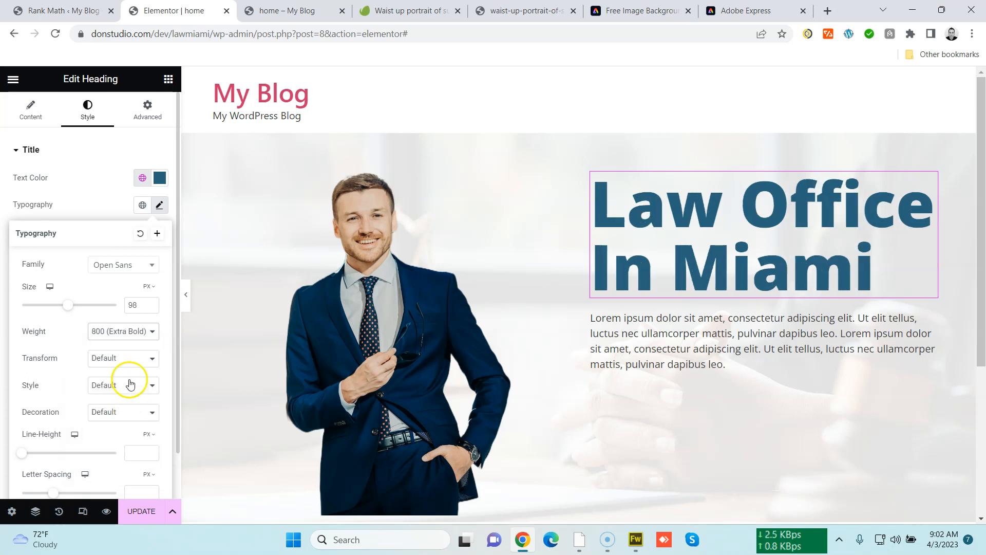
{"action": "left_click", "coordinate": [132, 331]}
{"action": "left_click", "coordinate": [129, 407]}
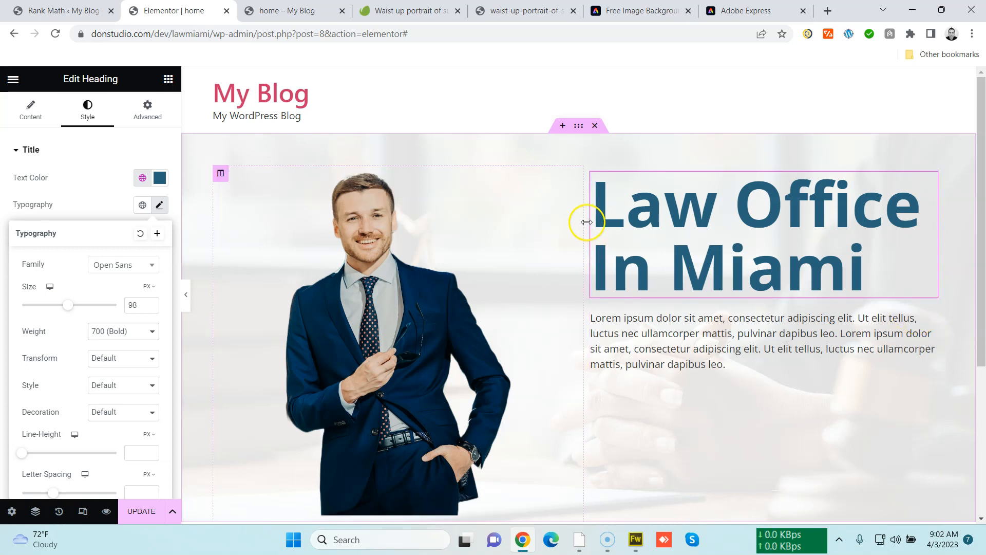
Widen the image column by moving the divider between the two columns to the right
{"action": "left_click_drag", "start_coordinate": [584, 226], "coordinate": [612, 238]}
{"action": "left_click", "coordinate": [749, 250]}
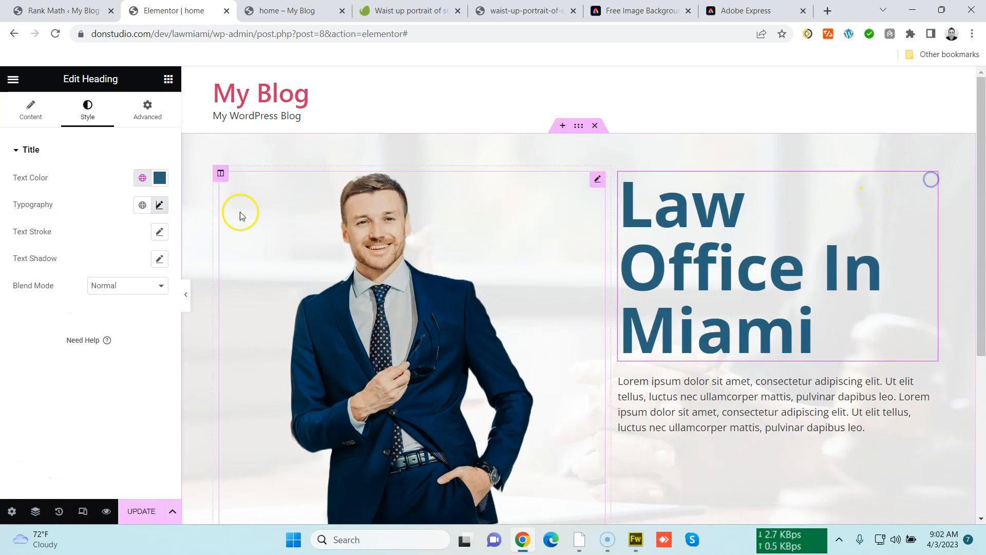
Set the heading's typography size to 99 px
{"action": "left_click", "coordinate": [159, 204]}
{"action": "mouse_move", "coordinate": [68, 305]}
{"action": "left_mouse_down"}
{"action": "mouse_move", "coordinate": [36, 306]}
{"action": "mouse_move", "coordinate": [69, 305]}
{"action": "left_mouse_up"}
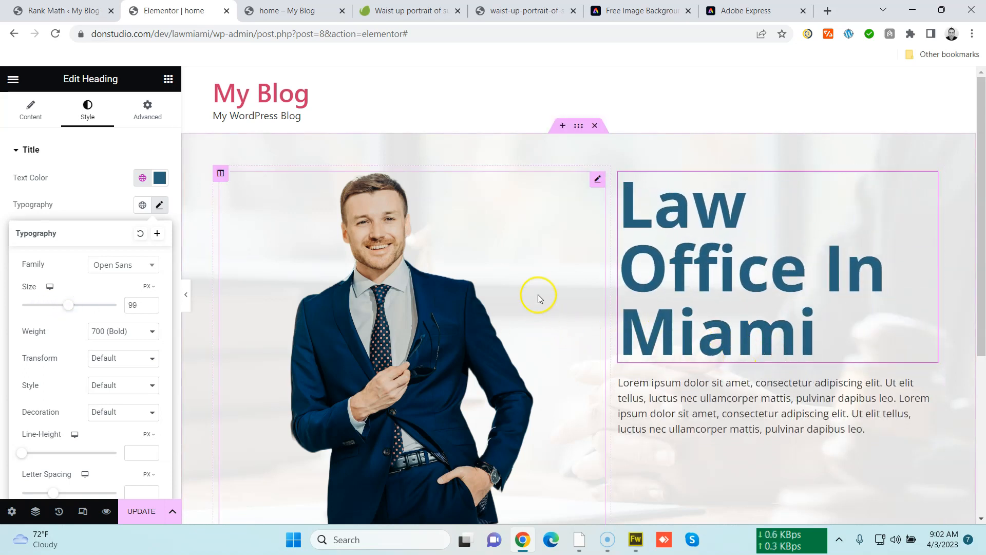
{"action": "scroll", "coordinate": [559, 262], "scroll_direction": "down", "scroll_amount": 1}
{"action": "scroll", "coordinate": [560, 262], "scroll_direction": "down", "scroll_amount": 3}
{"action": "scroll", "coordinate": [570, 271], "scroll_direction": "up", "scroll_amount": 4}
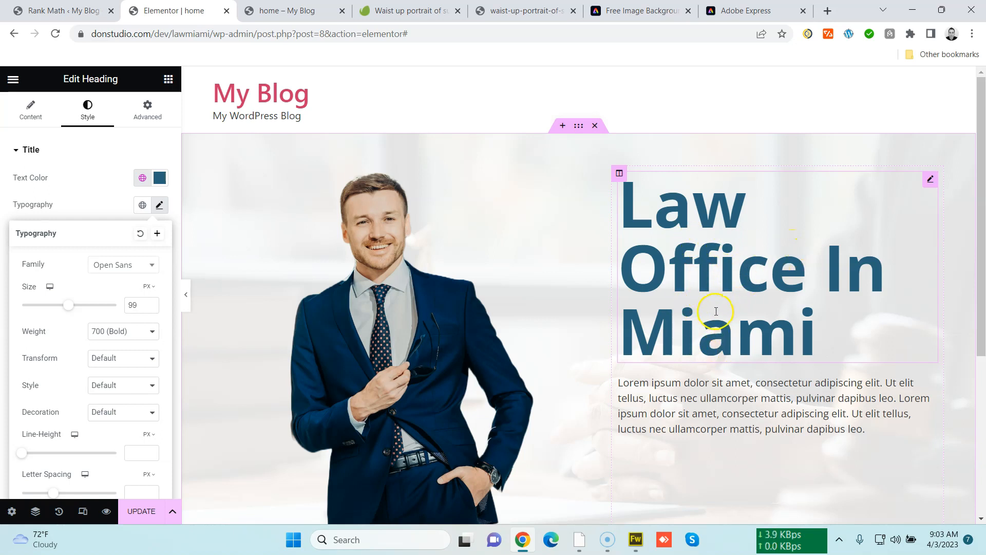
{"action": "scroll", "coordinate": [709, 267], "scroll_direction": "down", "scroll_amount": 4}
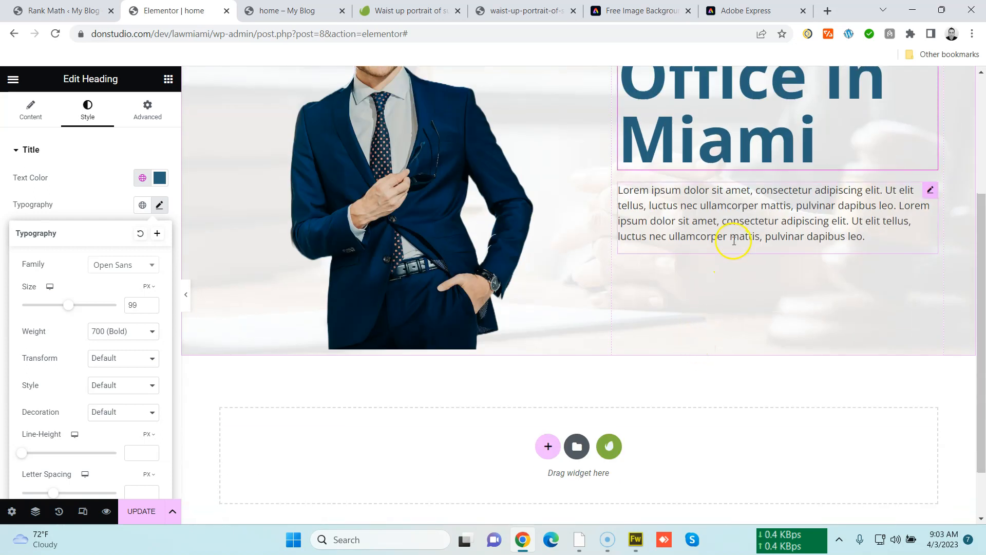
{"action": "scroll", "coordinate": [733, 238], "scroll_direction": "up", "scroll_amount": 2}
{"action": "scroll", "coordinate": [548, 308], "scroll_direction": "up", "scroll_amount": 1}
{"action": "scroll", "coordinate": [583, 324], "scroll_direction": "down", "scroll_amount": 1}
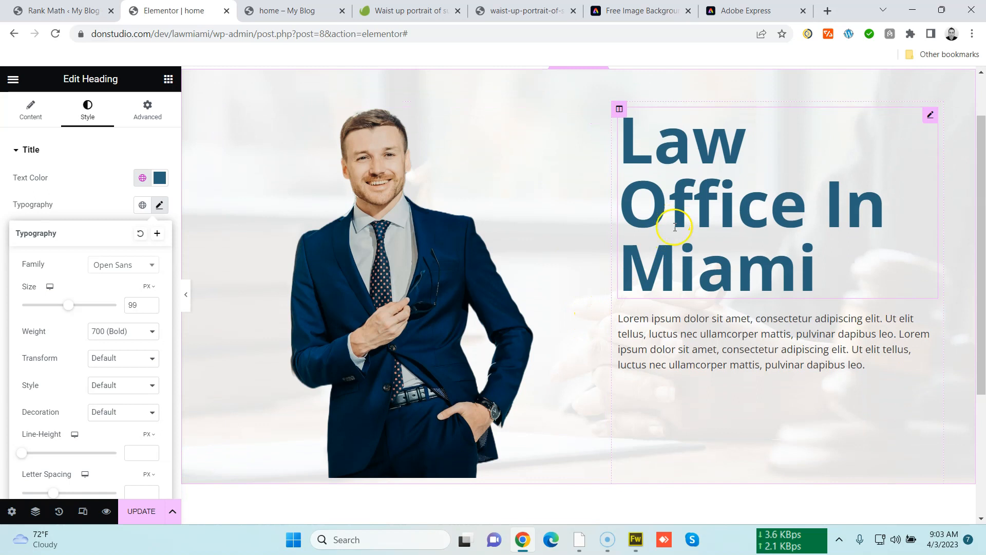
Delete the duplicated second half of the paragraph in the text editor widget
{"action": "left_click", "coordinate": [927, 321]}
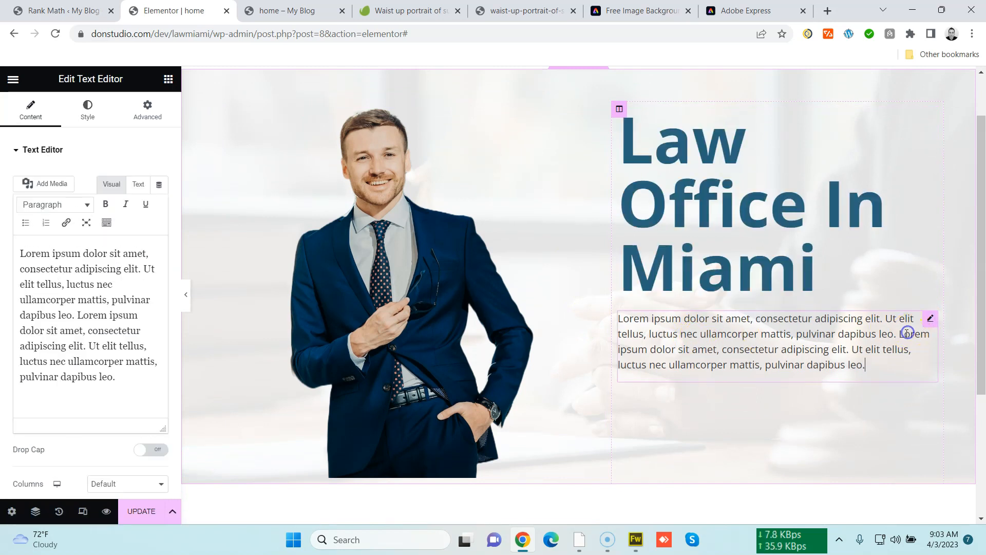
{"action": "left_click_drag", "start_coordinate": [900, 334], "coordinate": [914, 368]}
{"action": "key", "text": "BackSpace"}
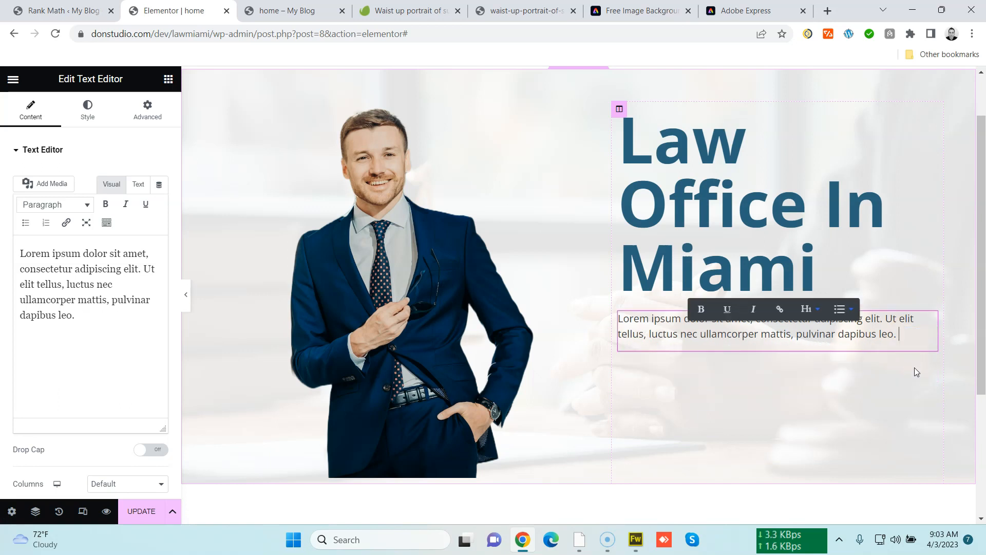
Set the paragraph text's typography size to 23 px
{"action": "left_click", "coordinate": [102, 115]}
{"action": "left_click", "coordinate": [156, 232]}
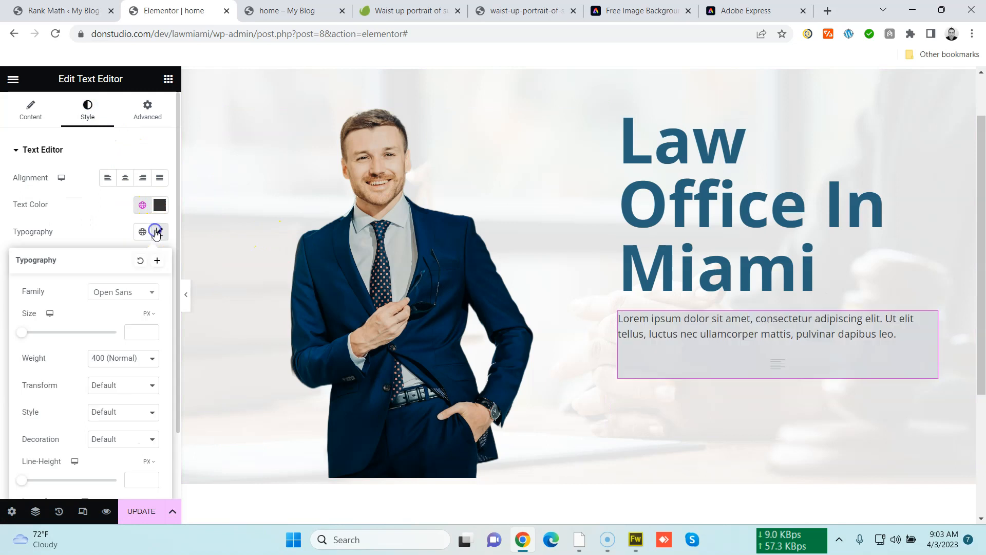
{"action": "left_click_drag", "start_coordinate": [22, 331], "coordinate": [34, 333]}
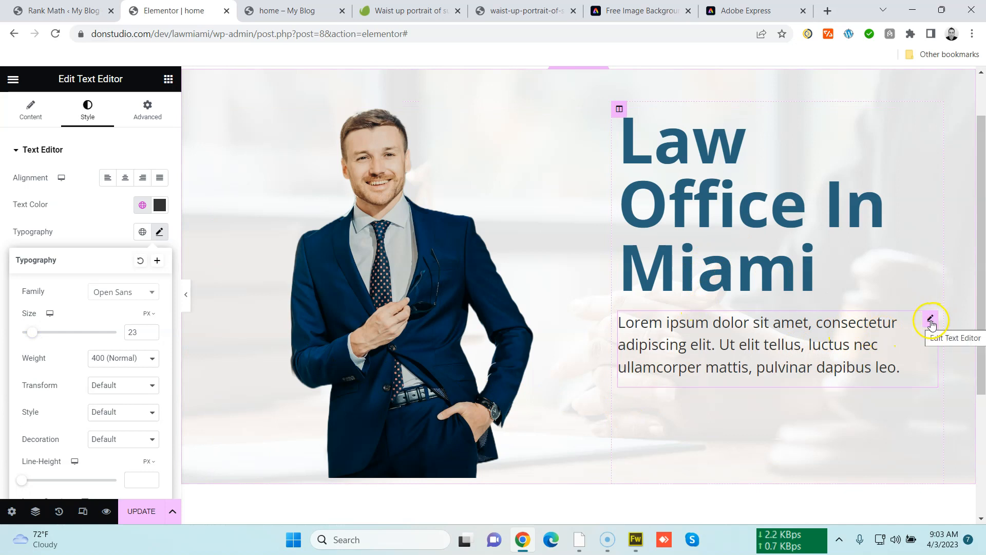
Add a Button widget below the paragraph in the text column
{"action": "left_click", "coordinate": [168, 80]}
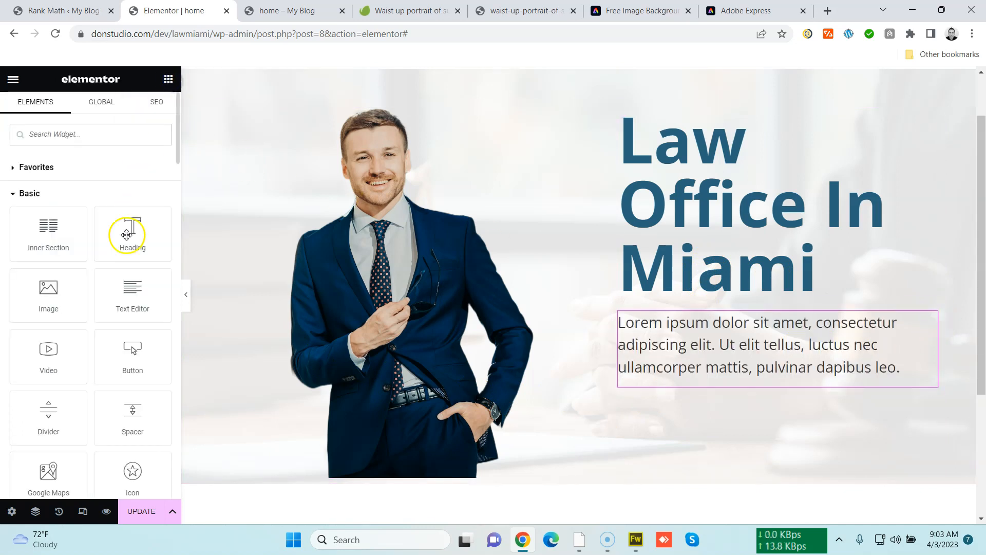
{"action": "left_click_drag", "start_coordinate": [119, 358], "coordinate": [727, 382]}
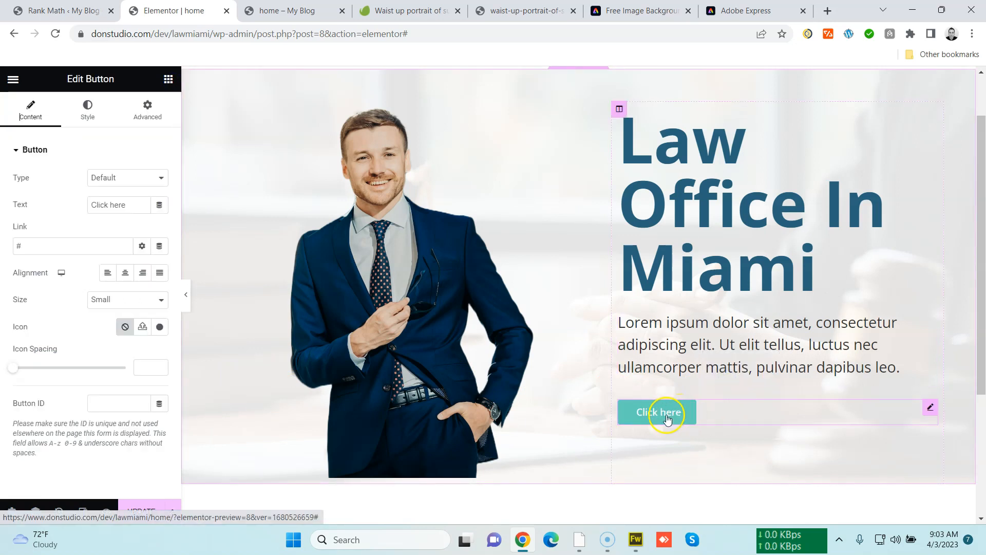
{"action": "scroll", "coordinate": [315, 330], "scroll_direction": "up", "scroll_amount": 2}
{"action": "scroll", "coordinate": [315, 328], "scroll_direction": "down", "scroll_amount": 3}
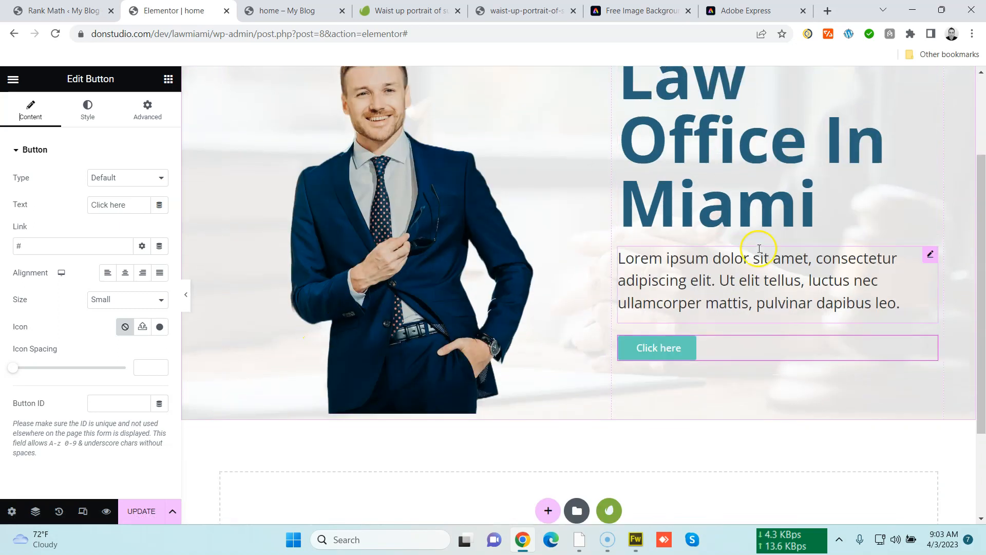
{"action": "scroll", "coordinate": [623, 374], "scroll_direction": "up", "scroll_amount": 2}
{"action": "scroll", "coordinate": [625, 372], "scroll_direction": "down", "scroll_amount": 1}
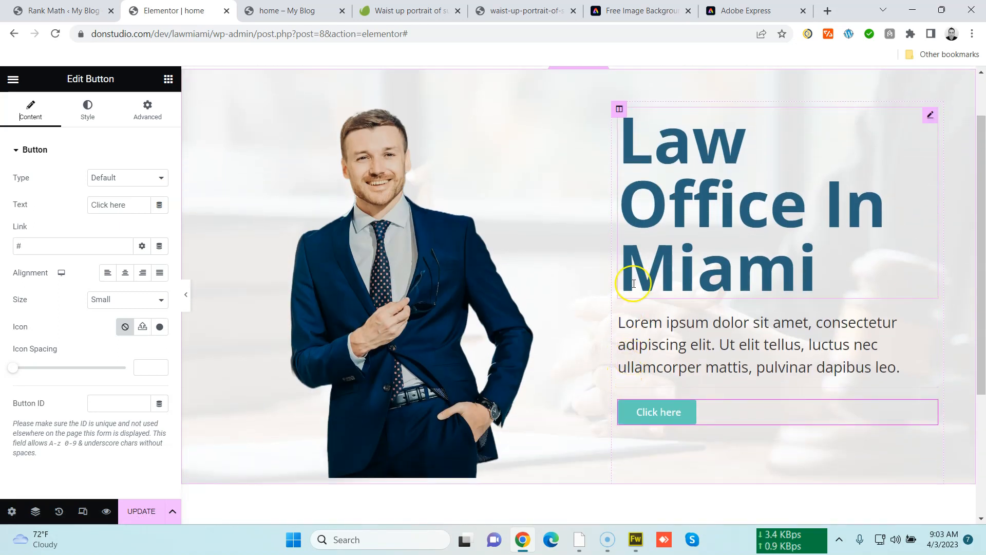
Move the text column to the left of the lawyer image column
{"action": "left_click", "coordinate": [618, 109]}
{"action": "left_click_drag", "start_coordinate": [618, 109], "coordinate": [322, 155]}
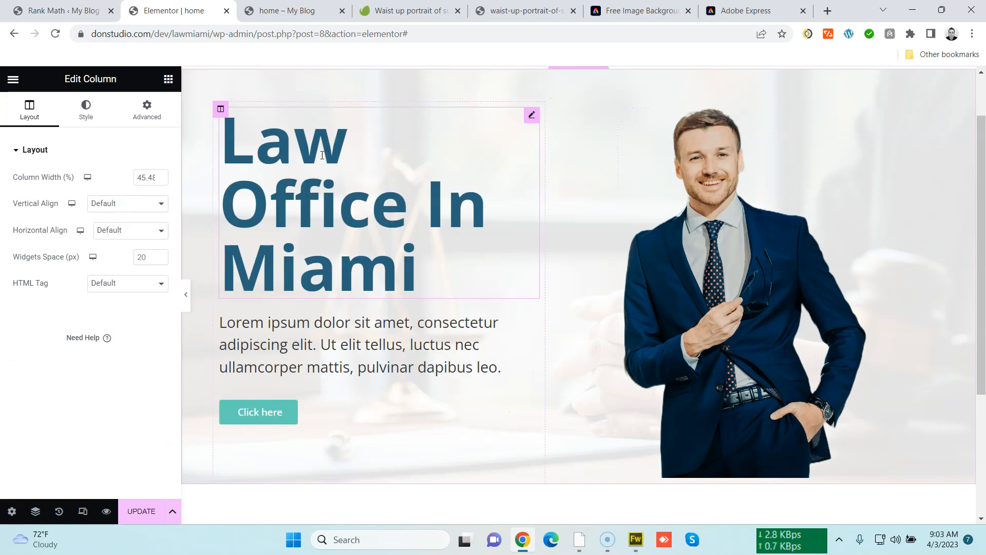
{"action": "scroll", "coordinate": [439, 276], "scroll_direction": "up", "scroll_amount": 2}
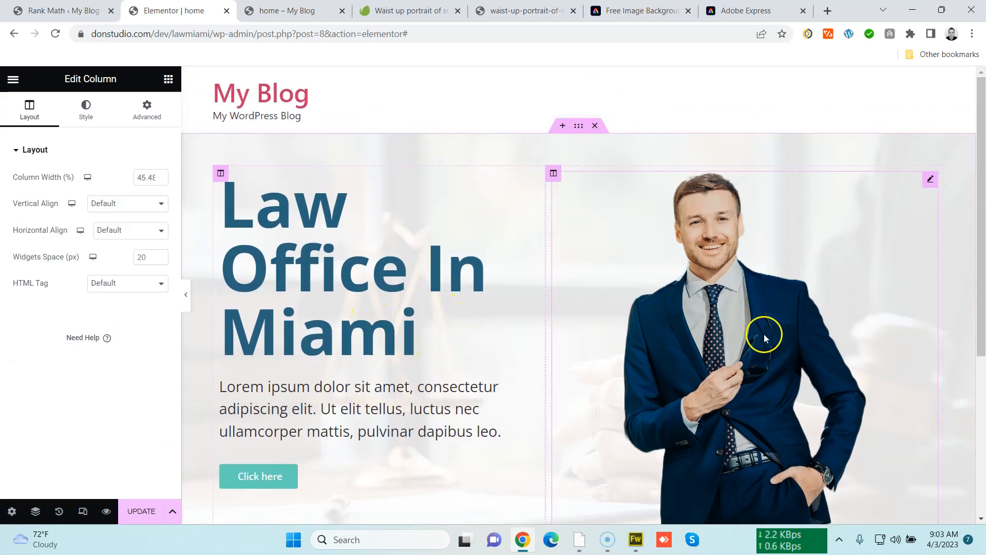
{"action": "scroll", "coordinate": [585, 374], "scroll_direction": "down", "scroll_amount": 4}
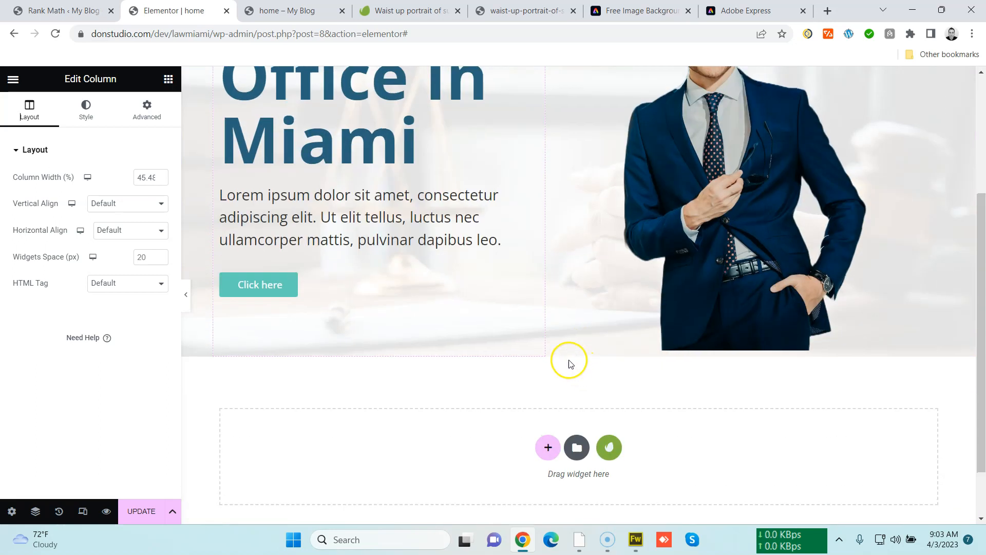
{"action": "scroll", "coordinate": [571, 359], "scroll_direction": "up", "scroll_amount": 3}
{"action": "scroll", "coordinate": [429, 340], "scroll_direction": "up", "scroll_amount": 2}
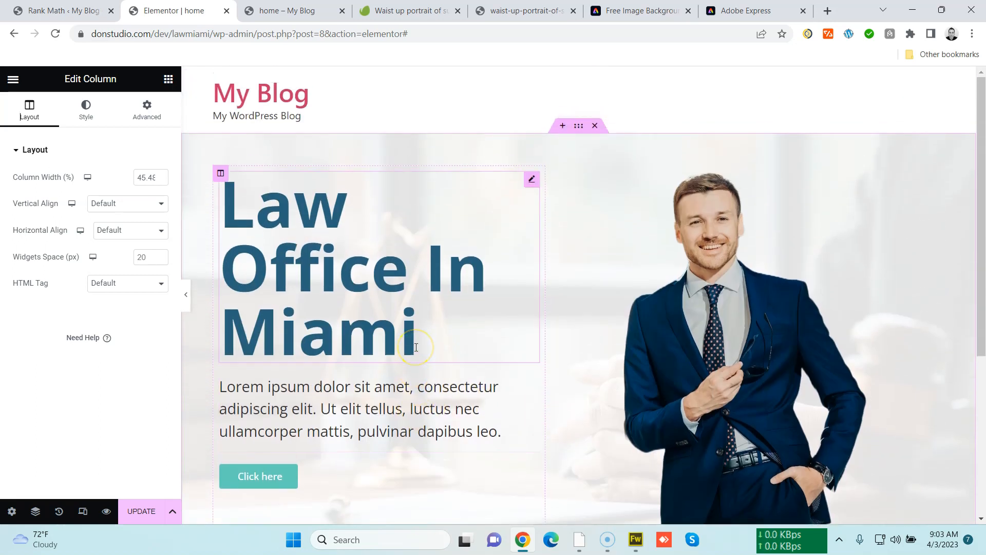
{"action": "scroll", "coordinate": [416, 347], "scroll_direction": "down", "scroll_amount": 4}
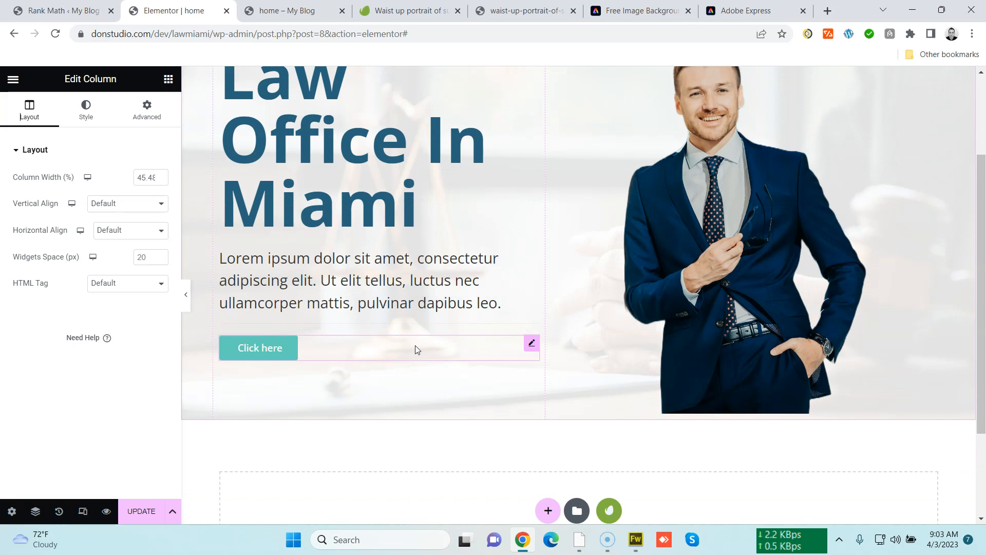
{"action": "scroll", "coordinate": [575, 375], "scroll_direction": "up", "scroll_amount": 4}
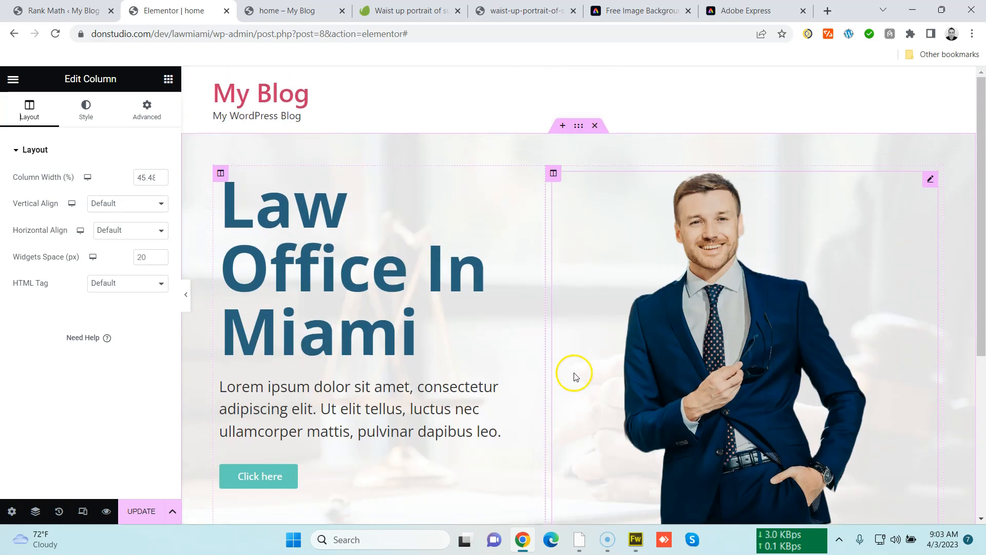
{"action": "scroll", "coordinate": [568, 357], "scroll_direction": "down", "scroll_amount": 2}
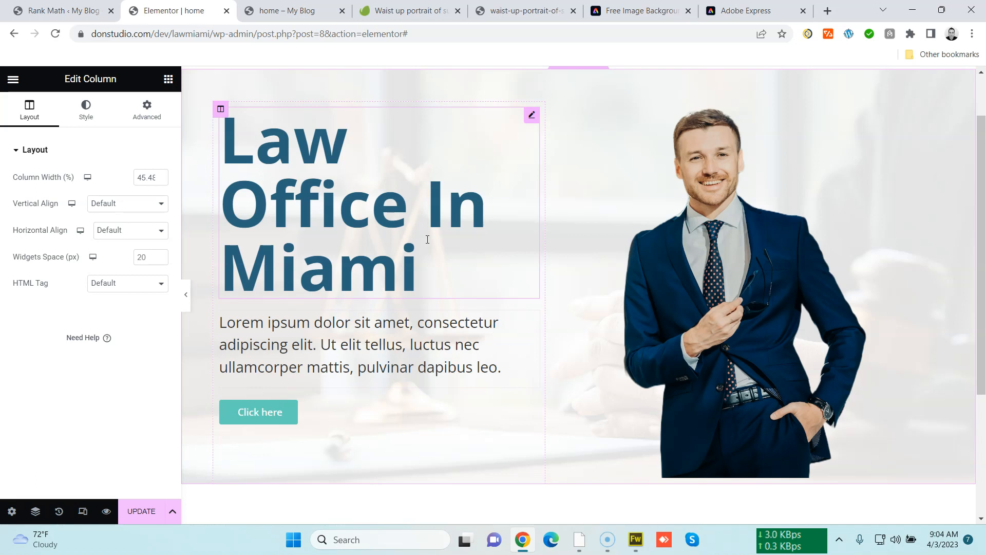
Set the button's size to Large
{"action": "left_click", "coordinate": [426, 330]}
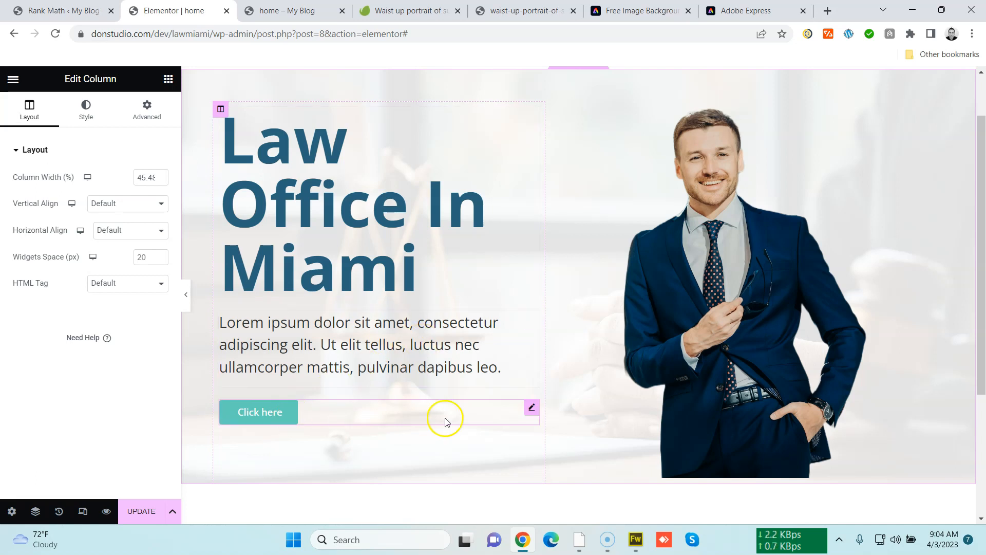
{"action": "left_click", "coordinate": [529, 404]}
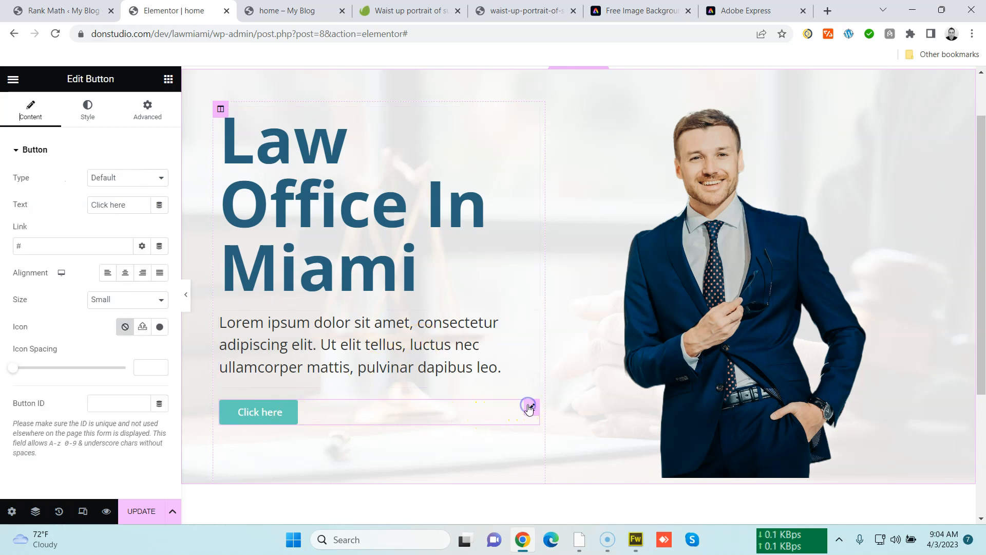
{"action": "left_click", "coordinate": [121, 300]}
{"action": "left_click", "coordinate": [121, 345]}
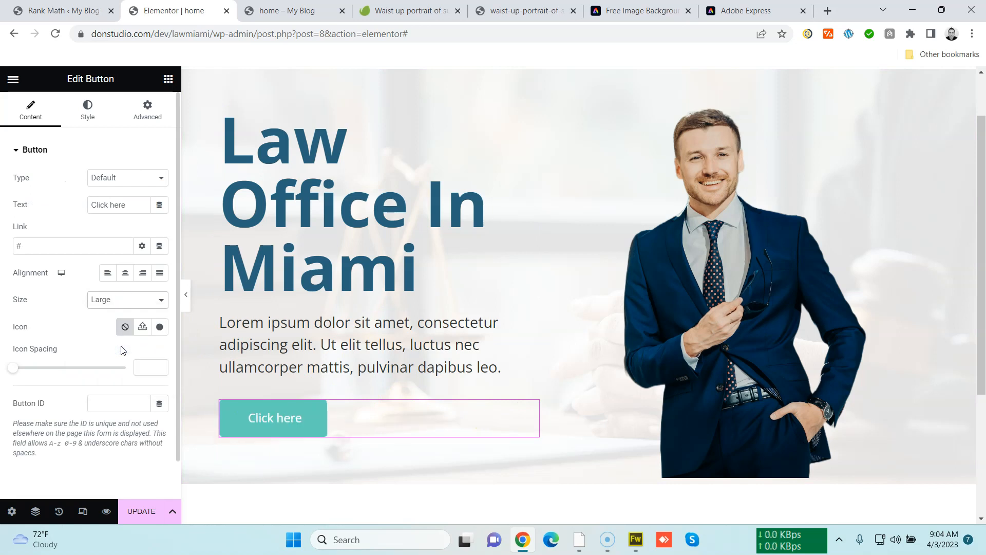
Set the button's border radius to 100 px on all corners and apply a default box shadow
{"action": "left_click", "coordinate": [97, 114]}
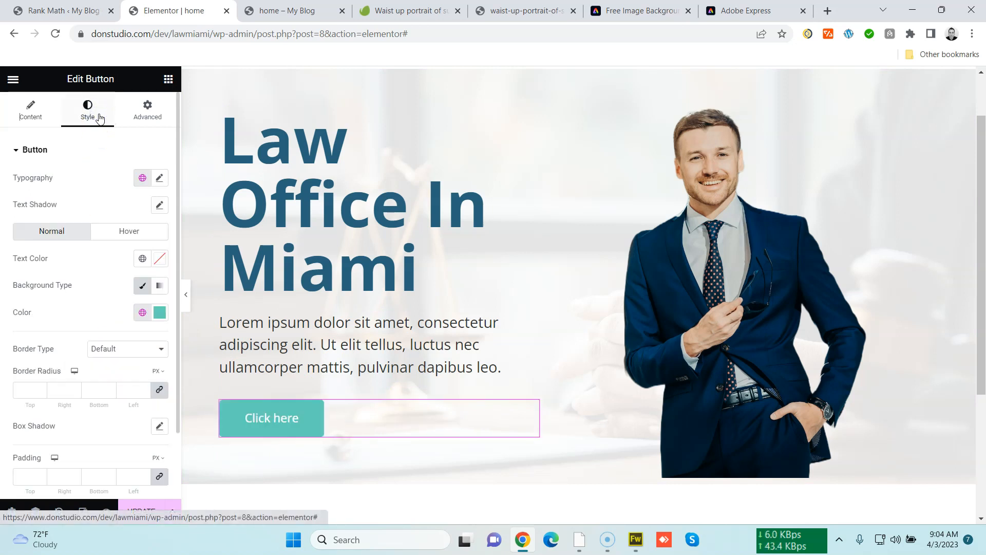
{"action": "scroll", "coordinate": [104, 336], "scroll_direction": "down", "scroll_amount": 2}
{"action": "left_click", "coordinate": [21, 313]}
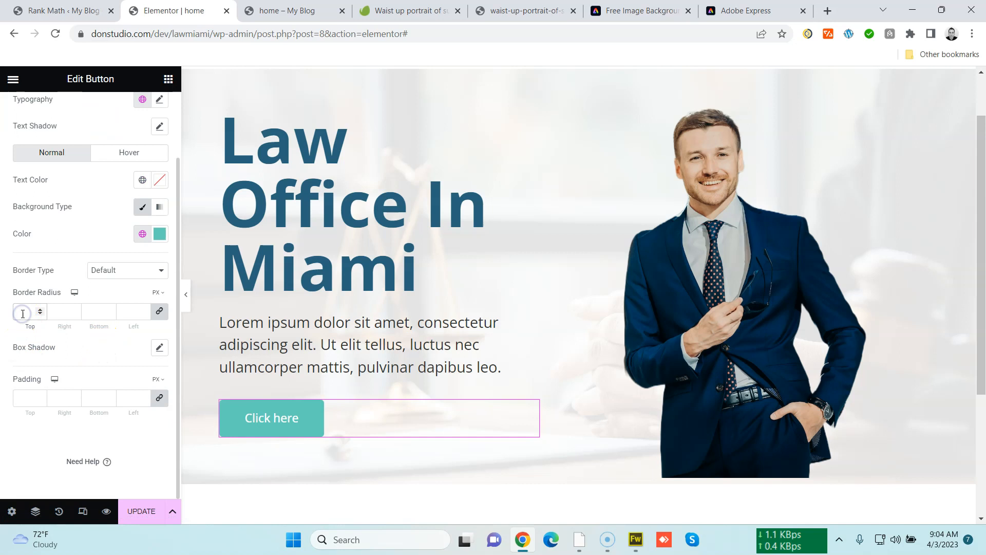
{"action": "type", "text": "100"}
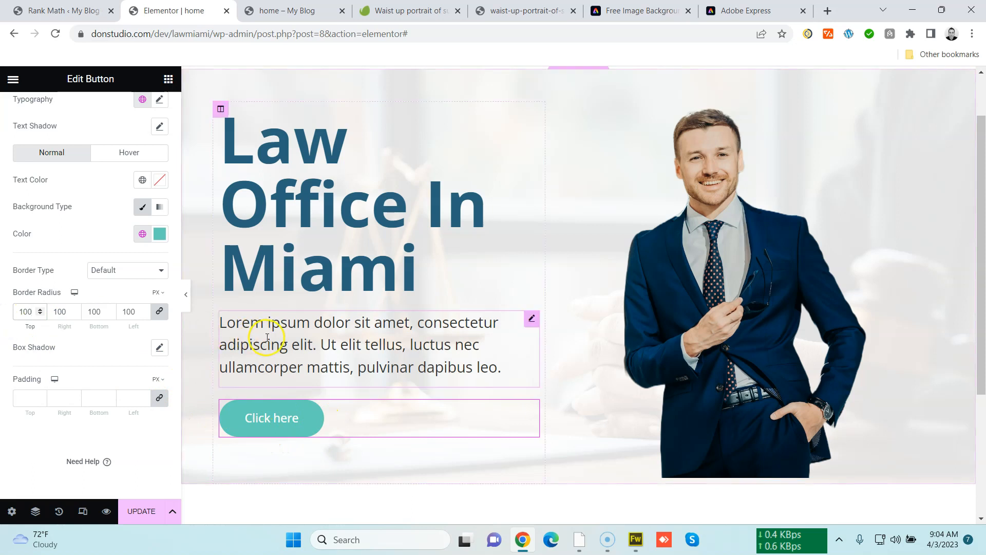
{"action": "left_click", "coordinate": [160, 348]}
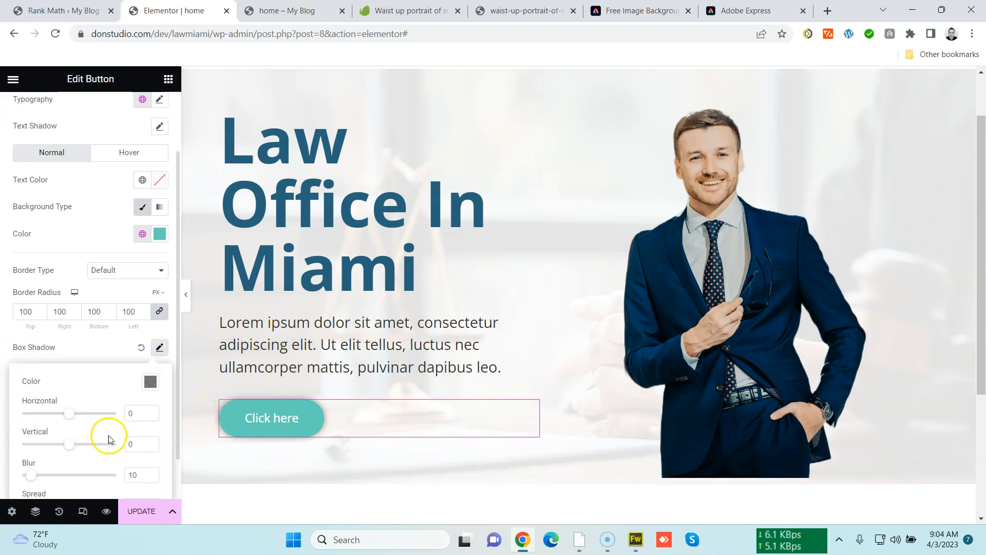
{"action": "left_click", "coordinate": [135, 518]}
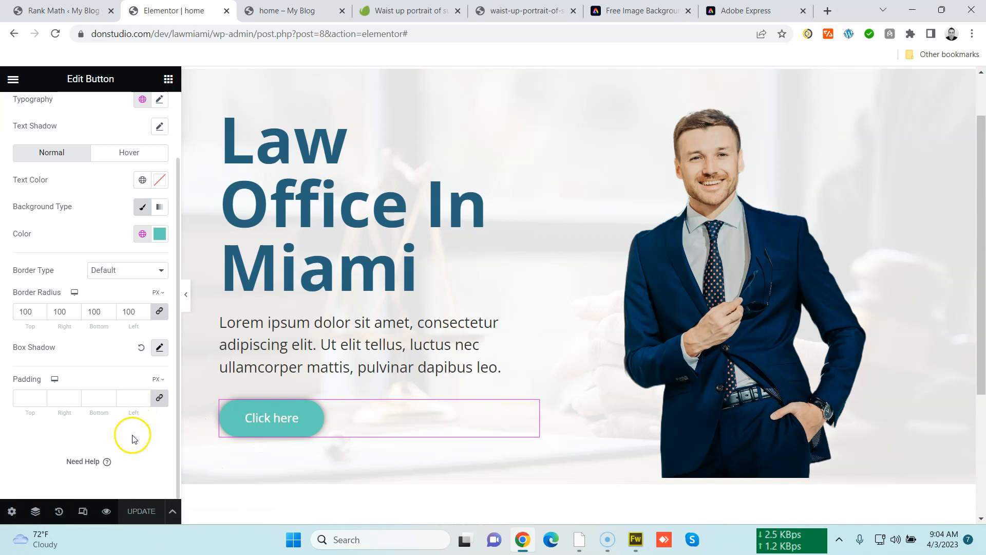
{"action": "scroll", "coordinate": [132, 436], "scroll_direction": "up", "scroll_amount": 2}
{"action": "scroll", "coordinate": [282, 377], "scroll_direction": "up", "scroll_amount": 2}
{"action": "scroll", "coordinate": [275, 393], "scroll_direction": "down", "scroll_amount": 3}
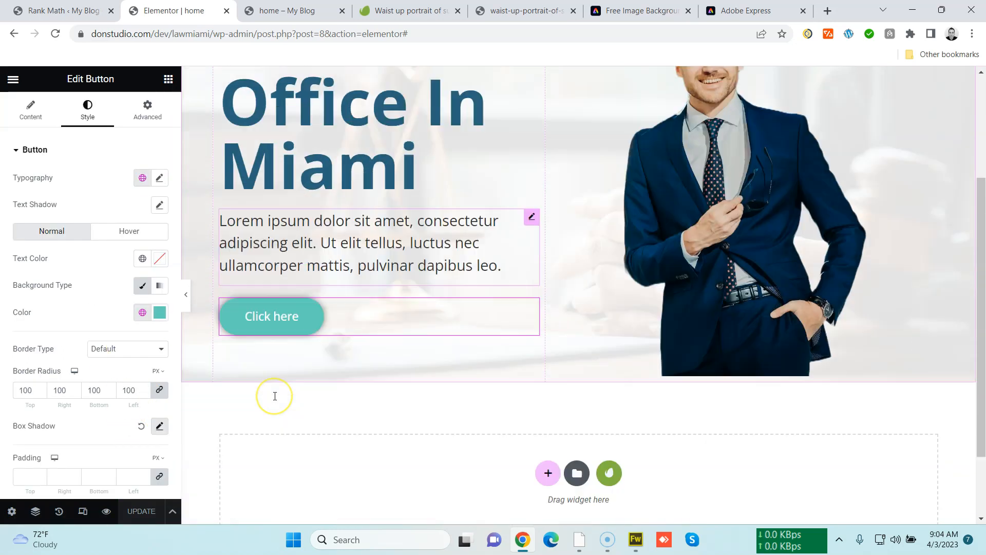
{"action": "scroll", "coordinate": [273, 396], "scroll_direction": "up", "scroll_amount": 4}
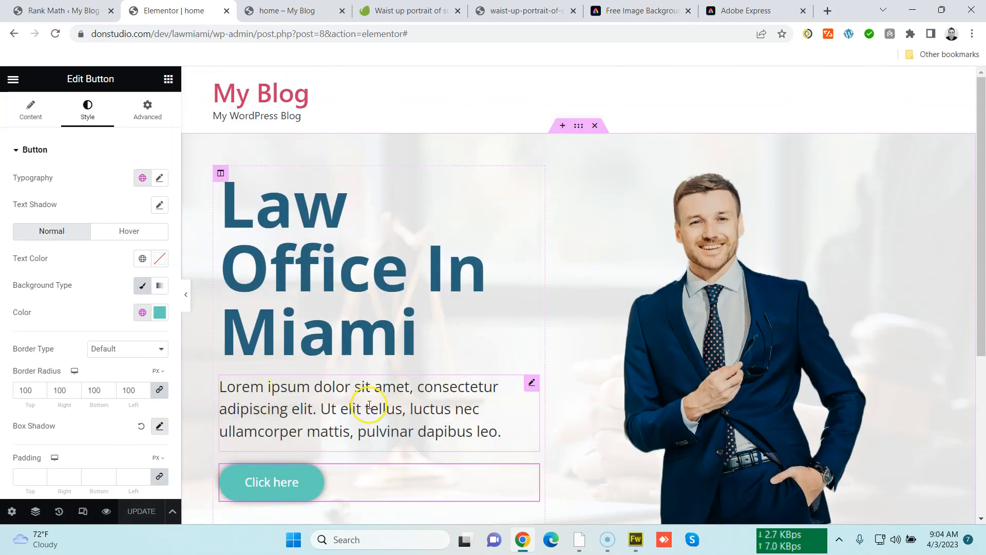
{"action": "scroll", "coordinate": [358, 404], "scroll_direction": "down", "scroll_amount": 3}
{"action": "scroll", "coordinate": [358, 406], "scroll_direction": "up", "scroll_amount": 4}
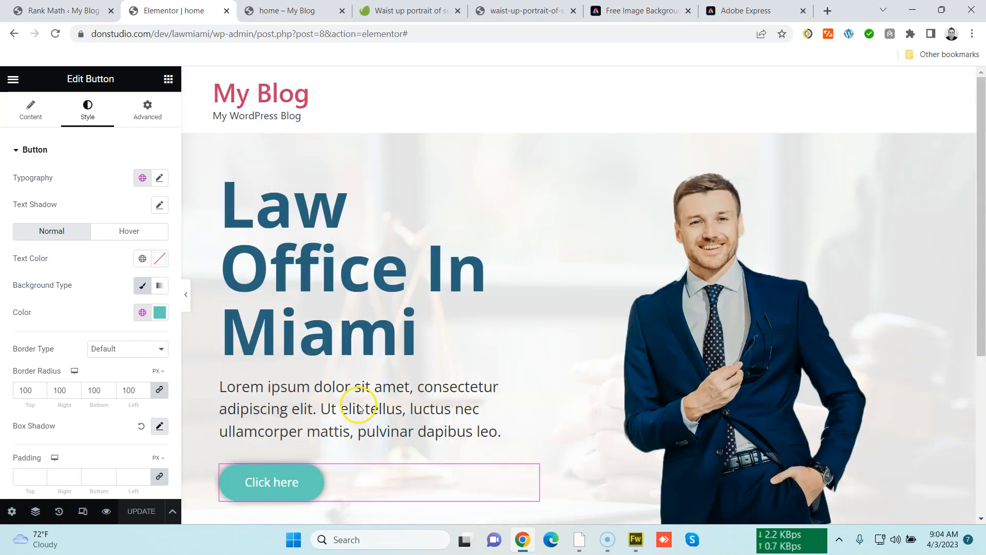
{"action": "scroll", "coordinate": [359, 404], "scroll_direction": "down", "scroll_amount": 2}
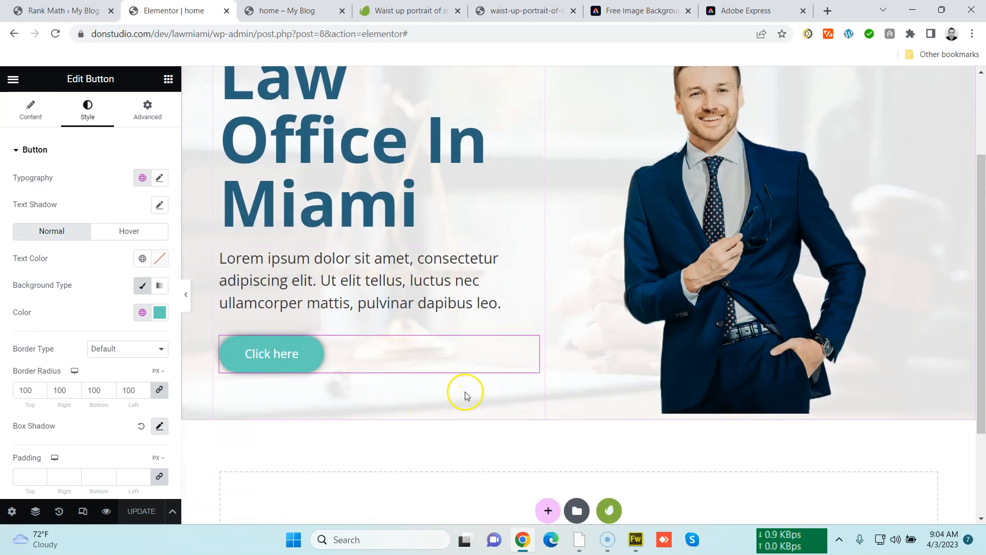
Give the button a Fade In Up entrance animation and update the page
{"action": "left_click", "coordinate": [533, 344]}
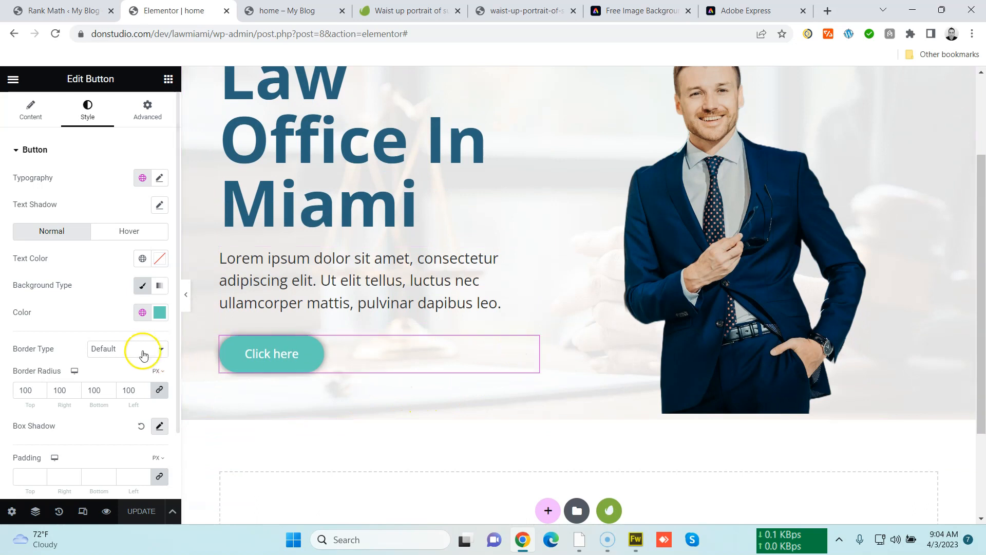
{"action": "scroll", "coordinate": [234, 385], "scroll_direction": "up", "scroll_amount": 2}
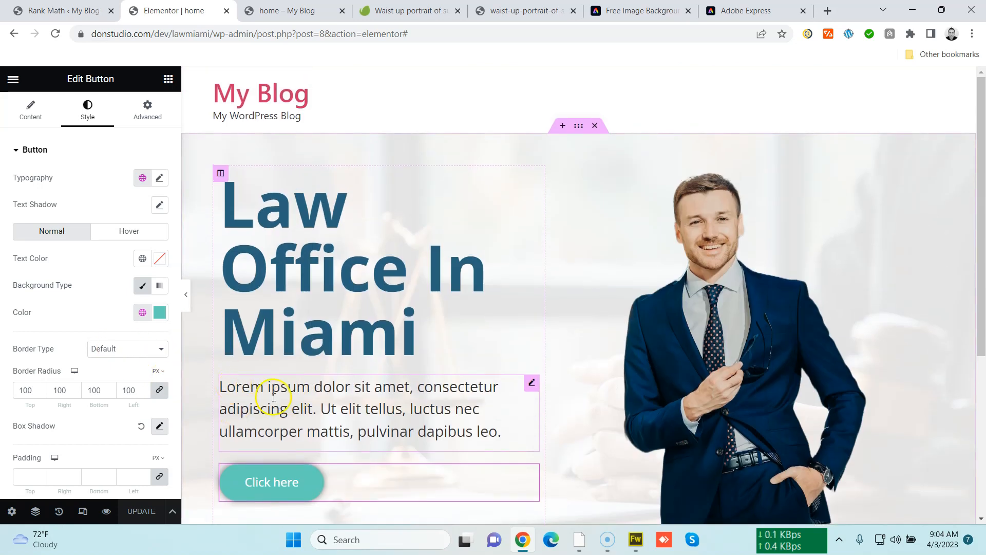
{"action": "scroll", "coordinate": [274, 397], "scroll_direction": "down", "scroll_amount": 3}
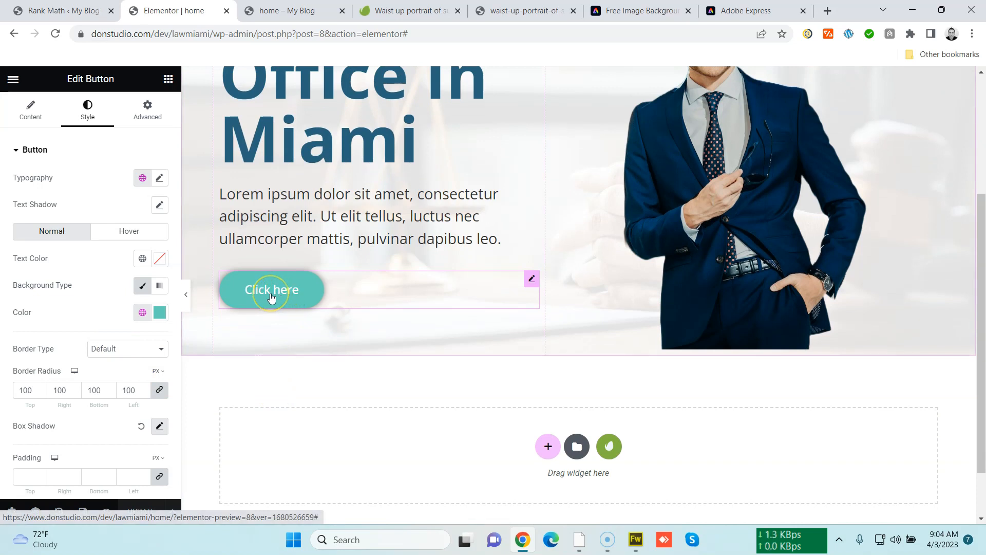
{"action": "scroll", "coordinate": [110, 343], "scroll_direction": "down", "scroll_amount": 2}
{"action": "scroll", "coordinate": [110, 346], "scroll_direction": "up", "scroll_amount": 2}
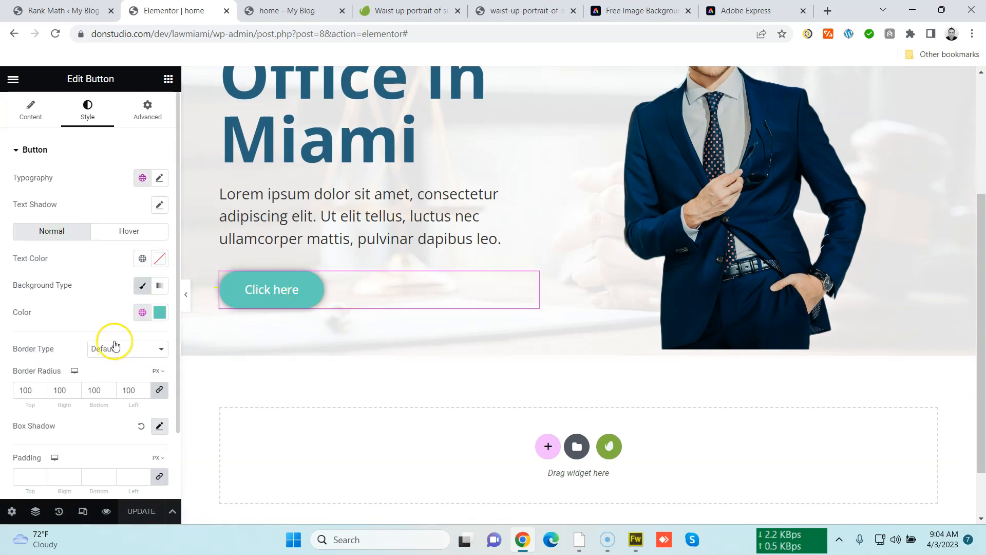
{"action": "left_click", "coordinate": [147, 109]}
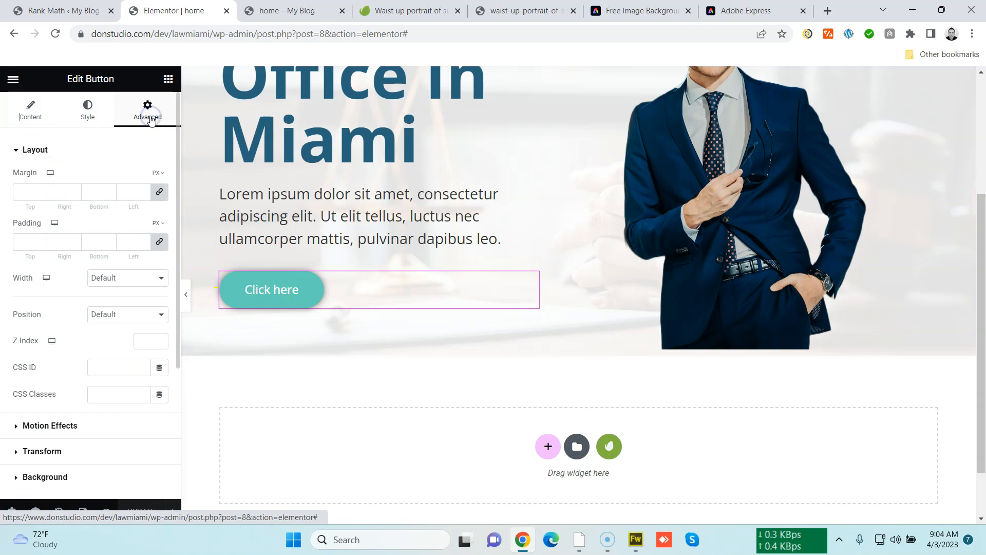
{"action": "scroll", "coordinate": [138, 365], "scroll_direction": "down", "scroll_amount": 3}
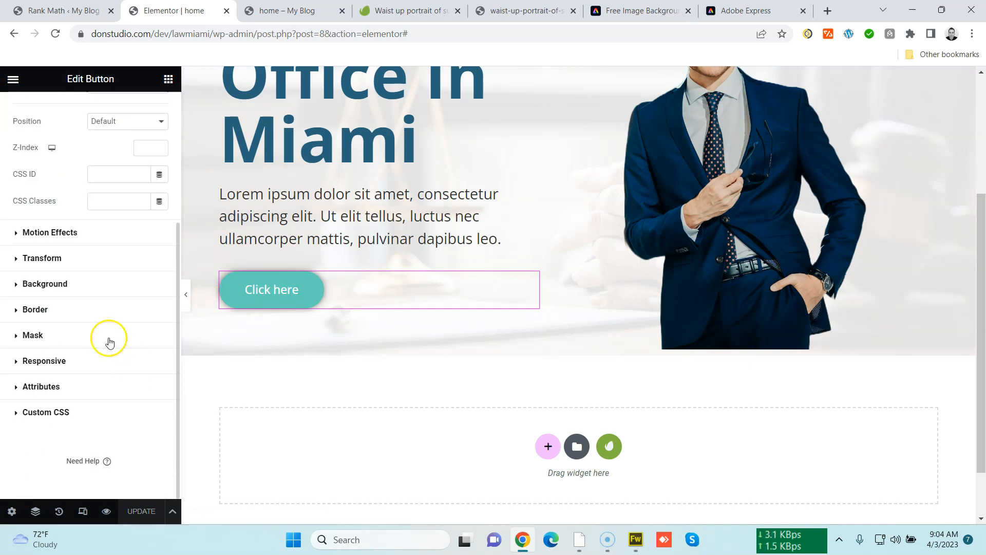
{"action": "left_click", "coordinate": [89, 233]}
{"action": "left_click", "coordinate": [68, 319]}
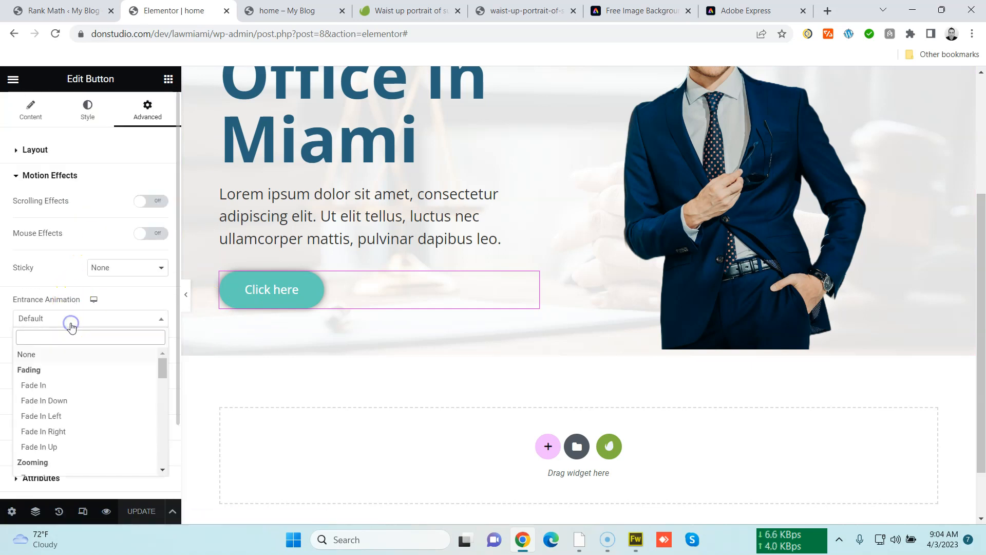
{"action": "left_click", "coordinate": [69, 448]}
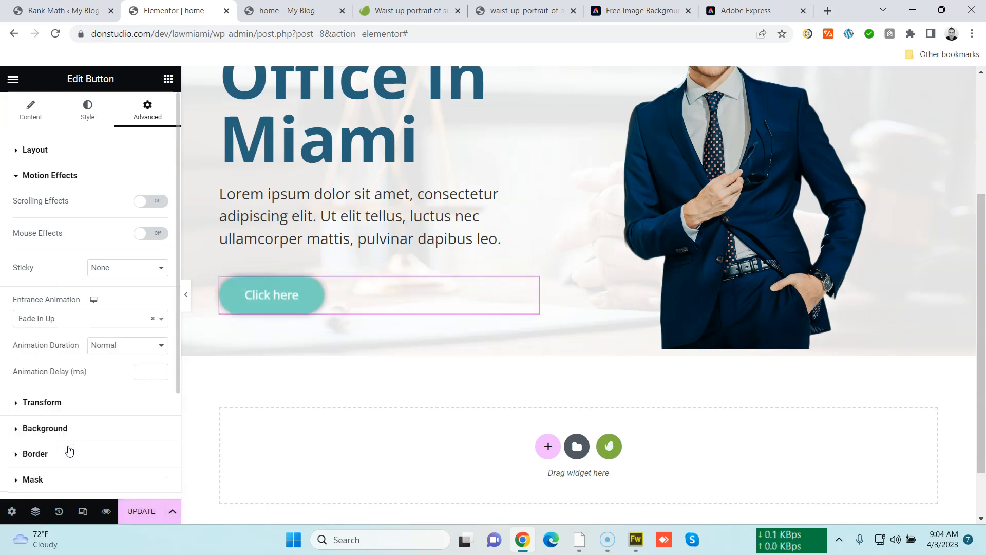
{"action": "left_click", "coordinate": [138, 508]}
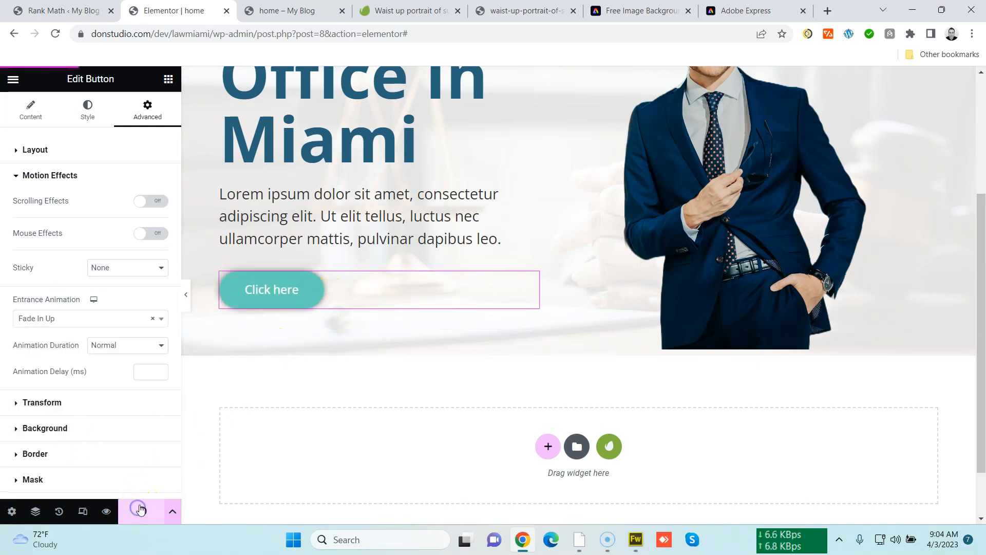
Reload the live home page in the other tab and scroll through it to review the design
{"action": "left_click", "coordinate": [287, 10]}
{"action": "left_click", "coordinate": [302, 34]}
{"action": "key", "text": "Return"}
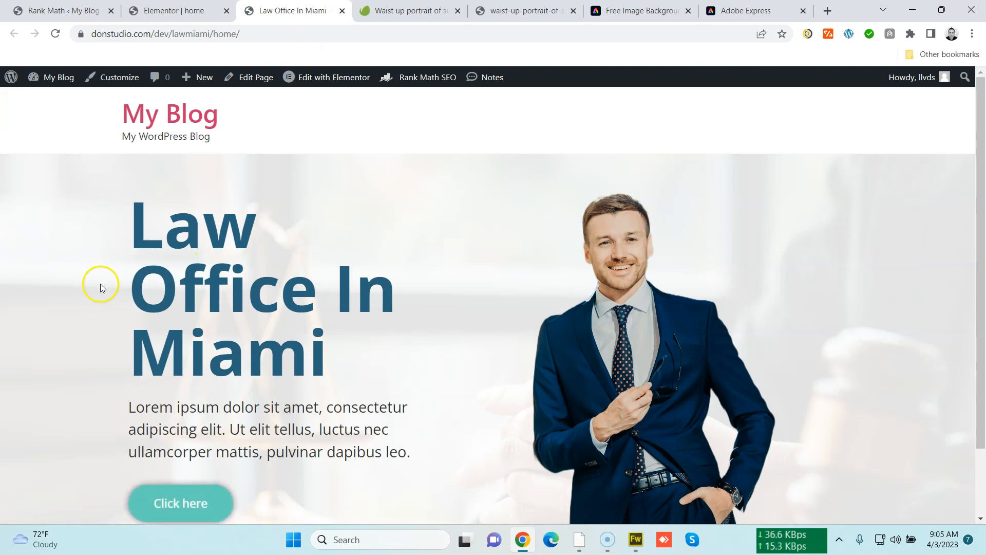
{"action": "scroll", "coordinate": [90, 282], "scroll_direction": "down", "scroll_amount": 2}
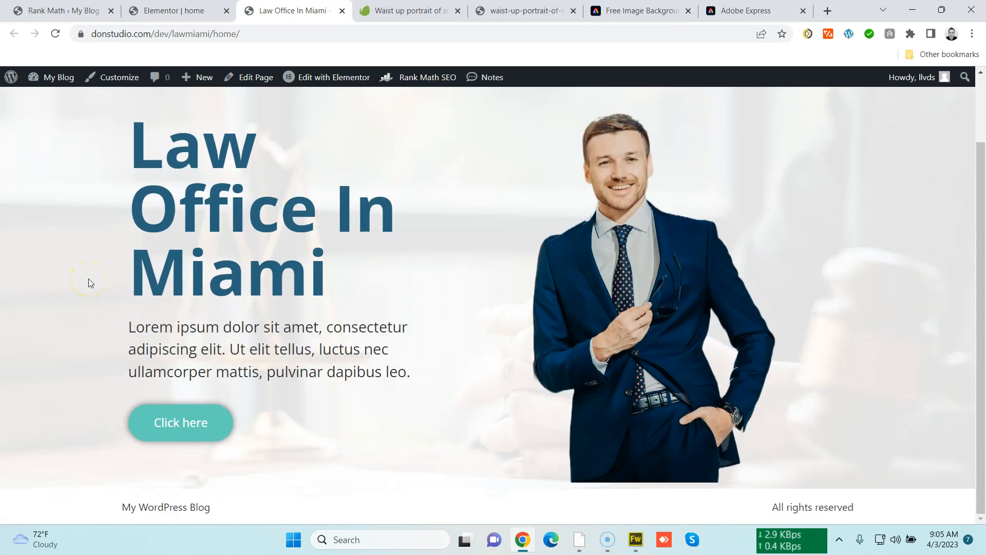
{"action": "scroll", "coordinate": [88, 278], "scroll_direction": "up", "scroll_amount": 2}
{"action": "scroll", "coordinate": [88, 278], "scroll_direction": "down", "scroll_amount": 2}
{"action": "scroll", "coordinate": [89, 279], "scroll_direction": "up", "scroll_amount": 2}
{"action": "scroll", "coordinate": [88, 279], "scroll_direction": "down", "scroll_amount": 2}
{"action": "scroll", "coordinate": [88, 280], "scroll_direction": "up", "scroll_amount": 2}
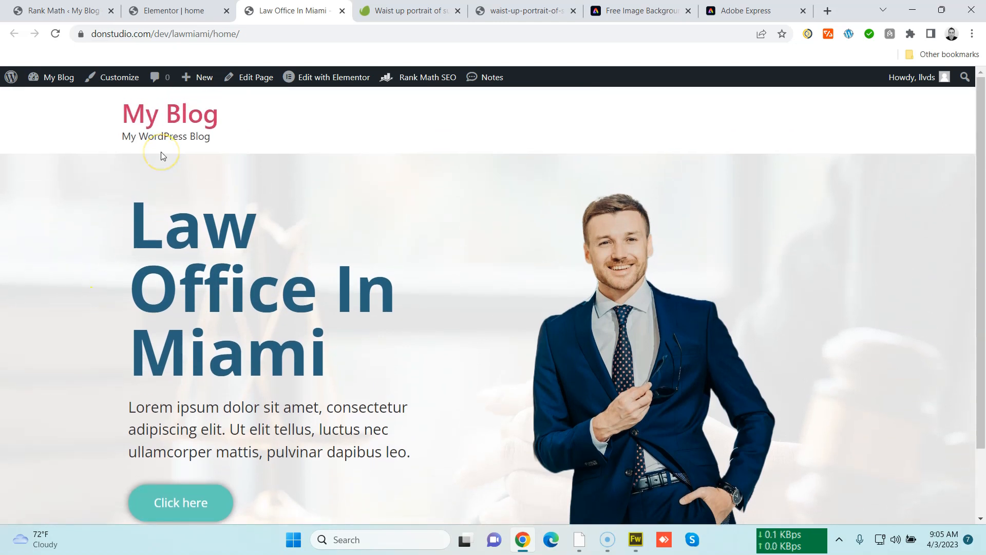
{"action": "scroll", "coordinate": [149, 180], "scroll_direction": "down", "scroll_amount": 2}
{"action": "scroll", "coordinate": [154, 202], "scroll_direction": "up", "scroll_amount": 2}
Close the extra browser tabs, keeping only the Elementor editor open
{"action": "left_click", "coordinate": [342, 11]}
{"action": "left_click", "coordinate": [342, 10]}
{"action": "left_click", "coordinate": [342, 11]}
{"action": "left_click", "coordinate": [342, 10]}
{"action": "left_click", "coordinate": [342, 10]}
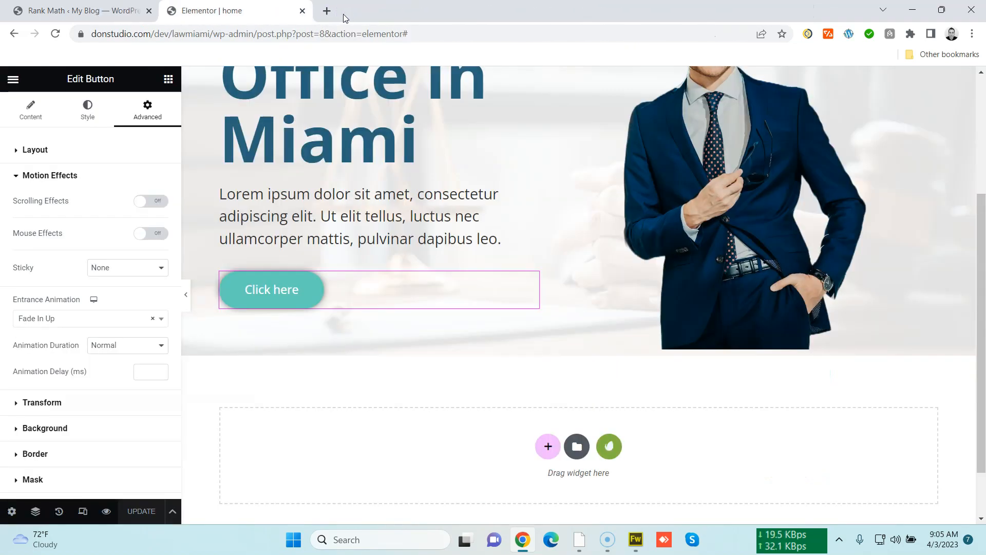
{"action": "left_click", "coordinate": [114, 12]}
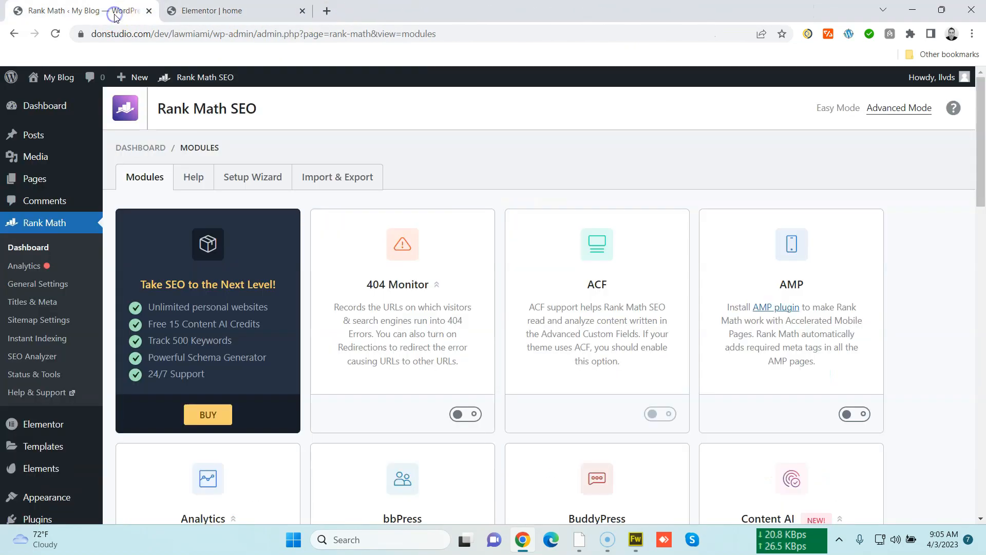
{"action": "left_click", "coordinate": [149, 11]}
{"action": "scroll", "coordinate": [442, 356], "scroll_direction": "up", "scroll_amount": 4}
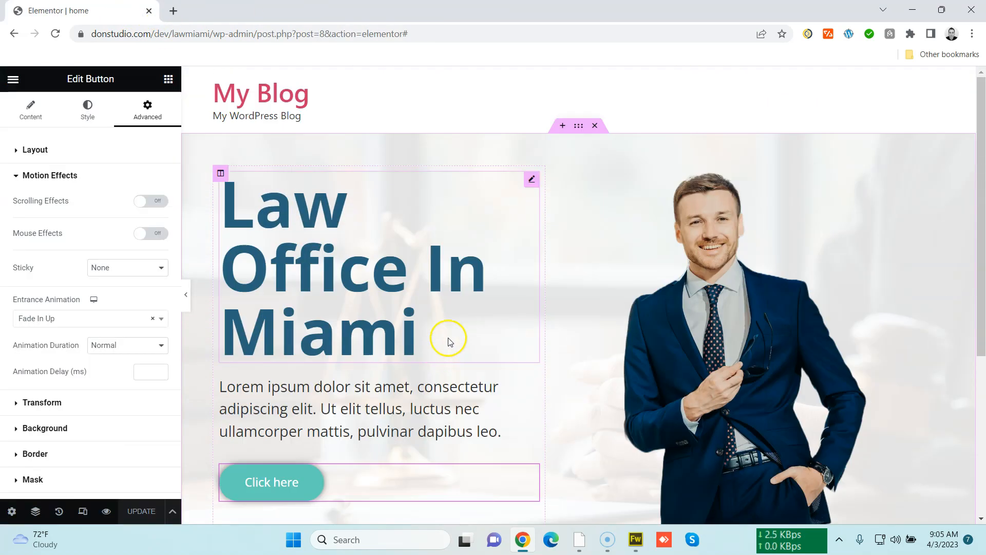
Open the live page view from the editor menu and scroll through it
{"action": "left_click", "coordinate": [14, 80]}
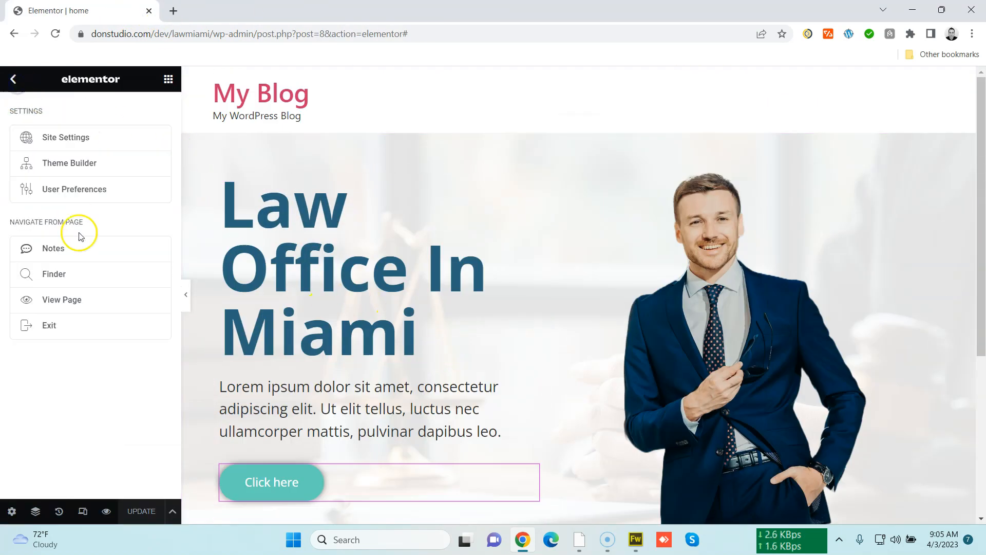
{"action": "left_click", "coordinate": [14, 82]}
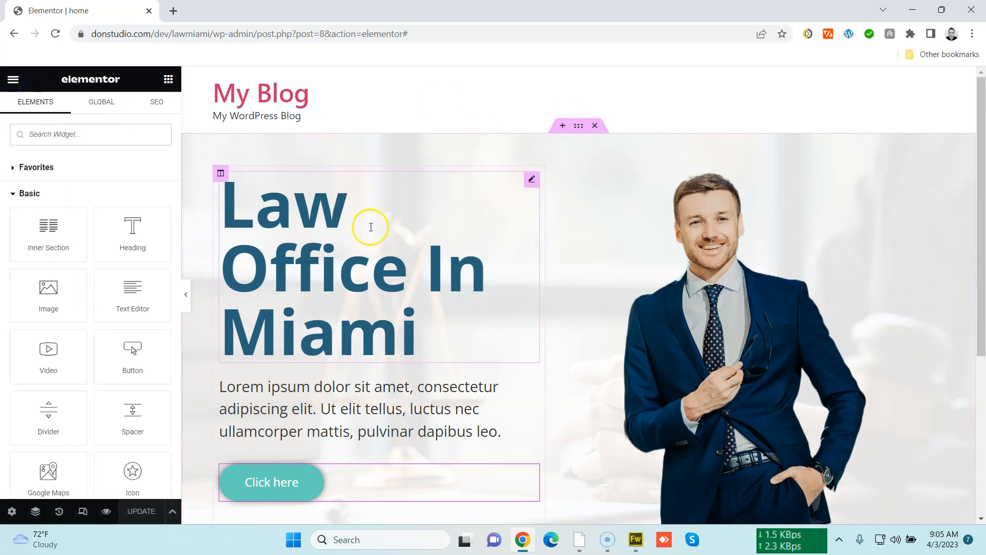
{"action": "left_click", "coordinate": [12, 80]}
{"action": "left_click", "coordinate": [66, 295]}
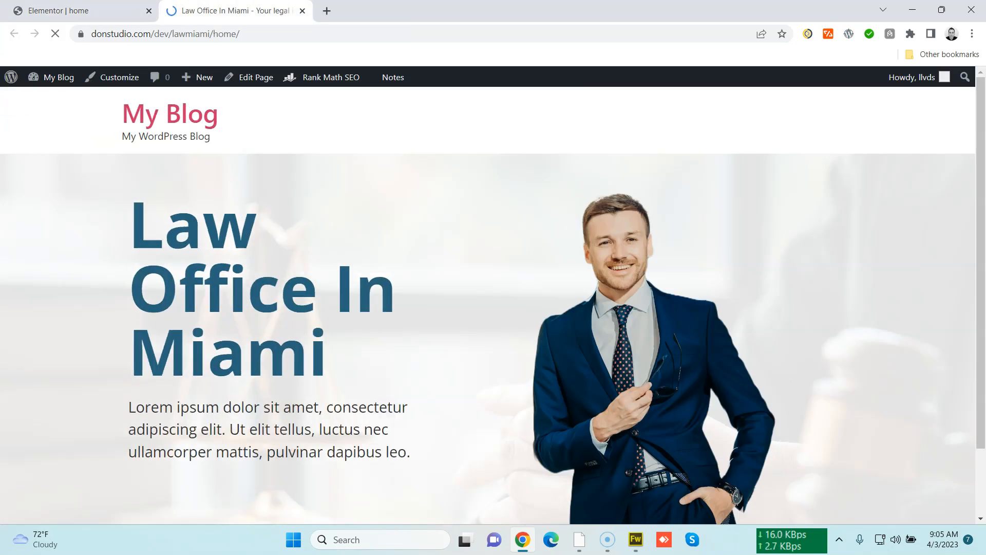
{"action": "scroll", "coordinate": [339, 292], "scroll_direction": "down", "scroll_amount": 2}
{"action": "scroll", "coordinate": [339, 289], "scroll_direction": "up", "scroll_amount": 2}
{"action": "scroll", "coordinate": [340, 284], "scroll_direction": "down", "scroll_amount": 2}
{"action": "scroll", "coordinate": [339, 286], "scroll_direction": "up", "scroll_amount": 2}
Load the site's root address to check what it displays as the homepage
{"action": "left_click_drag", "start_coordinate": [212, 34], "coordinate": [396, 49]}
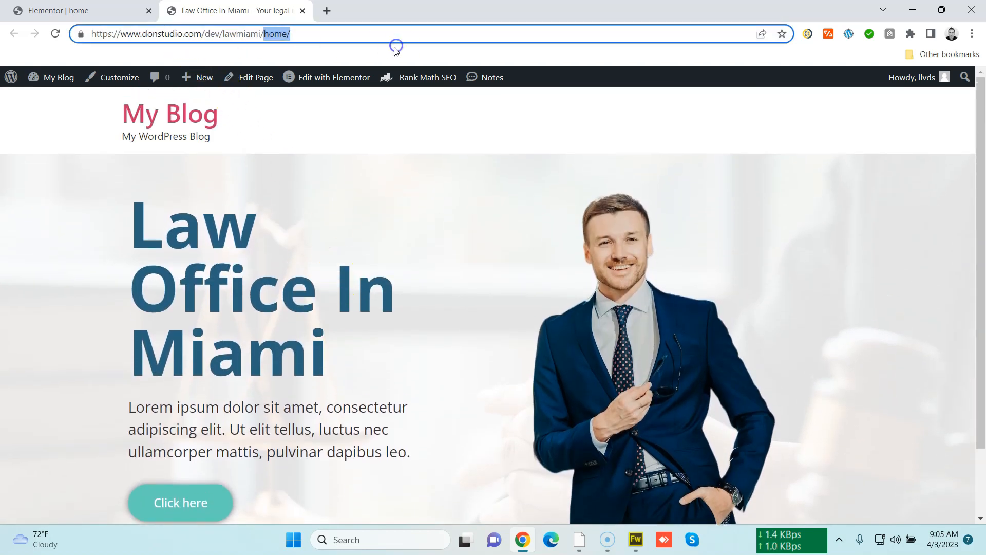
{"action": "key", "text": "BackSpace"}
{"action": "key", "text": "Return"}
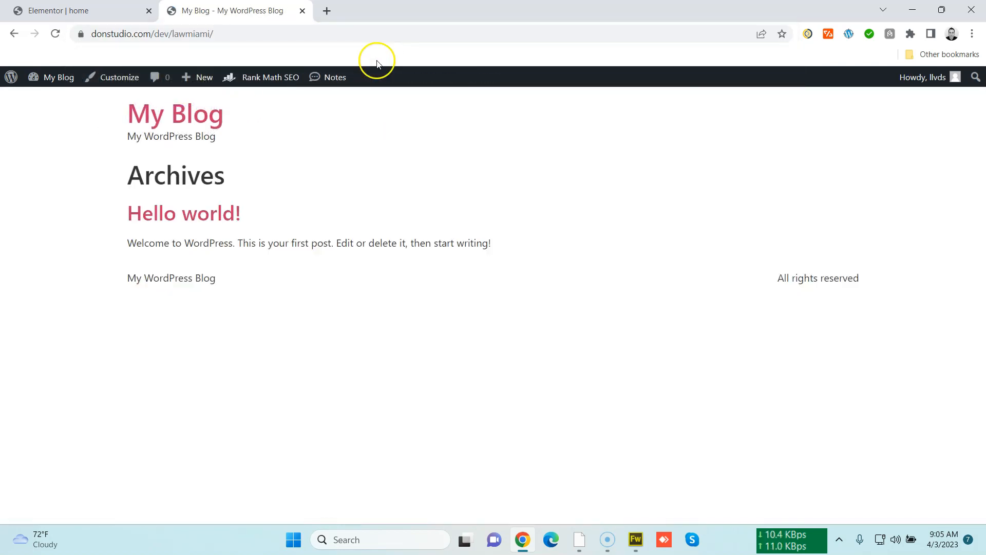
{"action": "key", "text": "ctrl+a"}
{"action": "left_click", "coordinate": [565, 344]}
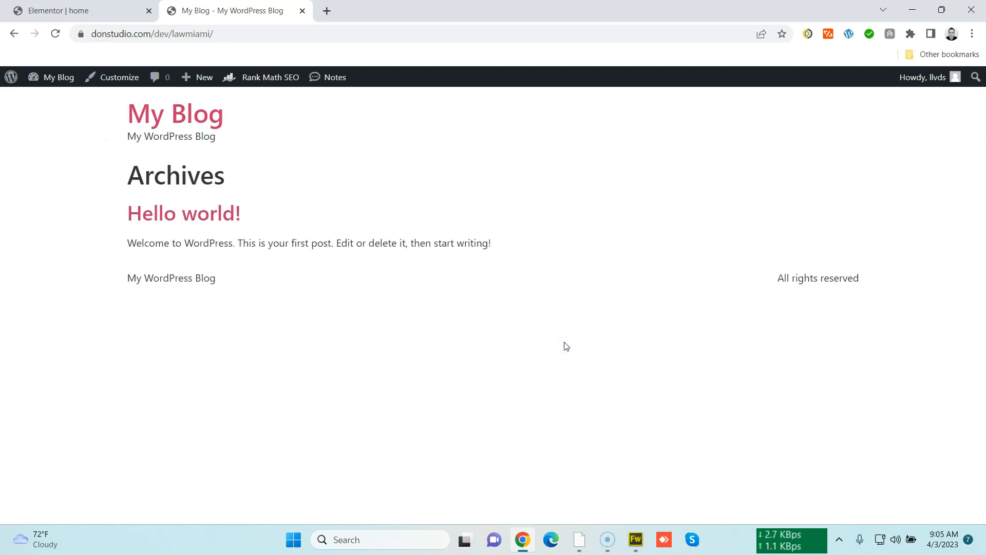
{"action": "left_click", "coordinate": [15, 35]}
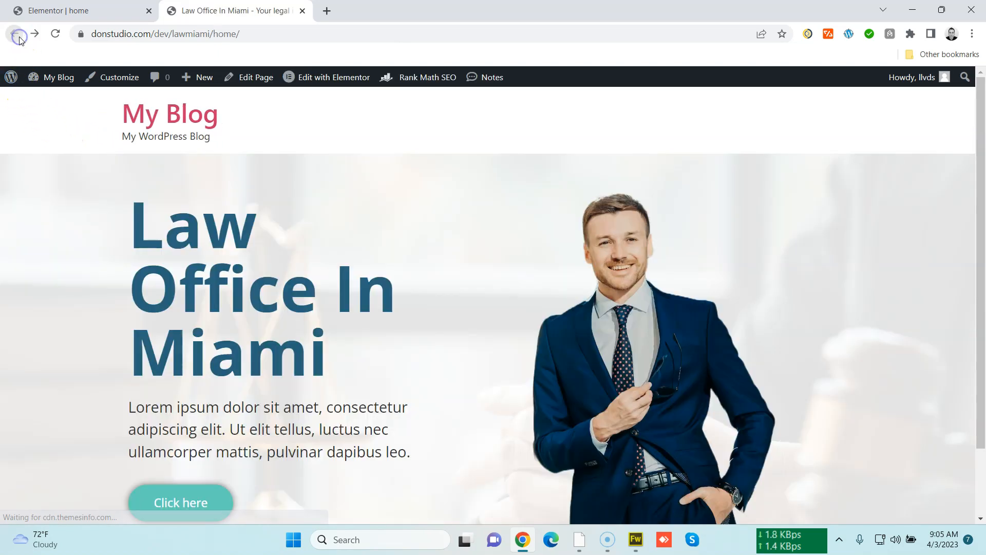
{"action": "scroll", "coordinate": [378, 296], "scroll_direction": "down", "scroll_amount": 3}
{"action": "scroll", "coordinate": [396, 310], "scroll_direction": "up", "scroll_amount": 3}
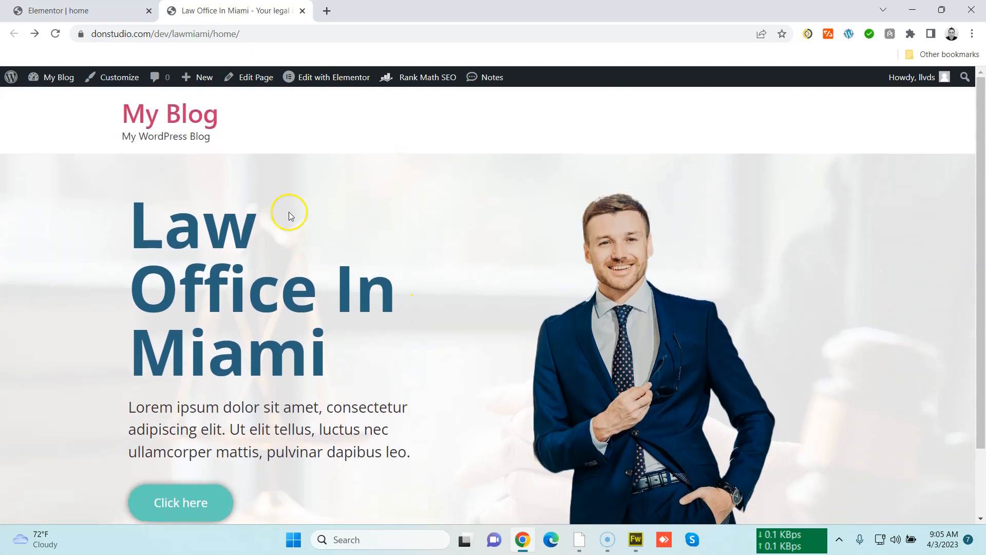
{"action": "left_click_drag", "start_coordinate": [213, 35], "coordinate": [337, 37]}
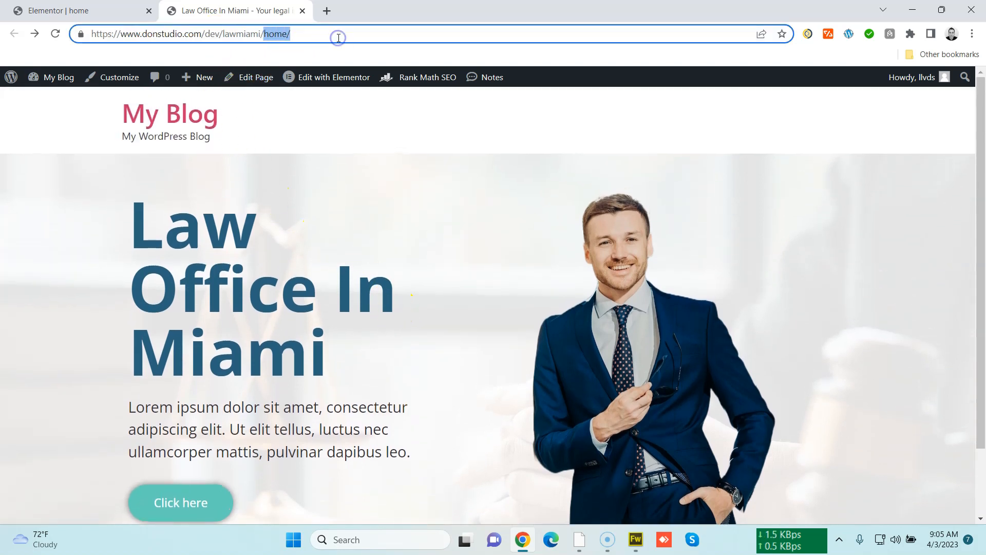
{"action": "key", "text": "BackSpace"}
{"action": "key", "text": "Return"}
Open the WordPress dashboard in a new tab placed first
{"action": "left_click", "coordinate": [92, 7]}
{"action": "left_click", "coordinate": [216, 7]}
{"action": "mouse_move", "coordinate": [63, 81]}
{"action": "middle_click", "coordinate": [59, 98]}
{"action": "left_click_drag", "start_coordinate": [356, 8], "coordinate": [40, 7]}
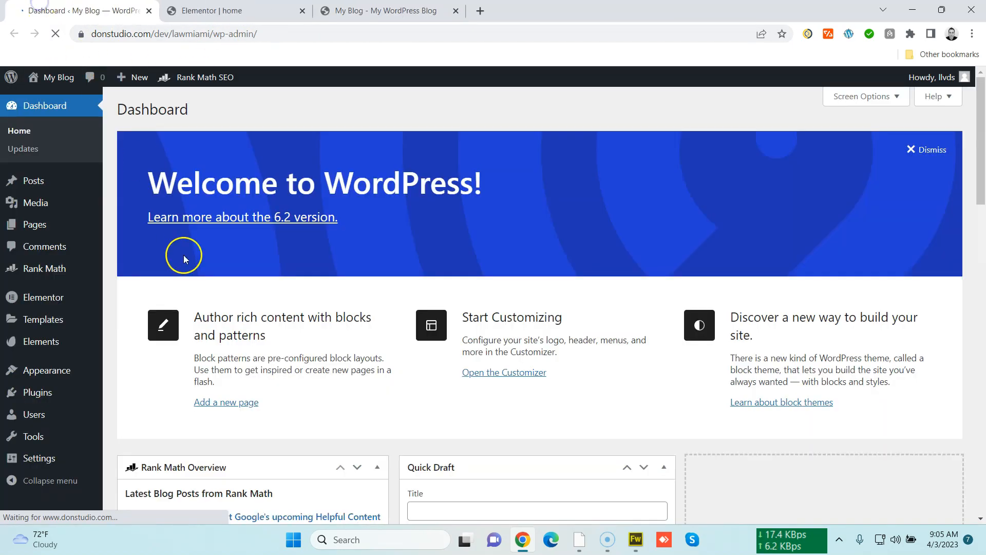
In Reading Settings, make the homepage a static page set to home and save the changes
{"action": "scroll", "coordinate": [134, 380], "scroll_direction": "down", "scroll_amount": 5}
{"action": "mouse_move", "coordinate": [41, 457]}
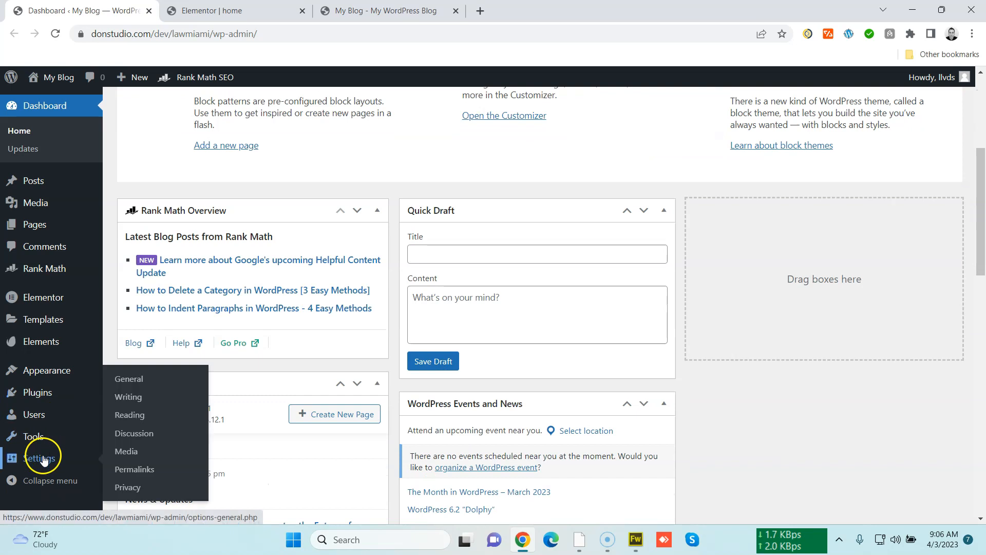
{"action": "left_click", "coordinate": [130, 416]}
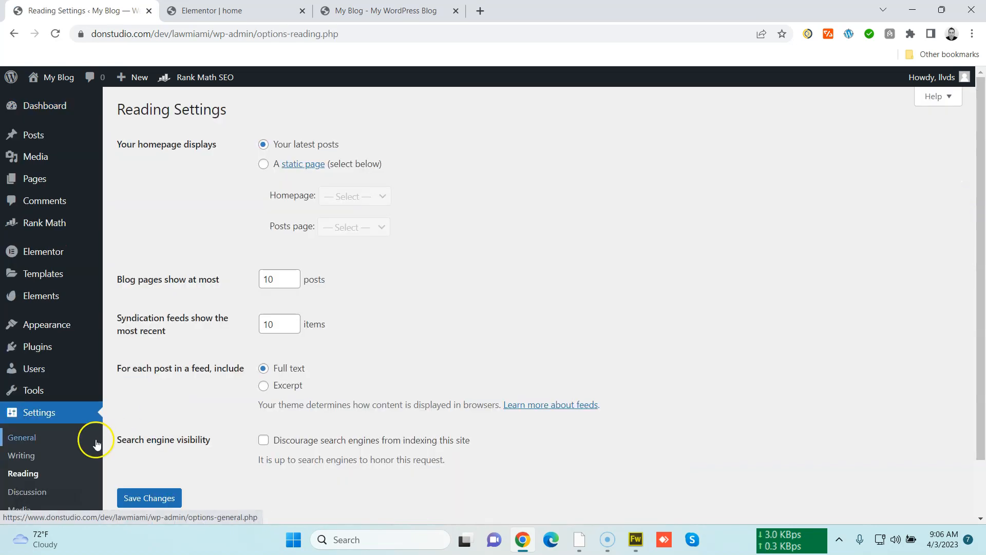
{"action": "left_click", "coordinate": [263, 164]}
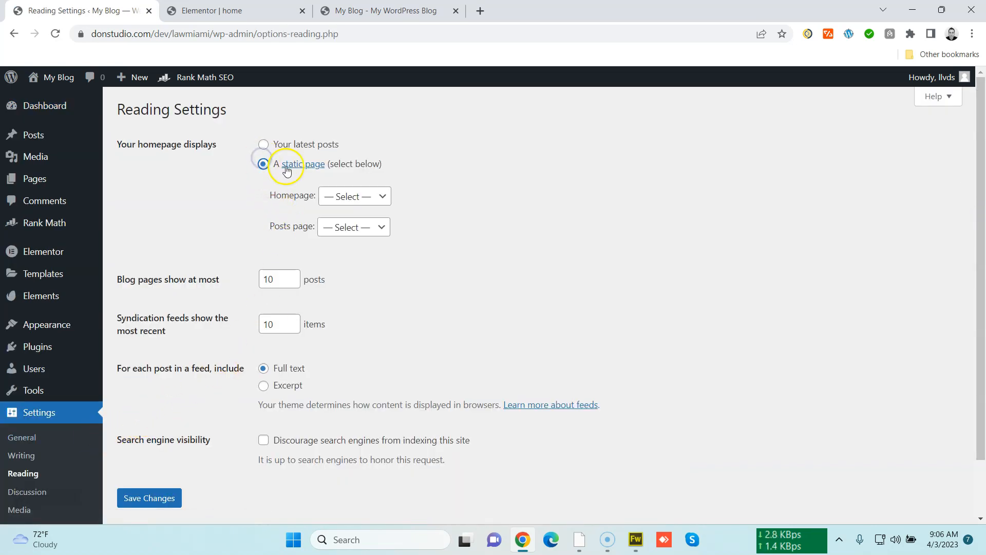
{"action": "left_click", "coordinate": [339, 195]}
{"action": "left_click", "coordinate": [349, 226]}
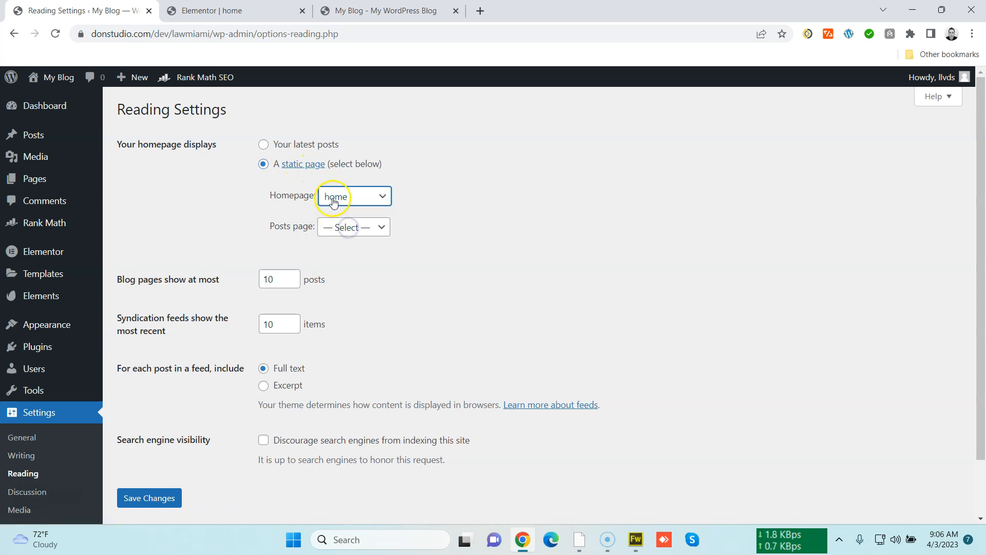
{"action": "left_click", "coordinate": [171, 501]}
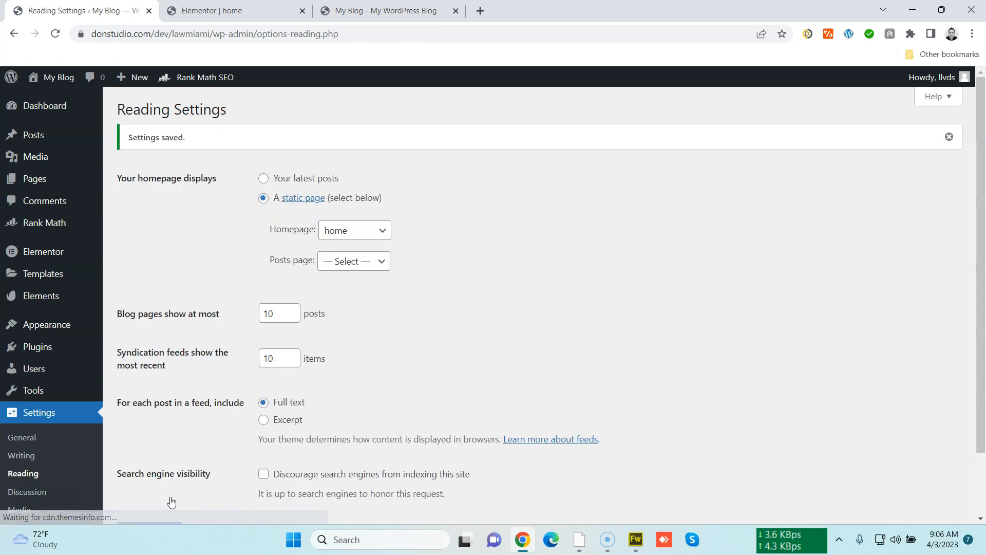
Reload the site's root address to check the homepage and return to the Elementor editor
{"action": "left_click", "coordinate": [364, 15]}
{"action": "left_click", "coordinate": [349, 33]}
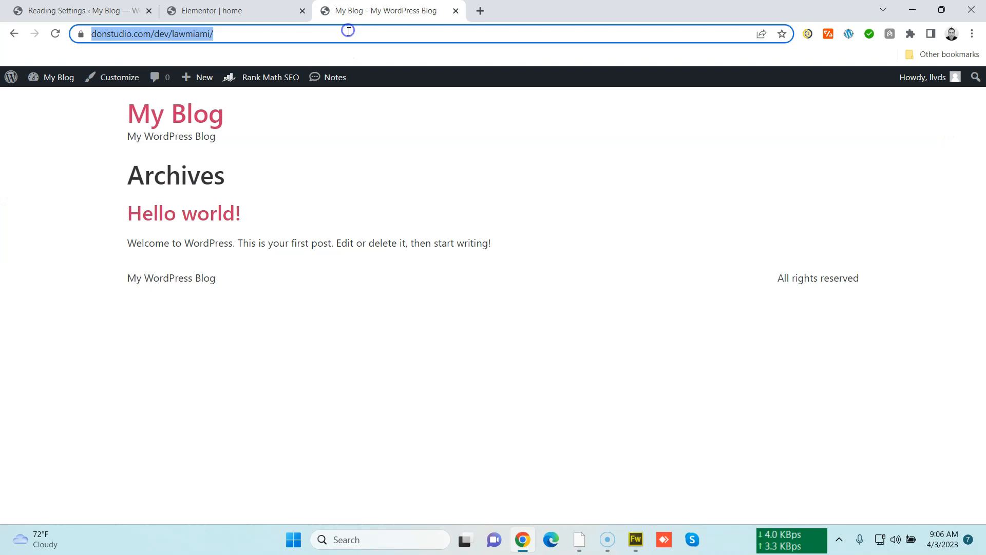
{"action": "key", "text": "Return"}
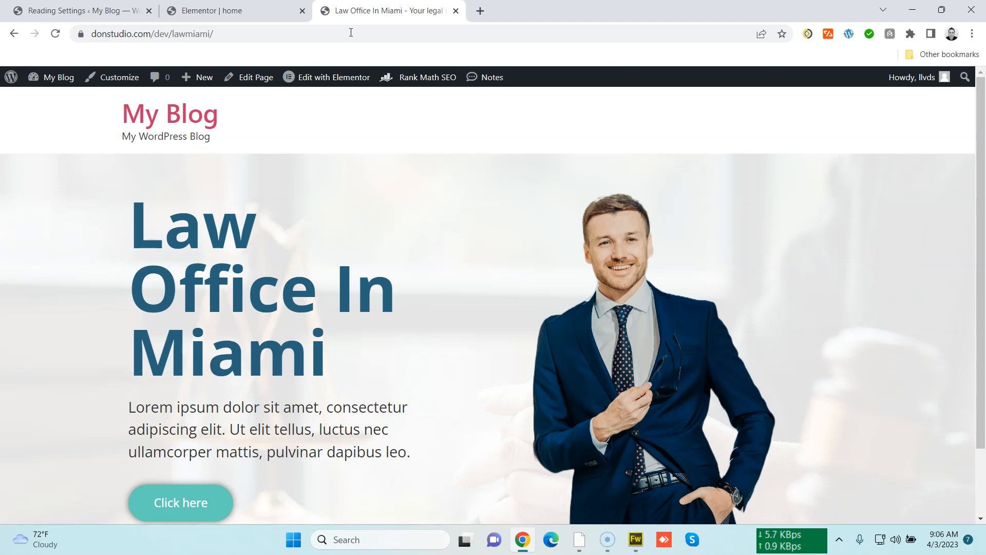
{"action": "left_click", "coordinate": [208, 12]}
{"action": "left_click", "coordinate": [124, 10]}
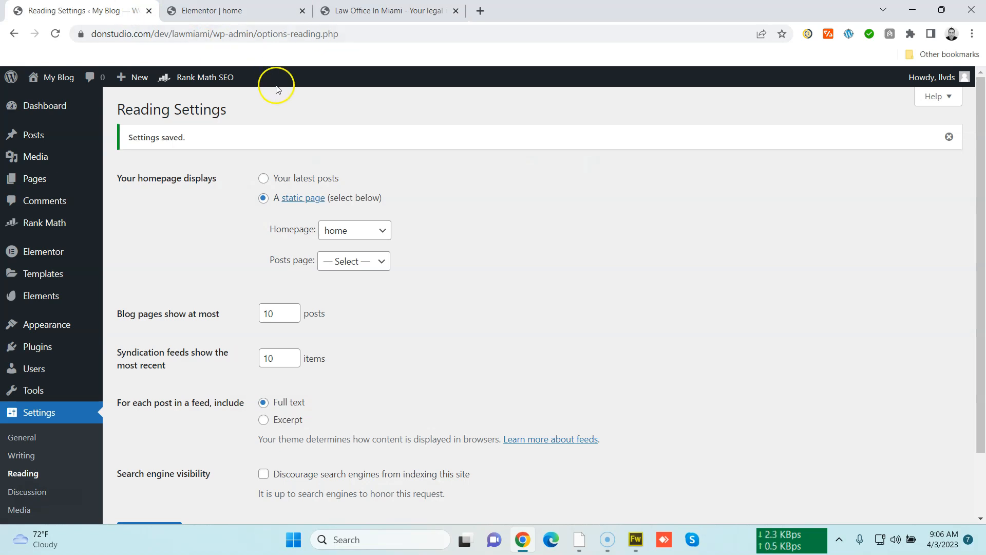
{"action": "left_click", "coordinate": [210, 11]}
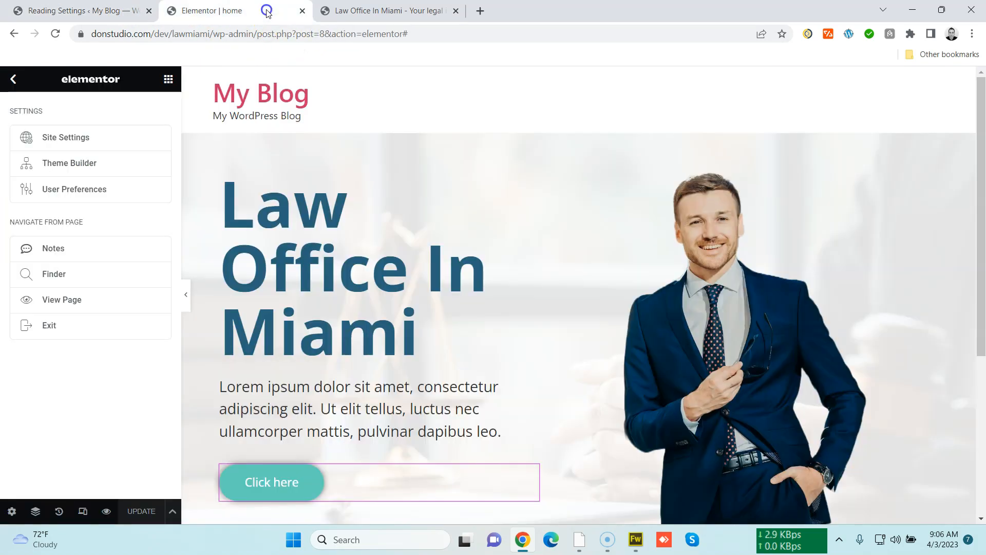
Change the hero button's text to Contact Now
{"action": "scroll", "coordinate": [485, 313], "scroll_direction": "down", "scroll_amount": 2}
{"action": "scroll", "coordinate": [485, 308], "scroll_direction": "up", "scroll_amount": 1}
{"action": "scroll", "coordinate": [557, 369], "scroll_direction": "down", "scroll_amount": 2}
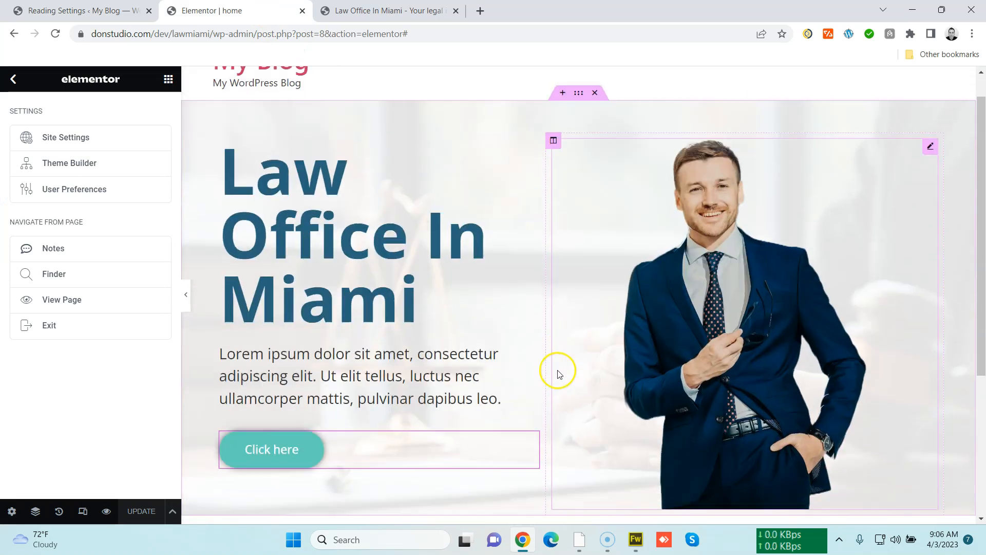
{"action": "scroll", "coordinate": [545, 308], "scroll_direction": "up", "scroll_amount": 2}
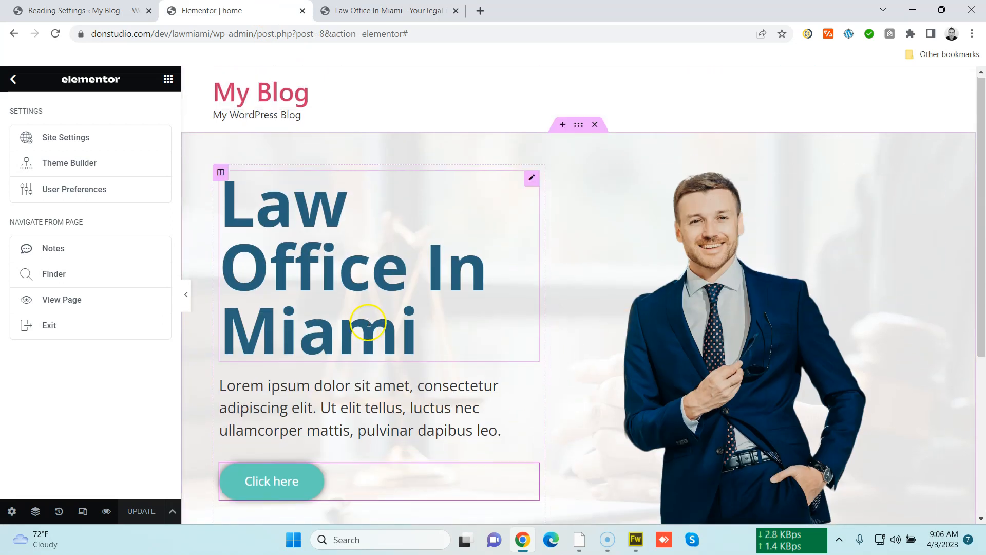
{"action": "scroll", "coordinate": [329, 314], "scroll_direction": "down", "scroll_amount": 3}
{"action": "left_click", "coordinate": [530, 279]}
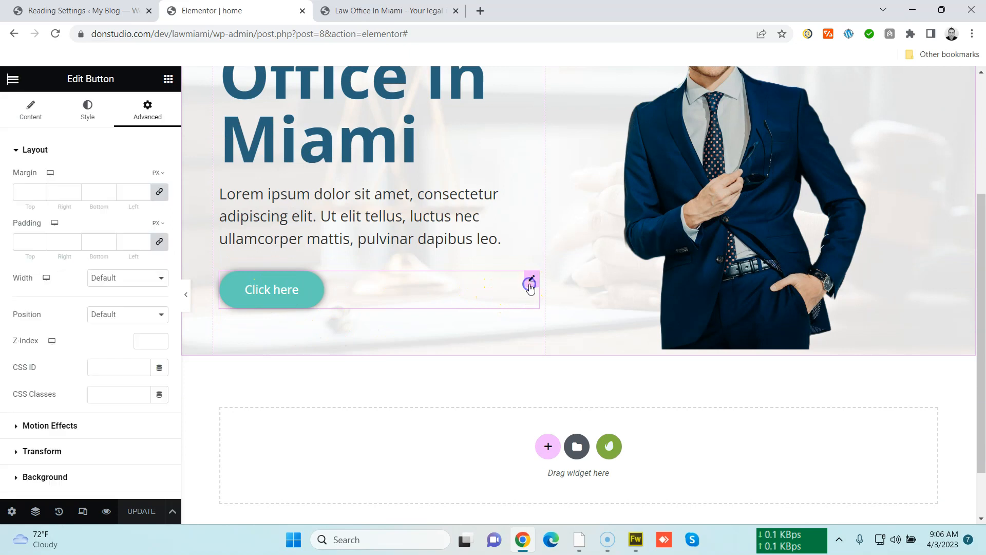
{"action": "left_click", "coordinate": [29, 110]}
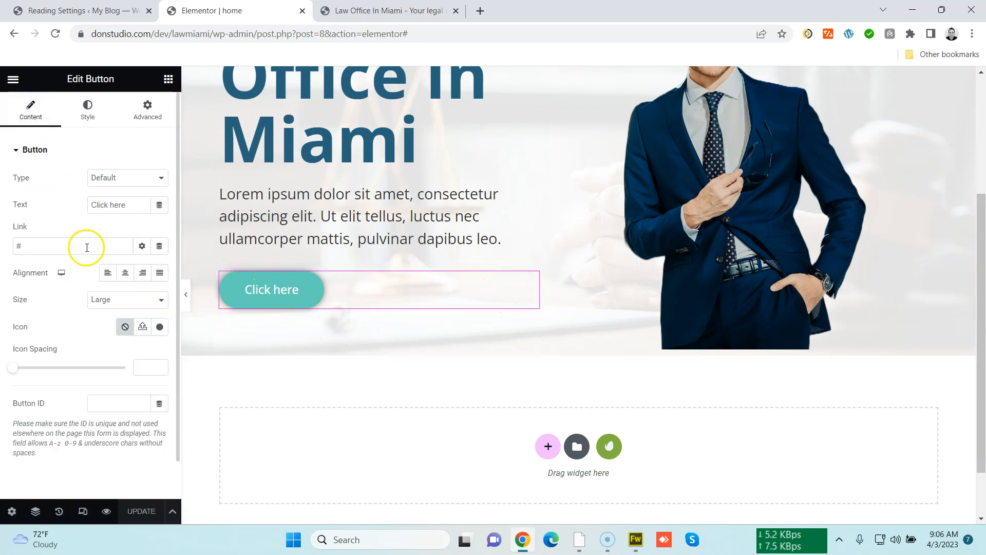
{"action": "type", "text": "Get "}
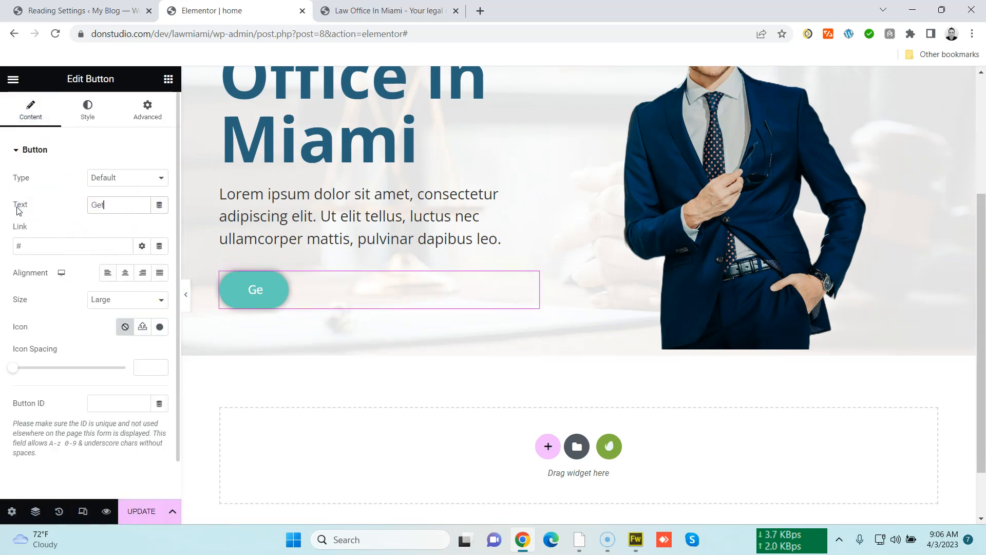
{"action": "type", "text": "In"}
{"action": "key", "text": "BackSpace"}
{"action": "key", "text": "BackSpace"}
{"action": "key", "text": "BackSpace"}
{"action": "key", "text": "BackSpace"}
{"action": "key", "text": "BackSpace"}
{"action": "key", "text": "BackSpace"}
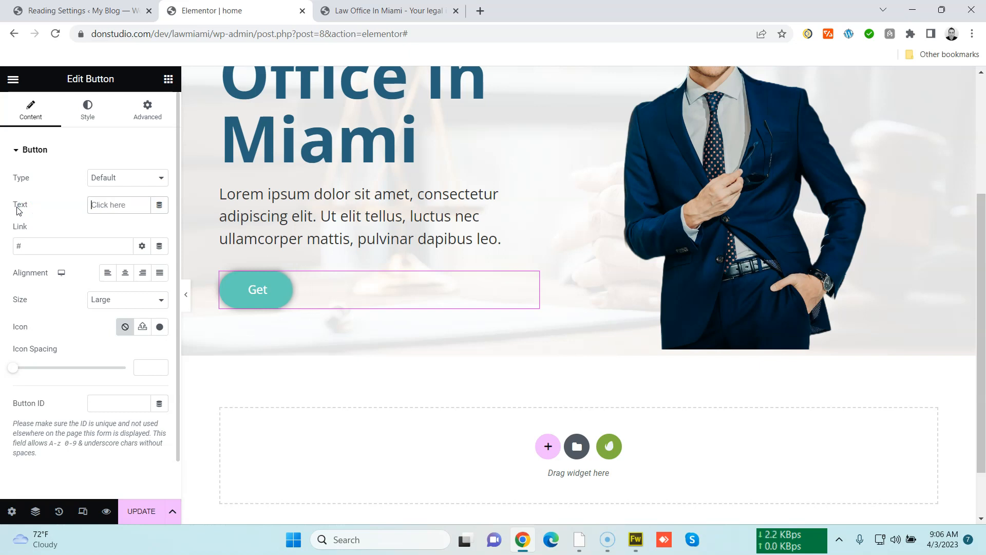
{"action": "type", "text": "Contact Now"}
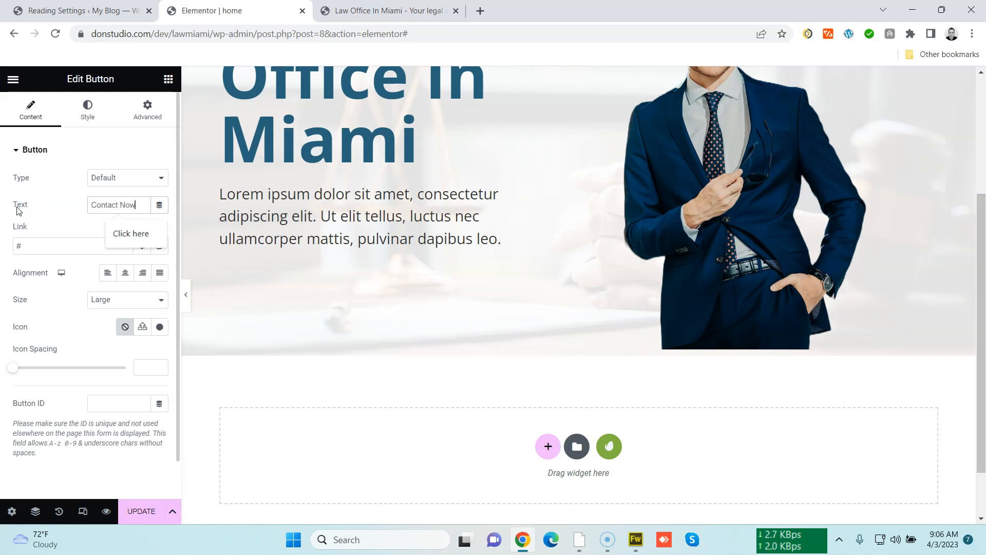
{"action": "left_click", "coordinate": [27, 239]}
{"action": "double_click", "coordinate": [25, 247]}
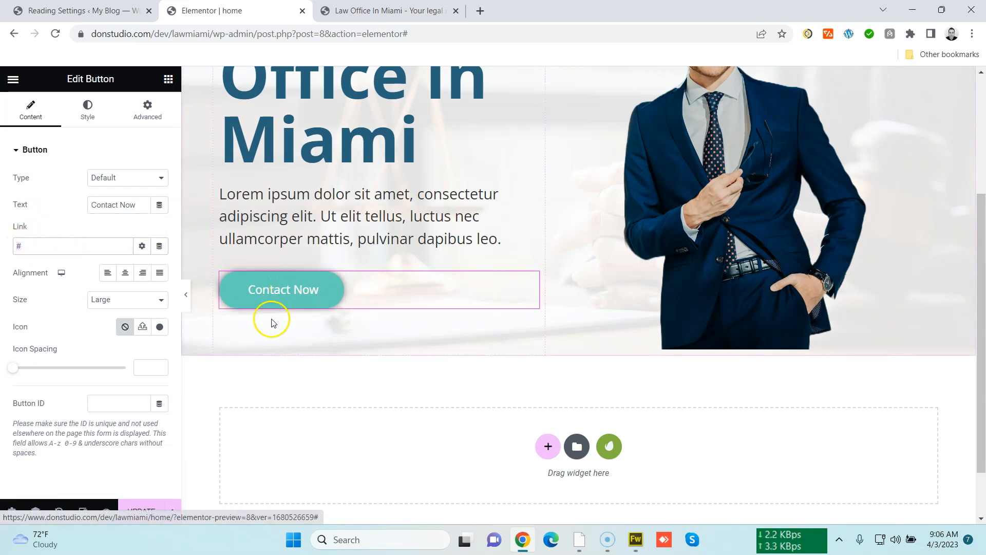
Save the page with the updated button text
{"action": "scroll", "coordinate": [392, 316], "scroll_direction": "up", "scroll_amount": 4}
{"action": "scroll", "coordinate": [441, 304], "scroll_direction": "down", "scroll_amount": 3}
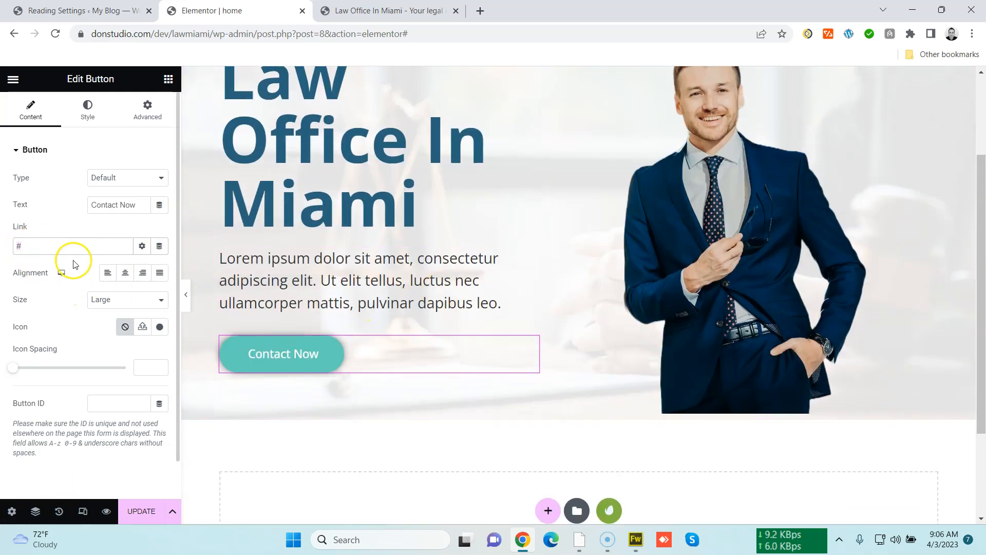
{"action": "scroll", "coordinate": [204, 359], "scroll_direction": "up", "scroll_amount": 3}
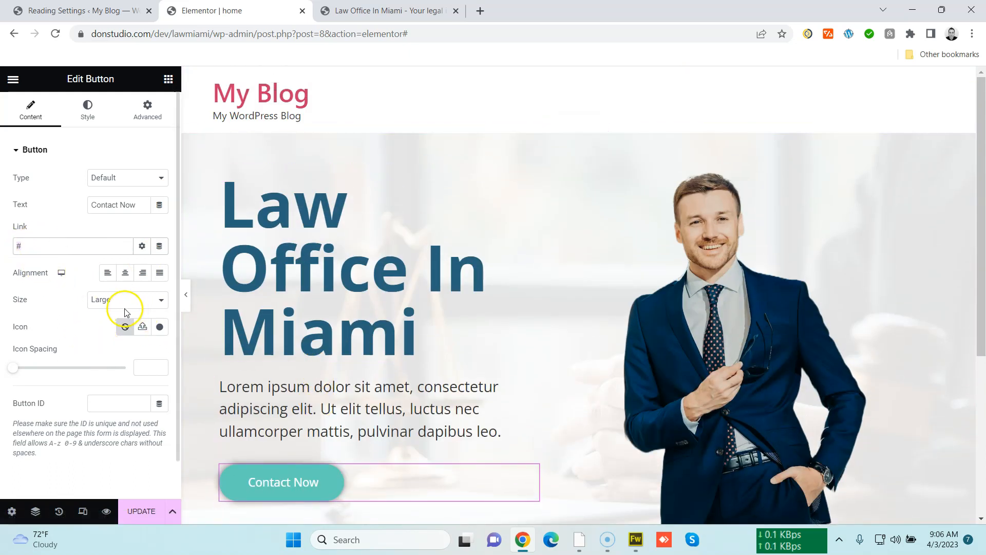
{"action": "left_click", "coordinate": [148, 517]}
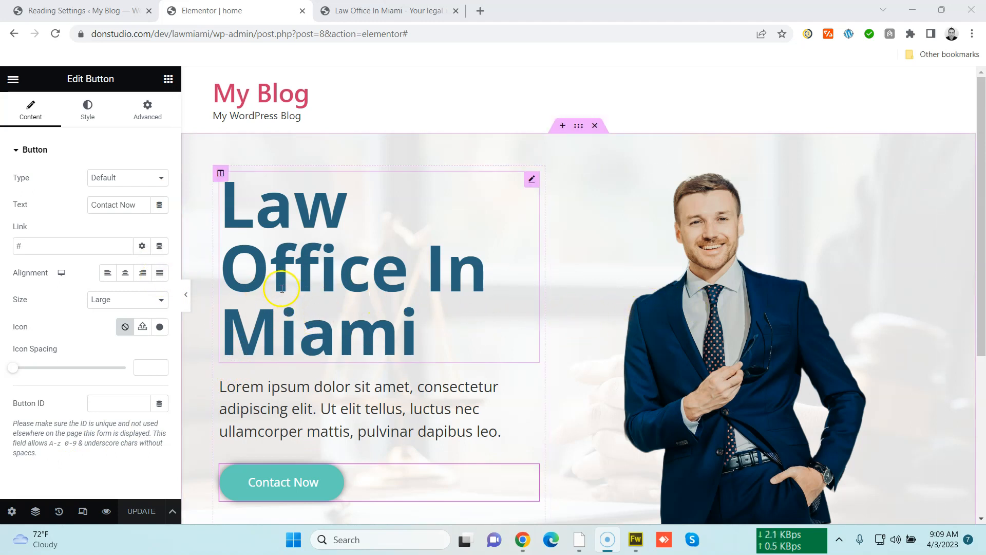
{"action": "left_click_drag", "start_coordinate": [975, 205], "coordinate": [975, 228]}
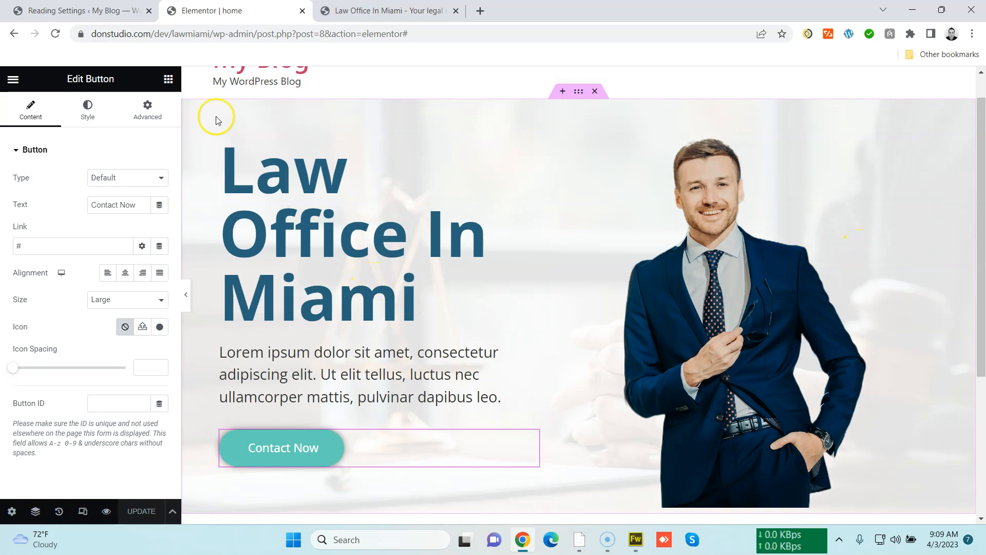
{"action": "left_click", "coordinate": [112, 15]}
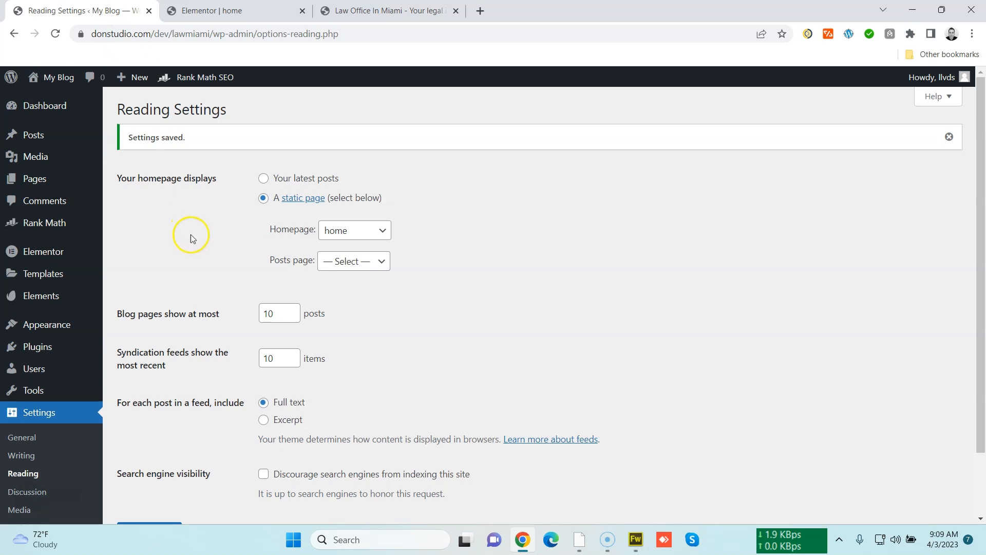
{"action": "left_click", "coordinate": [212, 11]}
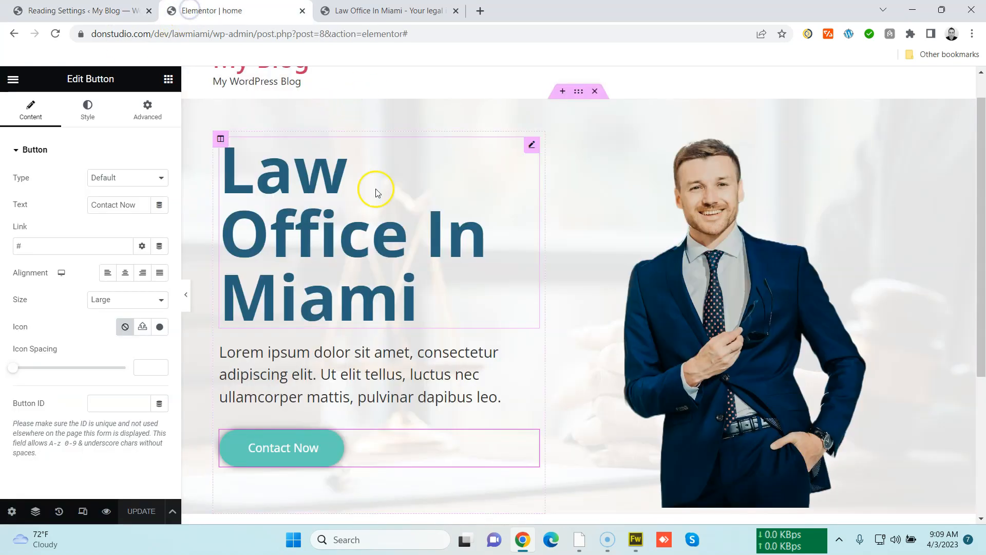
{"action": "scroll", "coordinate": [277, 108], "scroll_direction": "up", "scroll_amount": 1}
{"action": "left_click", "coordinate": [83, 11]}
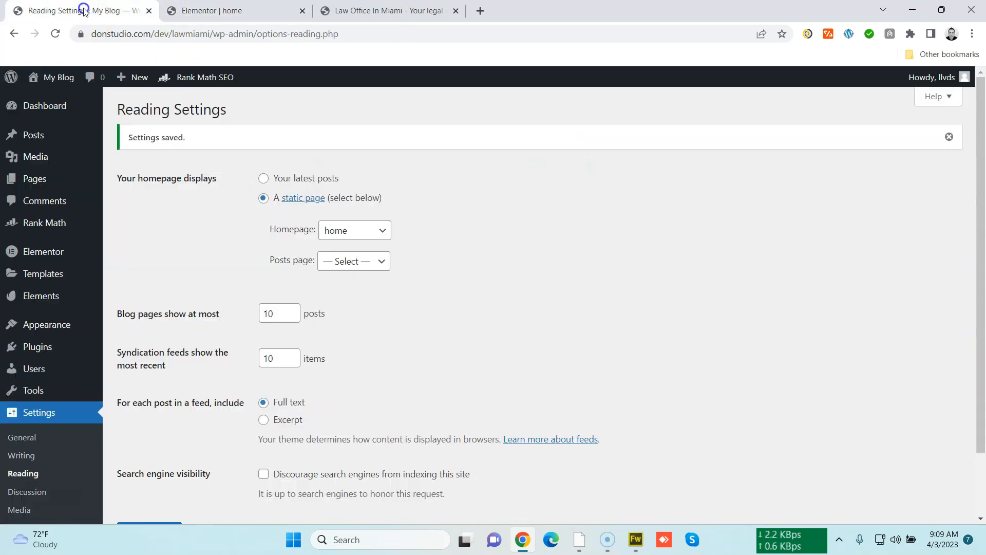
{"action": "left_click", "coordinate": [232, 10]}
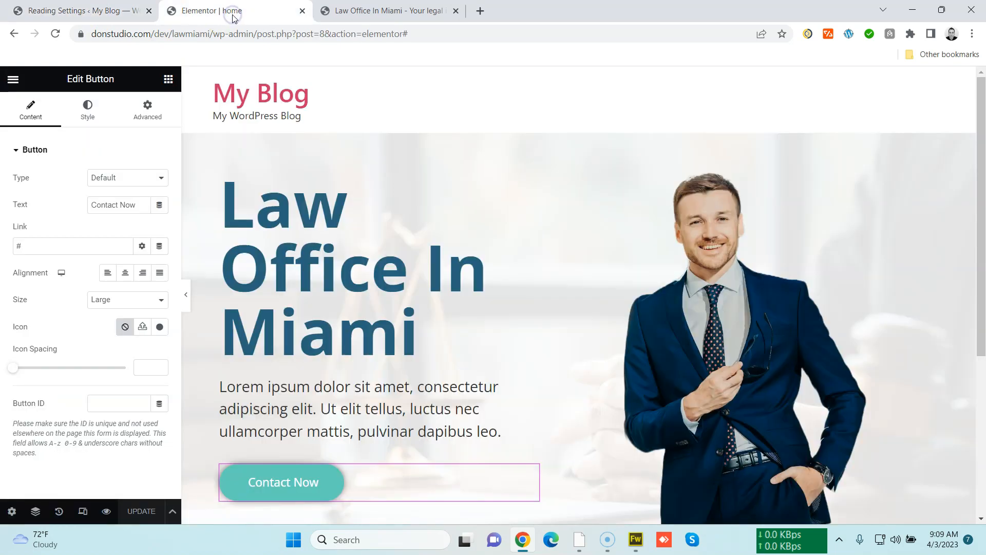
{"action": "left_click", "coordinate": [637, 540]}
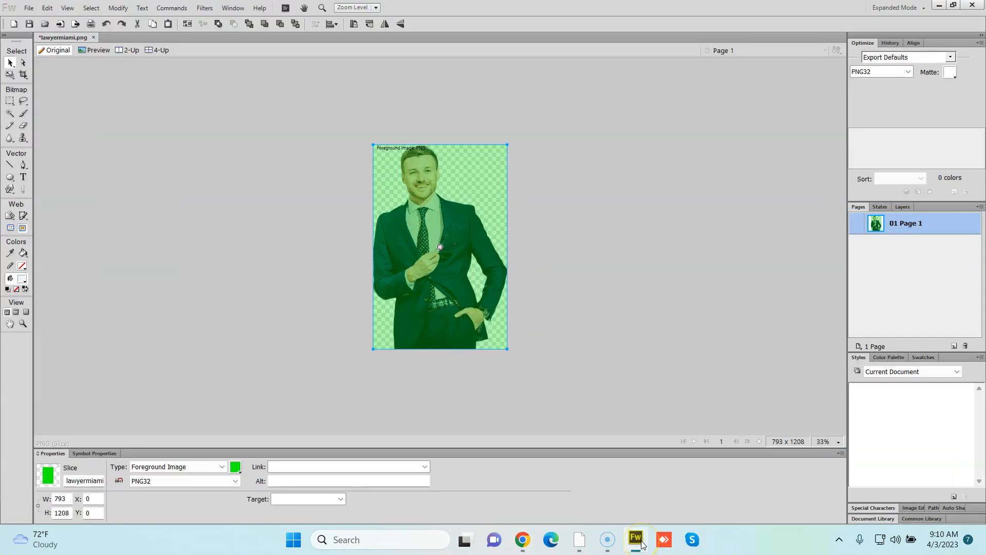
{"action": "left_click", "coordinate": [642, 543]}
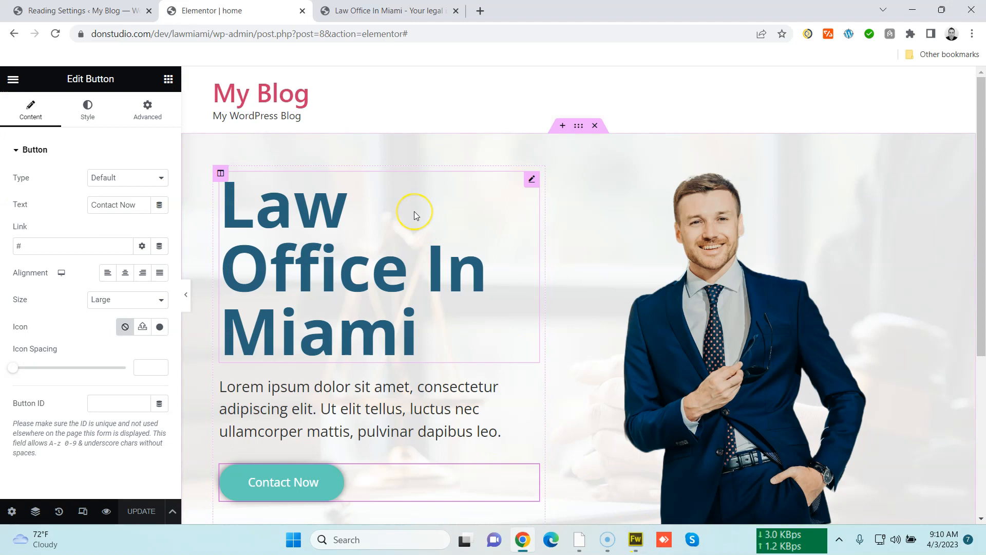
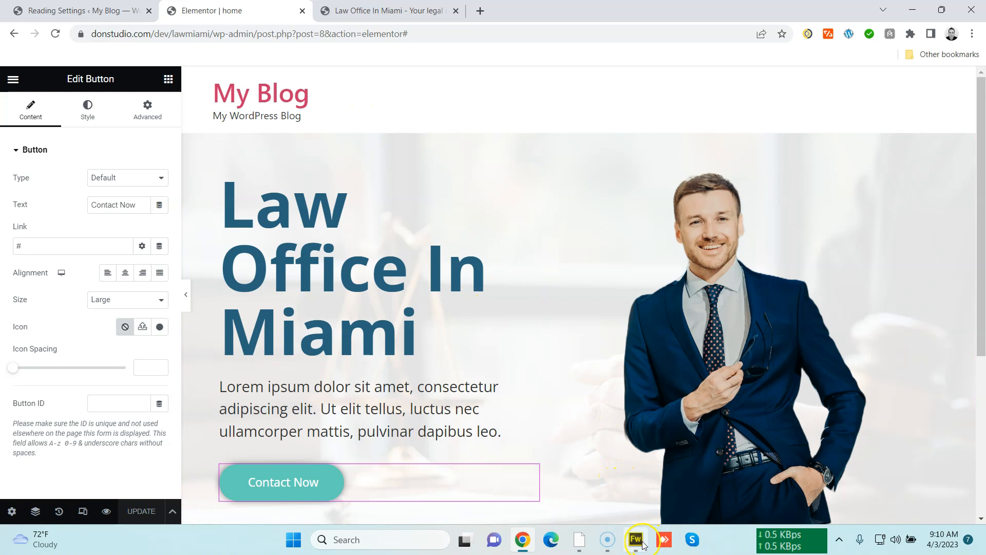
Switch to Fireworks and add a LAW MIAMI text line in a blank document
{"action": "mouse_move", "coordinate": [642, 544]}
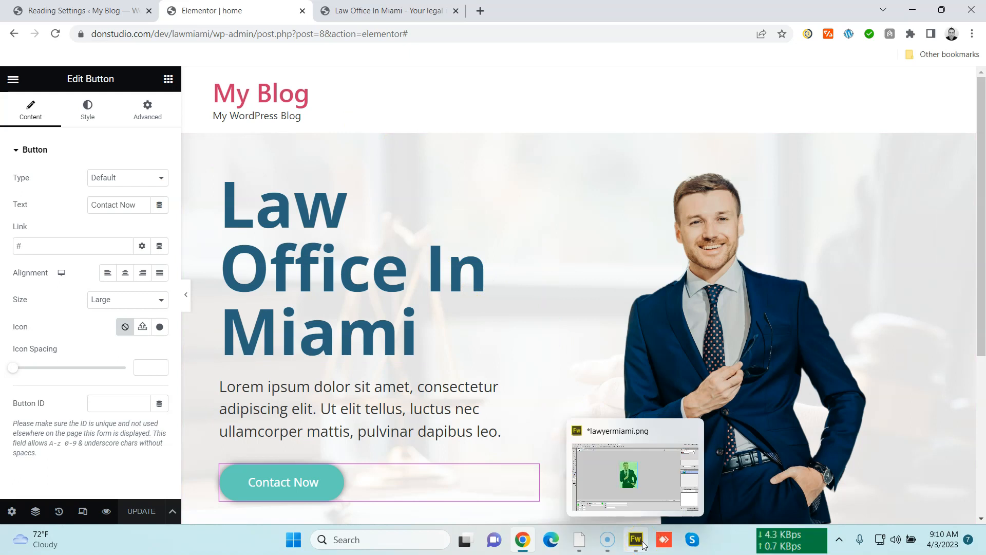
{"action": "left_click", "coordinate": [643, 545]}
{"action": "left_click", "coordinate": [549, 362]}
{"action": "left_click", "coordinate": [540, 346]}
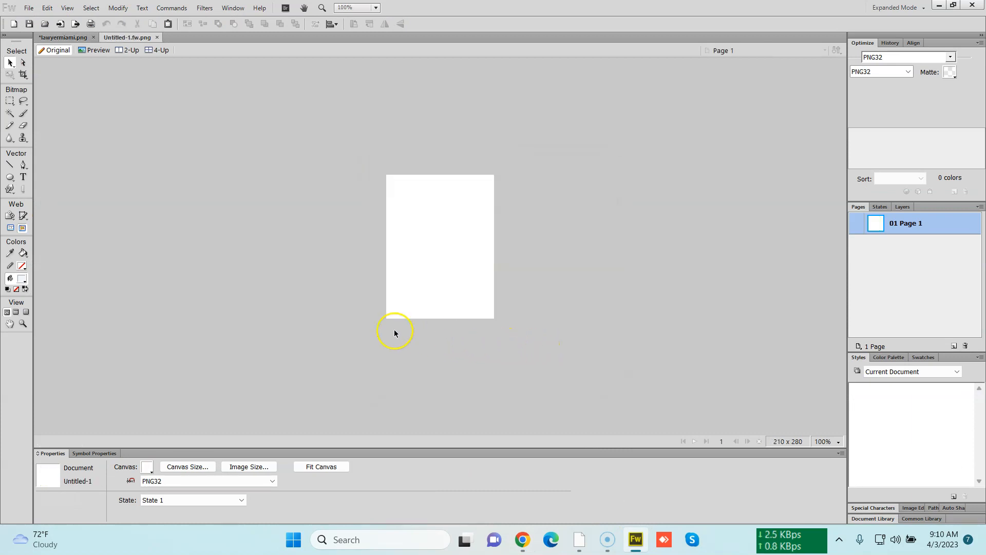
{"action": "left_click", "coordinate": [23, 176]}
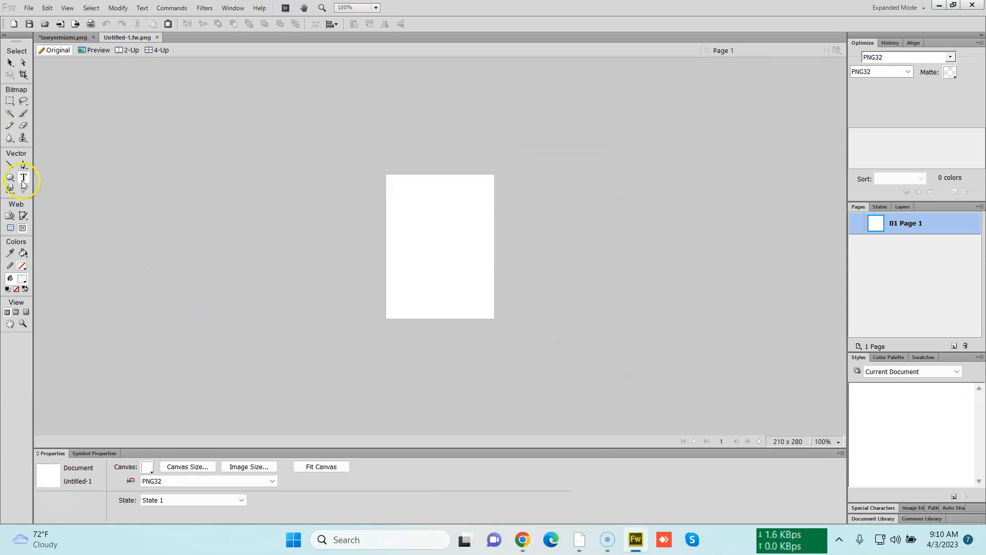
{"action": "left_click", "coordinate": [436, 251]}
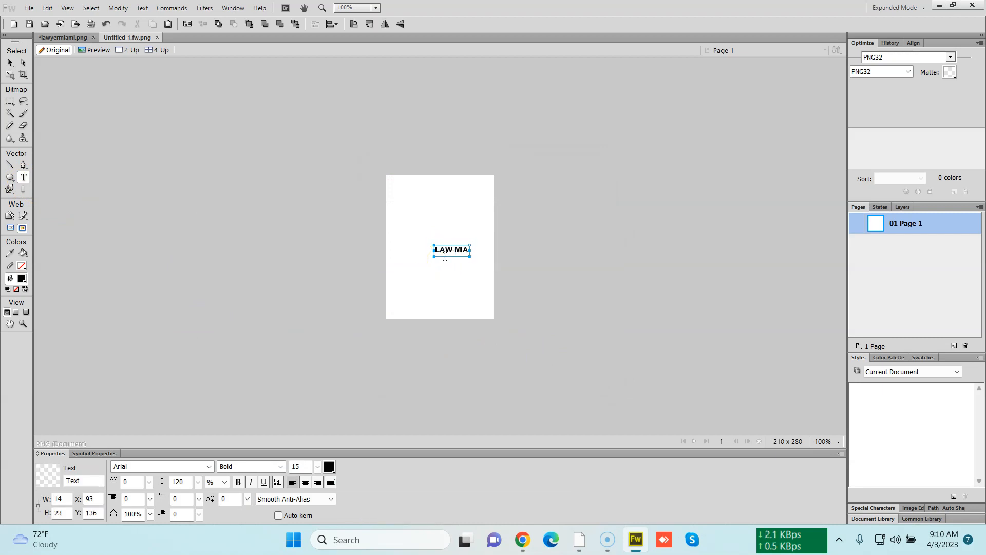
{"action": "left_click", "coordinate": [10, 62]}
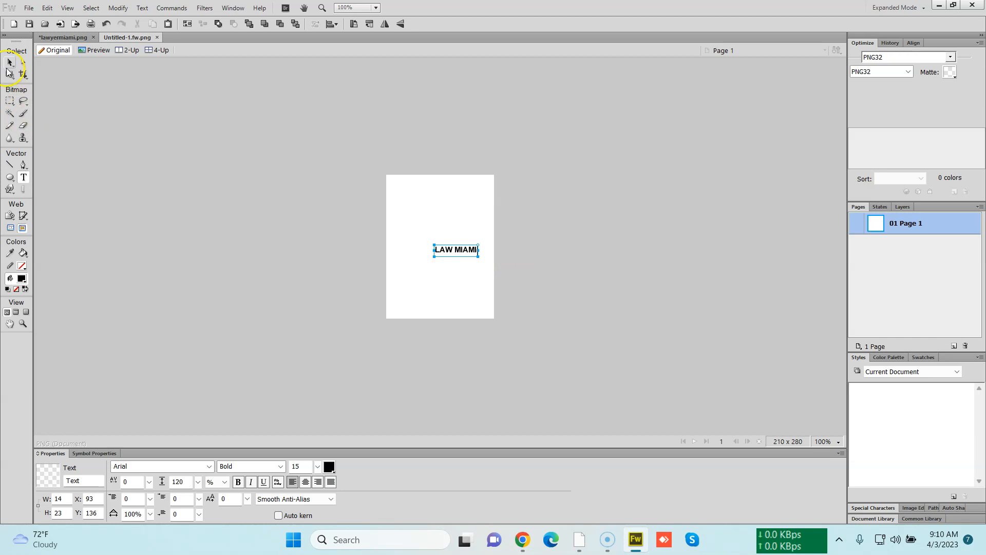
Move the text up and fit the canvas to it
{"action": "left_click", "coordinate": [236, 199]}
{"action": "left_click_drag", "start_coordinate": [452, 253], "coordinate": [436, 241]}
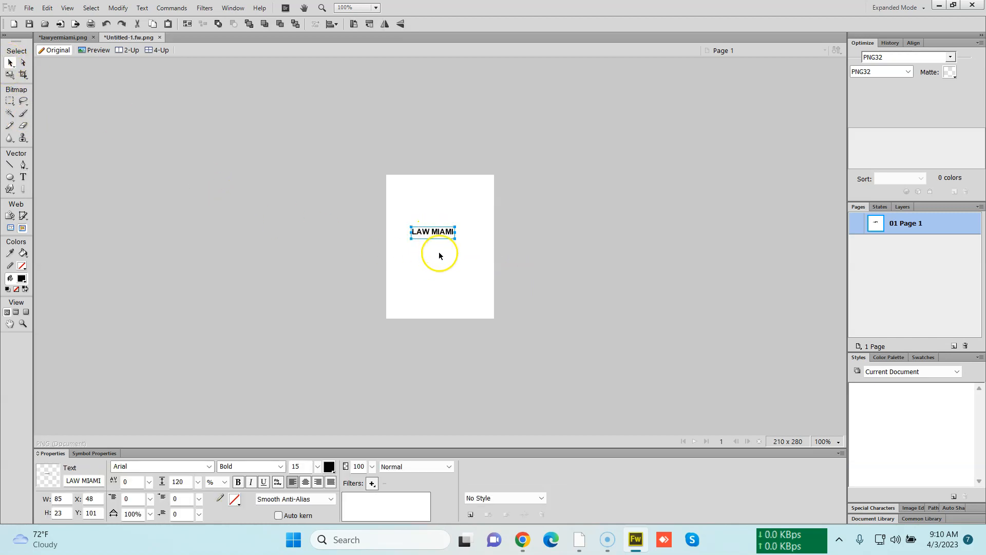
{"action": "left_click", "coordinate": [438, 253]}
{"action": "left_click", "coordinate": [337, 468]}
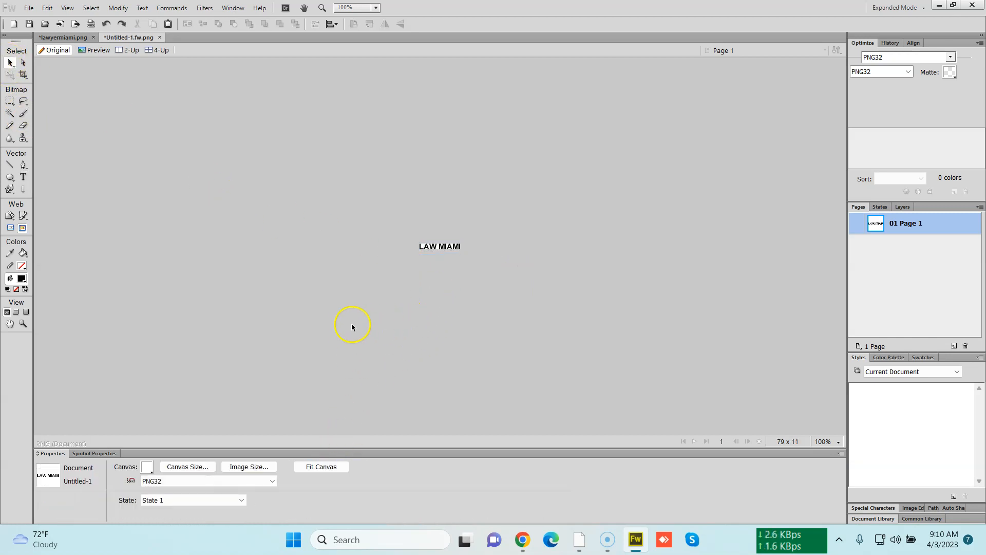
Create a new 500 x 300 pixel document and paste the LAW MIAMI text into it
{"action": "left_click", "coordinate": [433, 251]}
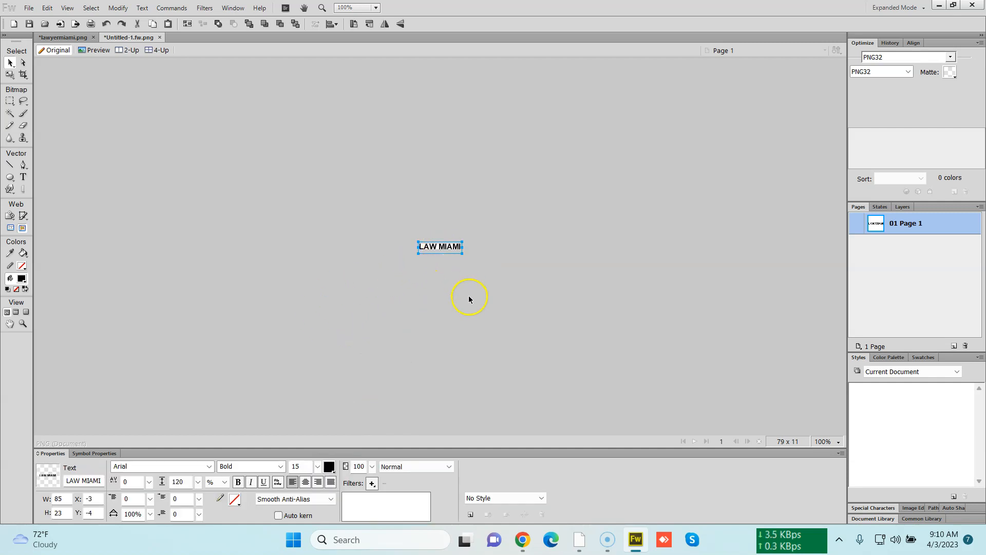
{"action": "key", "text": "ctrl+n"}
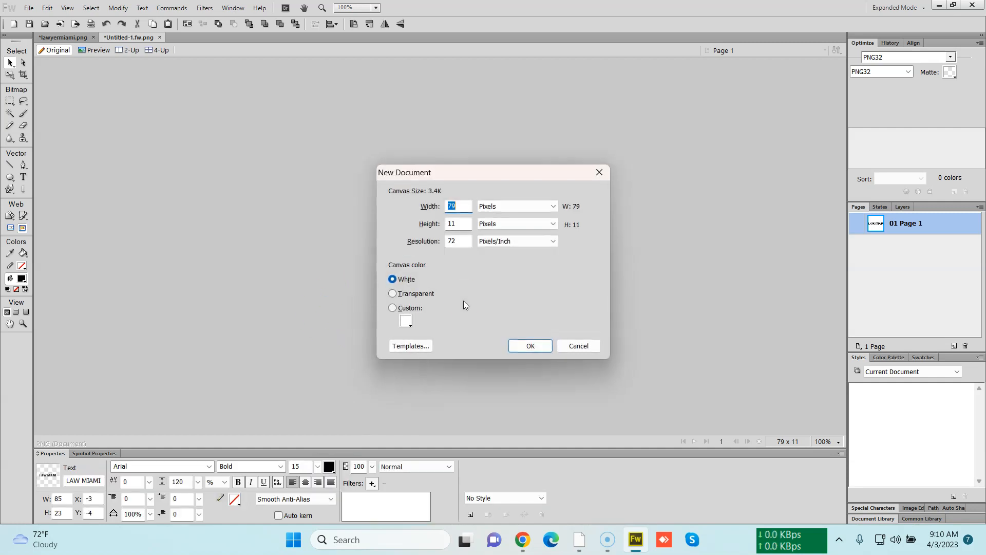
{"action": "type", "text": "500"}
{"action": "key", "text": "Tab"}
{"action": "type", "text": "300"}
{"action": "key", "text": "Return"}
{"action": "key", "text": "ctrl+v"}
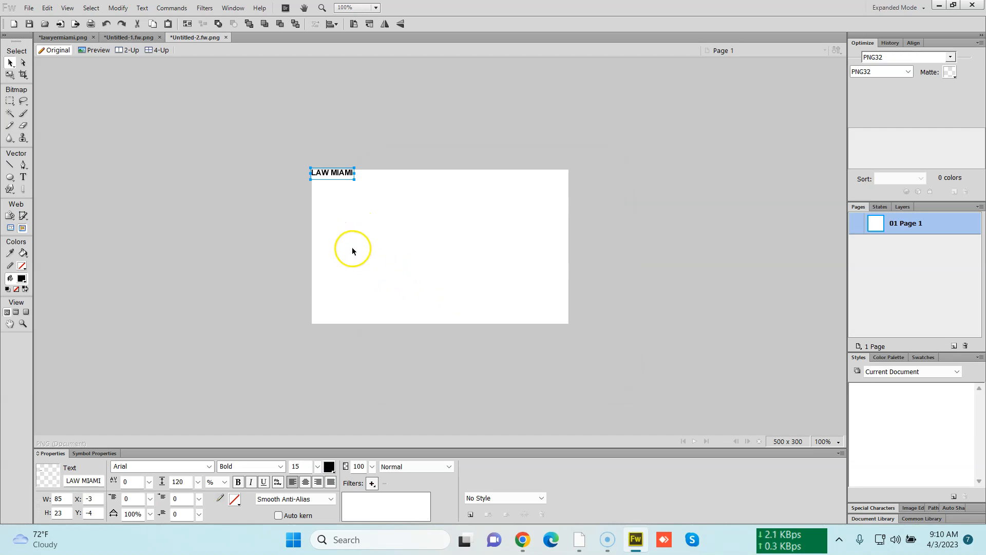
Move the text toward the canvas centre and colour it #00698C
{"action": "left_click", "coordinate": [208, 466]}
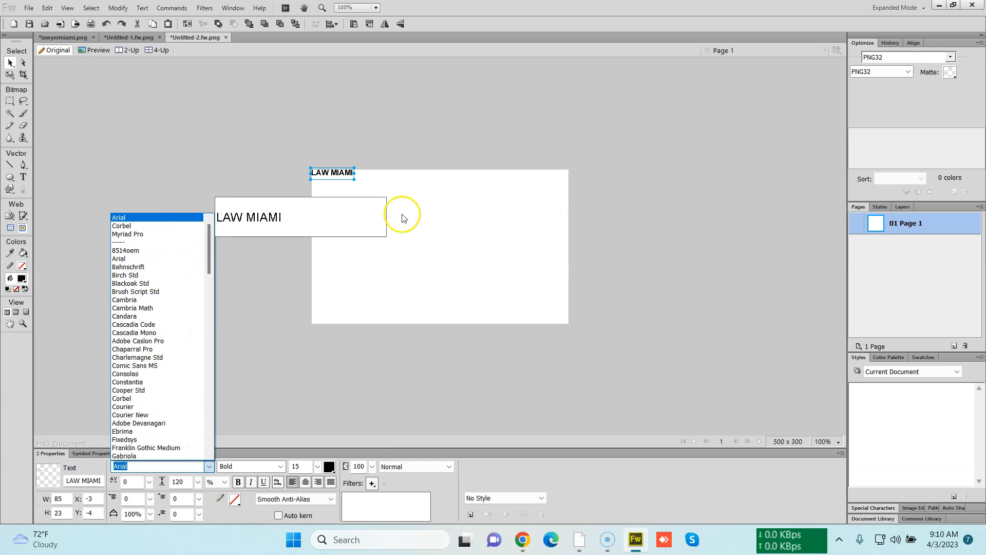
{"action": "left_click", "coordinate": [435, 216]}
{"action": "left_click_drag", "start_coordinate": [340, 177], "coordinate": [400, 226]}
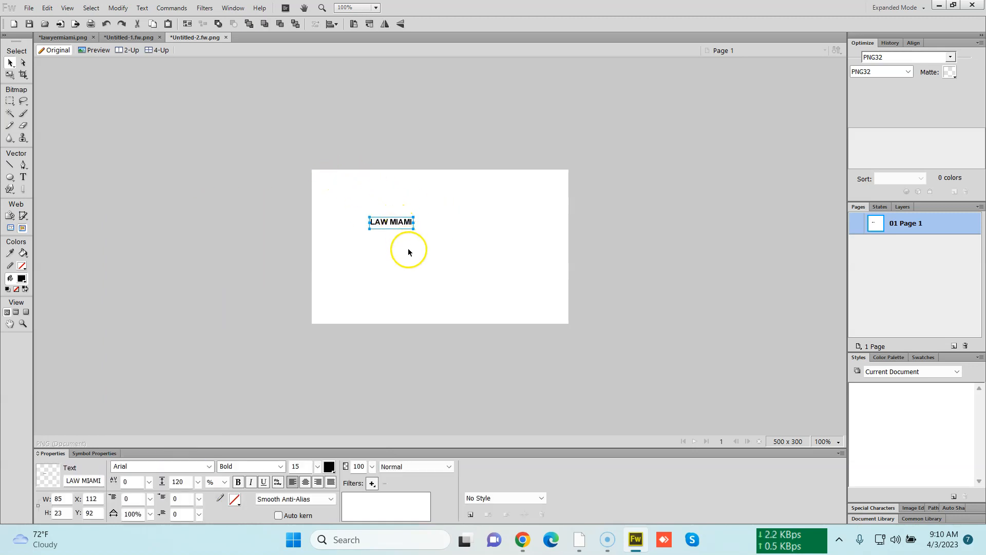
{"action": "left_click", "coordinate": [328, 465]}
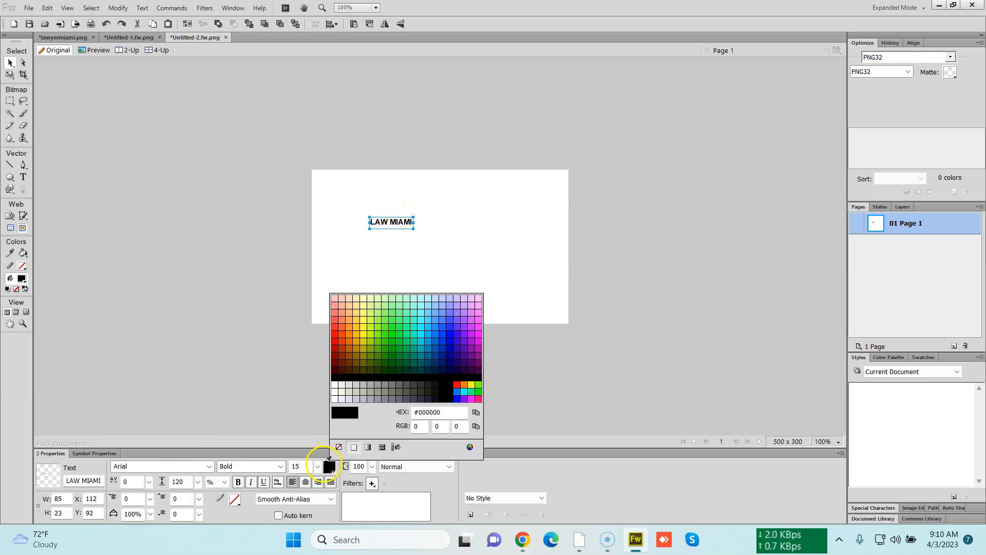
{"action": "left_click", "coordinate": [424, 347]}
Scale the text up to fill most of the canvas width and recentre it
{"action": "key", "text": "q"}
{"action": "left_click_drag", "start_coordinate": [418, 236], "coordinate": [553, 318]}
{"action": "key", "text": "v"}
{"action": "left_click", "coordinate": [583, 327]}
{"action": "left_click_drag", "start_coordinate": [521, 247], "coordinate": [498, 248]}
{"action": "left_click", "coordinate": [509, 281]}
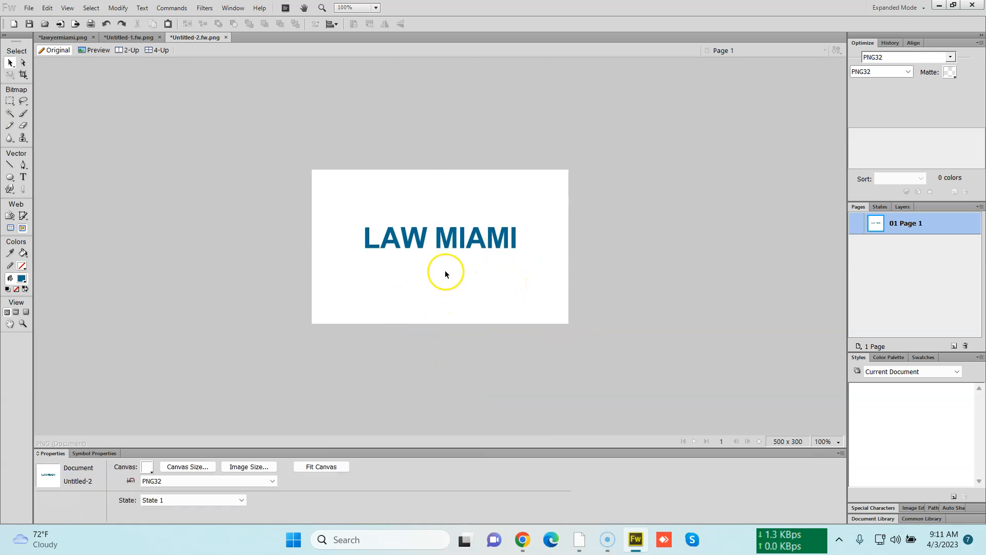
Replace the text with LAWMI
{"action": "left_click", "coordinate": [448, 249]}
{"action": "double_click", "coordinate": [421, 247]}
{"action": "key", "text": "ctrl+a"}
{"action": "type", "text": "Law"}
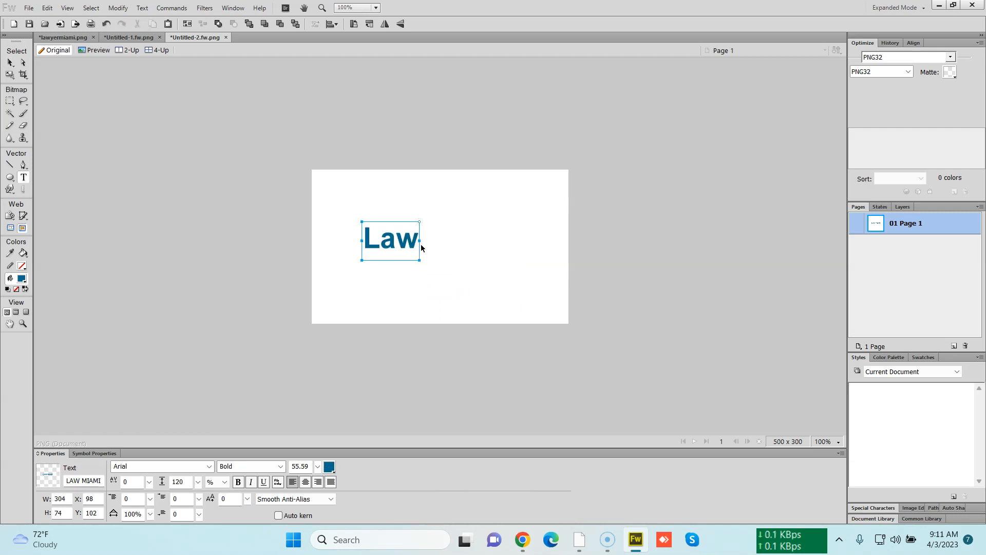
{"action": "key", "text": "BackSpace"}
{"action": "key", "text": "BackSpace"}
{"action": "type", "text": "A"}
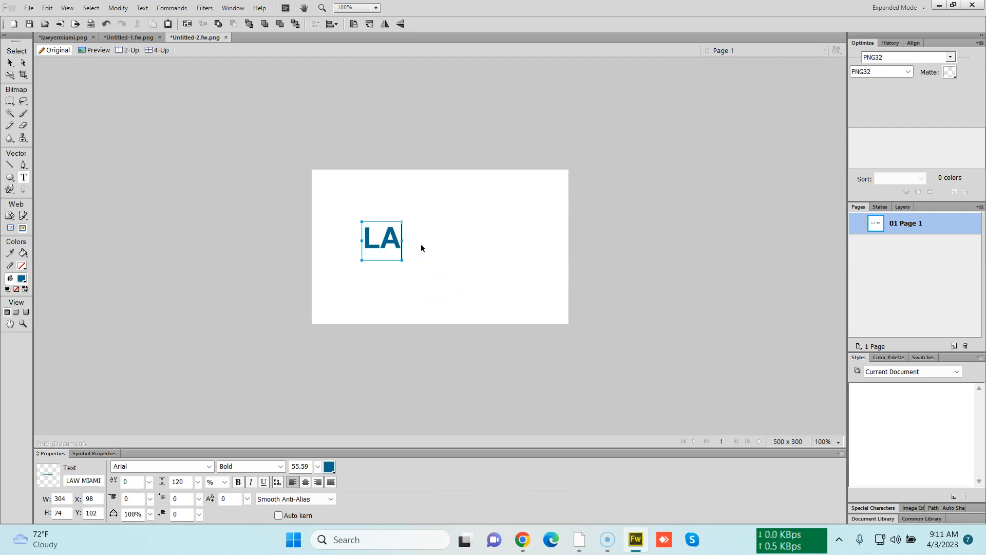
{"action": "type", "text": "WMI"}
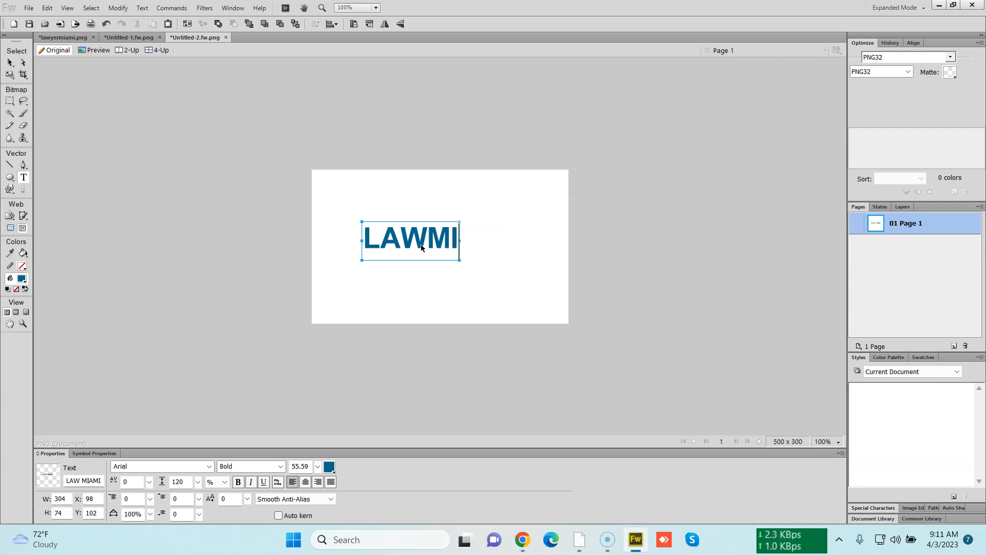
{"action": "left_click", "coordinate": [491, 292]}
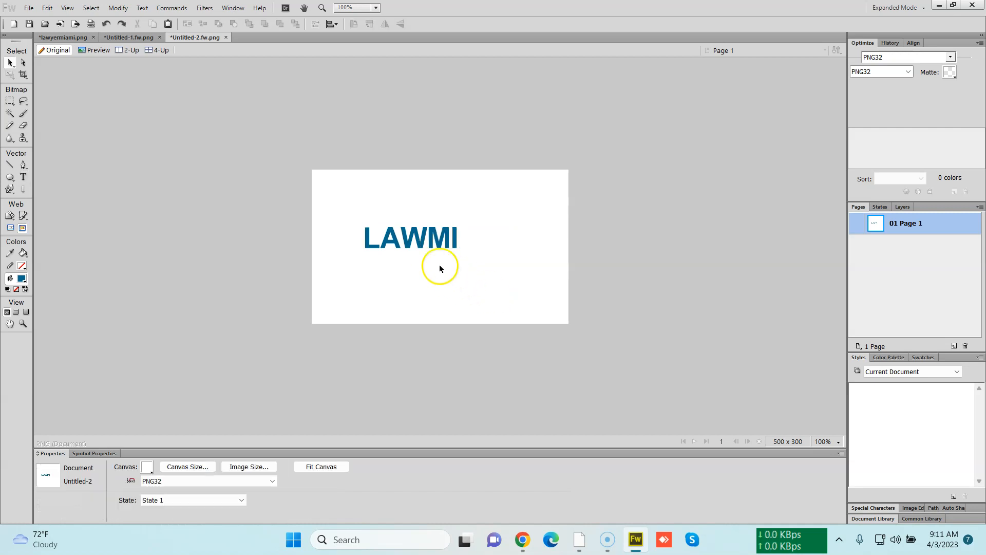
Reposition the LAWMI text and fit the canvas to it
{"action": "left_click_drag", "start_coordinate": [409, 245], "coordinate": [440, 246]}
{"action": "left_click", "coordinate": [450, 280]}
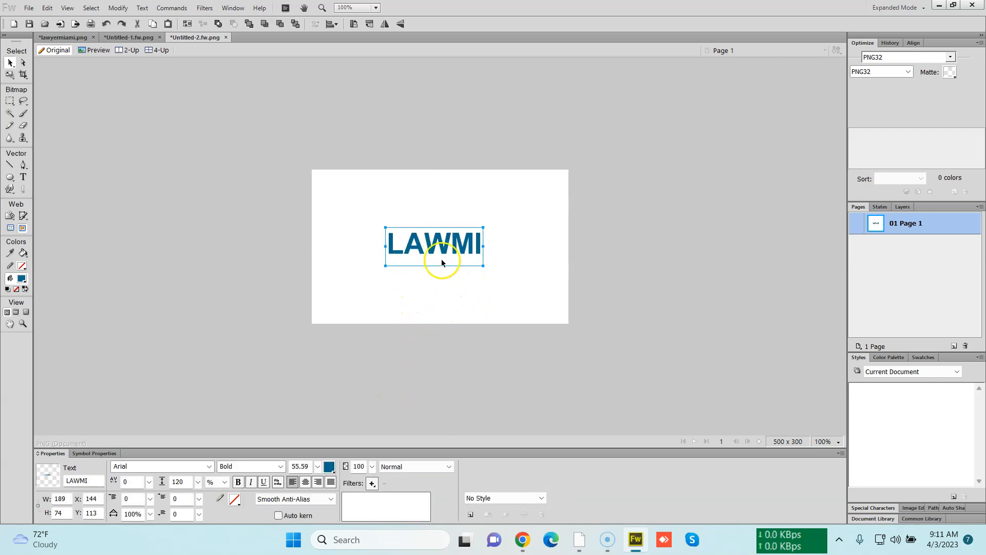
{"action": "left_click", "coordinate": [448, 317]}
{"action": "left_click", "coordinate": [337, 467]}
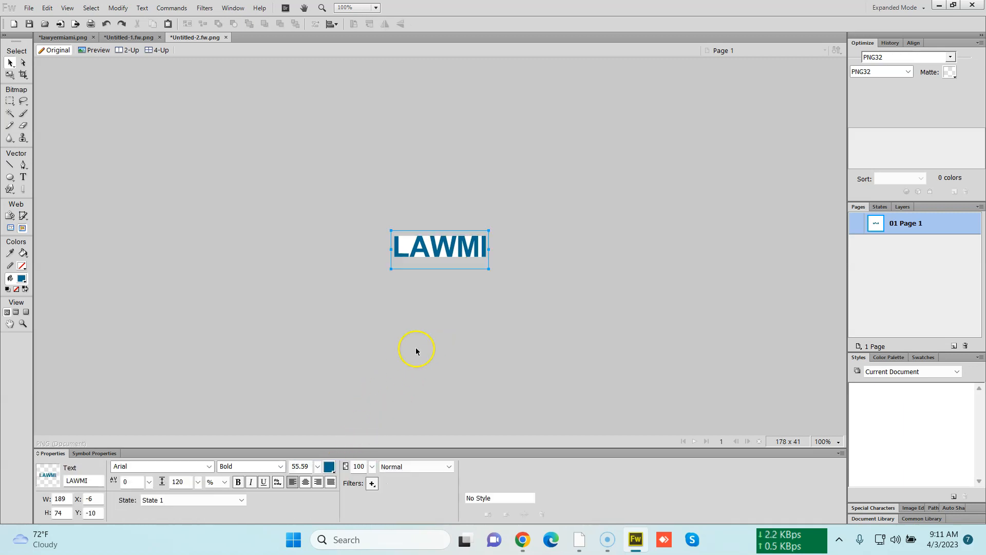
Set the canvas colour to transparent
{"action": "left_click", "coordinate": [438, 317]}
{"action": "left_click", "coordinate": [148, 467]}
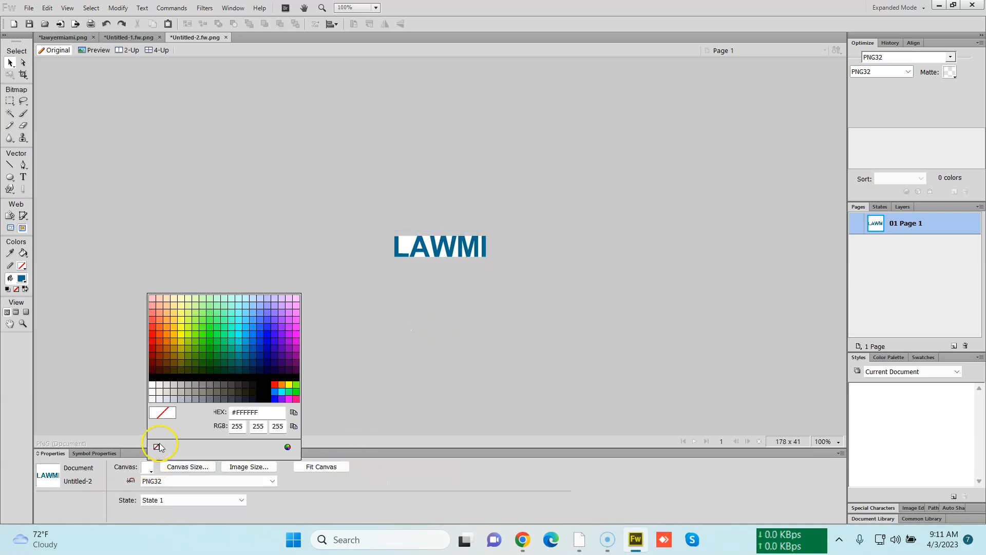
{"action": "left_click", "coordinate": [156, 448]}
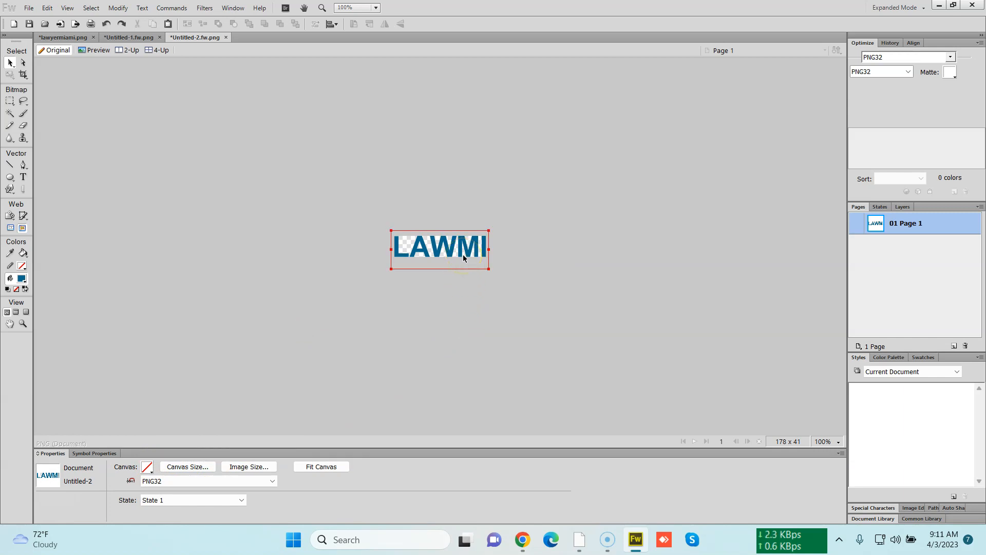
Draw a slice covering the whole LAWMI logo
{"action": "left_click", "coordinate": [200, 260]}
{"action": "left_click", "coordinate": [24, 217]}
{"action": "left_click_drag", "start_coordinate": [190, 229], "coordinate": [533, 291]}
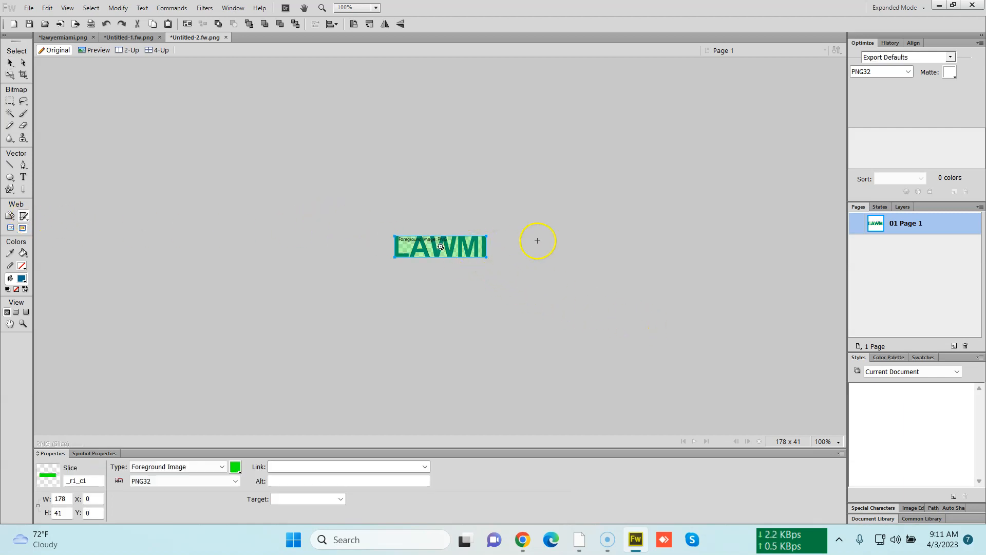
Export the selected slice as lawmi.png into Downloads
{"action": "right_click", "coordinate": [480, 255]}
{"action": "left_click", "coordinate": [482, 256]}
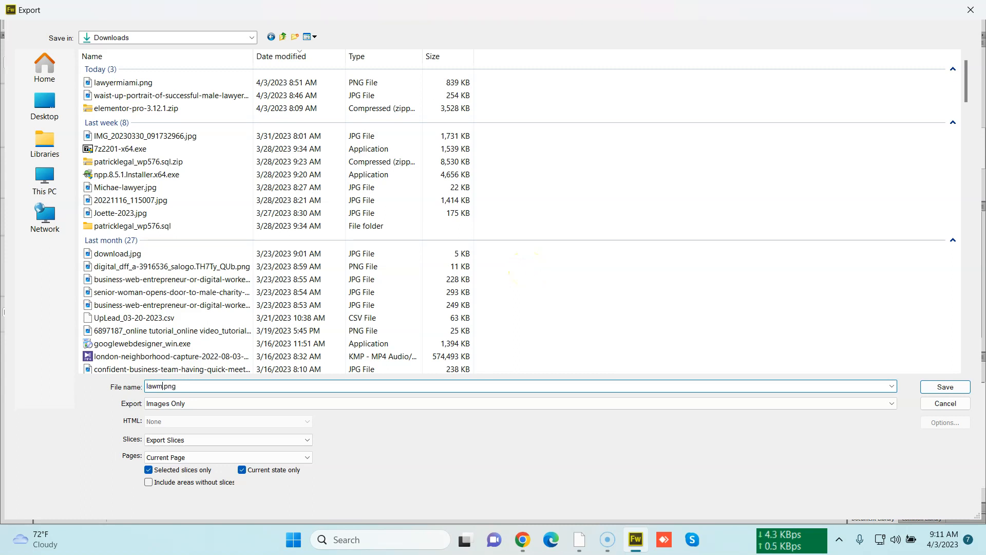
{"action": "type", "text": "lawmi"}
{"action": "key", "text": "Return"}
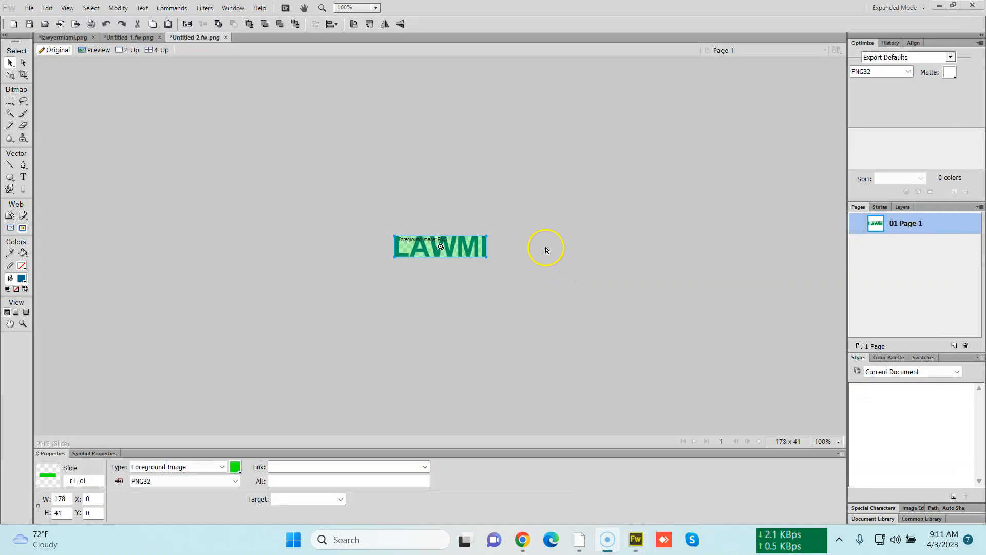
Switch back to the browser and start adding a new Elementor template from the dashboard
{"action": "left_click", "coordinate": [522, 539]}
{"action": "left_click", "coordinate": [103, 11]}
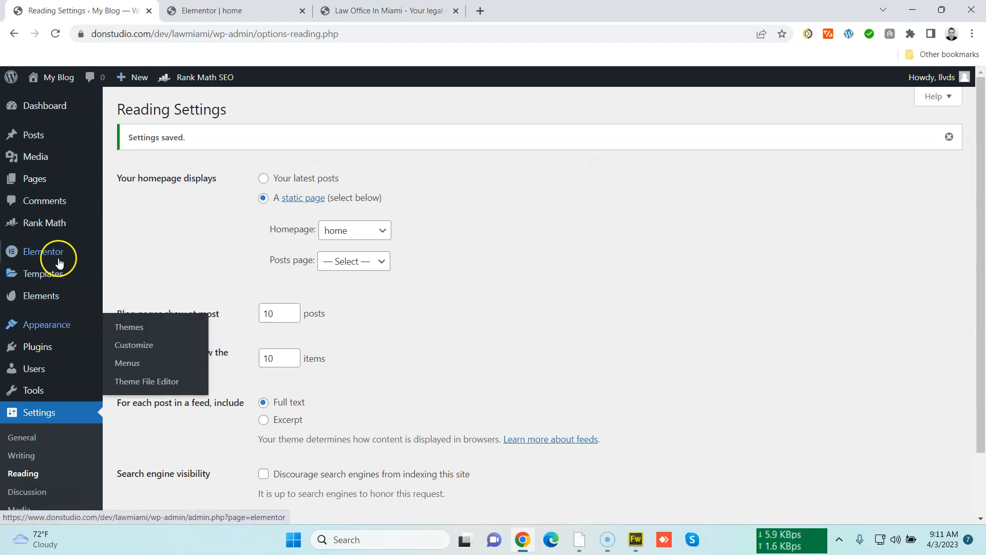
{"action": "mouse_move", "coordinate": [60, 261]}
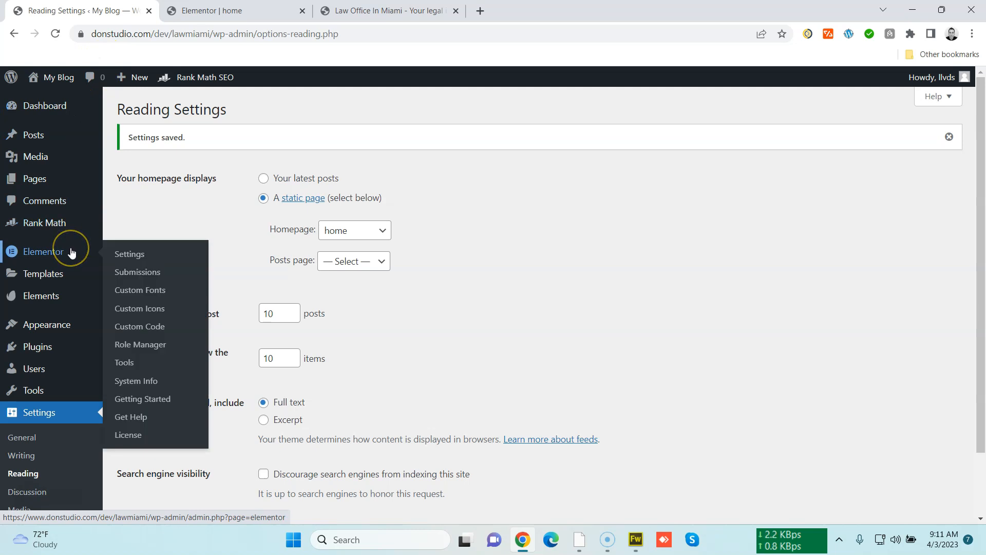
{"action": "left_click", "coordinate": [138, 282]}
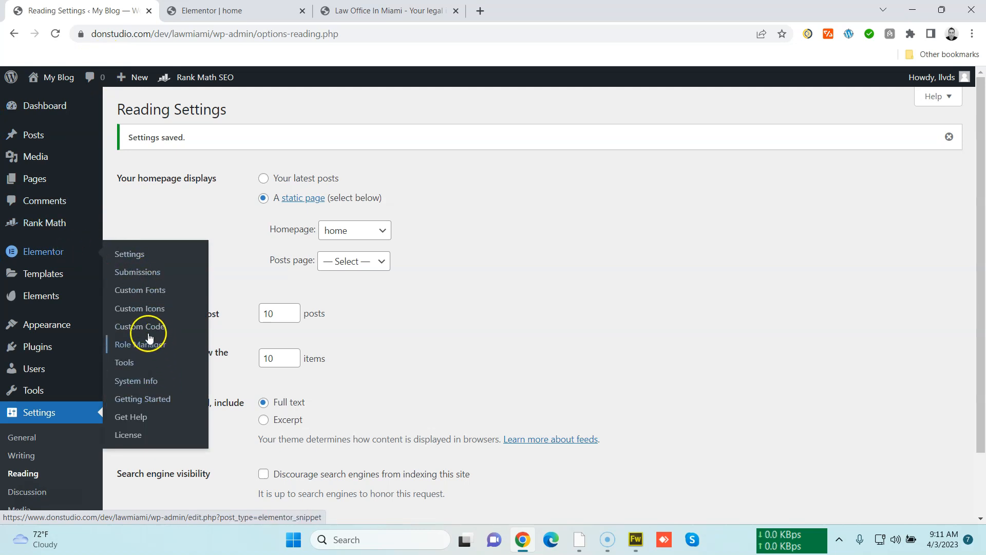
{"action": "mouse_move", "coordinate": [75, 275]}
{"action": "left_click", "coordinate": [162, 366]}
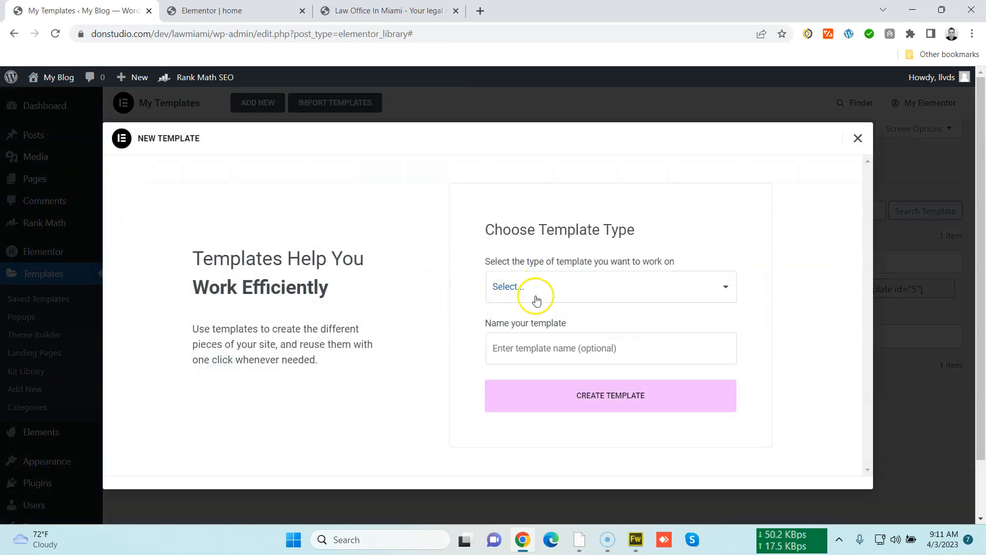
Create a Header template named header
{"action": "left_click", "coordinate": [536, 296]}
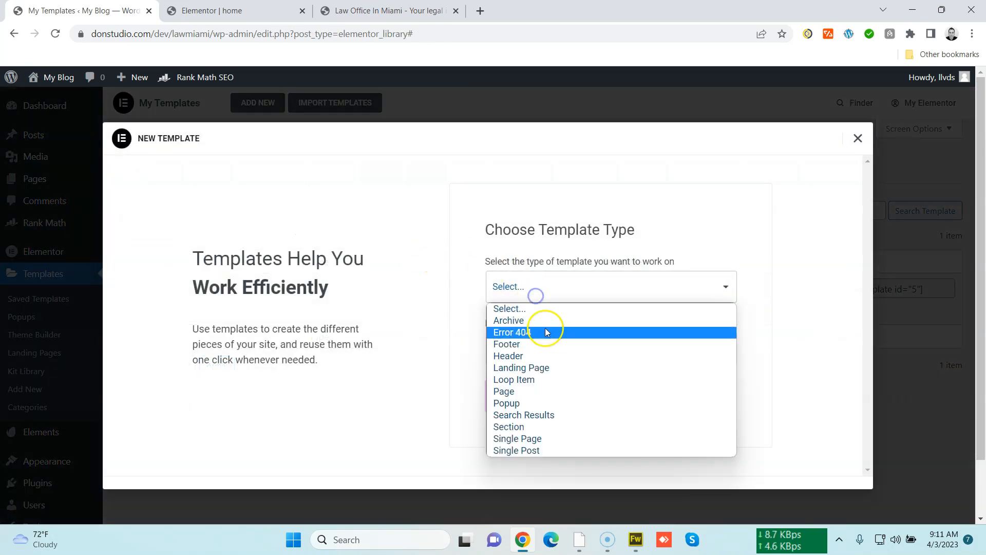
{"action": "left_click", "coordinate": [531, 355]}
{"action": "left_click", "coordinate": [530, 358]}
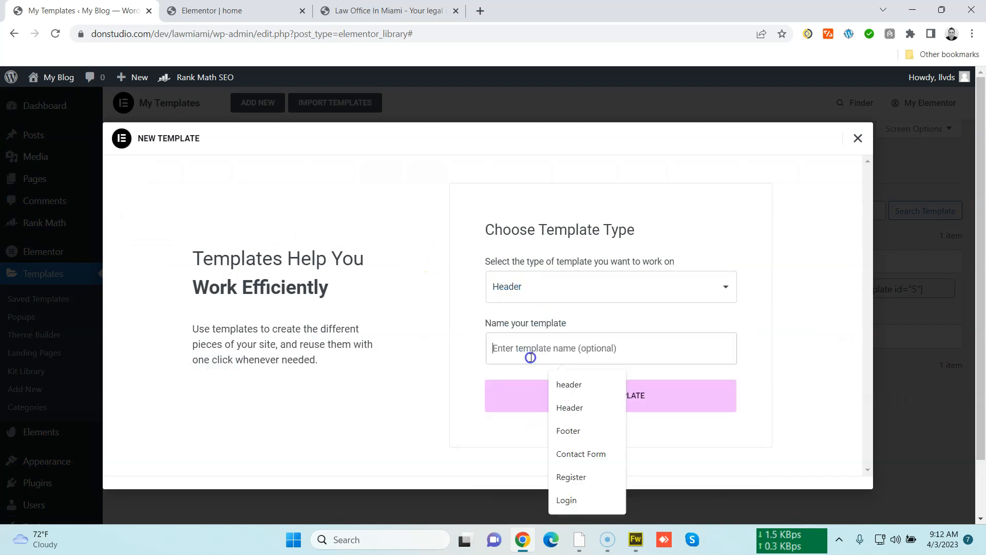
{"action": "left_click", "coordinate": [569, 384]}
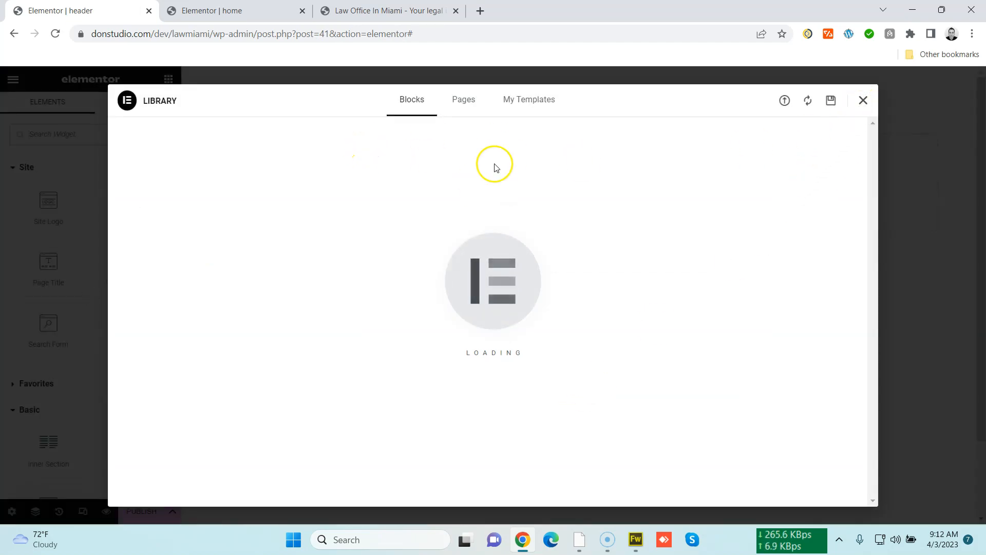
Browse the header blocks in the template library
{"action": "scroll", "coordinate": [601, 382], "scroll_direction": "down", "scroll_amount": 5}
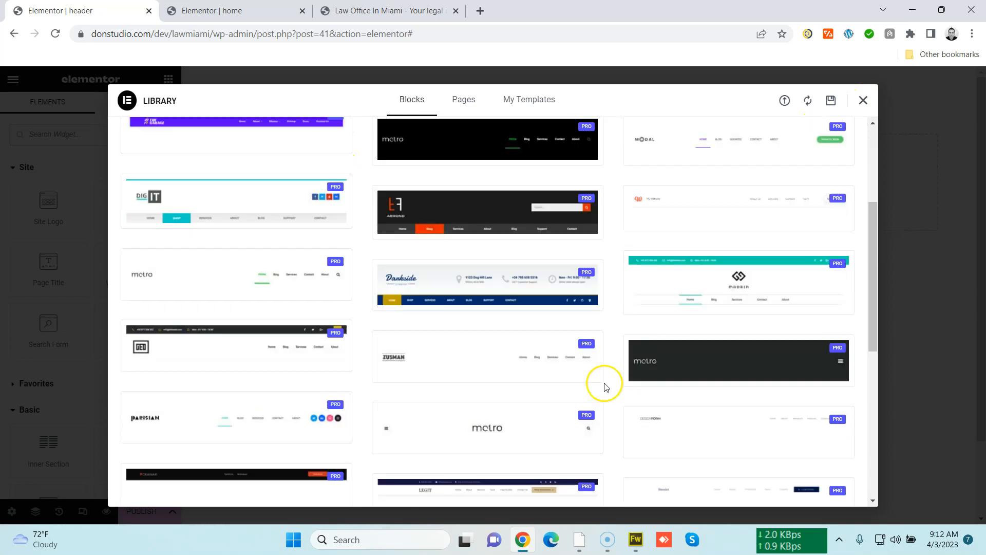
{"action": "scroll", "coordinate": [601, 385], "scroll_direction": "up", "scroll_amount": 4}
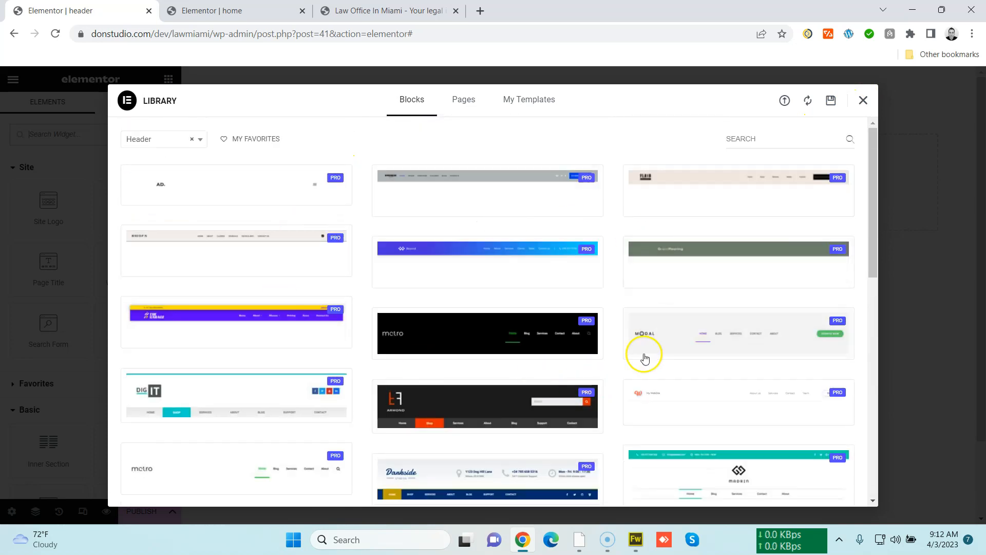
{"action": "scroll", "coordinate": [311, 394], "scroll_direction": "down", "scroll_amount": 11}
{"action": "scroll", "coordinate": [314, 393], "scroll_direction": "up", "scroll_amount": 10}
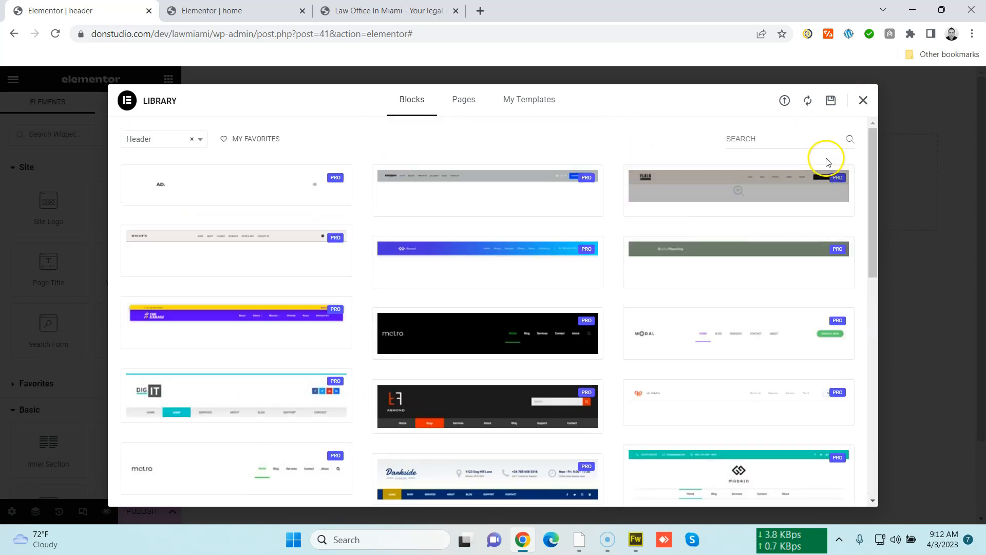
Close the template library and place a Site Logo widget in the empty header section
{"action": "left_click", "coordinate": [863, 100]}
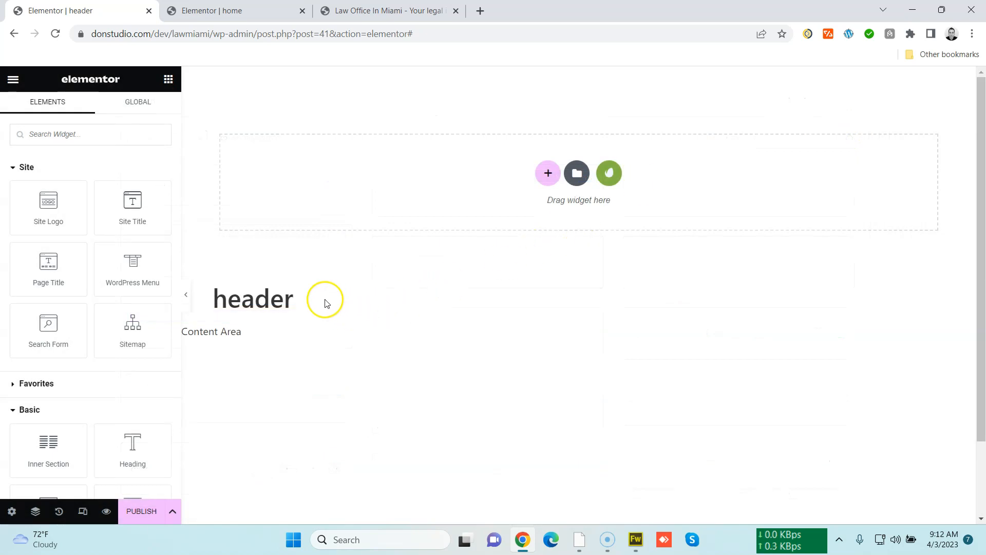
{"action": "left_click_drag", "start_coordinate": [63, 207], "coordinate": [405, 213]}
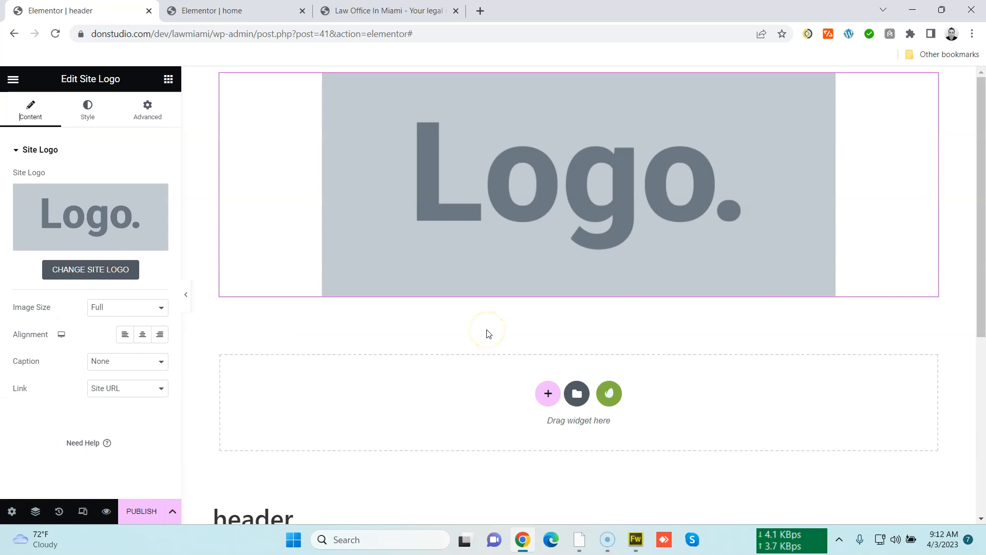
Set the site logo to the lawmi.png image from the media library in Site Settings
{"action": "left_click", "coordinate": [109, 276]}
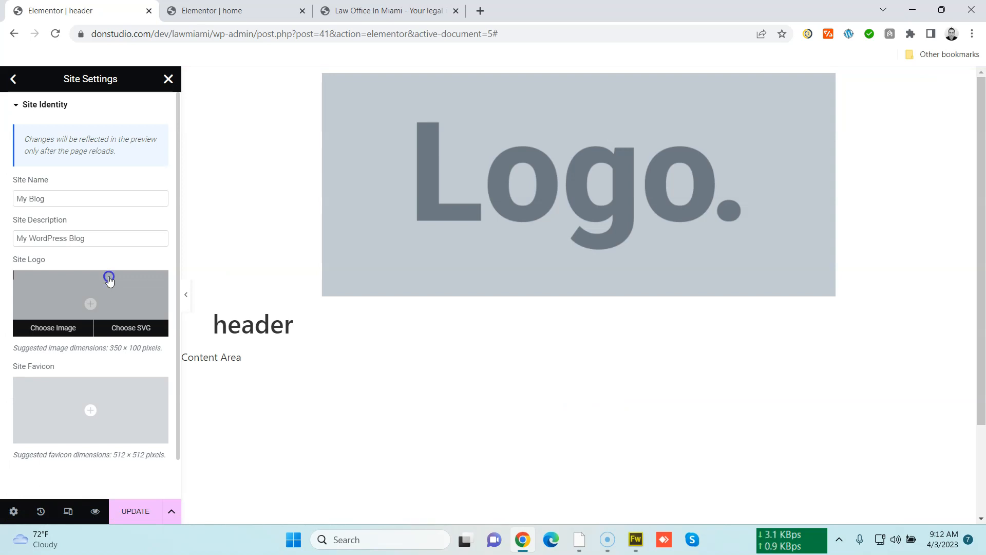
{"action": "left_click", "coordinate": [109, 278]}
{"action": "left_click", "coordinate": [174, 134]}
{"action": "left_click", "coordinate": [562, 302]}
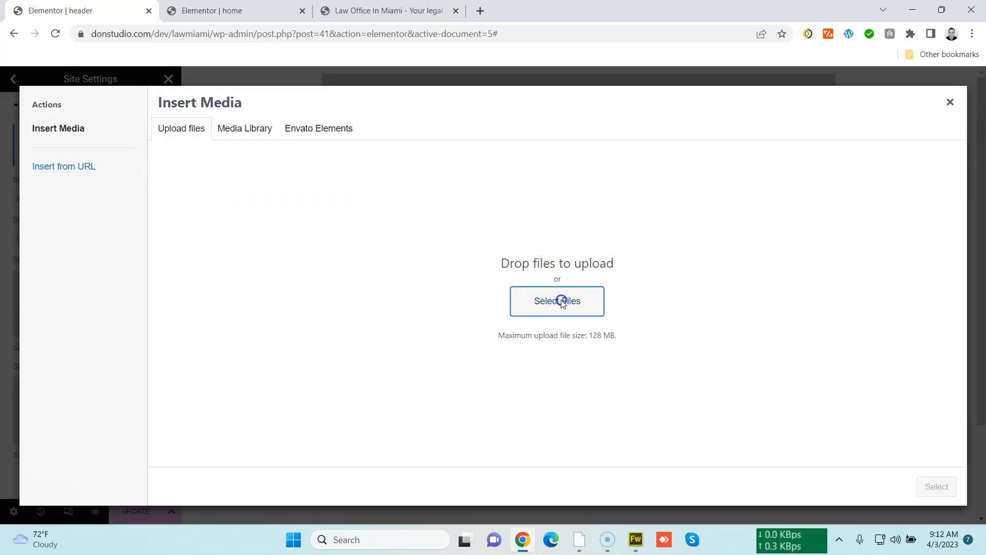
{"action": "double_click", "coordinate": [396, 195]}
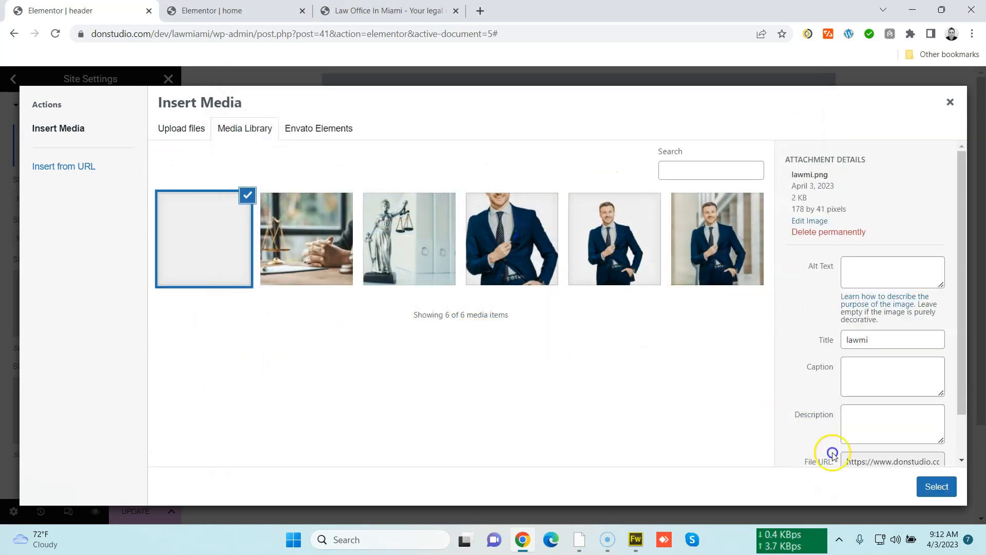
{"action": "left_click", "coordinate": [935, 486]}
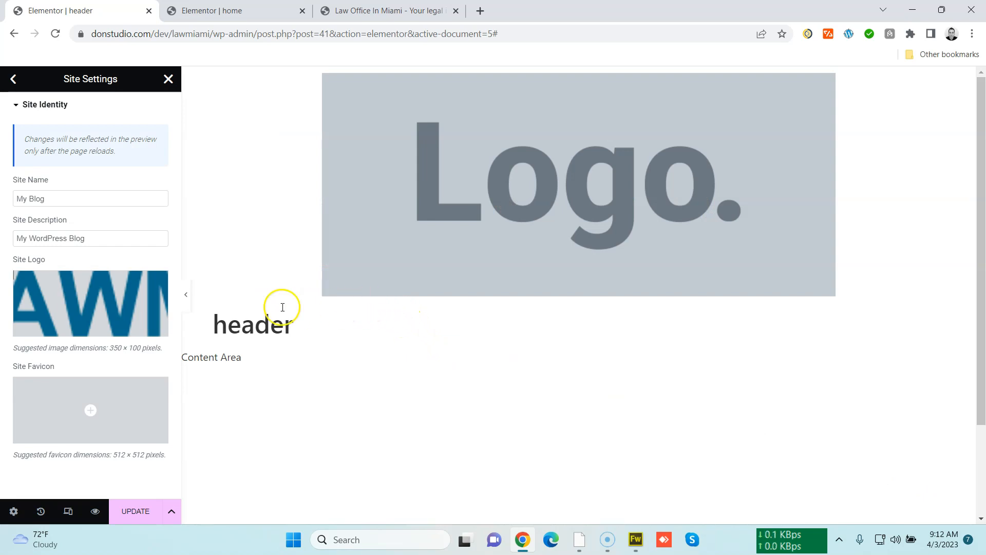
{"action": "mouse_move", "coordinate": [143, 424]}
{"action": "scroll", "coordinate": [143, 424], "scroll_direction": "down", "scroll_amount": 2}
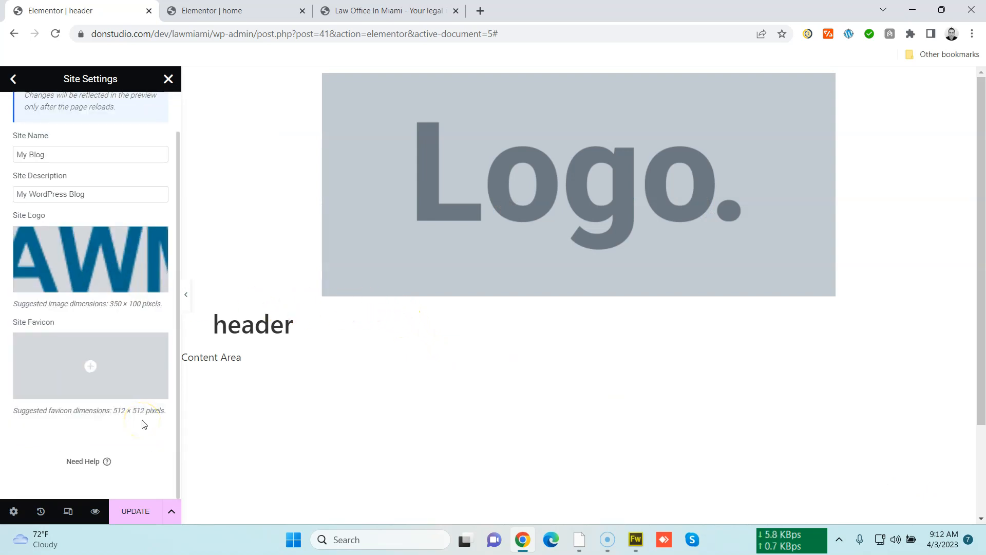
Switch to Fireworks and create a new 100 × 100 pixel document with a white canvas
{"action": "left_click", "coordinate": [635, 539]}
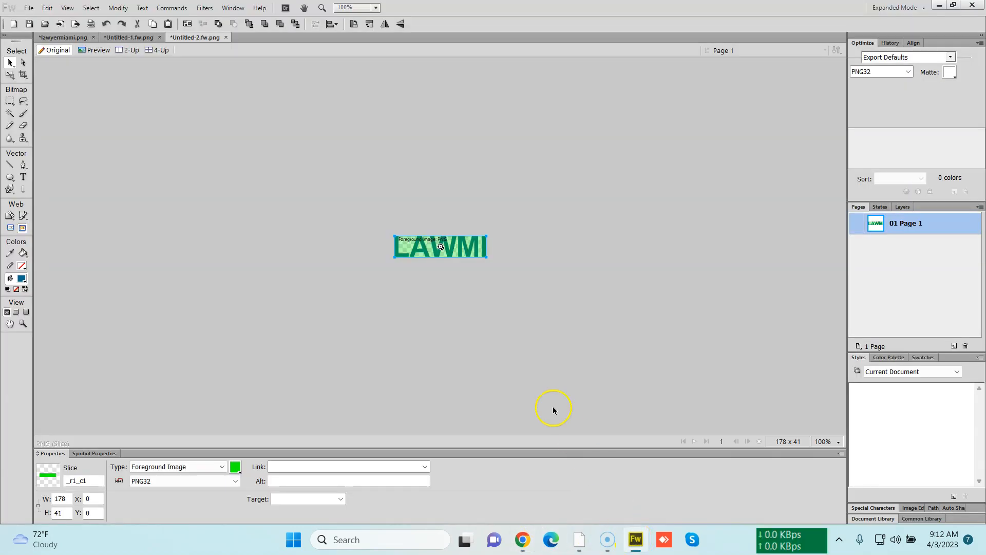
{"action": "left_click", "coordinate": [496, 340]}
{"action": "key", "text": "ctrl+n"}
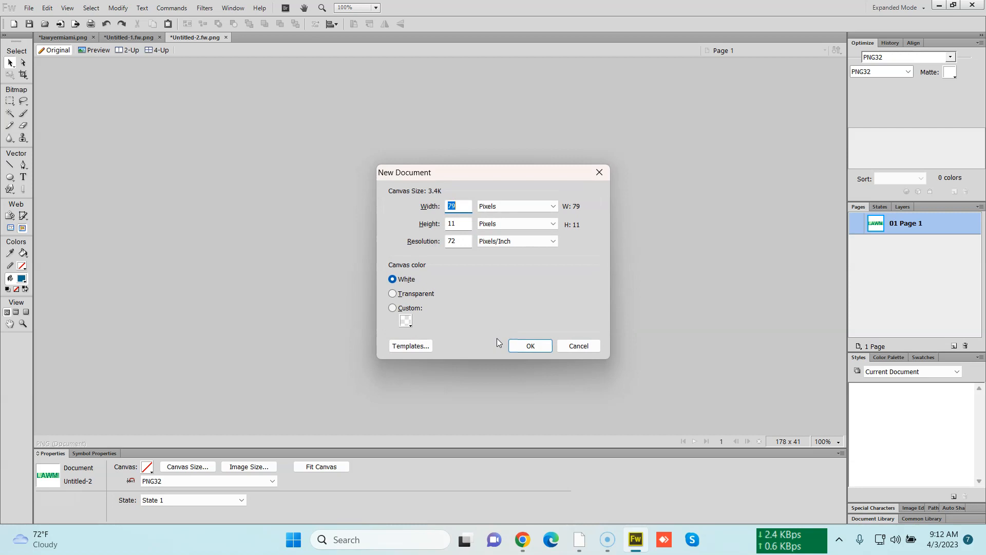
{"action": "type", "text": "100"}
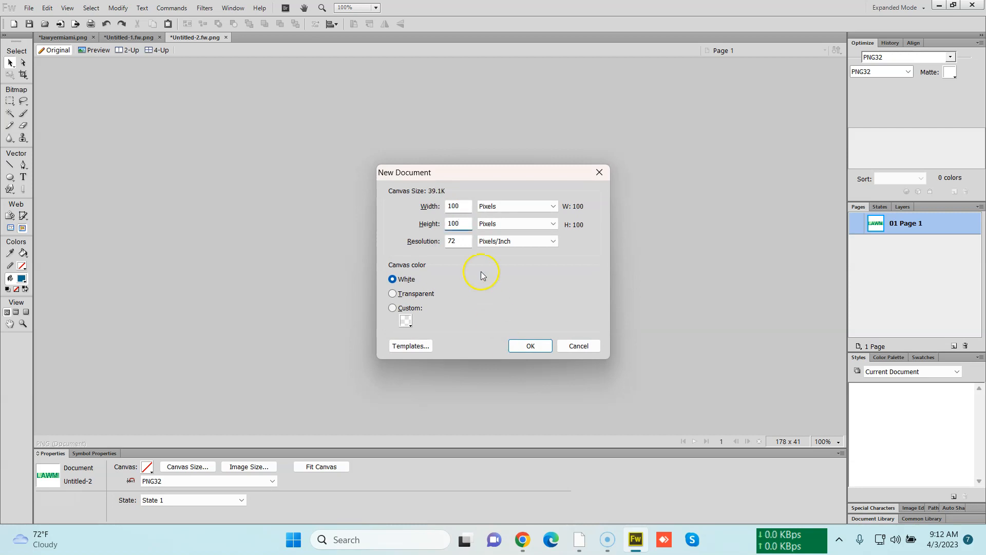
{"action": "left_click", "coordinate": [530, 346]}
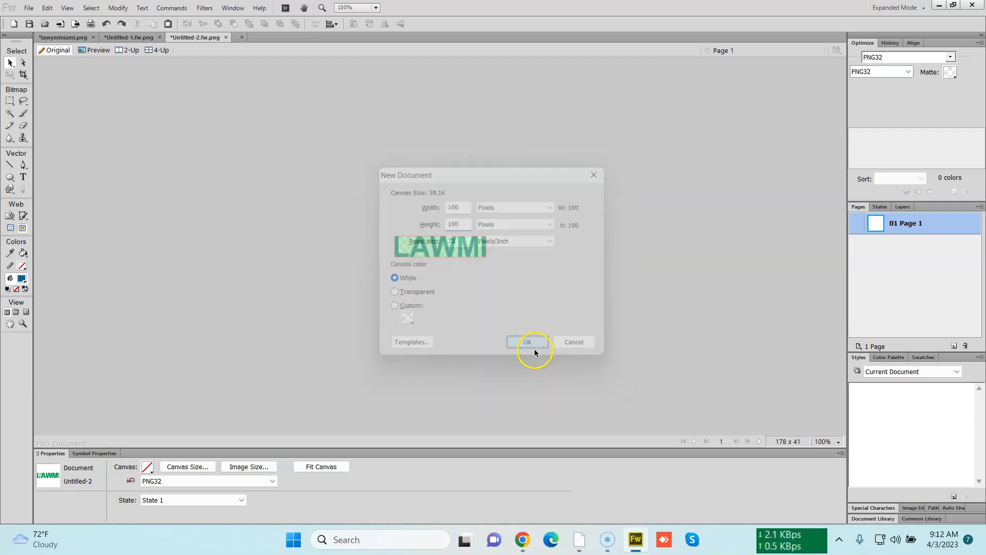
Add bold text LAW at font size 33 and centre it on the new canvas
{"action": "left_click", "coordinate": [78, 39]}
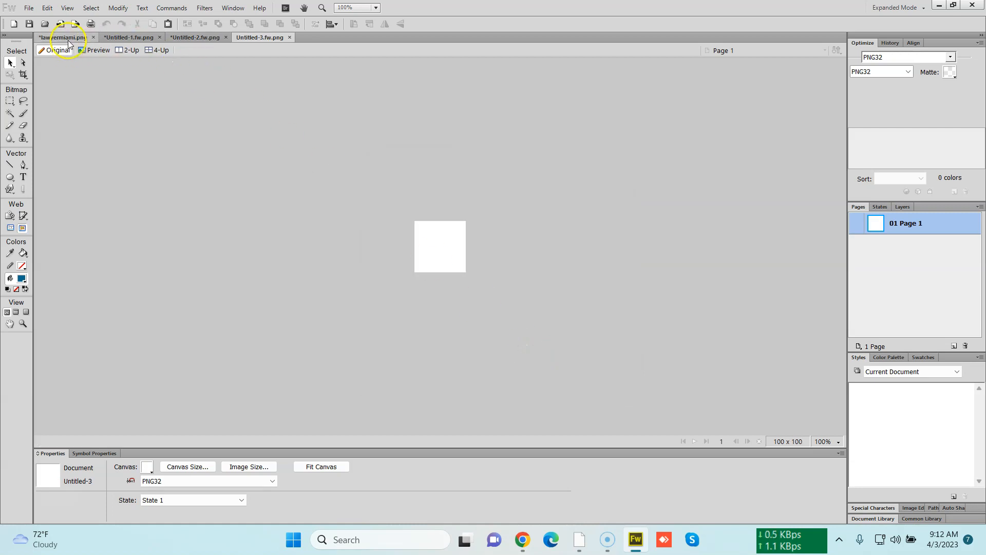
{"action": "left_click", "coordinate": [201, 41]}
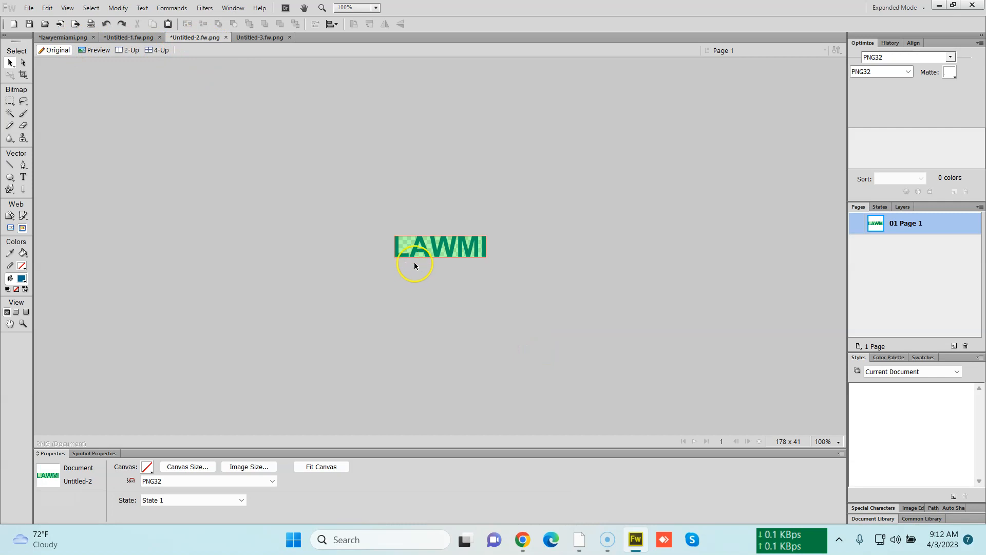
{"action": "left_click", "coordinate": [273, 38]}
{"action": "key", "text": "t"}
{"action": "left_click", "coordinate": [424, 245]}
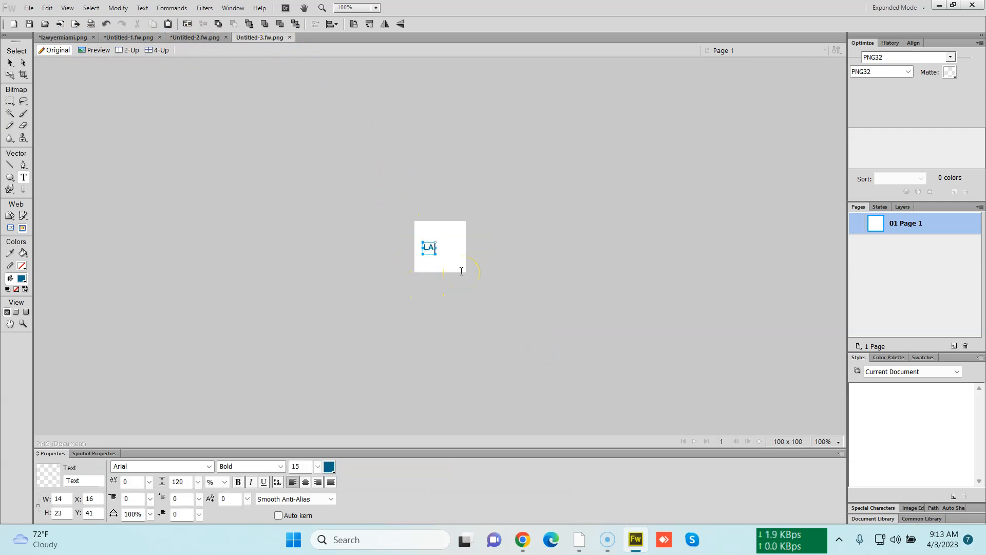
{"action": "left_click", "coordinate": [10, 62]}
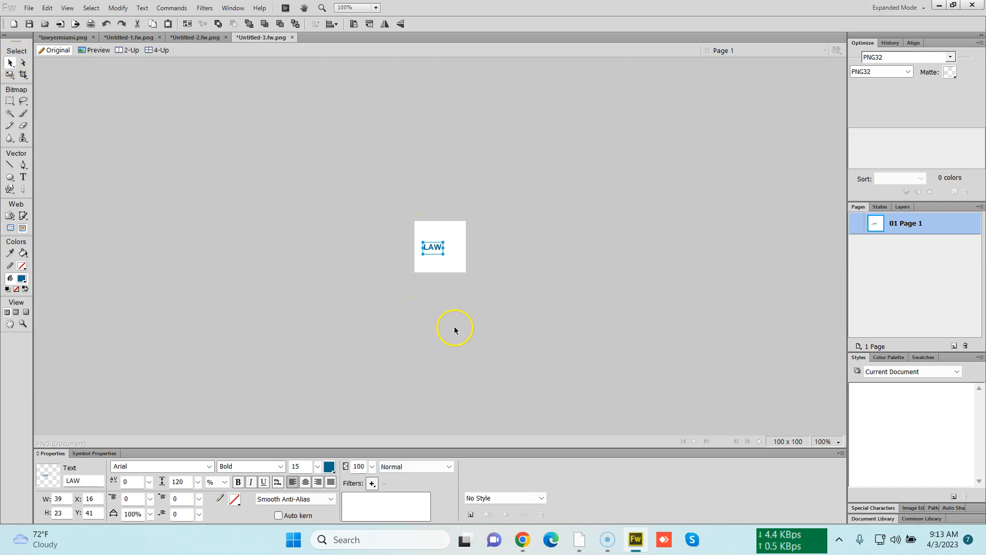
{"action": "left_click_drag", "start_coordinate": [318, 467], "coordinate": [320, 445]}
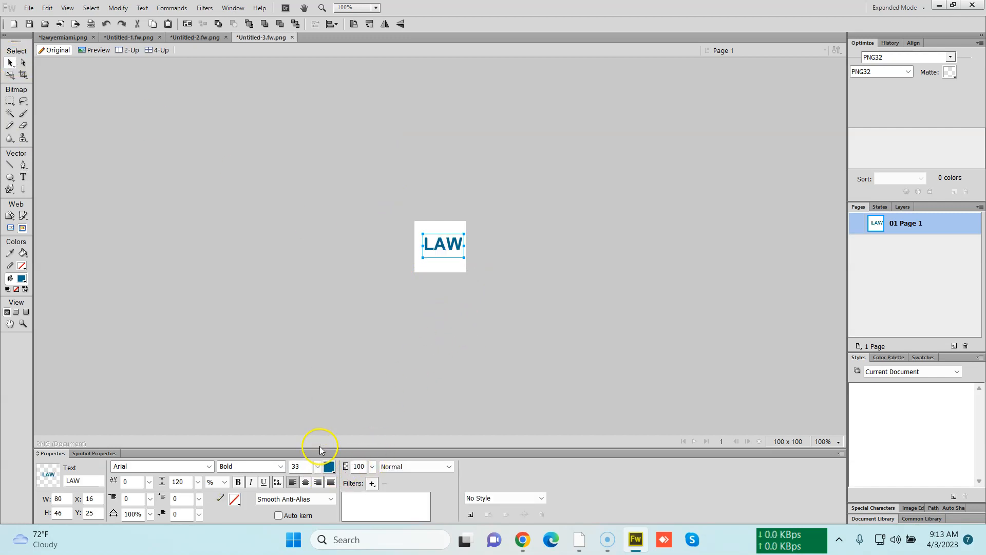
{"action": "left_click_drag", "start_coordinate": [451, 251], "coordinate": [448, 253]}
{"action": "left_click", "coordinate": [424, 368]}
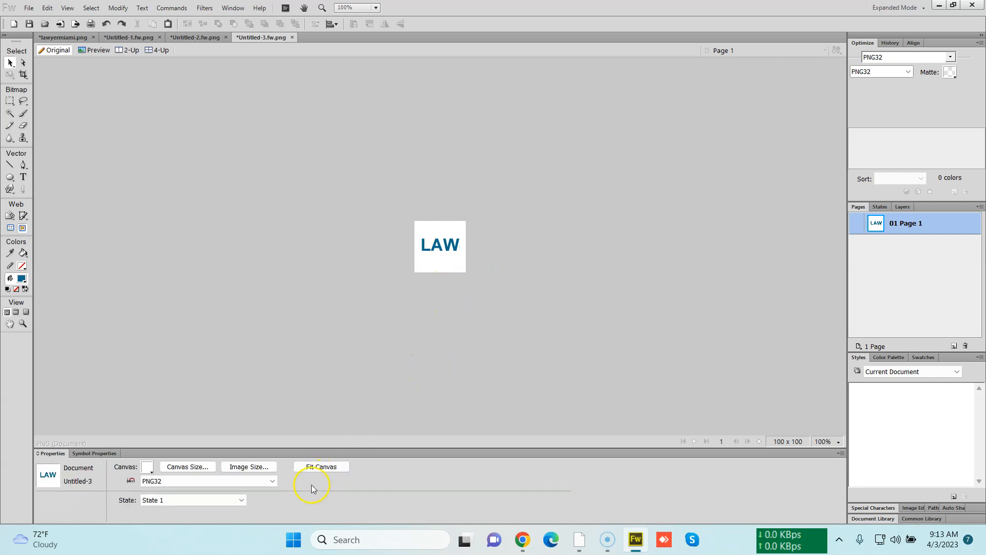
Make the canvas transparent and draw a slice covering the whole canvas
{"action": "left_click", "coordinate": [148, 468]}
{"action": "left_click", "coordinate": [161, 413]}
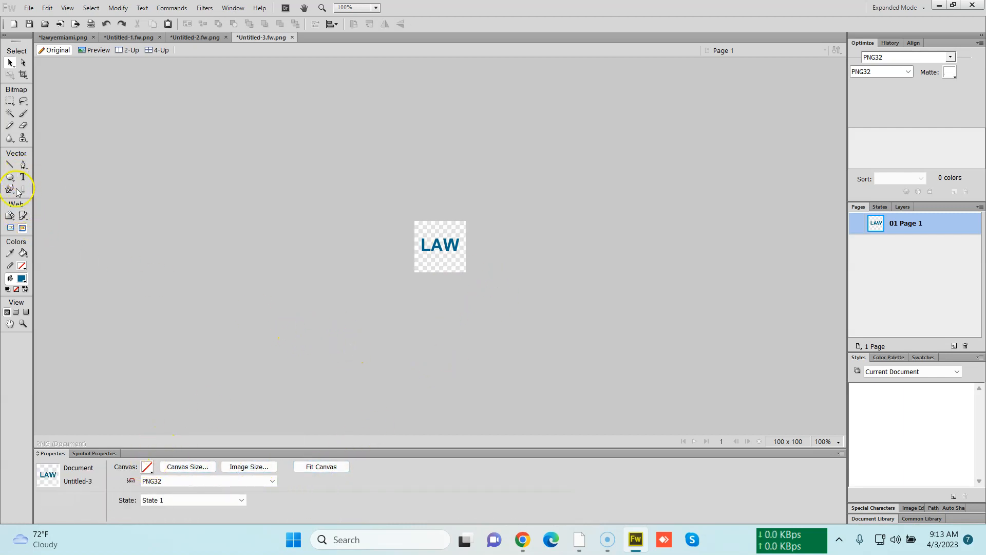
{"action": "left_click", "coordinate": [24, 216]}
{"action": "left_click_drag", "start_coordinate": [538, 290], "coordinate": [411, 216]}
{"action": "key", "text": "v"}
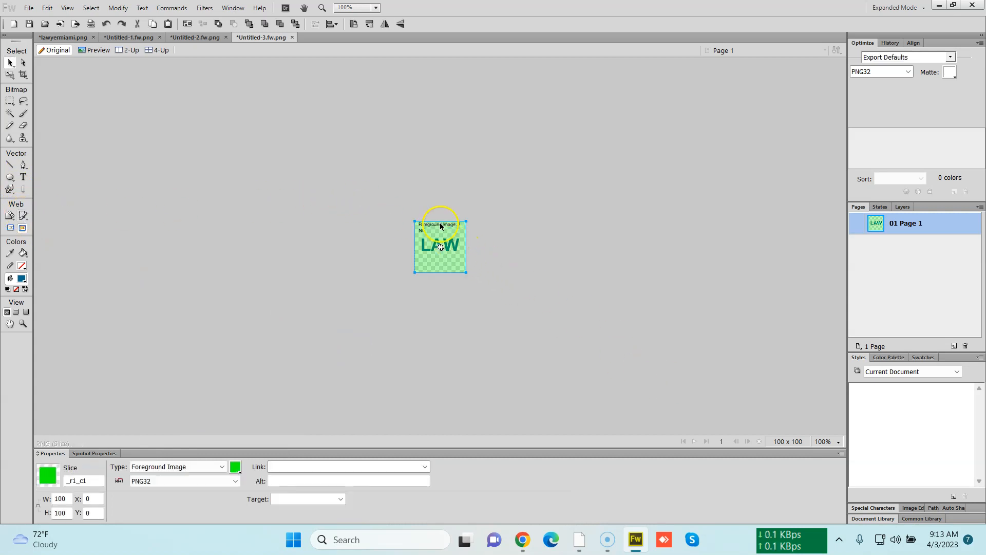
Export the selected slice into Downloads with fav added to the file name
{"action": "right_click", "coordinate": [440, 226]}
{"action": "left_click", "coordinate": [470, 237]}
{"action": "key", "text": "Left"}
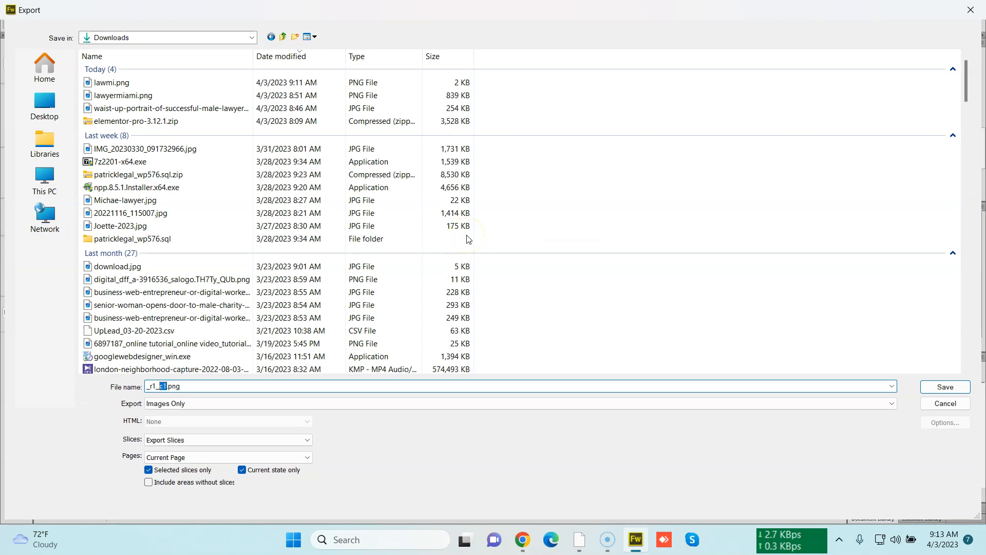
{"action": "type", "text": "fav"}
{"action": "key", "text": "Return"}
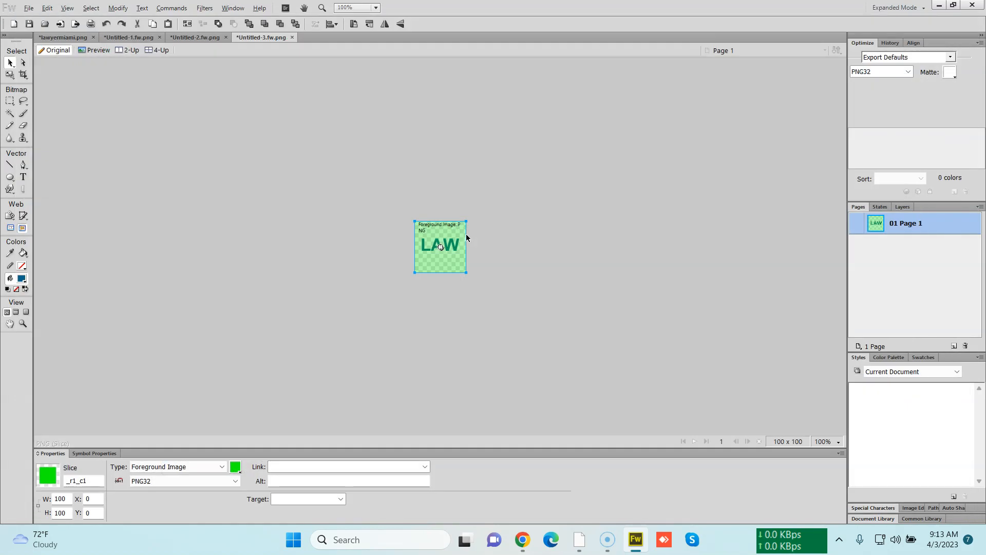
Switch back to the browser, set the site favicon to the new LAW image, and update the site settings
{"action": "key", "text": "alt+Tab"}
{"action": "left_click", "coordinate": [522, 539]}
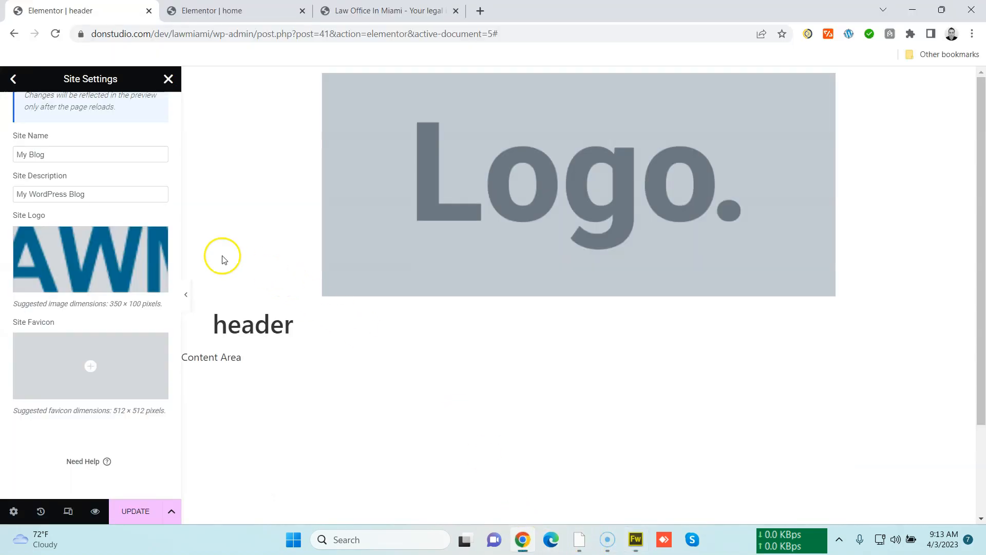
{"action": "left_click", "coordinate": [104, 345]}
{"action": "left_click", "coordinate": [188, 128]}
{"action": "left_click", "coordinate": [530, 288]}
{"action": "double_click", "coordinate": [379, 189]}
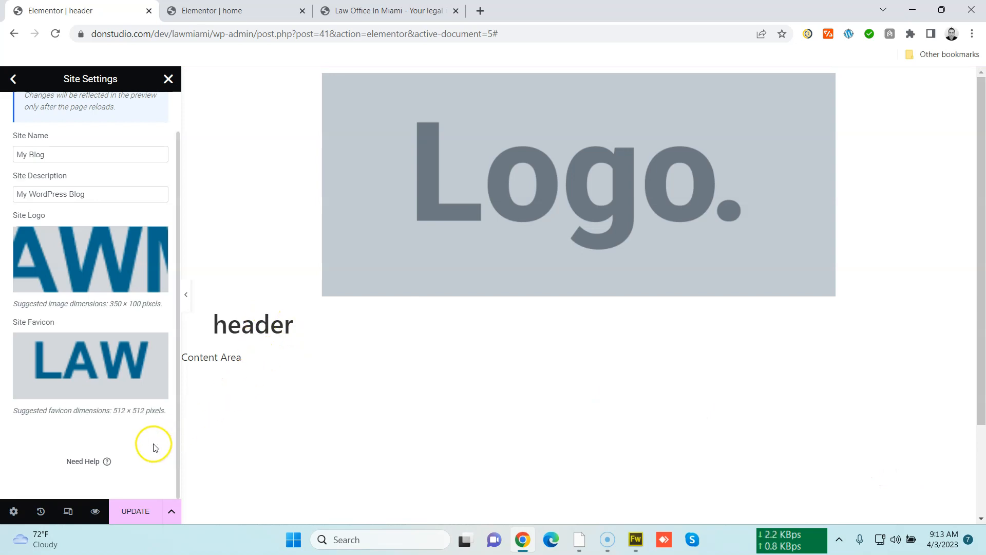
{"action": "left_click", "coordinate": [138, 511]}
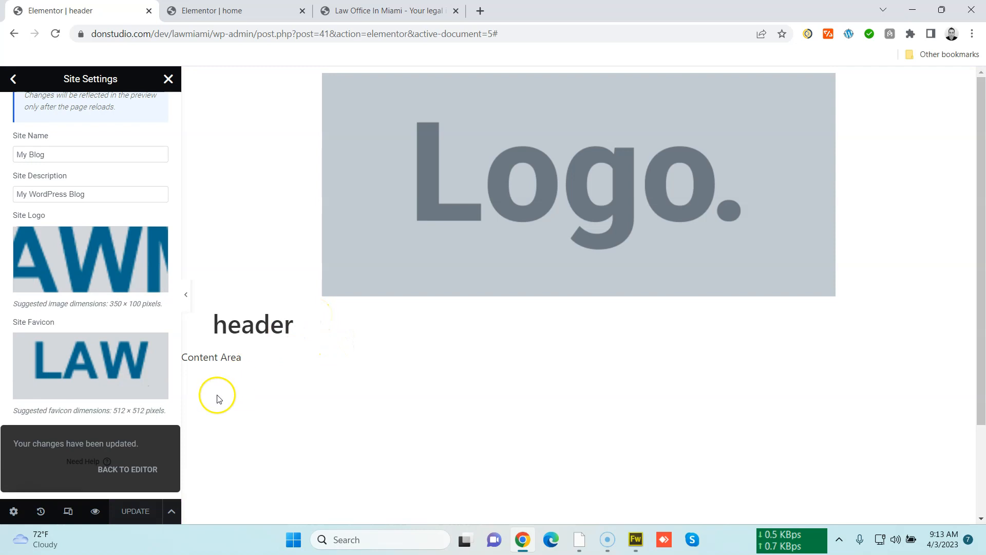
{"action": "left_click", "coordinate": [128, 469]}
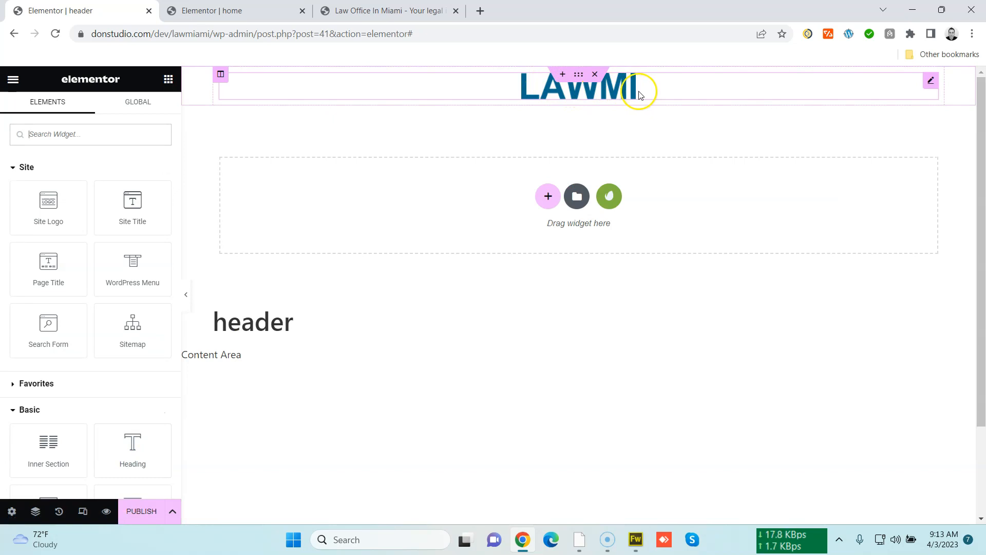
Reload the live site tab to check the new logo and favicon, then return to the header editor
{"action": "left_click", "coordinate": [252, 11]}
{"action": "left_click", "coordinate": [361, 10]}
{"action": "left_click", "coordinate": [366, 32]}
{"action": "key", "text": "Return"}
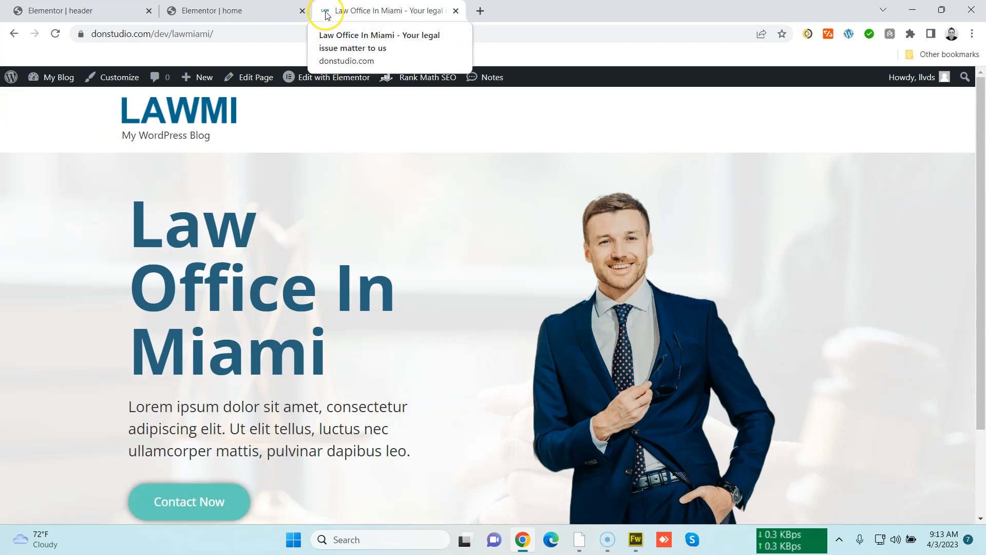
{"action": "left_click", "coordinate": [118, 7]}
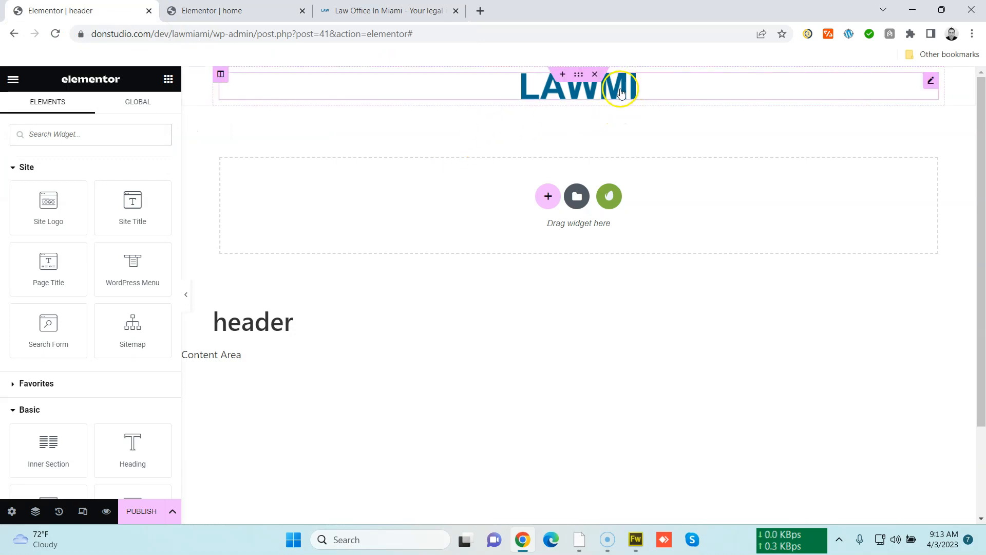
Add a new column beside the logo and narrow the logo column to about 63% width
{"action": "right_click", "coordinate": [221, 74]}
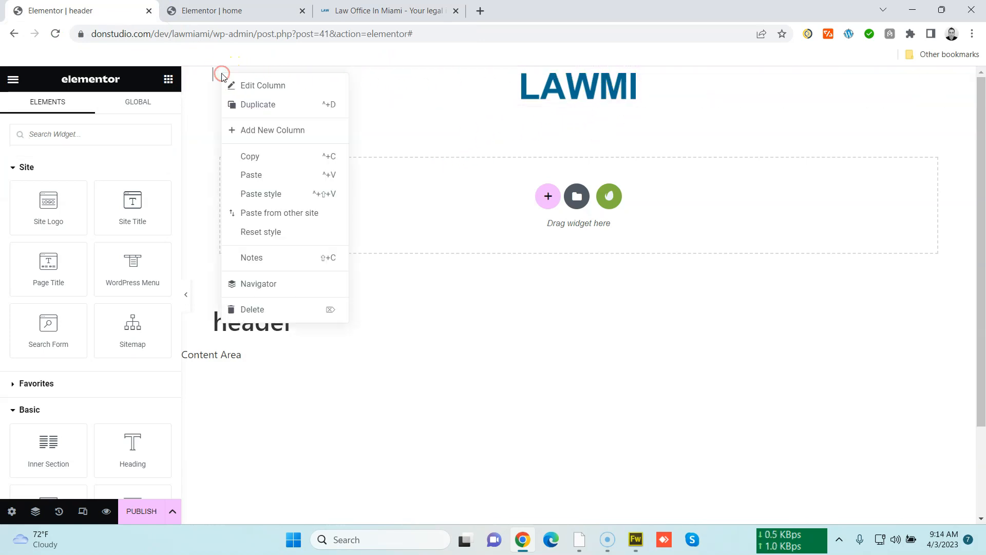
{"action": "left_click", "coordinate": [277, 130]}
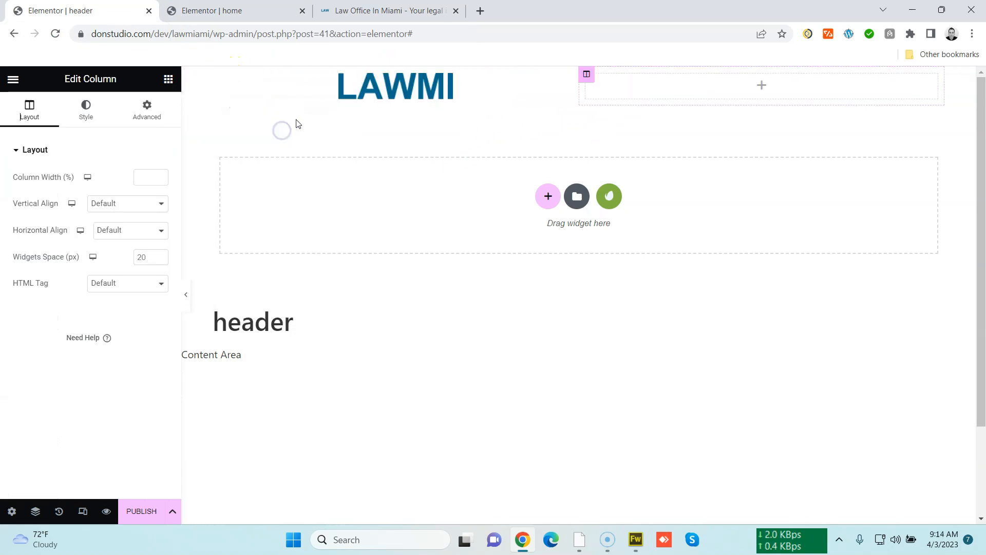
{"action": "left_click_drag", "start_coordinate": [576, 87], "coordinate": [484, 92]}
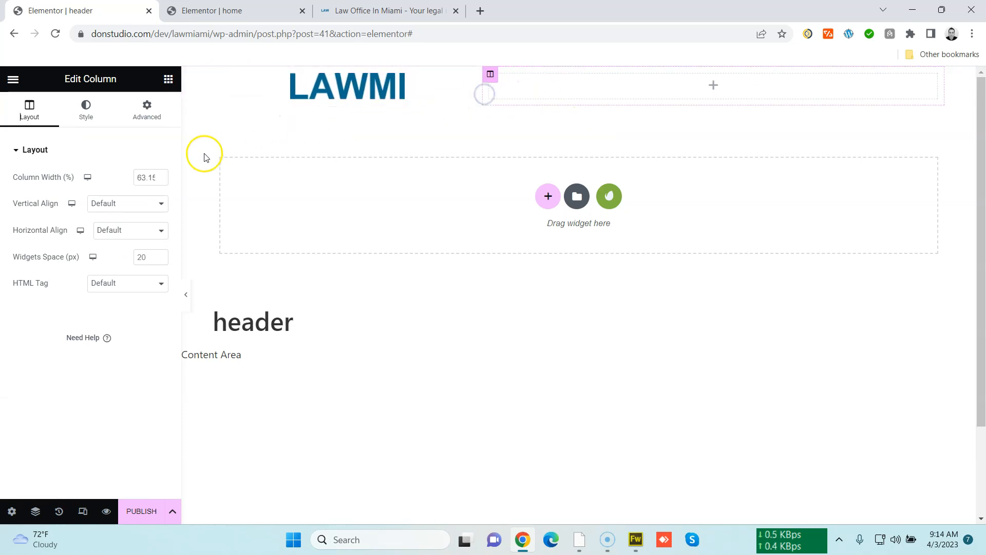
Place a WordPress Menu widget in the new right-hand header column
{"action": "left_click", "coordinate": [169, 79]}
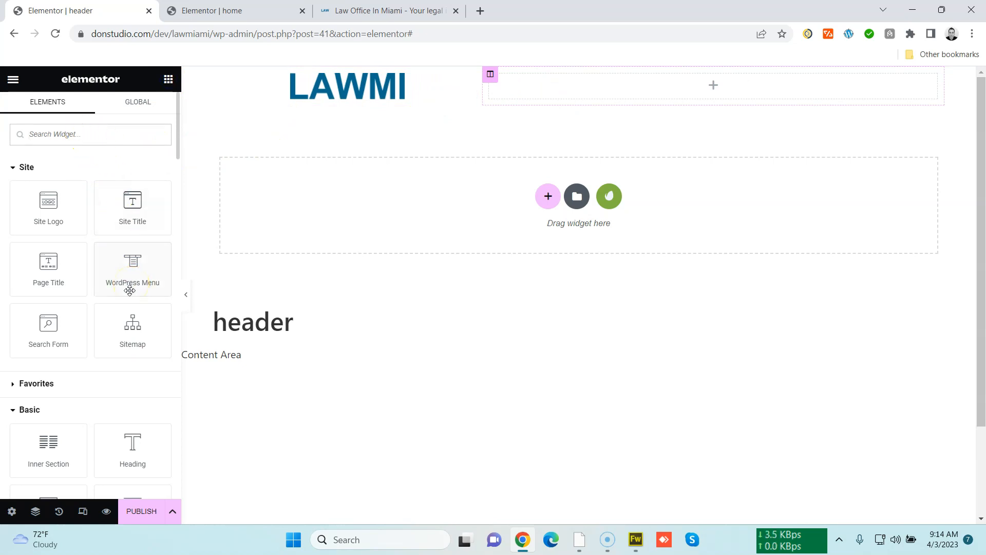
{"action": "left_click_drag", "start_coordinate": [134, 282], "coordinate": [677, 101]}
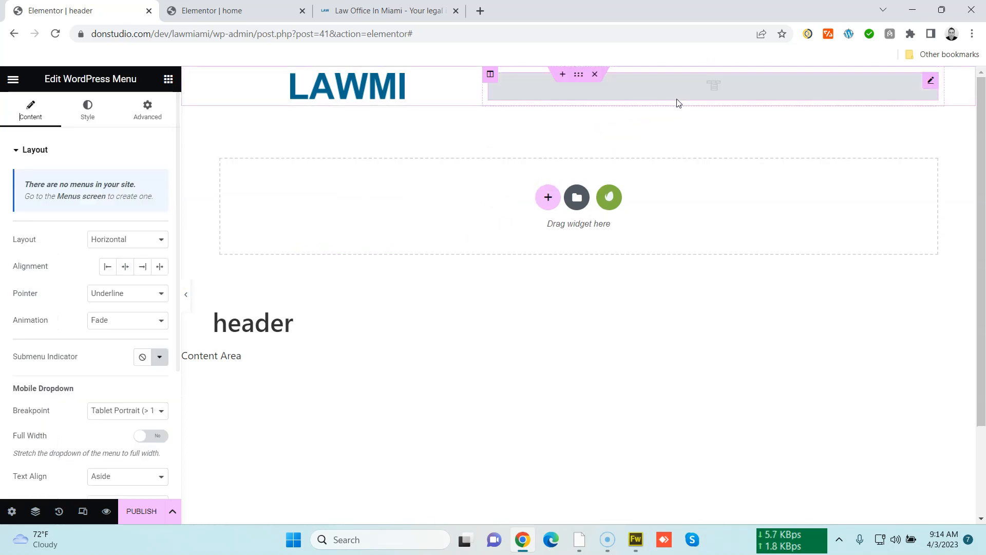
{"action": "left_click", "coordinate": [679, 100]}
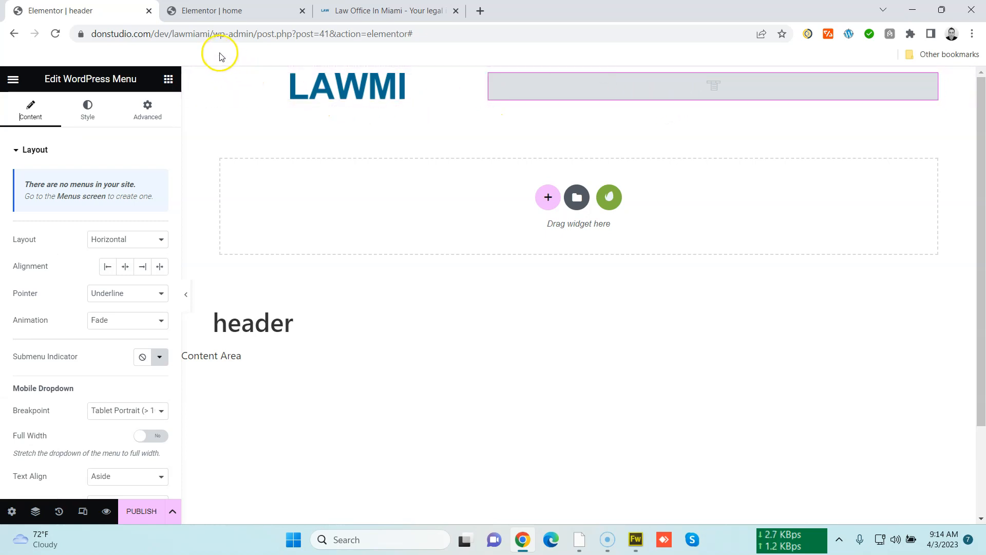
Open the WordPress admin dashboard in a new tab and move that tab to the first position
{"action": "left_click_drag", "start_coordinate": [256, 34], "coordinate": [9, 34]}
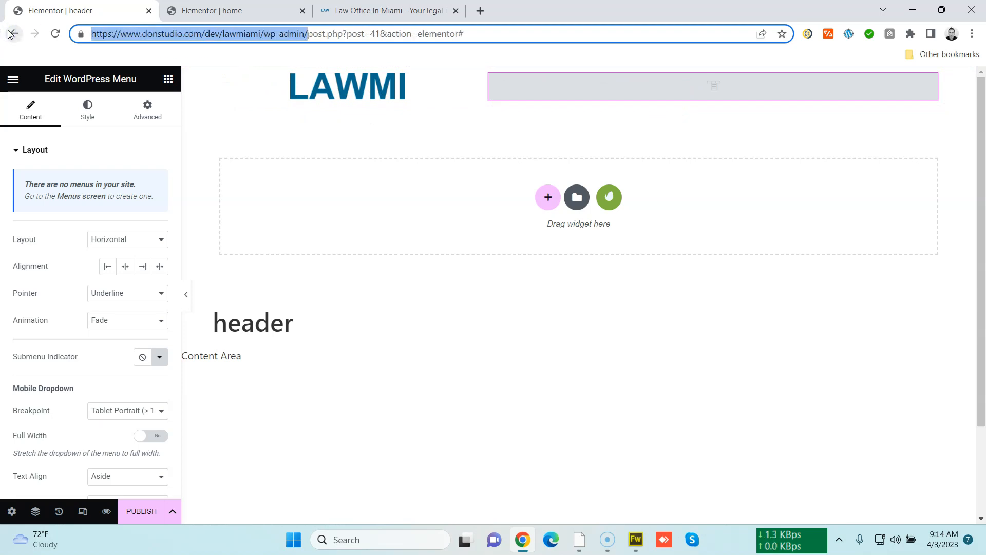
{"action": "key", "text": "ctrl+c"}
{"action": "key", "text": "ctrl+t"}
{"action": "key", "text": "ctrl+v"}
{"action": "key", "text": "Return"}
{"action": "left_click_drag", "start_coordinate": [470, 18], "coordinate": [81, 15]}
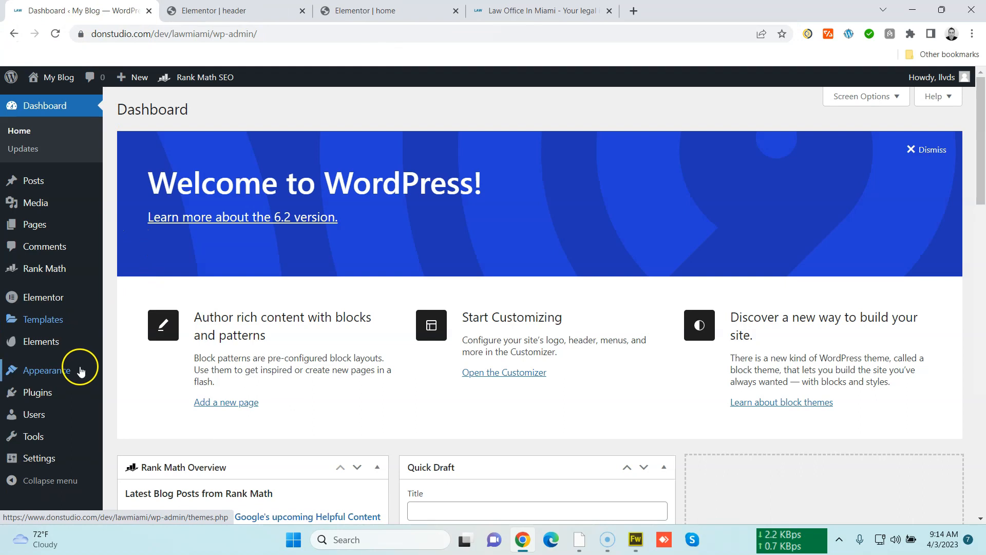
{"action": "mouse_move", "coordinate": [80, 370]}
{"action": "middle_click", "coordinate": [128, 411]}
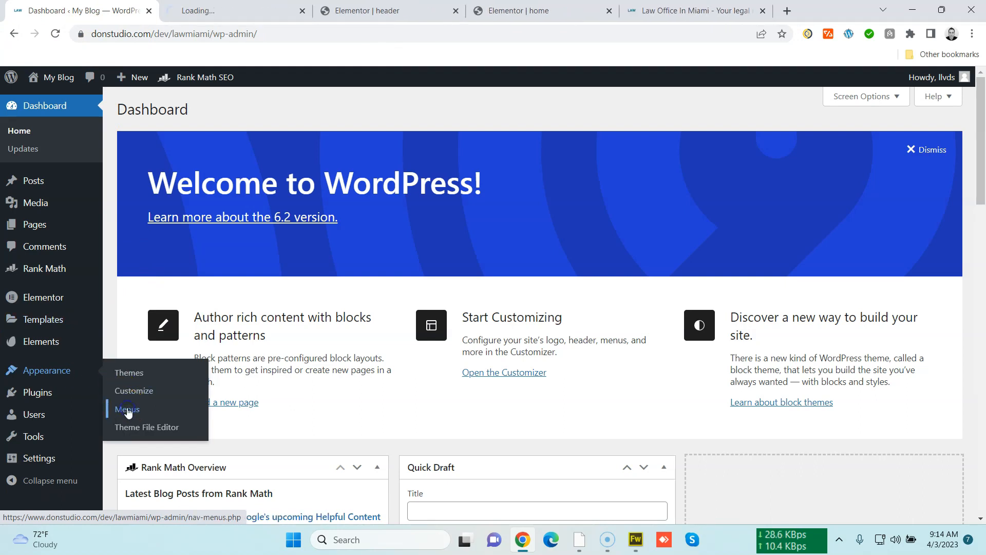
{"action": "left_click", "coordinate": [302, 11]}
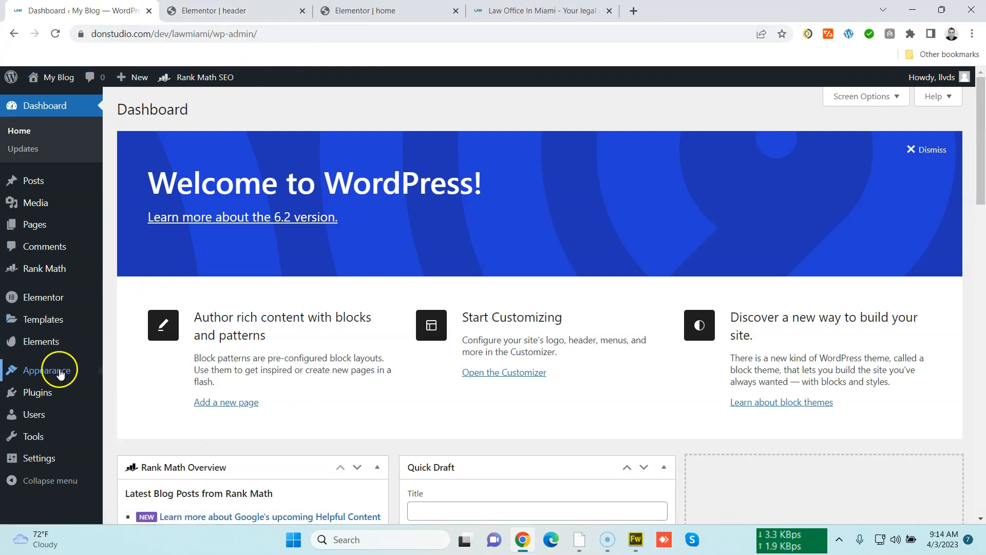
Open the theme Customizer in a new tab and switch to it
{"action": "mouse_move", "coordinate": [59, 371]}
{"action": "middle_click", "coordinate": [128, 390]}
{"action": "left_click", "coordinate": [252, 7]}
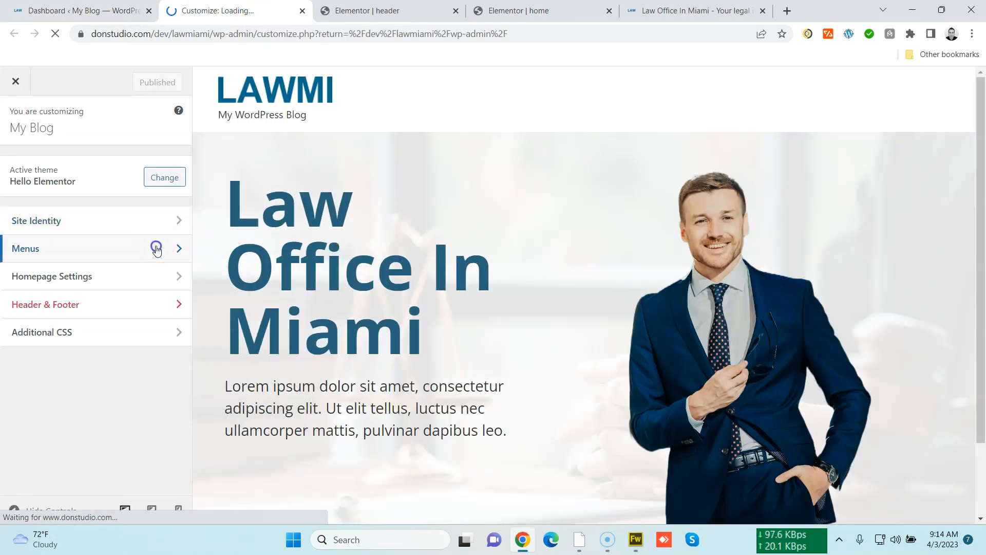
Create a new menu named Main and assign it to the Header location
{"action": "left_click", "coordinate": [156, 250]}
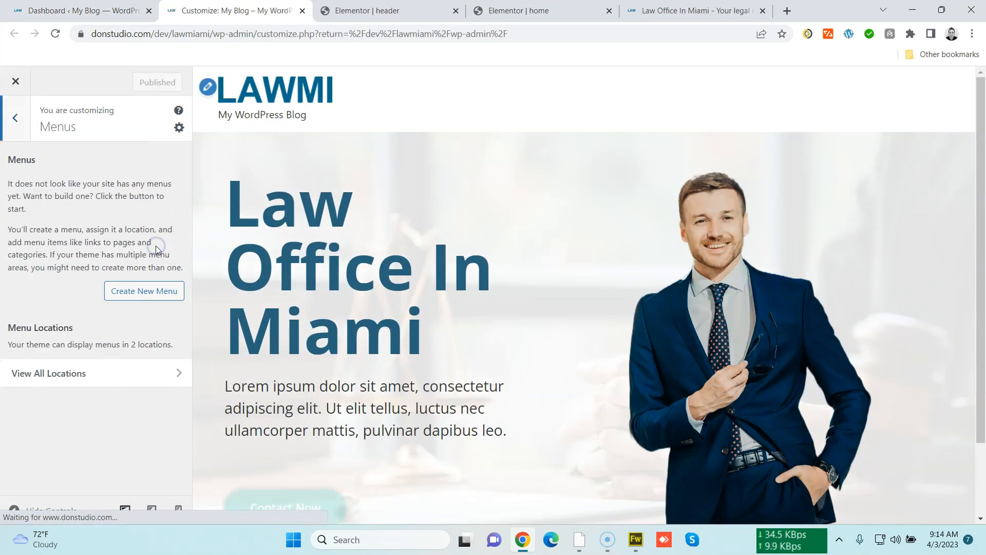
{"action": "left_click", "coordinate": [144, 288]}
{"action": "left_click", "coordinate": [129, 182]}
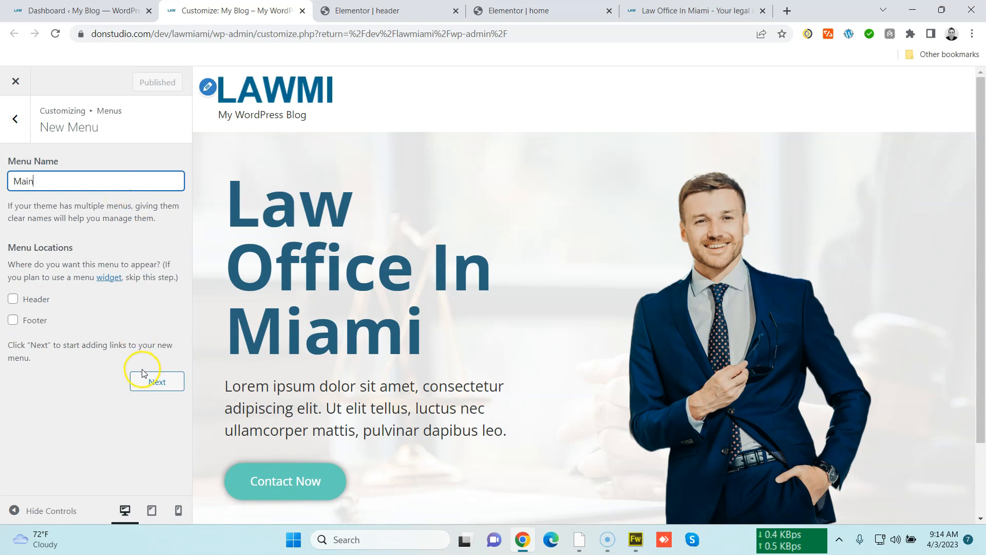
{"action": "left_click", "coordinate": [146, 382]}
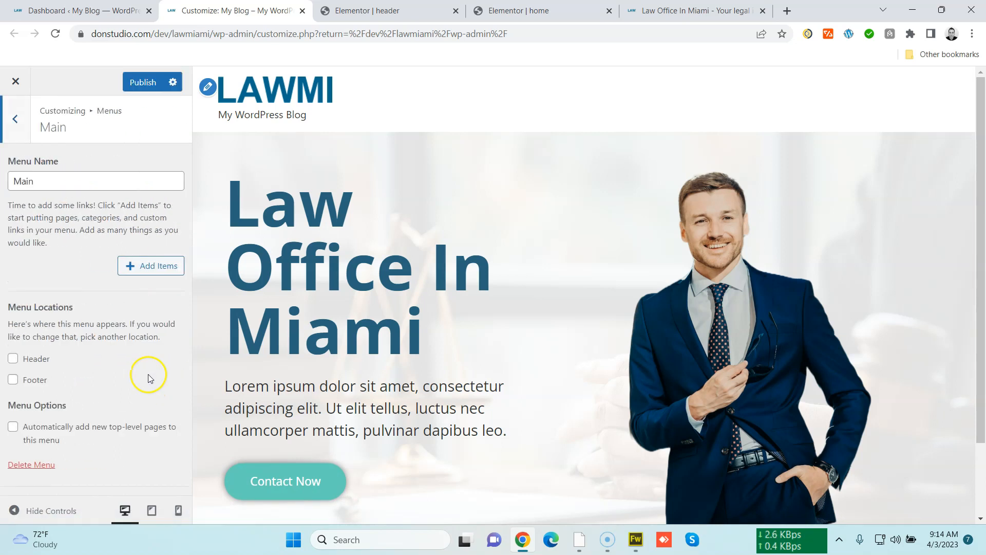
{"action": "left_click", "coordinate": [46, 359]}
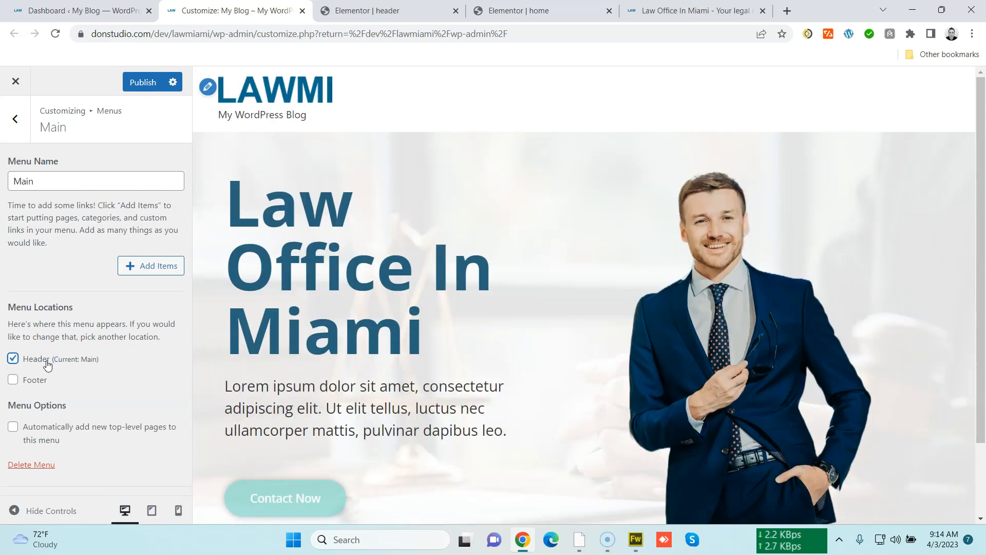
Add the existing home page and a new About page as items of the Main menu
{"action": "left_click", "coordinate": [148, 266]}
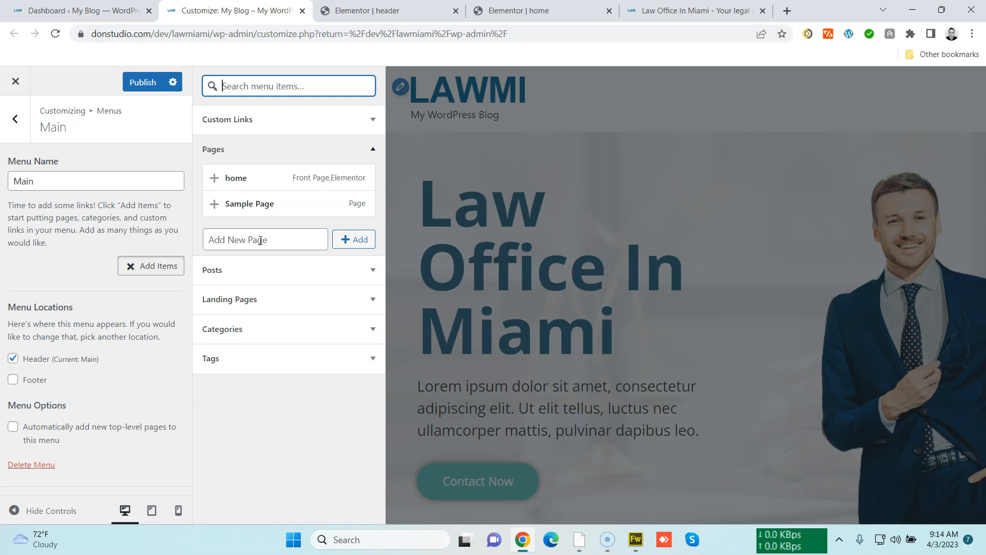
{"action": "left_click", "coordinate": [238, 180]}
{"action": "left_click", "coordinate": [250, 240]}
{"action": "type", "text": "About"}
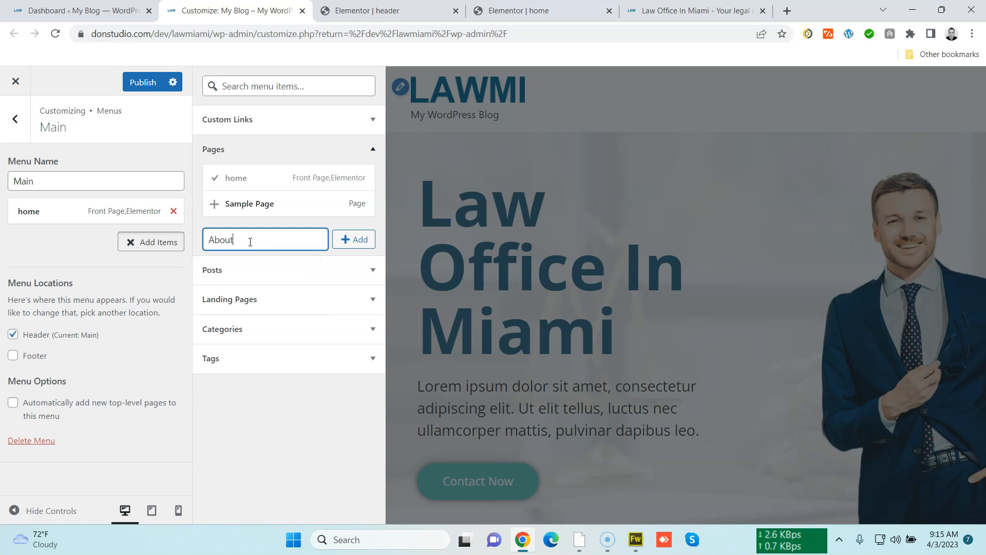
{"action": "key", "text": "Return"}
Create new Law Services and Blog pages as menu items
{"action": "left_click", "coordinate": [251, 263]}
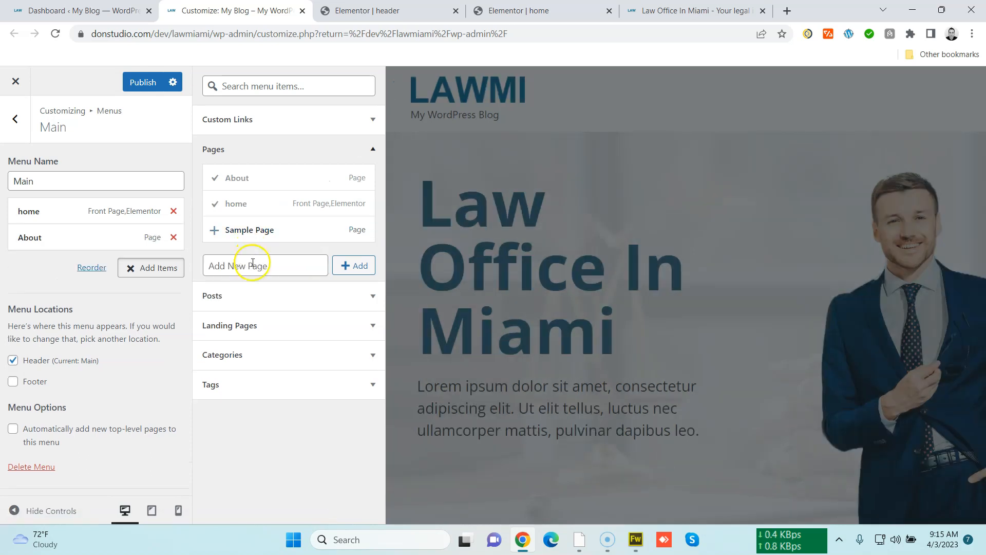
{"action": "type", "text": "Law S"}
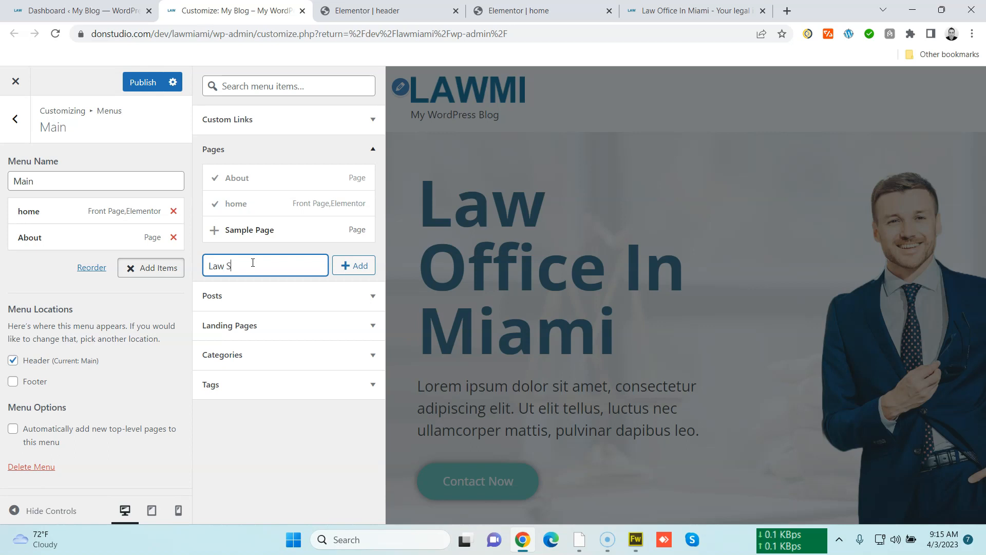
{"action": "type", "text": "ervices"}
{"action": "key", "text": "Return"}
{"action": "left_click", "coordinate": [252, 292]}
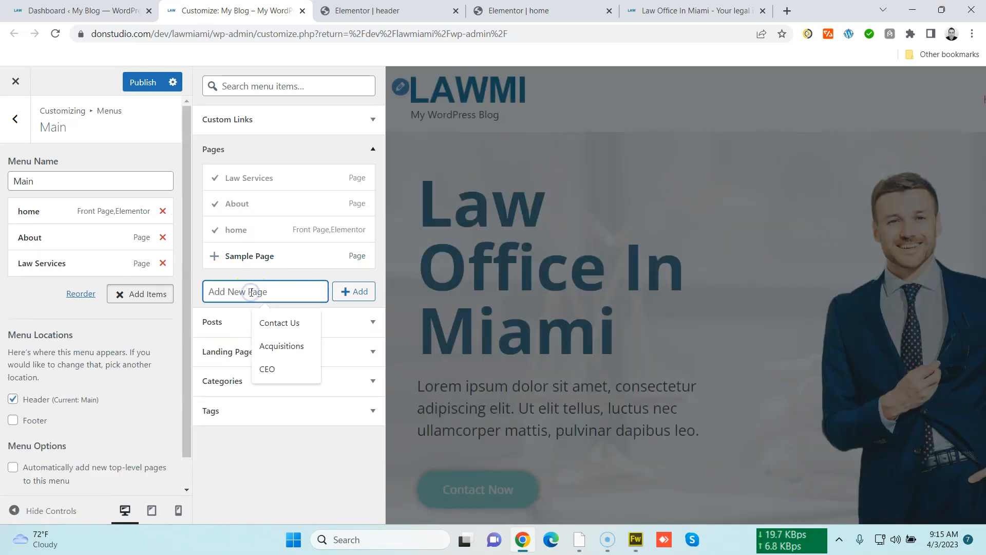
{"action": "type", "text": "Blog"}
{"action": "key", "text": "Return"}
Add a new Contact page to the menu and publish the Customizer changes
{"action": "left_click", "coordinate": [249, 303]}
{"action": "type", "text": "Con"}
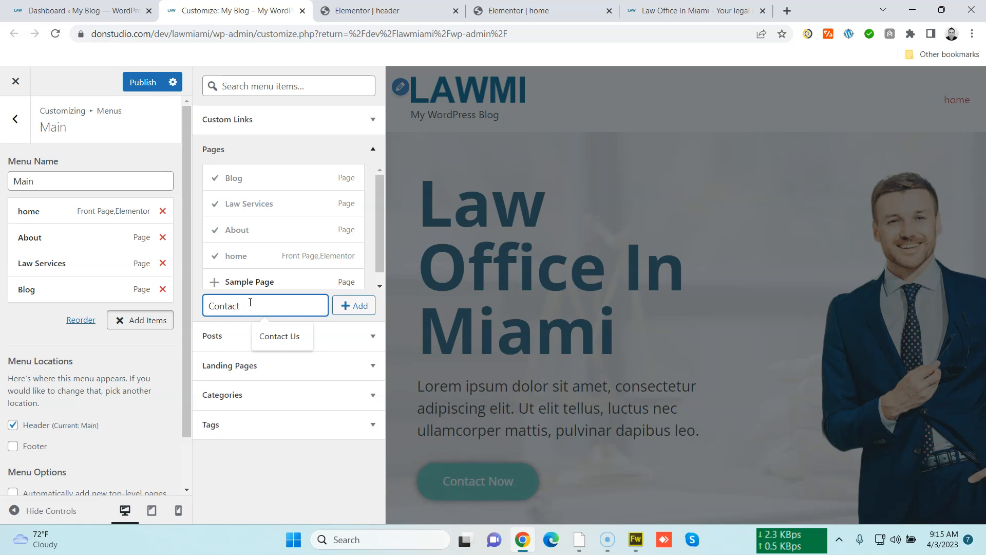
{"action": "type", "text": "tact"}
{"action": "key", "text": "Return"}
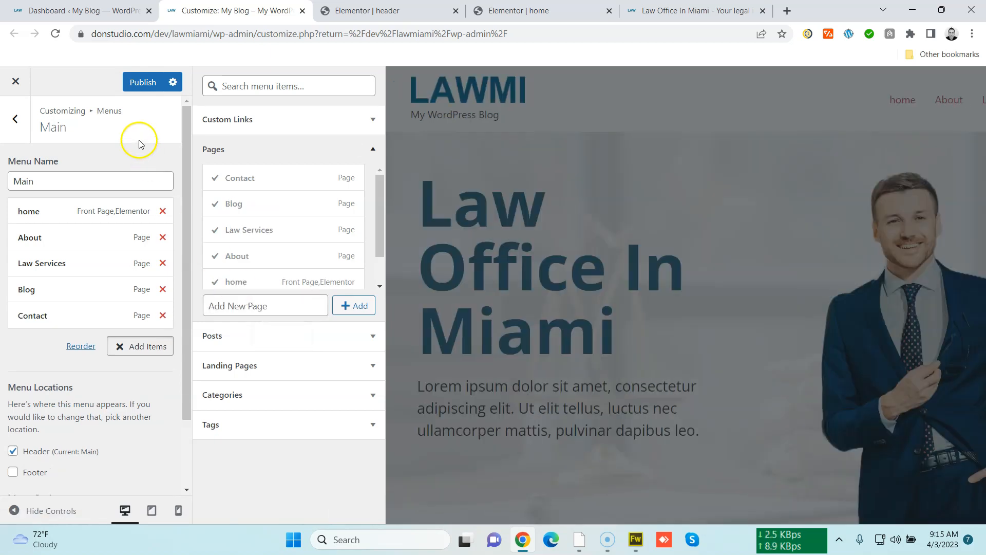
{"action": "left_click", "coordinate": [143, 83]}
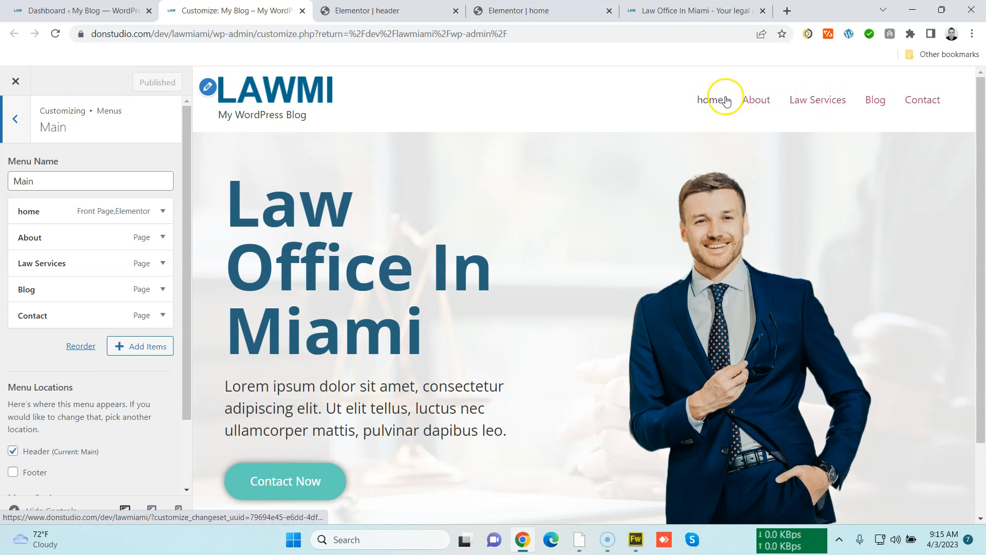
Reload the live site and test each header menu link: About, Law Services, Blog, Contact and home
{"action": "left_click", "coordinate": [668, 10]}
{"action": "left_click", "coordinate": [654, 35]}
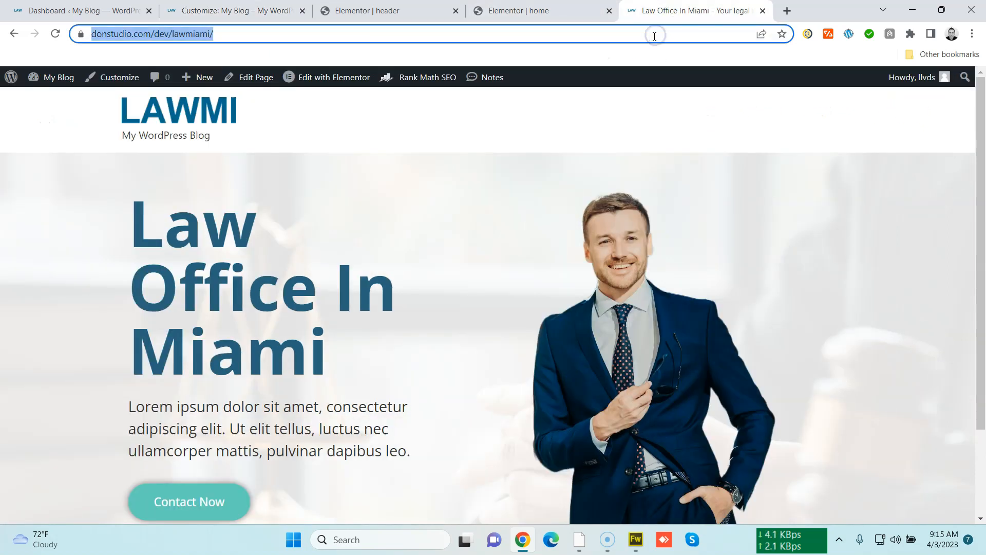
{"action": "key", "text": "Return"}
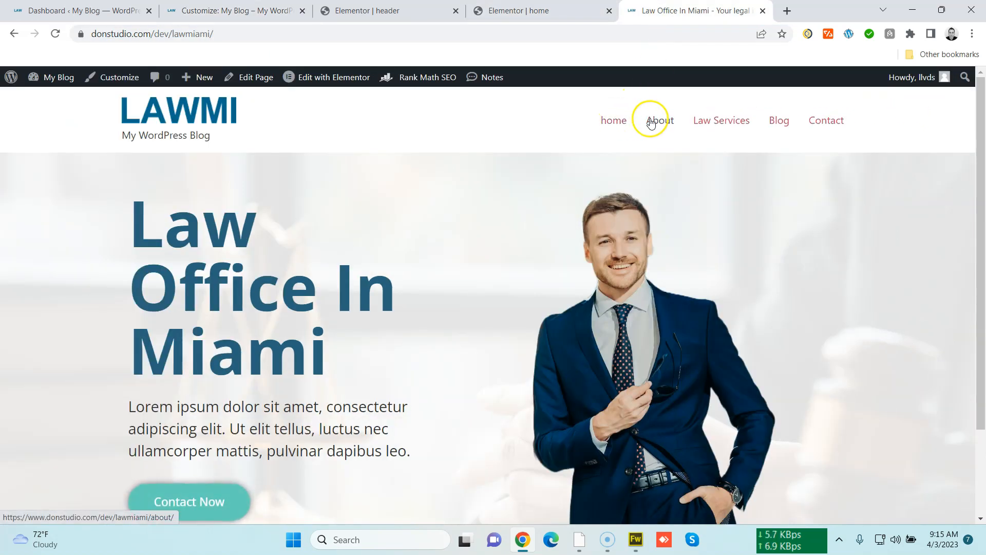
{"action": "left_click", "coordinate": [660, 122]}
{"action": "left_click", "coordinate": [711, 122]}
{"action": "left_click", "coordinate": [777, 123]}
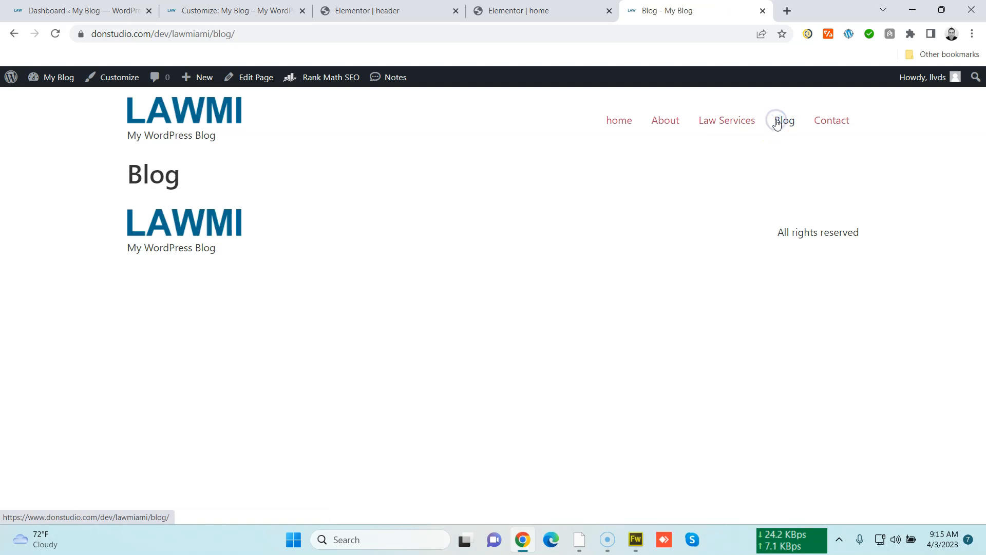
{"action": "left_click", "coordinate": [823, 120]}
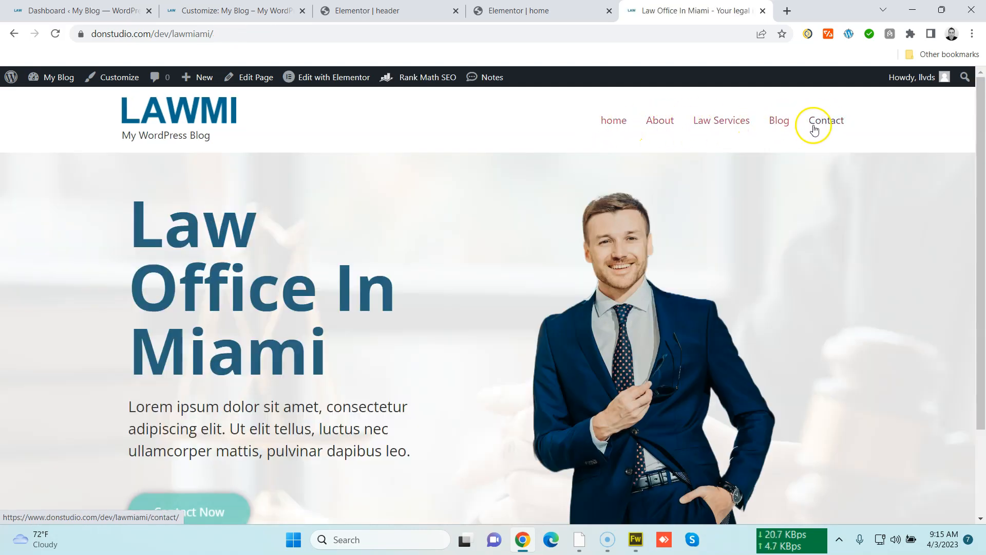
{"action": "left_click", "coordinate": [816, 123]}
{"action": "left_click", "coordinate": [621, 121]}
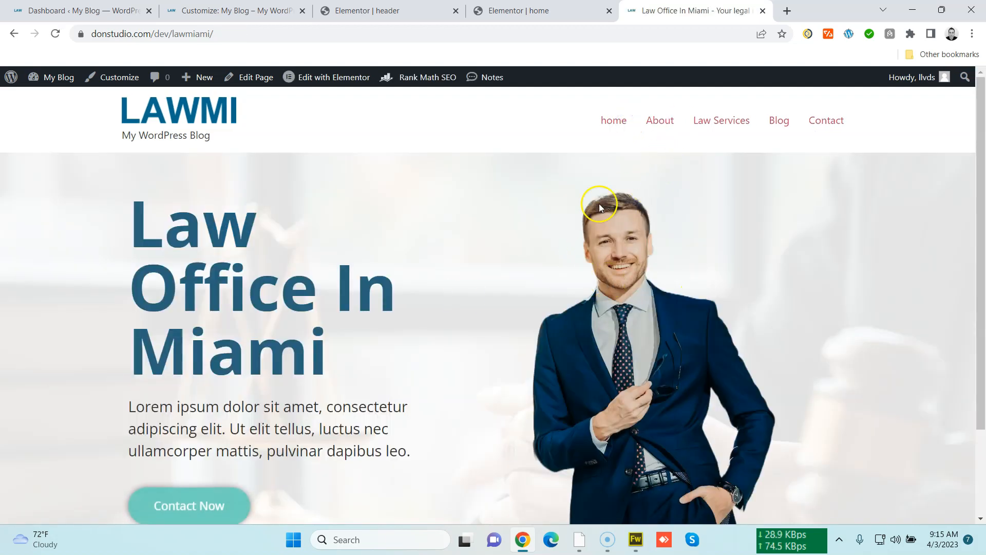
{"action": "scroll", "coordinate": [254, 352], "scroll_direction": "down", "scroll_amount": 3}
{"action": "scroll", "coordinate": [246, 329], "scroll_direction": "up", "scroll_amount": 2}
{"action": "scroll", "coordinate": [246, 330], "scroll_direction": "down", "scroll_amount": 2}
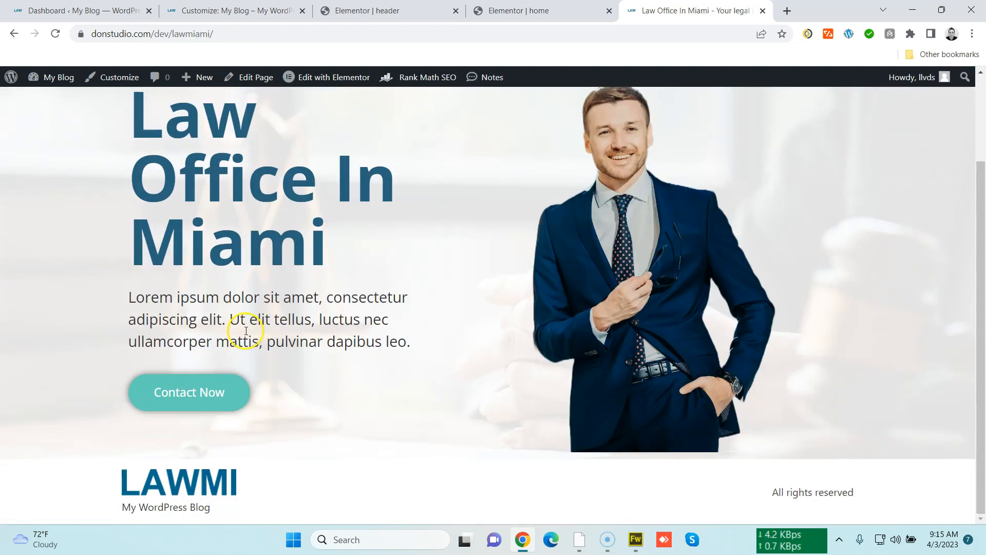
{"action": "scroll", "coordinate": [246, 331], "scroll_direction": "up", "scroll_amount": 2}
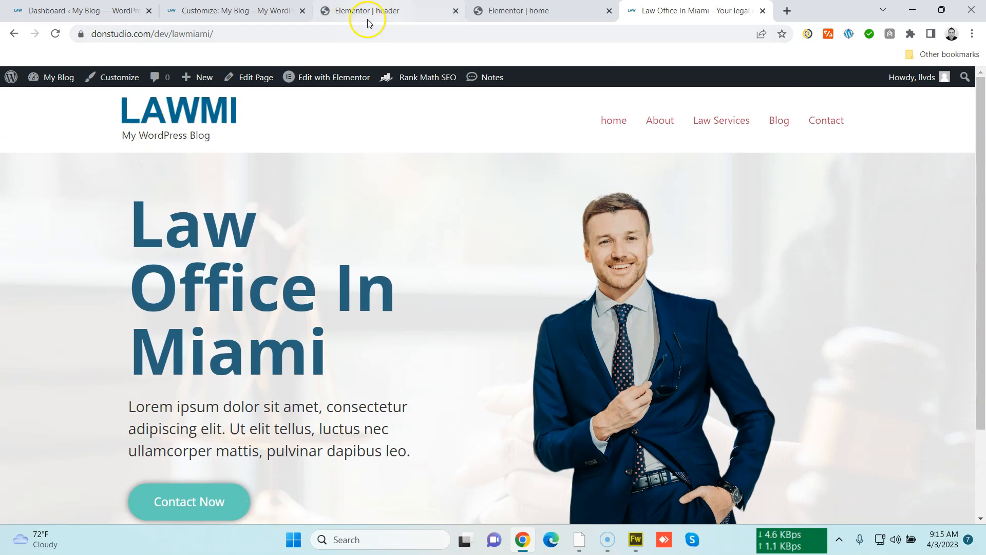
{"action": "left_click", "coordinate": [85, 10]}
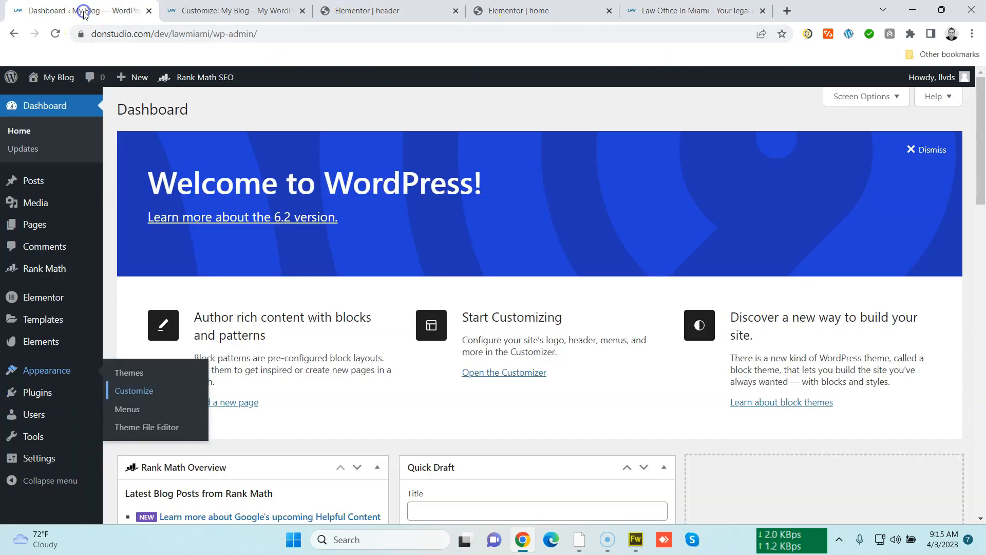
{"action": "left_click", "coordinate": [180, 11]}
{"action": "left_click", "coordinate": [390, 11]}
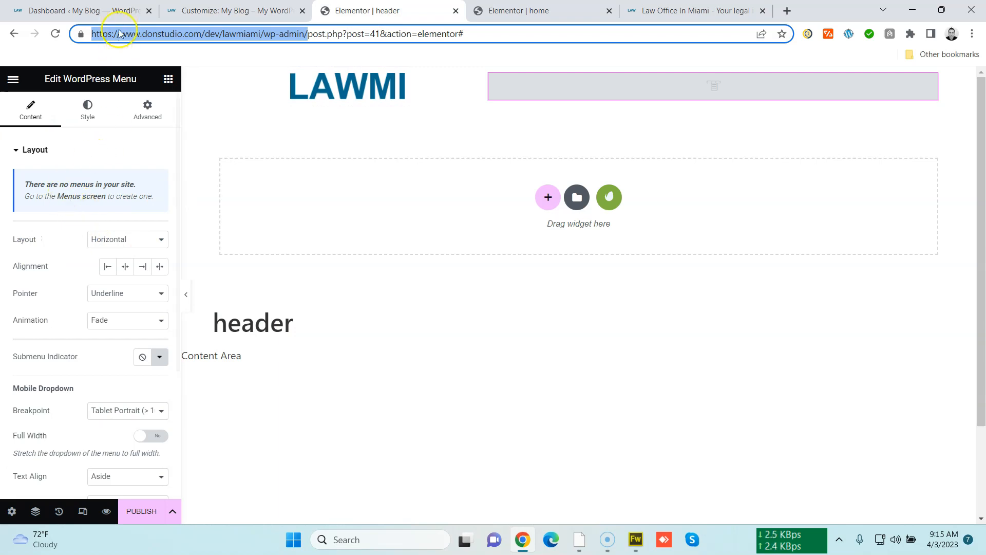
{"action": "left_click", "coordinate": [120, 12]}
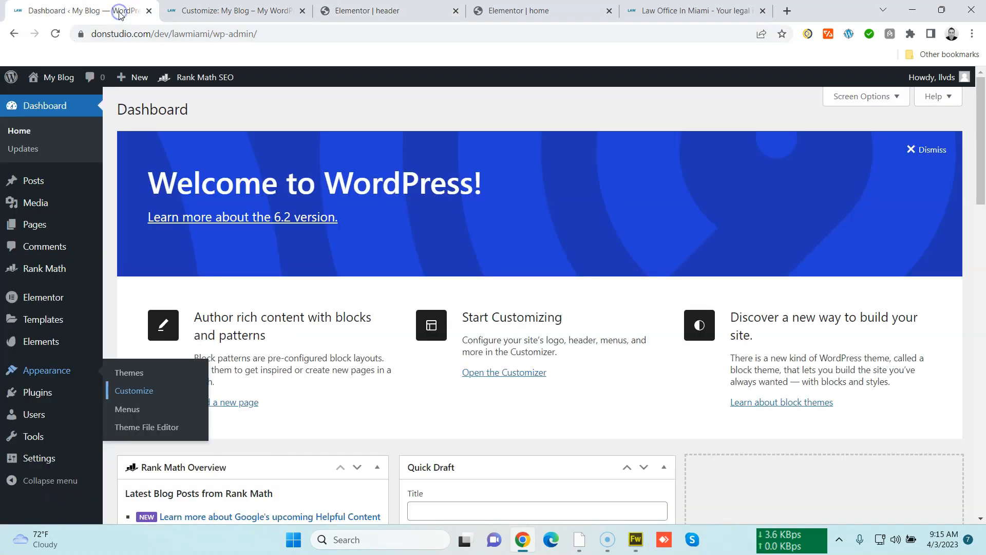
{"action": "left_click", "coordinate": [188, 15]}
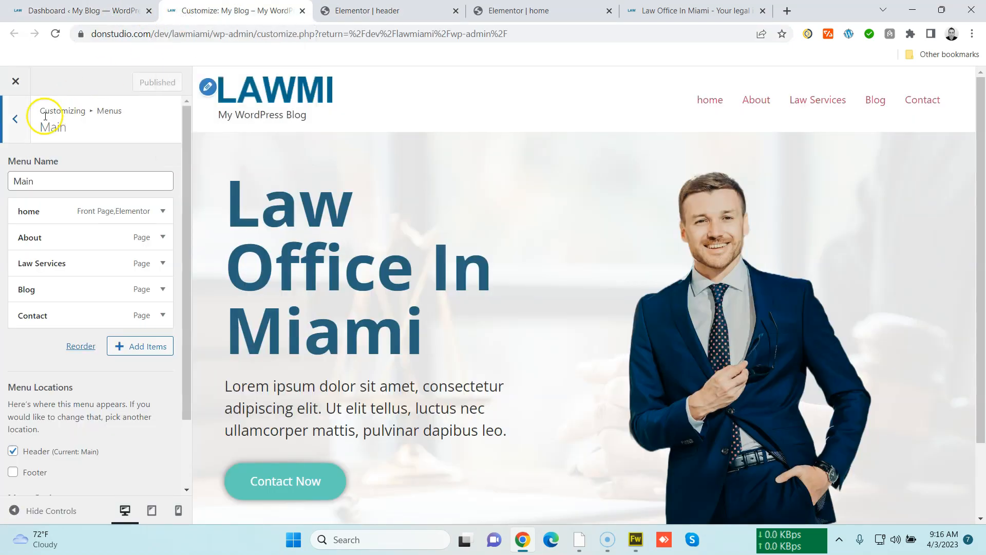
Clear the site title and tagline under Site Identity and publish the change
{"action": "left_click", "coordinate": [14, 123]}
{"action": "left_click", "coordinate": [13, 130]}
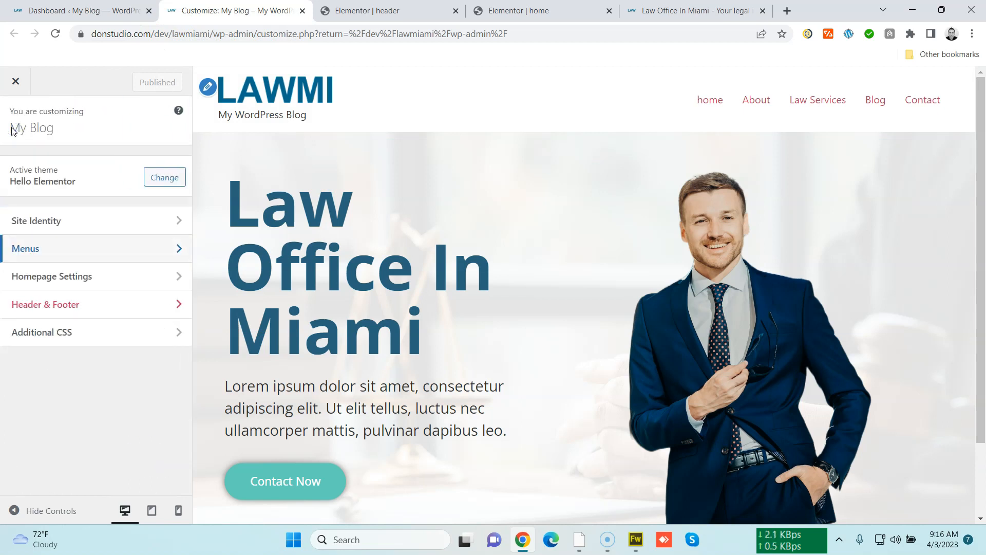
{"action": "left_click", "coordinate": [58, 210]}
{"action": "triple_click", "coordinate": [46, 261]}
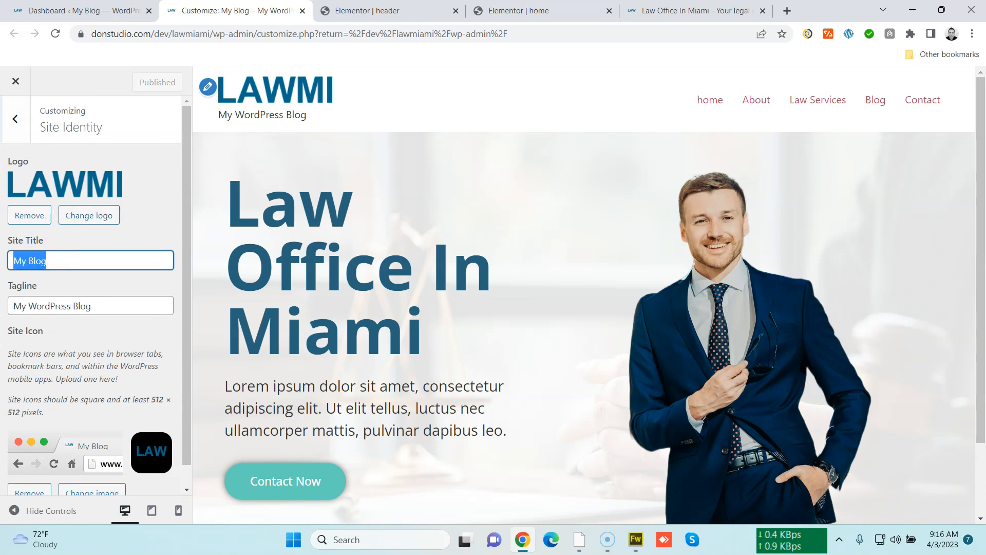
{"action": "key", "text": "BackSpace"}
{"action": "triple_click", "coordinate": [36, 305]}
{"action": "key", "text": "BackSpace"}
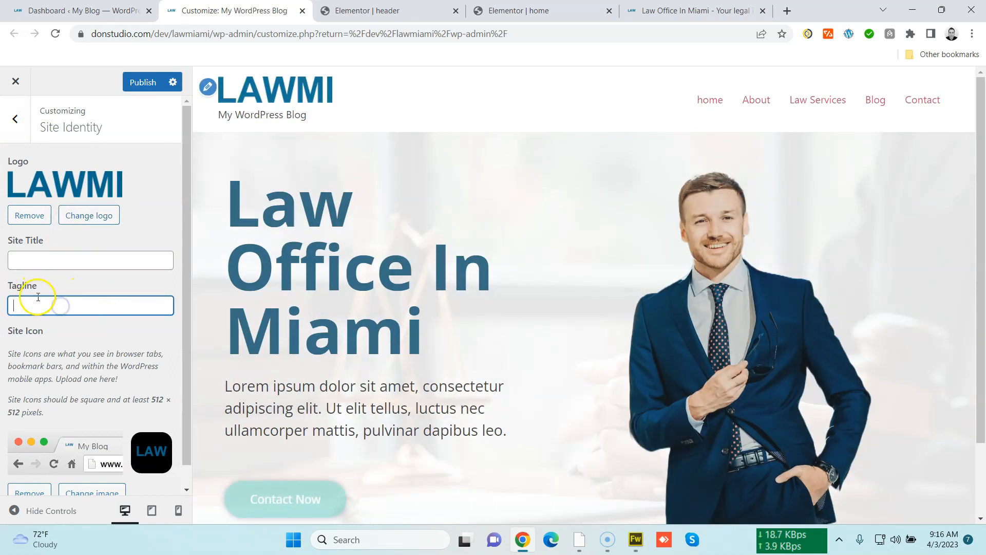
{"action": "left_click", "coordinate": [152, 82]}
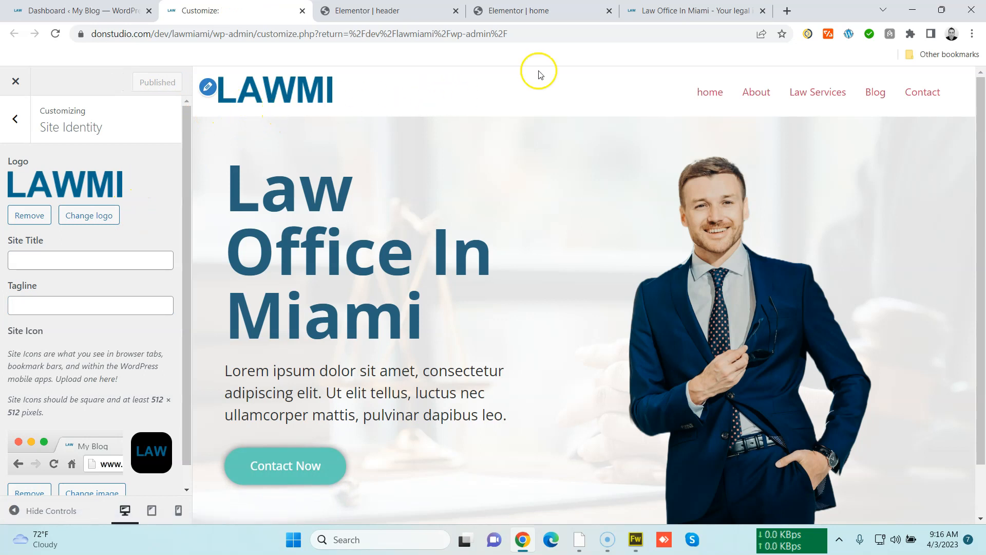
Reload the live site and scroll through the home page to check the header
{"action": "left_click", "coordinate": [661, 14]}
{"action": "left_click", "coordinate": [651, 32]}
{"action": "key", "text": "Return"}
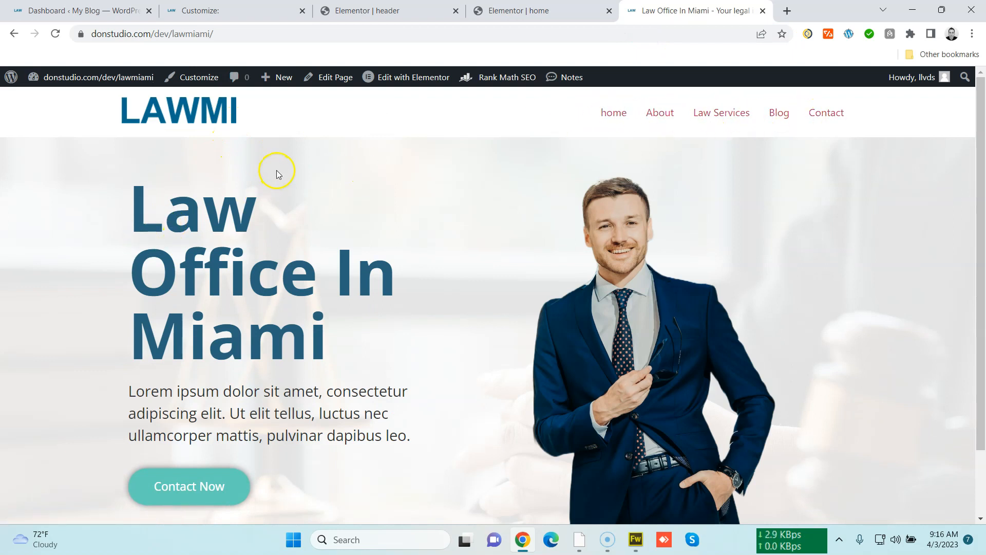
{"action": "scroll", "coordinate": [544, 291], "scroll_direction": "down", "scroll_amount": 3}
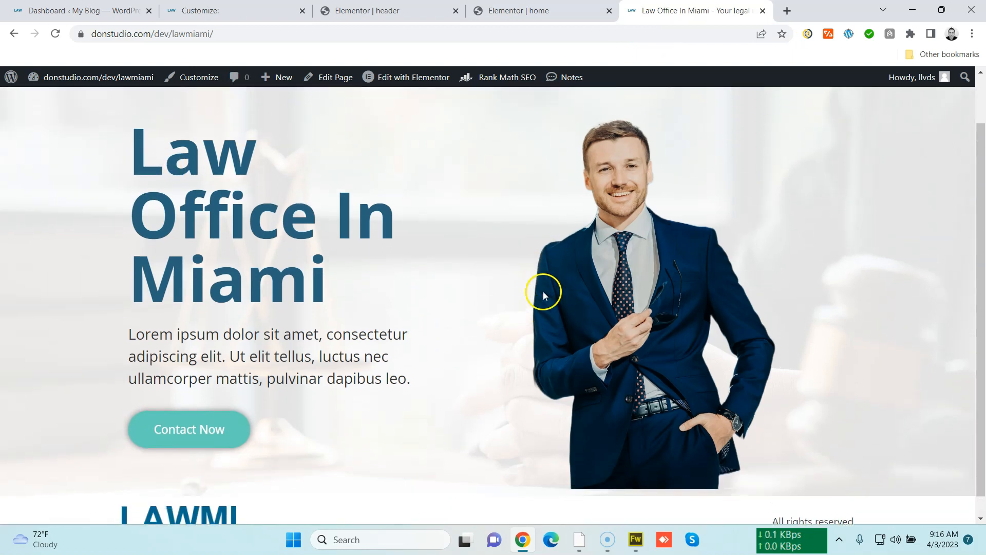
{"action": "scroll", "coordinate": [543, 291], "scroll_direction": "up", "scroll_amount": 3}
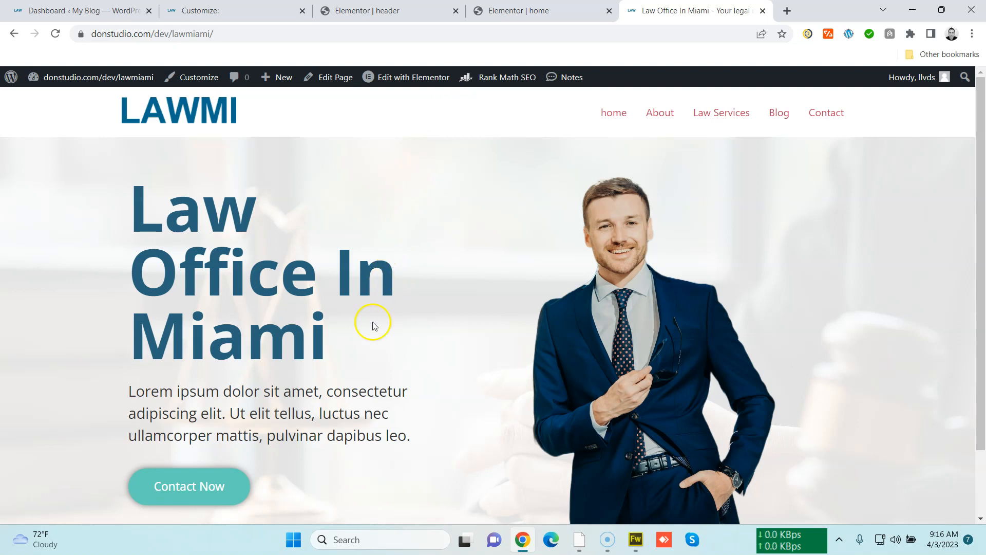
{"action": "scroll", "coordinate": [373, 325], "scroll_direction": "down", "scroll_amount": 2}
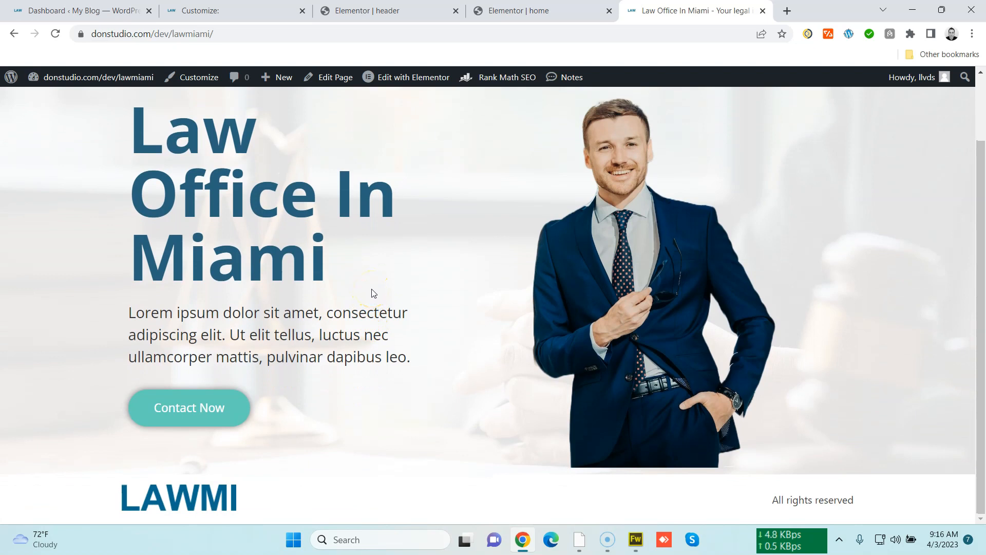
{"action": "scroll", "coordinate": [375, 277], "scroll_direction": "up", "scroll_amount": 2}
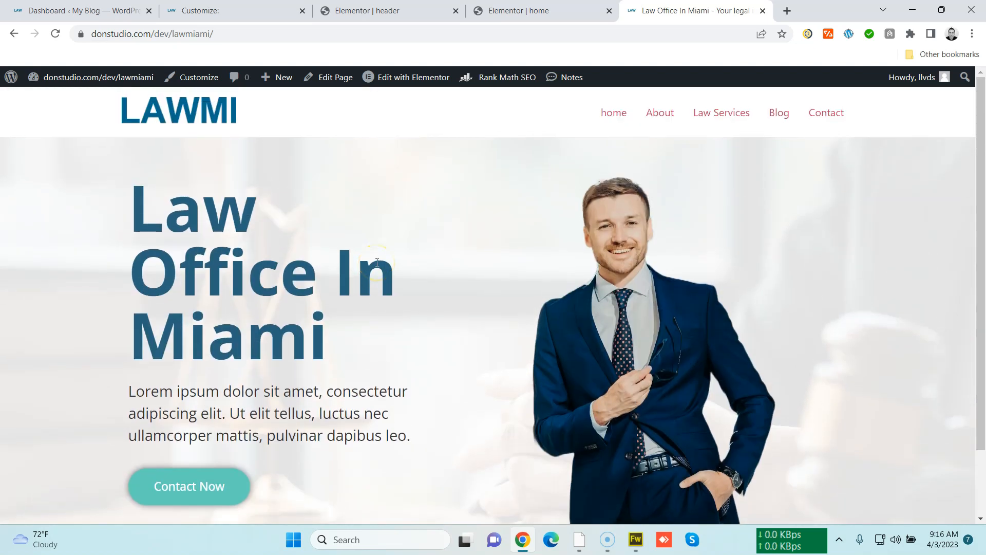
Publish the header template with a display condition to include it on the Entire Site
{"action": "left_click", "coordinate": [390, 11]}
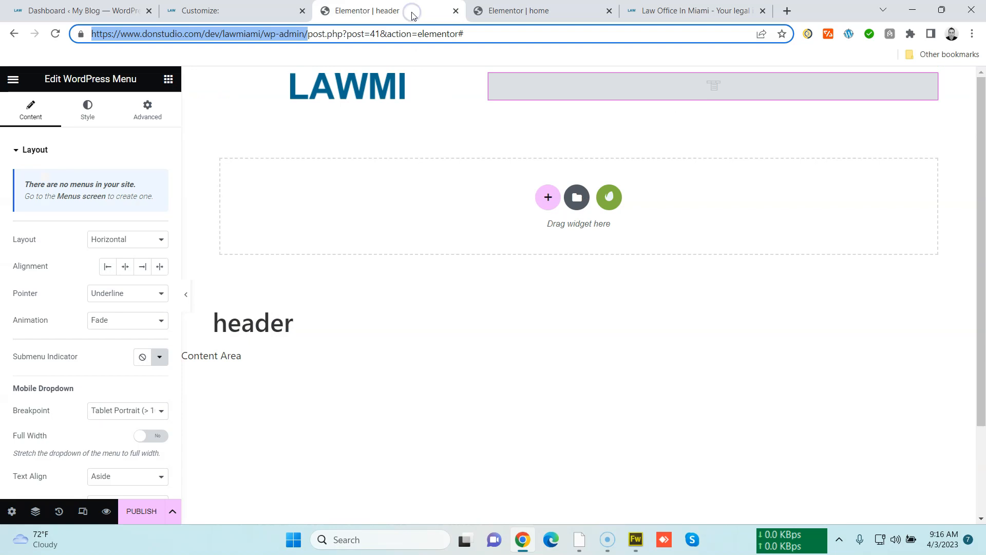
{"action": "left_click", "coordinate": [456, 11]}
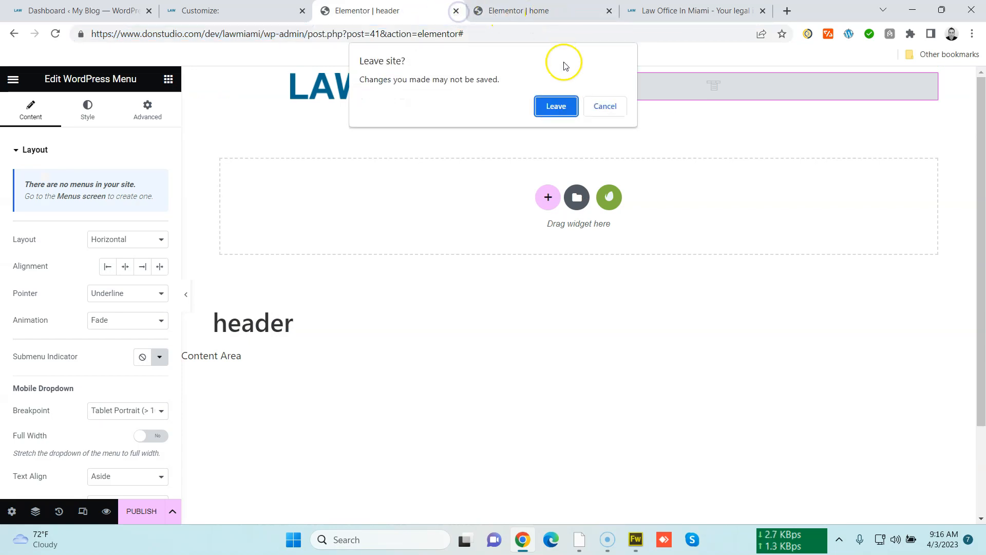
{"action": "left_click", "coordinate": [600, 104]}
{"action": "left_click", "coordinate": [158, 518]}
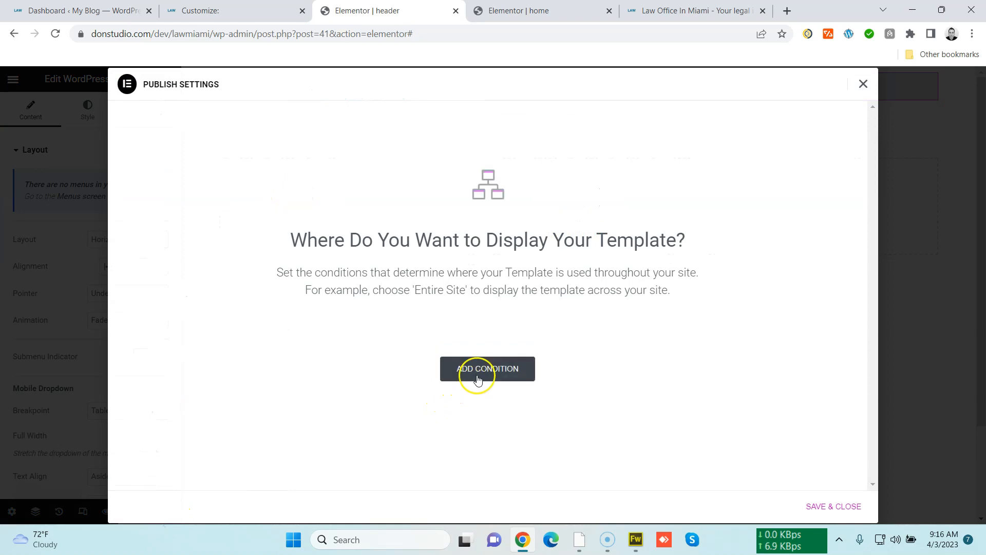
{"action": "left_click", "coordinate": [864, 84]}
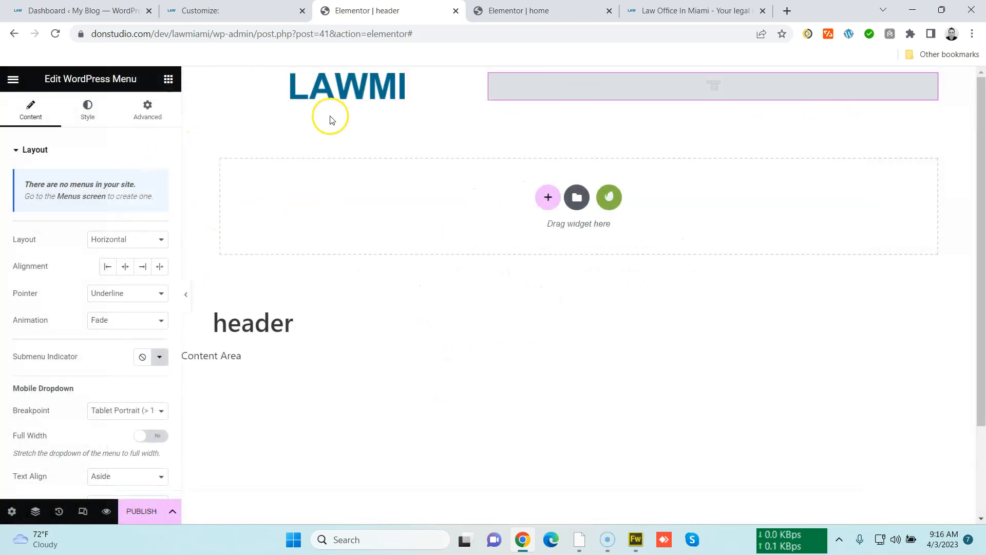
{"action": "left_click", "coordinate": [139, 514]}
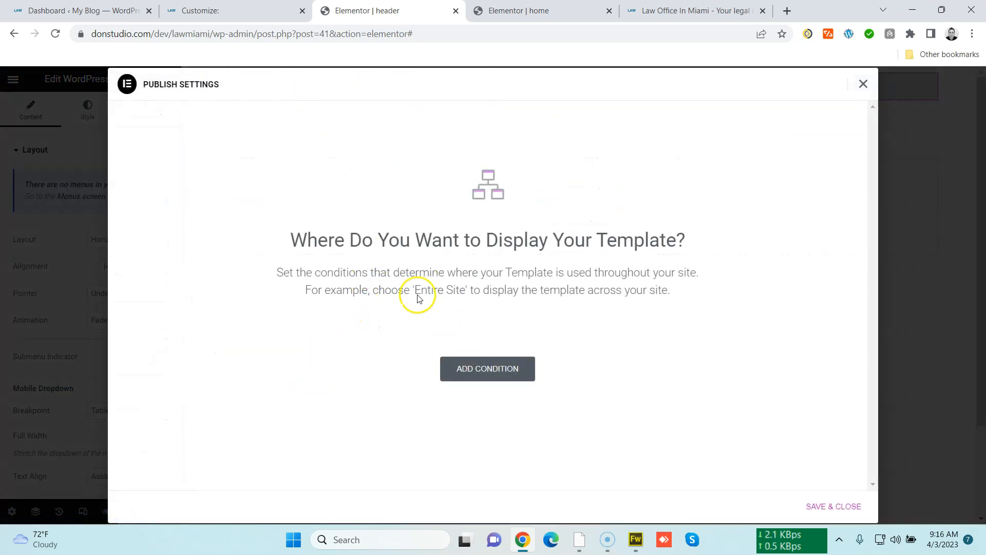
{"action": "left_click", "coordinate": [506, 369]}
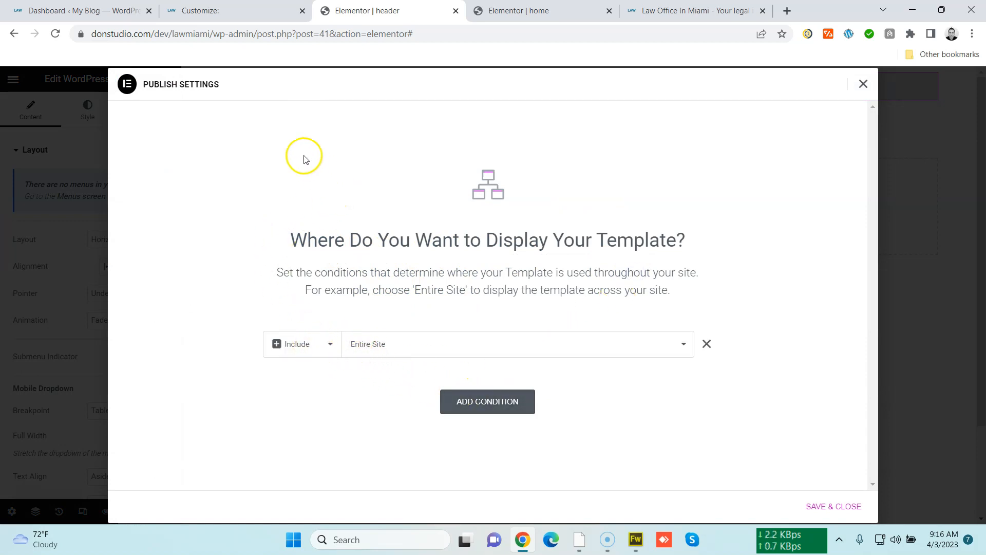
{"action": "left_click", "coordinate": [819, 507]}
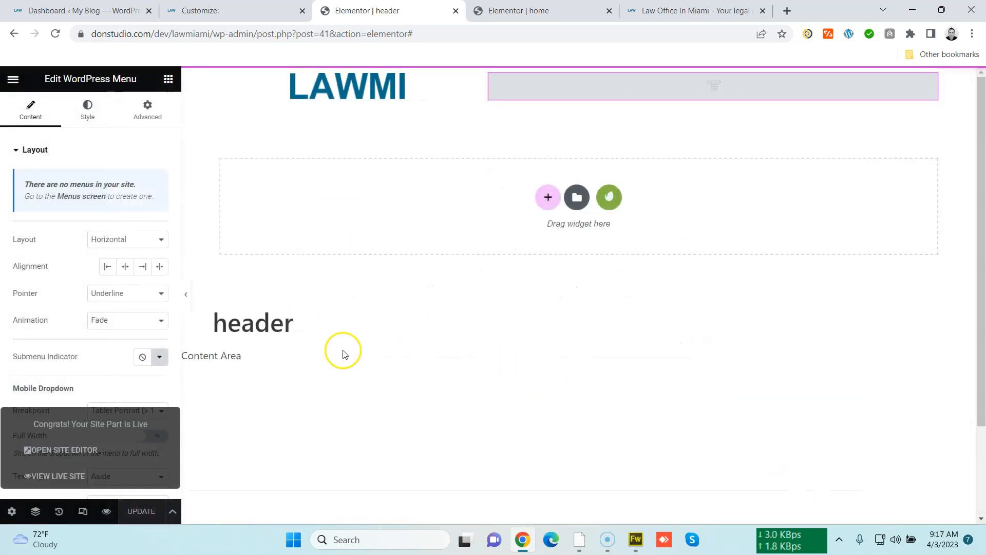
Close the header editor and the other extra browser tabs, keeping the dashboard and home editor
{"action": "left_click", "coordinate": [457, 11]}
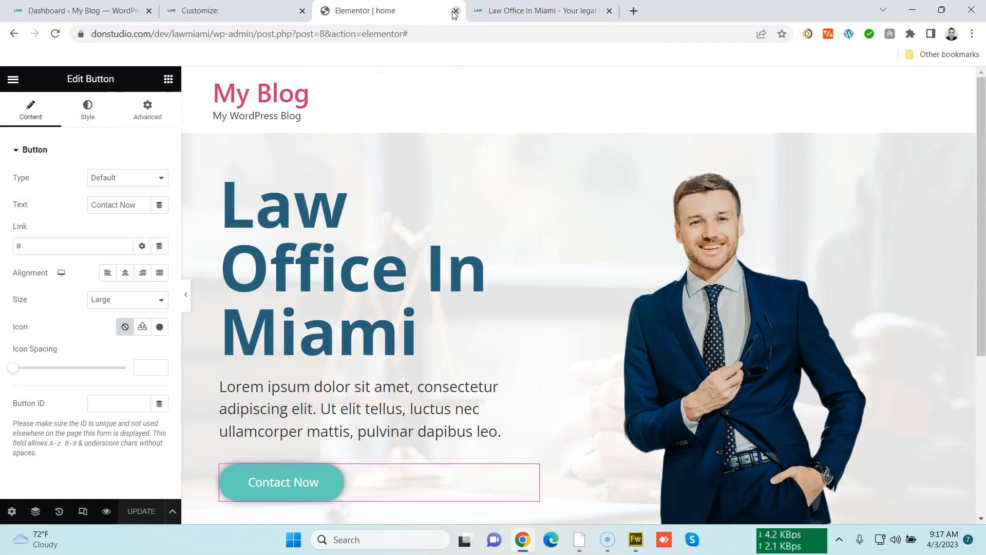
{"action": "left_click", "coordinate": [506, 13]}
{"action": "left_click", "coordinate": [609, 11]}
{"action": "left_click", "coordinate": [269, 10]}
{"action": "left_click", "coordinate": [302, 11]}
{"action": "left_click", "coordinate": [117, 11]}
{"action": "left_click", "coordinate": [199, 10]}
{"action": "left_click", "coordinate": [201, 34]}
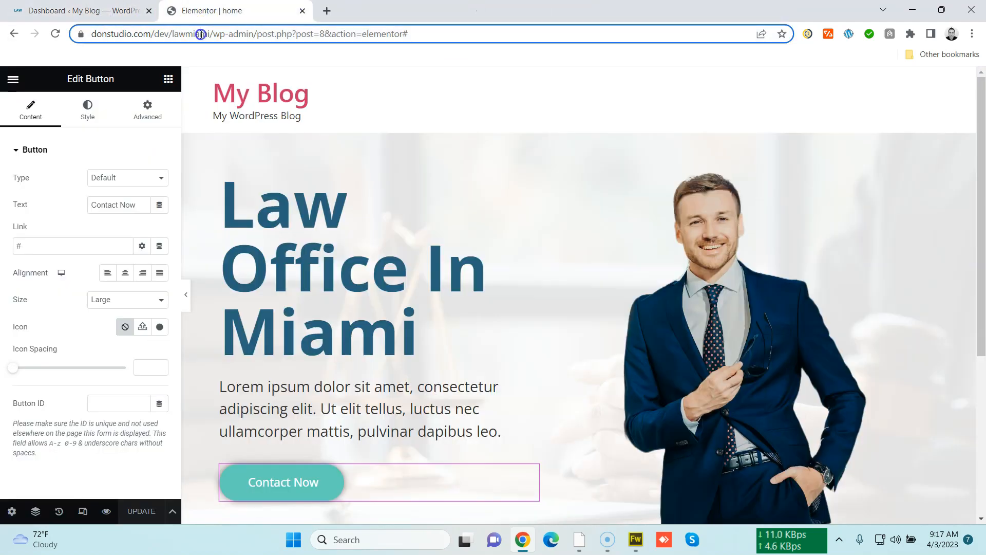
View the home page on the live site and reload it to check the new header
{"action": "left_click", "coordinate": [14, 79]}
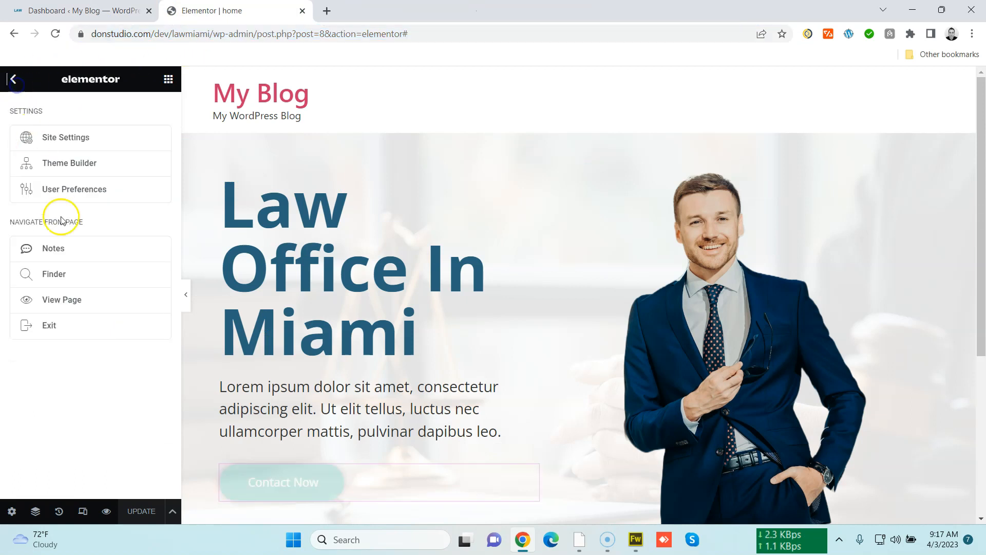
{"action": "left_click", "coordinate": [123, 298]}
{"action": "left_click", "coordinate": [411, 13]}
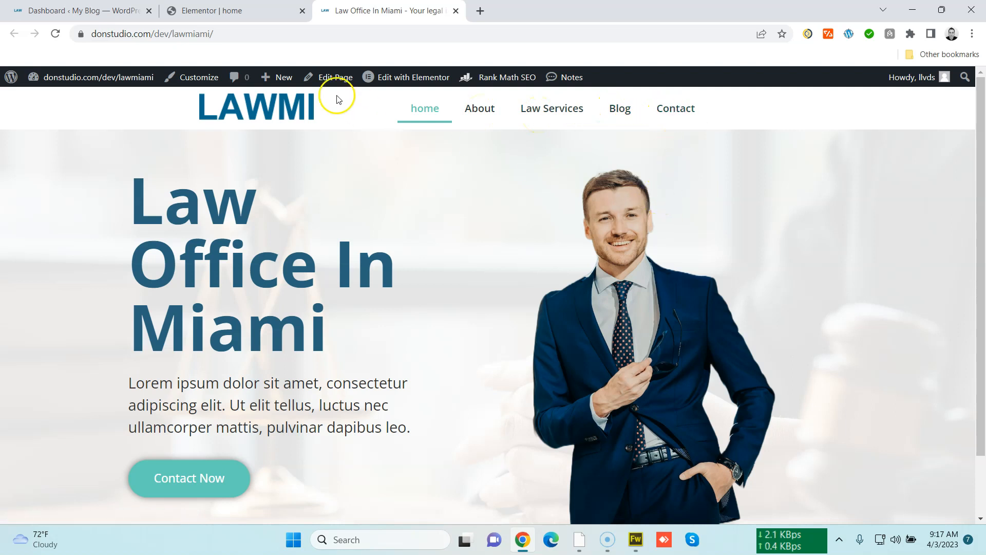
{"action": "left_click", "coordinate": [243, 11]}
{"action": "left_click", "coordinate": [363, 16]}
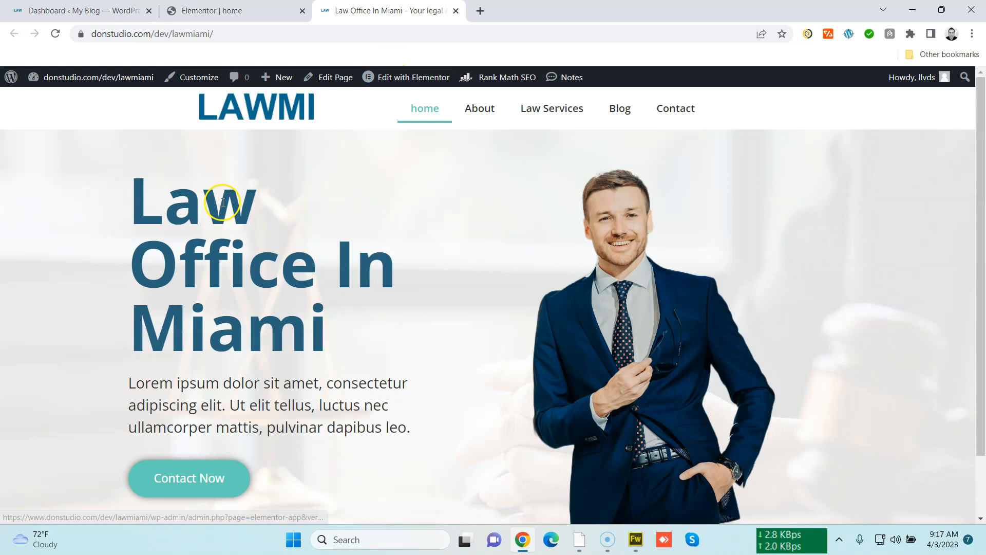
{"action": "left_click", "coordinate": [189, 35]}
{"action": "key", "text": "Return"}
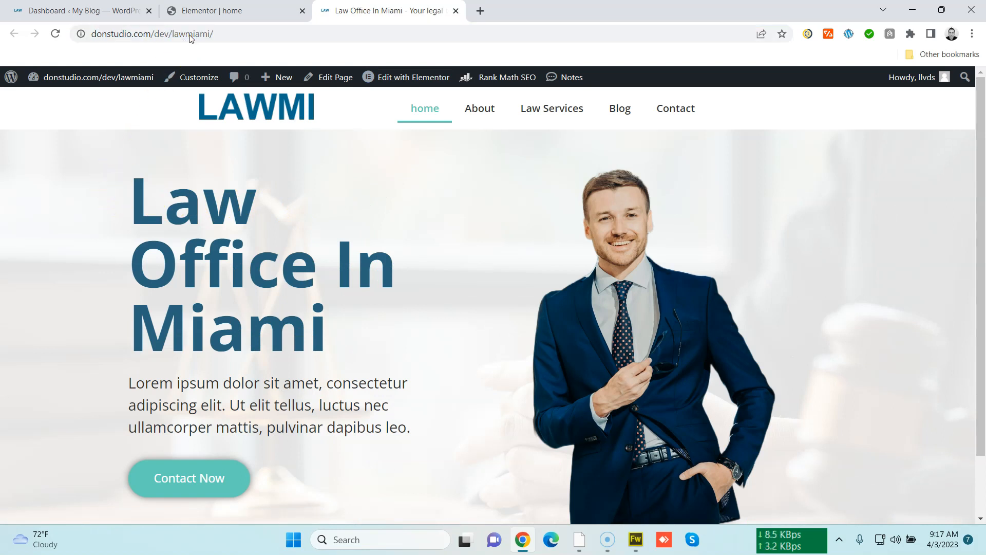
{"action": "left_click_drag", "start_coordinate": [980, 177], "coordinate": [971, 154]}
Open the header template and set the menu widget's pointer to None, then update the template
{"action": "mouse_move", "coordinate": [405, 80]}
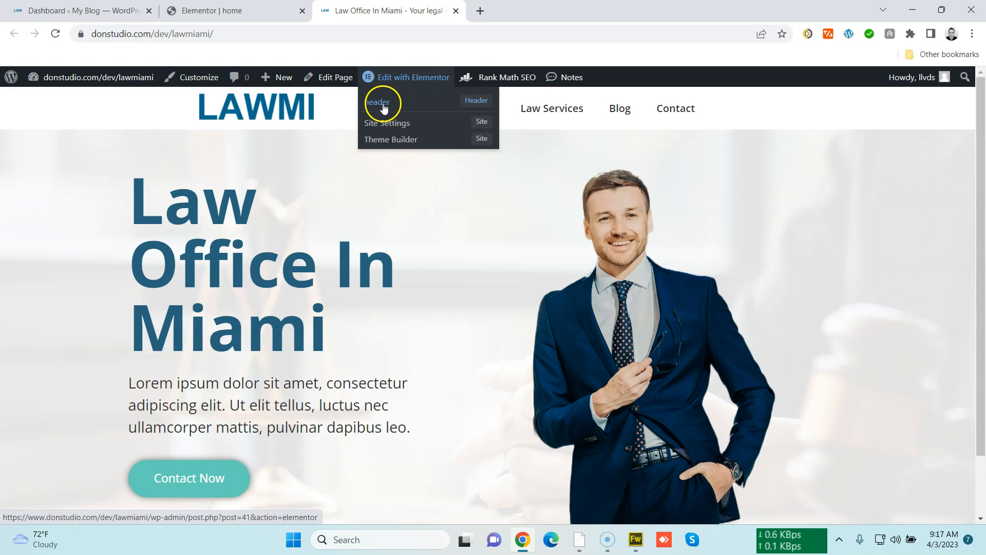
{"action": "left_click", "coordinate": [377, 105]}
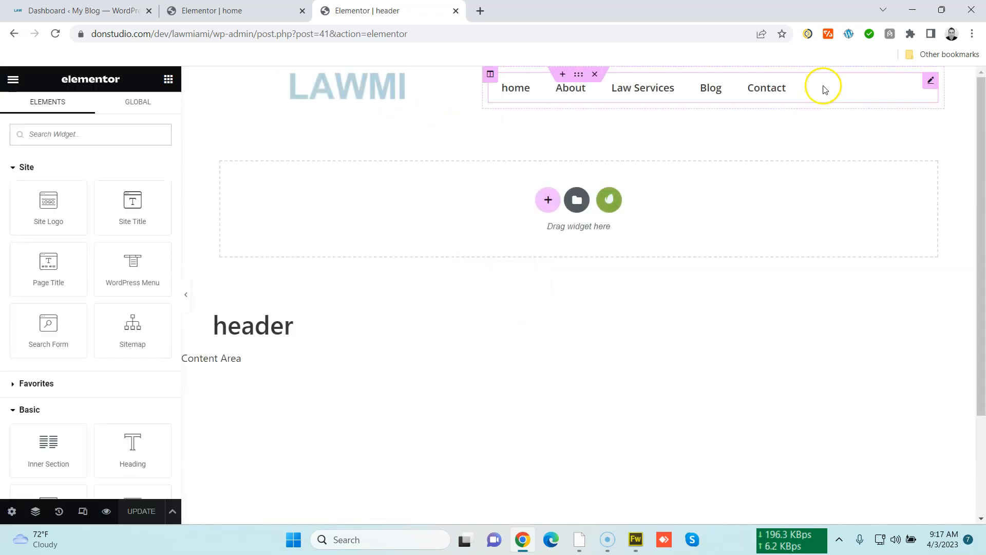
{"action": "left_click", "coordinate": [932, 83]}
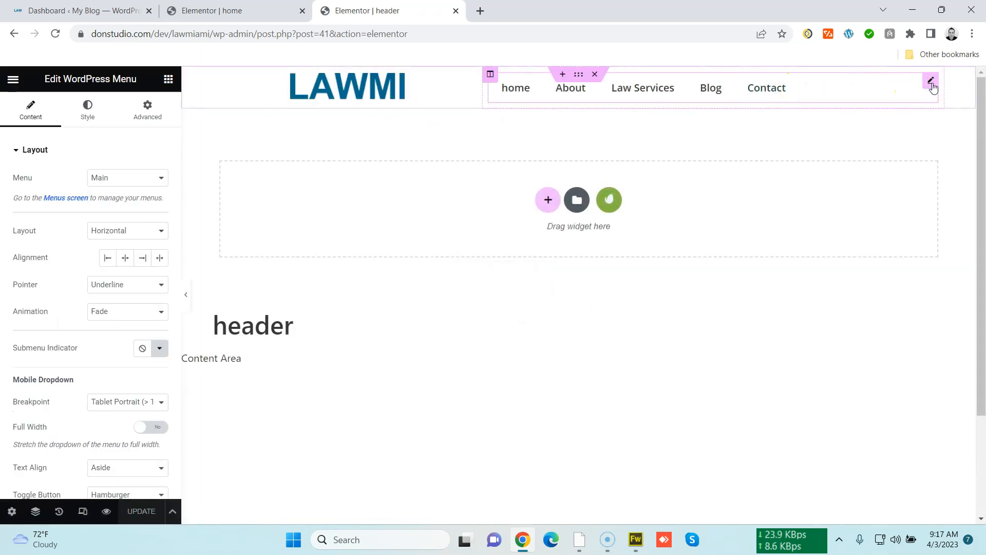
{"action": "left_click", "coordinate": [153, 290]}
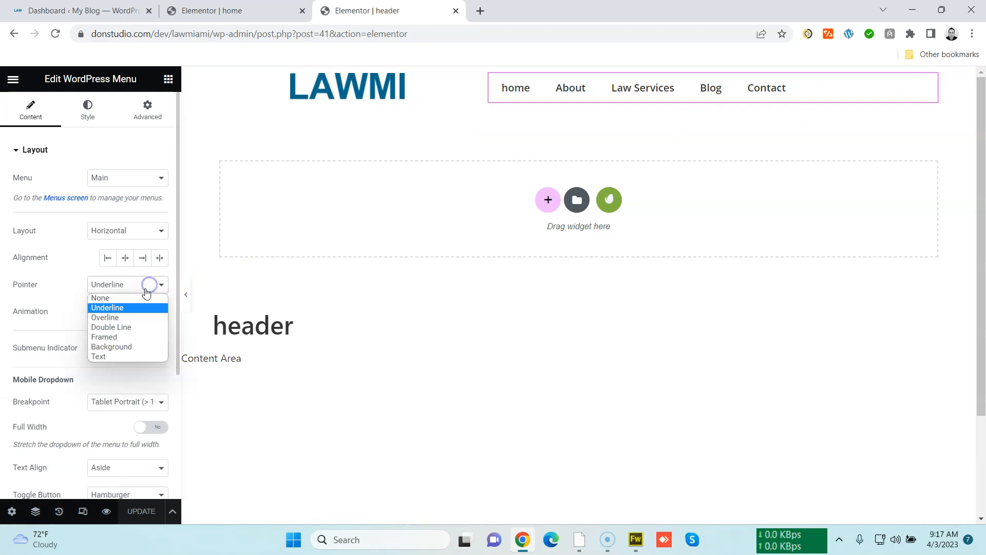
{"action": "left_click", "coordinate": [113, 299]}
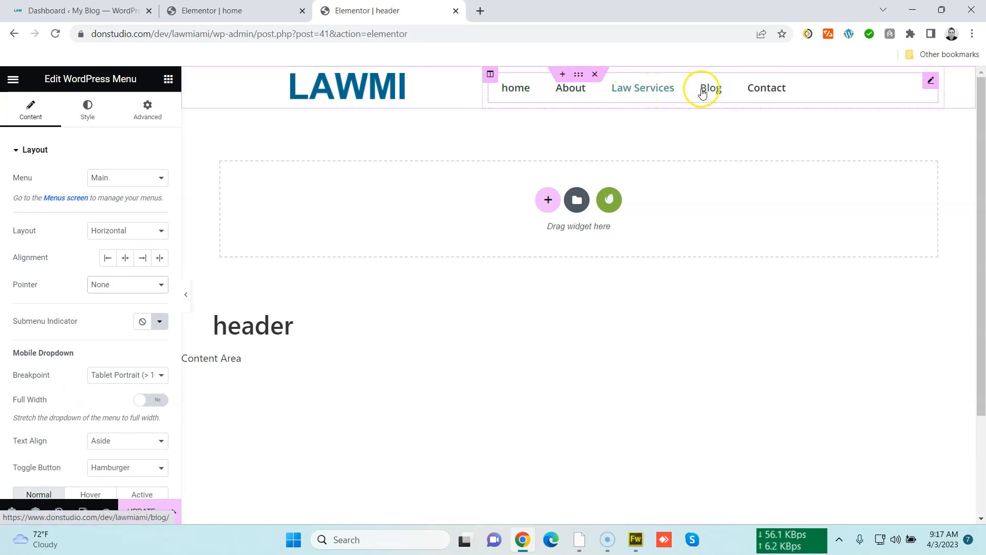
{"action": "left_click", "coordinate": [138, 514]}
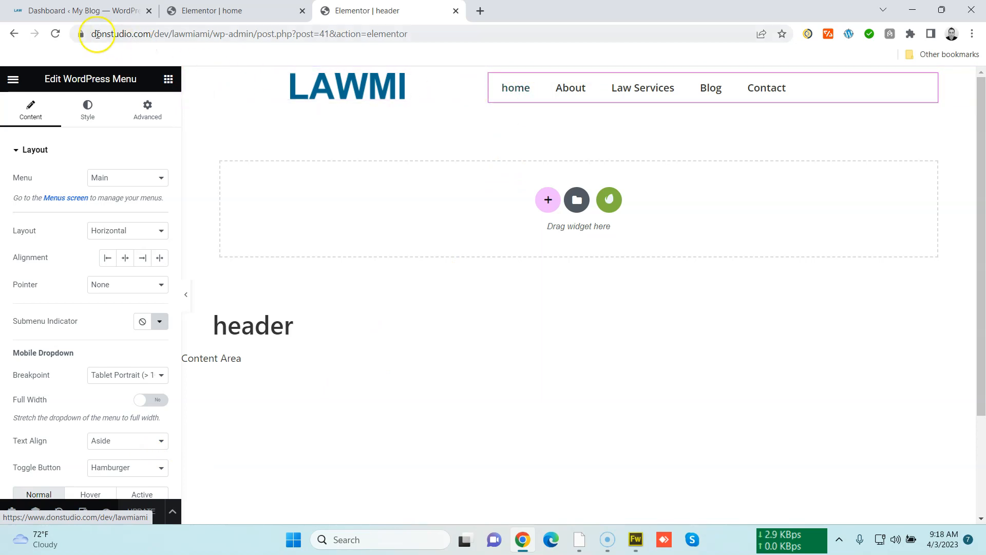
In the Customizer, rename the home item of the Main menu to Home and publish
{"action": "left_click", "coordinate": [120, 10]}
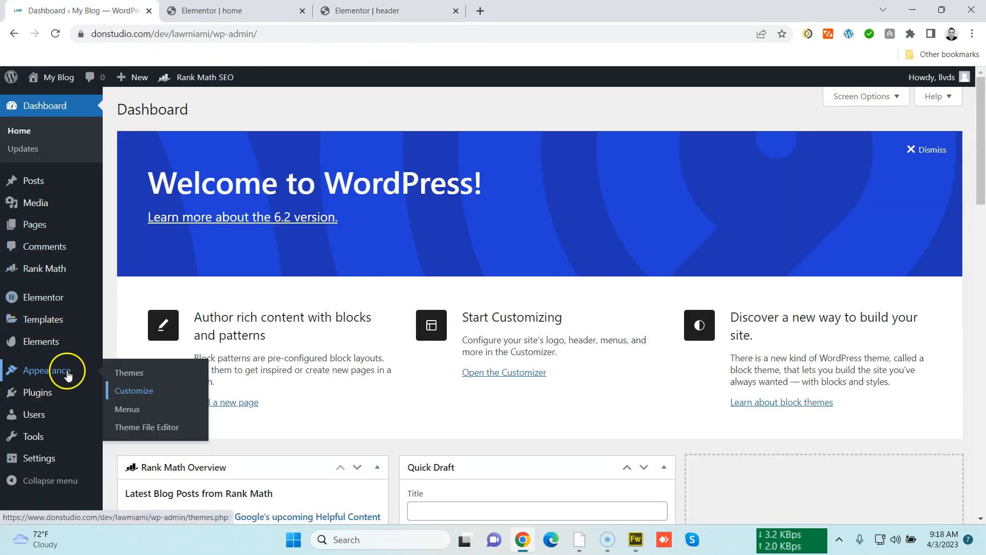
{"action": "middle_click", "coordinate": [134, 390]}
{"action": "left_click", "coordinate": [235, 9]}
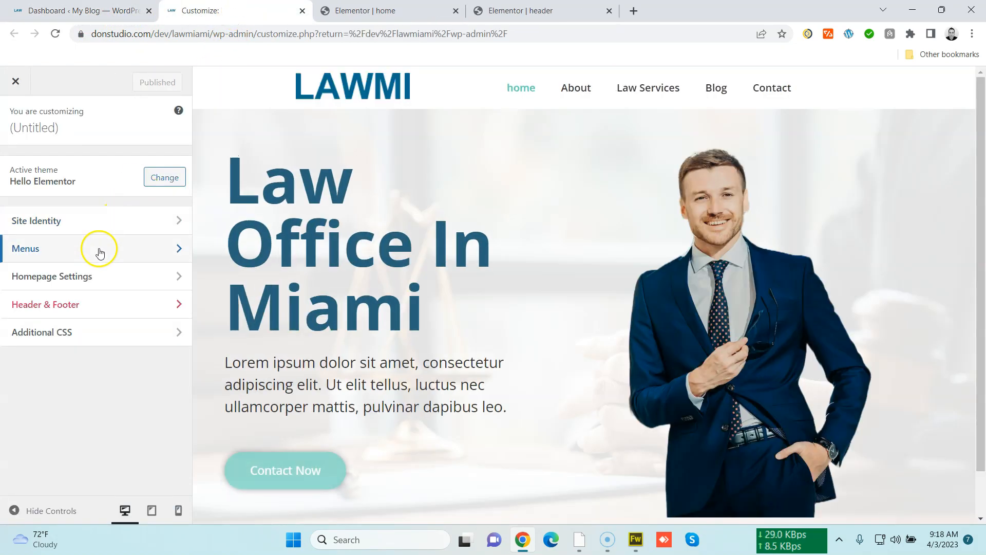
{"action": "left_click", "coordinate": [99, 252]}
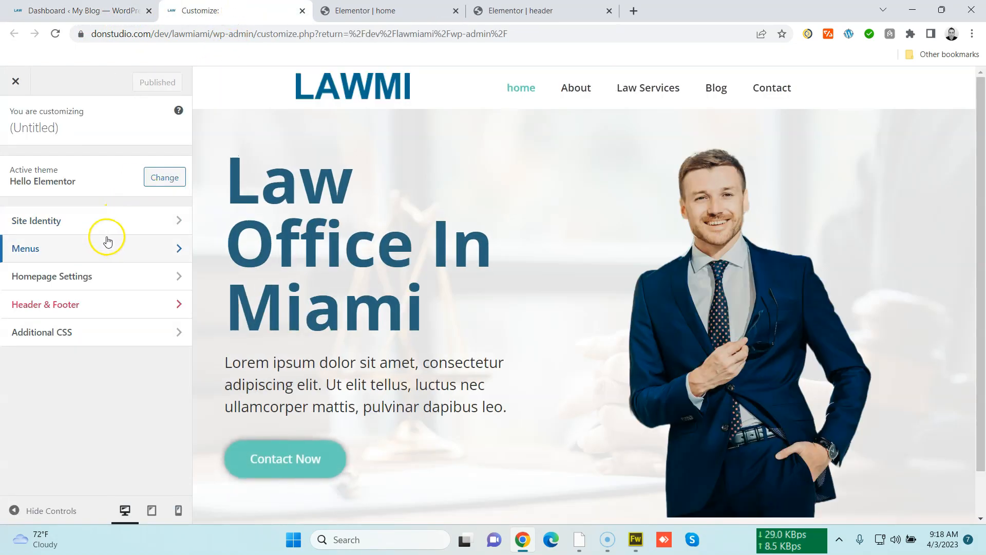
{"action": "left_click", "coordinate": [107, 203]}
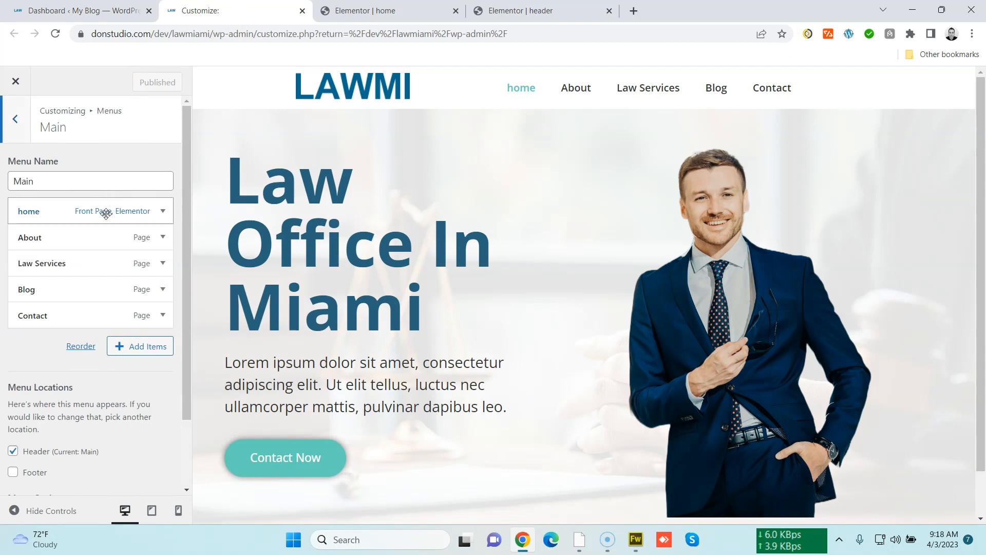
{"action": "left_click", "coordinate": [106, 213]}
{"action": "left_click", "coordinate": [28, 256]}
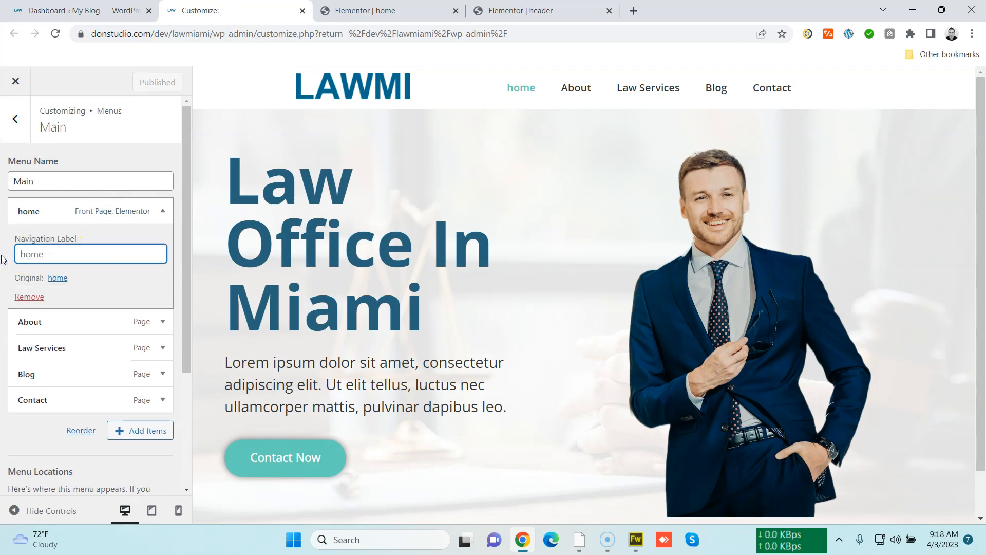
{"action": "key", "text": "ctrl+a"}
{"action": "type", "text": "Home"}
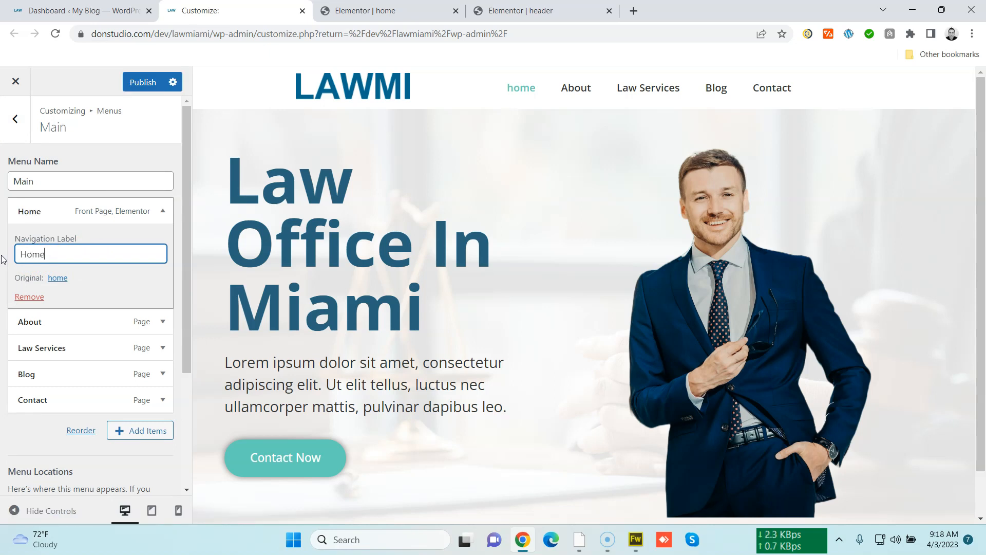
{"action": "left_click", "coordinate": [146, 83]}
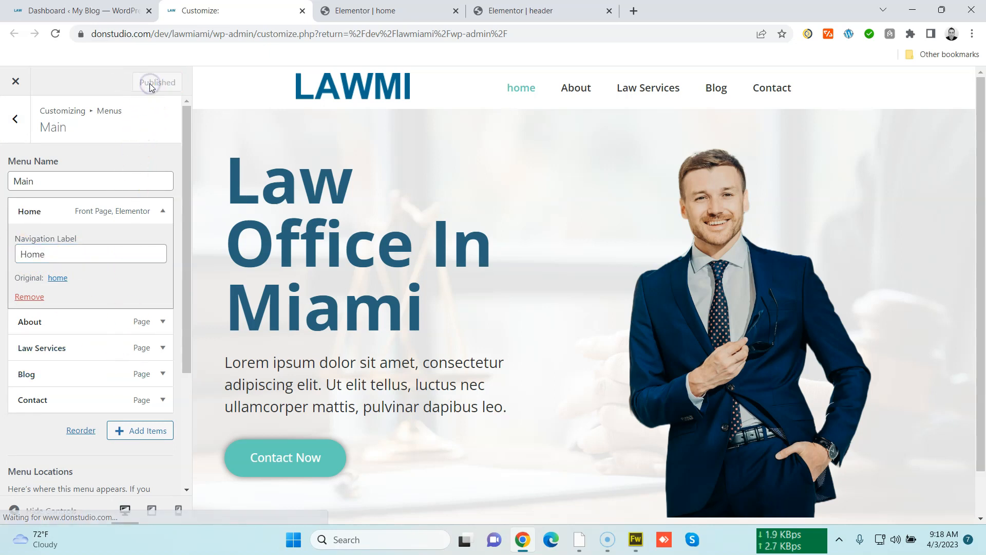
Reload the header editor and narrow the logo column of the header section
{"action": "left_click", "coordinate": [511, 13]}
{"action": "left_click", "coordinate": [510, 30]}
{"action": "key", "text": "Return"}
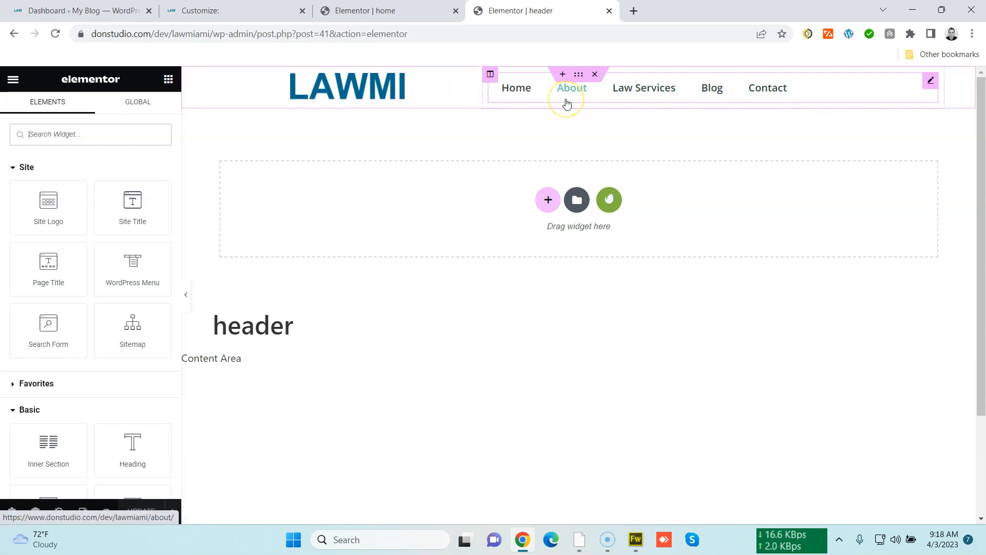
{"action": "left_click_drag", "start_coordinate": [482, 90], "coordinate": [374, 89]}
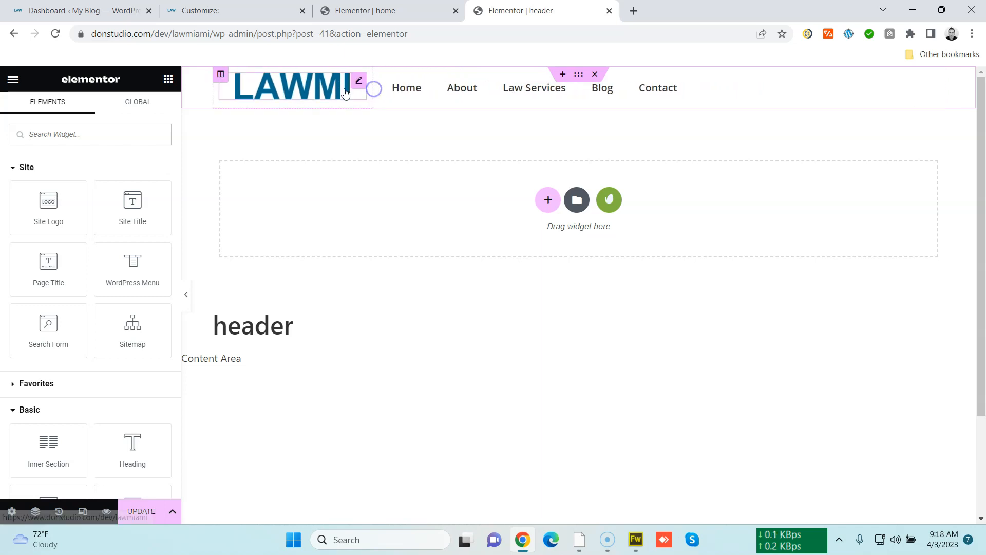
Set the site logo's alignment to left and update the header template
{"action": "left_click", "coordinate": [363, 84]}
{"action": "left_click", "coordinate": [125, 334]}
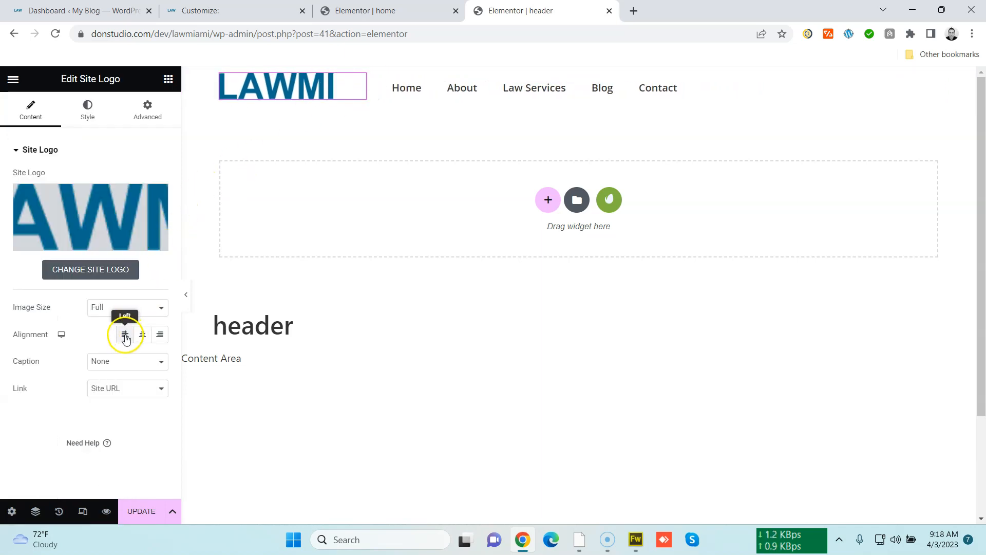
{"action": "left_click", "coordinate": [143, 516]}
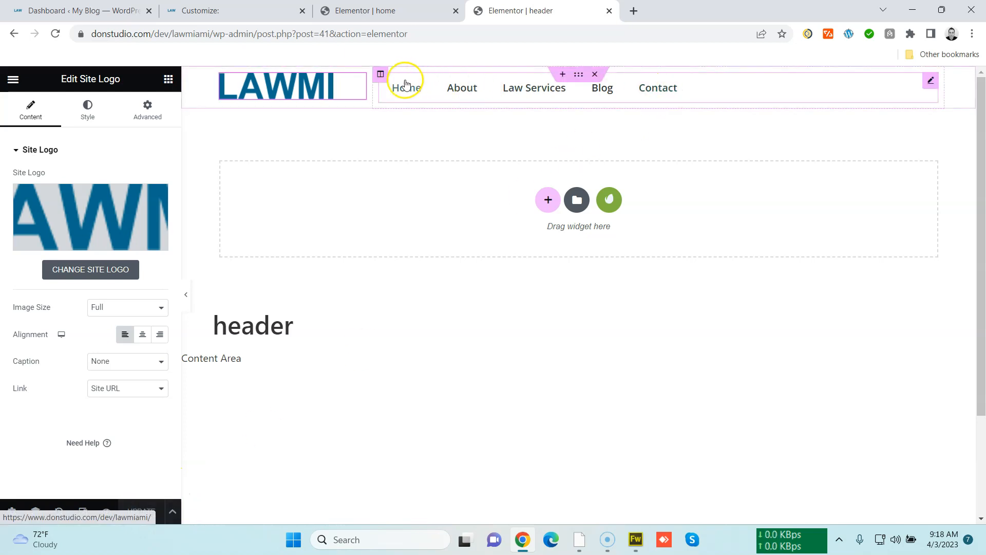
Add a new column to the header section and adjust the column widths so it is about 27% wide
{"action": "right_click", "coordinate": [384, 78]}
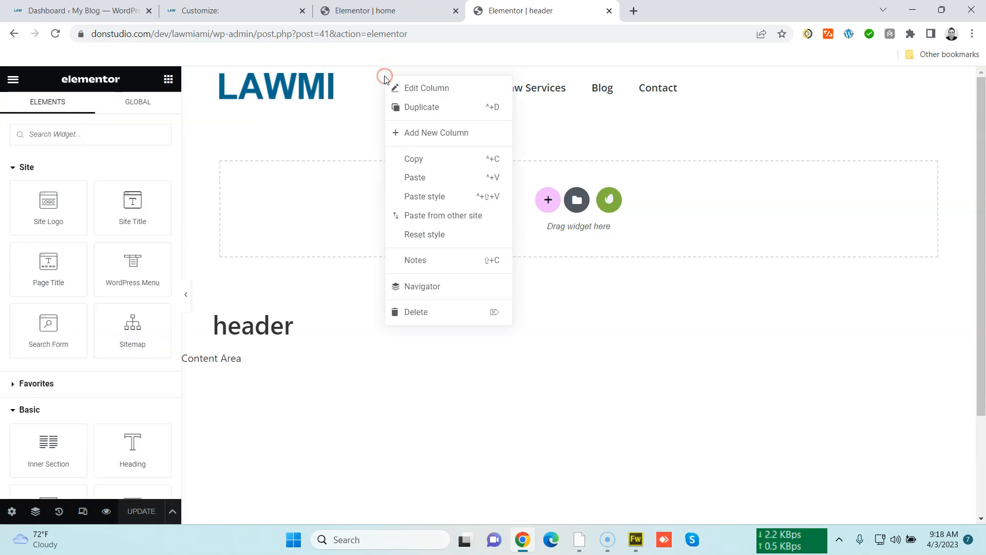
{"action": "left_click", "coordinate": [452, 132]}
{"action": "left_click_drag", "start_coordinate": [457, 104], "coordinate": [362, 105]}
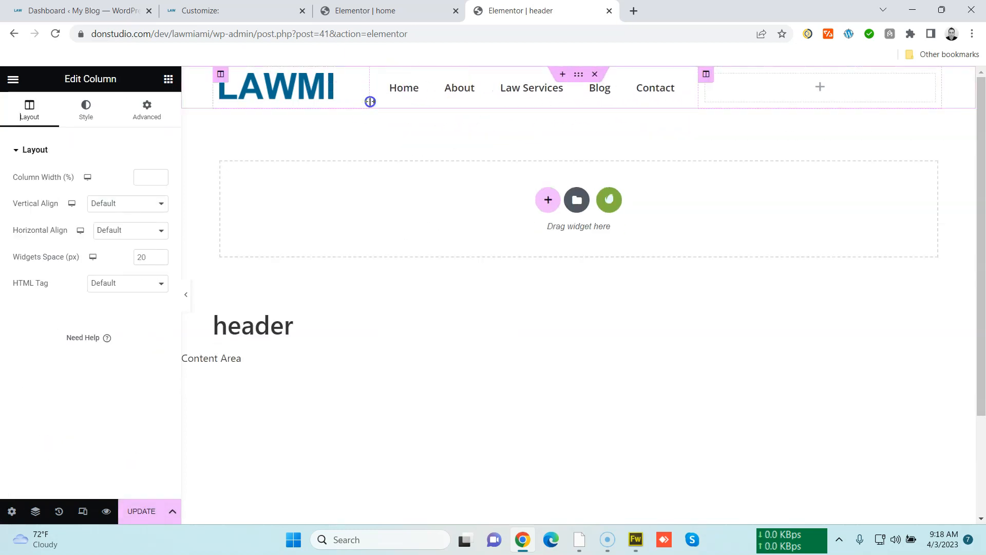
{"action": "left_click_drag", "start_coordinate": [699, 94], "coordinate": [747, 96]}
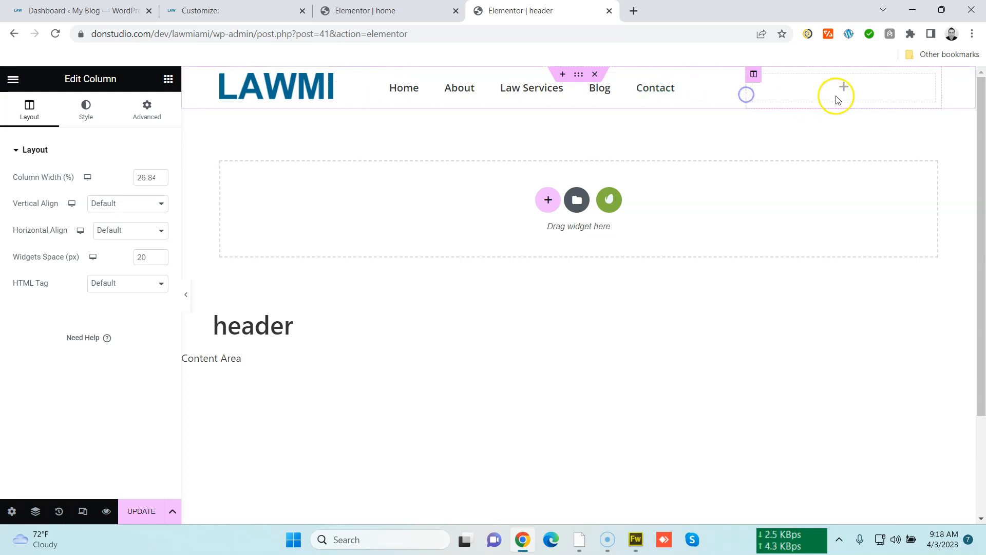
Add an Icon List widget into the new header column
{"action": "left_click", "coordinate": [171, 81]}
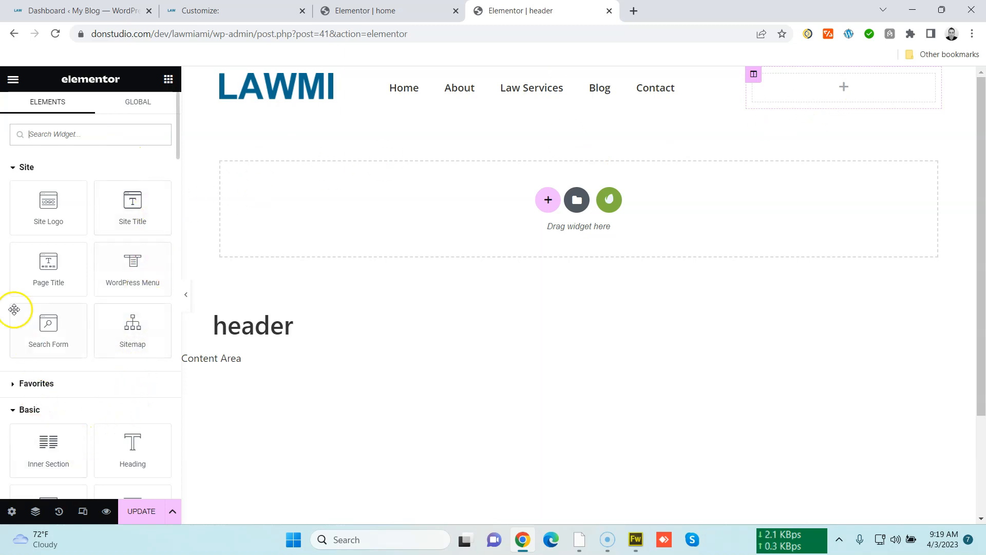
{"action": "type", "text": "icon"}
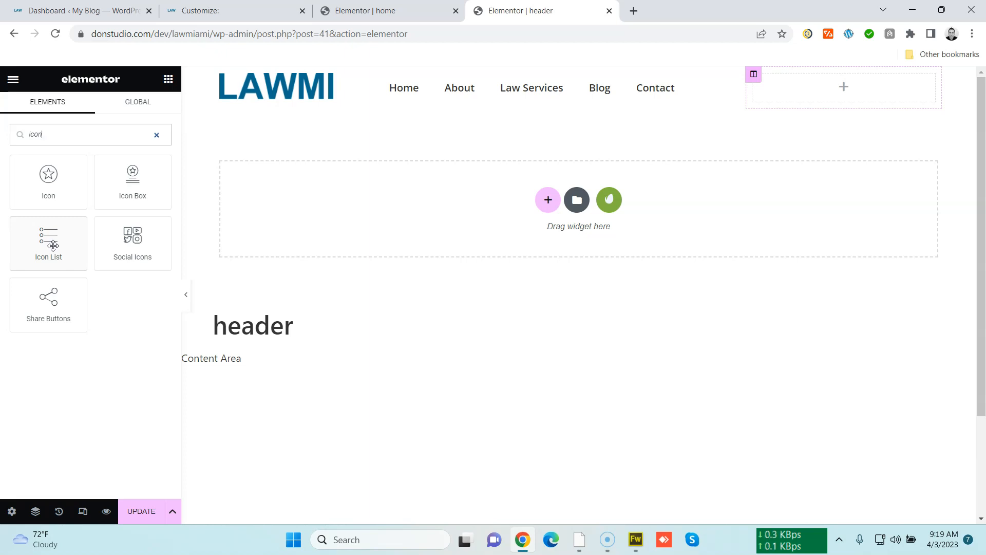
{"action": "left_click_drag", "start_coordinate": [53, 246], "coordinate": [836, 89]}
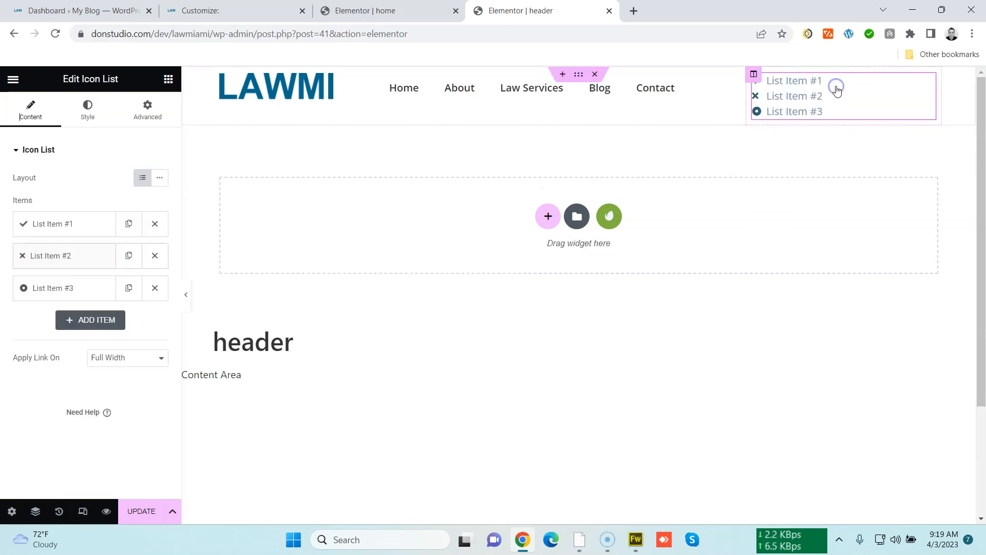
Delete the second and third list items and set the remaining item's text to the firm's phone number
{"action": "left_click", "coordinate": [154, 256]}
{"action": "left_click", "coordinate": [153, 258]}
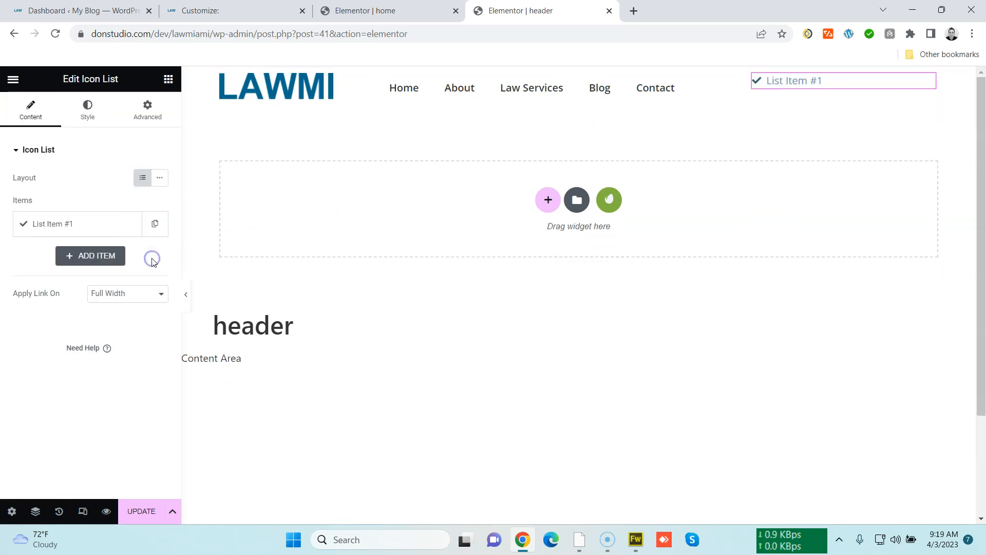
{"action": "left_click", "coordinate": [115, 226]}
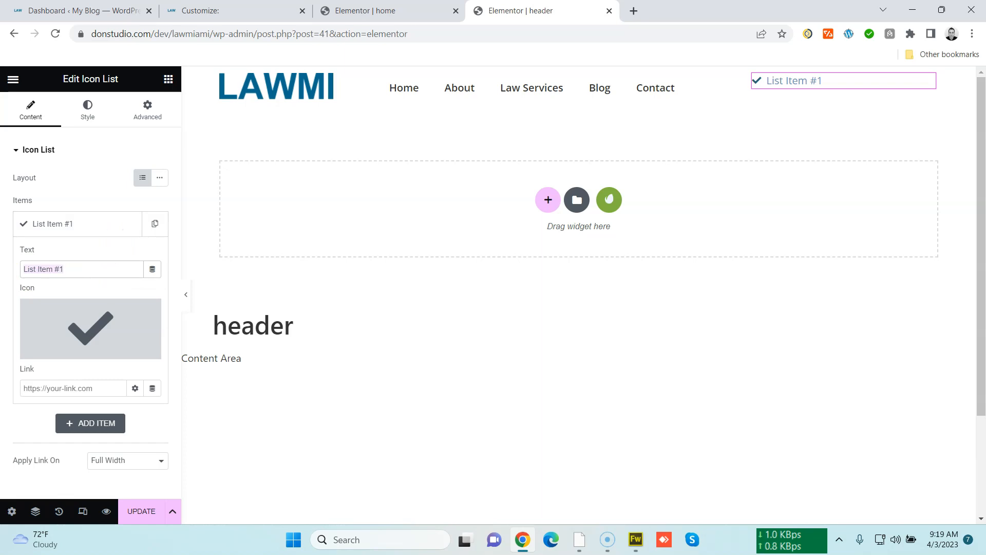
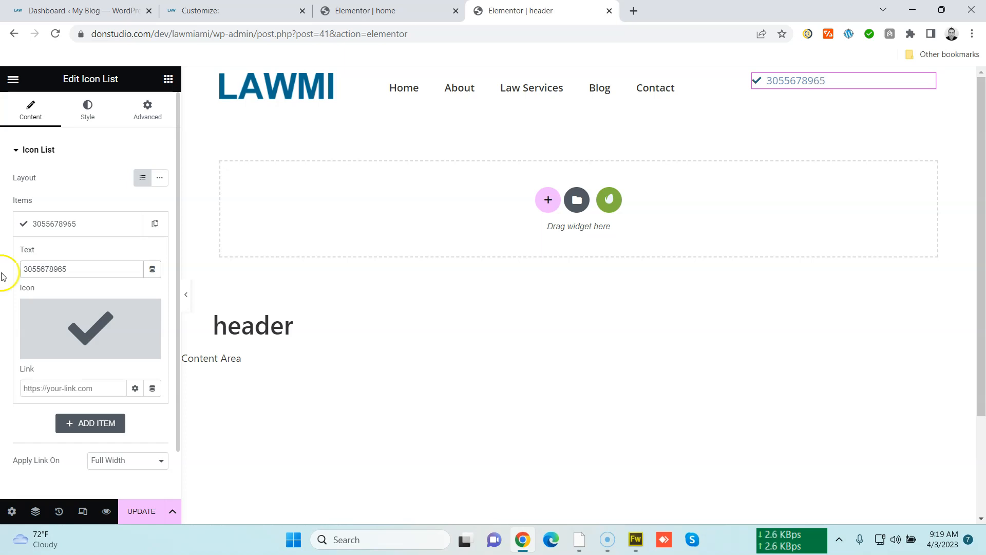
Replace the item's icon with the Phone icon from the icon library
{"action": "left_click", "coordinate": [53, 340]}
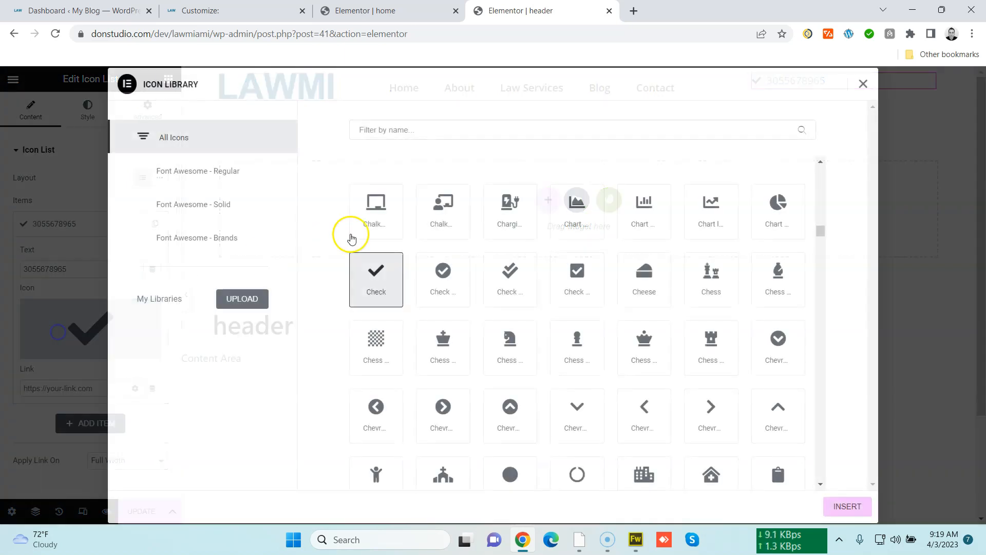
{"action": "left_click", "coordinate": [490, 132]}
{"action": "type", "text": "phone"}
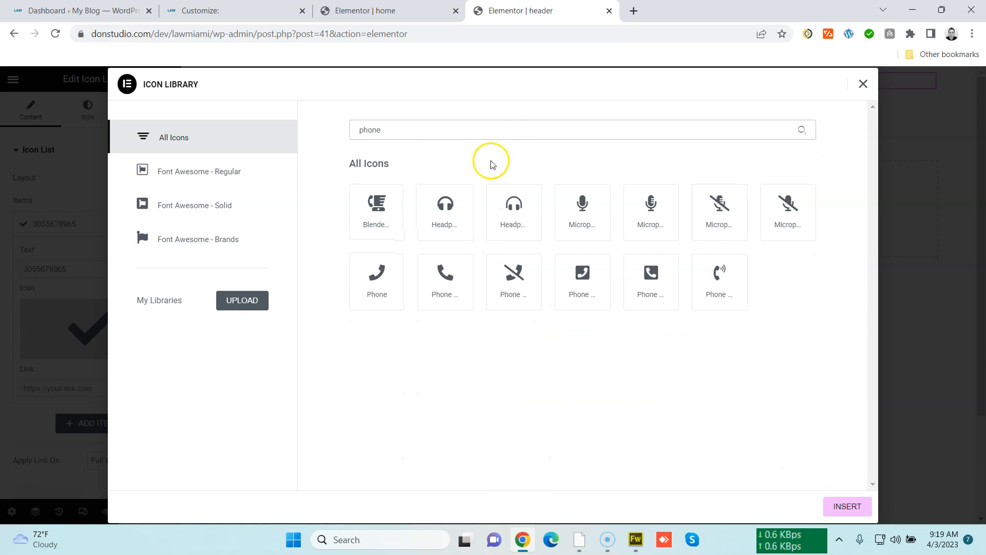
{"action": "left_click", "coordinate": [443, 277]}
{"action": "left_click", "coordinate": [864, 511]}
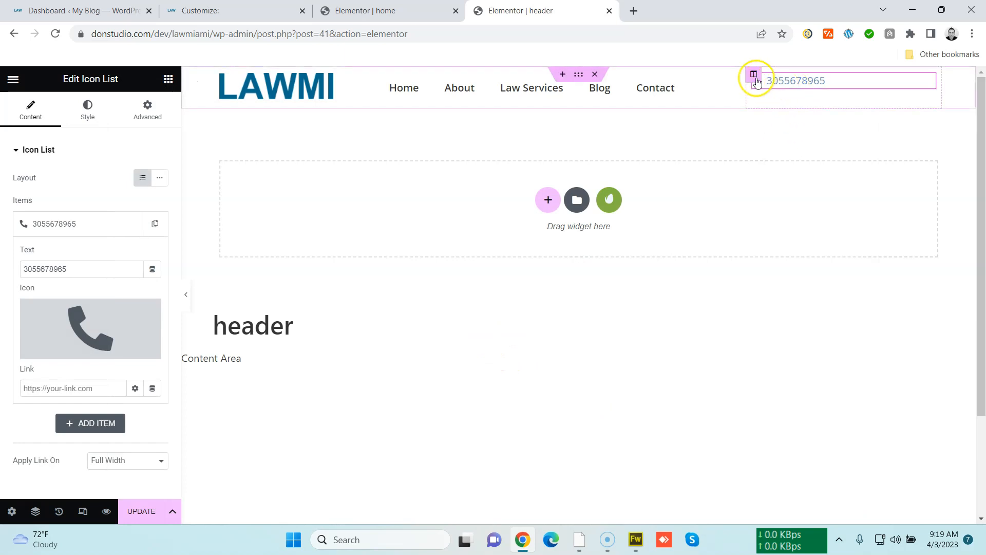
Set the phone column's vertical alignment to Middle
{"action": "left_click", "coordinate": [754, 75]}
{"action": "left_click", "coordinate": [137, 206]}
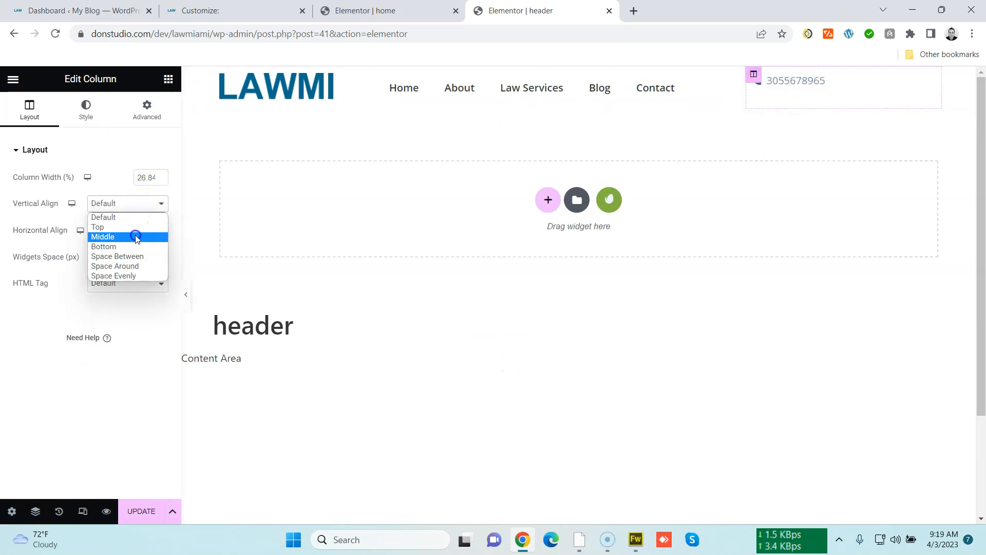
{"action": "left_click", "coordinate": [136, 237]}
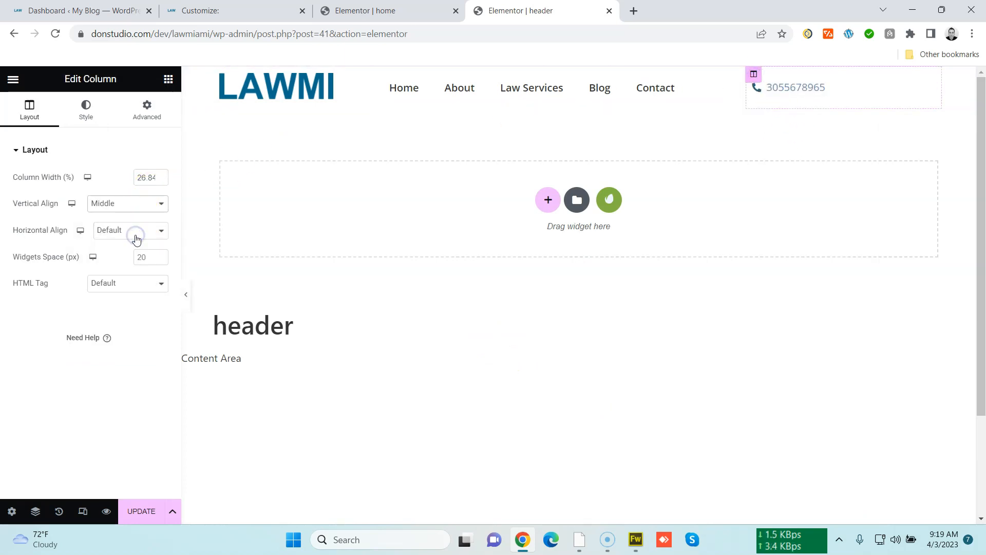
Link the phone item to tel: followed by the phone number and update the header template
{"action": "left_click", "coordinate": [919, 86]}
{"action": "left_click", "coordinate": [110, 226]}
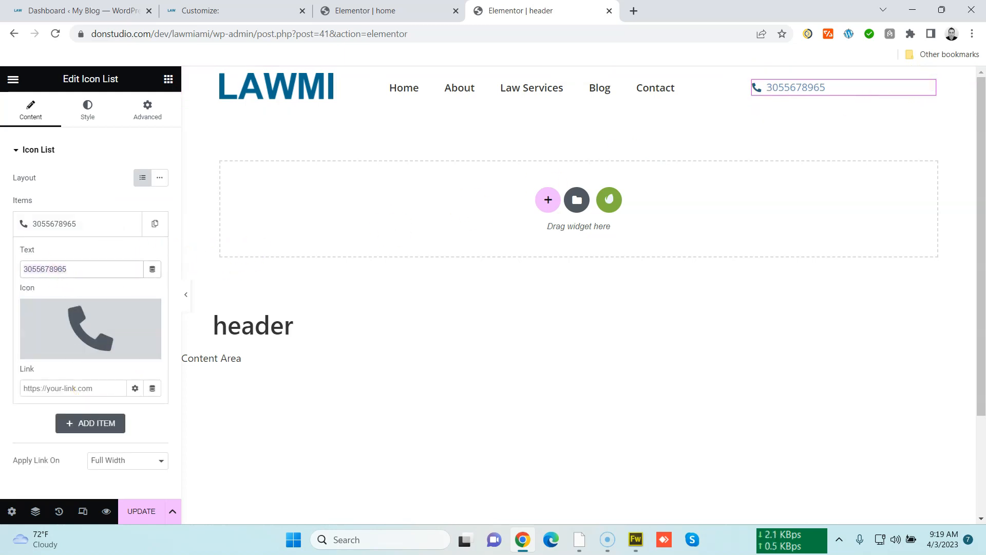
{"action": "left_click", "coordinate": [71, 386]}
{"action": "left_click", "coordinate": [72, 386]}
{"action": "type", "text": "tel:"}
{"action": "key", "text": "ctrl+v"}
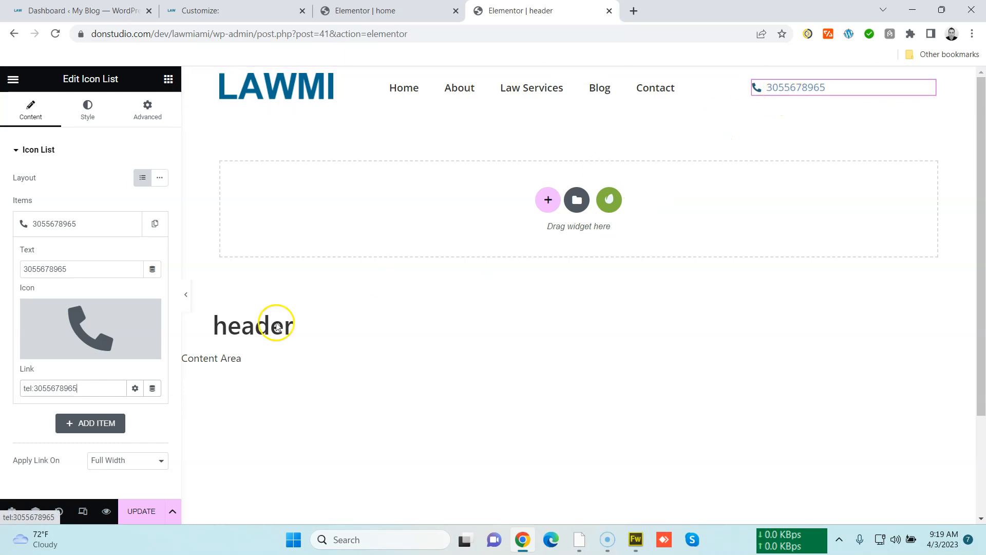
{"action": "left_click", "coordinate": [144, 510]}
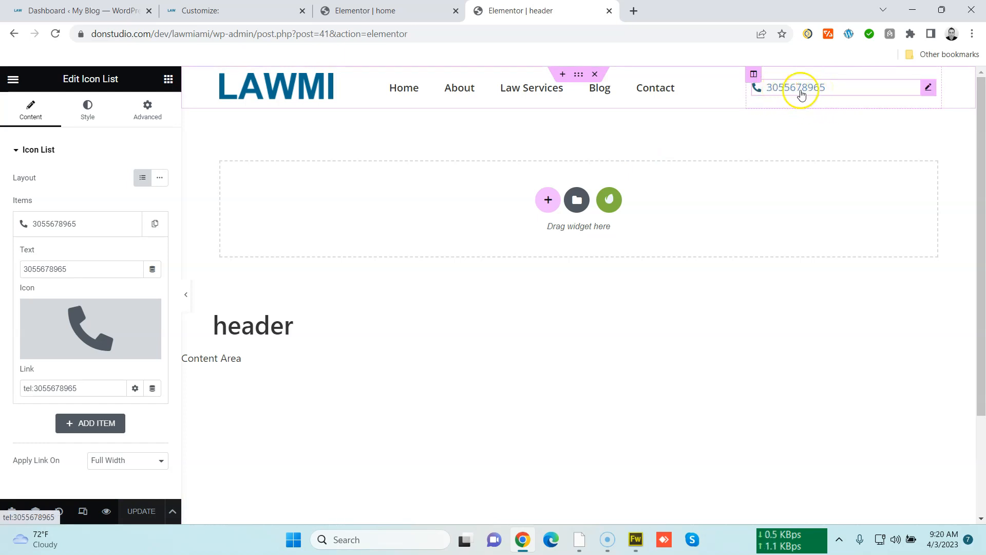
Set the phone text's typography size to 20 px
{"action": "left_click", "coordinate": [98, 114]}
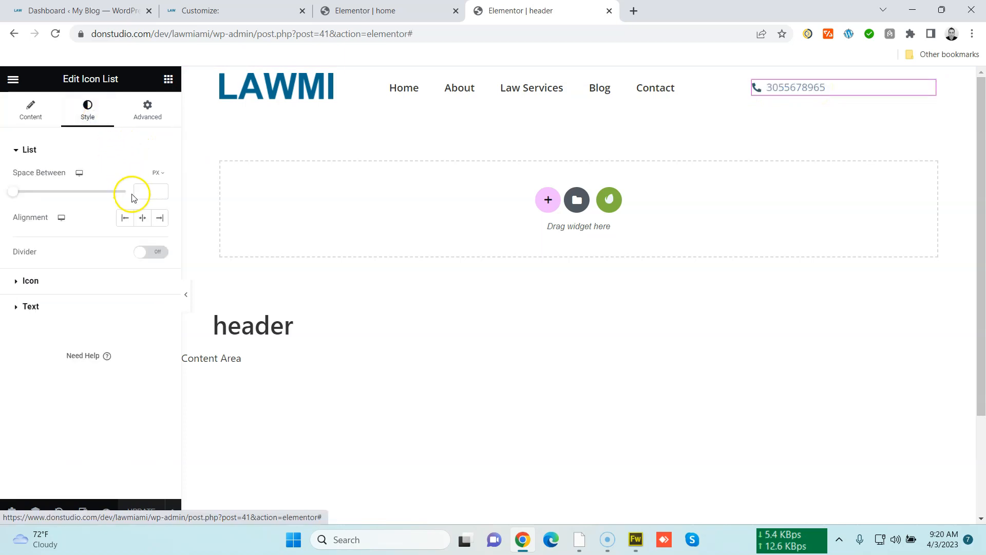
{"action": "left_click", "coordinate": [118, 313]}
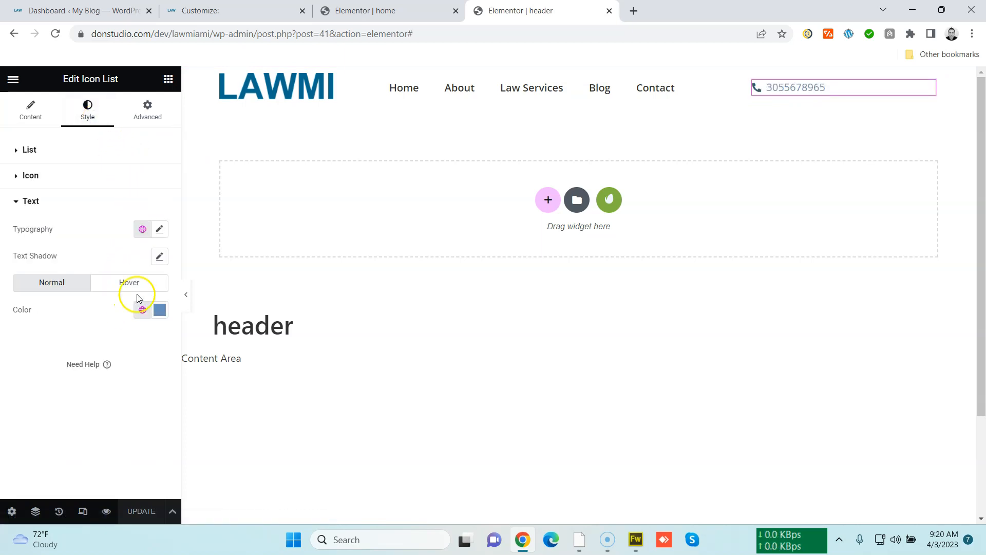
{"action": "left_click", "coordinate": [160, 230]}
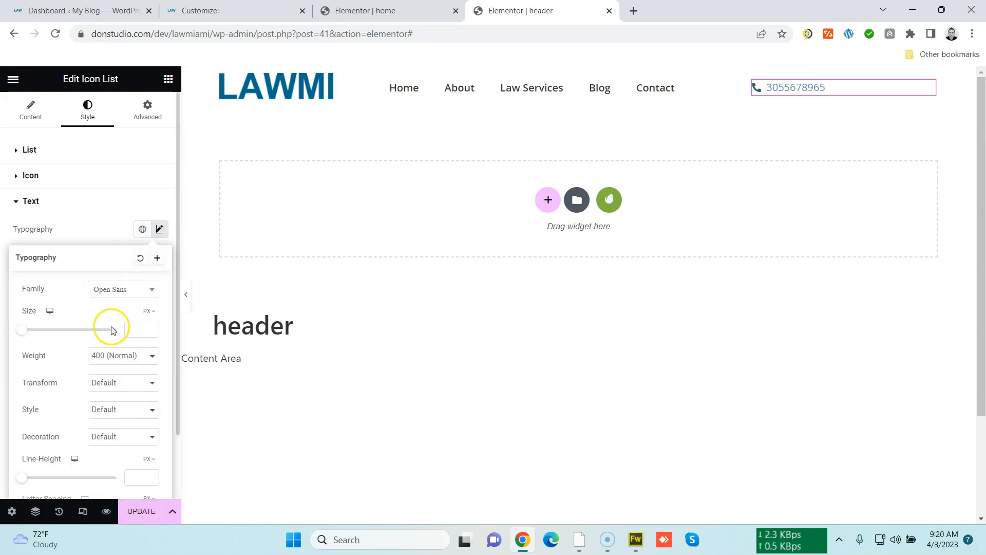
{"action": "left_click", "coordinate": [152, 329]}
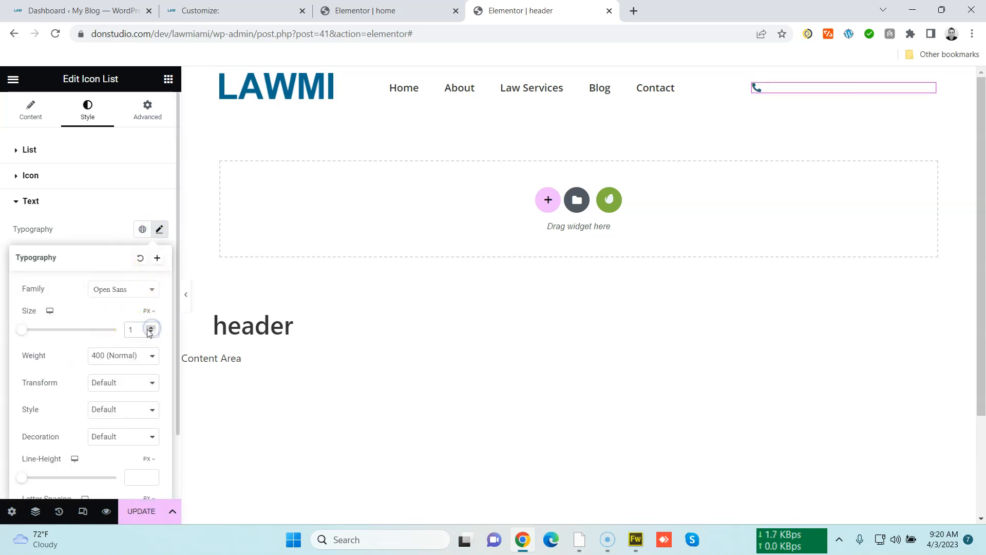
{"action": "type", "text": "20"}
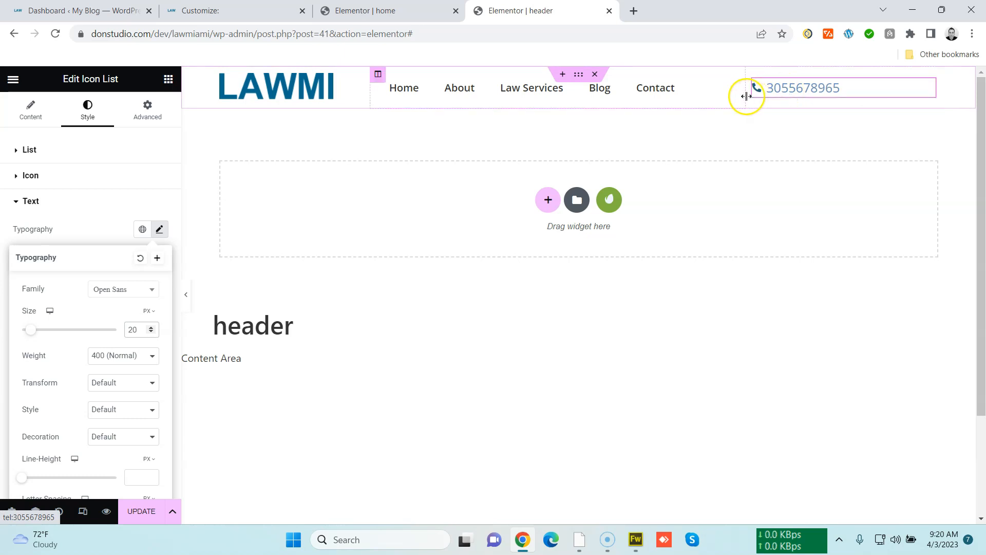
Narrow the phone column by moving its border and center the menu widget's alignment
{"action": "left_click_drag", "start_coordinate": [746, 97], "coordinate": [799, 97]}
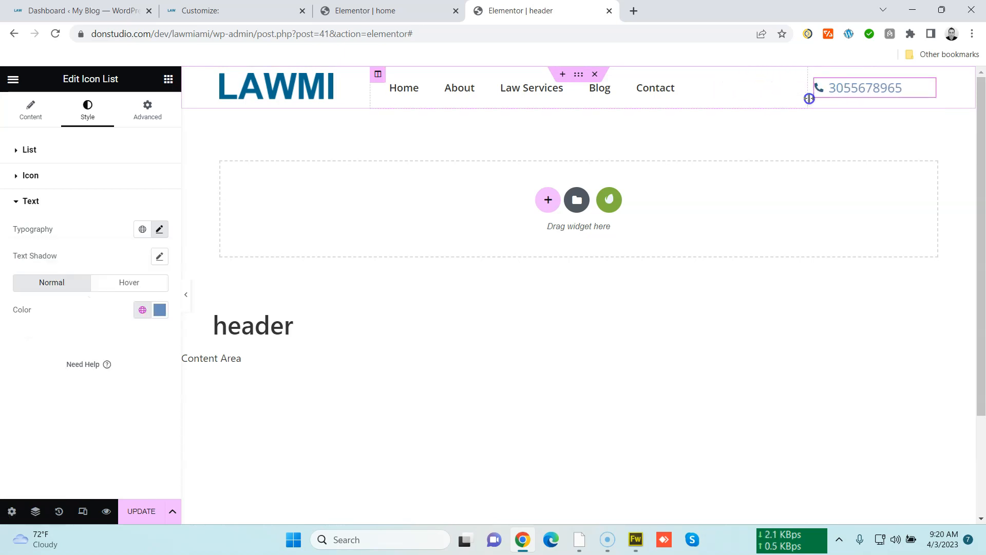
{"action": "left_click", "coordinate": [786, 86]}
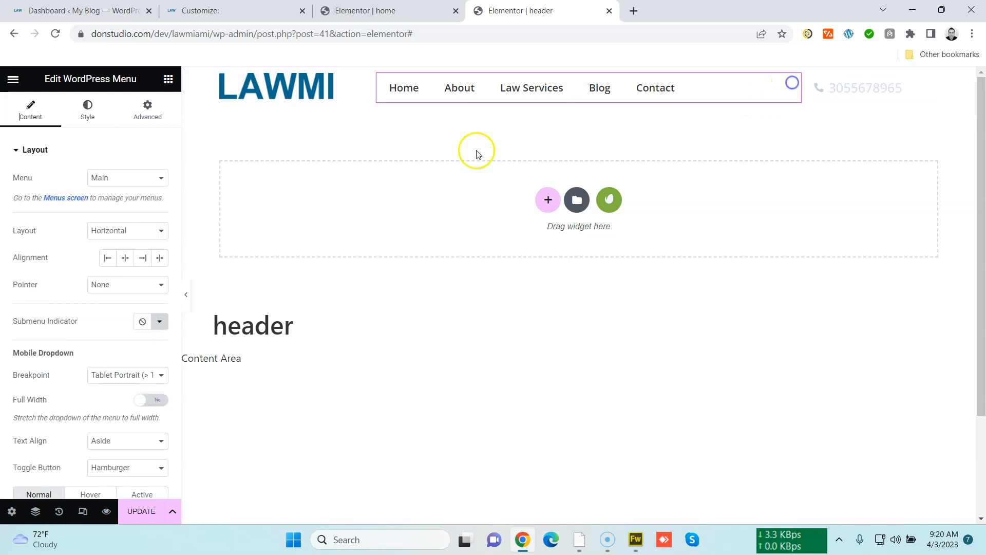
{"action": "left_click", "coordinate": [125, 258]}
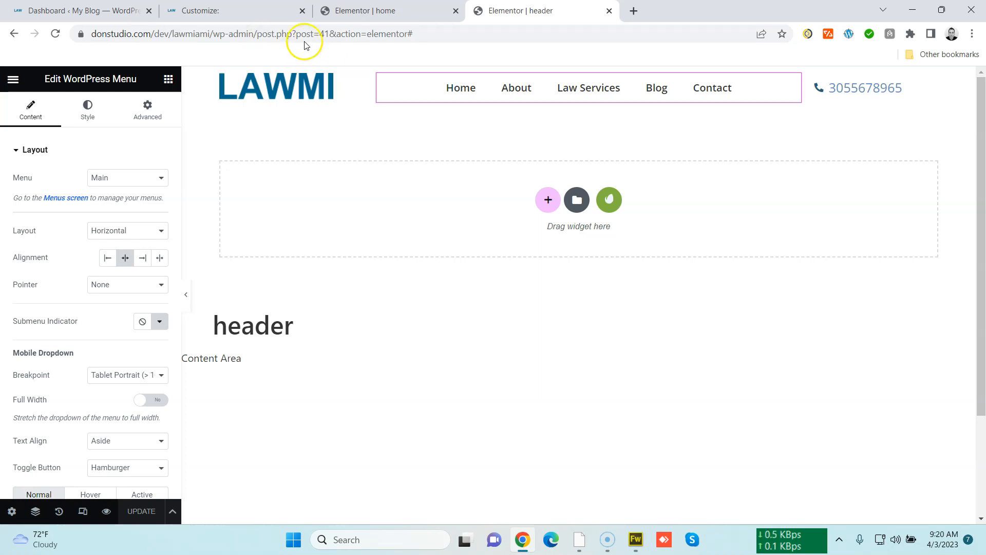
In mobile portrait view, center the phone icon list and the site logo
{"action": "left_click", "coordinate": [82, 511]}
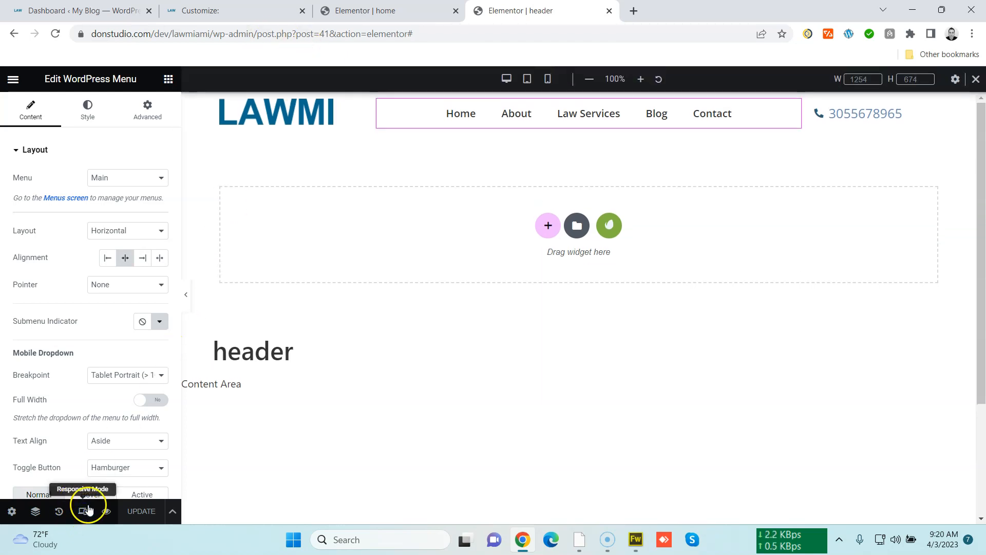
{"action": "left_click", "coordinate": [548, 79]}
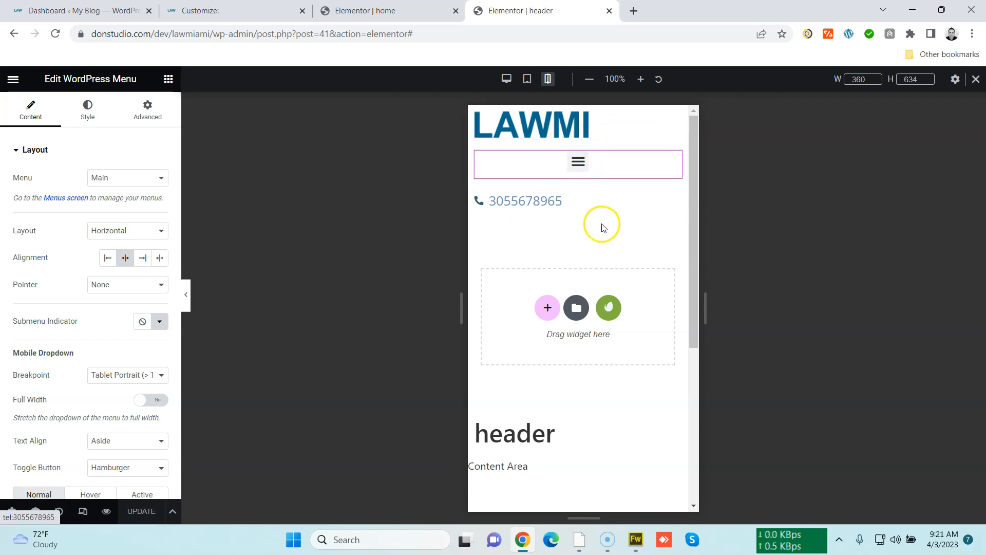
{"action": "left_click", "coordinate": [670, 200]}
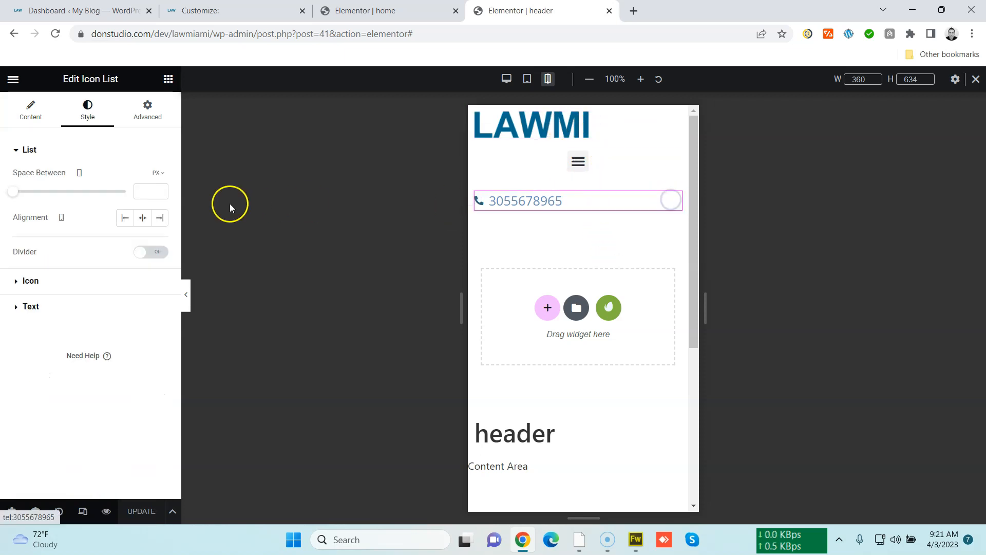
{"action": "left_click", "coordinate": [144, 218]}
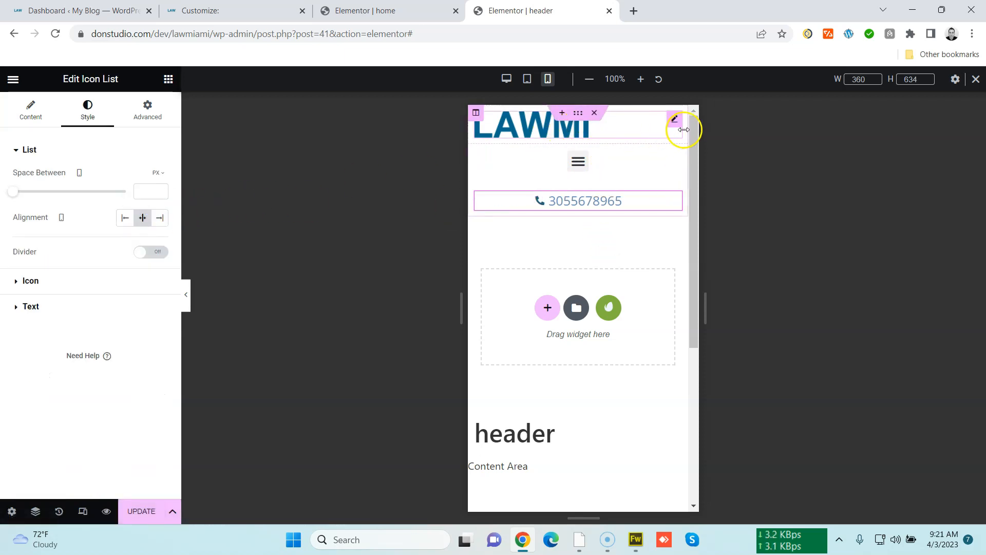
{"action": "left_click", "coordinate": [675, 122]}
{"action": "left_click", "coordinate": [143, 334]}
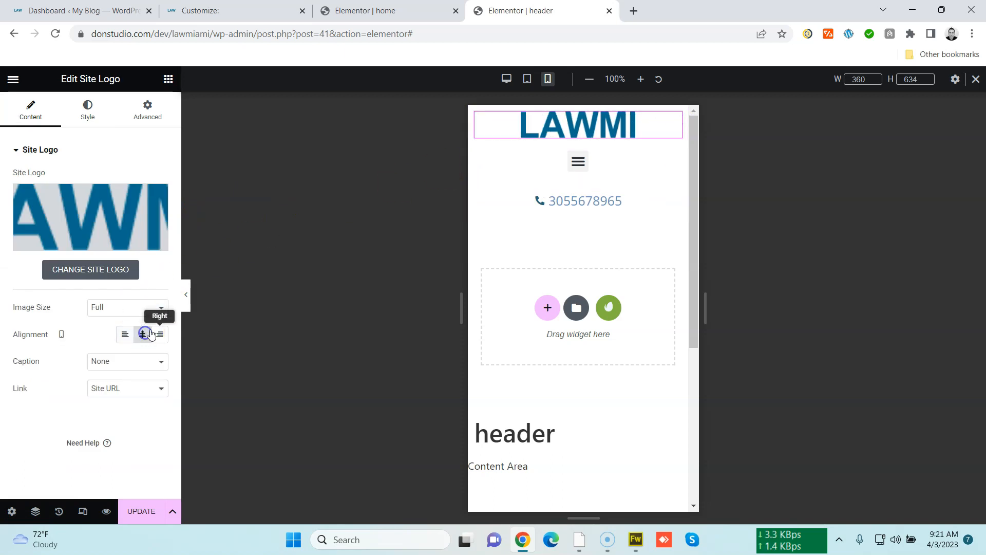
Preview the mobile menu dropdown, update the header template and leave responsive mode
{"action": "left_click", "coordinate": [578, 164]}
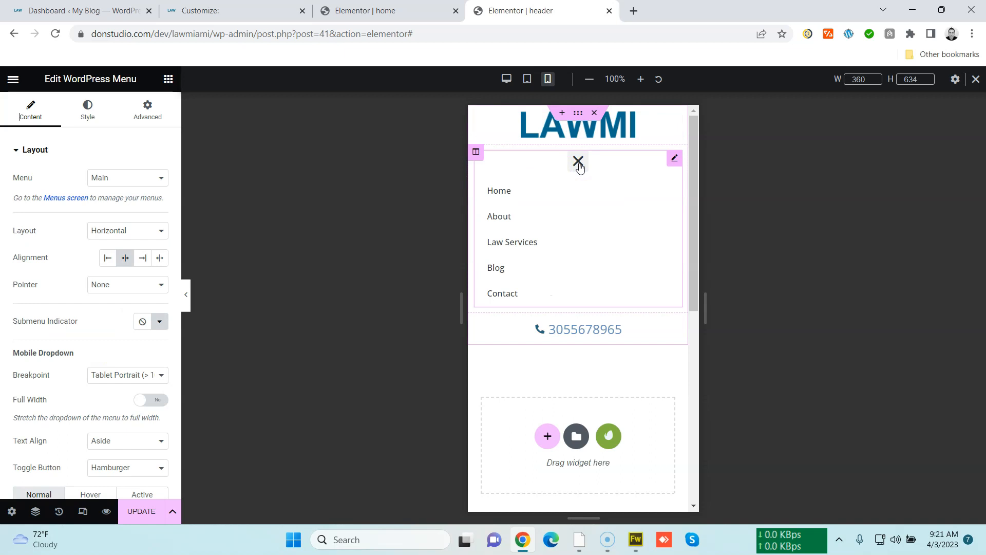
{"action": "left_click", "coordinate": [578, 162]}
{"action": "left_click", "coordinate": [578, 163]}
{"action": "left_click", "coordinate": [578, 163]}
{"action": "left_click", "coordinate": [138, 510]}
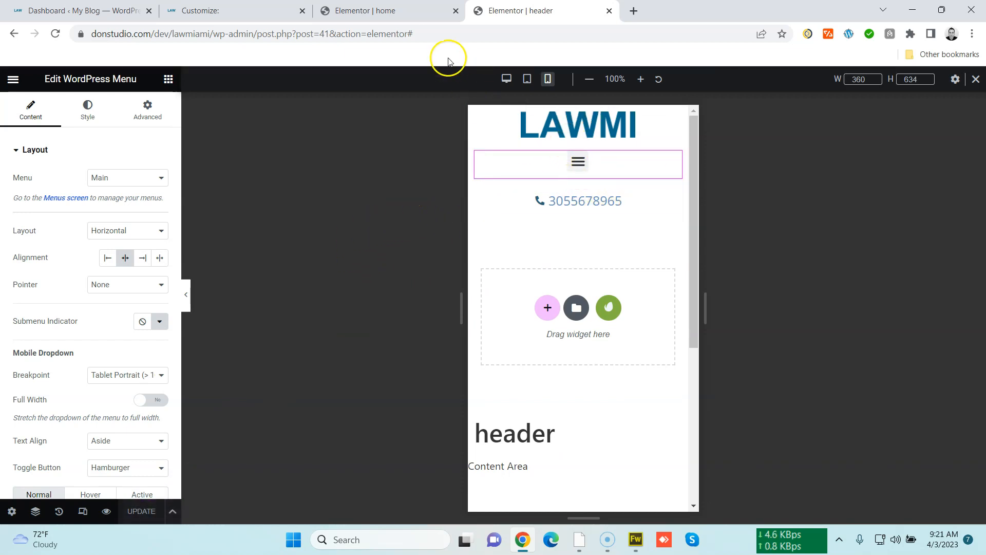
{"action": "left_click", "coordinate": [975, 79]}
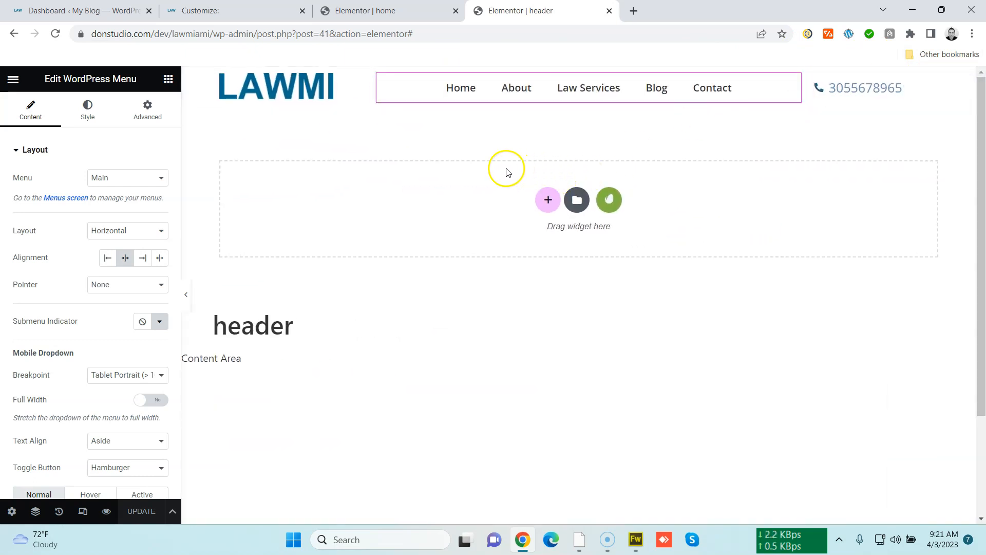
Open the live site's home page to check the new header
{"action": "left_click_drag", "start_coordinate": [216, 35], "coordinate": [418, 35]}
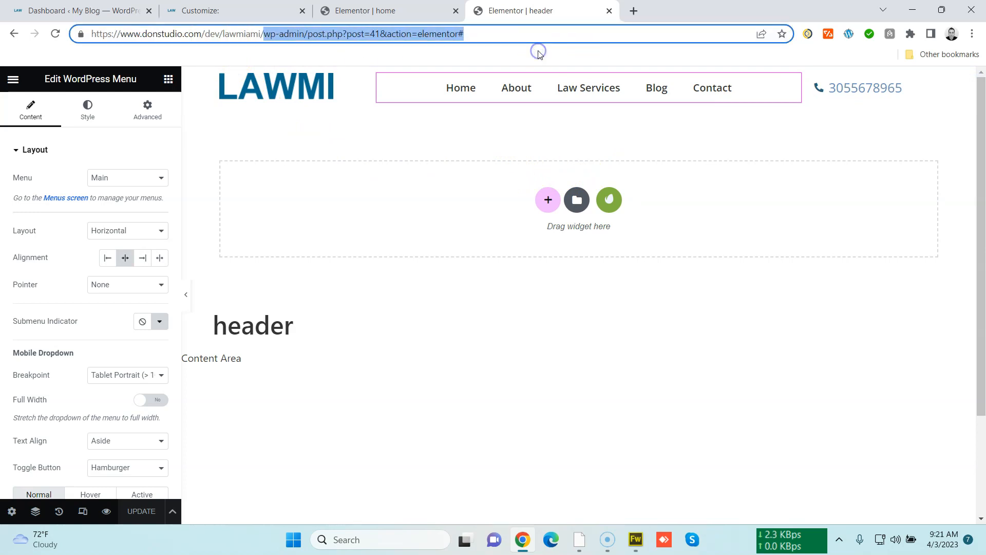
{"action": "key", "text": "BackSpace"}
{"action": "key", "text": "Return"}
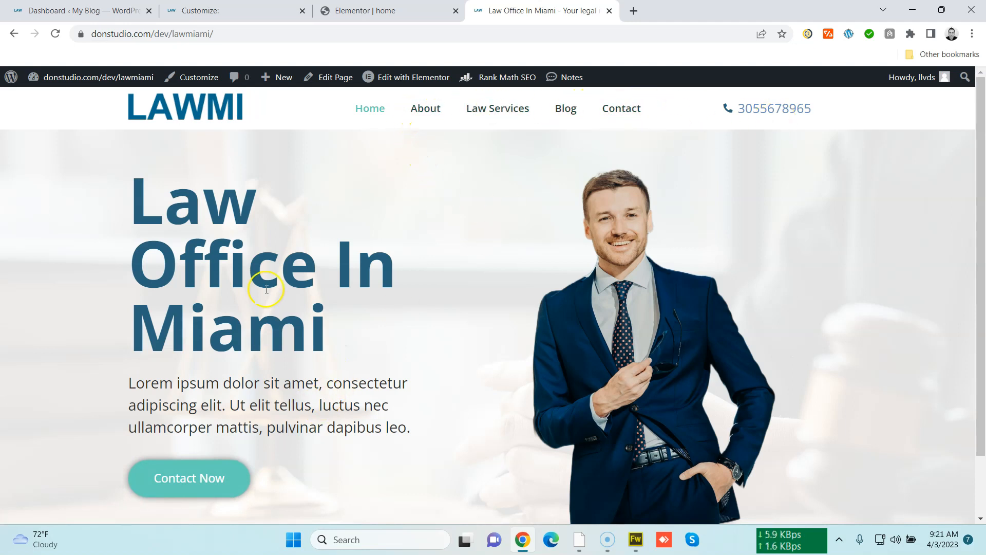
Edit the home page with Elementor and switch to the mobile portrait preview
{"action": "left_click", "coordinate": [398, 78]}
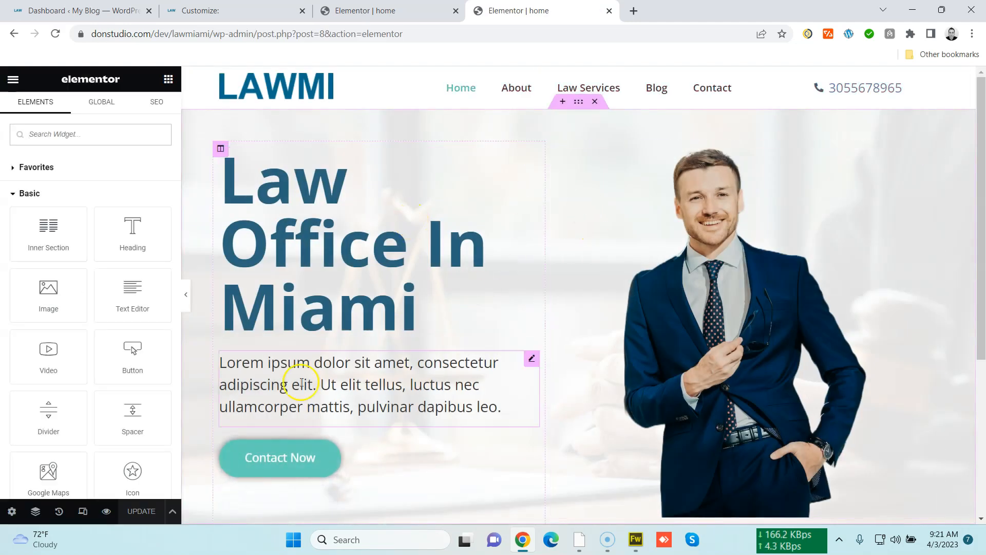
{"action": "left_click", "coordinate": [83, 511]}
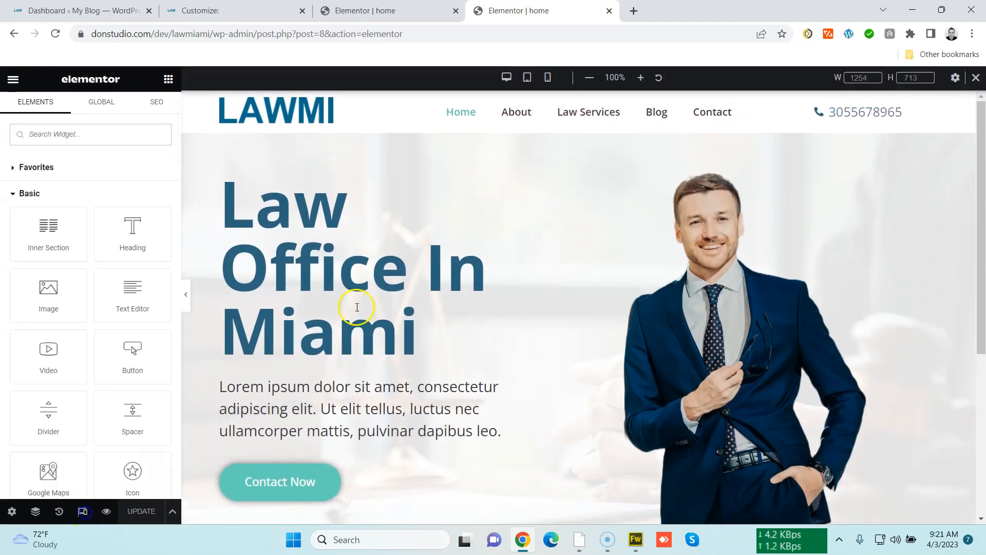
{"action": "left_click", "coordinate": [551, 80]}
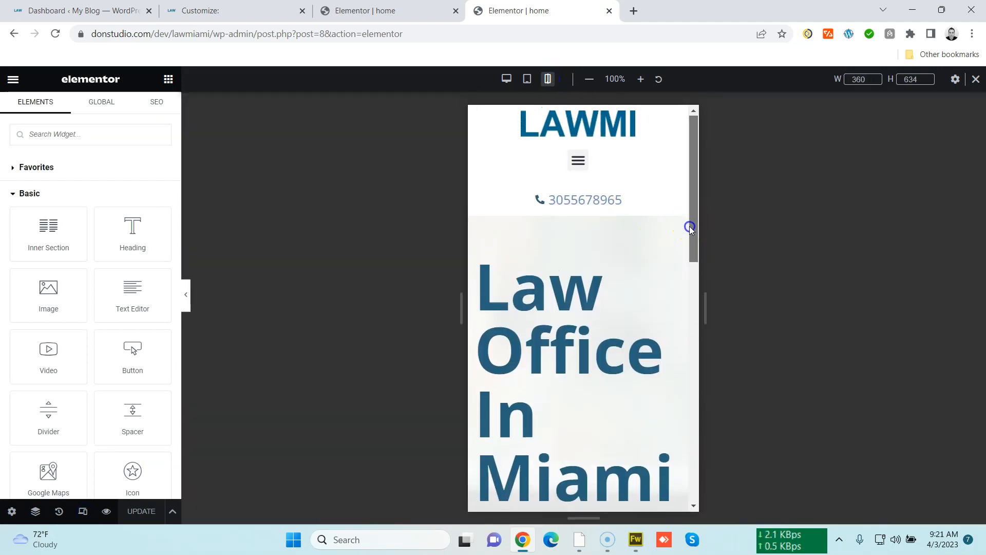
In mobile view, set the hero section's top padding to 0
{"action": "scroll", "coordinate": [676, 346], "scroll_direction": "down", "scroll_amount": 10}
{"action": "scroll", "coordinate": [683, 400], "scroll_direction": "up", "scroll_amount": 12}
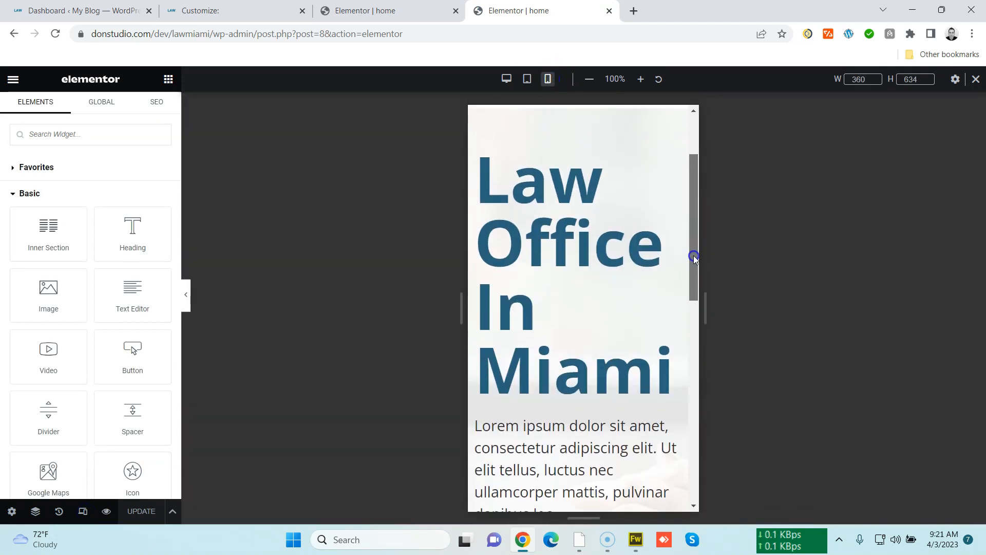
{"action": "left_click", "coordinate": [578, 209]}
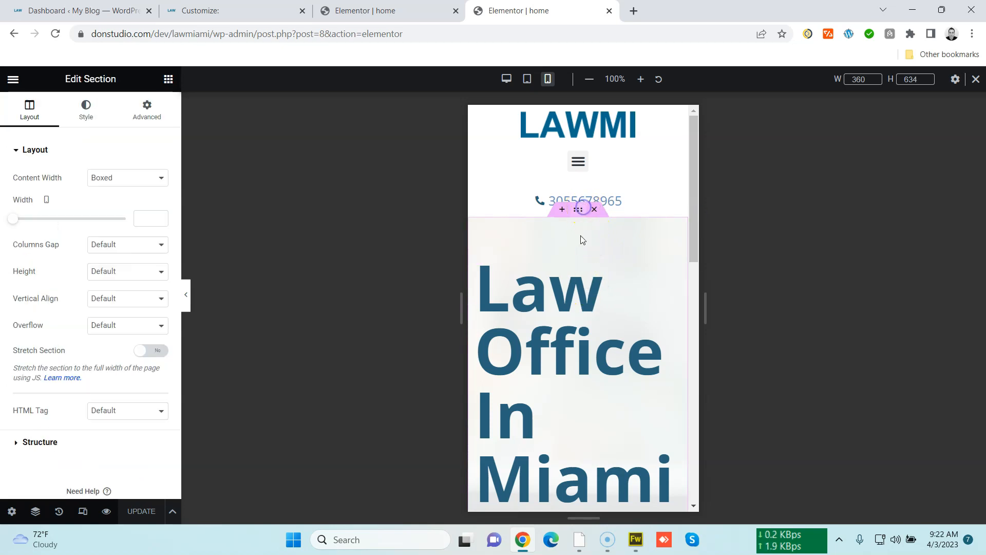
{"action": "left_click", "coordinate": [148, 111]}
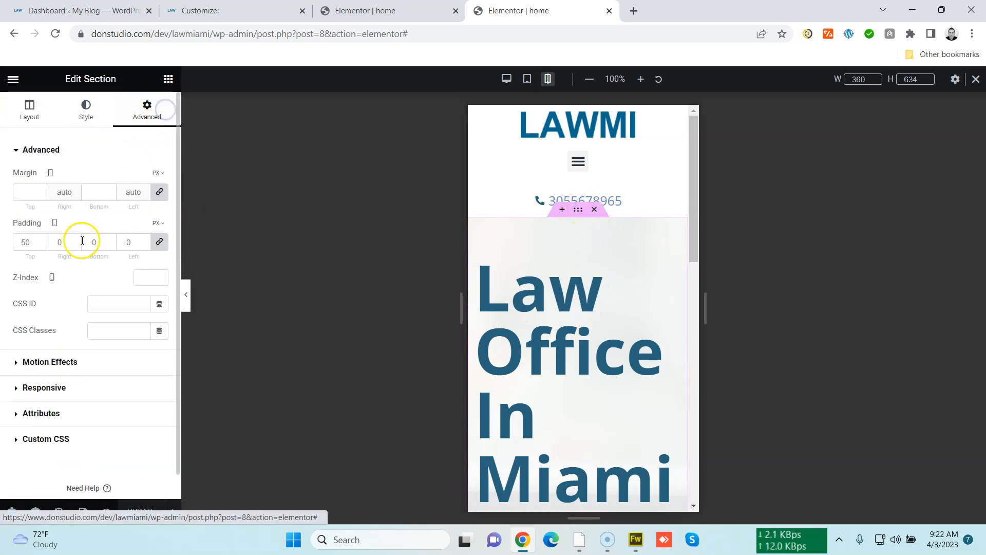
{"action": "left_click", "coordinate": [26, 243]}
{"action": "key", "text": "BackSpace"}
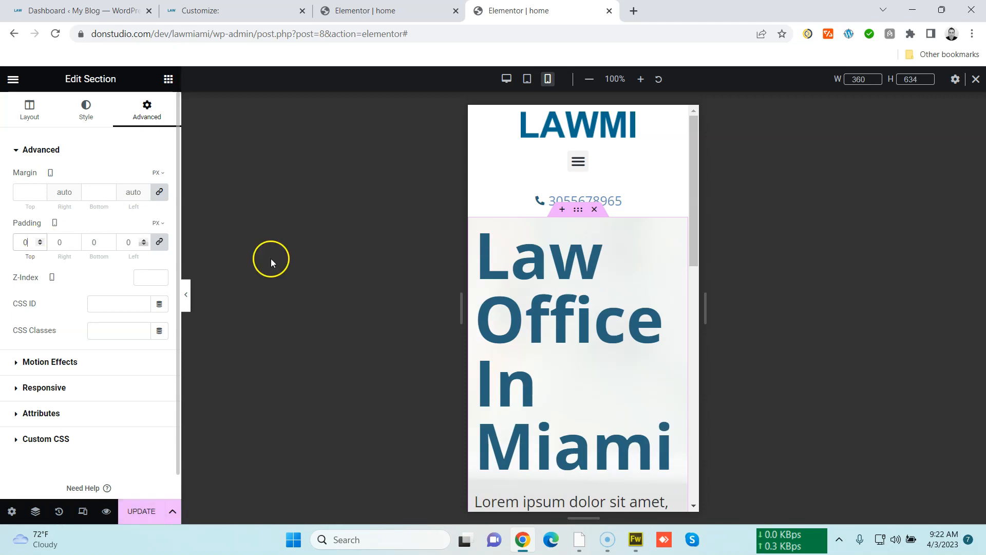
Set the hero heading's mobile font size to 40 px
{"action": "left_click", "coordinate": [674, 235]}
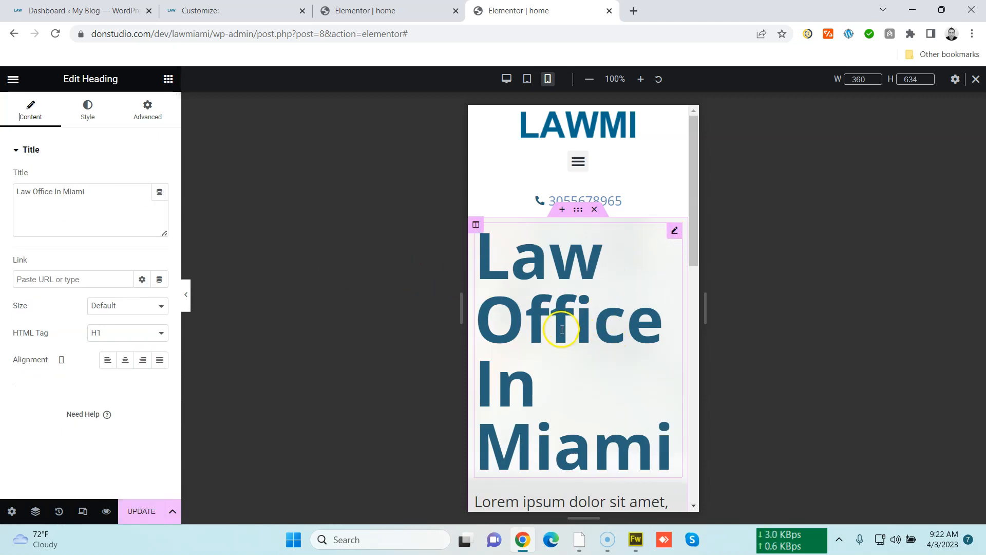
{"action": "left_click", "coordinate": [87, 110]}
{"action": "left_click", "coordinate": [160, 206]}
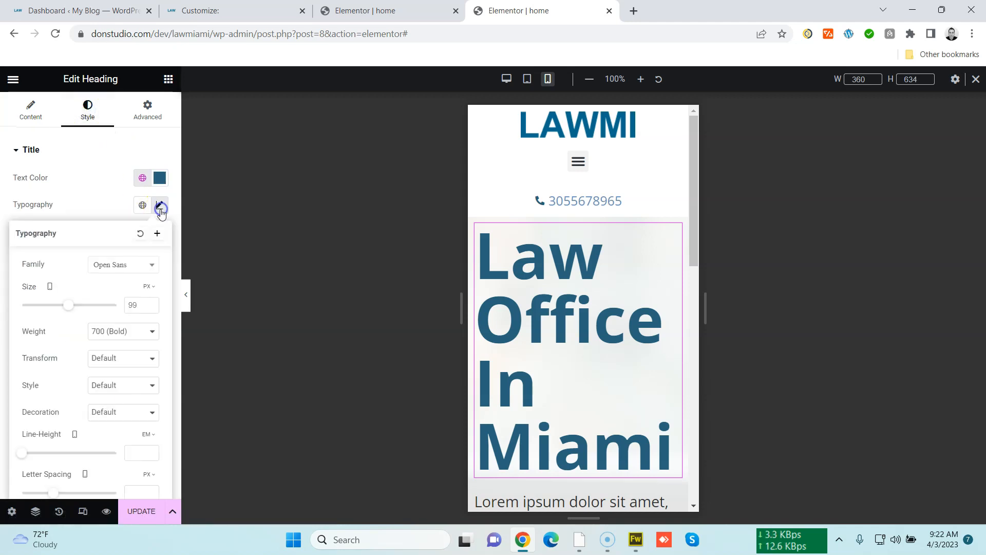
{"action": "left_click_drag", "start_coordinate": [69, 305], "coordinate": [43, 304]}
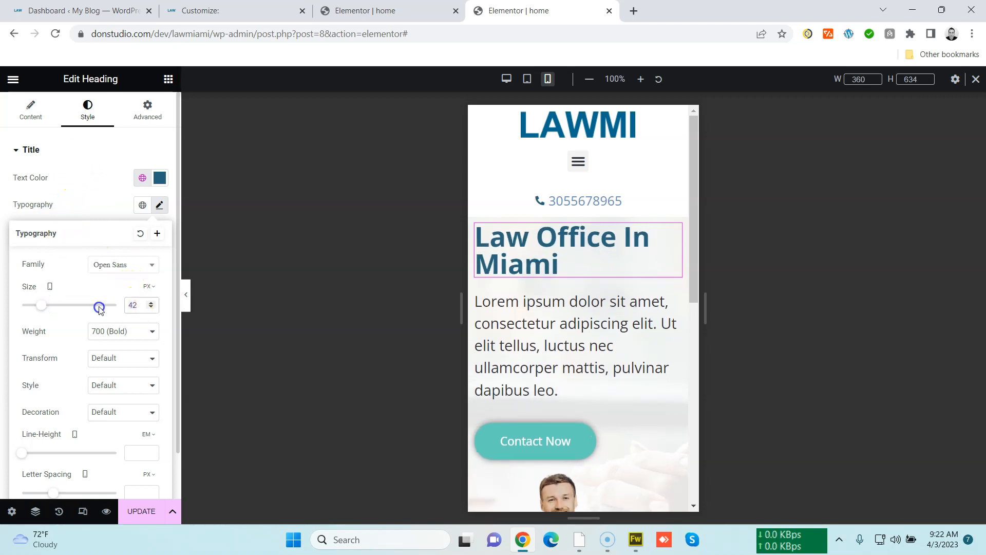
{"action": "key", "text": "Down"}
{"action": "key", "text": "Down"}
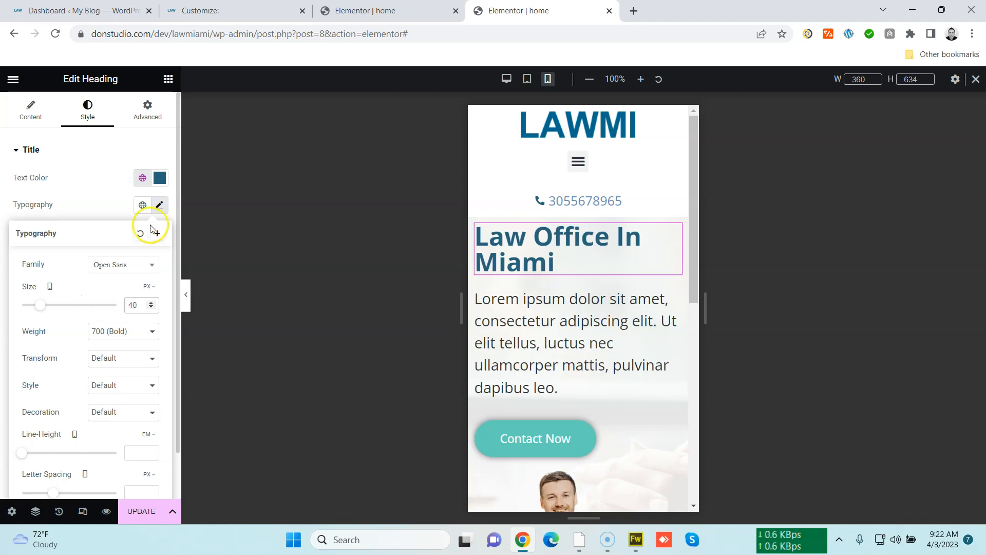
Center-align the hero heading on mobile
{"action": "left_click", "coordinate": [109, 154]}
{"action": "left_click", "coordinate": [46, 120]}
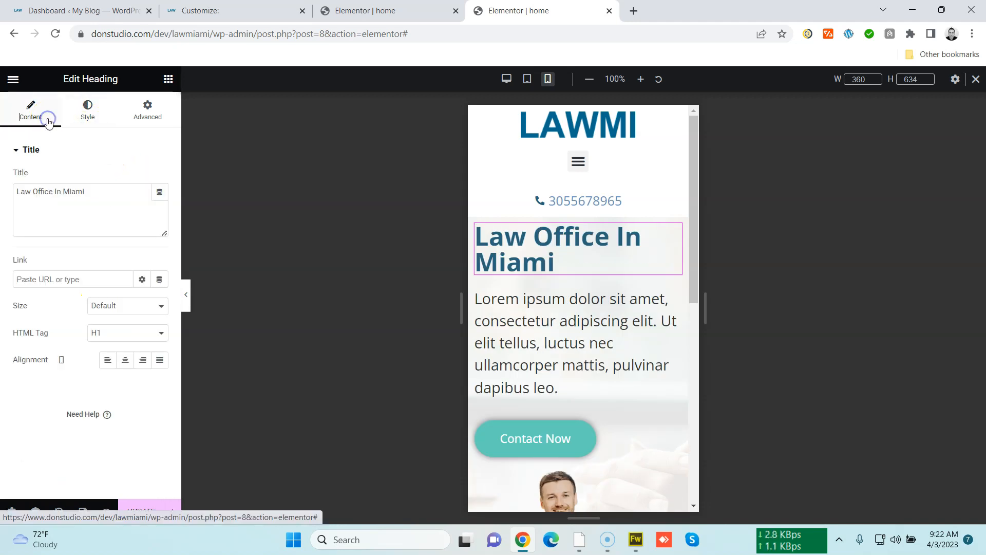
{"action": "left_click", "coordinate": [125, 362]}
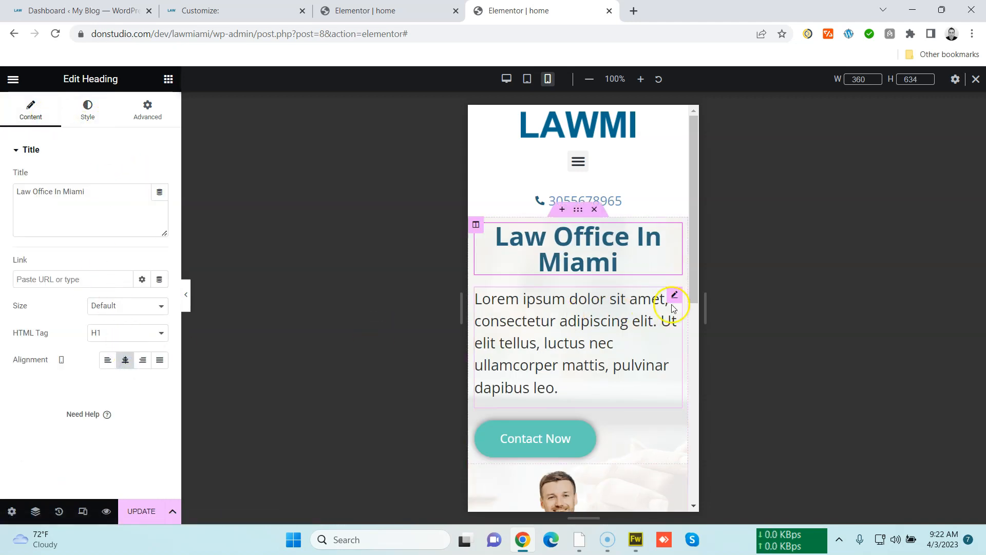
Set the hero paragraph's mobile font size to 18 px and center-align it
{"action": "left_click", "coordinate": [675, 302]}
{"action": "left_click", "coordinate": [95, 118]}
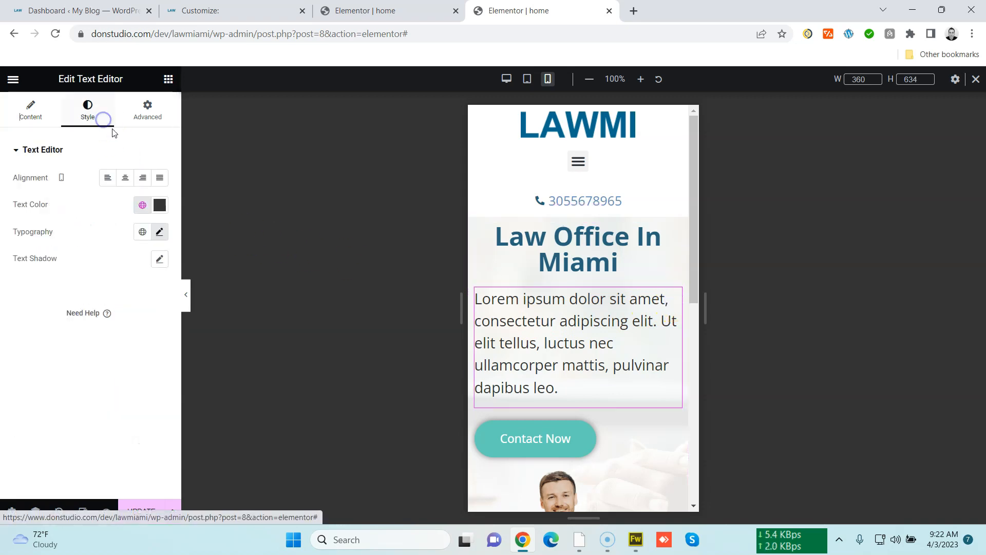
{"action": "left_click", "coordinate": [159, 233]}
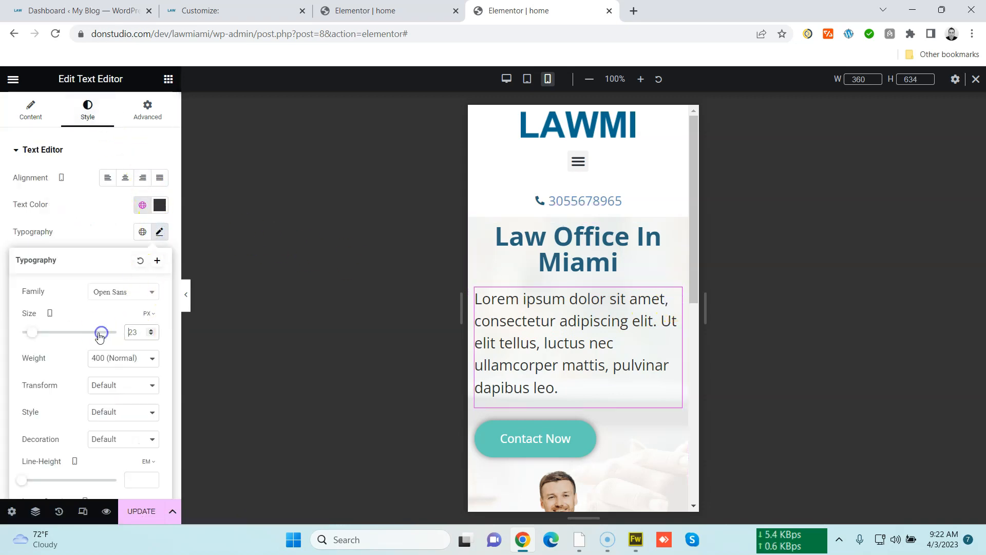
{"action": "type", "text": "18"}
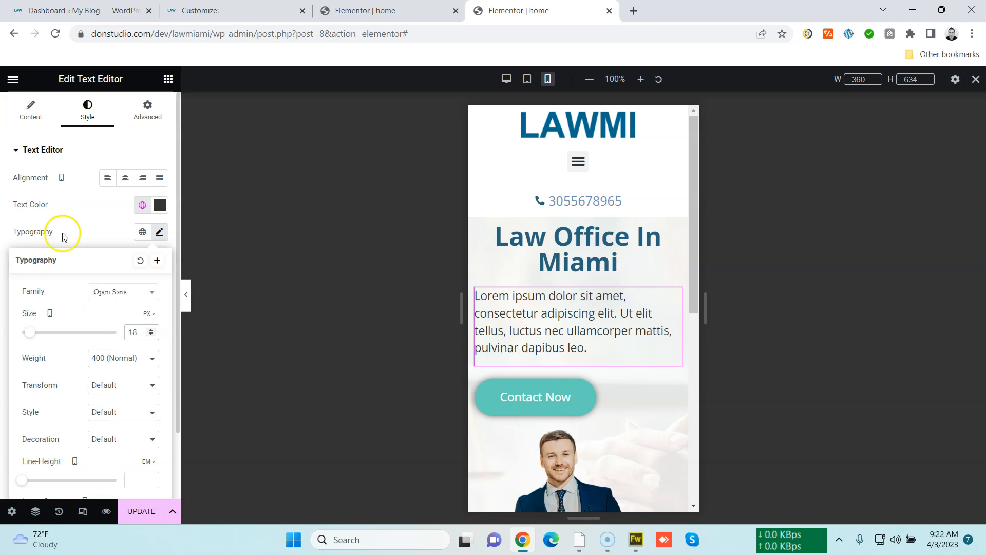
{"action": "left_click", "coordinate": [29, 118]}
{"action": "left_click", "coordinate": [78, 117]}
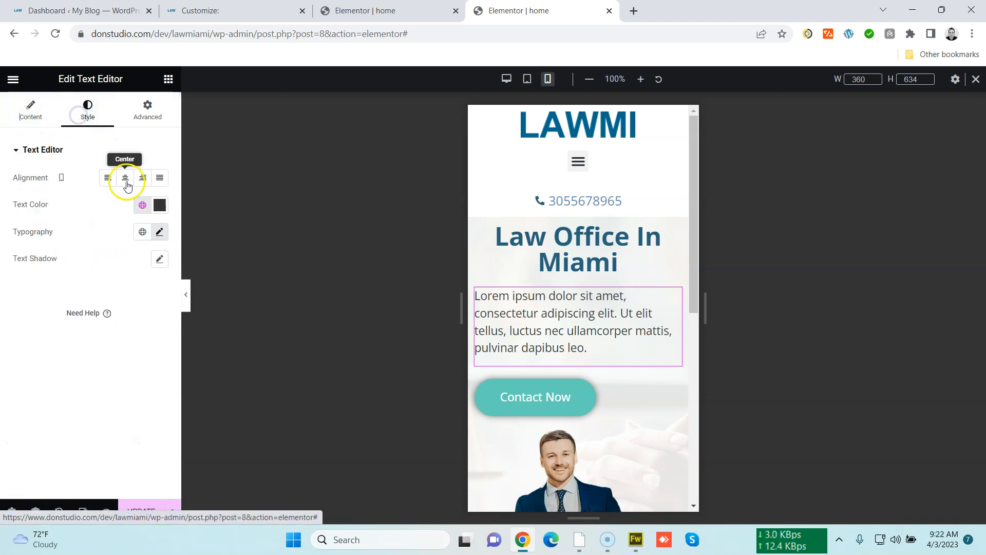
{"action": "left_click", "coordinate": [125, 178]}
Center the Contact Now button on mobile and update the page
{"action": "left_click", "coordinate": [672, 385]}
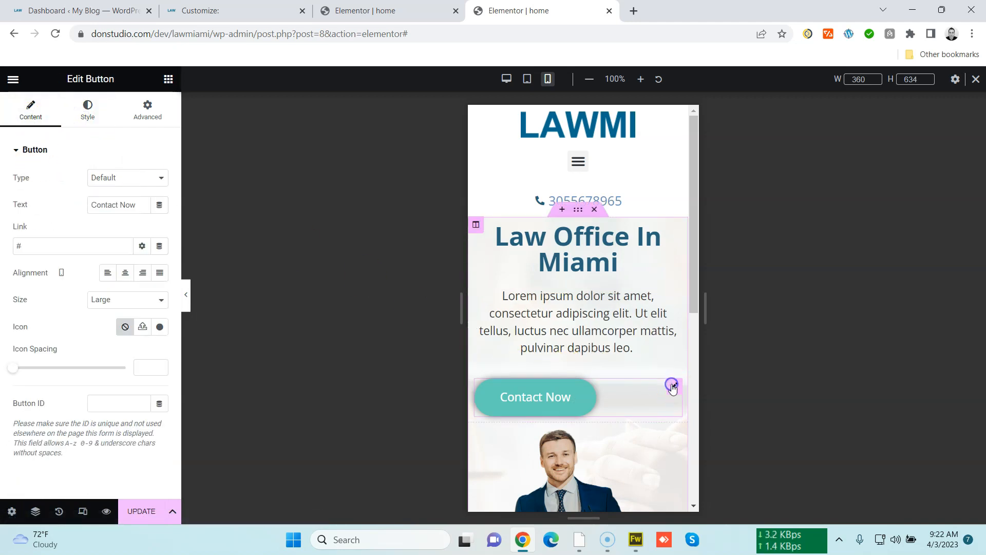
{"action": "left_click", "coordinate": [129, 276]}
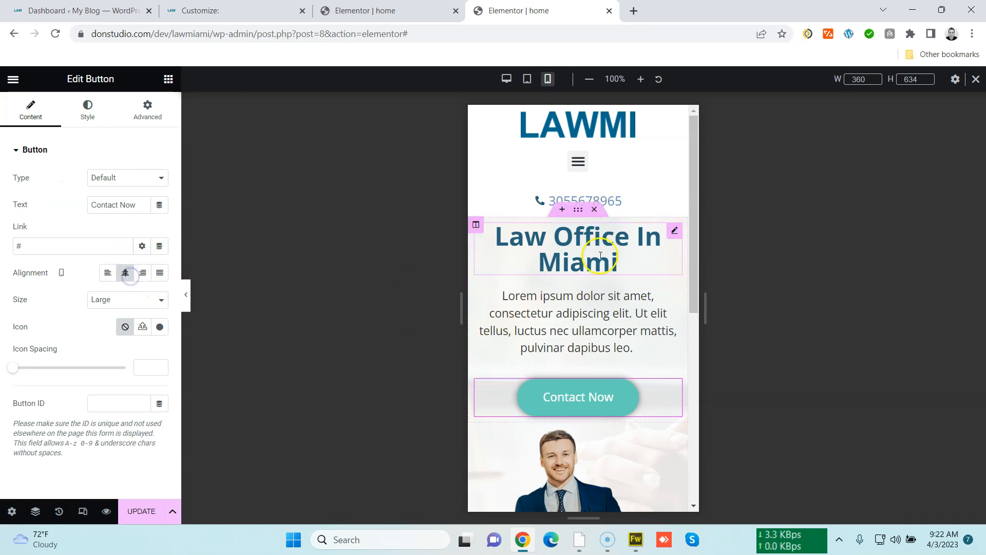
{"action": "scroll", "coordinate": [608, 330], "scroll_direction": "down", "scroll_amount": 4}
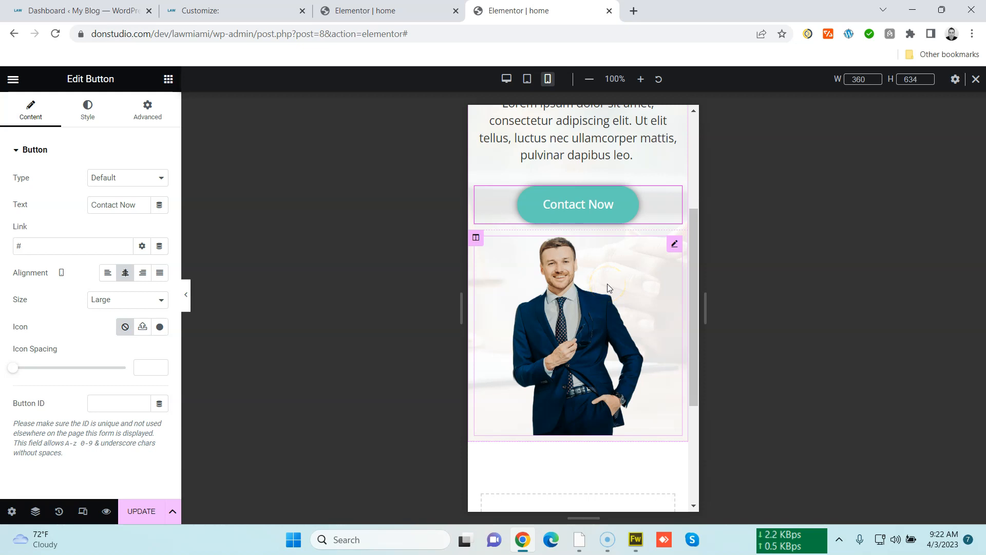
{"action": "scroll", "coordinate": [616, 363], "scroll_direction": "up", "scroll_amount": 4}
{"action": "scroll", "coordinate": [617, 361], "scroll_direction": "down", "scroll_amount": 2}
{"action": "scroll", "coordinate": [618, 360], "scroll_direction": "up", "scroll_amount": 3}
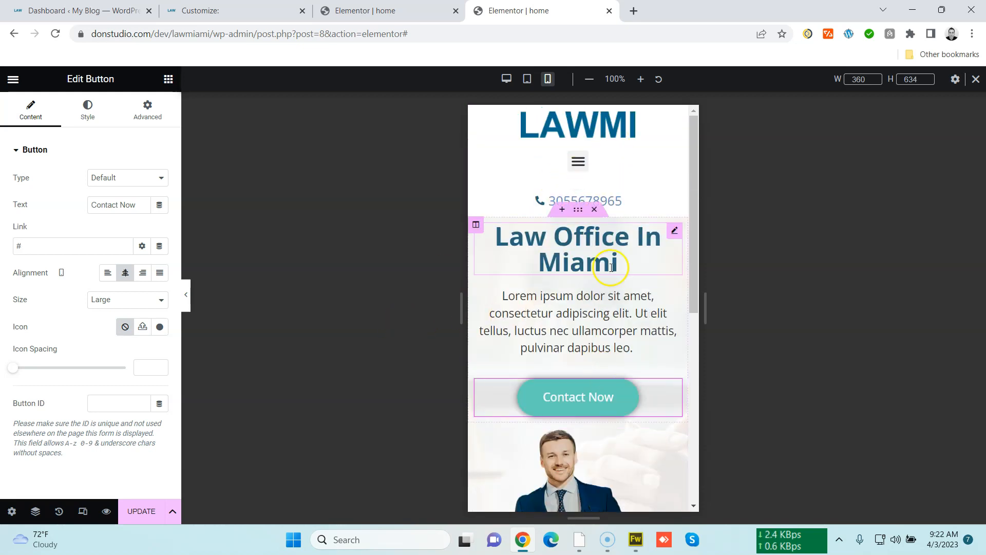
{"action": "left_click", "coordinate": [141, 511]}
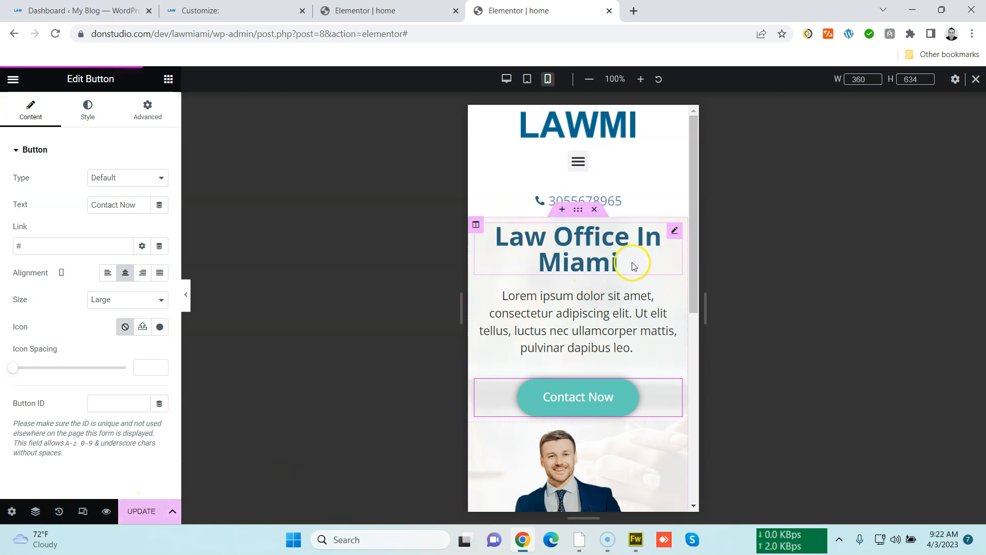
Switch to desktop view and set the hero section's column gap to No Gap
{"action": "left_click", "coordinate": [505, 82]}
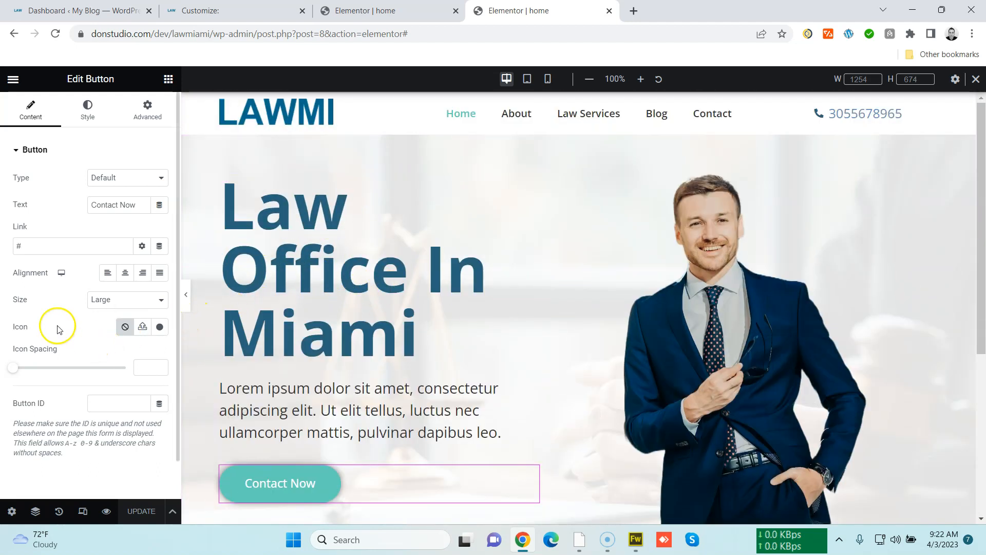
{"action": "mouse_move", "coordinate": [981, 185]}
{"action": "left_mouse_down"}
{"action": "mouse_move", "coordinate": [972, 288]}
{"action": "mouse_move", "coordinate": [969, 172]}
{"action": "left_mouse_up"}
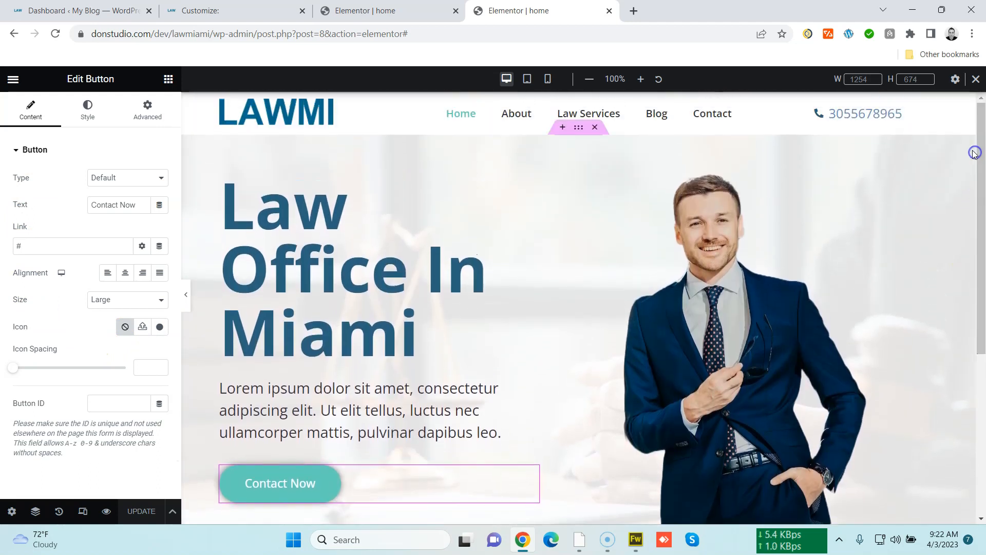
{"action": "left_click", "coordinate": [578, 127]}
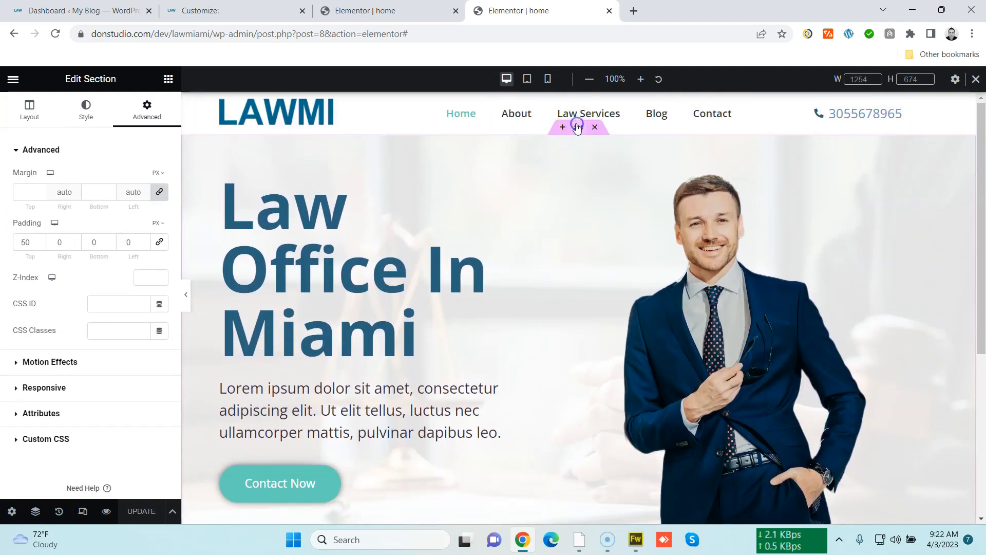
{"action": "left_click", "coordinate": [30, 109]}
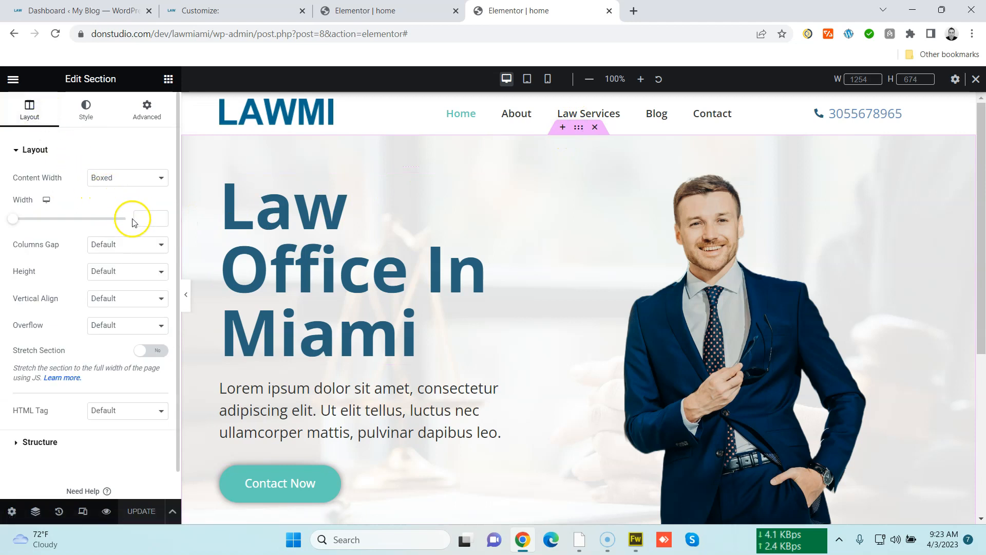
{"action": "left_click", "coordinate": [128, 244]}
{"action": "left_click", "coordinate": [131, 266]}
Try the Default column gap on the hero section and restore No Gap
{"action": "scroll", "coordinate": [296, 288], "scroll_direction": "down", "scroll_amount": 2}
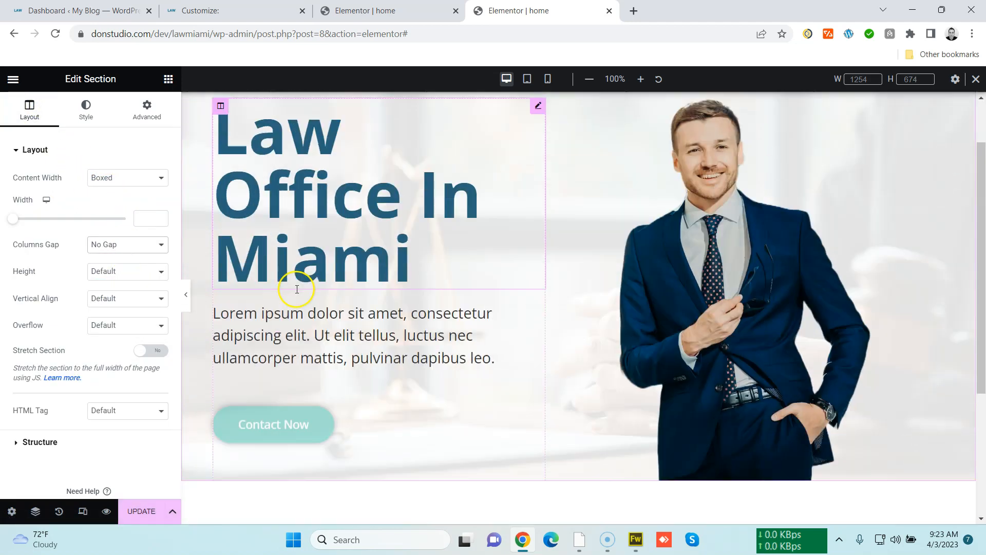
{"action": "scroll", "coordinate": [297, 288], "scroll_direction": "down", "scroll_amount": 3}
{"action": "scroll", "coordinate": [297, 293], "scroll_direction": "up", "scroll_amount": 4}
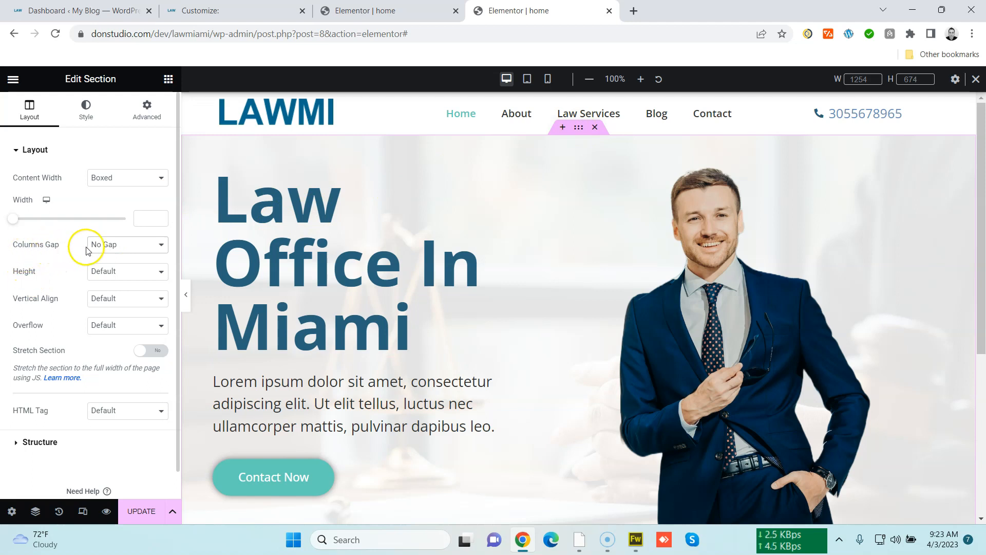
{"action": "scroll", "coordinate": [403, 286], "scroll_direction": "down", "scroll_amount": 4}
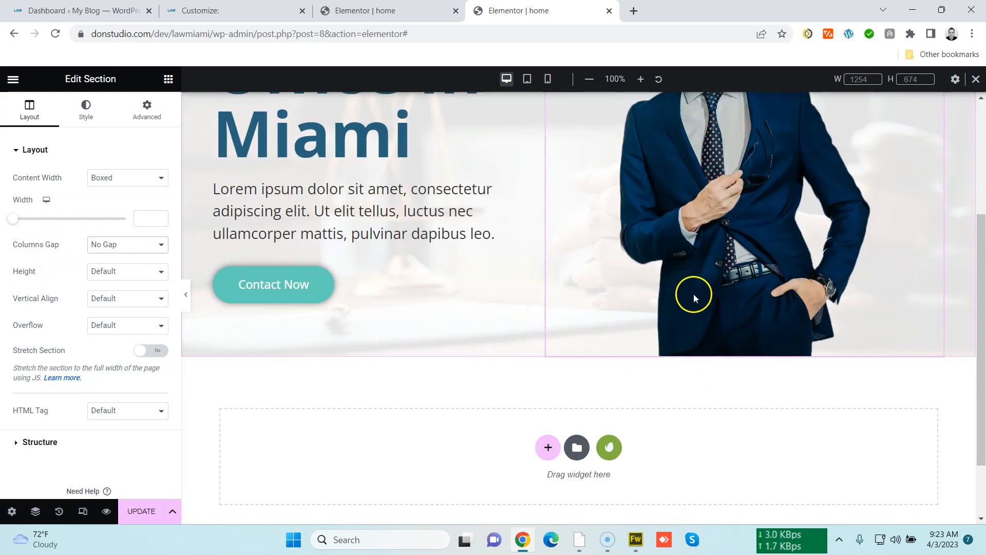
{"action": "scroll", "coordinate": [690, 338], "scroll_direction": "up", "scroll_amount": 1}
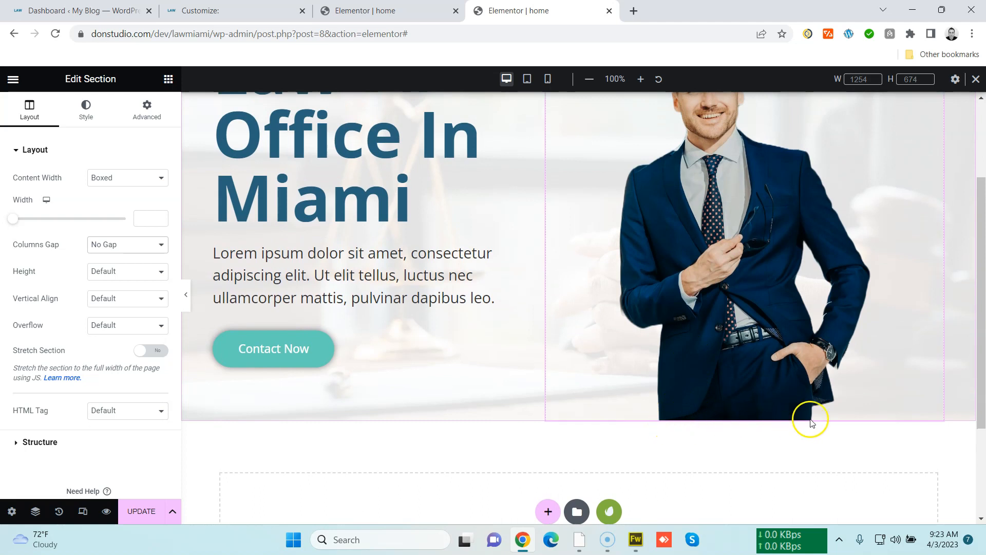
{"action": "left_click", "coordinate": [110, 245]}
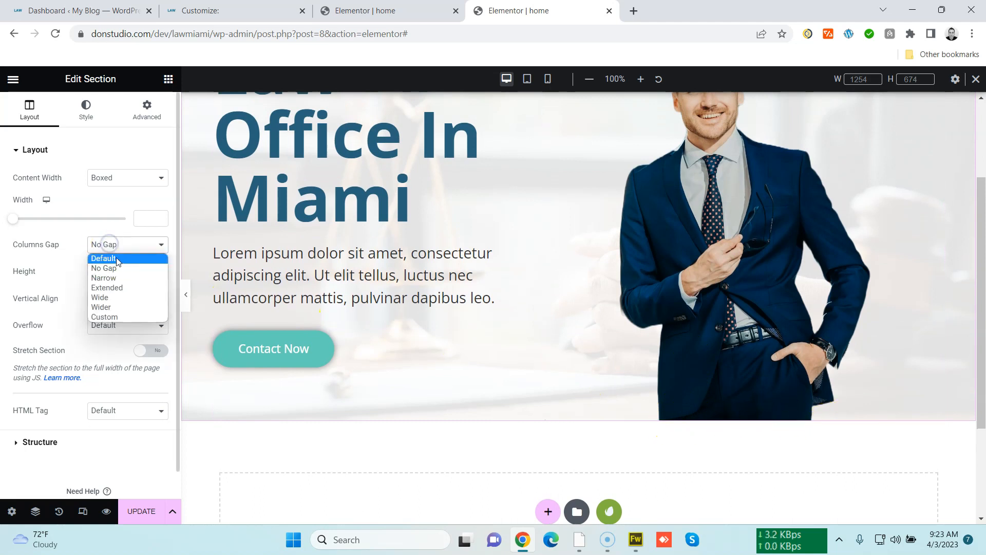
{"action": "left_click", "coordinate": [116, 258]}
{"action": "scroll", "coordinate": [648, 373], "scroll_direction": "down", "scroll_amount": 4}
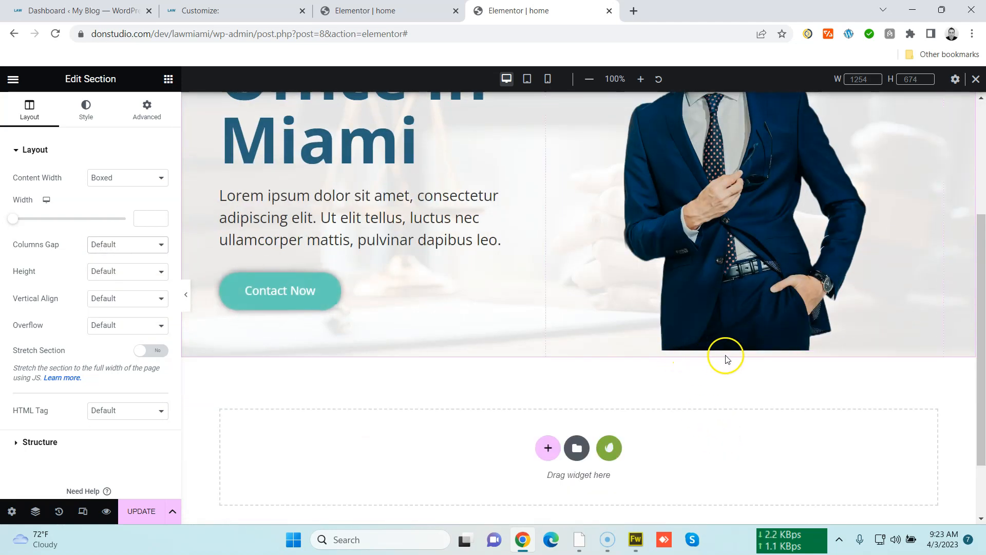
{"action": "left_click", "coordinate": [141, 243]}
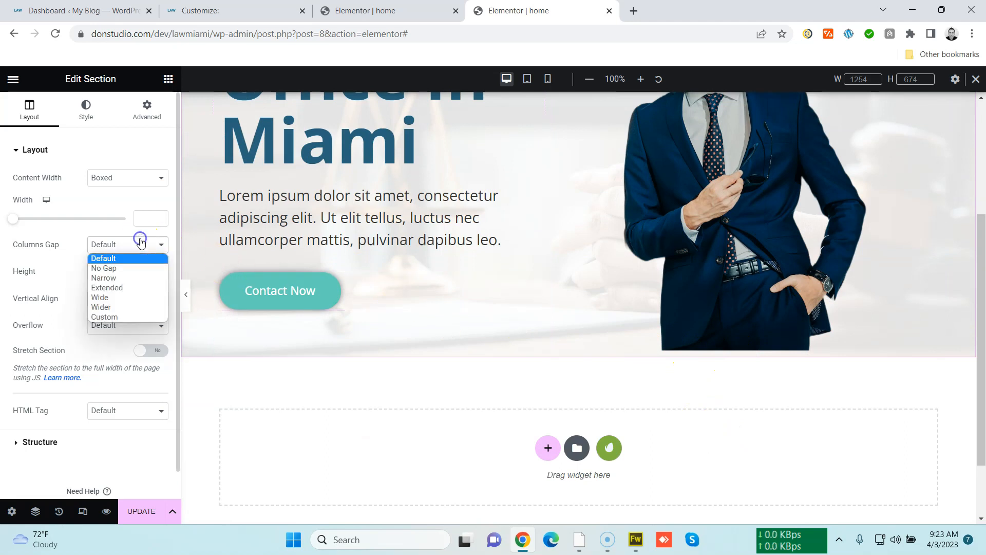
{"action": "left_click", "coordinate": [141, 266]}
Update the home page
{"action": "scroll", "coordinate": [628, 411], "scroll_direction": "down", "scroll_amount": 3}
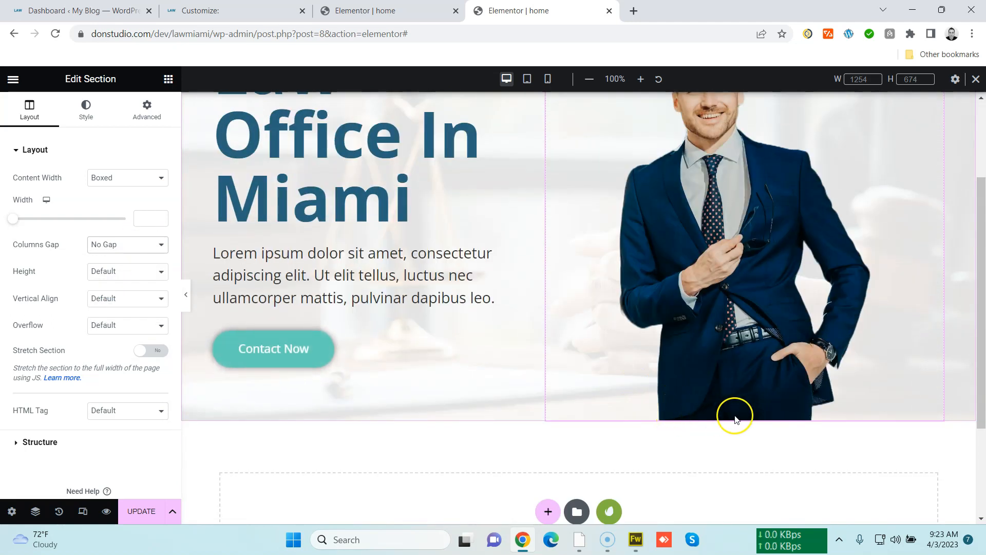
{"action": "scroll", "coordinate": [742, 426], "scroll_direction": "up", "scroll_amount": 3}
{"action": "left_click", "coordinate": [142, 512]}
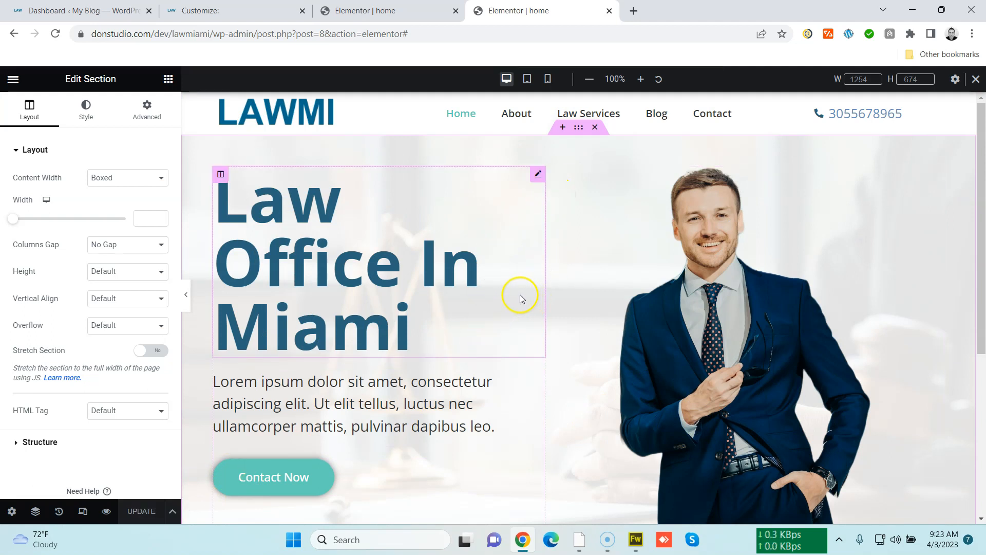
Add a Heading widget to the empty section below the hero and set its HTML tag to H2
{"action": "scroll", "coordinate": [521, 296], "scroll_direction": "down", "scroll_amount": 5}
{"action": "scroll", "coordinate": [520, 288], "scroll_direction": "up", "scroll_amount": 5}
{"action": "scroll", "coordinate": [520, 283], "scroll_direction": "down", "scroll_amount": 5}
{"action": "scroll", "coordinate": [520, 284], "scroll_direction": "up", "scroll_amount": 2}
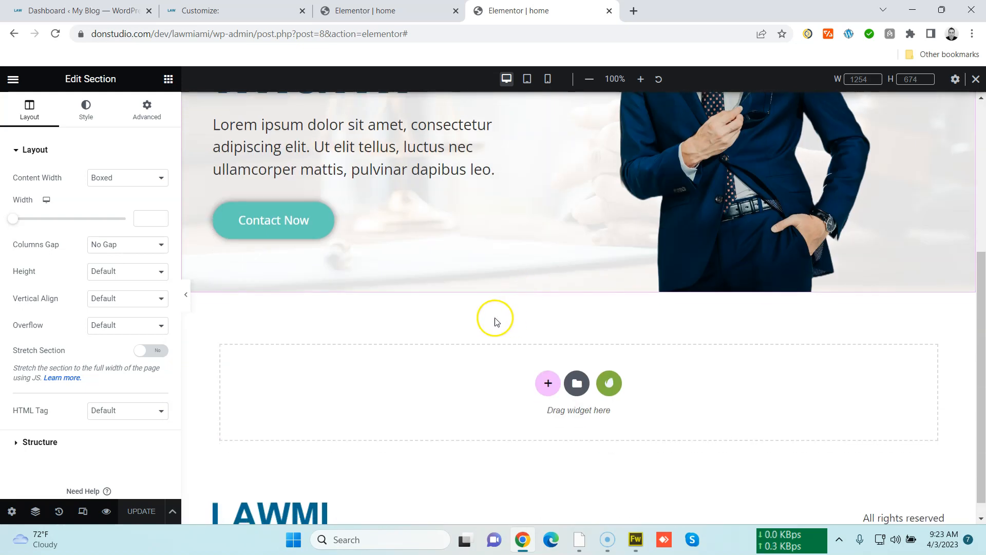
{"action": "left_click", "coordinate": [169, 80]}
{"action": "left_click_drag", "start_coordinate": [132, 231], "coordinate": [494, 397]}
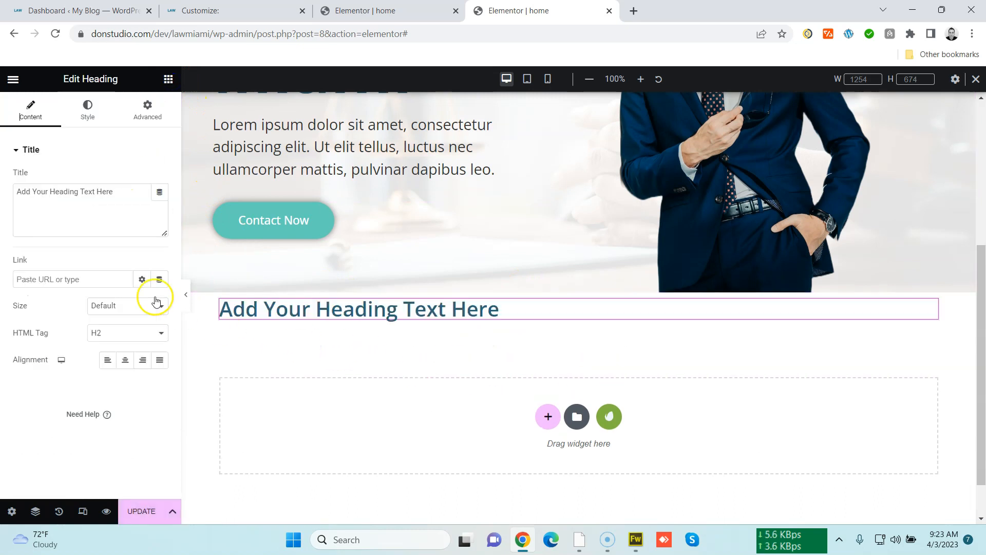
{"action": "left_click", "coordinate": [127, 334]}
{"action": "left_click", "coordinate": [115, 355]}
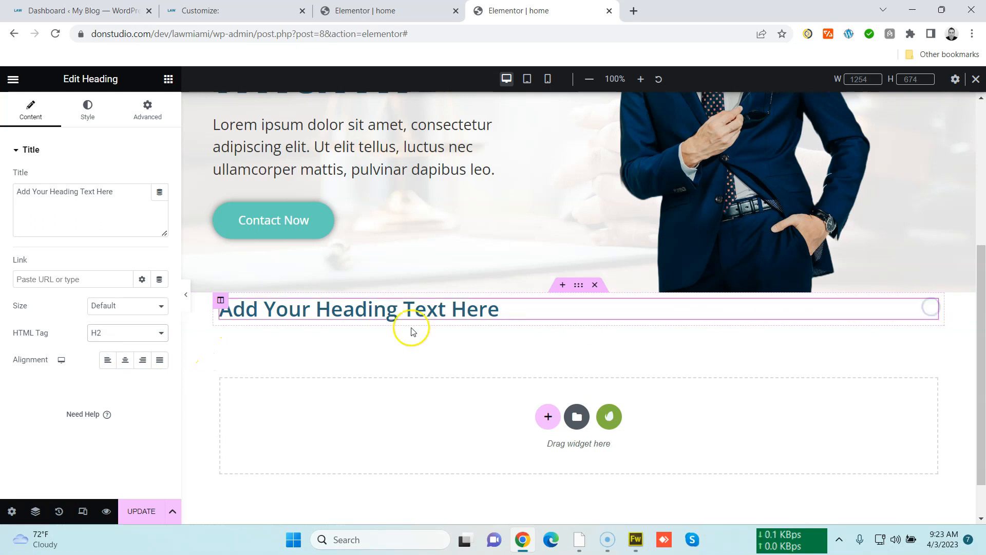
Center-align the heading and change its text to Our Services
{"action": "left_click", "coordinate": [125, 360]}
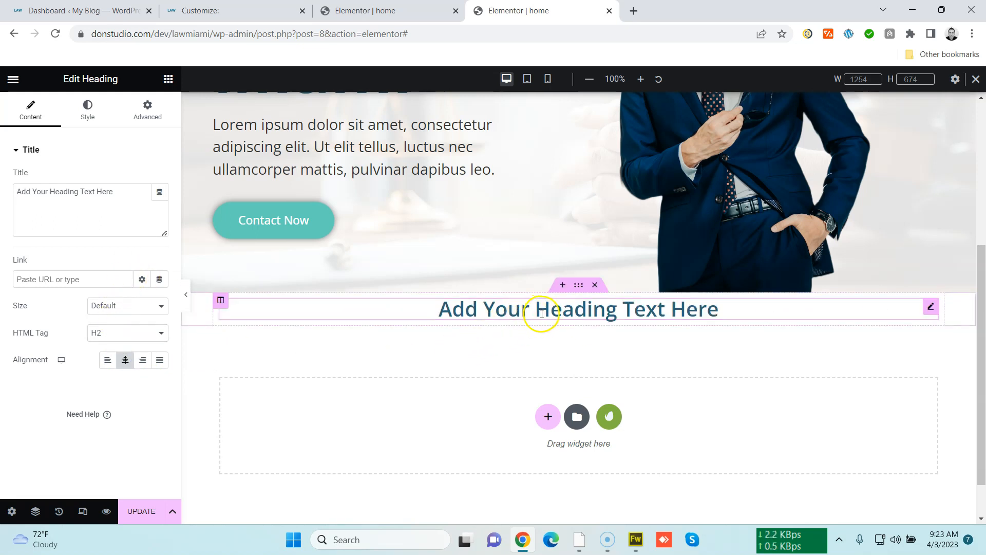
{"action": "left_click", "coordinate": [580, 286]}
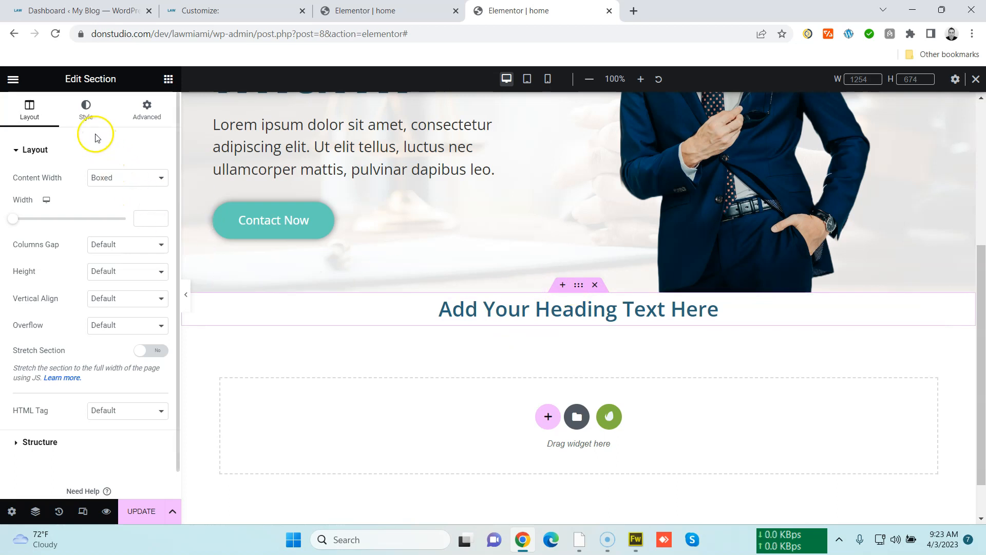
{"action": "left_click", "coordinate": [518, 310]}
{"action": "triple_click", "coordinate": [119, 191]}
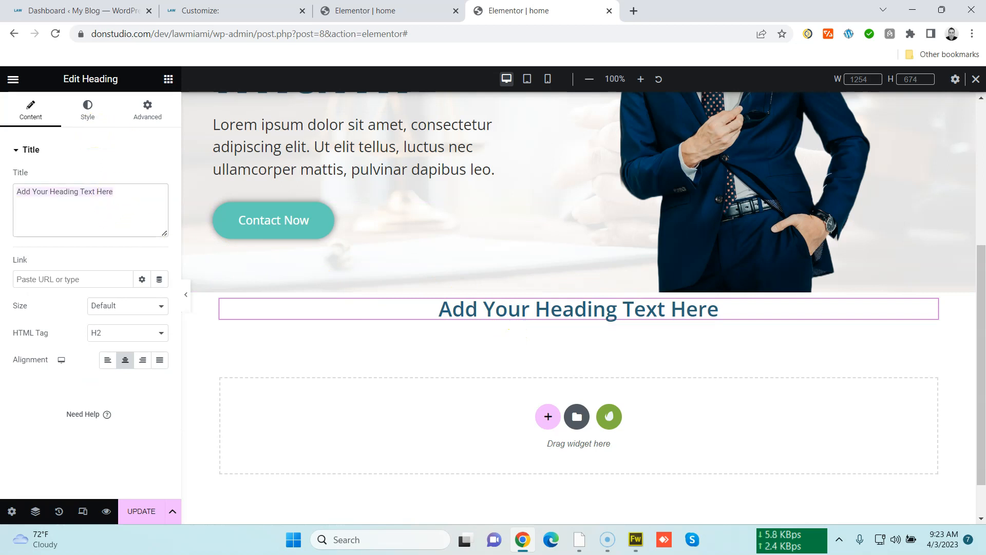
{"action": "type", "text": "Our Sert"}
{"action": "key", "text": "BackSpace"}
{"action": "type", "text": "vices"}
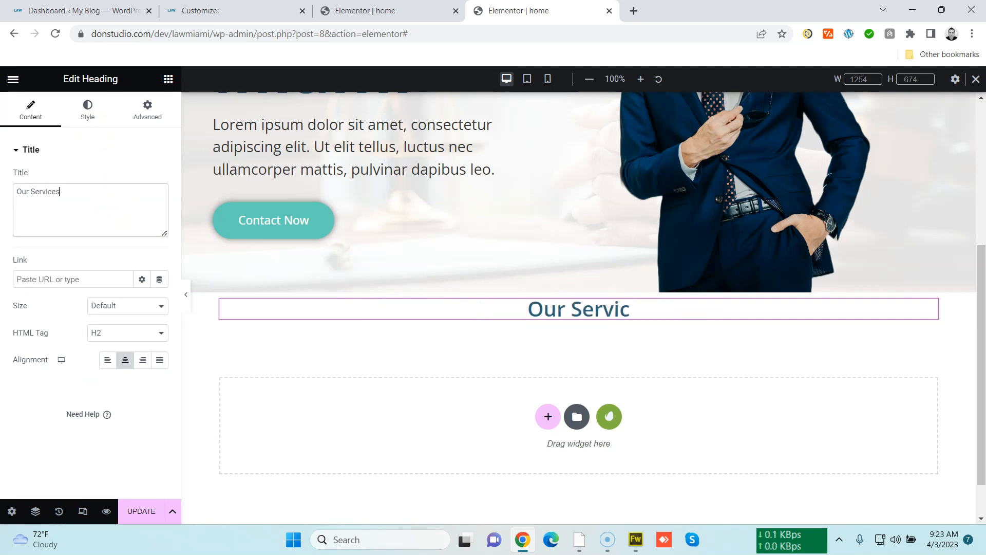
Set the heading section's top padding to 50 px and update the page
{"action": "left_click", "coordinate": [579, 285]}
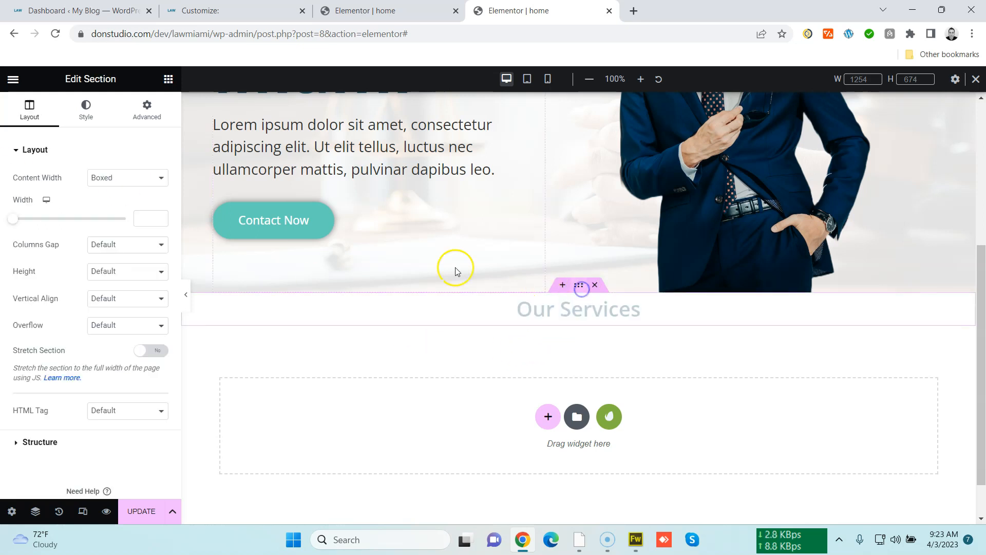
{"action": "left_click", "coordinate": [147, 109]}
{"action": "left_click", "coordinate": [161, 245]}
{"action": "left_click", "coordinate": [45, 246]}
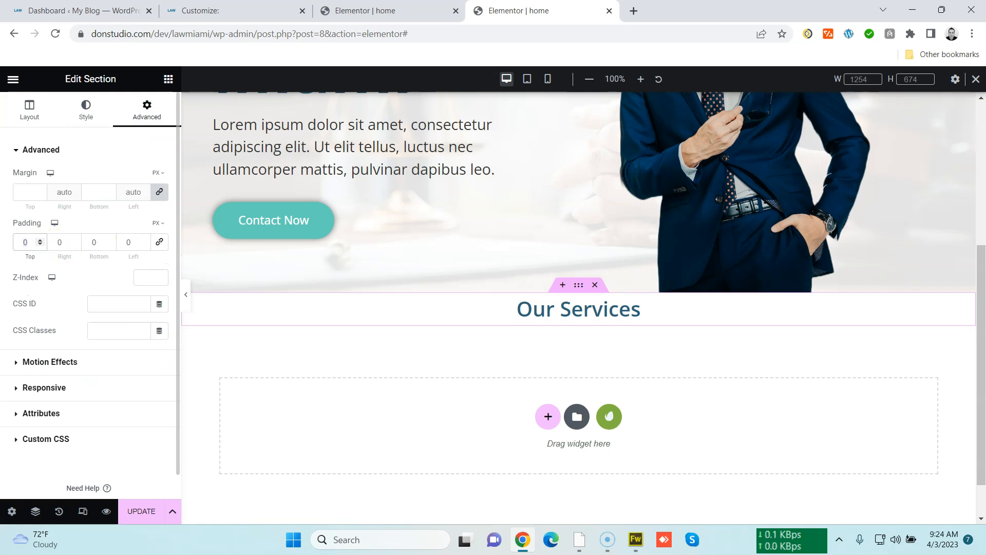
{"action": "type", "text": "50"}
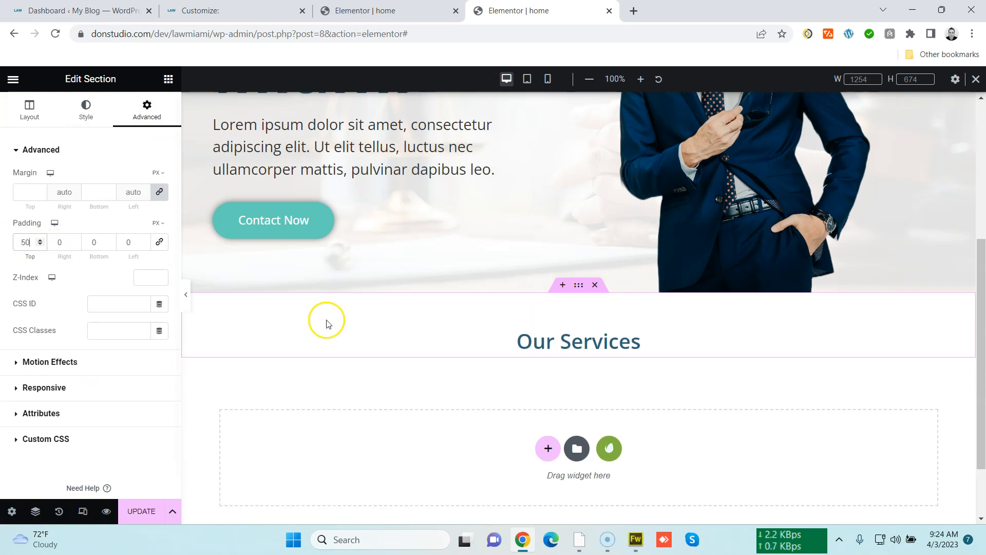
{"action": "left_click", "coordinate": [140, 511]}
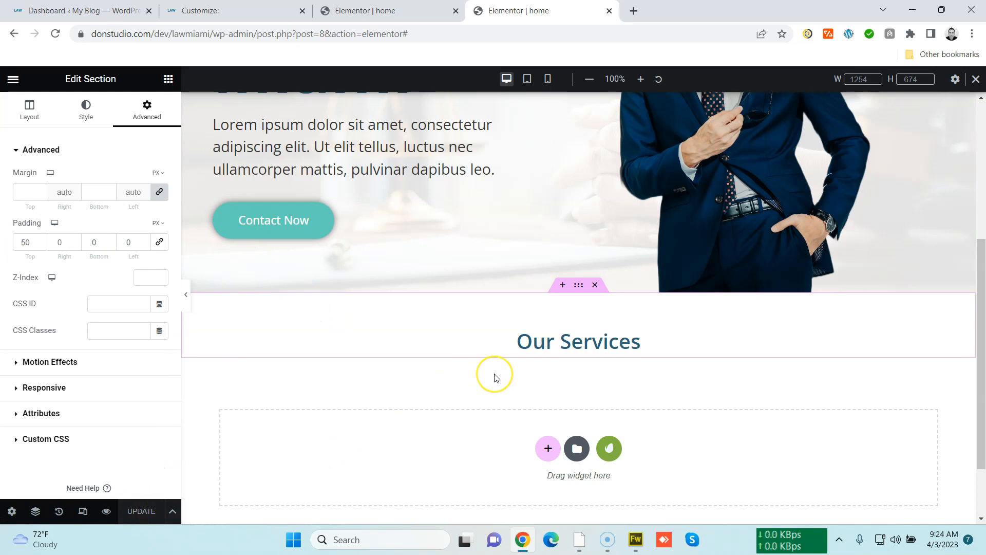
{"action": "left_click", "coordinate": [168, 78]}
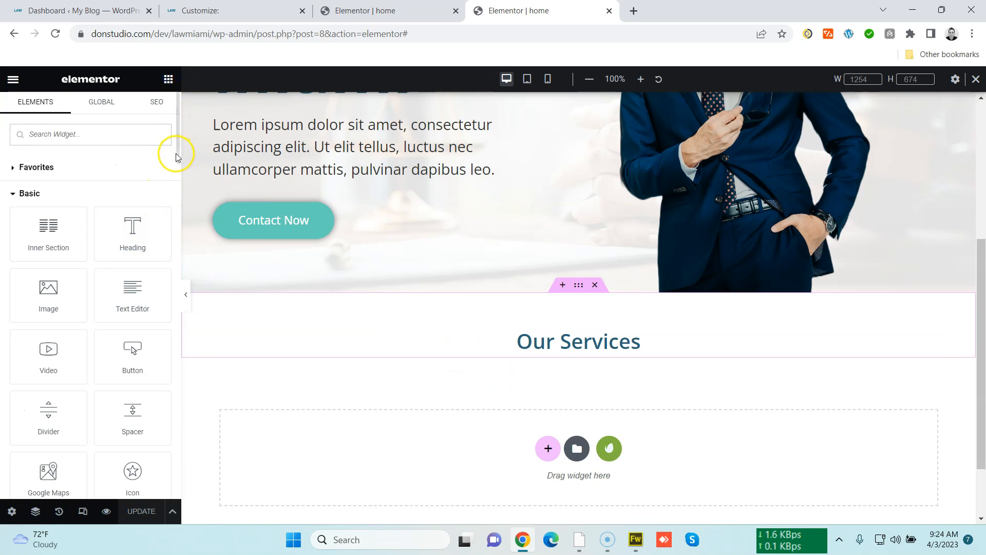
{"action": "left_click_drag", "start_coordinate": [177, 154], "coordinate": [171, 308]}
{"action": "scroll", "coordinate": [171, 309], "scroll_direction": "down", "scroll_amount": 5}
{"action": "left_click_drag", "start_coordinate": [168, 358], "coordinate": [166, 139]}
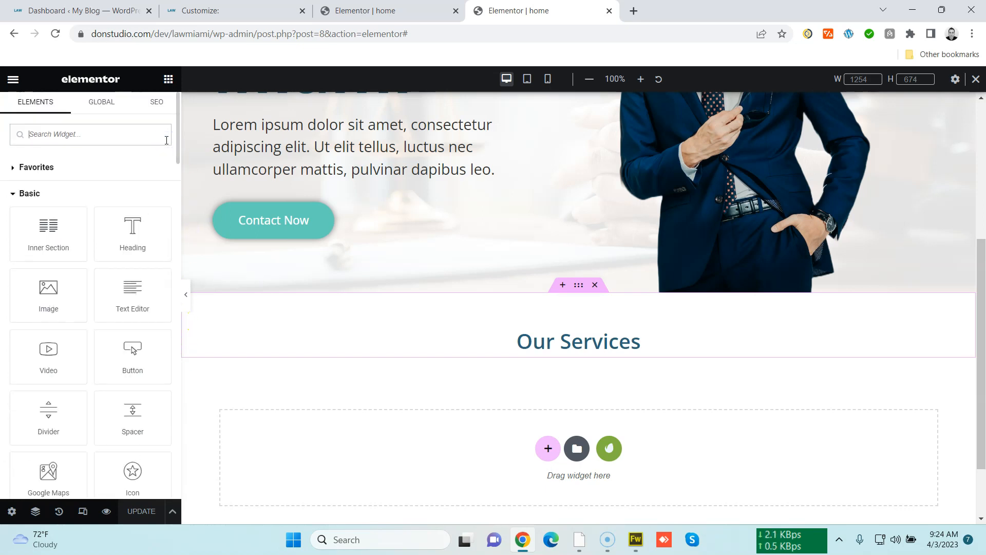
Open Iconfinder in a new browser tab and sign in to the account
{"action": "key", "text": "ctrl+t"}
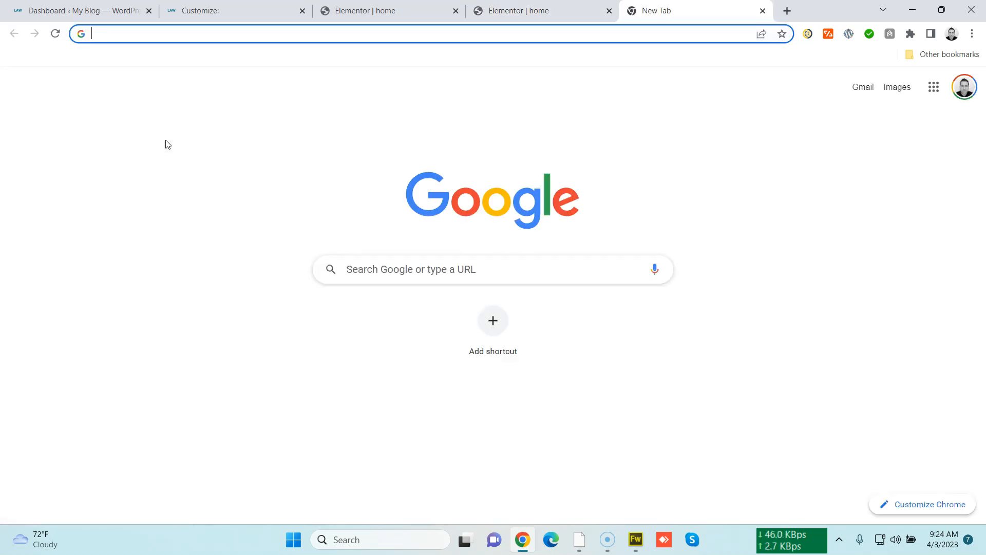
{"action": "type", "text": "icon"}
{"action": "key", "text": "Return"}
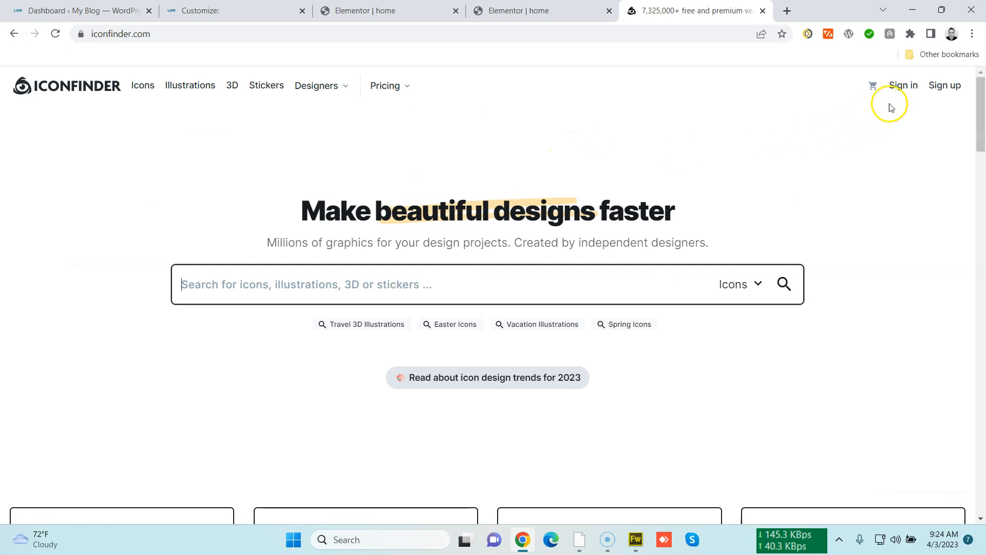
{"action": "left_click", "coordinate": [904, 88]}
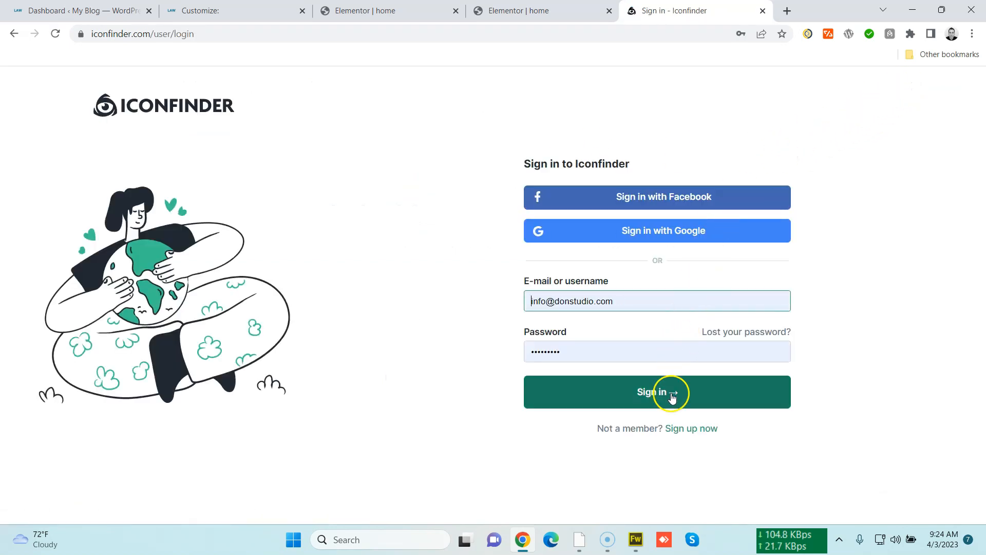
{"action": "left_click", "coordinate": [672, 395]}
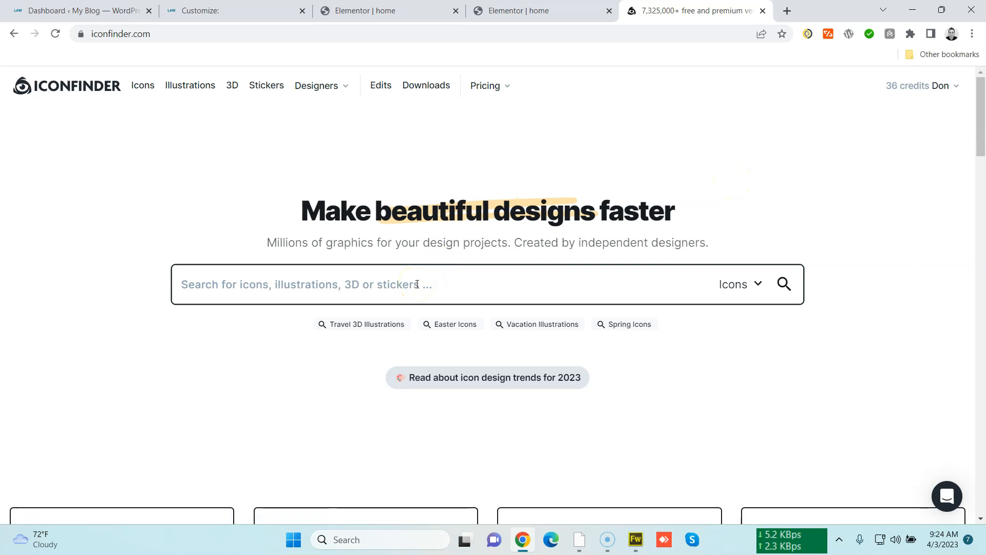
Search Iconfinder for law icons and filter the results to Free
{"action": "type", "text": "law"}
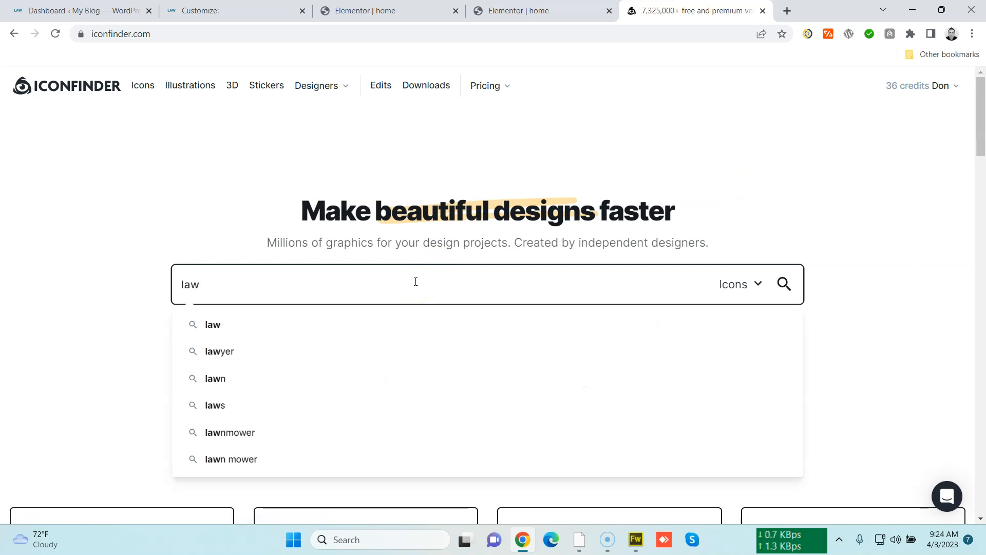
{"action": "key", "text": "Return"}
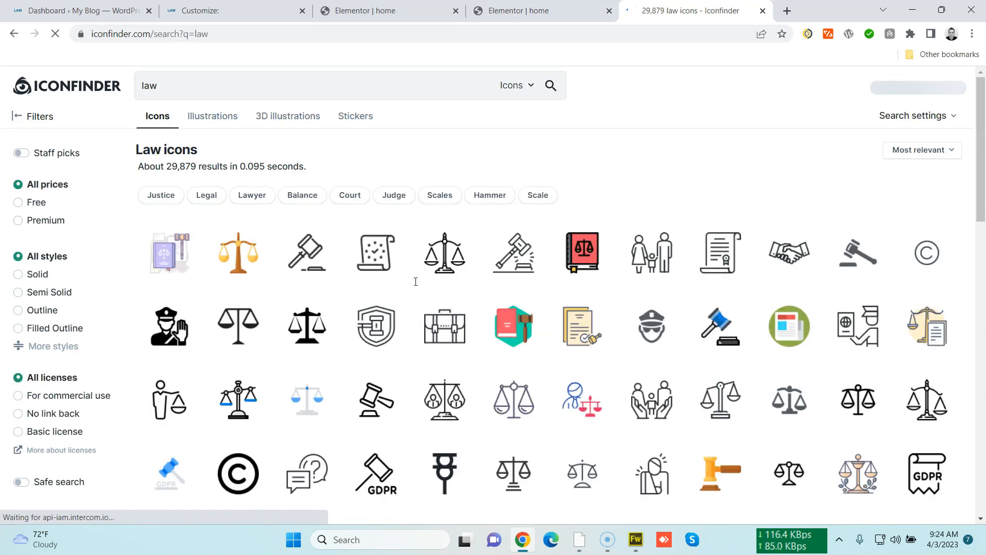
{"action": "left_click", "coordinate": [17, 201]}
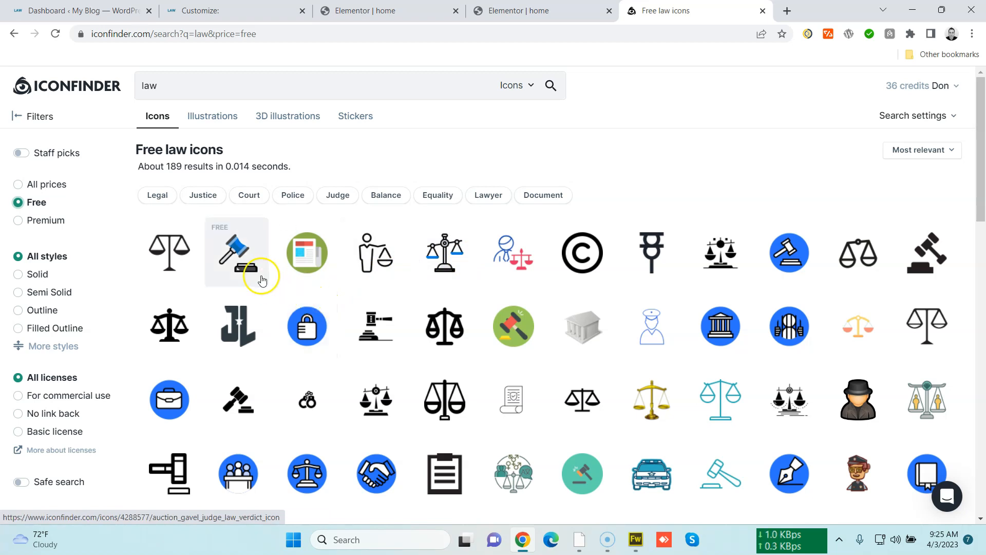
Open the free gavel icon and examine its download options and related icons
{"action": "left_click", "coordinate": [390, 342]}
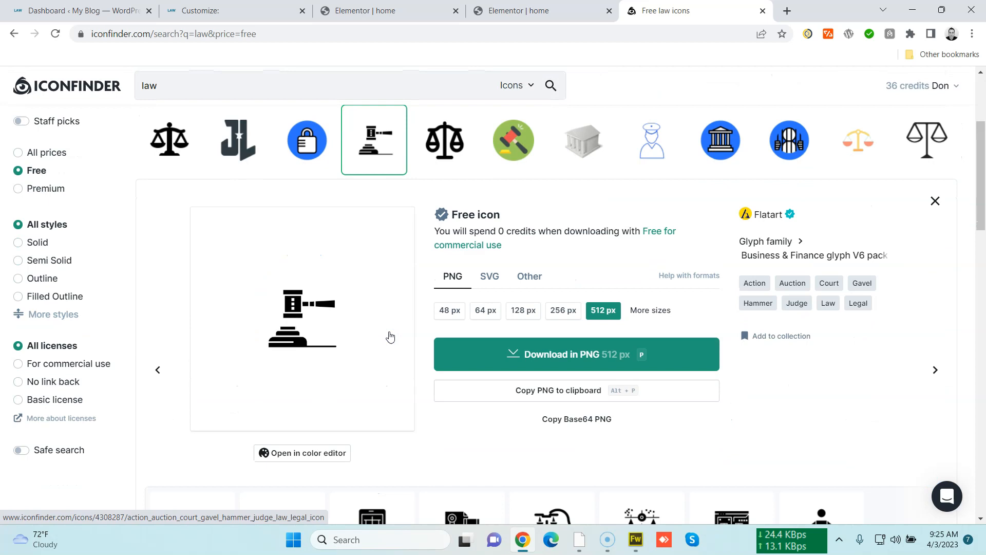
{"action": "scroll", "coordinate": [390, 336], "scroll_direction": "down", "scroll_amount": 3}
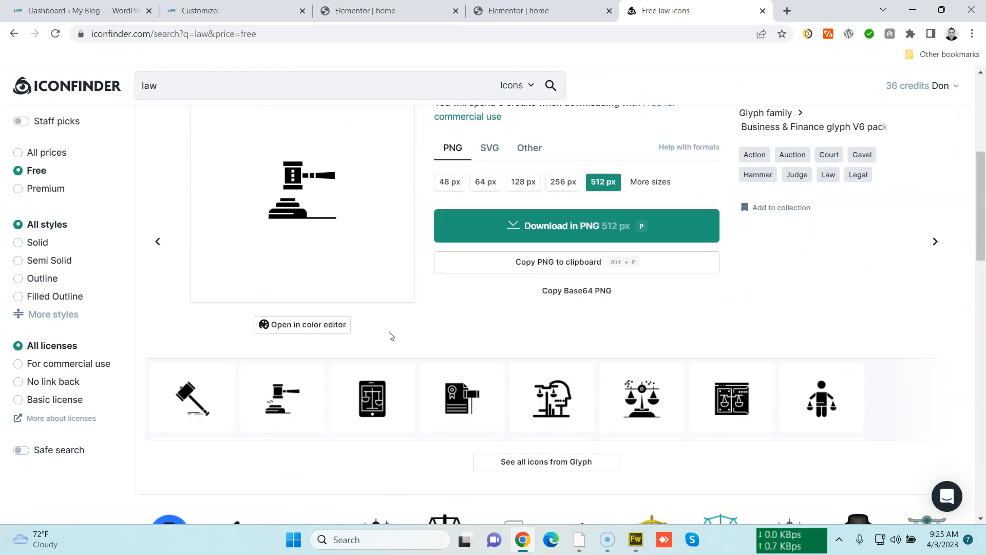
{"action": "scroll", "coordinate": [397, 358], "scroll_direction": "up", "scroll_amount": 5}
{"action": "scroll", "coordinate": [397, 358], "scroll_direction": "down", "scroll_amount": 3}
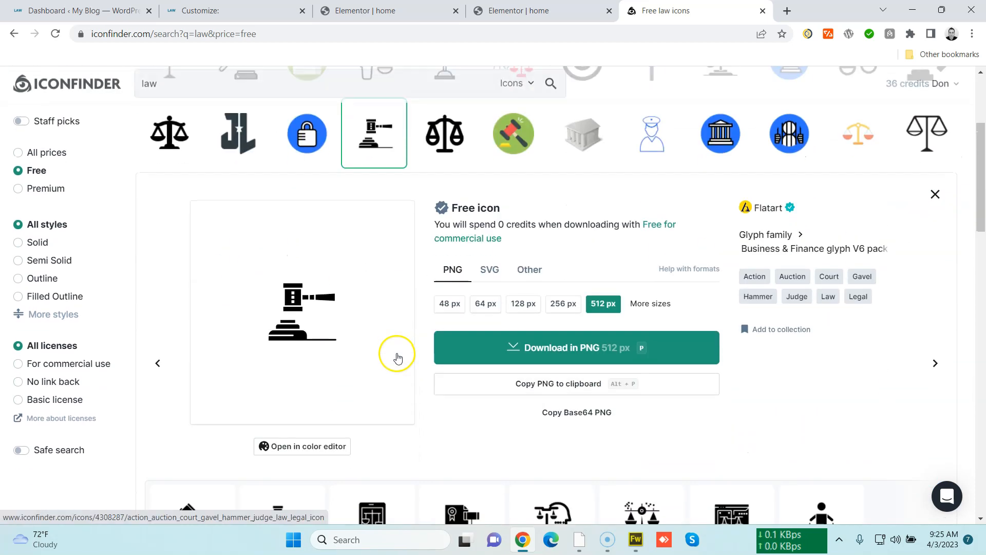
{"action": "scroll", "coordinate": [397, 358], "scroll_direction": "down", "scroll_amount": 1}
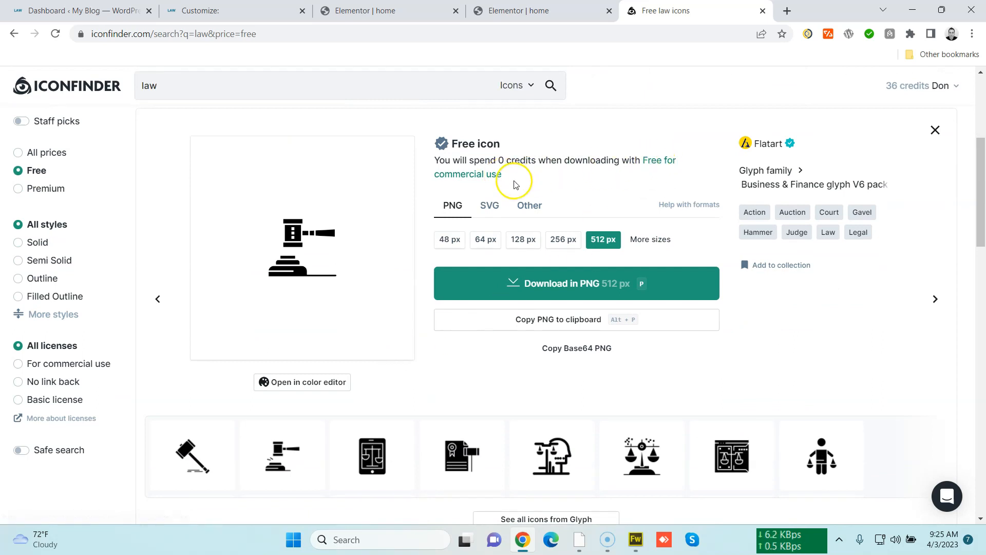
{"action": "scroll", "coordinate": [457, 344], "scroll_direction": "down", "scroll_amount": 1}
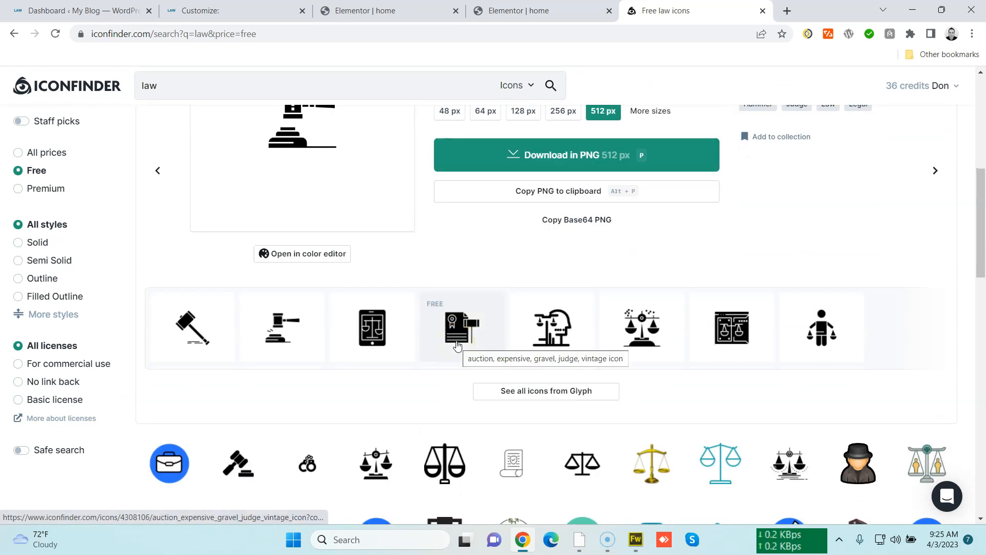
{"action": "scroll", "coordinate": [457, 346], "scroll_direction": "up", "scroll_amount": 1}
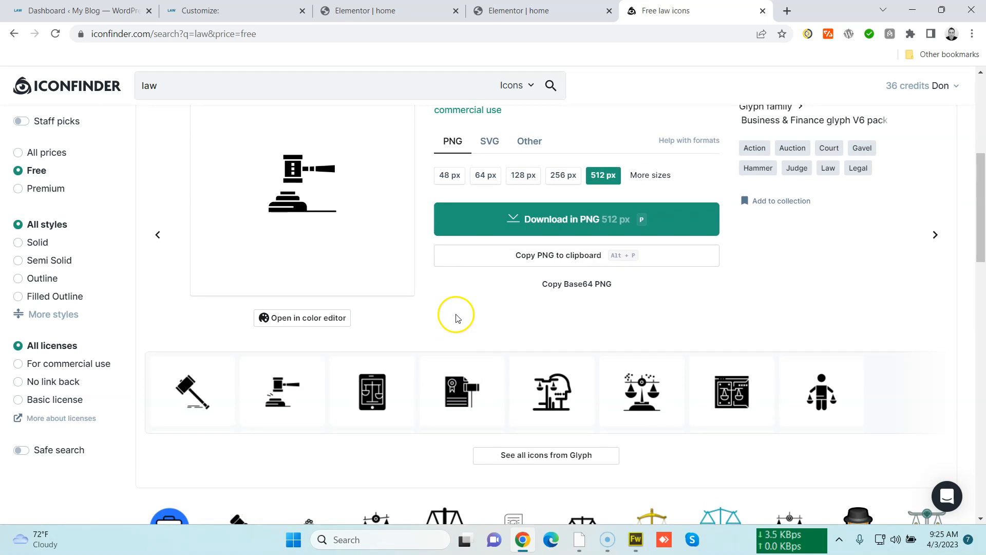
{"action": "scroll", "coordinate": [456, 318], "scroll_direction": "down", "scroll_amount": 2}
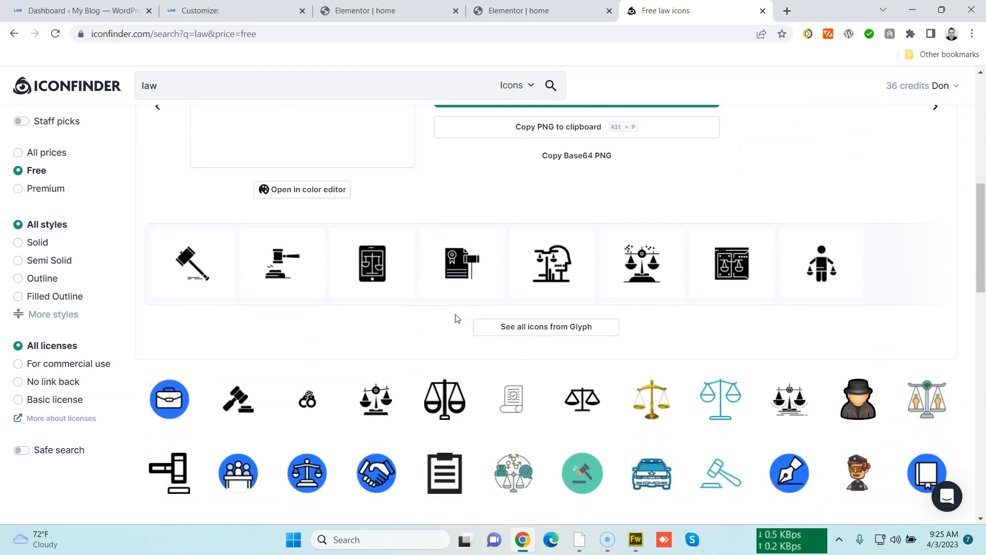
{"action": "scroll", "coordinate": [457, 318], "scroll_direction": "down", "scroll_amount": 2}
{"action": "scroll", "coordinate": [452, 282], "scroll_direction": "up", "scroll_amount": 1}
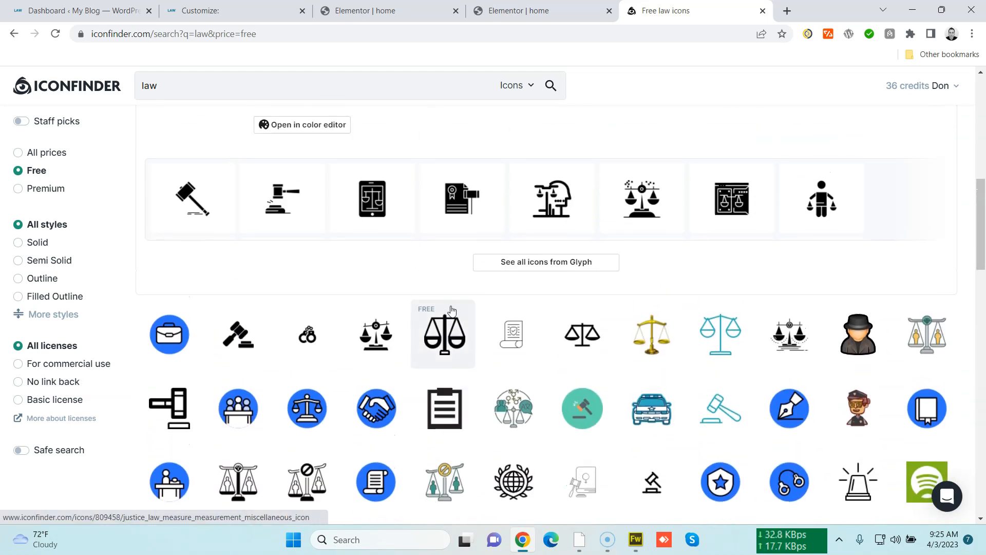
Browse the full Glyph icon family by Flatart
{"action": "left_click", "coordinate": [519, 264]}
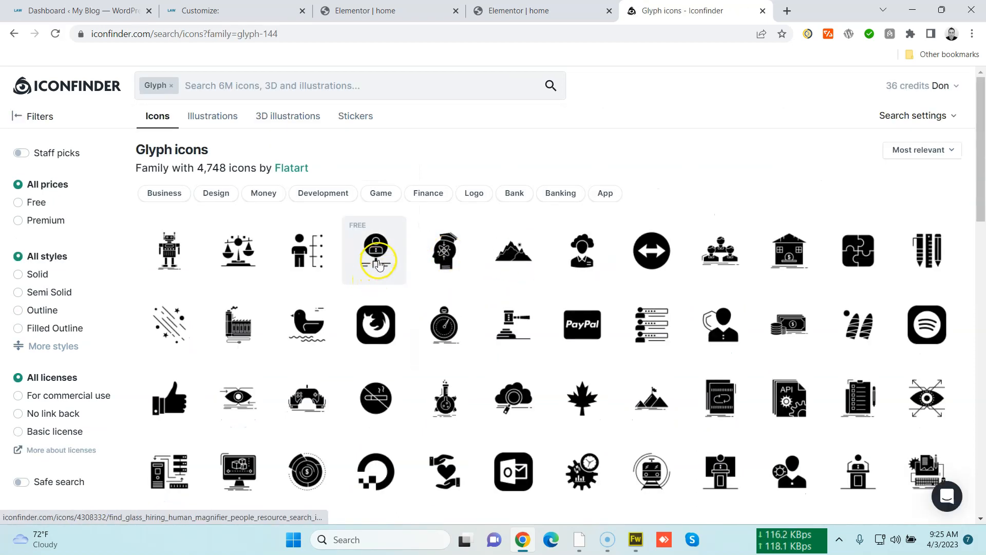
{"action": "scroll", "coordinate": [377, 261], "scroll_direction": "down", "scroll_amount": 1}
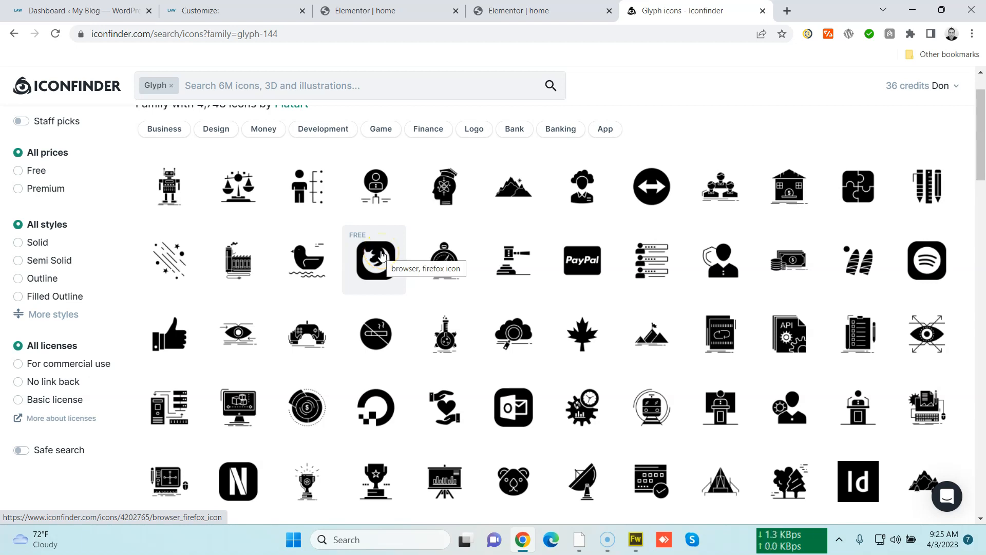
{"action": "scroll", "coordinate": [383, 256], "scroll_direction": "up", "scroll_amount": 1}
{"action": "scroll", "coordinate": [382, 256], "scroll_direction": "down", "scroll_amount": 2}
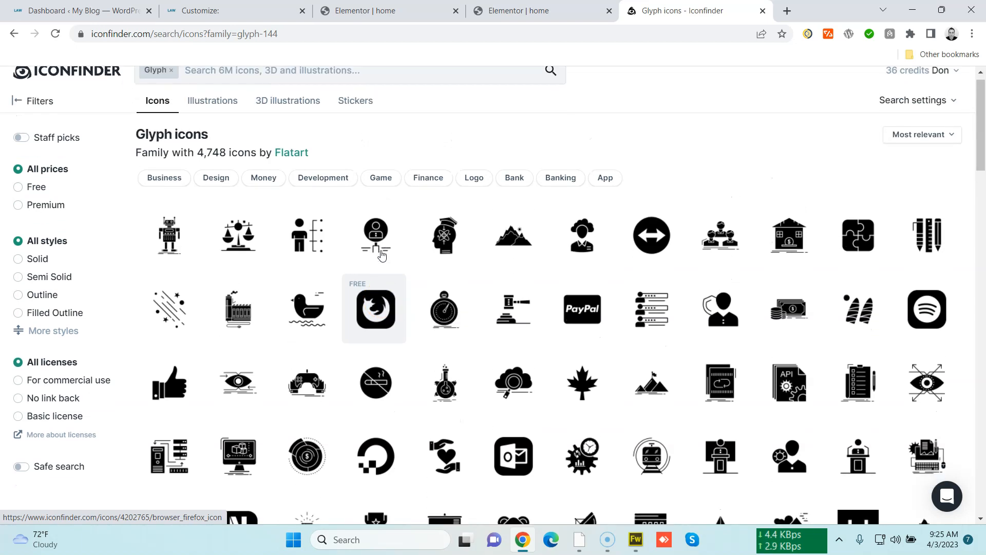
{"action": "scroll", "coordinate": [382, 254], "scroll_direction": "up", "scroll_amount": 1}
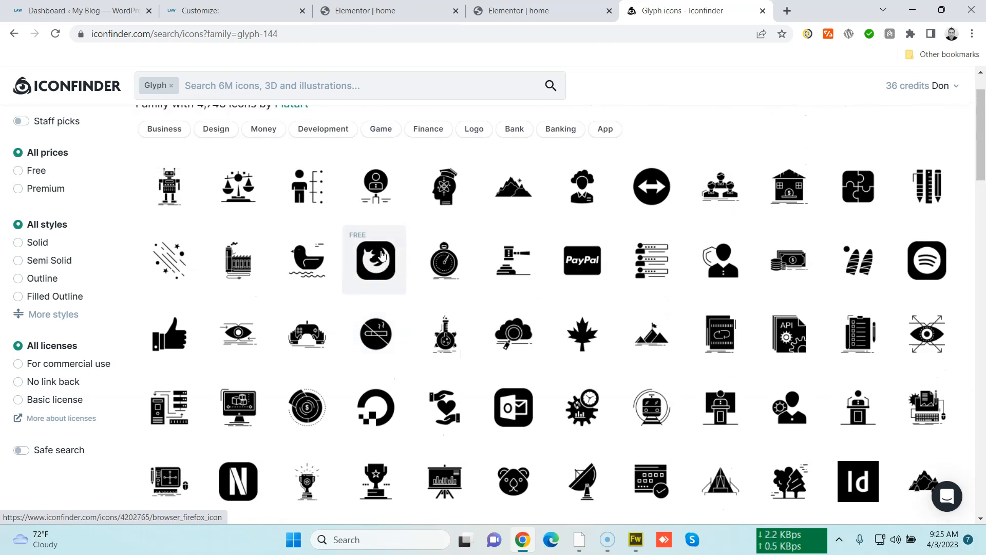
{"action": "scroll", "coordinate": [382, 255], "scroll_direction": "down", "scroll_amount": 3}
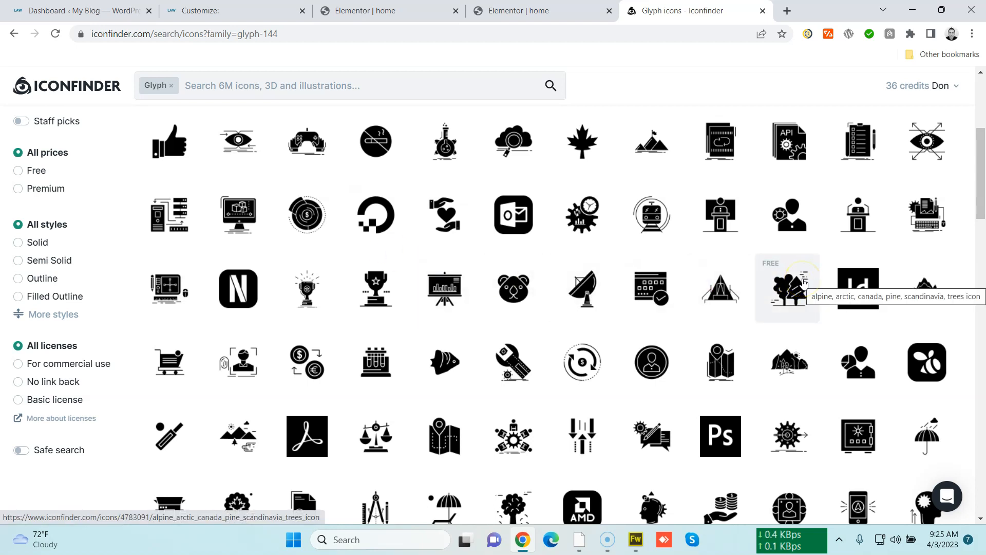
{"action": "scroll", "coordinate": [459, 275], "scroll_direction": "down", "scroll_amount": 3}
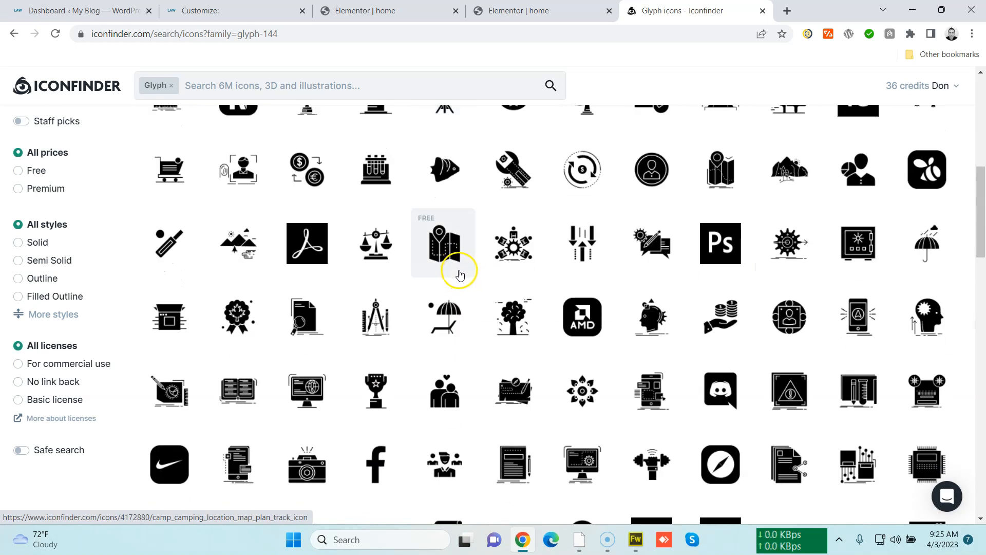
{"action": "scroll", "coordinate": [460, 273], "scroll_direction": "up", "scroll_amount": 7}
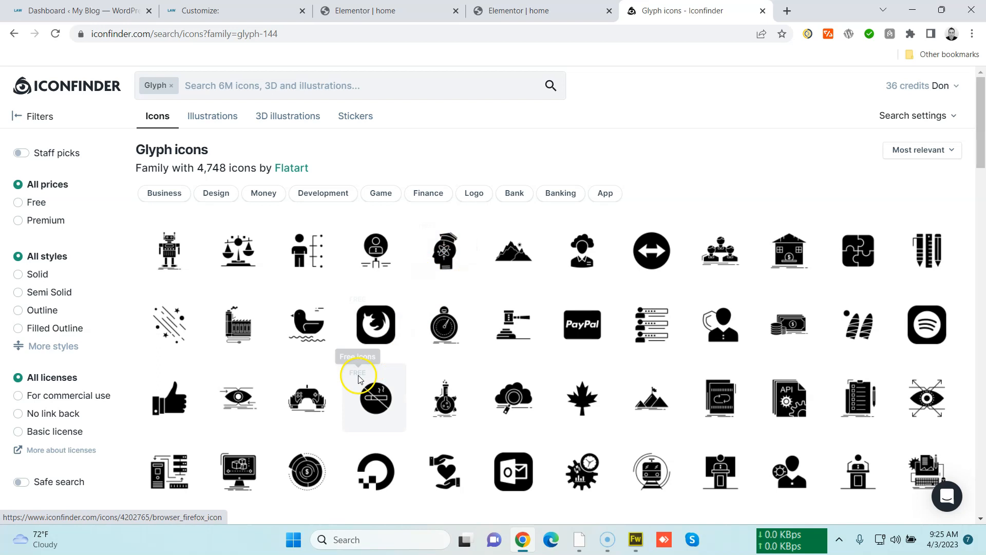
Open the robot, balance scale and hill landscape glyph icons in new tabs
{"action": "right_click", "coordinate": [180, 250]}
{"action": "left_click", "coordinate": [216, 257]}
{"action": "right_click", "coordinate": [218, 263]}
{"action": "left_click", "coordinate": [252, 269]}
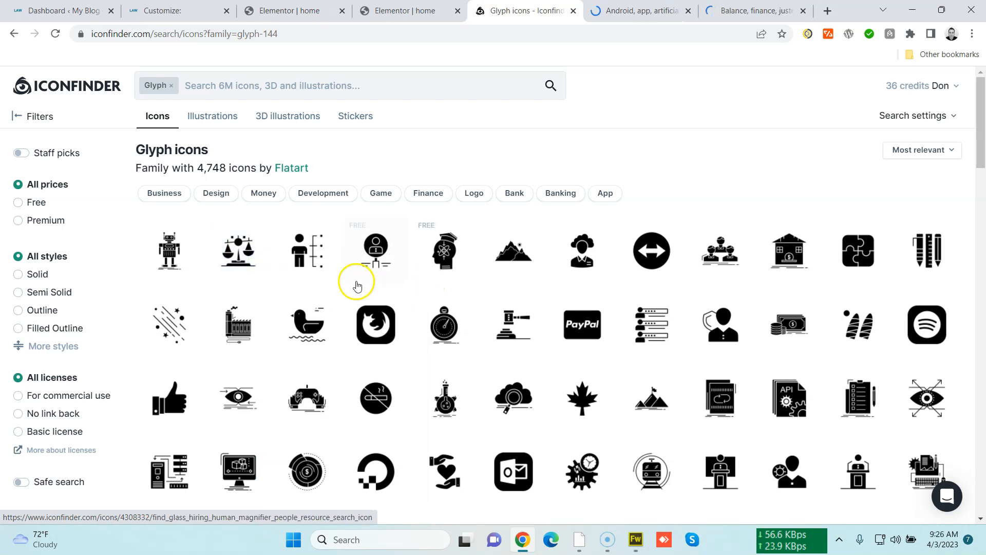
{"action": "right_click", "coordinate": [506, 254]}
{"action": "left_click", "coordinate": [540, 263]}
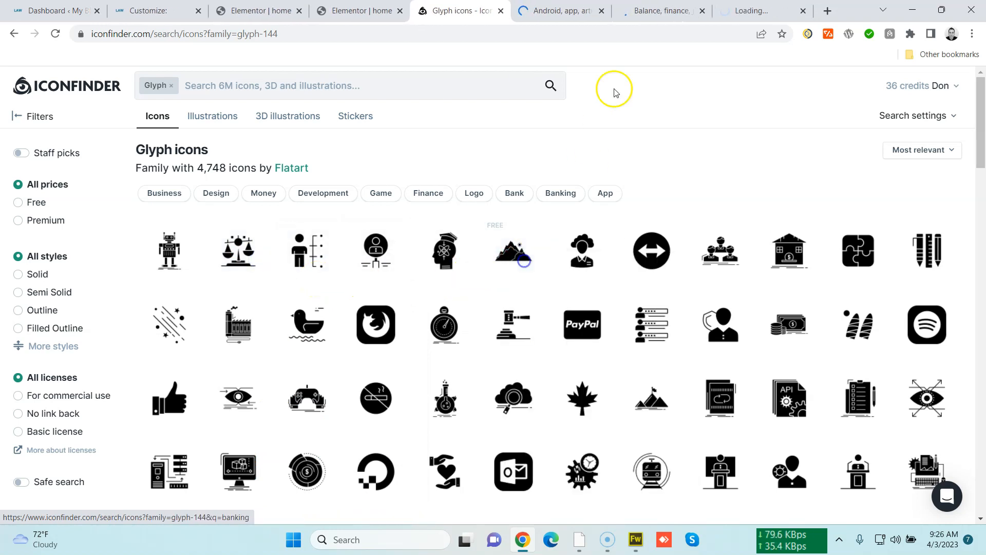
Switch to the robot icon's tab and review its details
{"action": "left_click", "coordinate": [588, 11]}
{"action": "scroll", "coordinate": [484, 308], "scroll_direction": "down", "scroll_amount": 3}
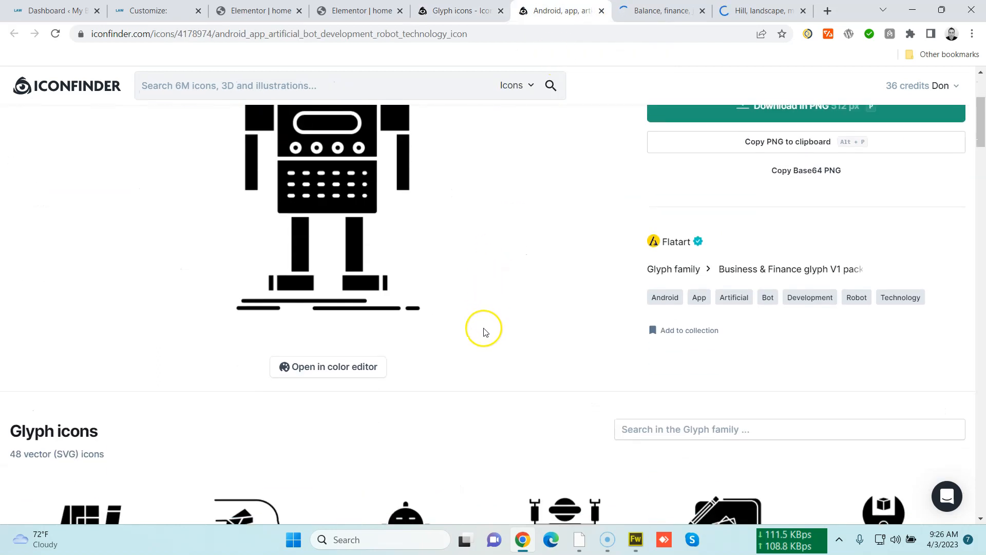
Download the robot icon in SVG format
{"action": "scroll", "coordinate": [493, 304], "scroll_direction": "down", "scroll_amount": 3}
{"action": "scroll", "coordinate": [495, 298], "scroll_direction": "up", "scroll_amount": 7}
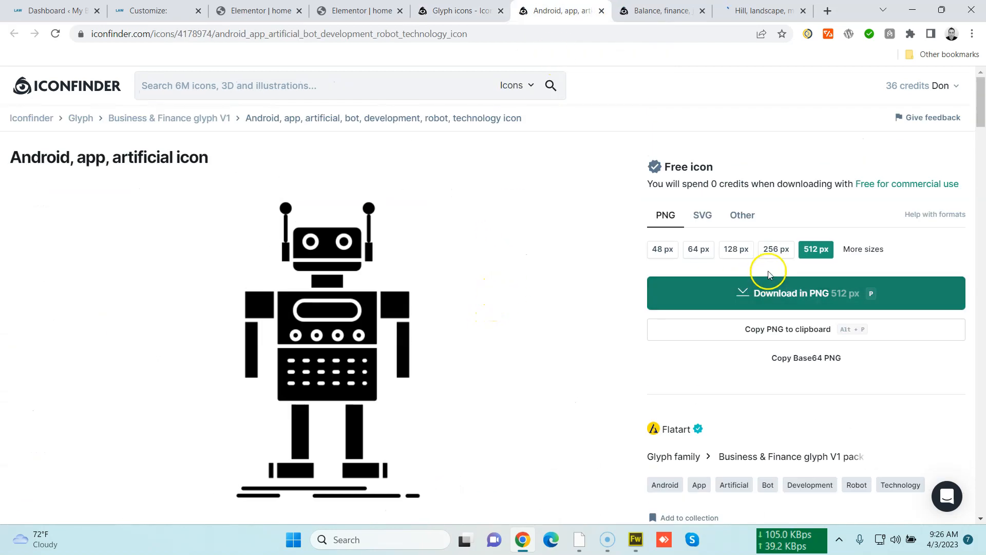
{"action": "left_click", "coordinate": [769, 256]}
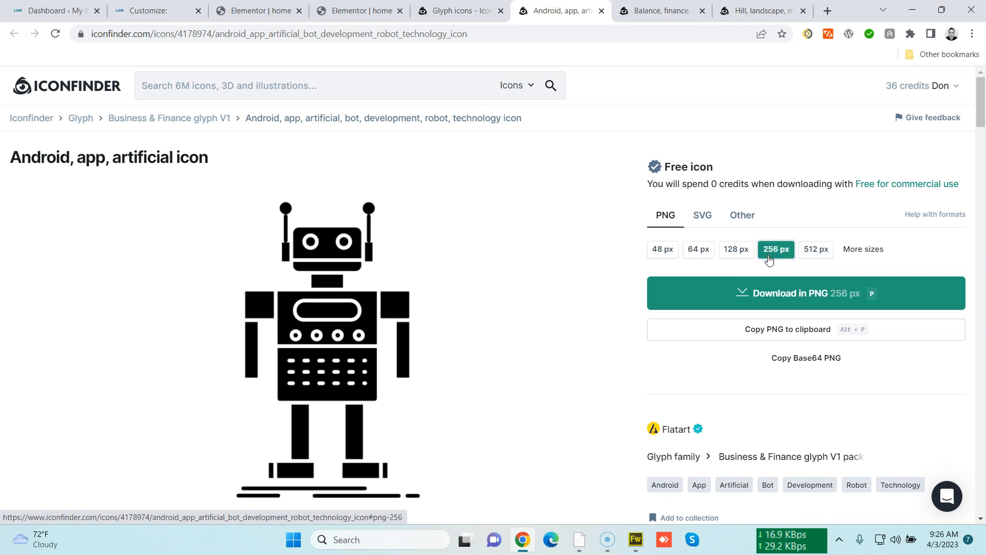
{"action": "left_click", "coordinate": [710, 220]}
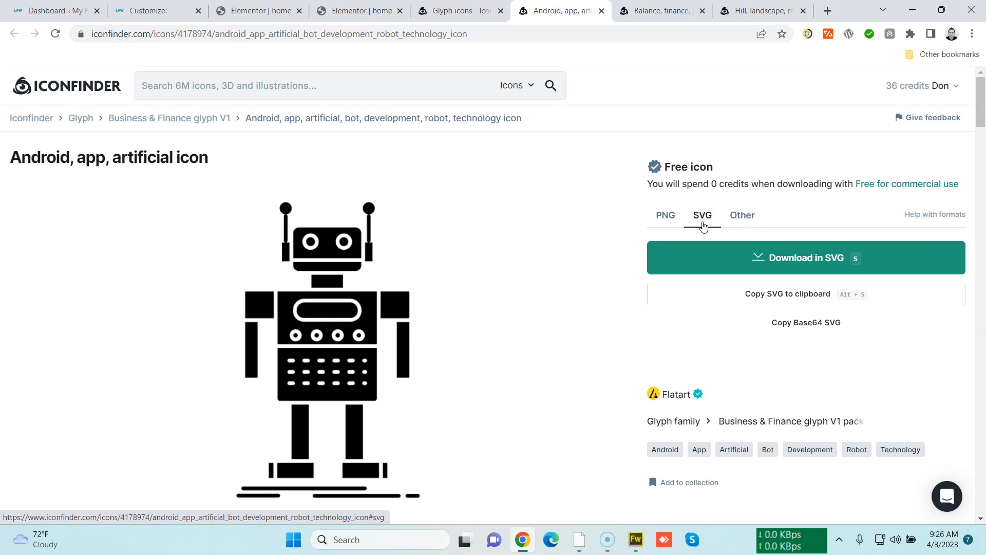
{"action": "left_click", "coordinate": [757, 258]}
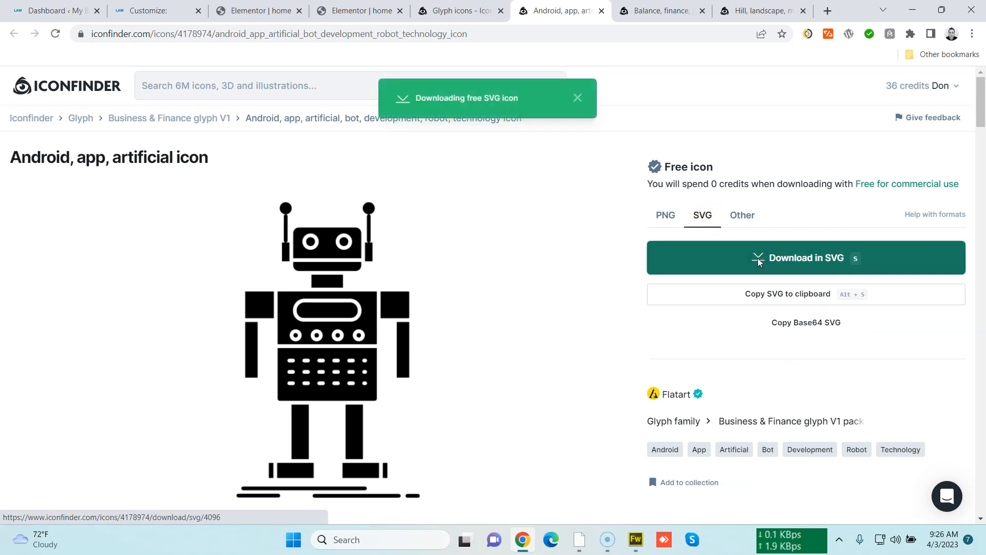
{"action": "key", "text": "Return"}
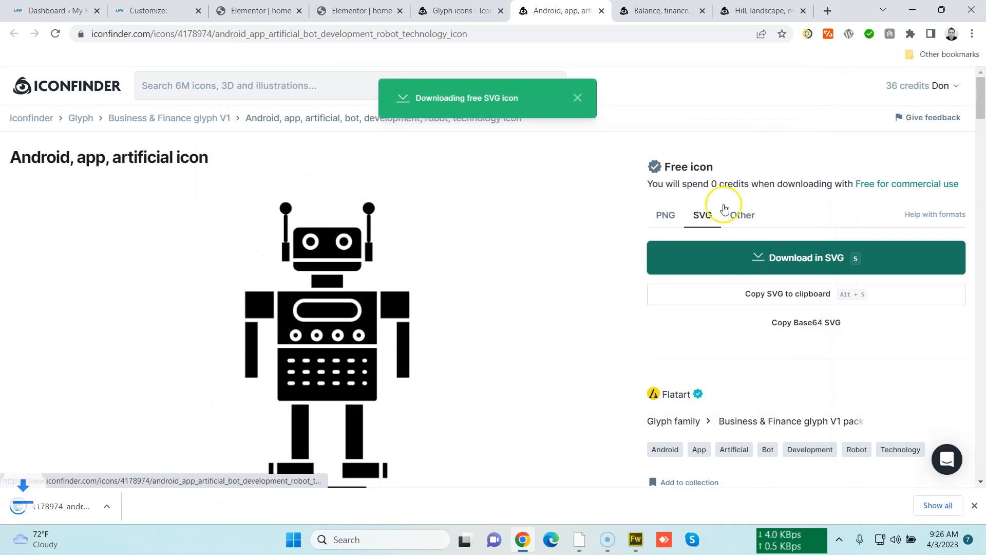
Download the balance scale icon in SVG format
{"action": "left_click", "coordinate": [661, 17]}
{"action": "left_click", "coordinate": [703, 215]}
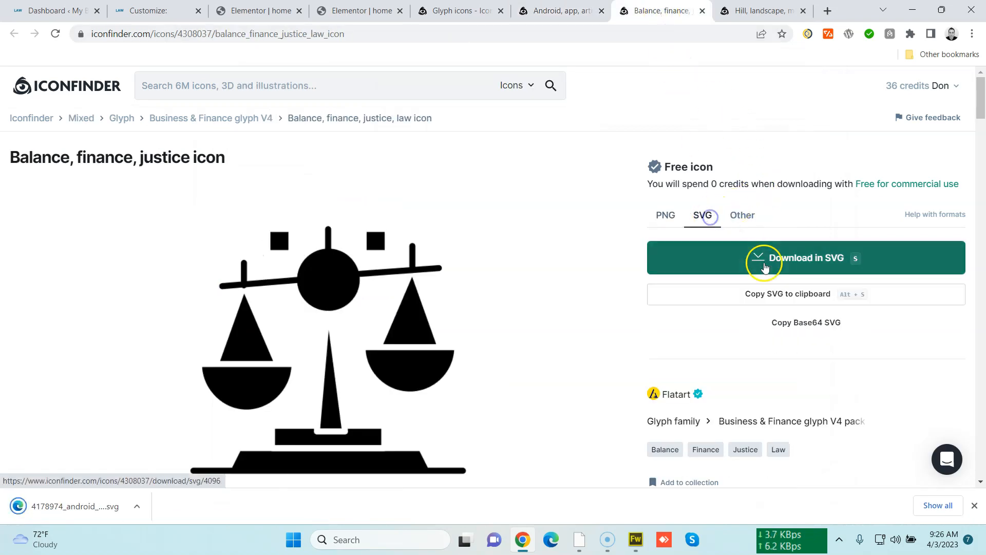
{"action": "left_click", "coordinate": [764, 258]}
{"action": "key", "text": "Return"}
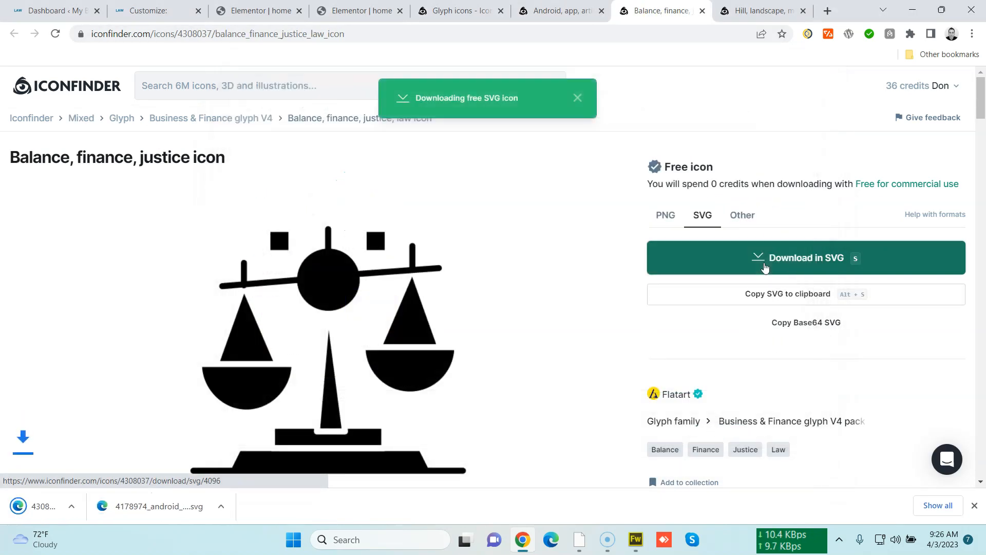
Download the hill landscape icon in SVG format, cancelling the duplicate save
{"action": "left_click", "coordinate": [734, 10]}
{"action": "left_click", "coordinate": [703, 215]}
{"action": "left_click", "coordinate": [745, 261]}
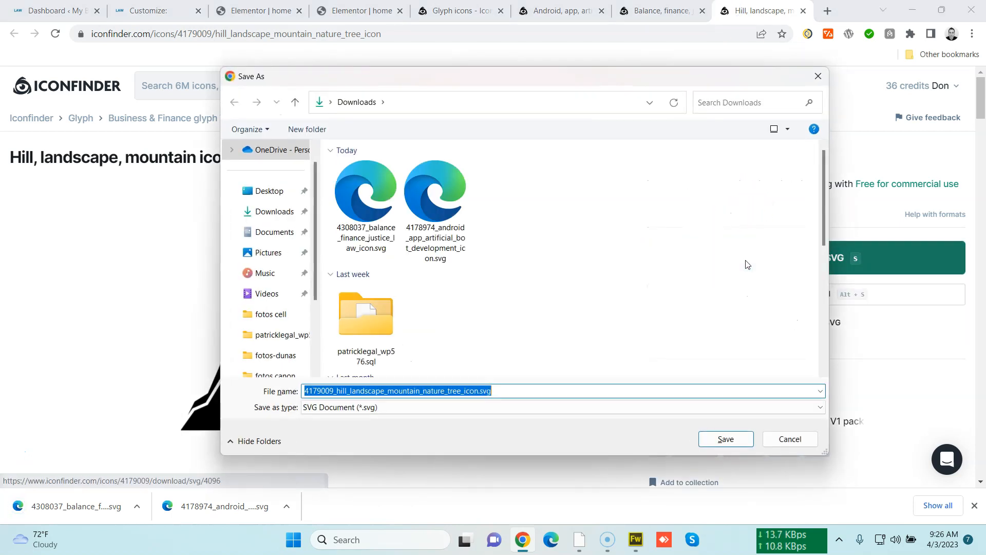
{"action": "key", "text": "Return"}
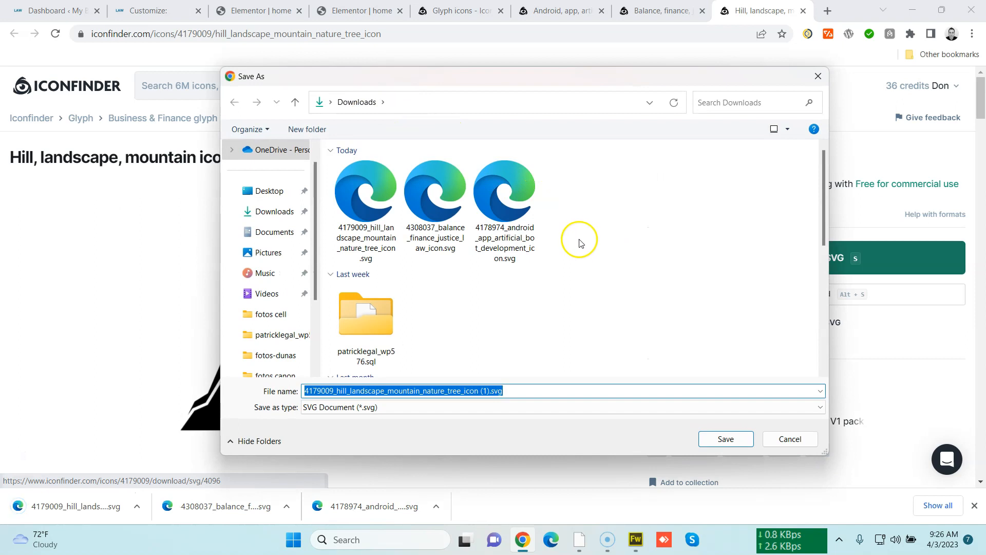
{"action": "left_click", "coordinate": [784, 436]}
{"action": "left_click", "coordinate": [702, 224]}
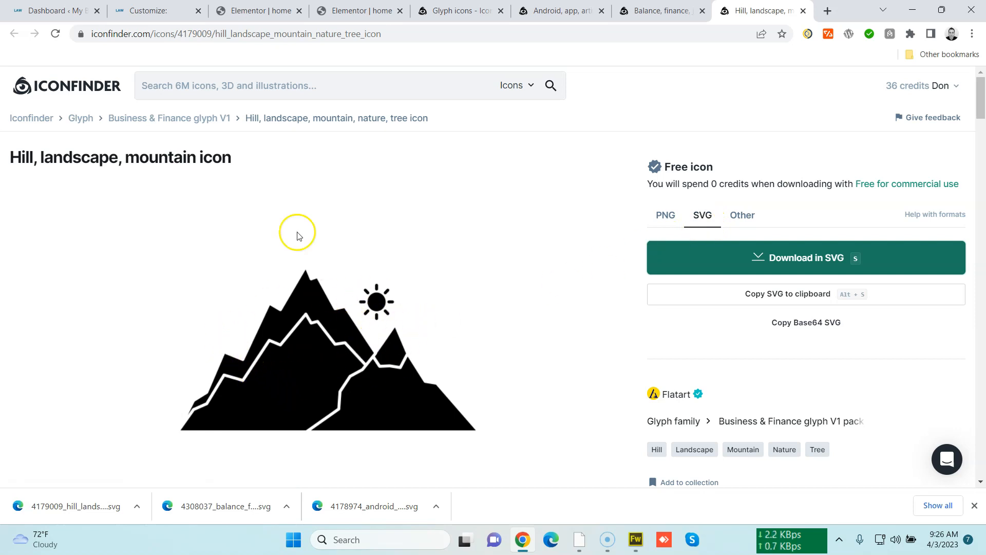
{"action": "left_click", "coordinate": [333, 18]}
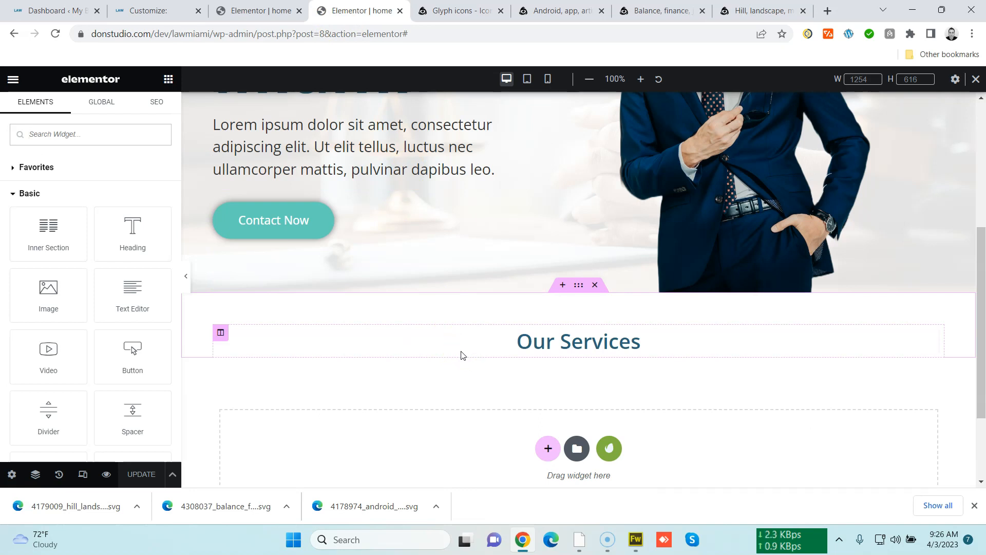
{"action": "scroll", "coordinate": [460, 343], "scroll_direction": "up", "scroll_amount": 5}
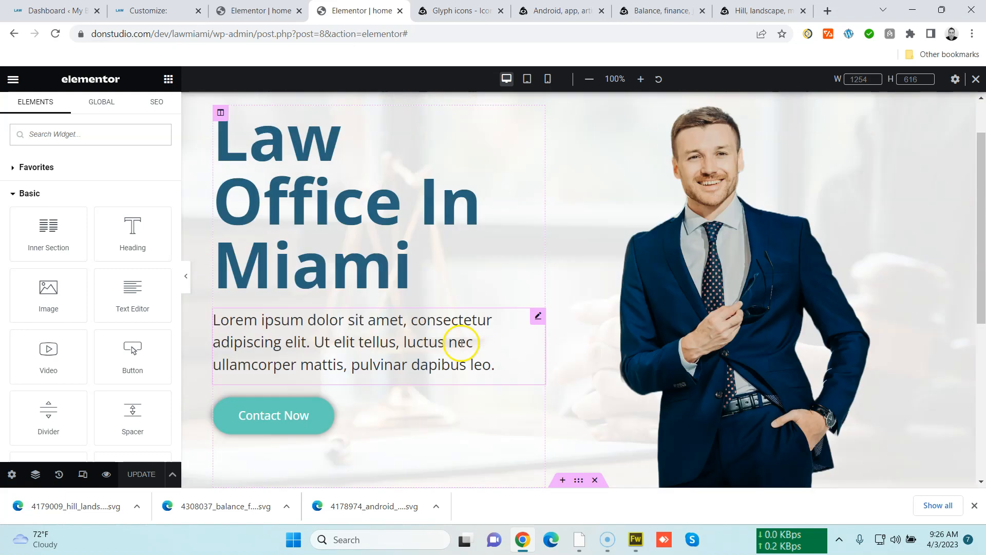
{"action": "scroll", "coordinate": [462, 339], "scroll_direction": "down", "scroll_amount": 6}
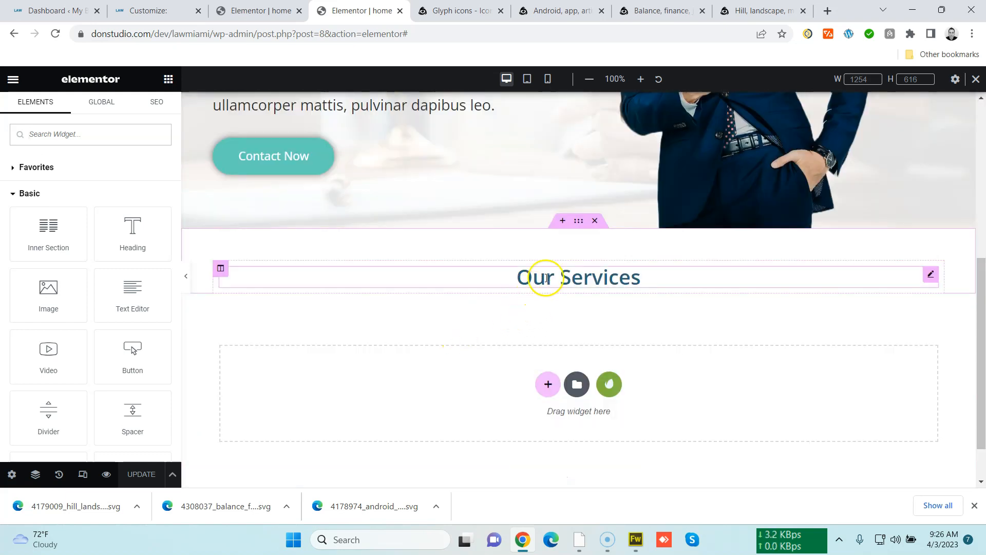
{"action": "left_click", "coordinate": [563, 10]}
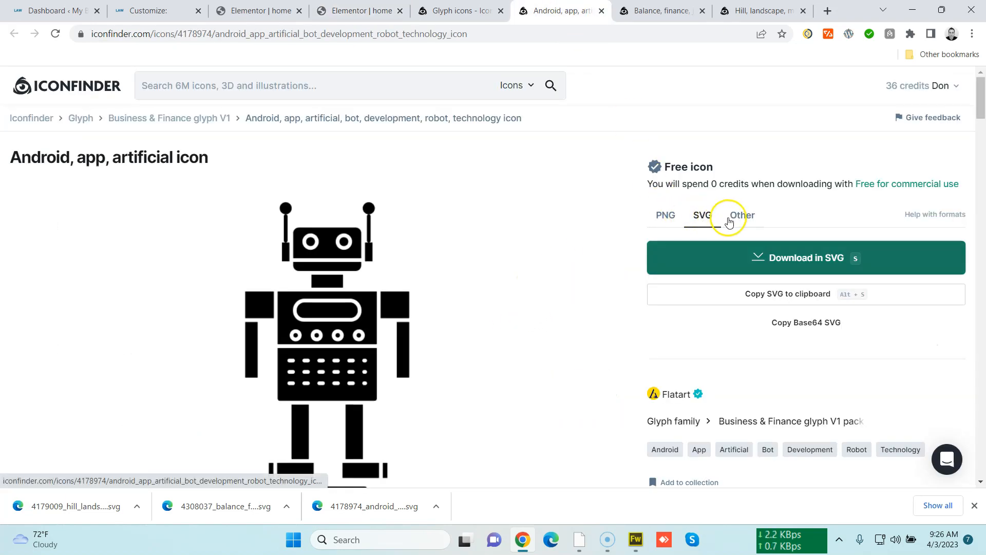
{"action": "left_click", "coordinate": [666, 217]}
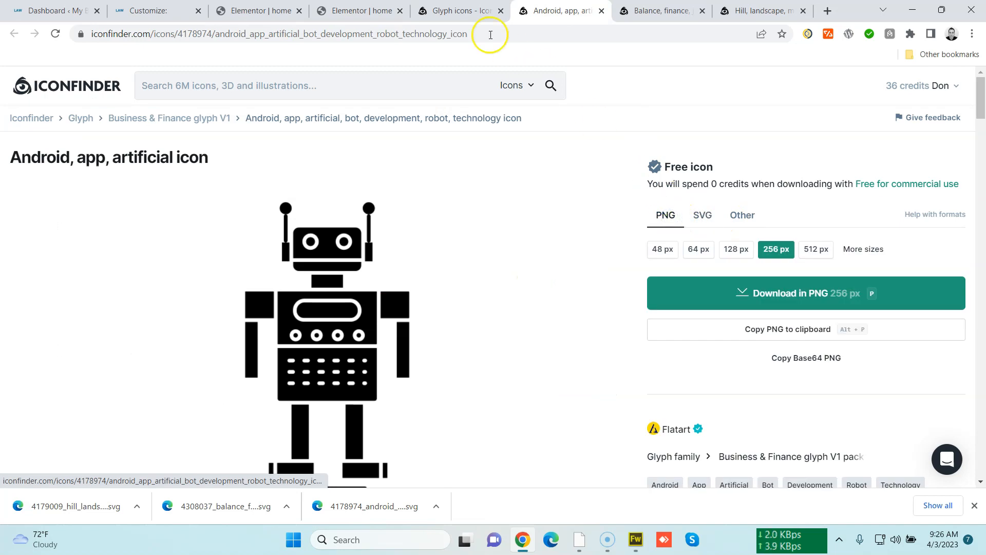
{"action": "left_click", "coordinate": [461, 11]}
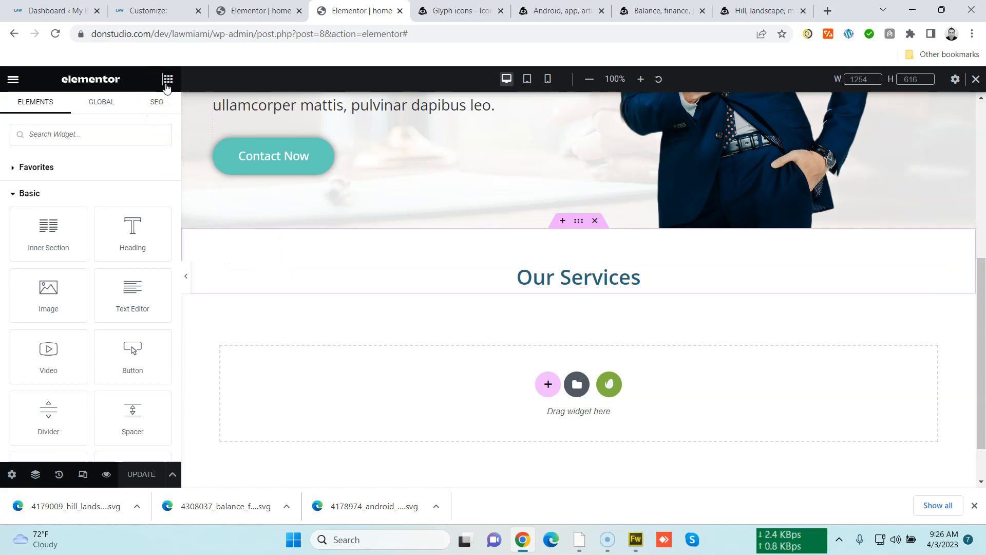
Search the widgets for icon and add an Icon Box below the Our Services heading
{"action": "left_click", "coordinate": [140, 140]}
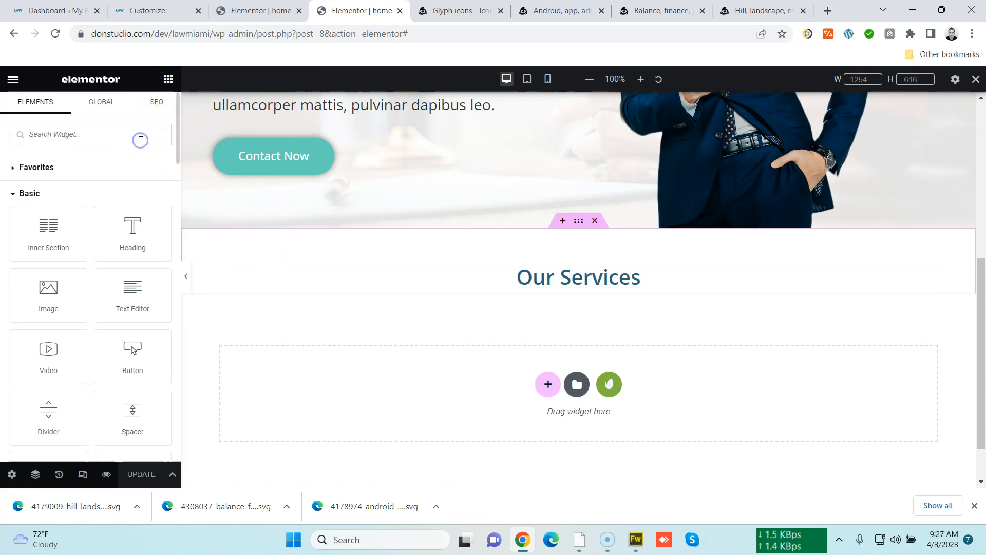
{"action": "type", "text": "icon"}
{"action": "key", "text": "BackSpace"}
{"action": "key", "text": "BackSpace"}
{"action": "key", "text": "BackSpace"}
{"action": "key", "text": "BackSpace"}
{"action": "type", "text": "icon"}
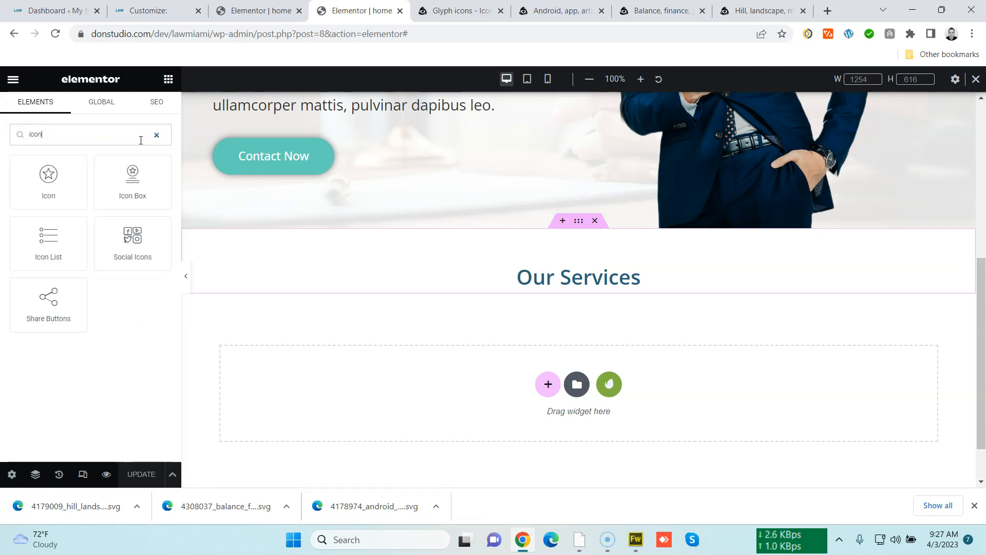
{"action": "left_click_drag", "start_coordinate": [121, 205], "coordinate": [447, 294]}
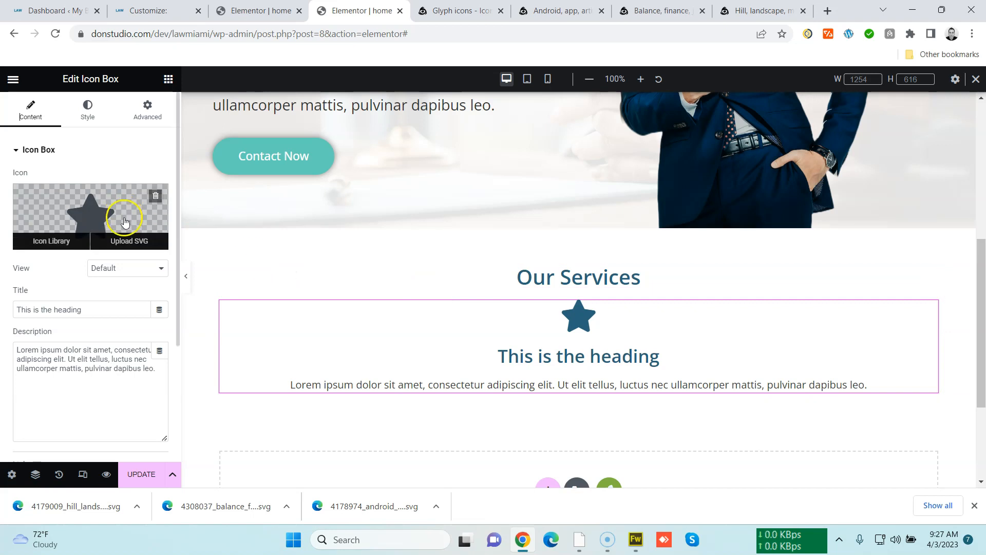
Enable unfiltered file uploads and upload the hill landscape SVG as the Icon Box icon
{"action": "left_click", "coordinate": [127, 245]}
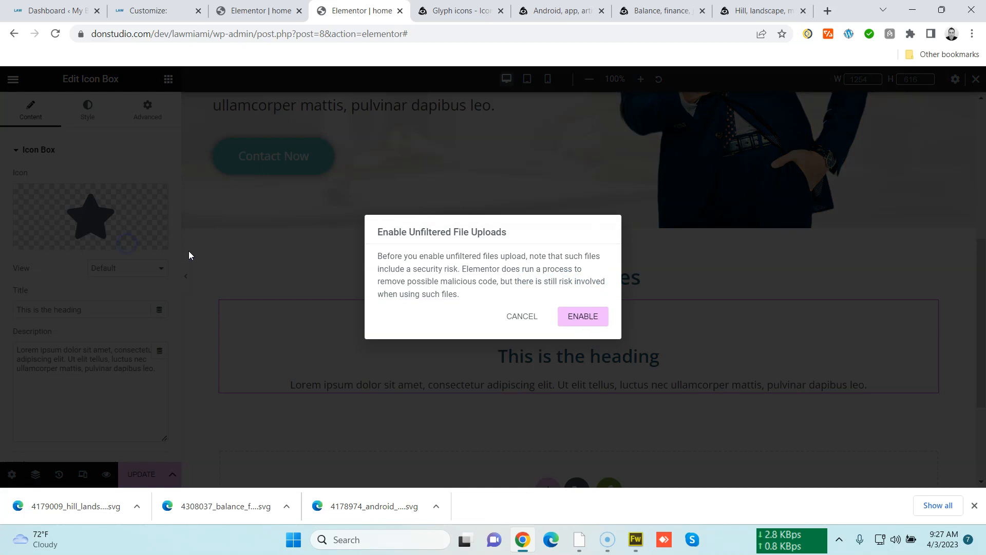
{"action": "left_click", "coordinate": [567, 318]}
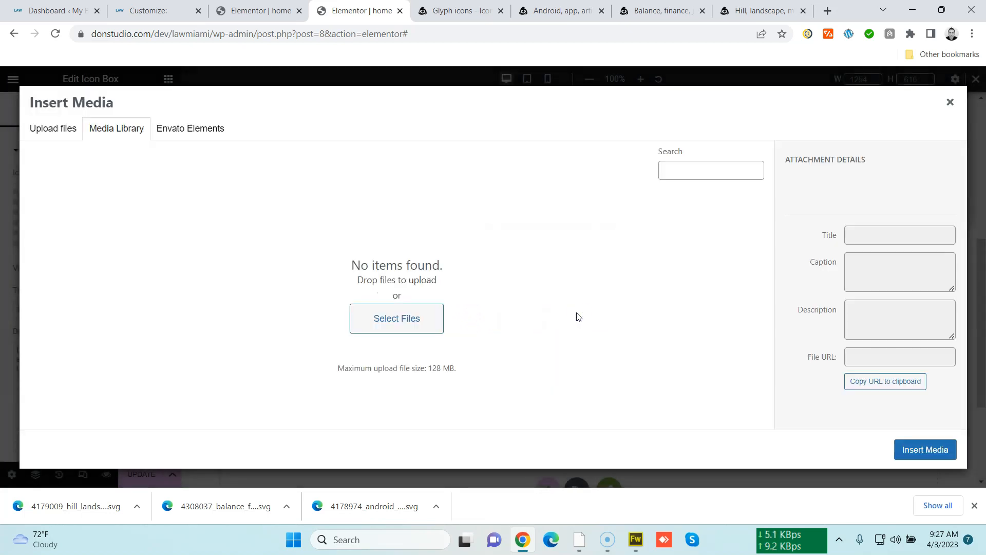
{"action": "left_click", "coordinate": [65, 132]}
{"action": "left_click", "coordinate": [457, 284]}
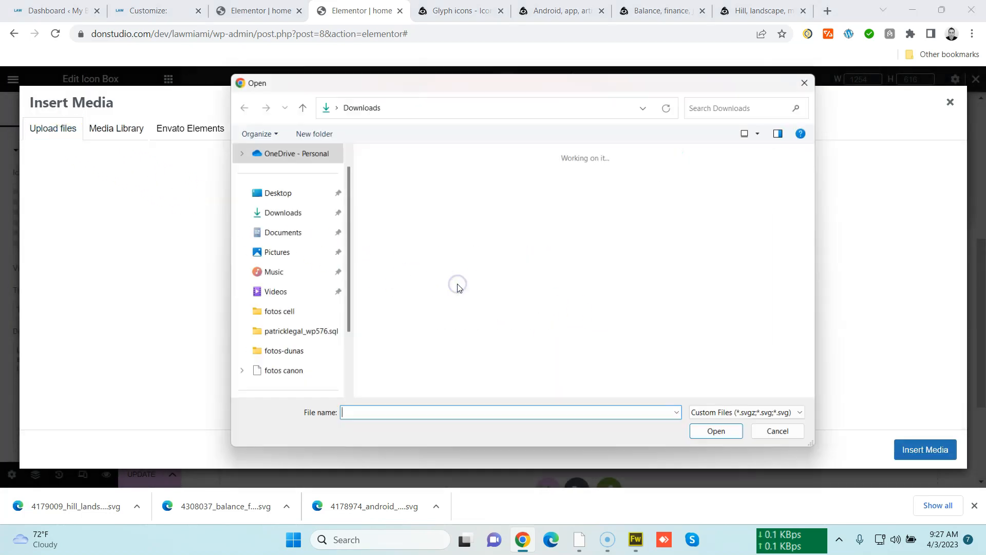
{"action": "double_click", "coordinate": [410, 212]}
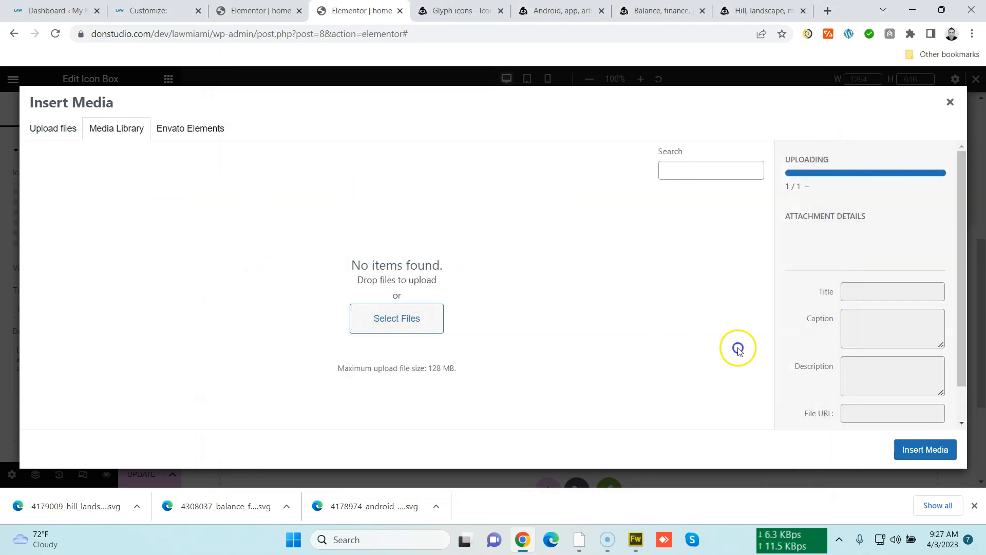
{"action": "left_click", "coordinate": [915, 450]}
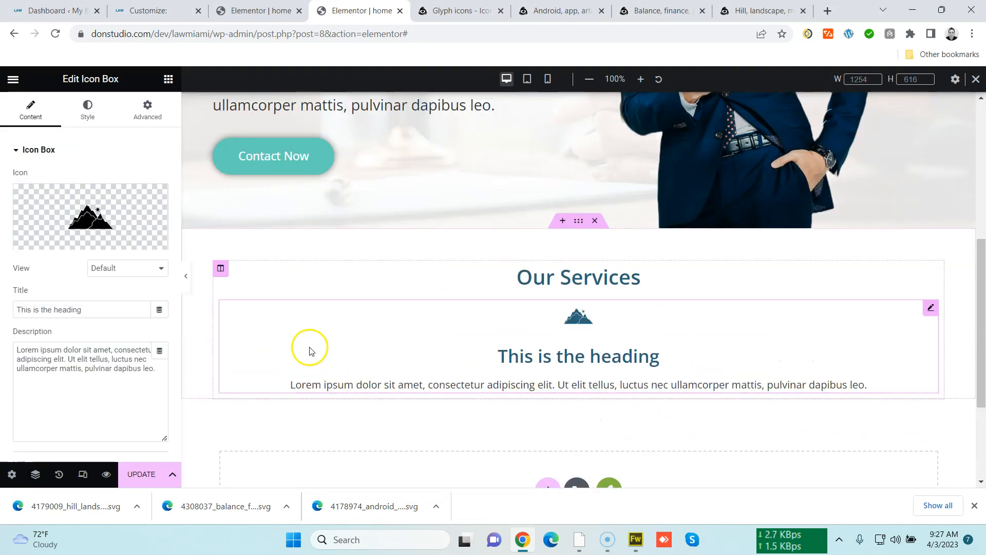
Set the Icon Box icon size to 105 px
{"action": "left_click", "coordinate": [87, 108]}
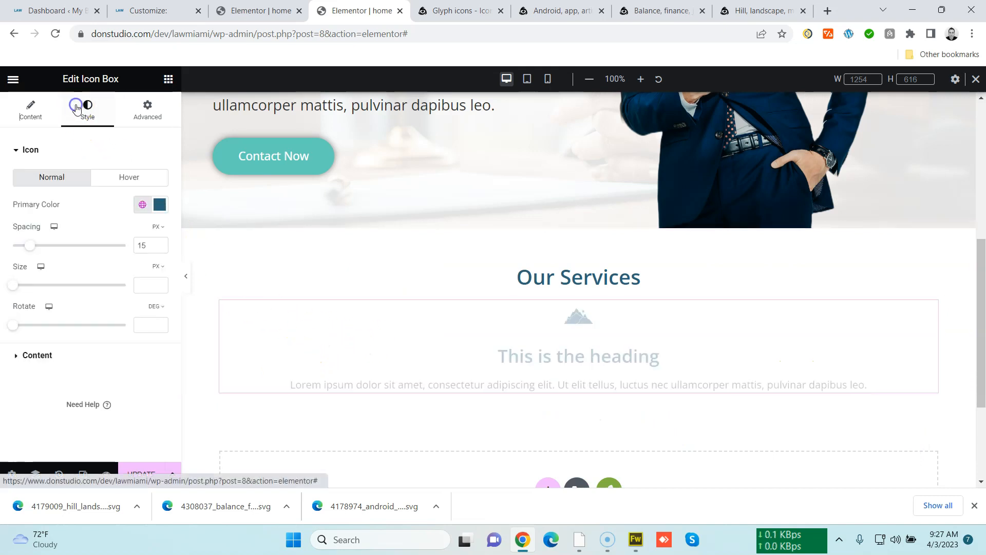
{"action": "left_click_drag", "start_coordinate": [12, 285], "coordinate": [50, 289]}
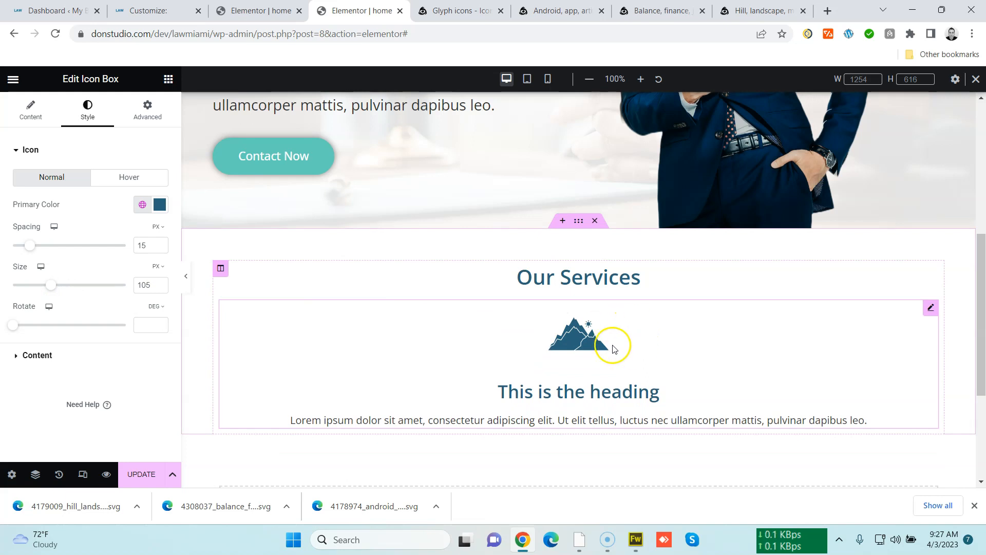
{"action": "scroll", "coordinate": [811, 349], "scroll_direction": "down", "scroll_amount": 2}
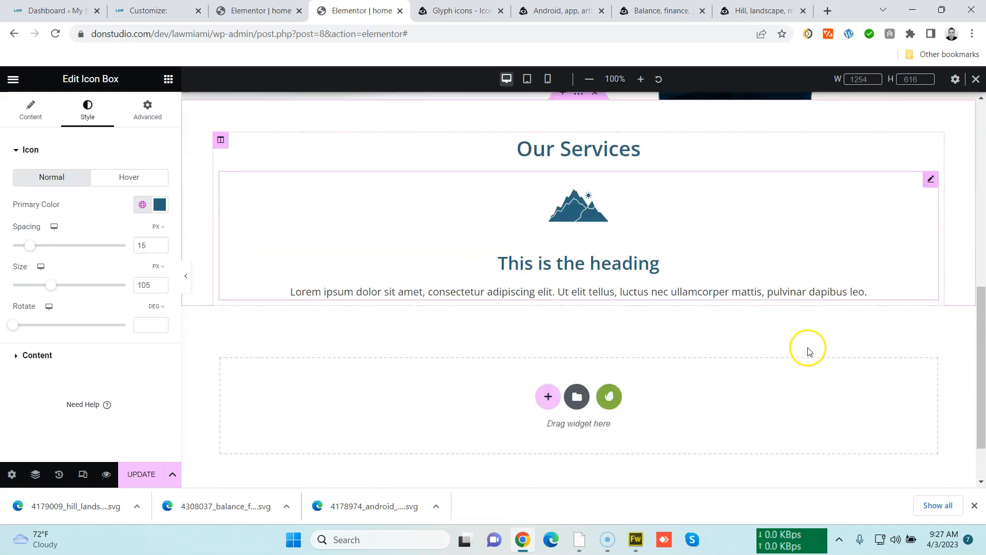
{"action": "scroll", "coordinate": [809, 329], "scroll_direction": "up", "scroll_amount": 1}
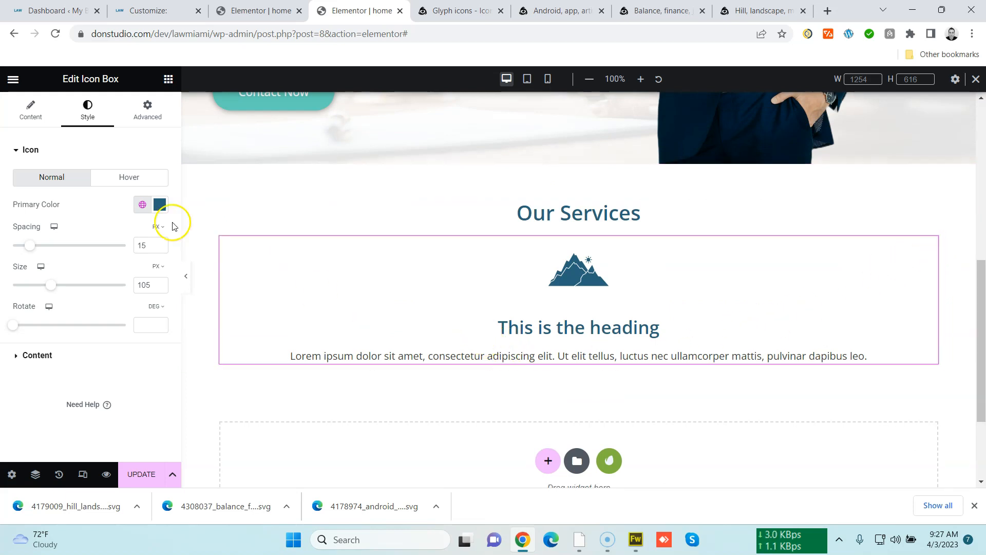
Clear the Icon Box title text and set the icon spacing to 0 px
{"action": "left_click", "coordinate": [46, 121]}
{"action": "triple_click", "coordinate": [77, 308]}
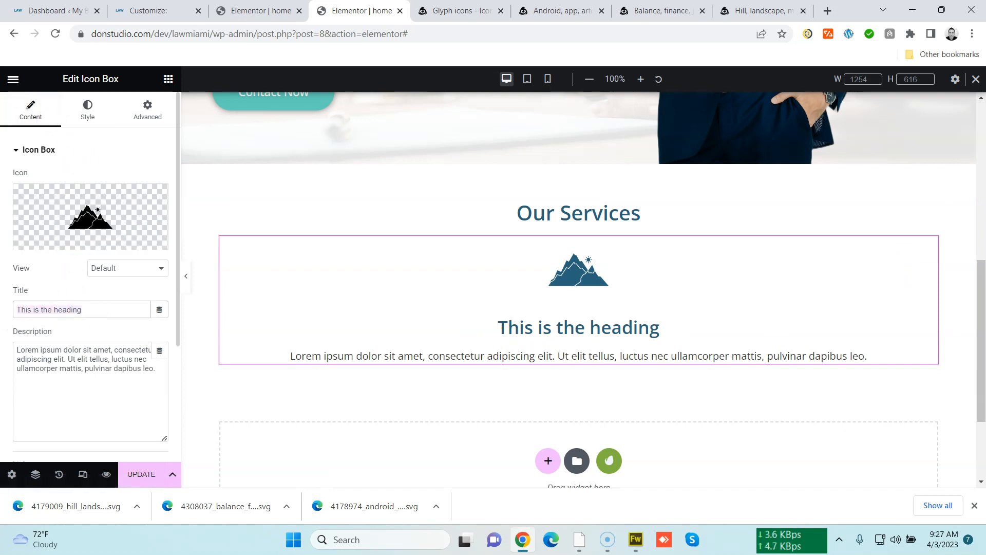
{"action": "key", "text": "BackSpace"}
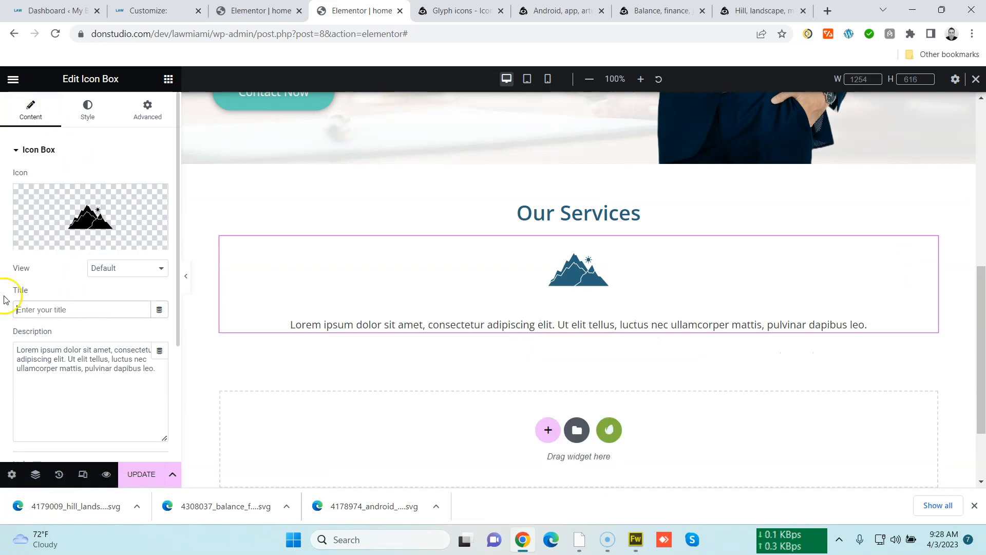
{"action": "left_click", "coordinate": [86, 108]}
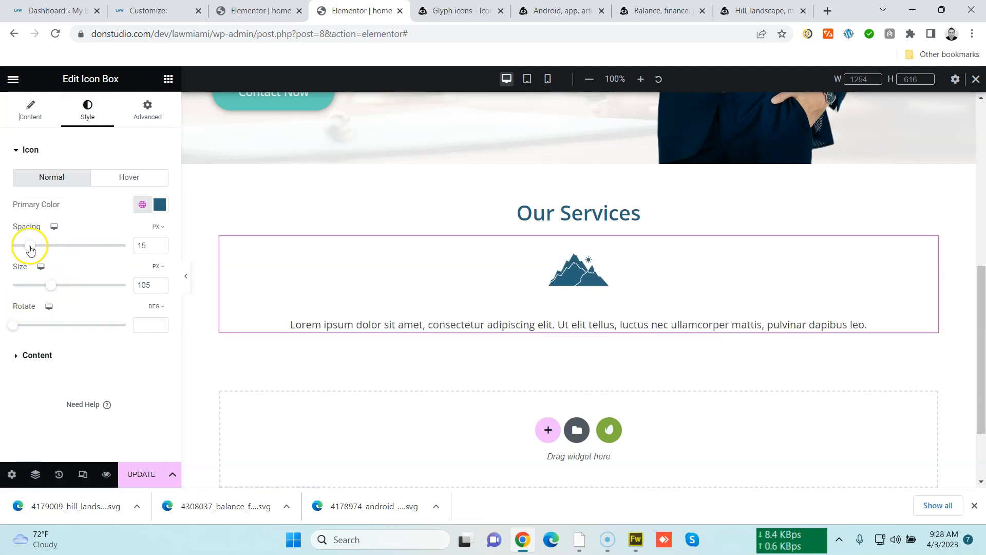
{"action": "mouse_move", "coordinate": [22, 248]}
{"action": "left_mouse_down"}
{"action": "mouse_move", "coordinate": [66, 247]}
{"action": "mouse_move", "coordinate": [12, 247]}
{"action": "left_mouse_up"}
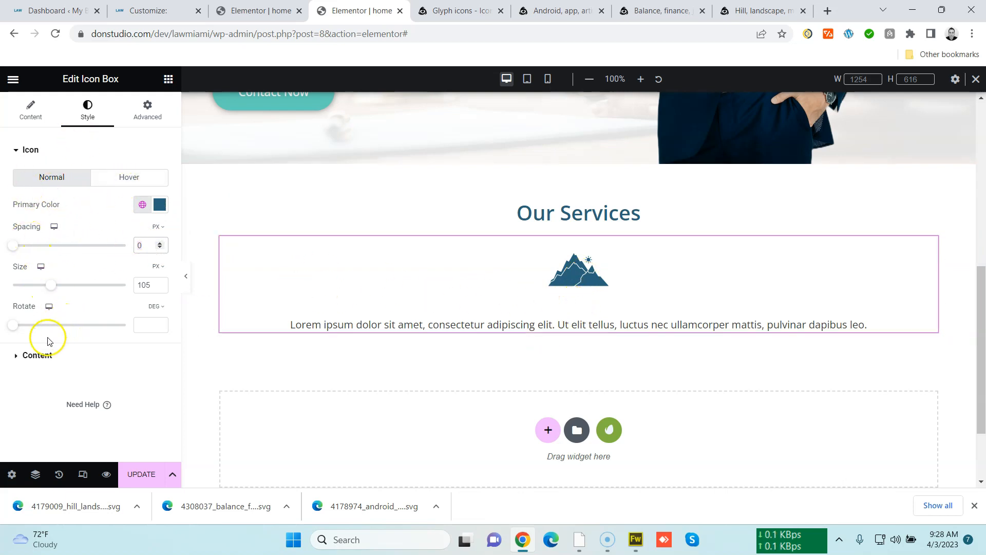
Set the Icon Box title to "Environmental Law", correcting its spelling
{"action": "left_click", "coordinate": [31, 108]}
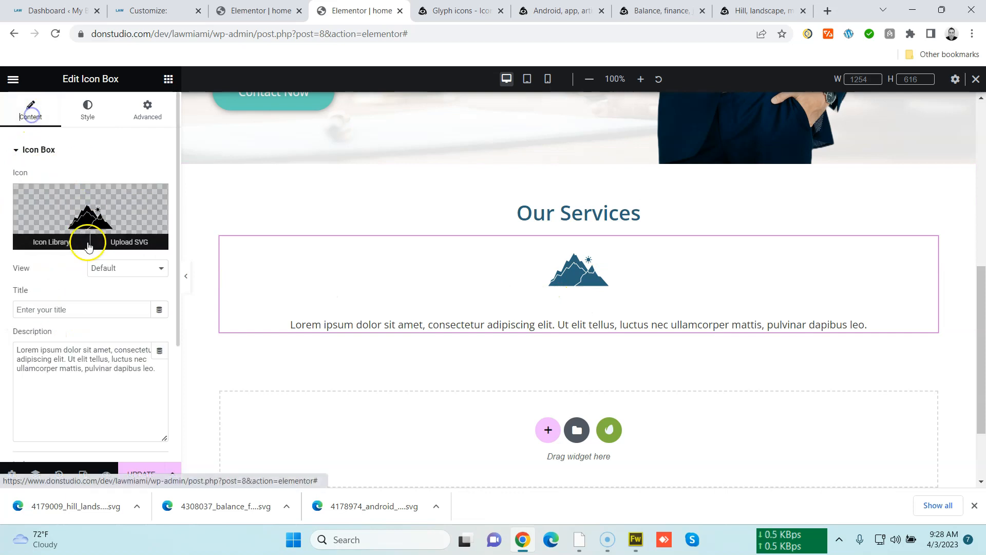
{"action": "left_click", "coordinate": [87, 316]}
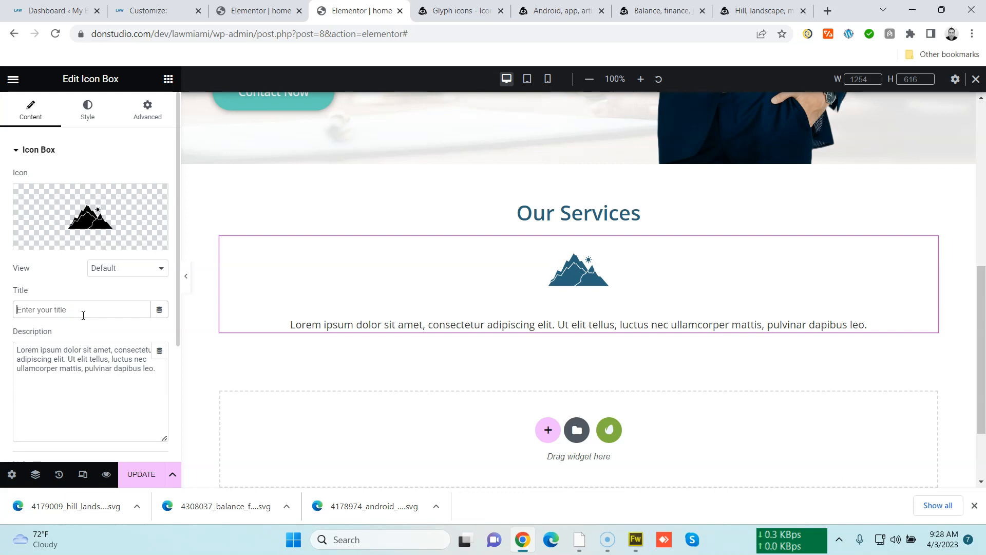
{"action": "left_click", "coordinate": [76, 317]}
{"action": "type", "text": "E"}
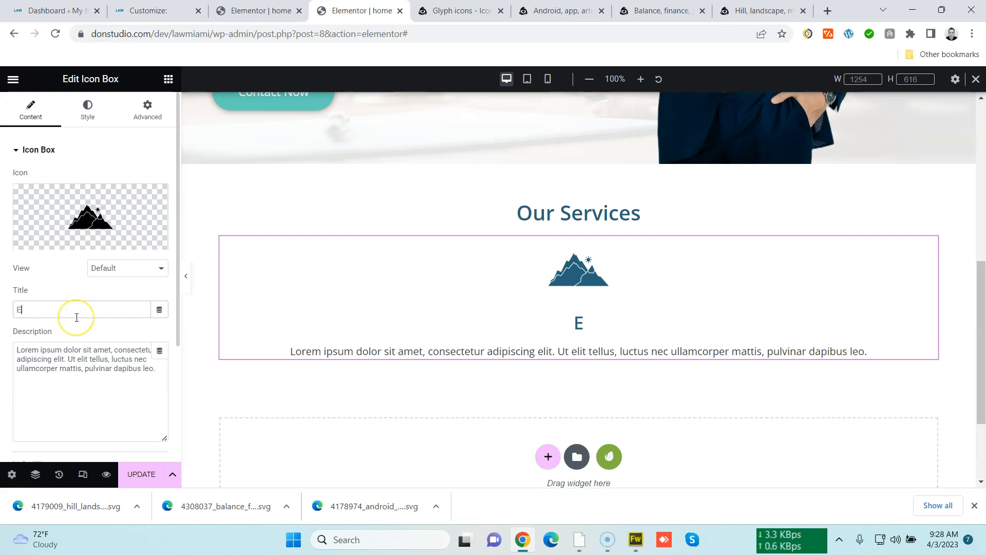
{"action": "type", "text": "nvirome"}
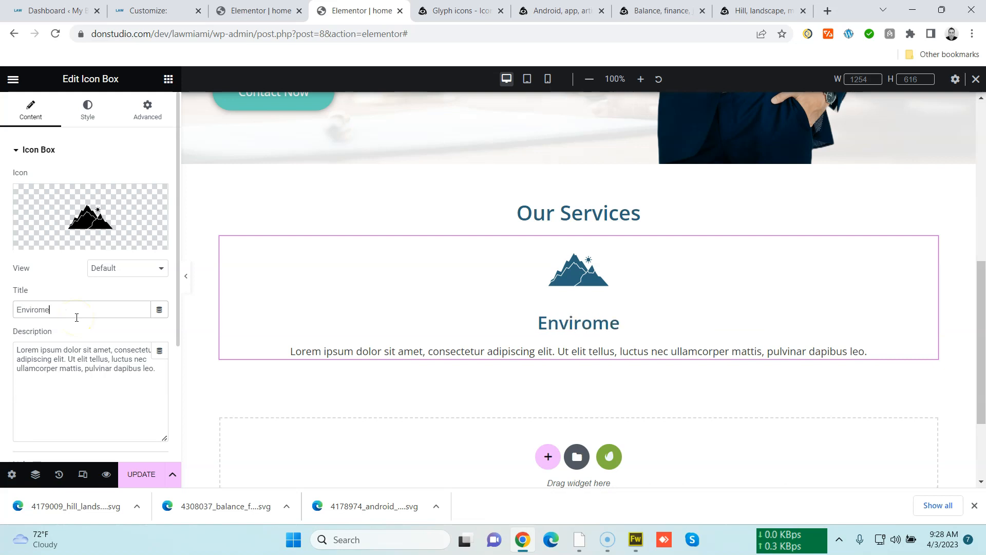
{"action": "type", "text": "ntal Law"}
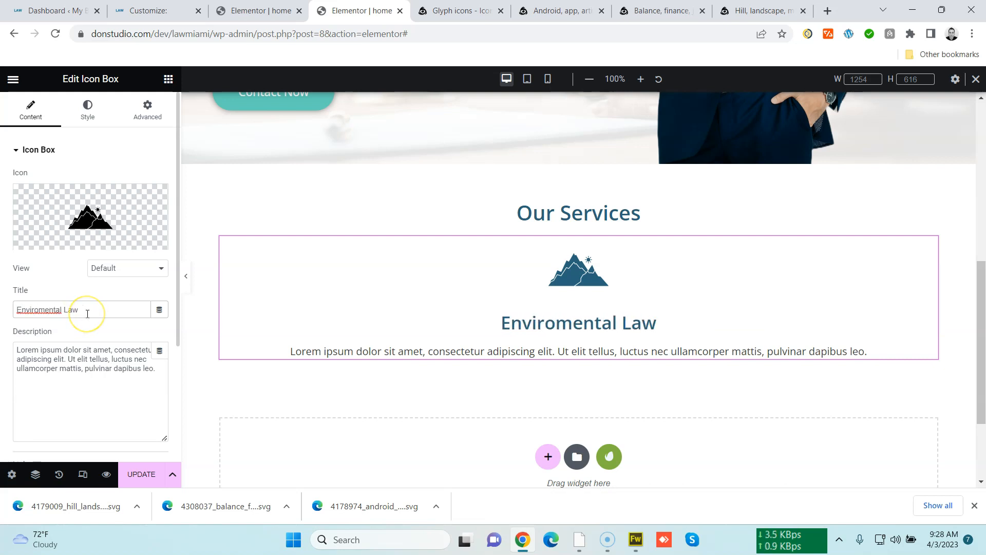
{"action": "right_click", "coordinate": [49, 309]}
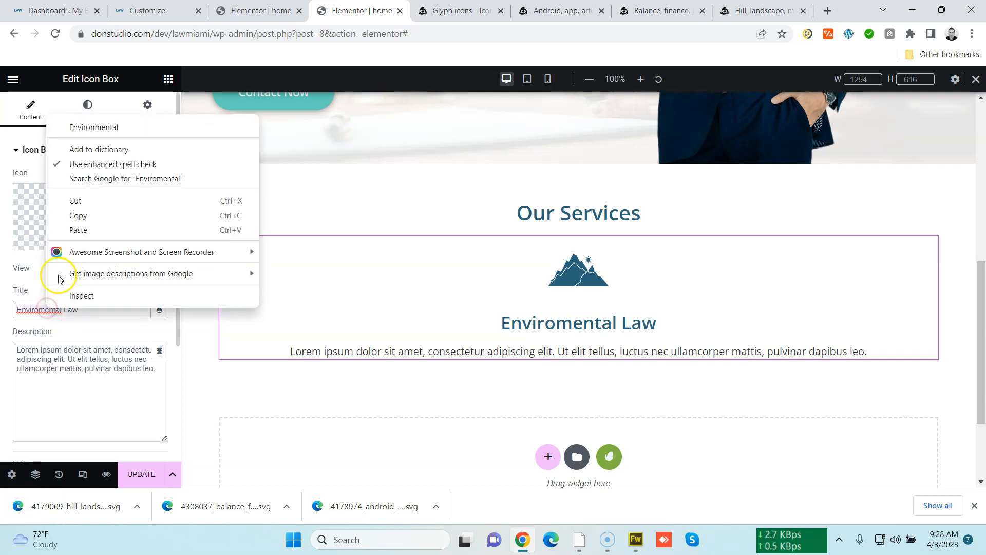
{"action": "left_click", "coordinate": [90, 128]}
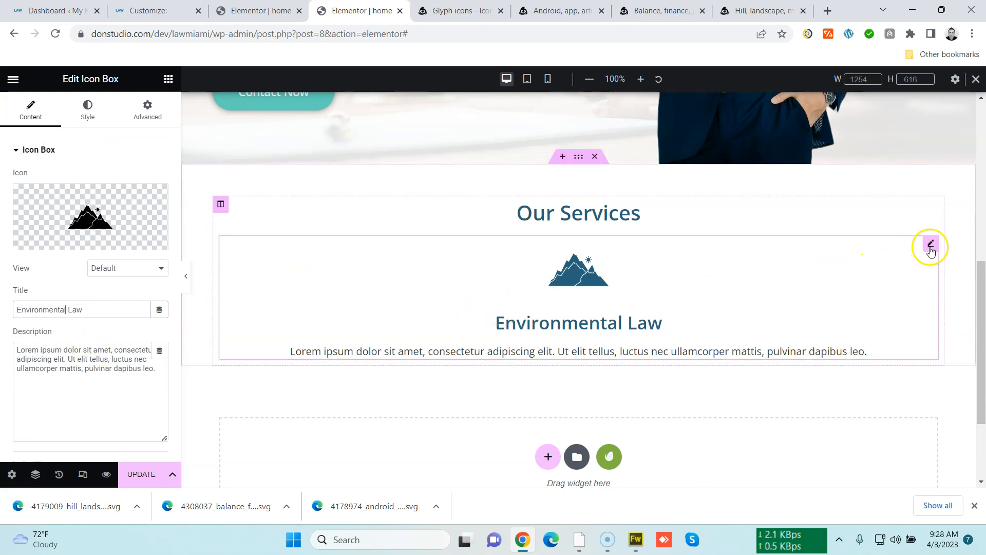
{"action": "right_click", "coordinate": [931, 250]}
{"action": "left_click", "coordinate": [927, 256]}
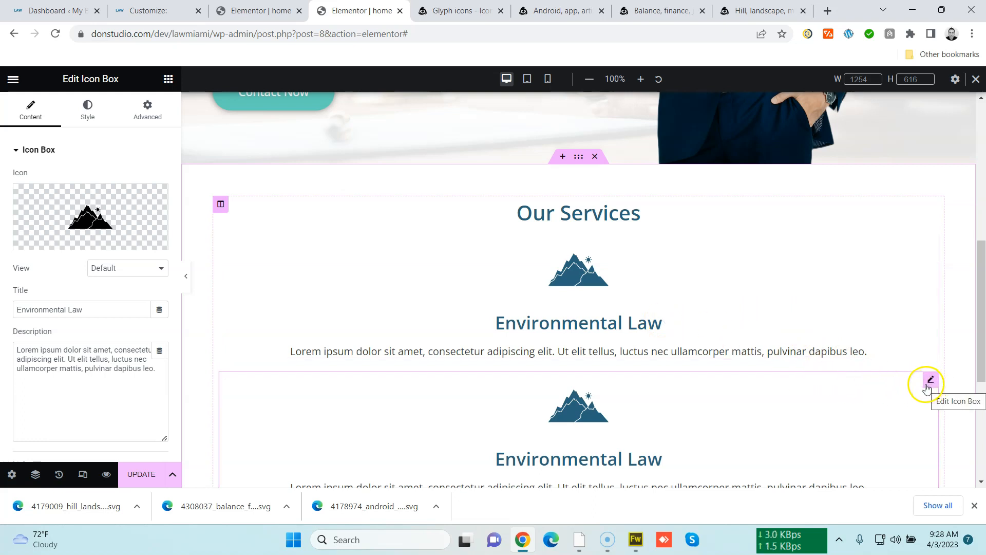
{"action": "right_click", "coordinate": [928, 386]}
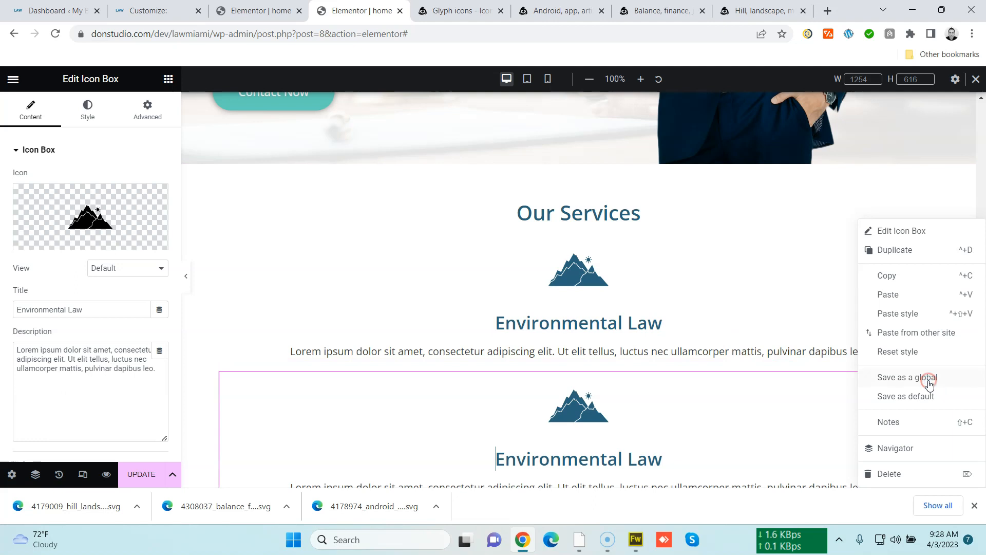
{"action": "left_click", "coordinate": [921, 473]}
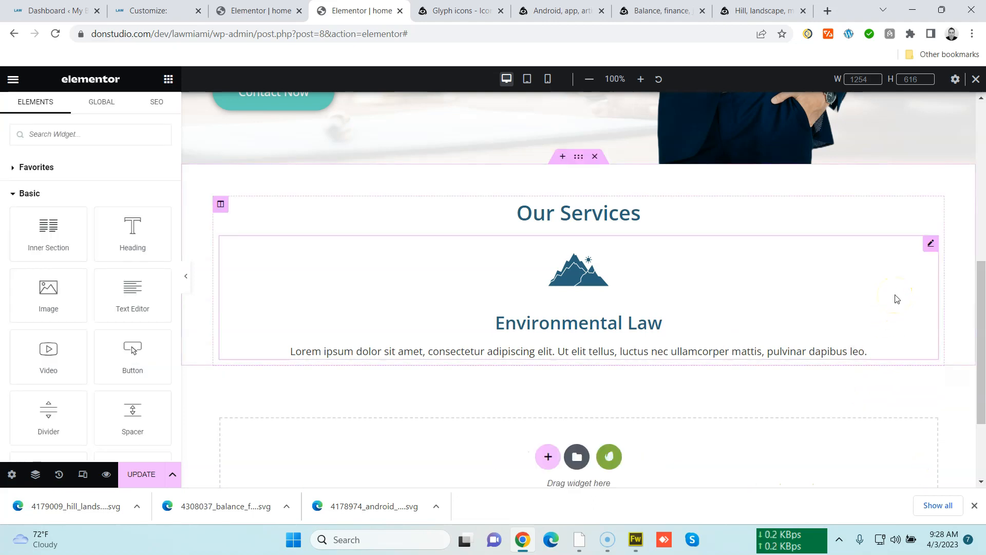
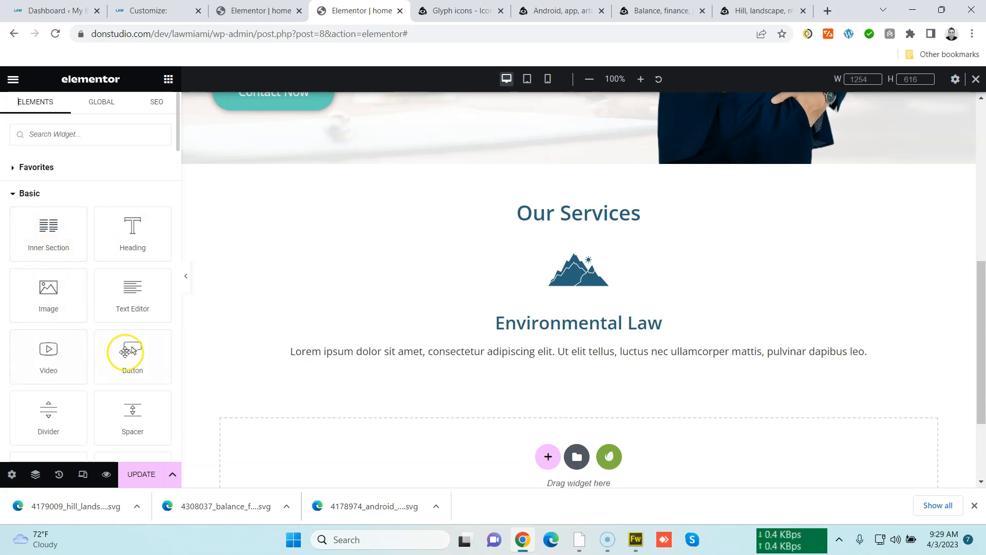
Add a new three-column section below the Our Services content
{"action": "left_click", "coordinate": [550, 456]}
{"action": "scroll", "coordinate": [549, 449], "scroll_direction": "down", "scroll_amount": 4}
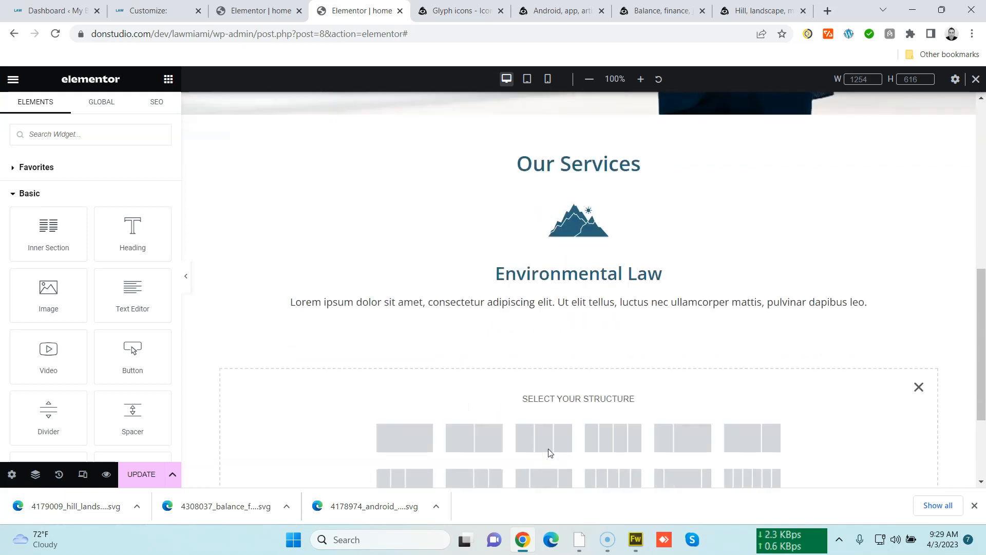
{"action": "left_click", "coordinate": [541, 301]}
{"action": "scroll", "coordinate": [539, 302], "scroll_direction": "up", "scroll_amount": 2}
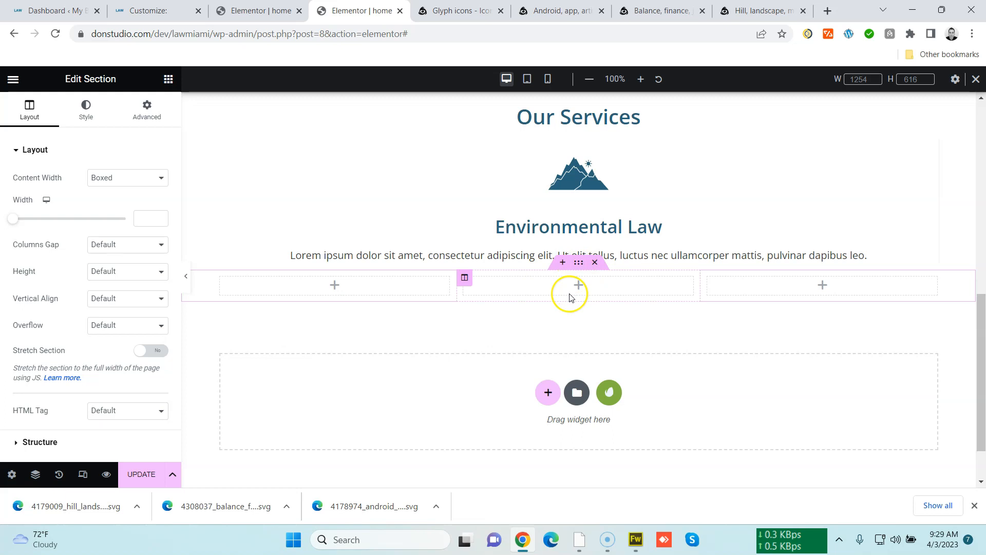
{"action": "scroll", "coordinate": [569, 294], "scroll_direction": "up", "scroll_amount": 1}
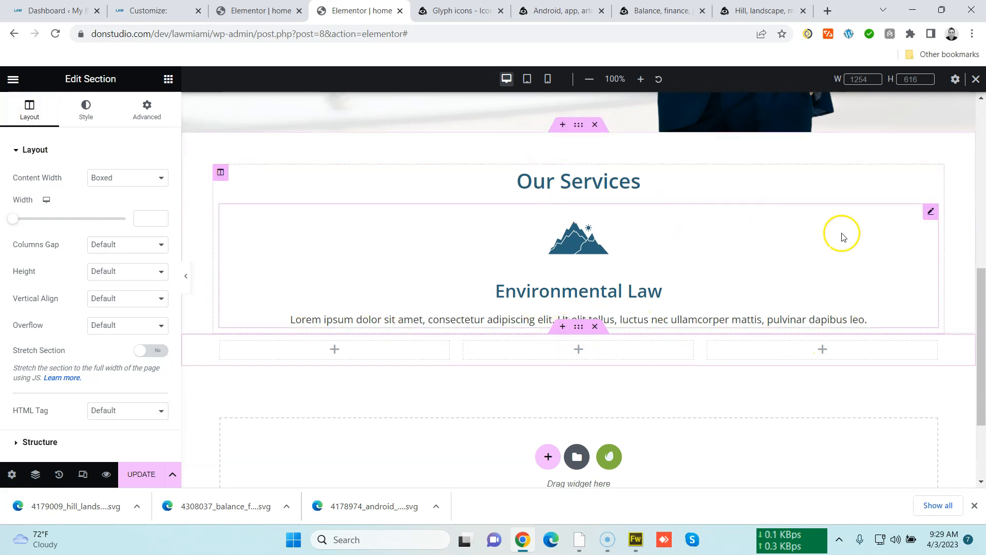
Move the Environmental Law icon box into the first column of the new section
{"action": "left_click", "coordinate": [932, 214]}
{"action": "left_click_drag", "start_coordinate": [931, 214], "coordinate": [346, 227]}
{"action": "scroll", "coordinate": [445, 297], "scroll_direction": "up", "scroll_amount": 1}
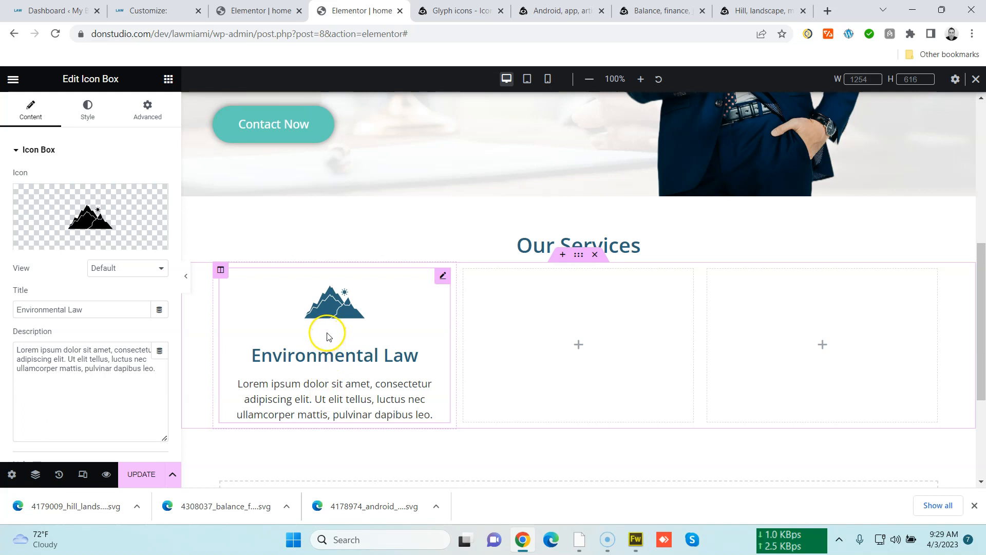
Copy the Environmental Law icon box and paste it into the second and third columns
{"action": "right_click", "coordinate": [441, 279]}
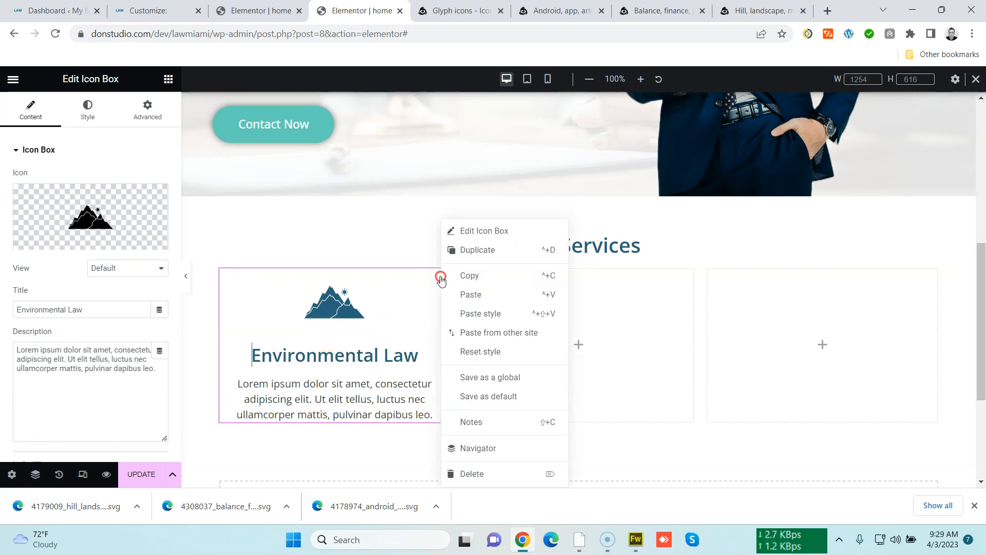
{"action": "left_click", "coordinate": [477, 281]}
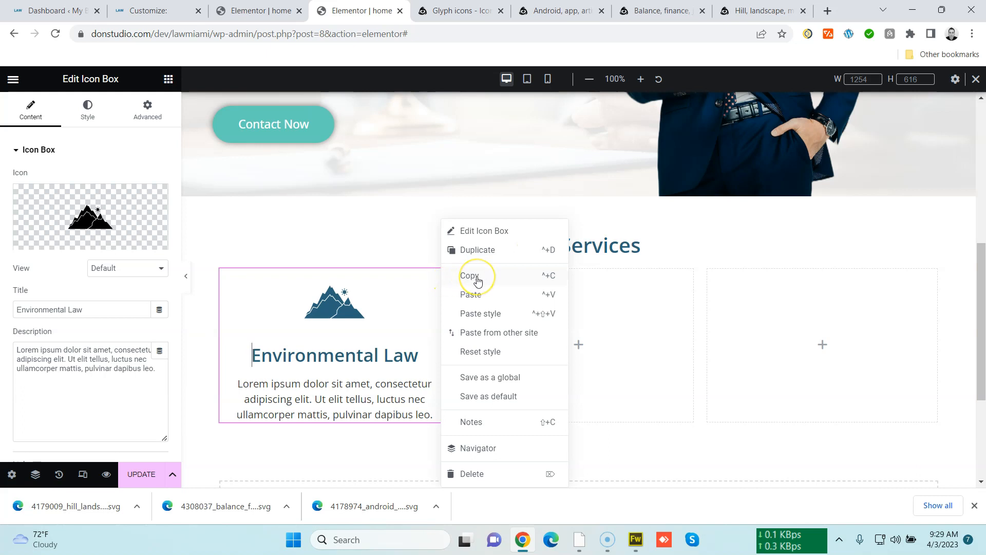
{"action": "right_click", "coordinate": [504, 301]}
{"action": "left_click", "coordinate": [560, 349]}
{"action": "right_click", "coordinate": [766, 321]}
{"action": "left_click", "coordinate": [808, 343]}
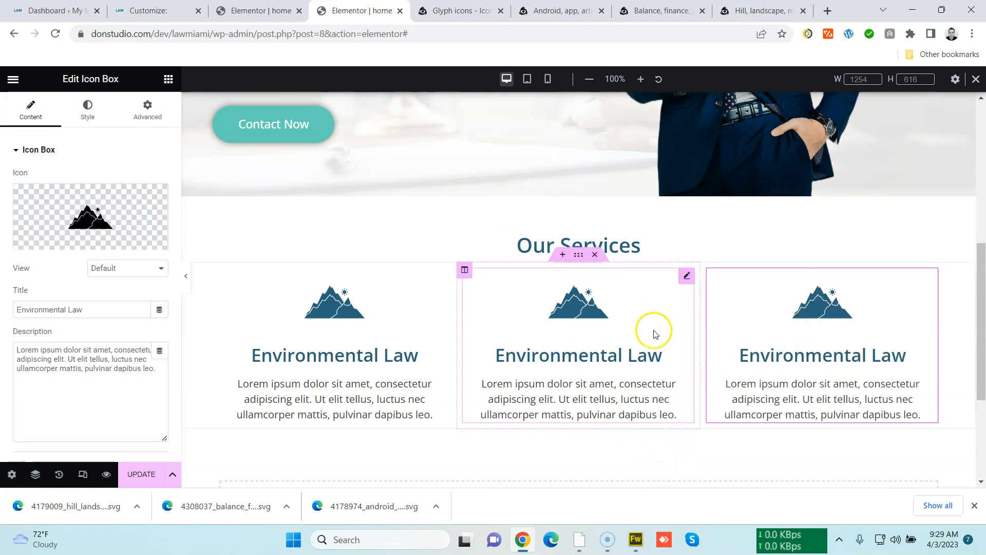
Upload the balance finance justice SVG as the middle icon box's icon and retitle it Fair Law
{"action": "left_click", "coordinate": [687, 276]}
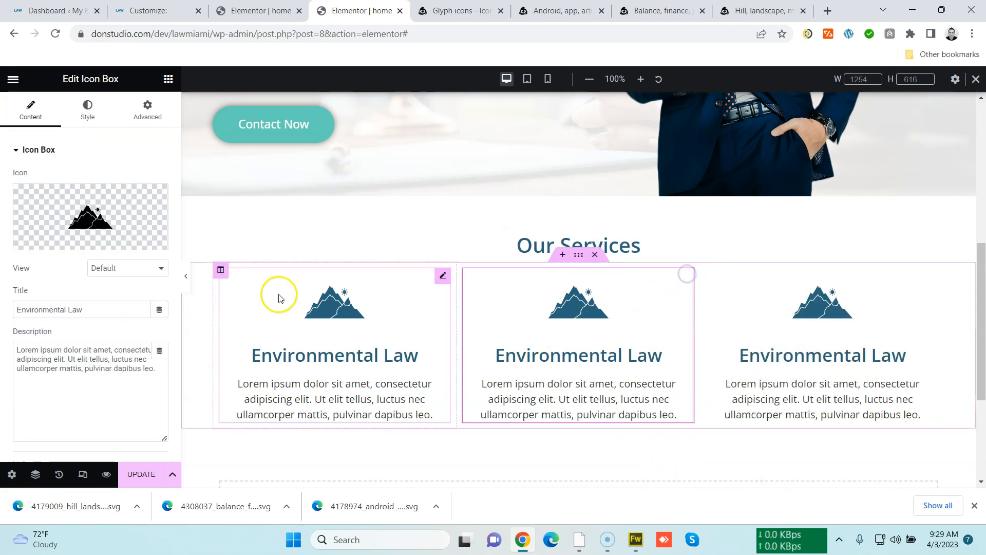
{"action": "left_click", "coordinate": [117, 218]}
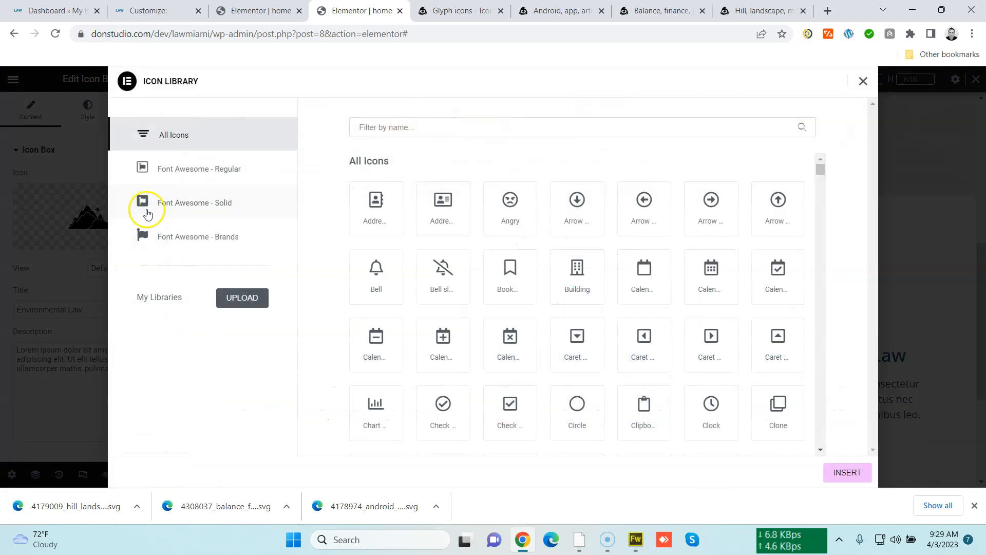
{"action": "left_click", "coordinate": [863, 82]}
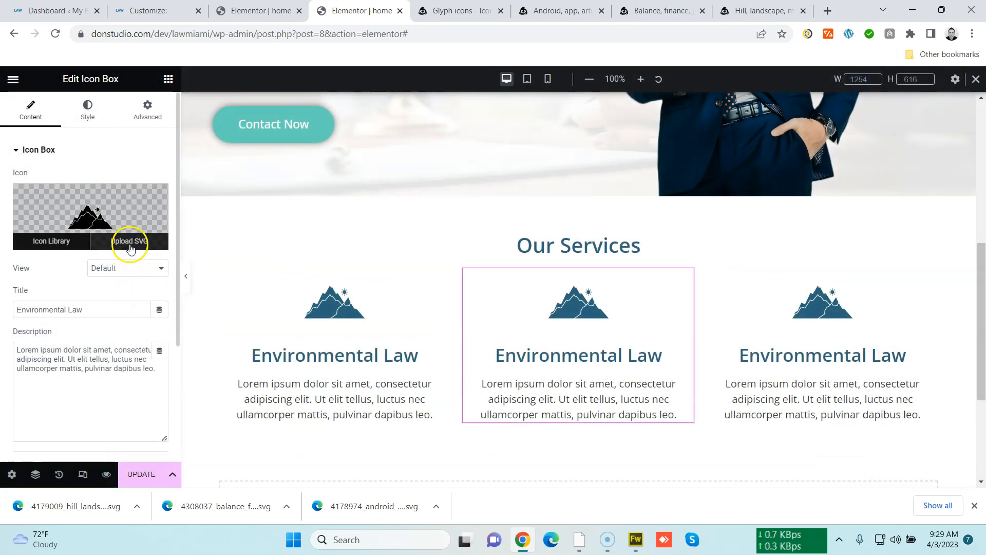
{"action": "left_click", "coordinate": [130, 247]}
{"action": "left_click", "coordinate": [70, 129]}
{"action": "left_click", "coordinate": [486, 292]}
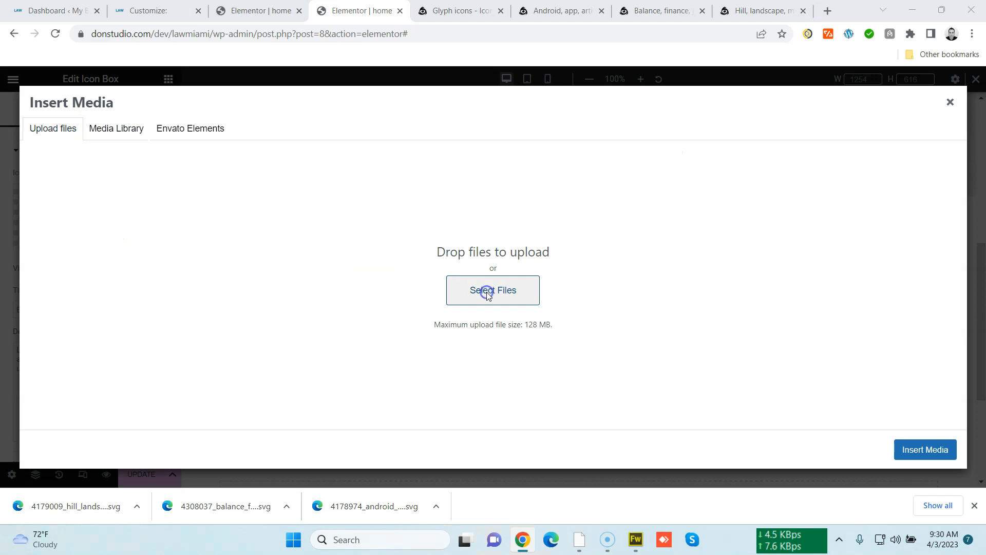
{"action": "double_click", "coordinate": [457, 194]}
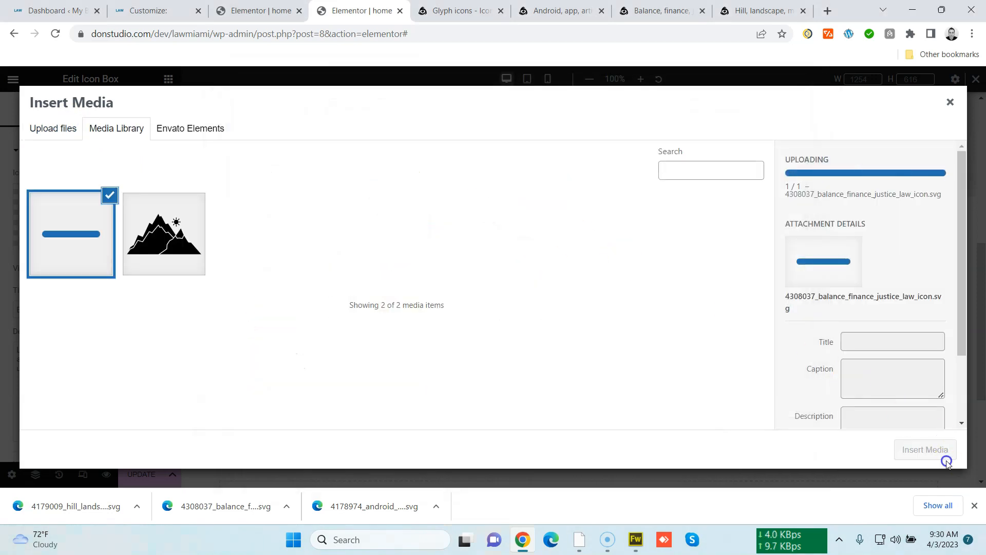
{"action": "left_click", "coordinate": [942, 452]}
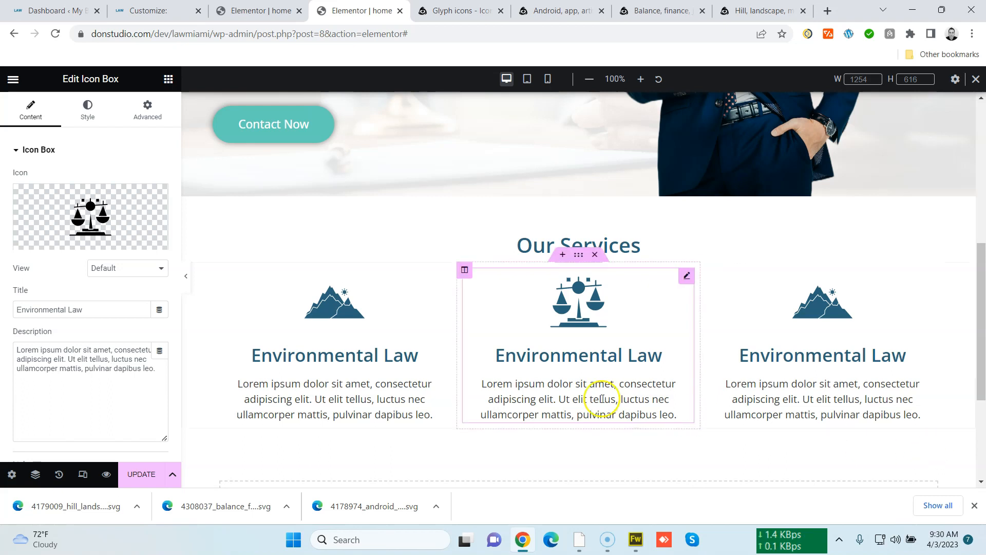
{"action": "left_click_drag", "start_coordinate": [505, 355], "coordinate": [625, 360]}
{"action": "type", "text": "Fair"}
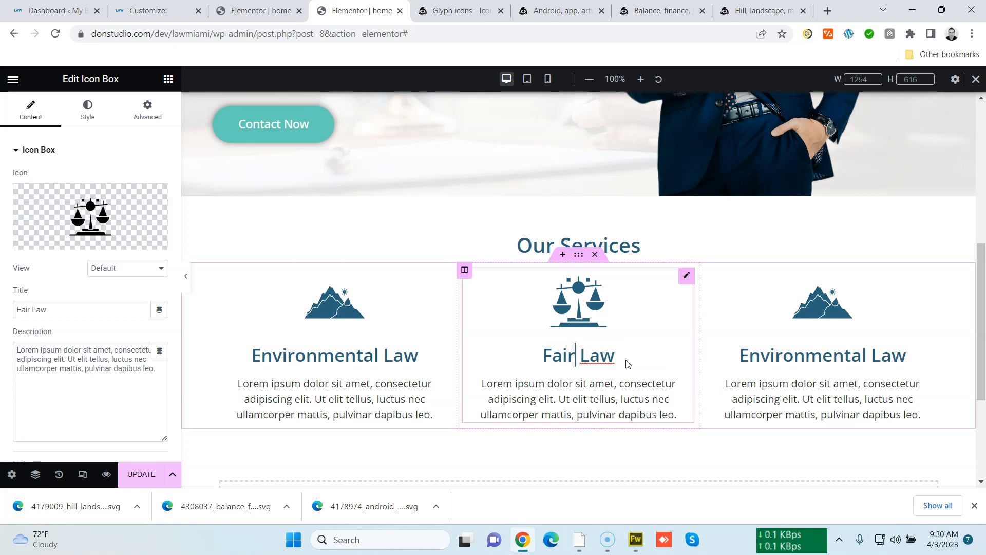
Upload the android robot SVG as the third icon box's icon
{"action": "left_click", "coordinate": [930, 276]}
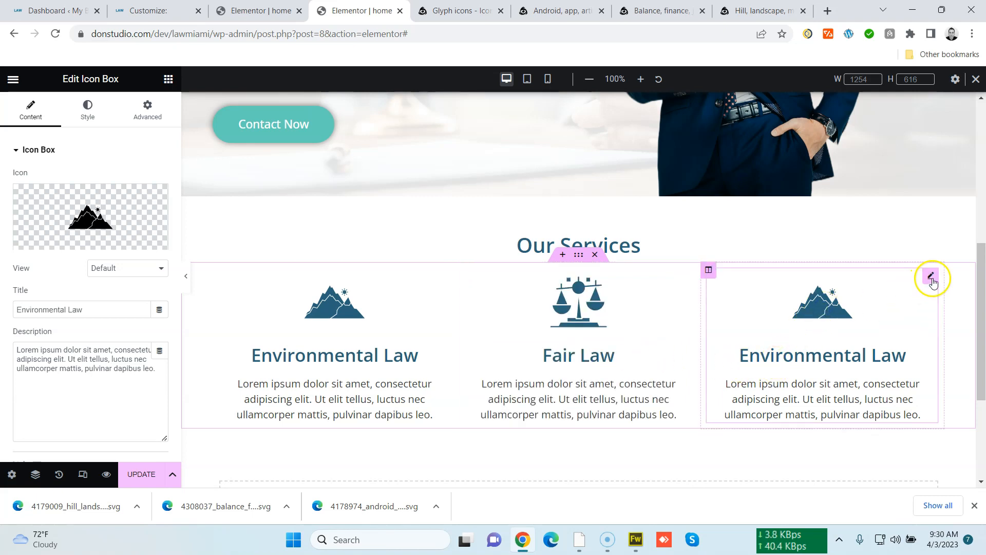
{"action": "left_click", "coordinate": [51, 240]}
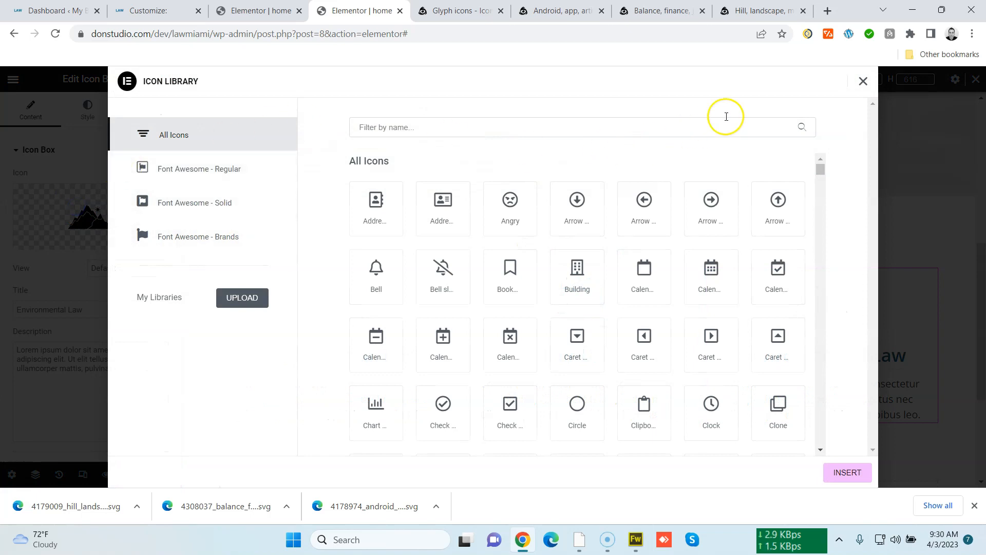
{"action": "left_click", "coordinate": [863, 81]}
{"action": "left_click", "coordinate": [127, 232]}
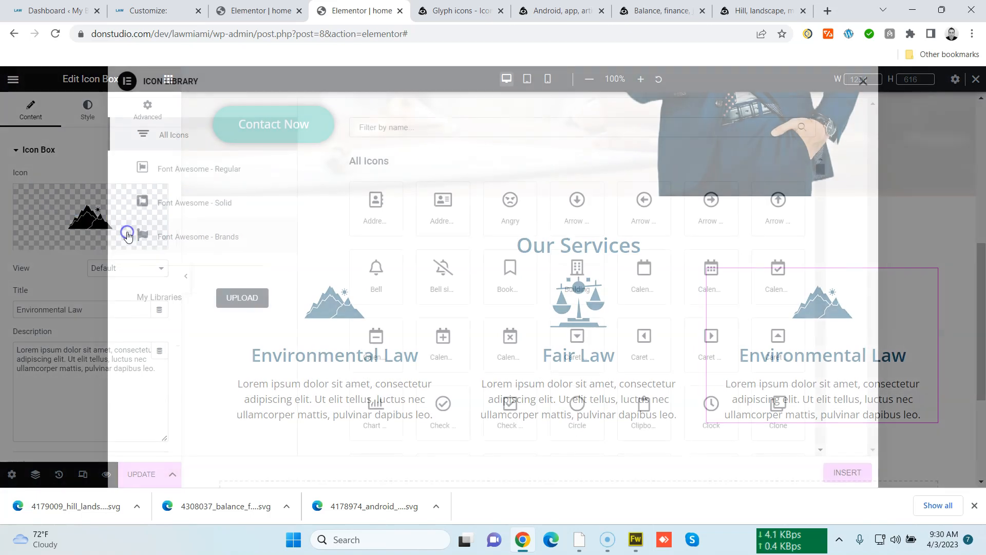
{"action": "left_click", "coordinate": [57, 188]}
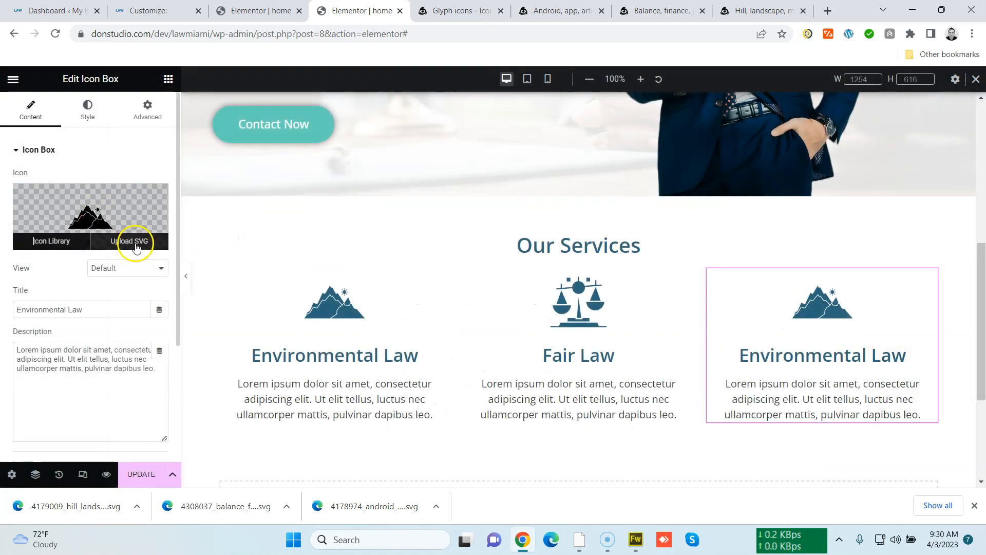
{"action": "left_click", "coordinate": [136, 242]}
{"action": "left_click", "coordinate": [66, 128]}
{"action": "left_click", "coordinate": [475, 289]}
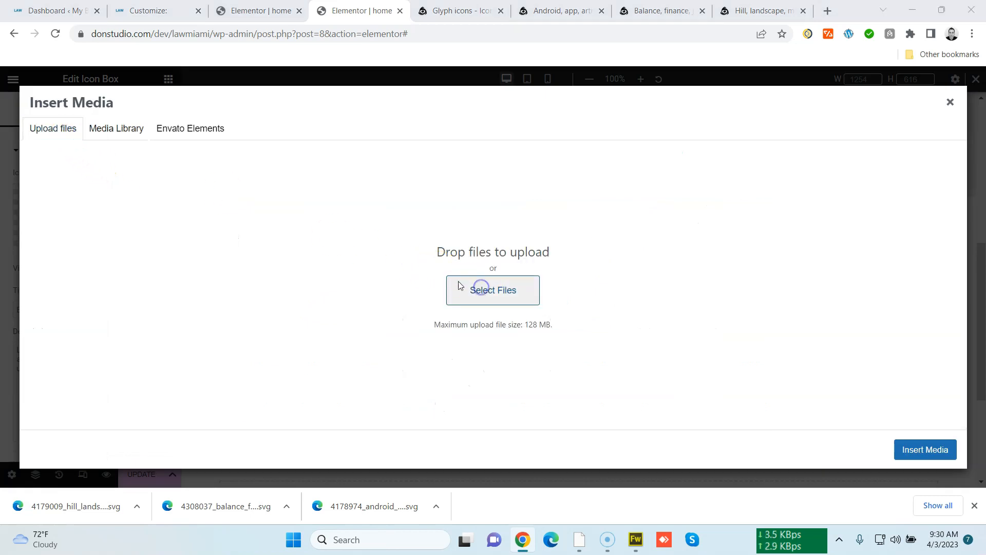
{"action": "double_click", "coordinate": [541, 190]}
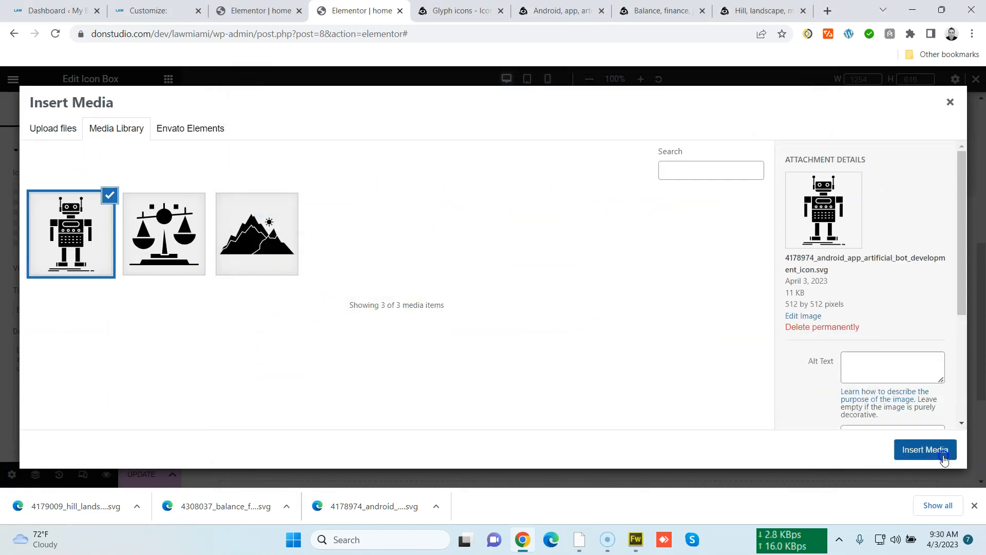
{"action": "left_click", "coordinate": [935, 451]}
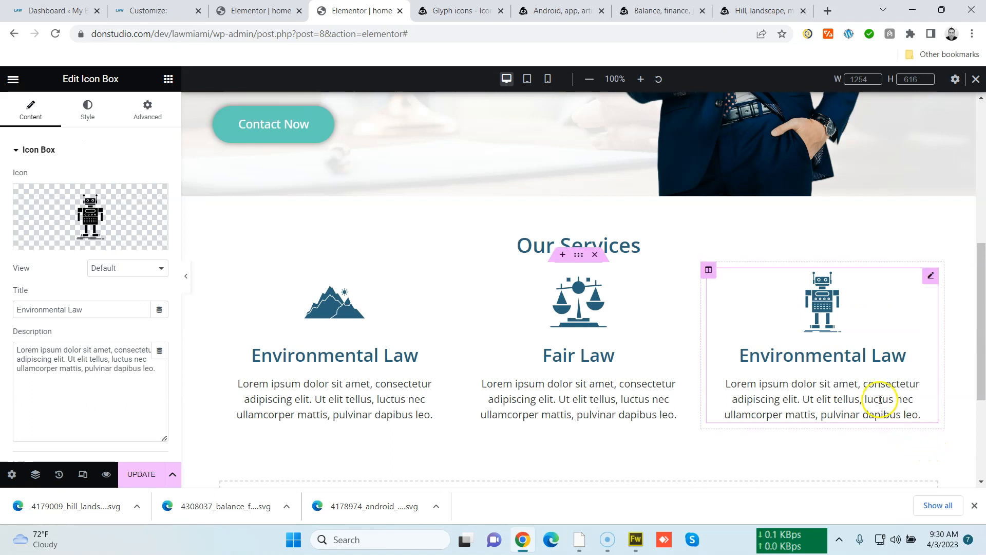
Retitle the third icon box Robot Law and update the page
{"action": "left_click_drag", "start_coordinate": [864, 358], "coordinate": [730, 361]}
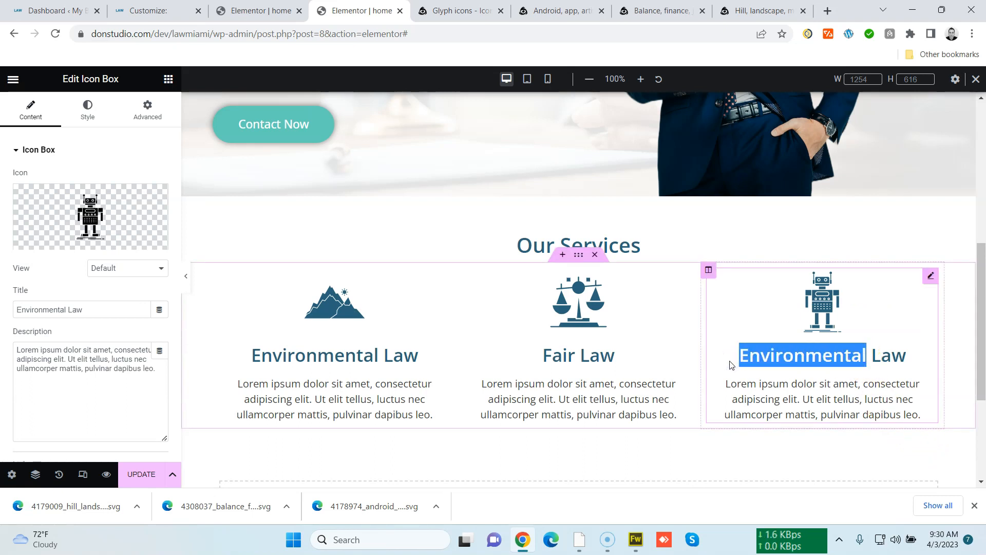
{"action": "left_click", "coordinate": [738, 358]}
{"action": "double_click", "coordinate": [844, 353]}
{"action": "left_click", "coordinate": [859, 356]}
{"action": "double_click", "coordinate": [847, 354]}
{"action": "left_click_drag", "start_coordinate": [735, 354], "coordinate": [849, 358]}
{"action": "type", "text": "Robot"}
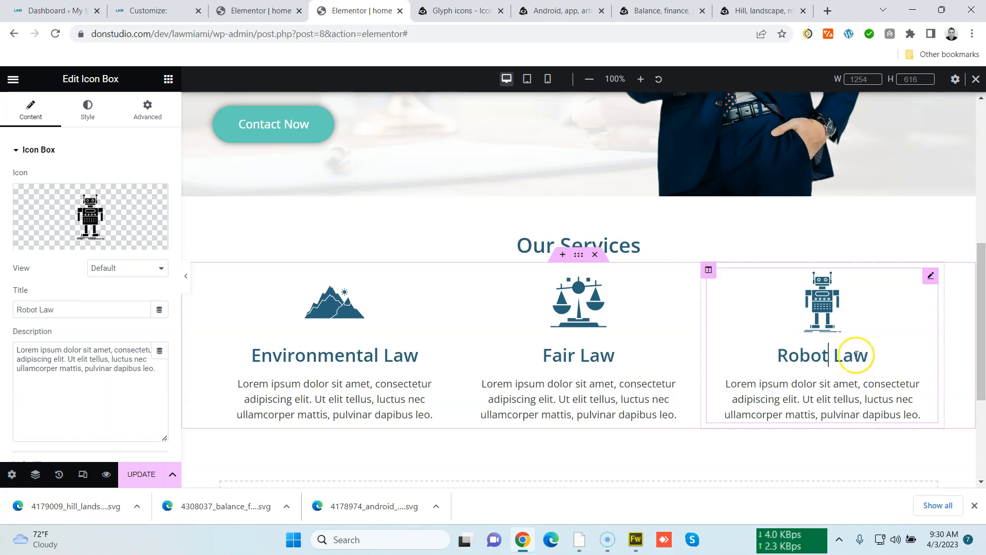
{"action": "left_click", "coordinate": [141, 473]}
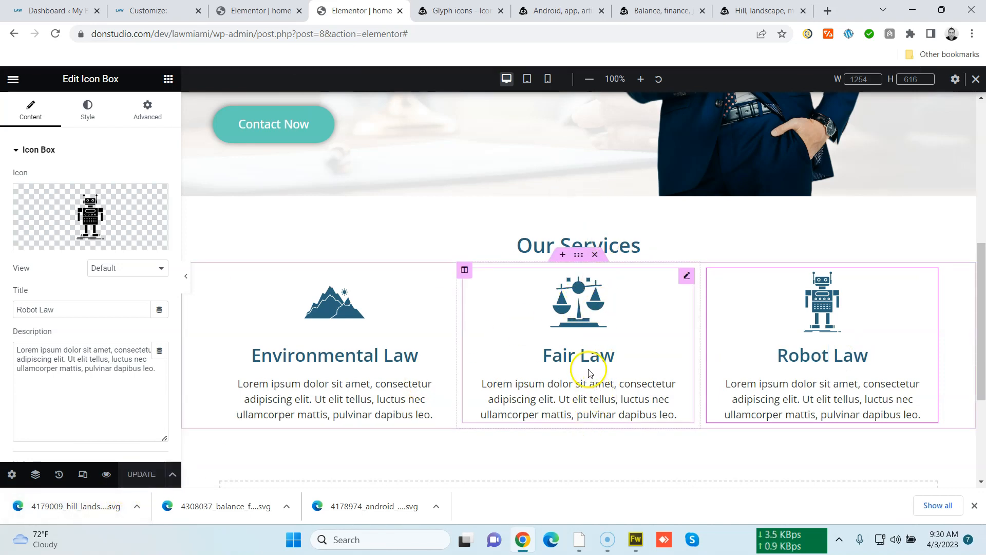
Add an Image widget into the empty section below the services row
{"action": "scroll", "coordinate": [590, 372], "scroll_direction": "down", "scroll_amount": 3}
{"action": "scroll", "coordinate": [588, 368], "scroll_direction": "up", "scroll_amount": 7}
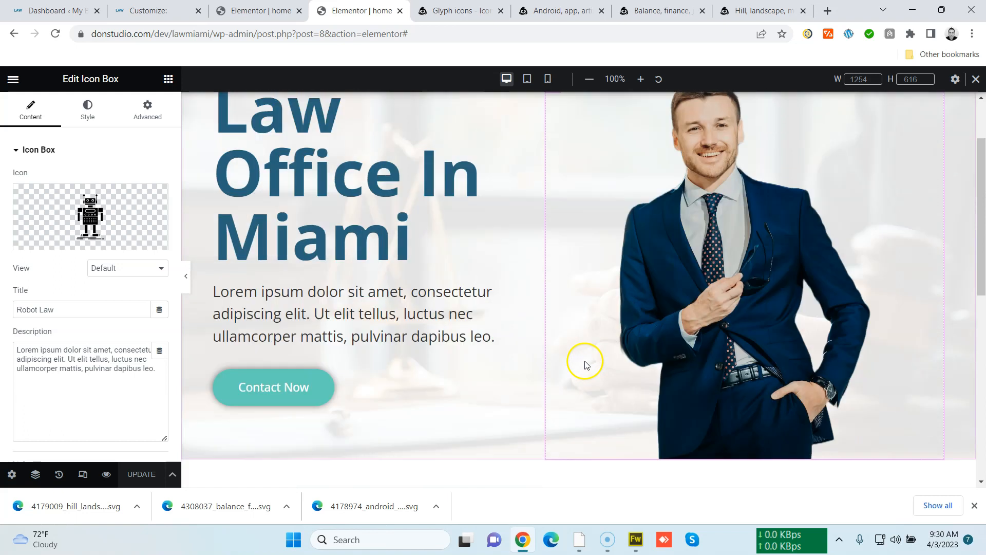
{"action": "scroll", "coordinate": [584, 360], "scroll_direction": "down", "scroll_amount": 5}
{"action": "scroll", "coordinate": [584, 328], "scroll_direction": "up", "scroll_amount": 2}
{"action": "scroll", "coordinate": [580, 277], "scroll_direction": "down", "scroll_amount": 1}
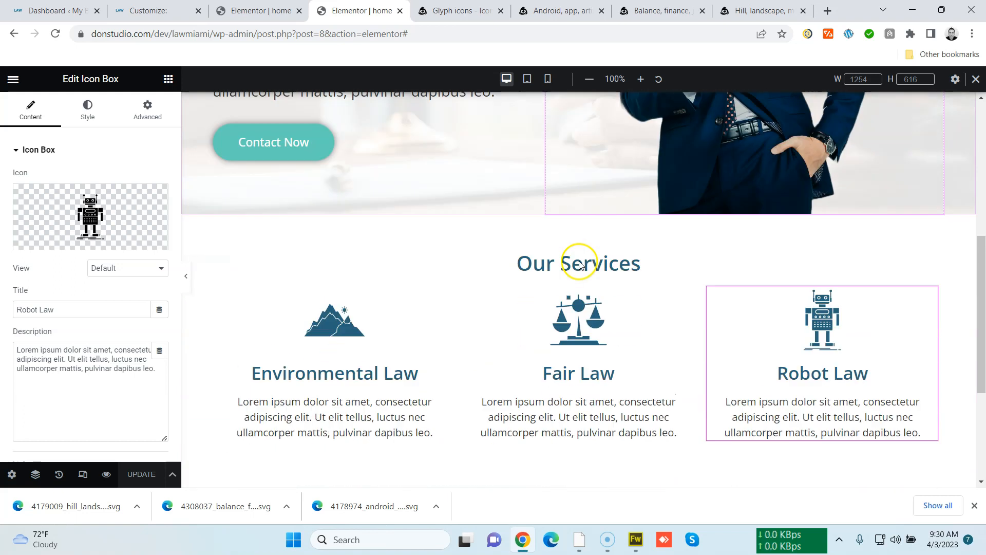
{"action": "scroll", "coordinate": [579, 265], "scroll_direction": "down", "scroll_amount": 4}
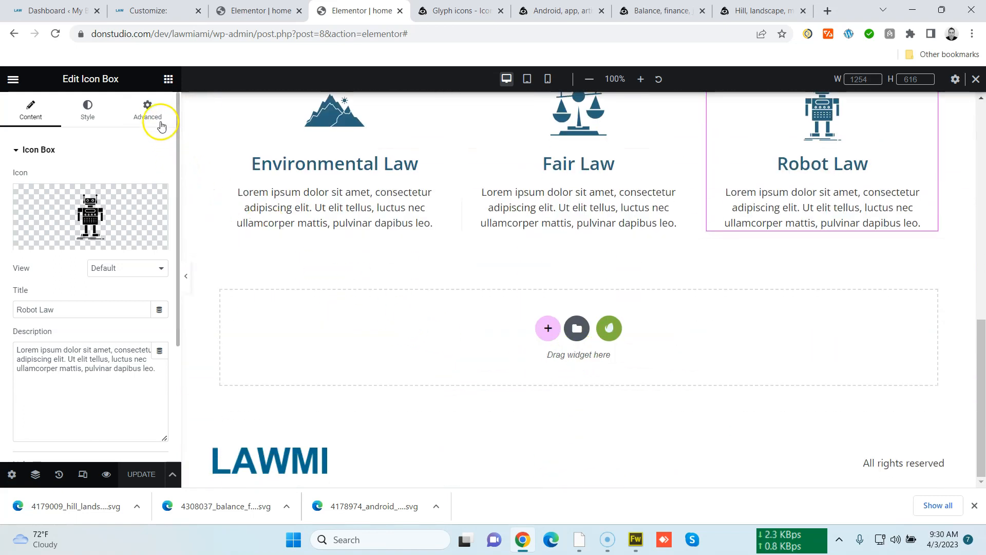
{"action": "left_click", "coordinate": [157, 120]}
{"action": "left_click", "coordinate": [168, 79]}
{"action": "left_click_drag", "start_coordinate": [62, 296], "coordinate": [383, 352]}
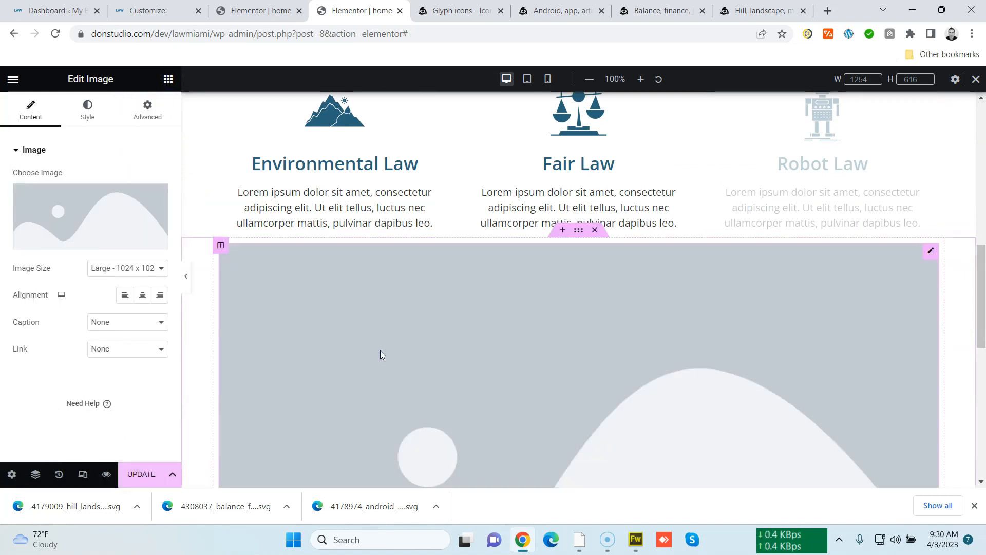
Search Envato Elements for "Old people" photos from the Image widget's image chooser
{"action": "left_click", "coordinate": [123, 198]}
{"action": "left_click", "coordinate": [294, 130]}
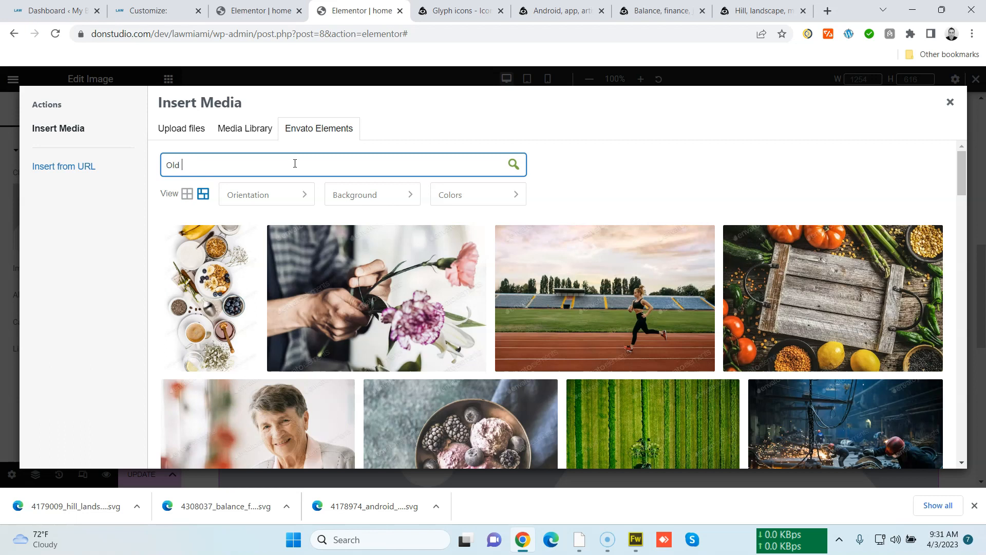
{"action": "type", "text": "ple"}
{"action": "key", "text": "Return"}
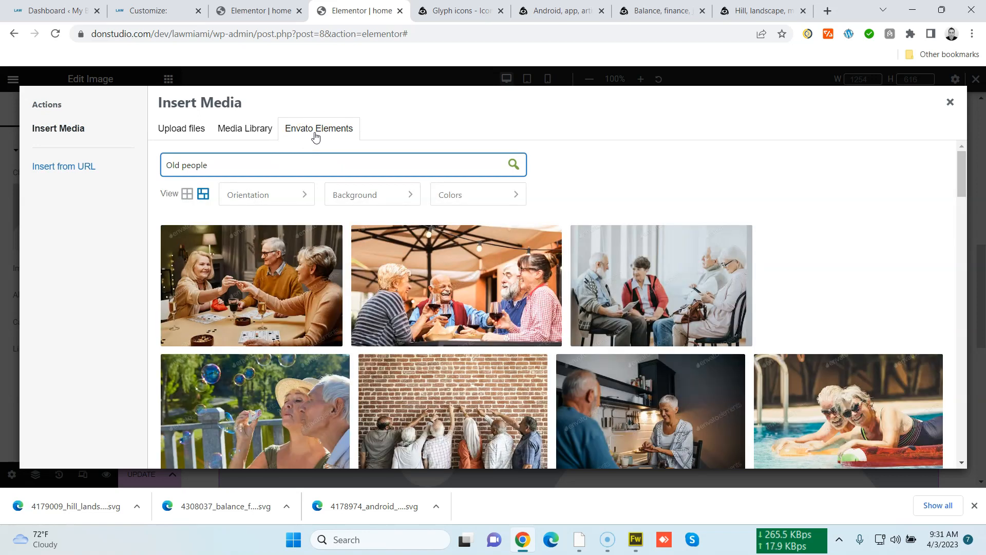
Import the old couple in love at the beach photo and insert it into the Image widget
{"action": "scroll", "coordinate": [267, 262], "scroll_direction": "down", "scroll_amount": 3}
{"action": "mouse_move", "coordinate": [203, 269]}
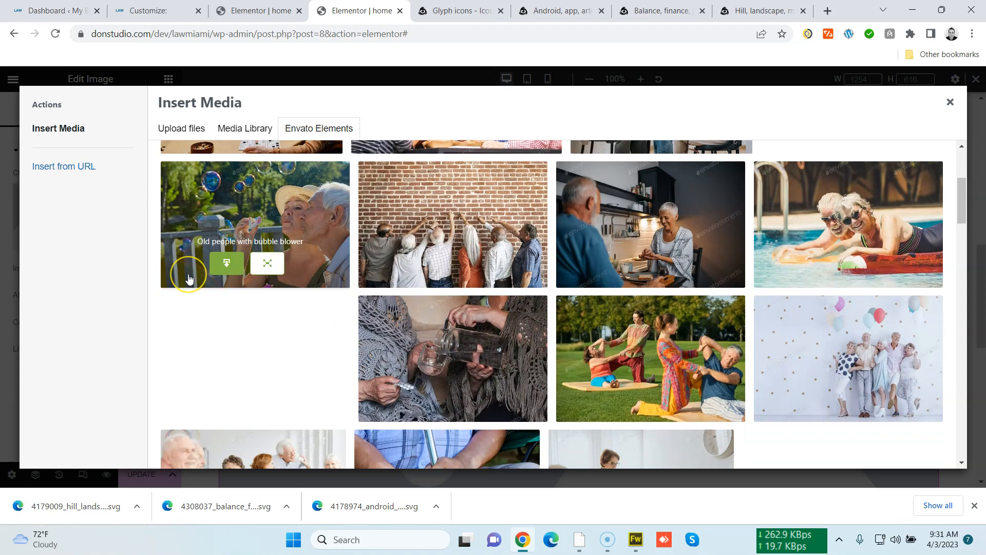
{"action": "scroll", "coordinate": [189, 279], "scroll_direction": "down", "scroll_amount": 5}
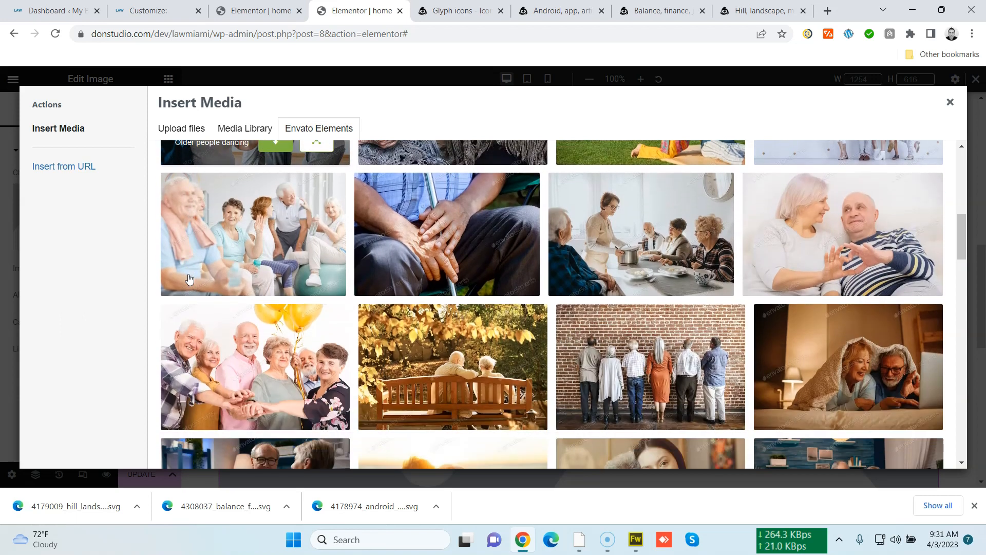
{"action": "scroll", "coordinate": [188, 278], "scroll_direction": "down", "scroll_amount": 1}
{"action": "scroll", "coordinate": [189, 278], "scroll_direction": "up", "scroll_amount": 1}
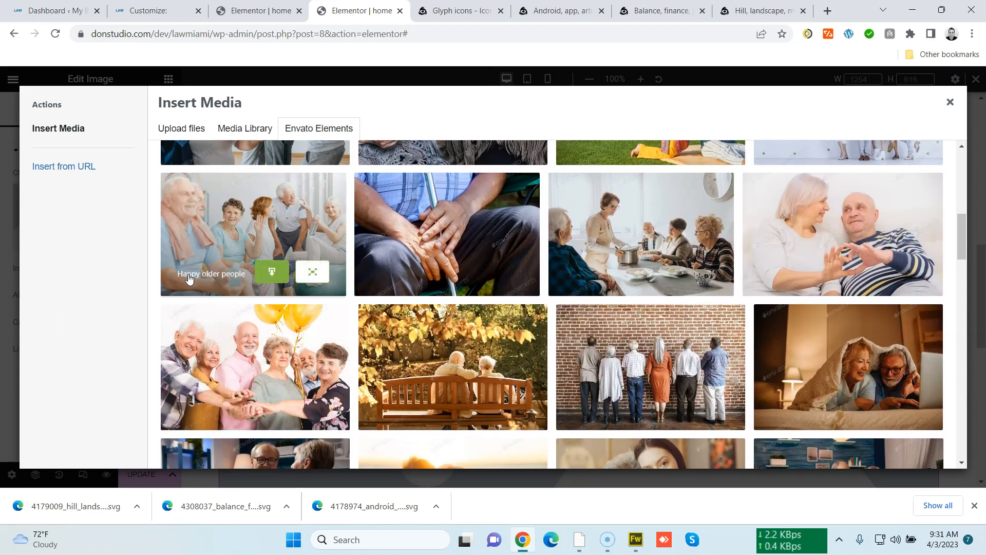
{"action": "scroll", "coordinate": [189, 278], "scroll_direction": "down", "scroll_amount": 3}
{"action": "scroll", "coordinate": [188, 278], "scroll_direction": "down", "scroll_amount": 3}
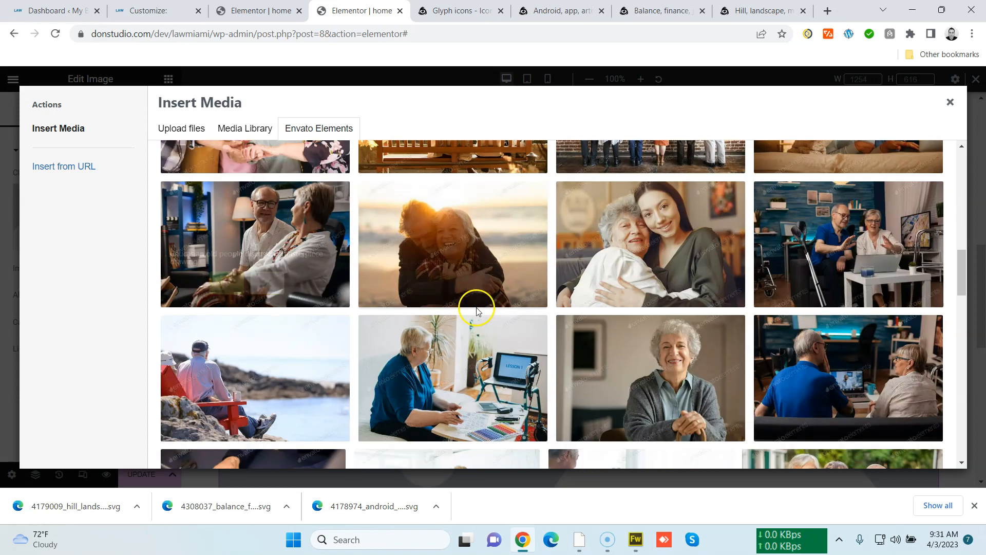
{"action": "left_click", "coordinate": [426, 282]}
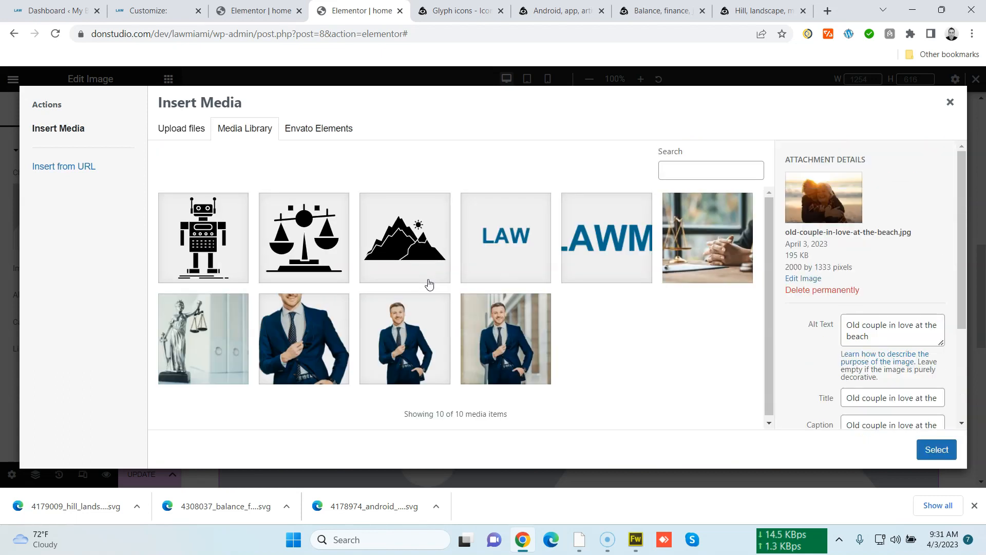
{"action": "left_click", "coordinate": [947, 450]}
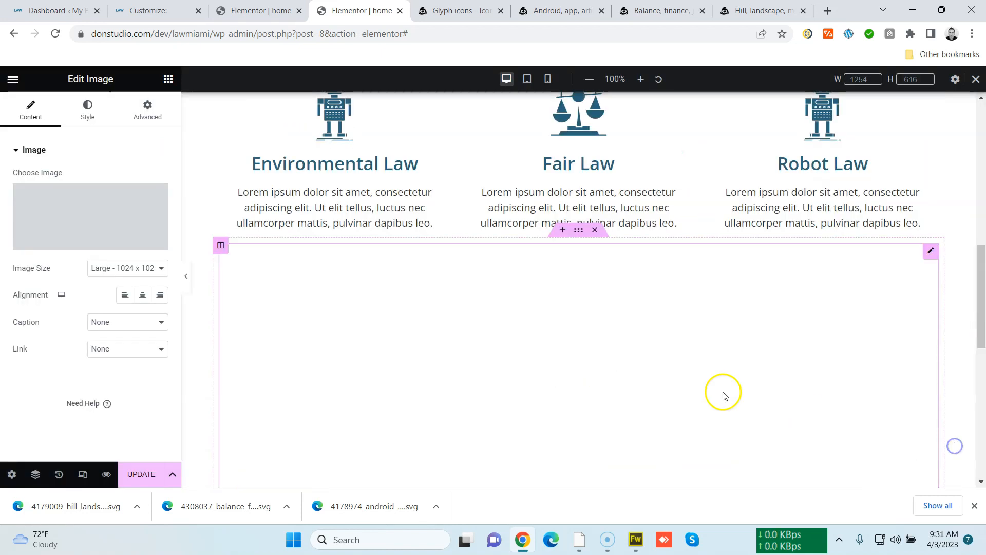
Add a new column beside the image column
{"action": "right_click", "coordinate": [221, 244]}
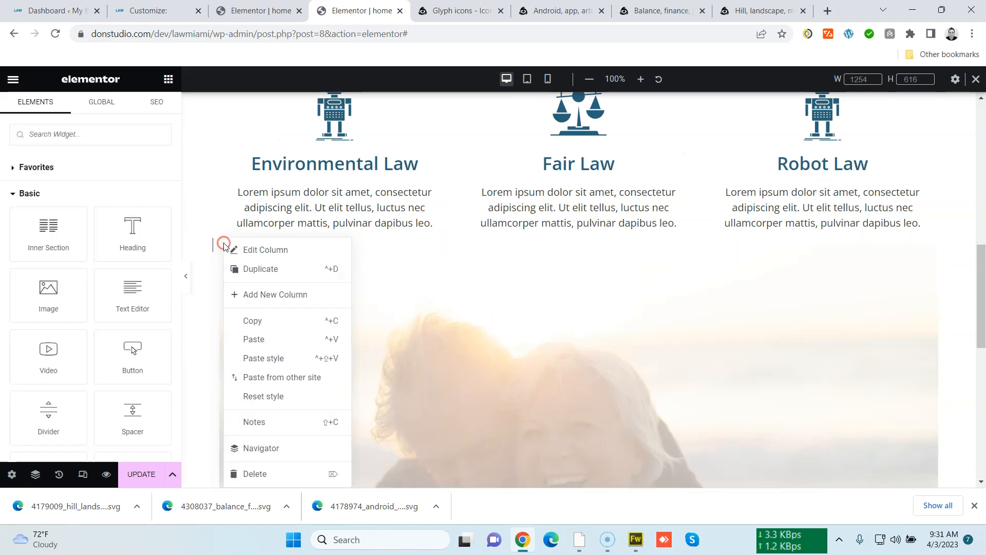
{"action": "left_click", "coordinate": [279, 293]}
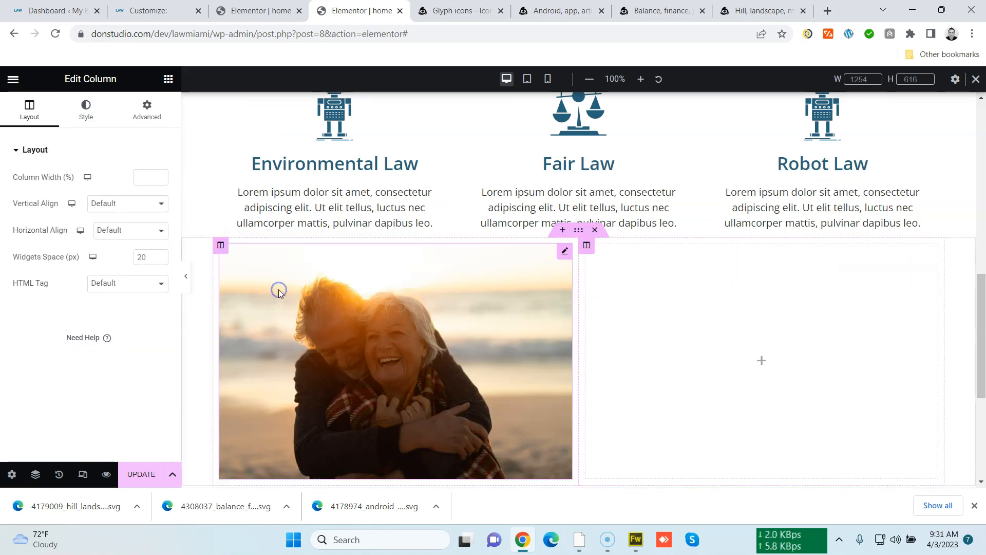
Set the image section's top and bottom padding to 50 px and update the page
{"action": "left_click", "coordinate": [583, 231]}
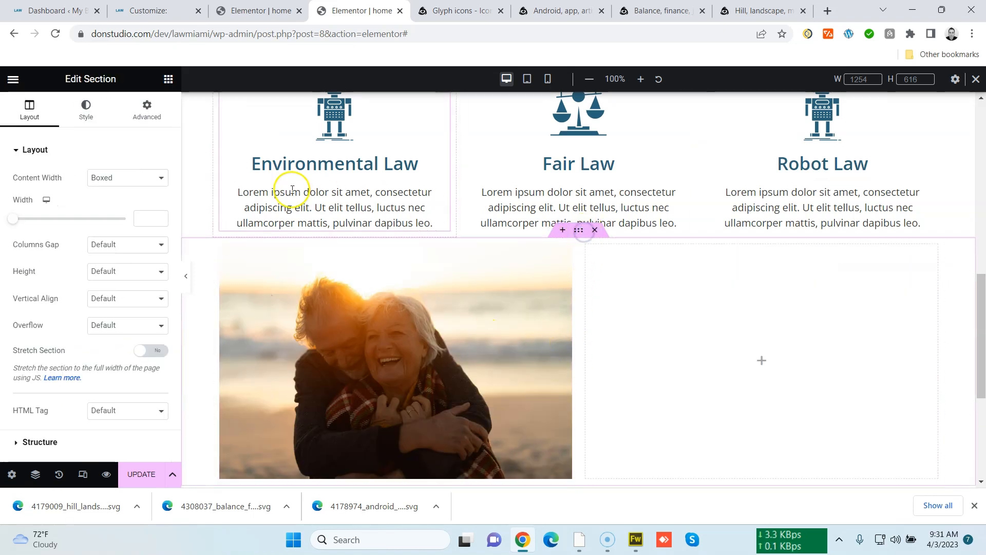
{"action": "left_click", "coordinate": [147, 109]}
{"action": "left_click", "coordinate": [160, 243]}
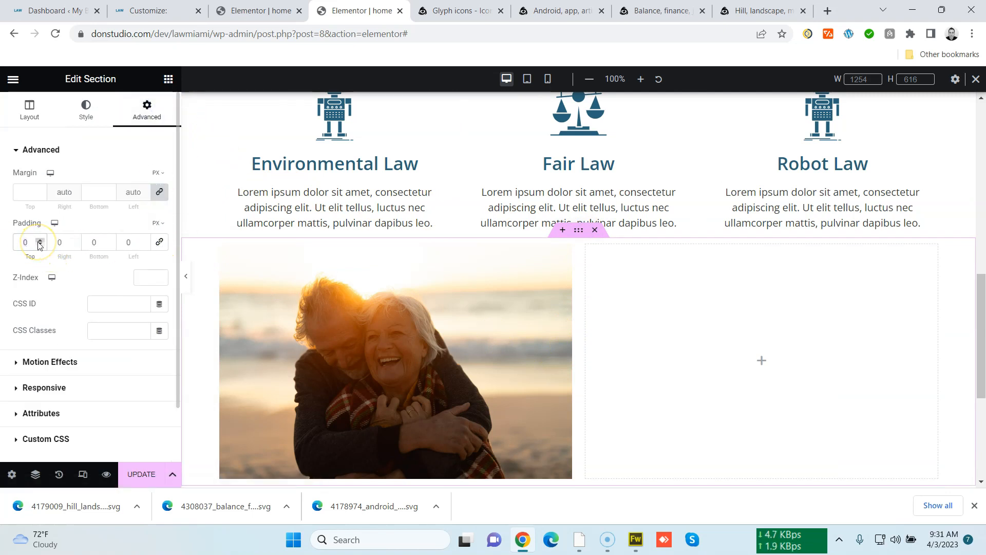
{"action": "type", "text": "50"}
{"action": "left_click", "coordinate": [83, 241]}
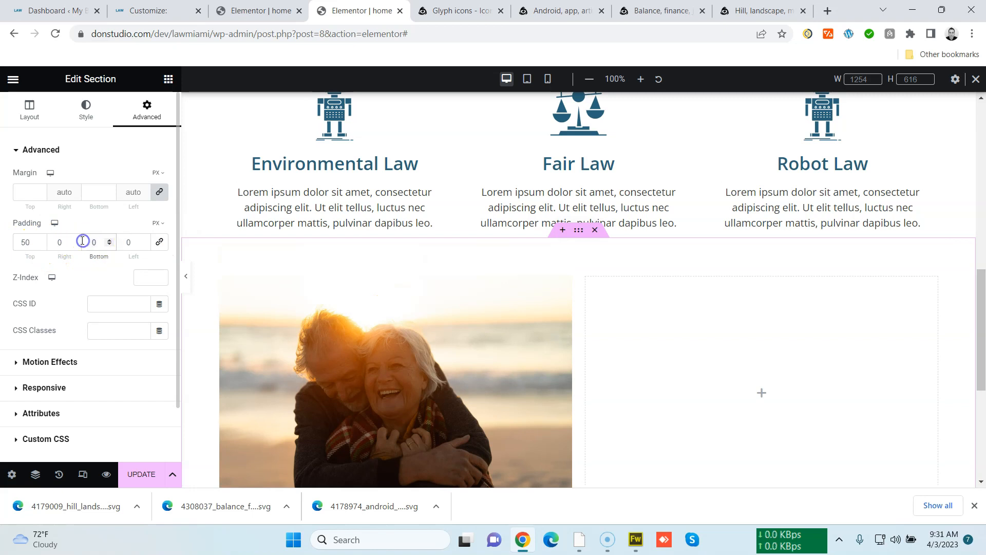
{"action": "left_click", "coordinate": [141, 472]}
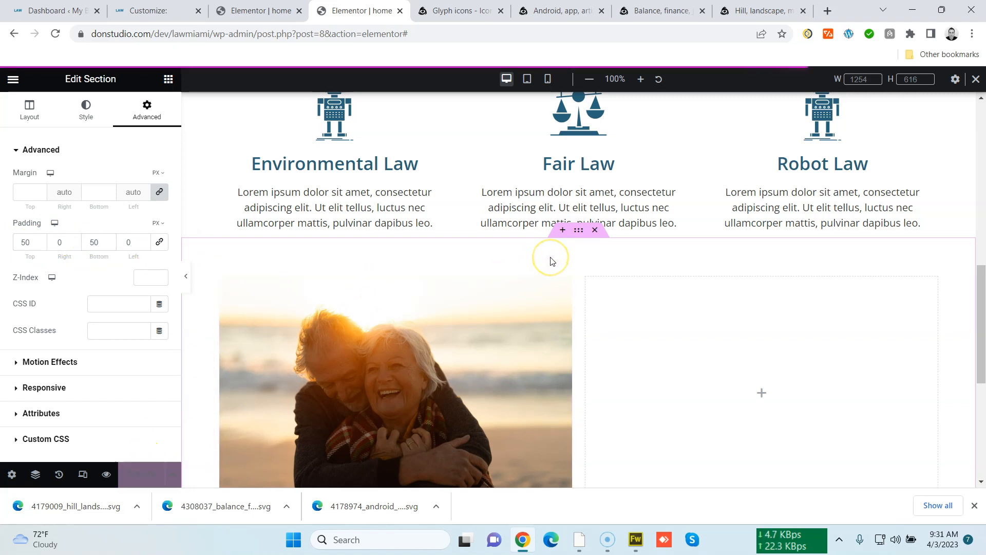
Add a new section above the image section and drop a Divider widget into it
{"action": "left_click", "coordinate": [563, 237]}
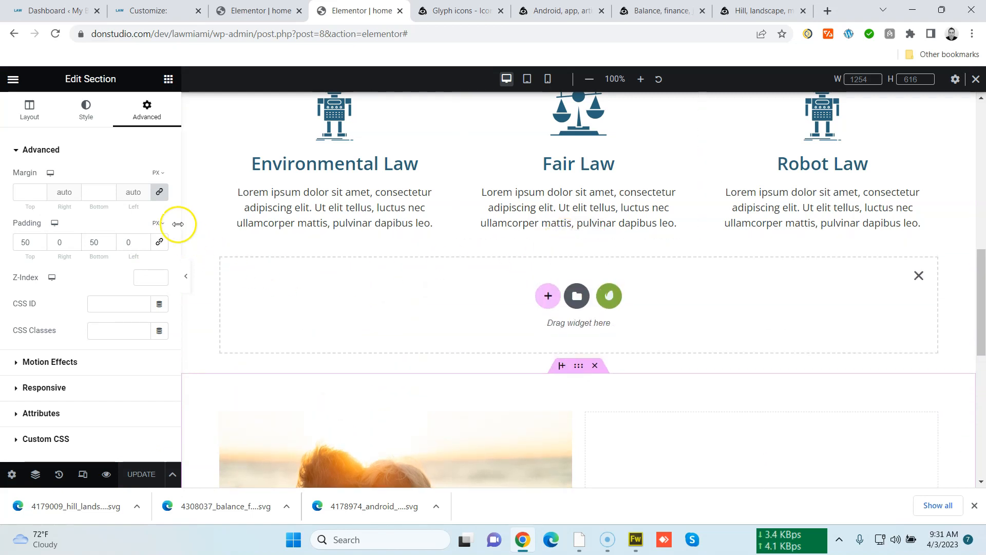
{"action": "left_click", "coordinate": [168, 79]}
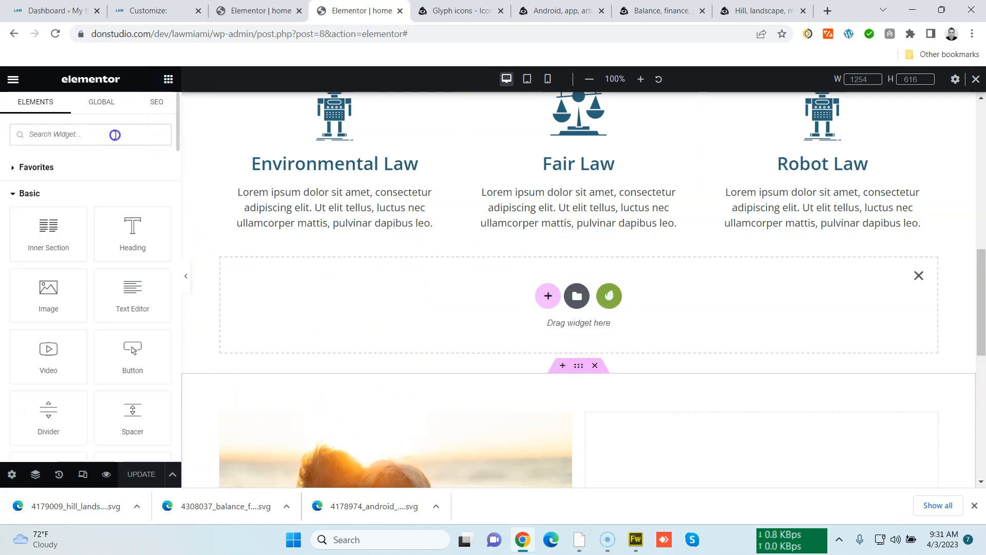
{"action": "type", "text": "div"}
{"action": "left_click_drag", "start_coordinate": [82, 158], "coordinate": [504, 300]}
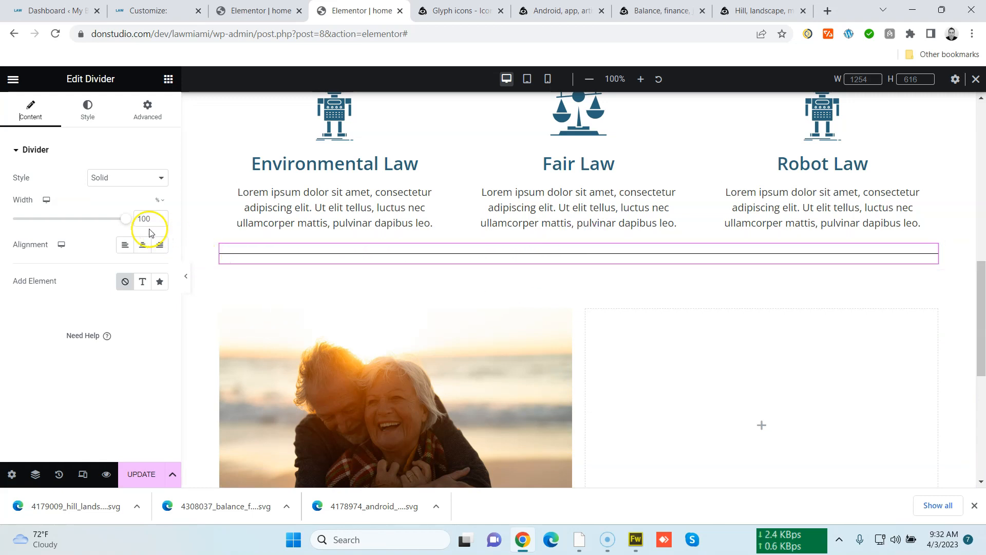
Set the divider style to Curved after trying the Slashes and Curly styles
{"action": "left_click", "coordinate": [125, 181]}
{"action": "left_click", "coordinate": [137, 260]}
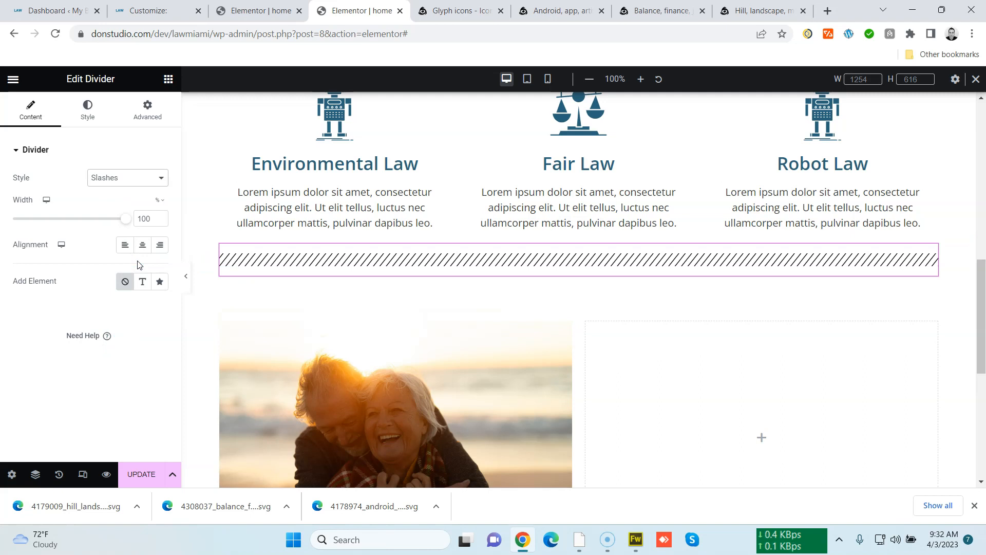
{"action": "scroll", "coordinate": [512, 378], "scroll_direction": "up", "scroll_amount": 7}
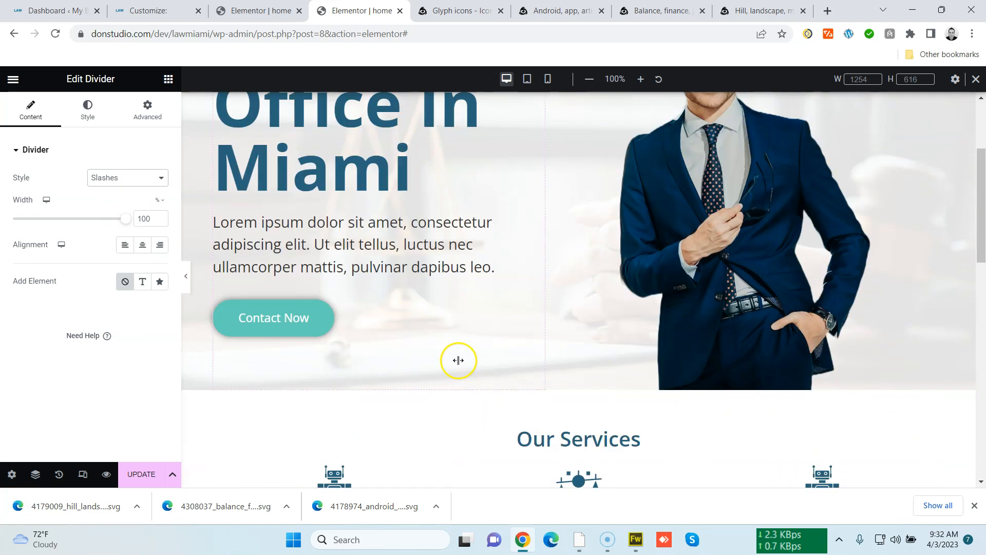
{"action": "scroll", "coordinate": [458, 360], "scroll_direction": "down", "scroll_amount": 5}
{"action": "left_click", "coordinate": [132, 179]}
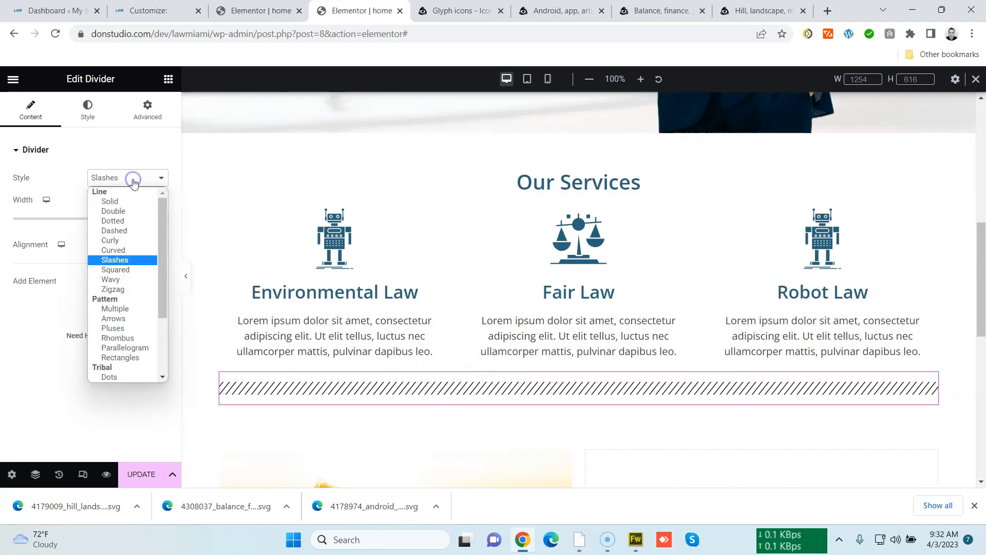
{"action": "left_click_drag", "start_coordinate": [162, 209], "coordinate": [161, 248]}
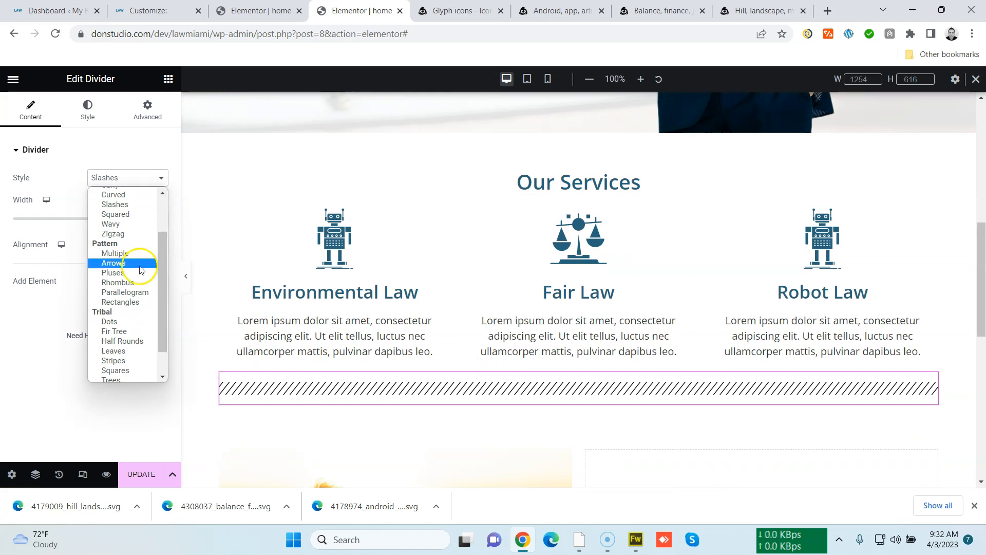
{"action": "scroll", "coordinate": [141, 269], "scroll_direction": "down", "scroll_amount": 2}
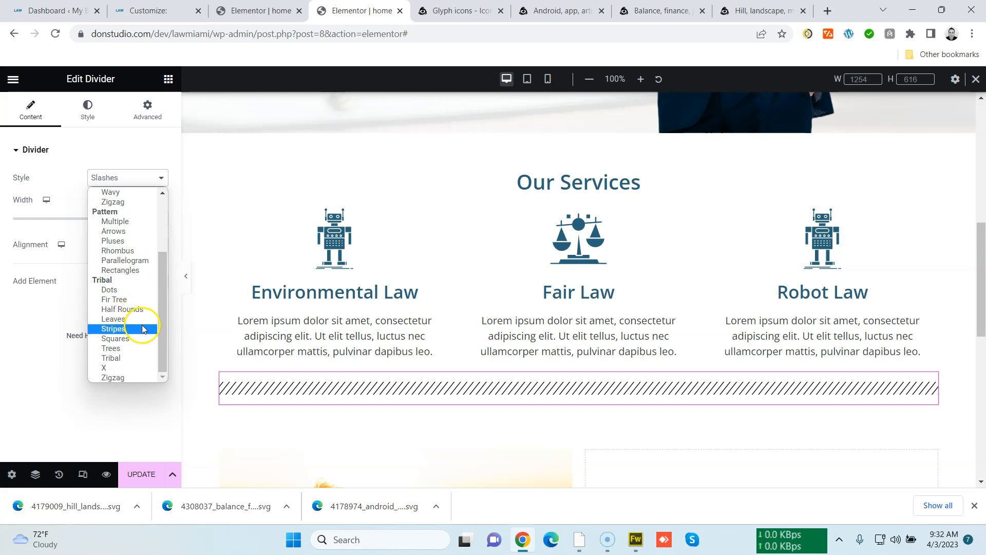
{"action": "scroll", "coordinate": [142, 308], "scroll_direction": "up", "scroll_amount": 3}
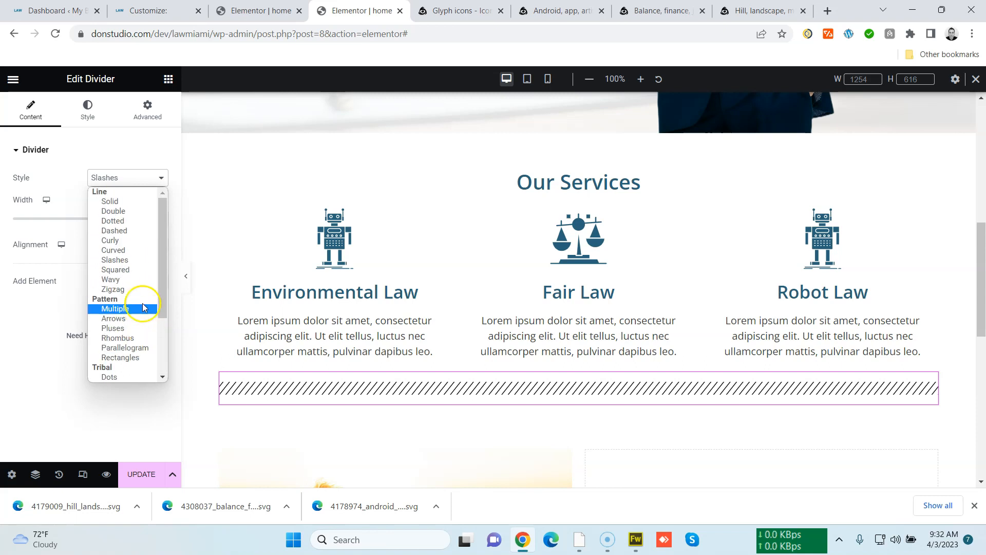
{"action": "left_click", "coordinate": [137, 242]}
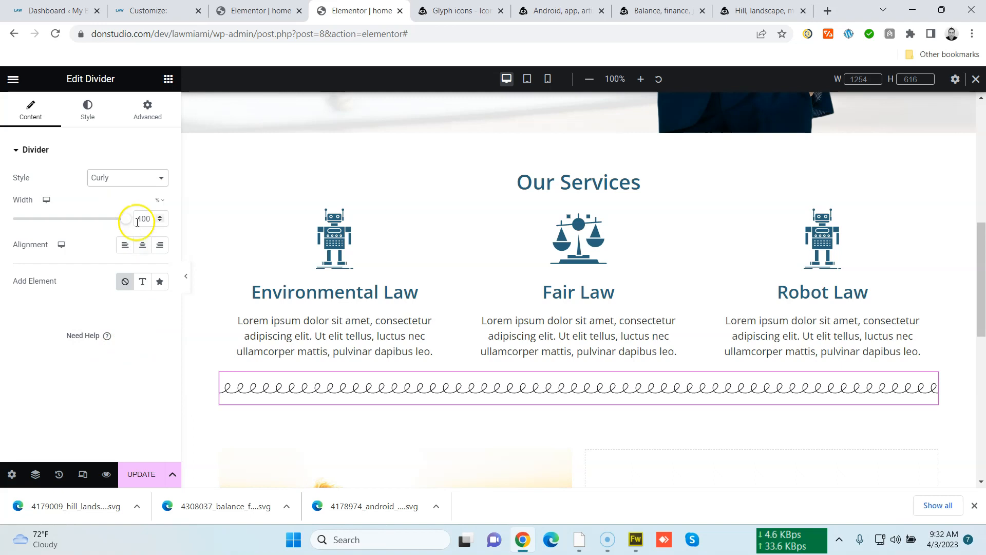
{"action": "left_click", "coordinate": [138, 177]}
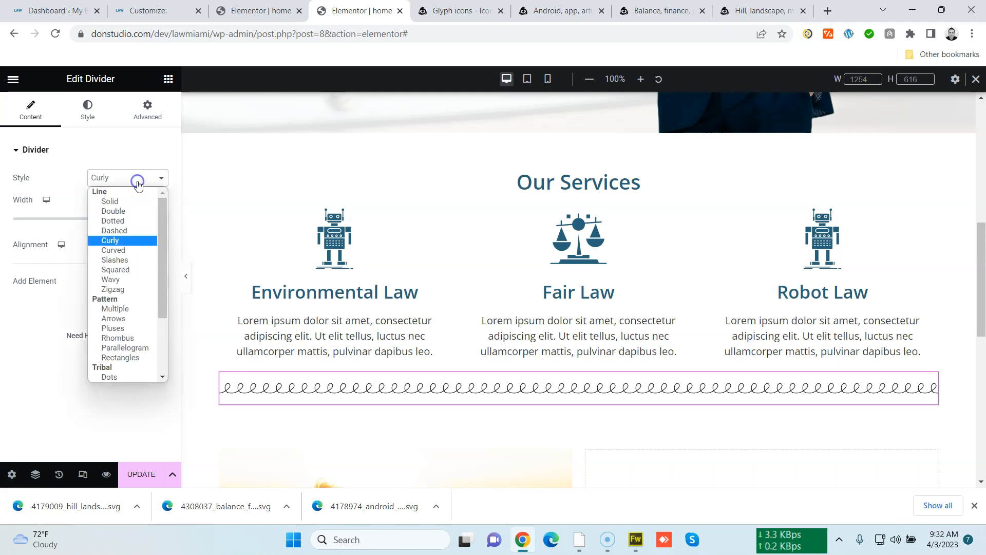
{"action": "left_click", "coordinate": [141, 251]}
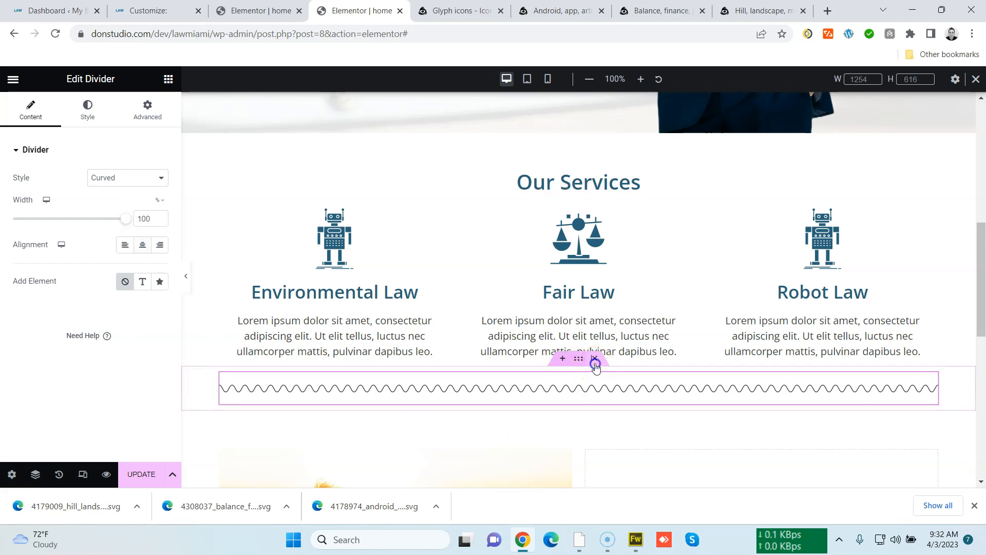
Delete the divider section
{"action": "left_click", "coordinate": [594, 358]}
{"action": "scroll", "coordinate": [534, 383], "scroll_direction": "down", "scroll_amount": 5}
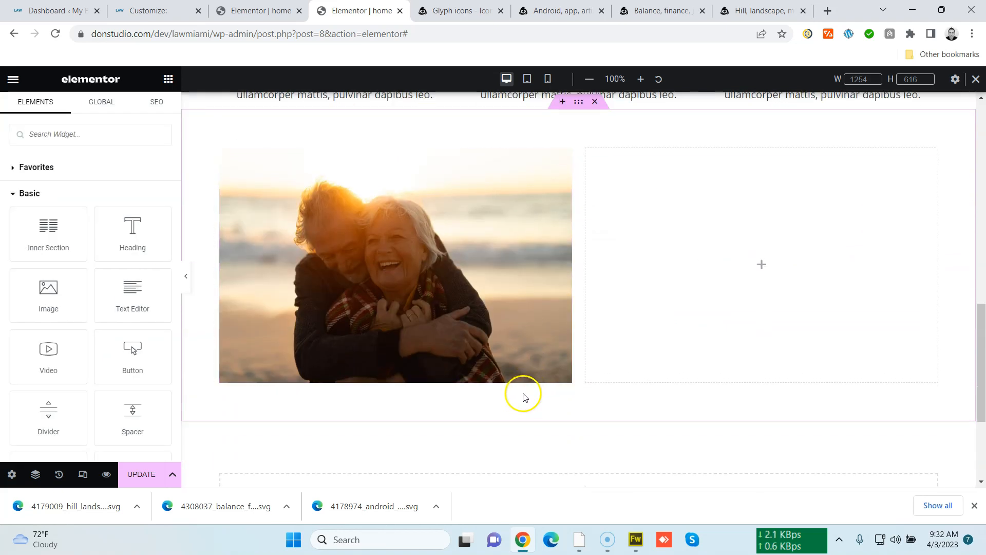
{"action": "scroll", "coordinate": [568, 388], "scroll_direction": "up", "scroll_amount": 1}
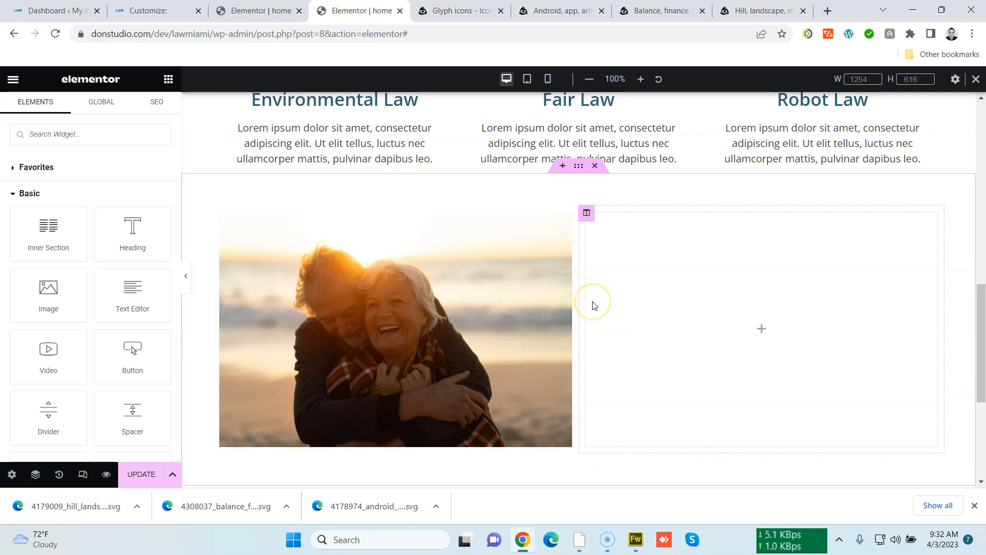
Delete the empty second column beside the image
{"action": "scroll", "coordinate": [595, 334], "scroll_direction": "up", "scroll_amount": 8}
{"action": "scroll", "coordinate": [597, 354], "scroll_direction": "down", "scroll_amount": 10}
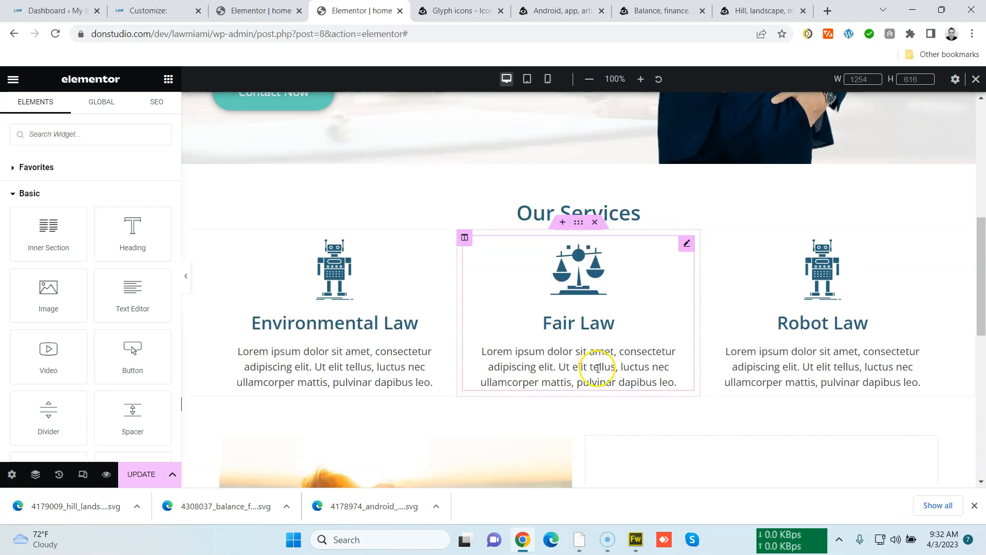
{"action": "scroll", "coordinate": [598, 368], "scroll_direction": "up", "scroll_amount": 3}
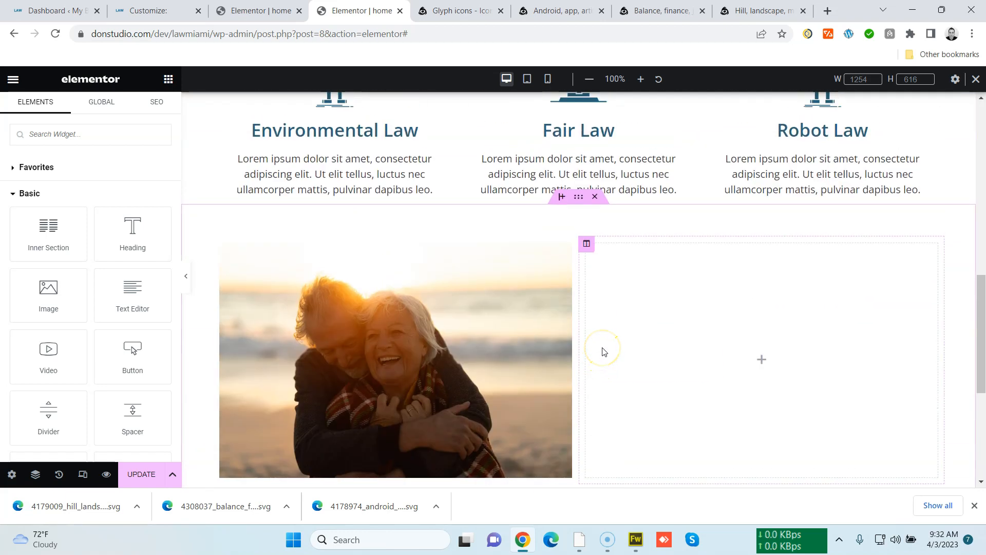
{"action": "right_click", "coordinate": [585, 241]}
{"action": "left_click", "coordinate": [660, 472]}
Delete the Image widget from the section
{"action": "scroll", "coordinate": [616, 411], "scroll_direction": "down", "scroll_amount": 3}
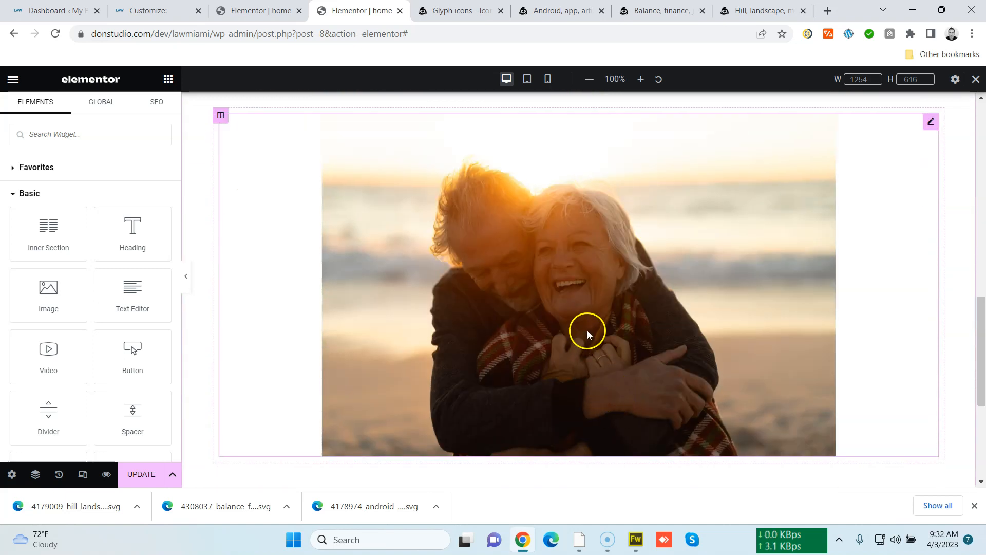
{"action": "right_click", "coordinate": [568, 306]}
{"action": "left_click", "coordinate": [621, 473]}
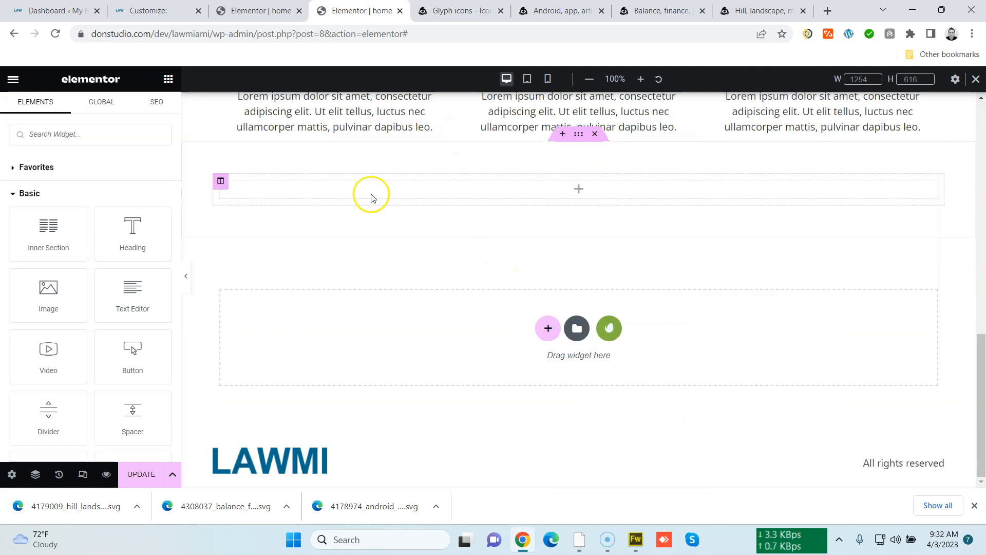
Add a Heading widget into the empty column and title it Your Offer
{"action": "left_click_drag", "start_coordinate": [137, 248], "coordinate": [383, 197]}
{"action": "triple_click", "coordinate": [132, 193]}
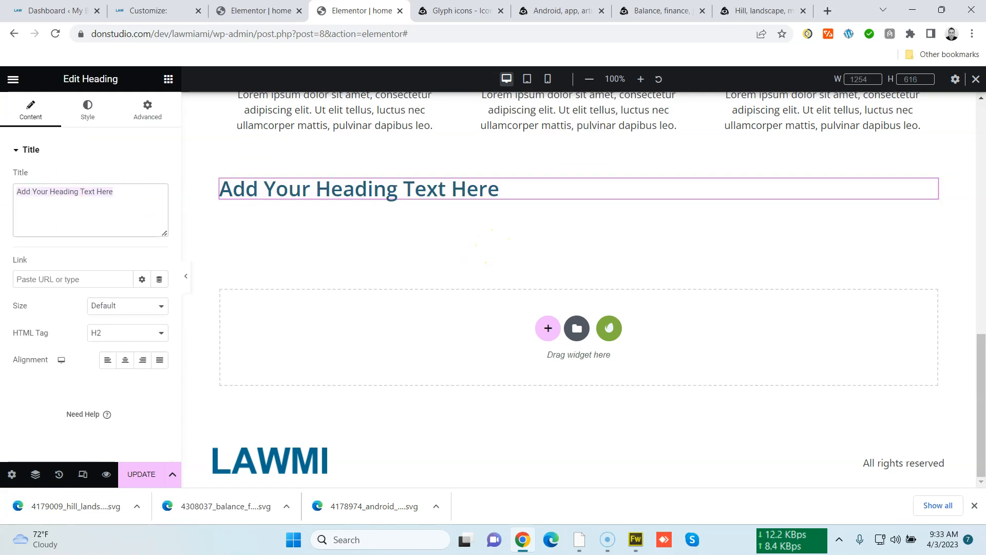
{"action": "type", "text": "Your Offer"}
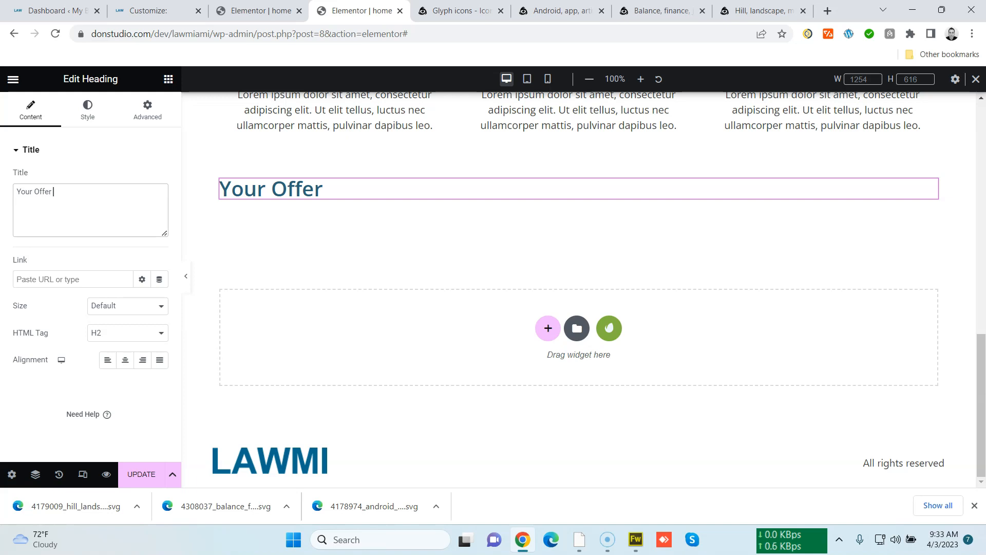
Retitle the heading as Important Info 2023
{"action": "key", "text": "BackSpace"}
{"action": "key", "text": "BackSpace"}
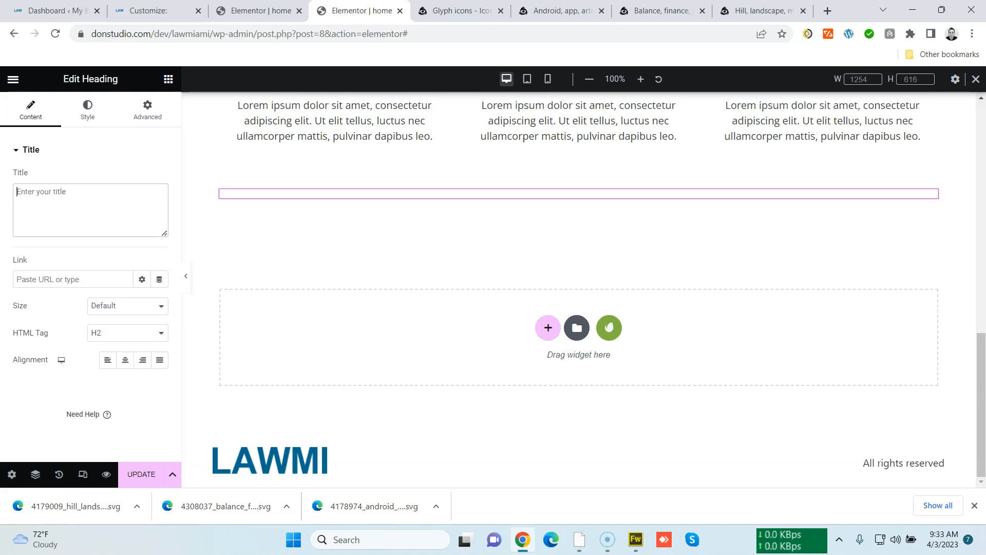
{"action": "type", "text": "Important Info 2023"}
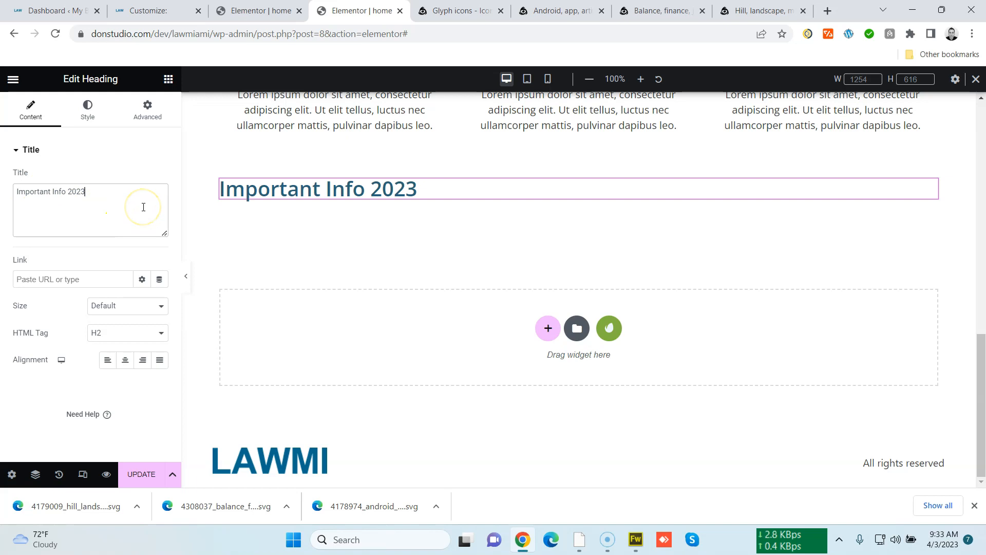
Set the section's classic background image to the old couple in love at the beach photo
{"action": "mouse_move", "coordinate": [571, 182]}
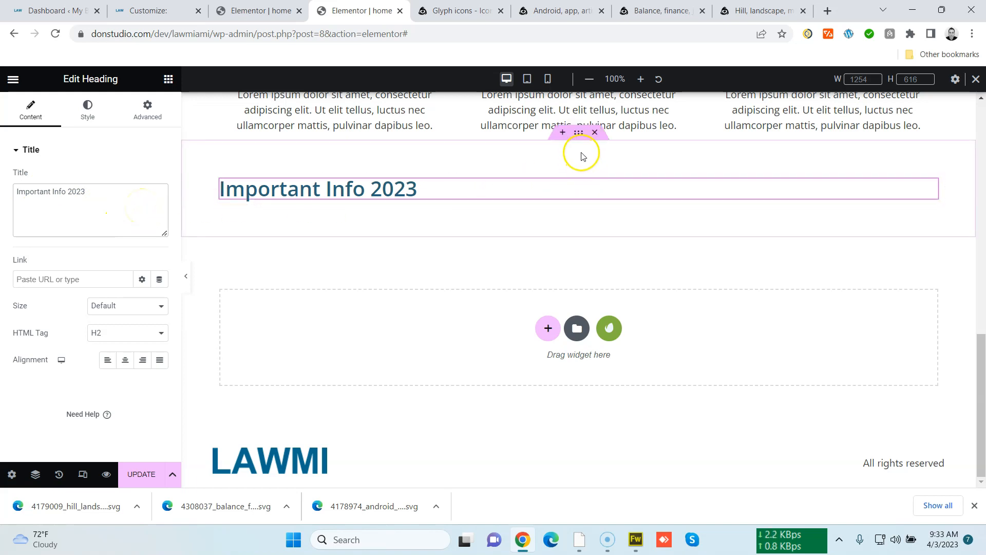
{"action": "left_click", "coordinate": [578, 132]}
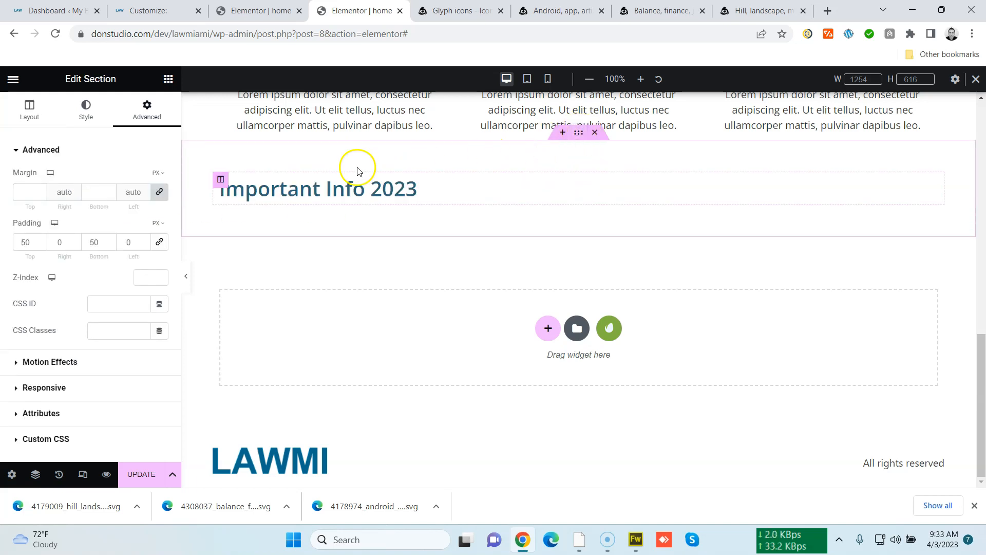
{"action": "left_click", "coordinate": [85, 112]}
{"action": "left_click", "coordinate": [107, 205]}
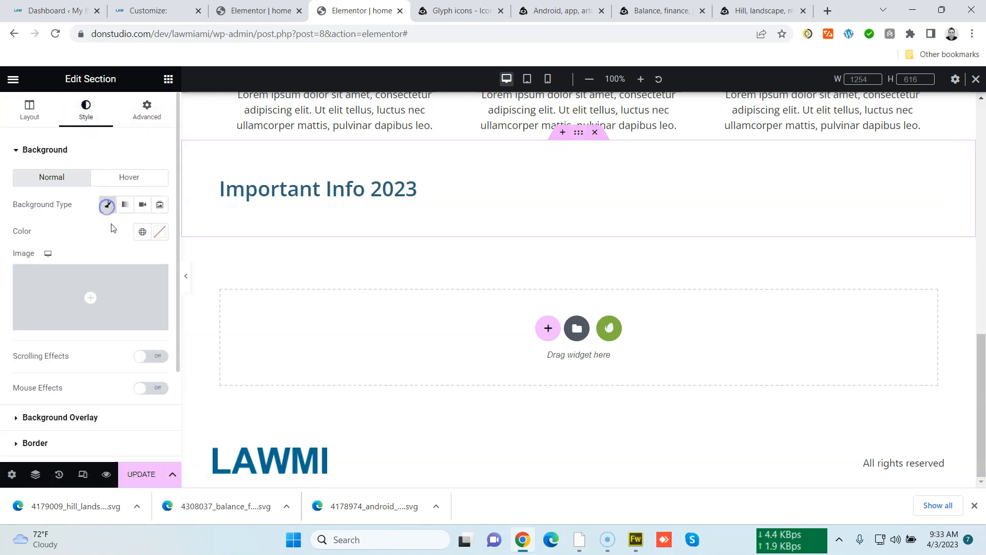
{"action": "left_click", "coordinate": [132, 286]}
{"action": "left_click", "coordinate": [246, 213]}
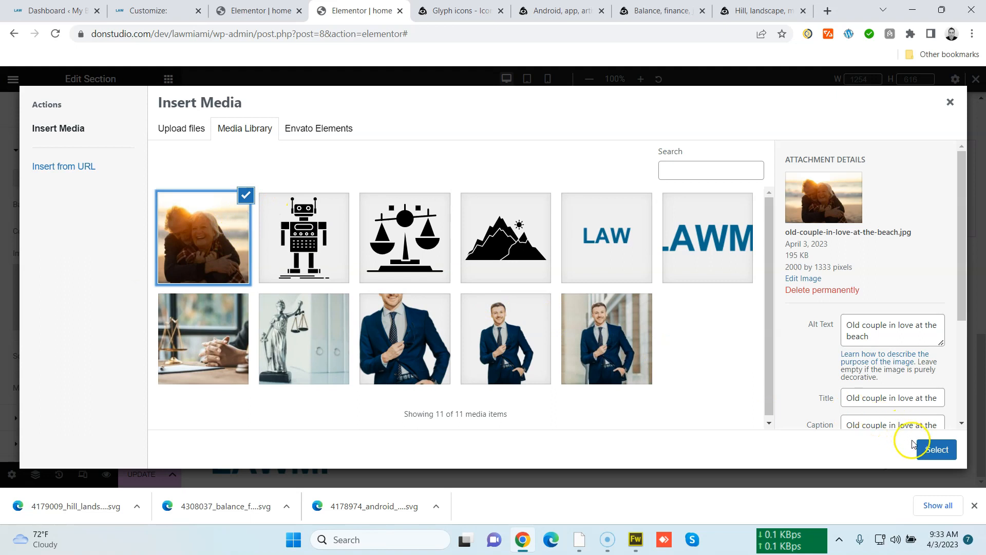
{"action": "left_click", "coordinate": [936, 450]}
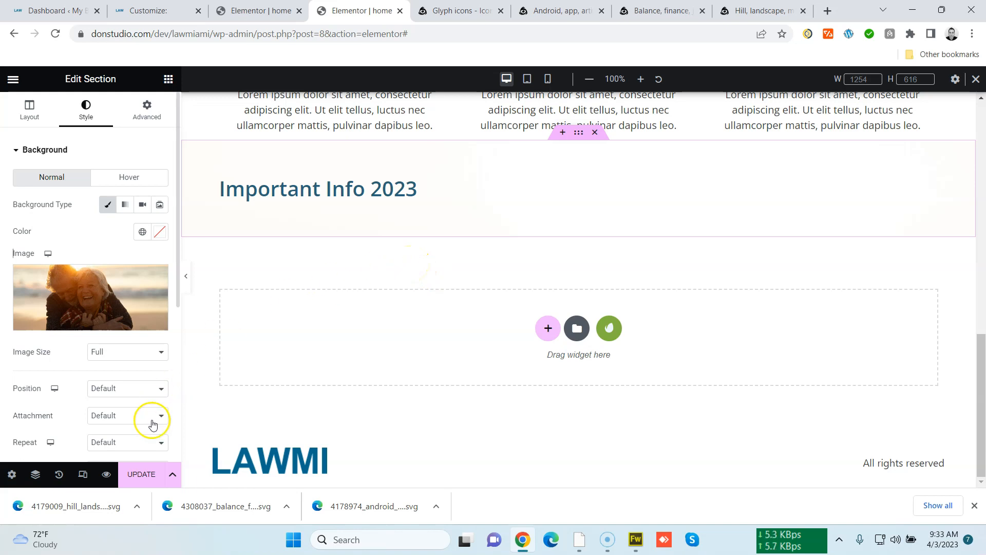
Set the background display size to Cover and its position to Center Center
{"action": "left_click", "coordinate": [148, 442]}
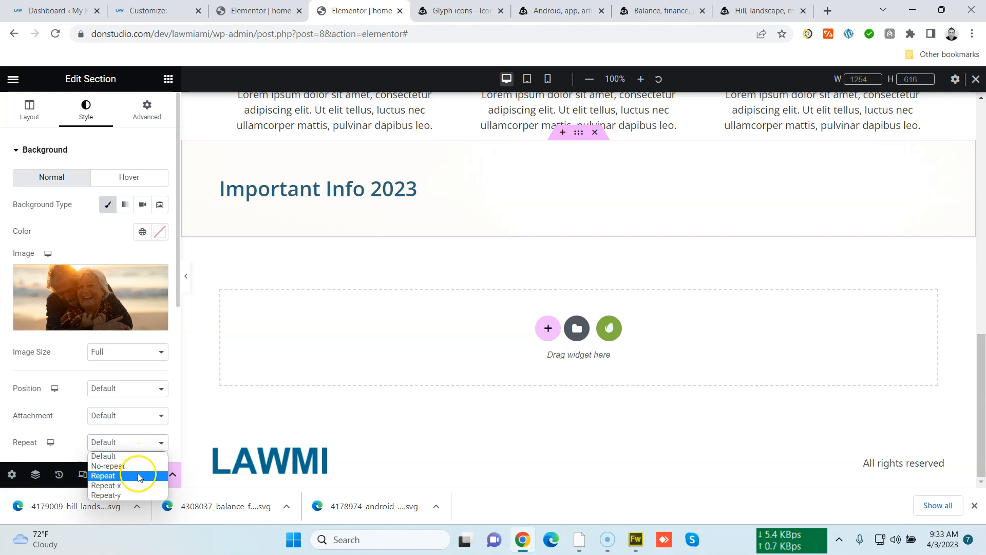
{"action": "scroll", "coordinate": [79, 409], "scroll_direction": "down", "scroll_amount": 5}
{"action": "left_click", "coordinate": [129, 230]}
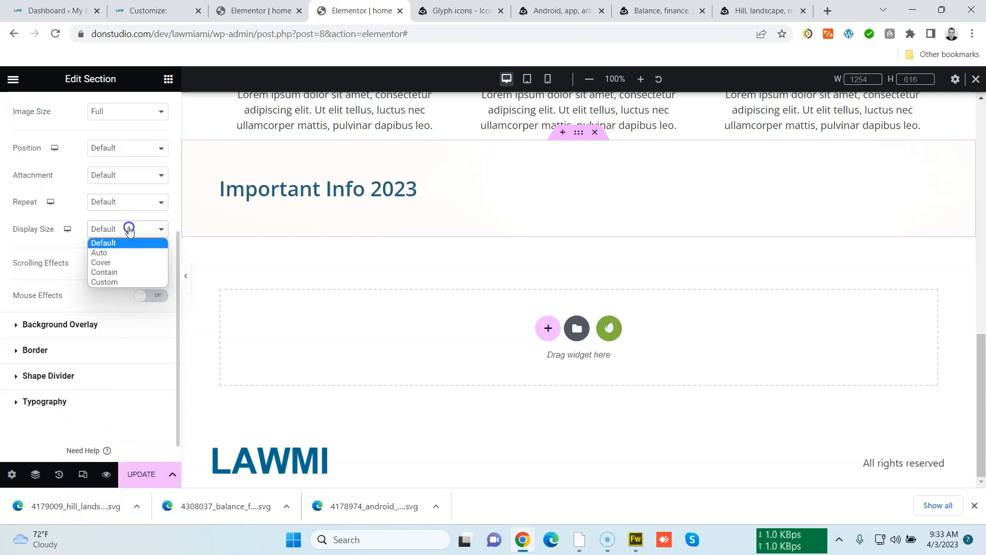
{"action": "left_click", "coordinate": [125, 263]}
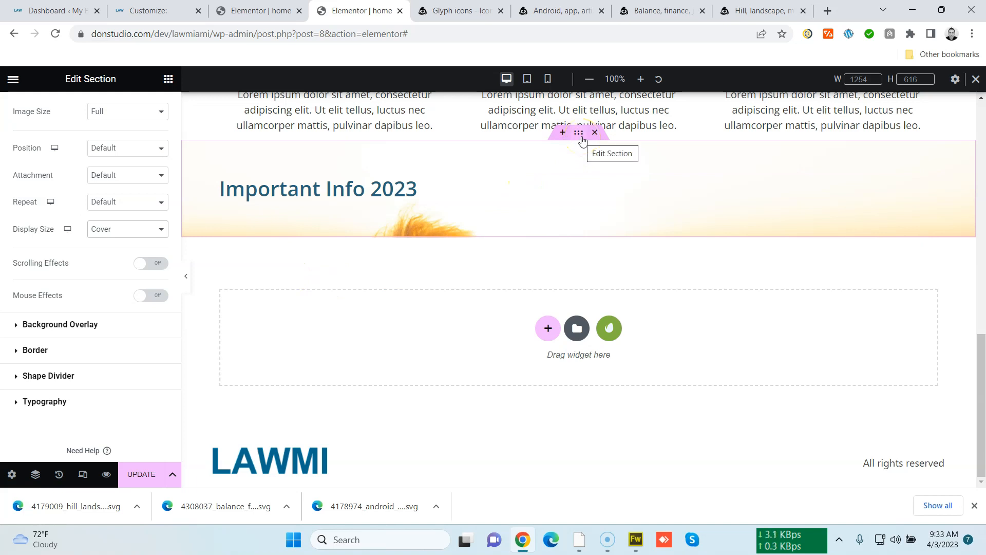
{"action": "left_click", "coordinate": [154, 148]}
{"action": "left_click", "coordinate": [142, 169]}
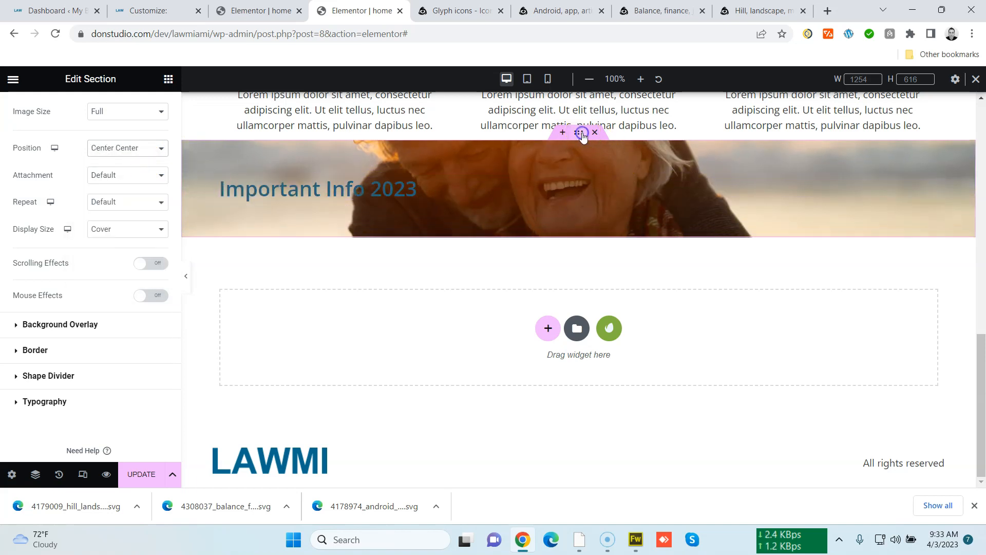
Set the section's padding to 400 px at the top and 200 px at the bottom
{"action": "scroll", "coordinate": [124, 154], "scroll_direction": "up", "scroll_amount": 5}
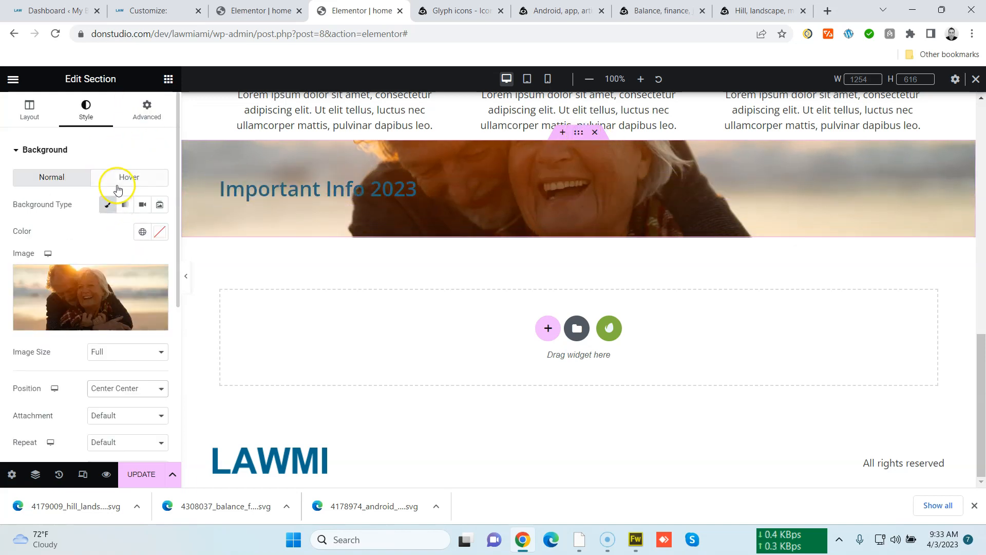
{"action": "left_click", "coordinate": [146, 109]}
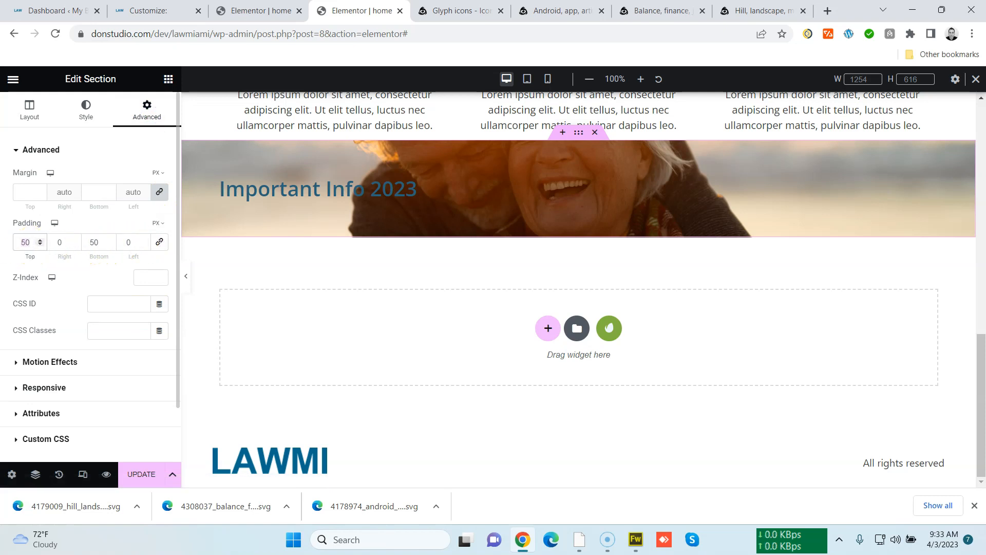
{"action": "type", "text": "200"}
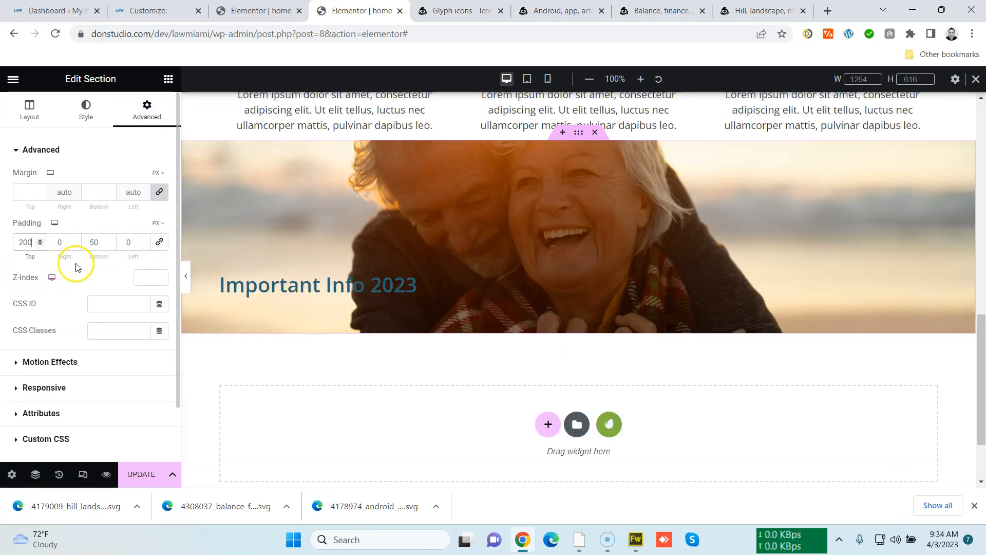
{"action": "type", "text": "200"}
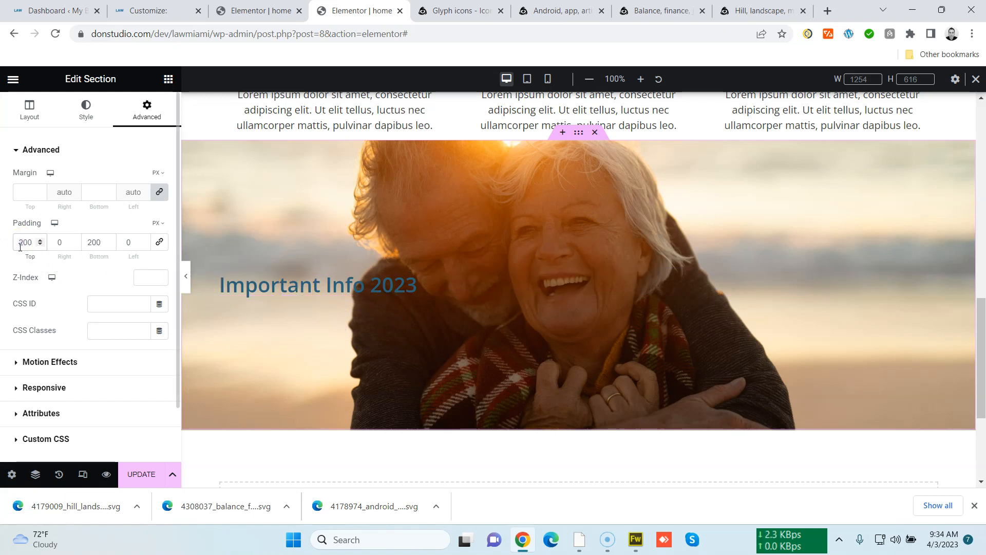
{"action": "type", "text": "4"}
{"action": "scroll", "coordinate": [337, 309], "scroll_direction": "down", "scroll_amount": 4}
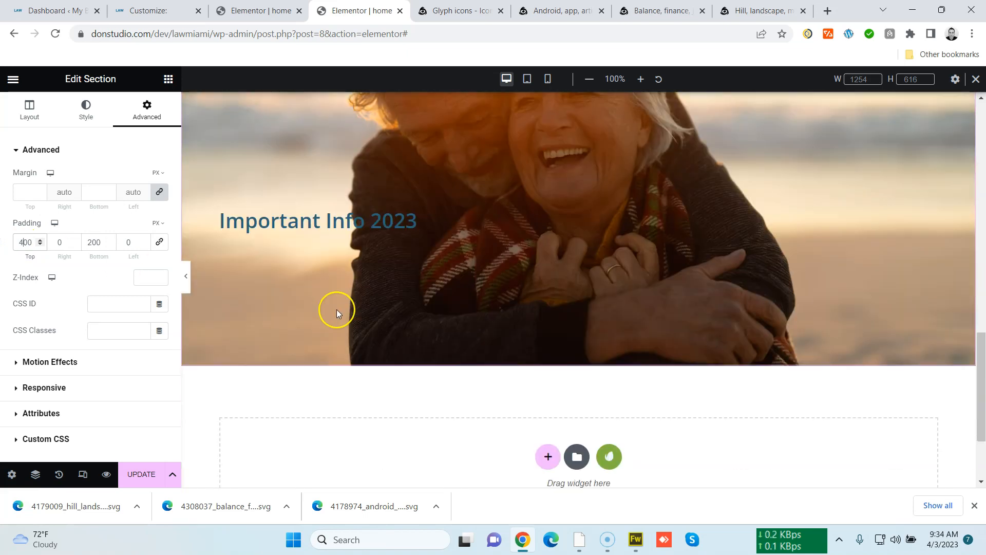
{"action": "scroll", "coordinate": [337, 309], "scroll_direction": "up", "scroll_amount": 6}
{"action": "scroll", "coordinate": [337, 309], "scroll_direction": "up", "scroll_amount": 6}
{"action": "scroll", "coordinate": [337, 310], "scroll_direction": "down", "scroll_amount": 6}
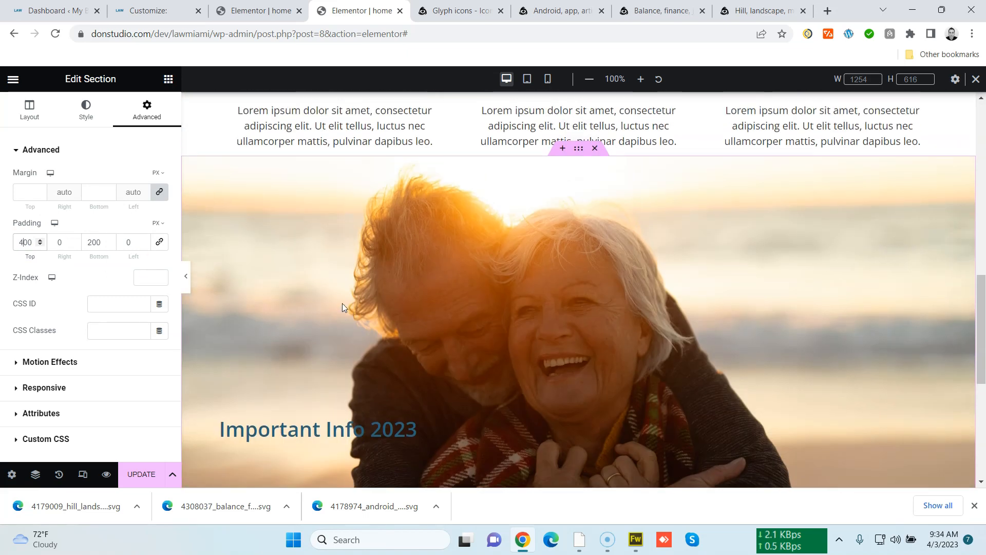
Set the Our Services icon box section's padding to 0 with 50 px at the bottom
{"action": "scroll", "coordinate": [575, 268], "scroll_direction": "up", "scroll_amount": 4}
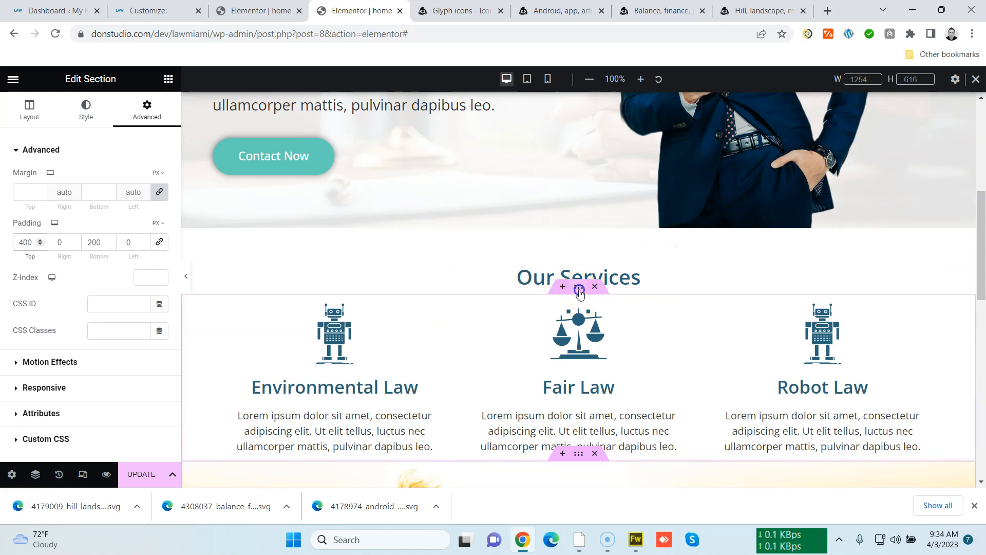
{"action": "left_click", "coordinate": [579, 289]}
{"action": "left_click", "coordinate": [147, 109]}
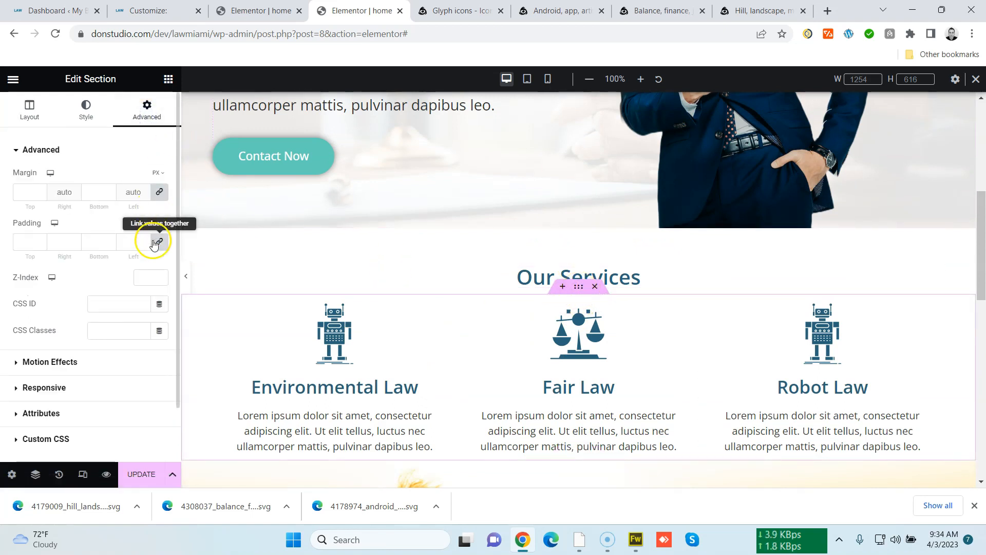
{"action": "left_click", "coordinate": [35, 246]}
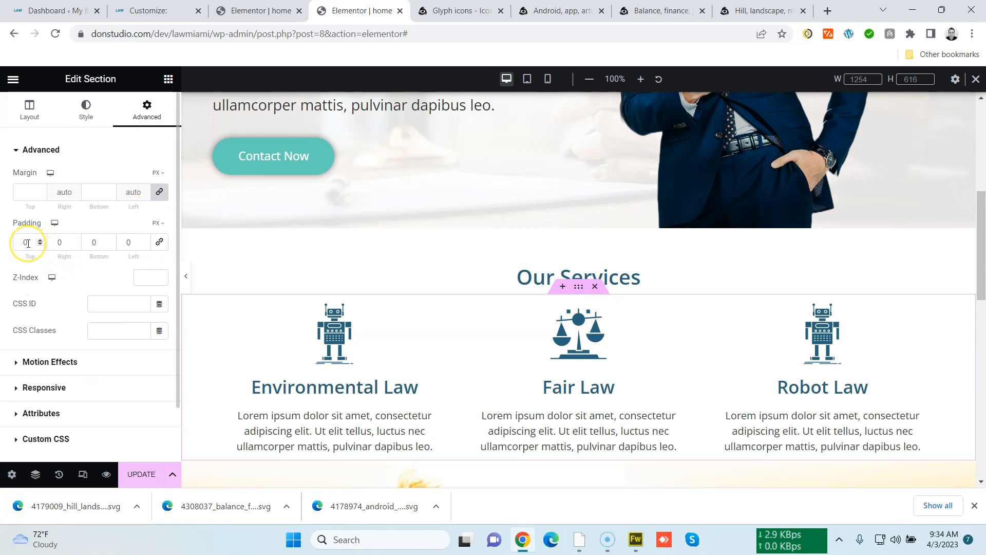
{"action": "left_click", "coordinate": [89, 240]}
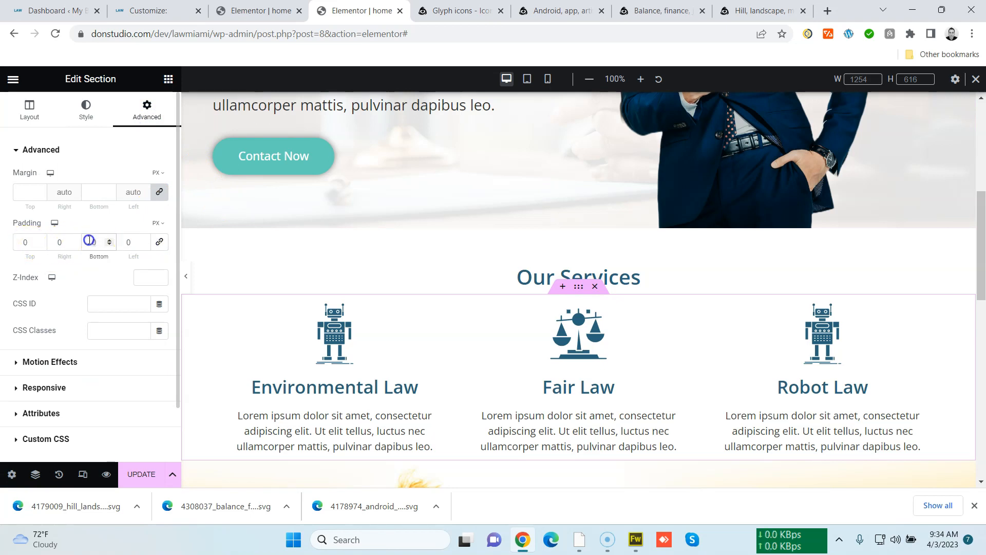
{"action": "type", "text": "50"}
{"action": "scroll", "coordinate": [352, 227], "scroll_direction": "down", "scroll_amount": 3}
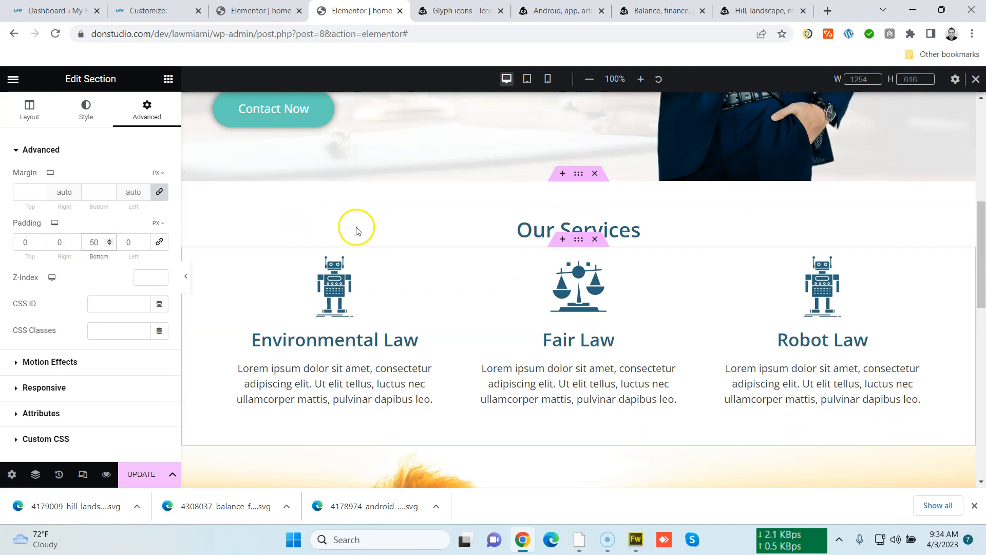
{"action": "scroll", "coordinate": [536, 300], "scroll_direction": "up", "scroll_amount": 2}
Add a Text Editor widget below the Important Info 2023 heading
{"action": "scroll", "coordinate": [536, 300], "scroll_direction": "down", "scroll_amount": 6}
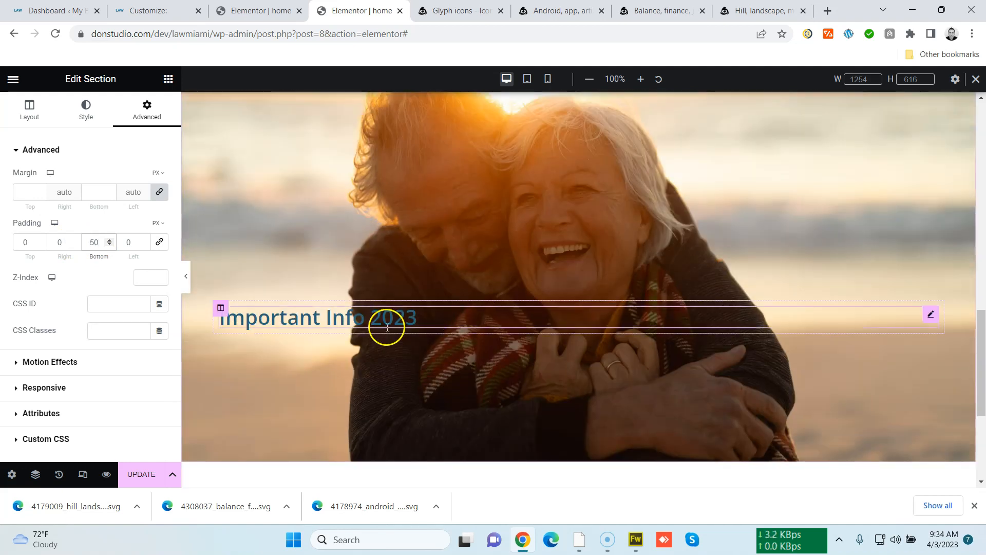
{"action": "left_click", "coordinate": [168, 78]}
{"action": "left_click_drag", "start_coordinate": [105, 295], "coordinate": [300, 326]}
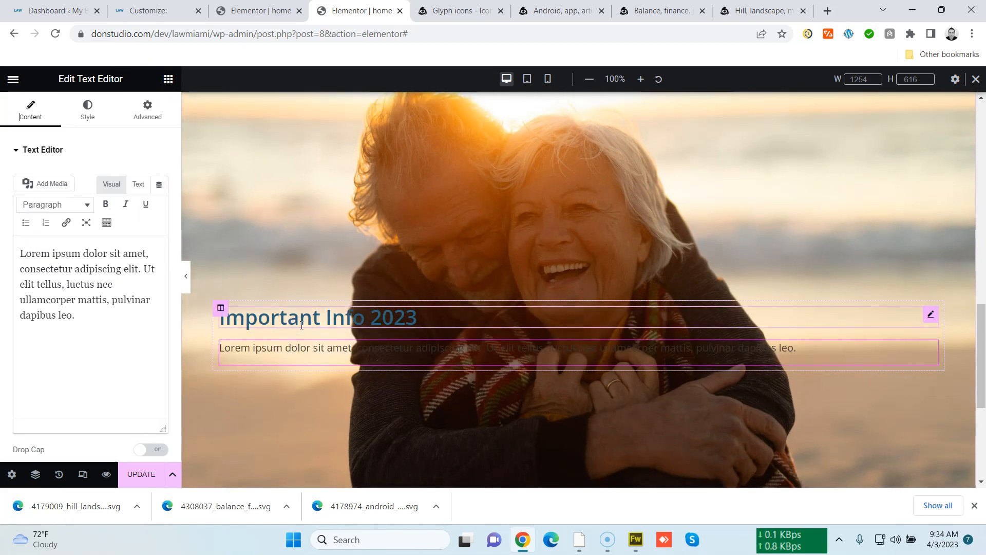
Give the heading's column a semi-transparent white background color, #FFFFFFBA
{"action": "left_click", "coordinate": [221, 308]}
{"action": "left_click", "coordinate": [88, 108]}
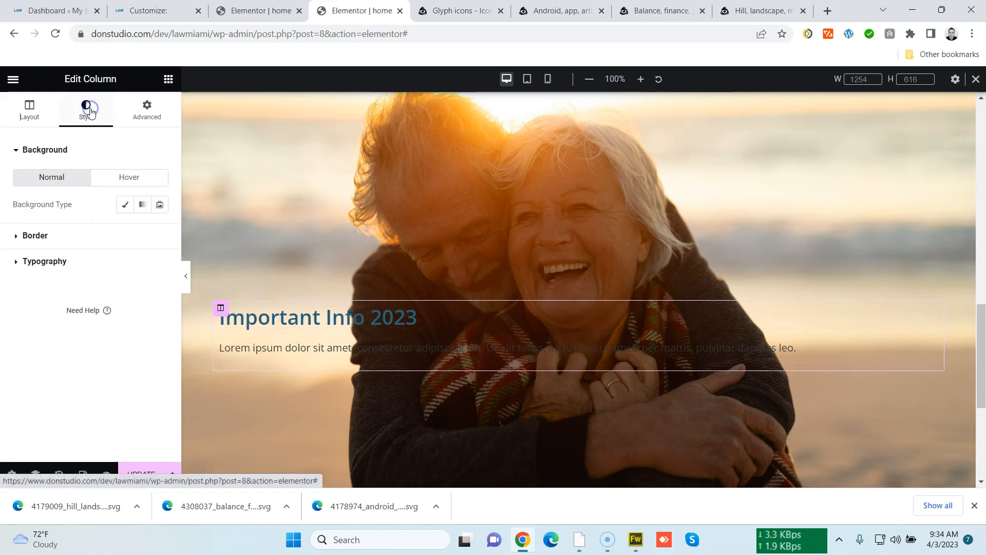
{"action": "left_click", "coordinate": [125, 204]}
{"action": "left_click", "coordinate": [144, 234]}
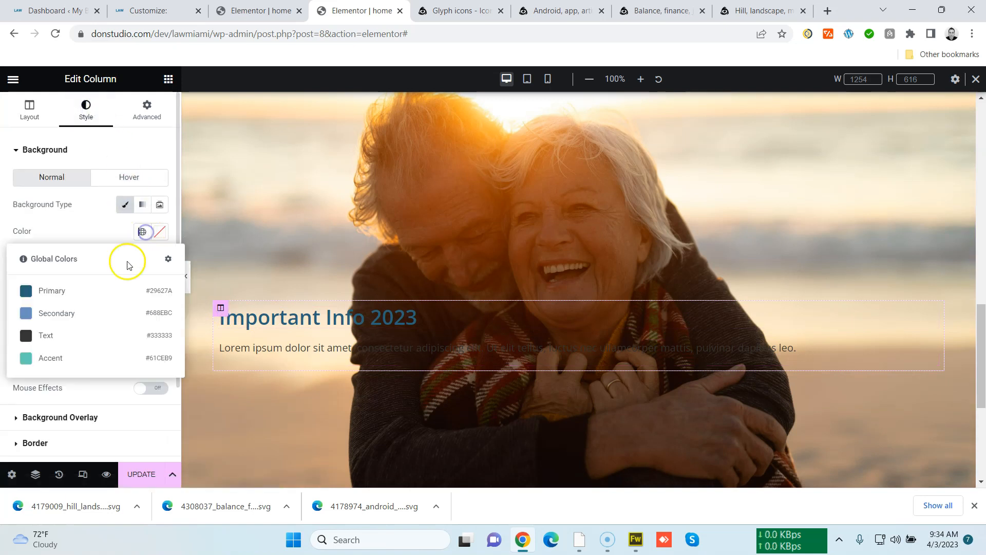
{"action": "left_click", "coordinate": [157, 232]}
{"action": "left_click", "coordinate": [95, 279]}
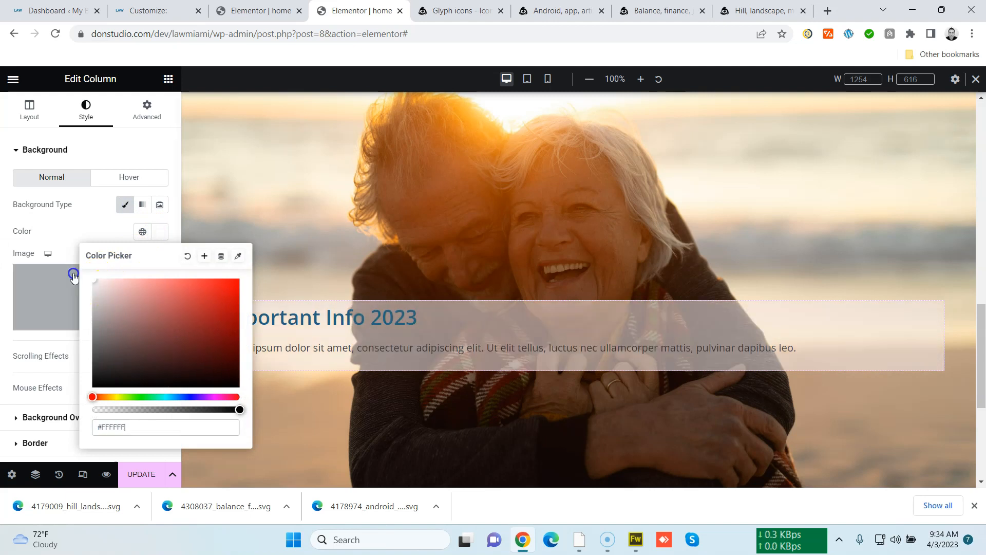
{"action": "mouse_move", "coordinate": [214, 409]}
{"action": "left_mouse_down"}
{"action": "mouse_move", "coordinate": [153, 410]}
{"action": "mouse_move", "coordinate": [199, 409]}
{"action": "left_mouse_up"}
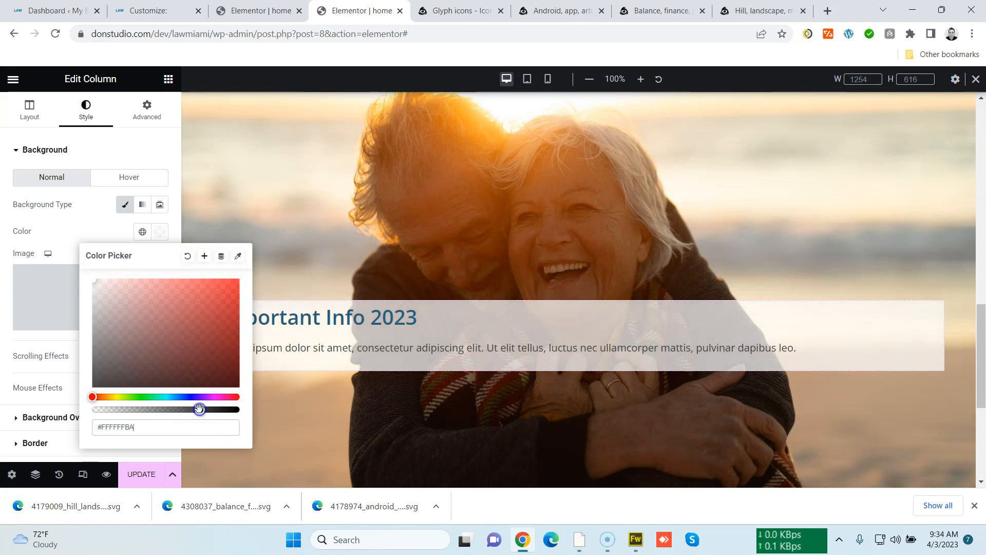
Add a new column beside the text column and drag the divider to narrow the text column
{"action": "left_click", "coordinate": [216, 308]}
{"action": "right_click", "coordinate": [215, 308]}
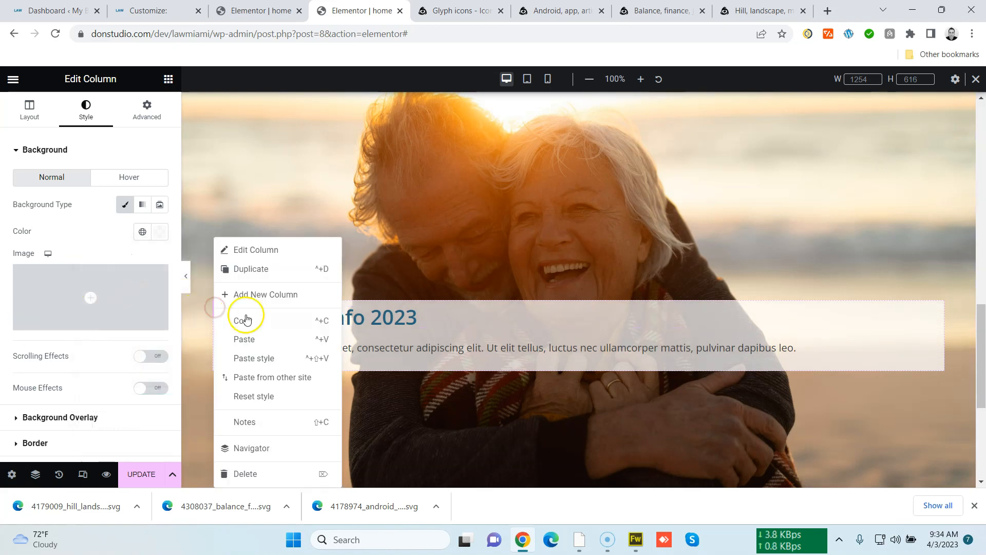
{"action": "left_click", "coordinate": [265, 295]}
{"action": "left_click_drag", "start_coordinate": [580, 353], "coordinate": [467, 353]}
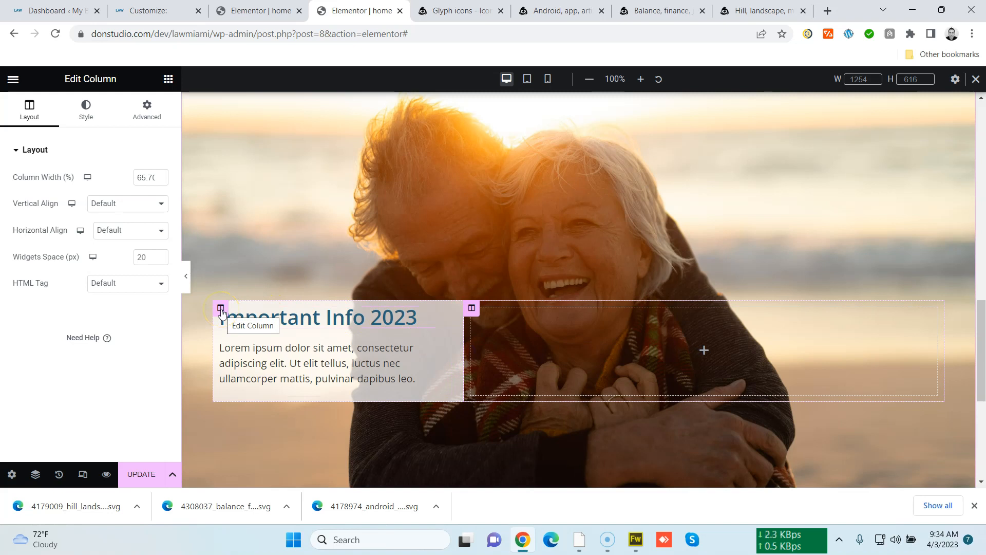
Round the text column's corners to 20 px and add a box shadow
{"action": "left_click", "coordinate": [220, 309]}
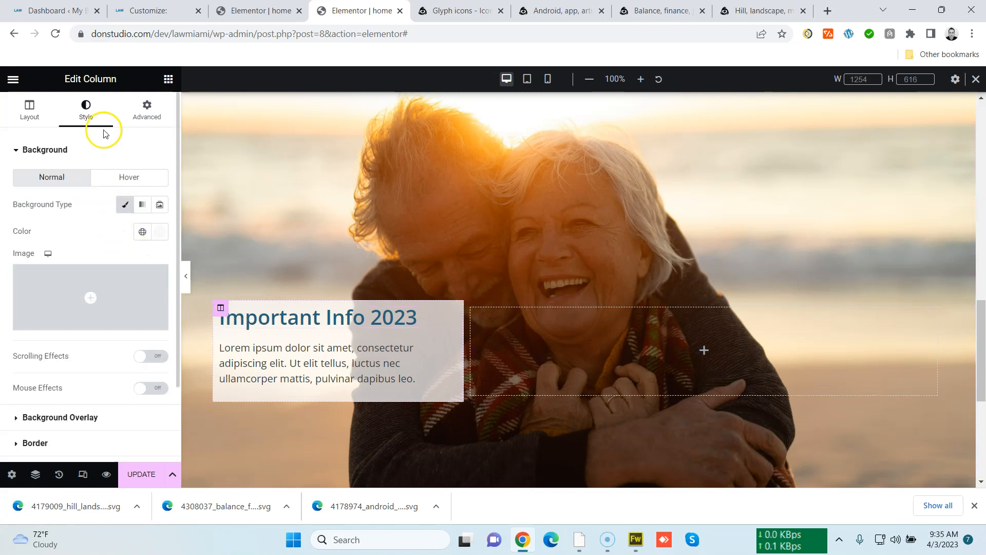
{"action": "scroll", "coordinate": [103, 354], "scroll_direction": "down", "scroll_amount": 2}
{"action": "left_click", "coordinate": [101, 357]}
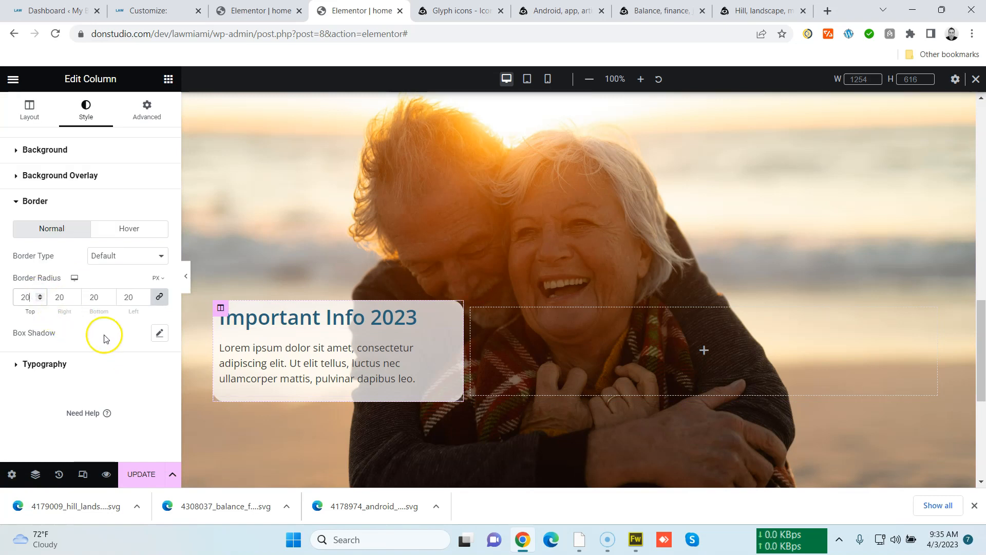
{"action": "left_click", "coordinate": [160, 333]}
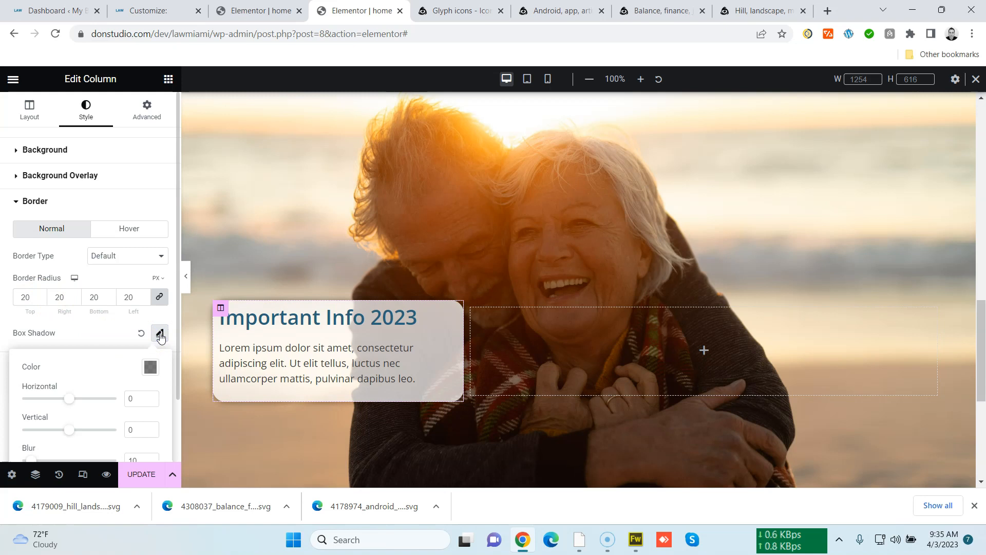
{"action": "scroll", "coordinate": [262, 344], "scroll_direction": "up", "scroll_amount": 4}
{"action": "scroll", "coordinate": [267, 343], "scroll_direction": "down", "scroll_amount": 4}
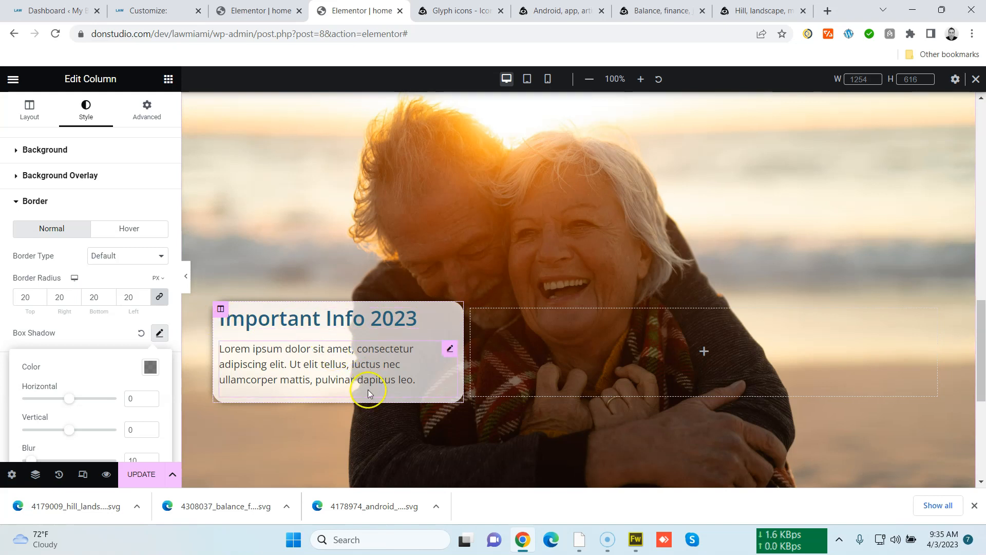
{"action": "scroll", "coordinate": [367, 390], "scroll_direction": "up", "scroll_amount": 4}
{"action": "scroll", "coordinate": [367, 389], "scroll_direction": "down", "scroll_amount": 5}
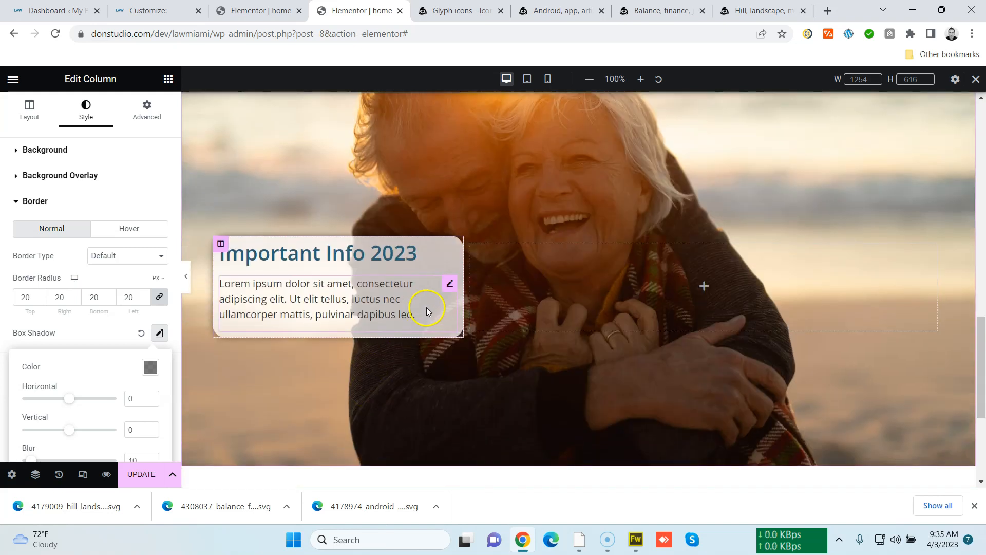
Set the Important Info section's background image attachment to Fixed
{"action": "scroll", "coordinate": [433, 336], "scroll_direction": "up", "scroll_amount": 3}
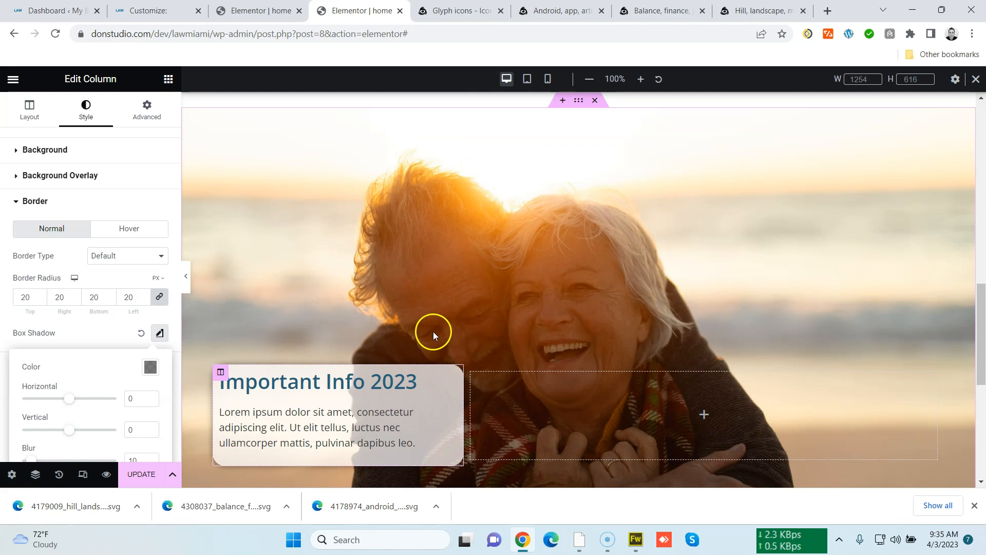
{"action": "scroll", "coordinate": [433, 331], "scroll_direction": "down", "scroll_amount": 1}
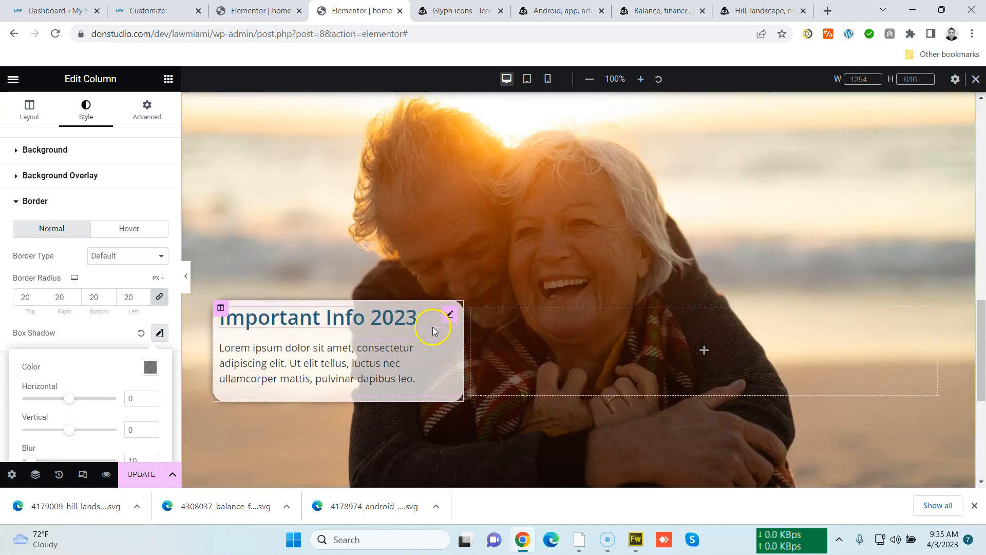
{"action": "left_click", "coordinate": [42, 110]}
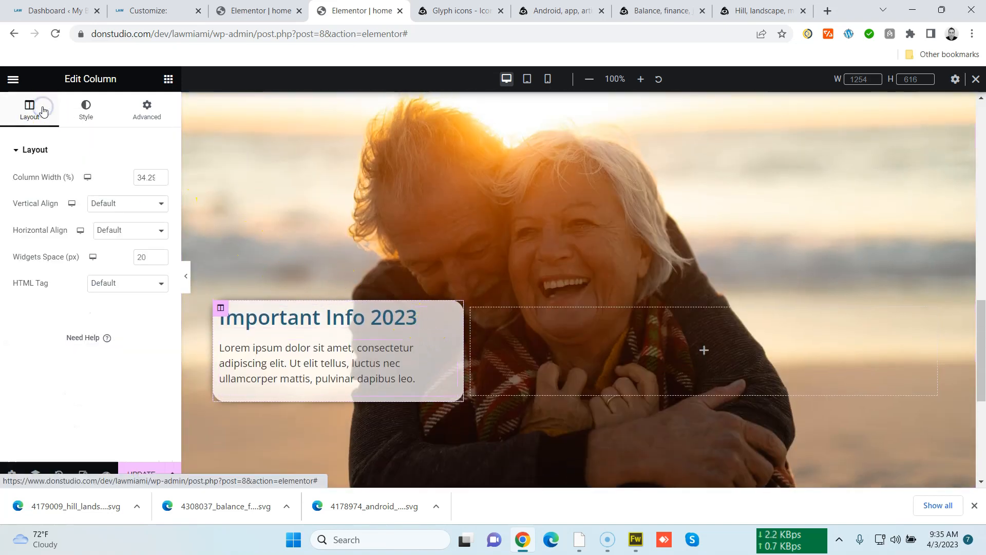
{"action": "left_click", "coordinate": [87, 116]}
{"action": "scroll", "coordinate": [643, 192], "scroll_direction": "up", "scroll_amount": 1}
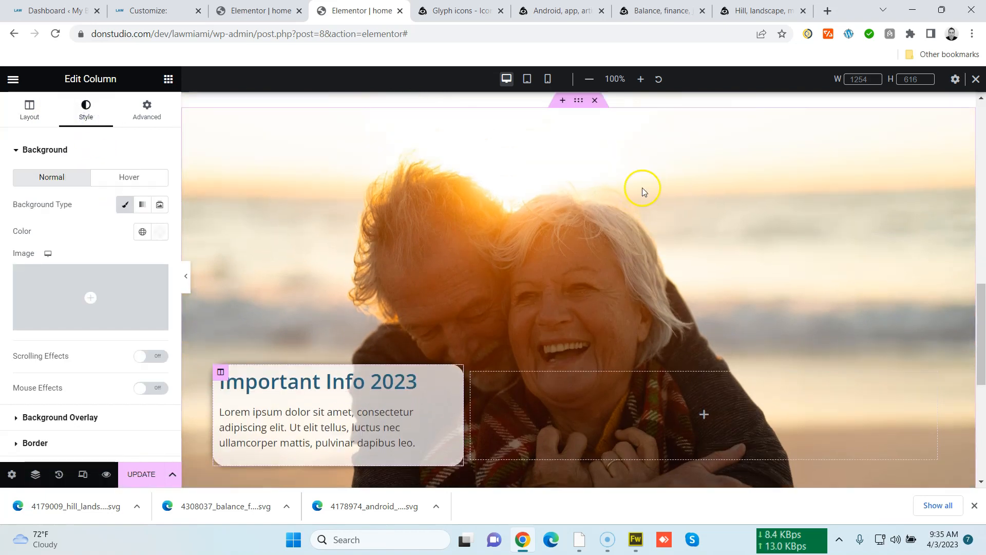
{"action": "scroll", "coordinate": [643, 192], "scroll_direction": "up", "scroll_amount": 1}
{"action": "left_click", "coordinate": [578, 165]}
{"action": "left_click", "coordinate": [87, 116]}
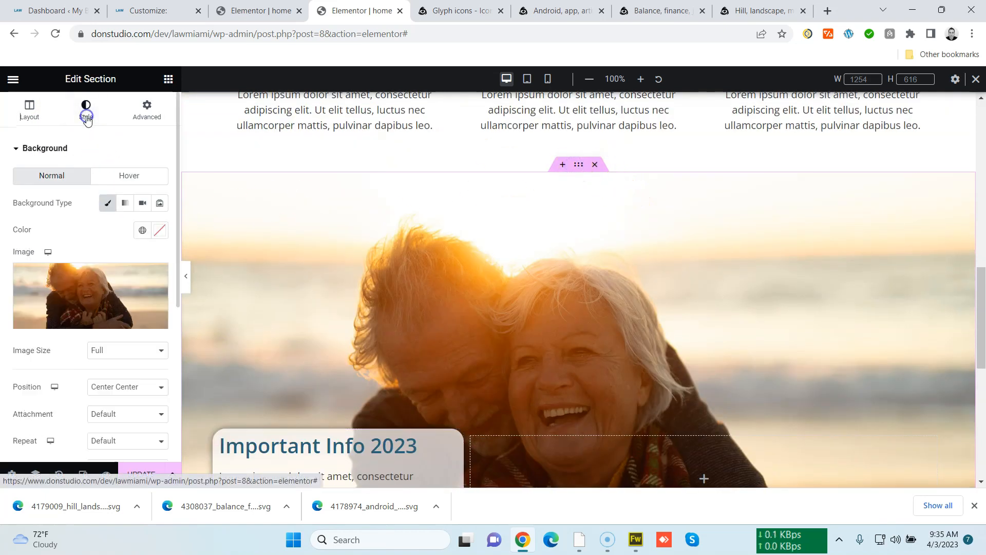
{"action": "scroll", "coordinate": [153, 332], "scroll_direction": "down", "scroll_amount": 3}
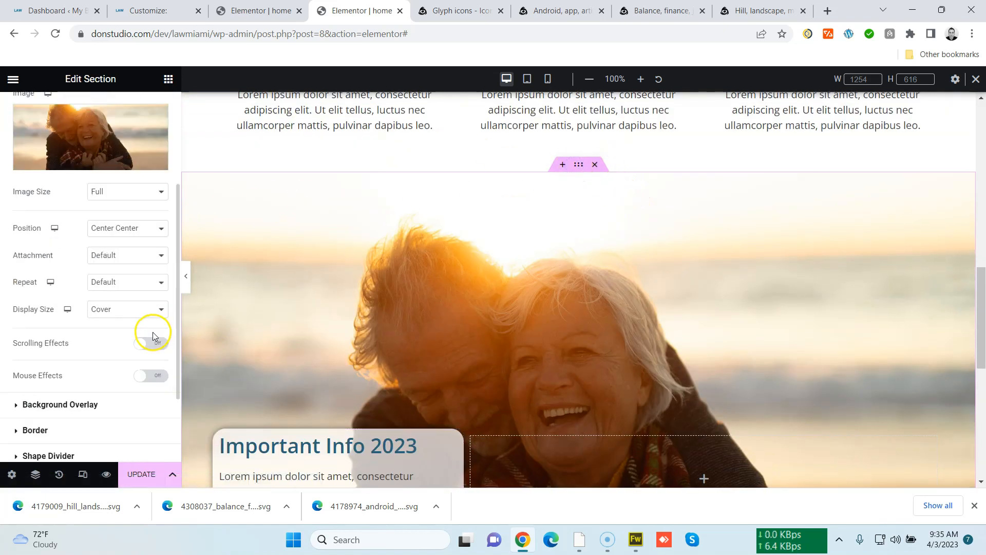
{"action": "left_click", "coordinate": [133, 257]}
{"action": "left_click", "coordinate": [132, 288]}
Scroll the page to preview the fixed background behind the Important Info section
{"action": "scroll", "coordinate": [240, 318], "scroll_direction": "down", "scroll_amount": 2}
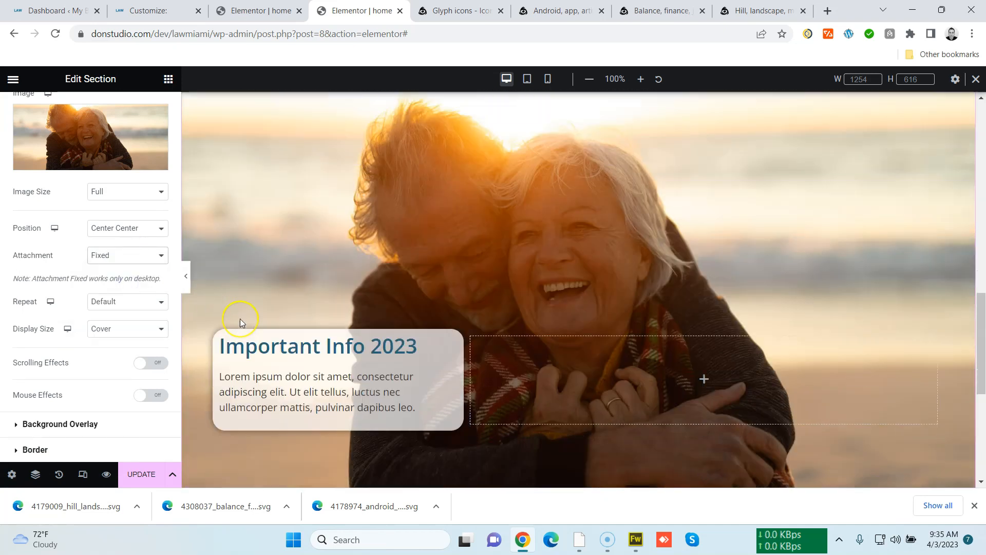
{"action": "scroll", "coordinate": [240, 319], "scroll_direction": "up", "scroll_amount": 3}
{"action": "scroll", "coordinate": [239, 318], "scroll_direction": "down", "scroll_amount": 4}
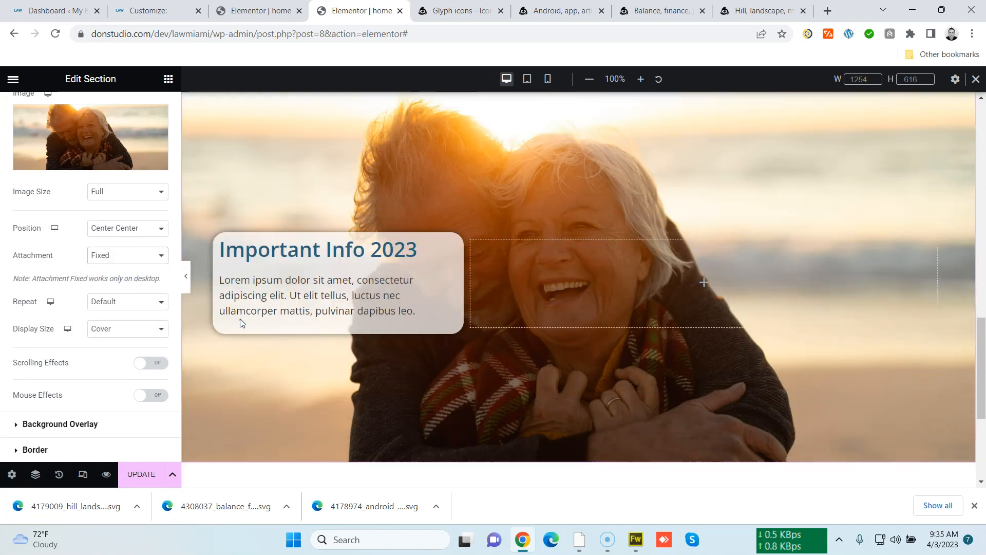
{"action": "scroll", "coordinate": [239, 319], "scroll_direction": "down", "scroll_amount": 4}
{"action": "scroll", "coordinate": [239, 318], "scroll_direction": "up", "scroll_amount": 5}
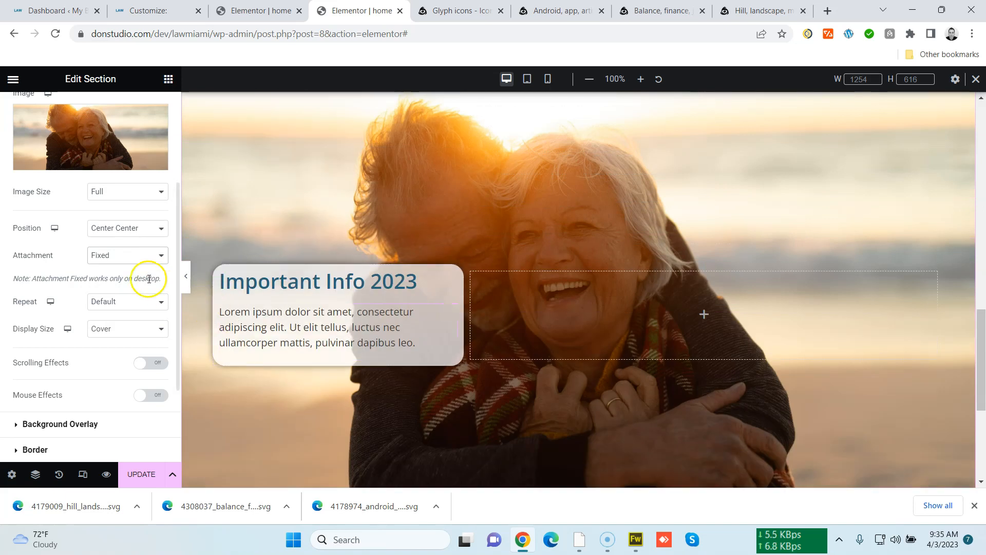
{"action": "left_click", "coordinate": [133, 256]}
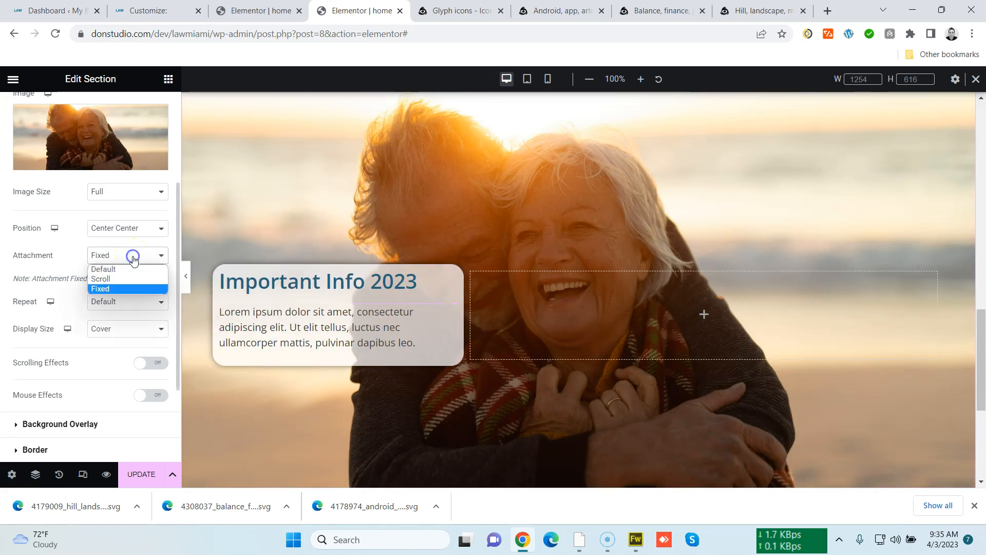
{"action": "left_click", "coordinate": [133, 257]}
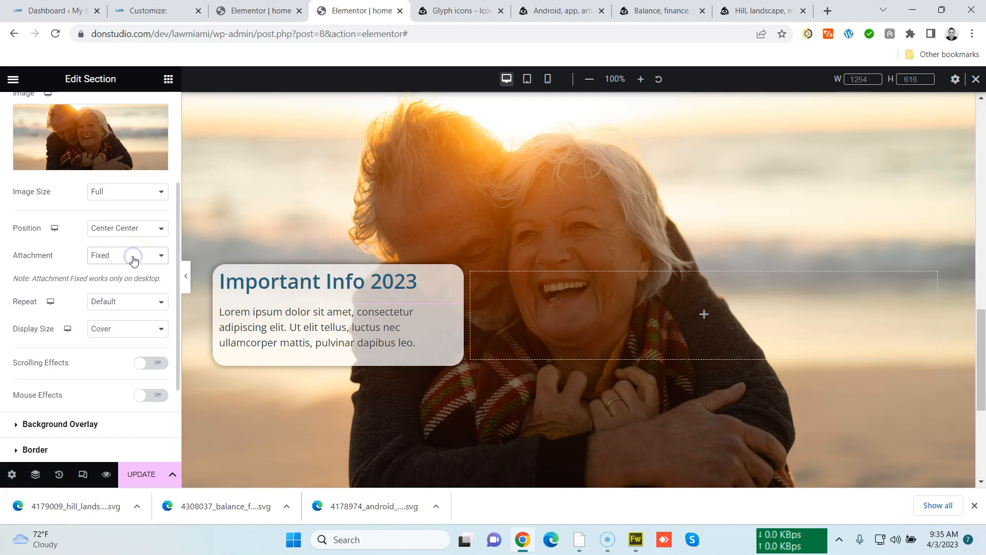
Turn on Scrolling Effects for the section and open its Vertical Scroll settings
{"action": "left_click", "coordinate": [153, 364]}
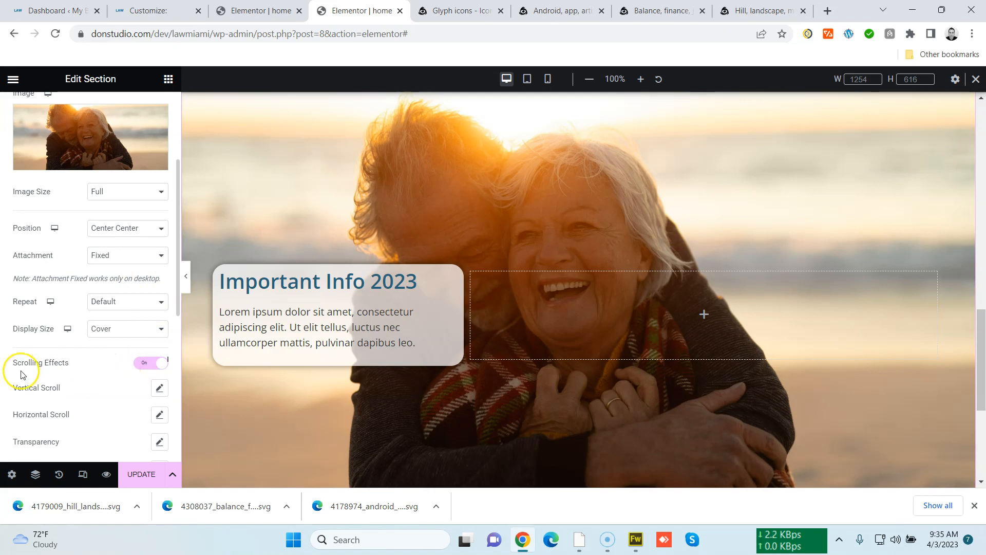
{"action": "scroll", "coordinate": [31, 367], "scroll_direction": "down", "scroll_amount": 3}
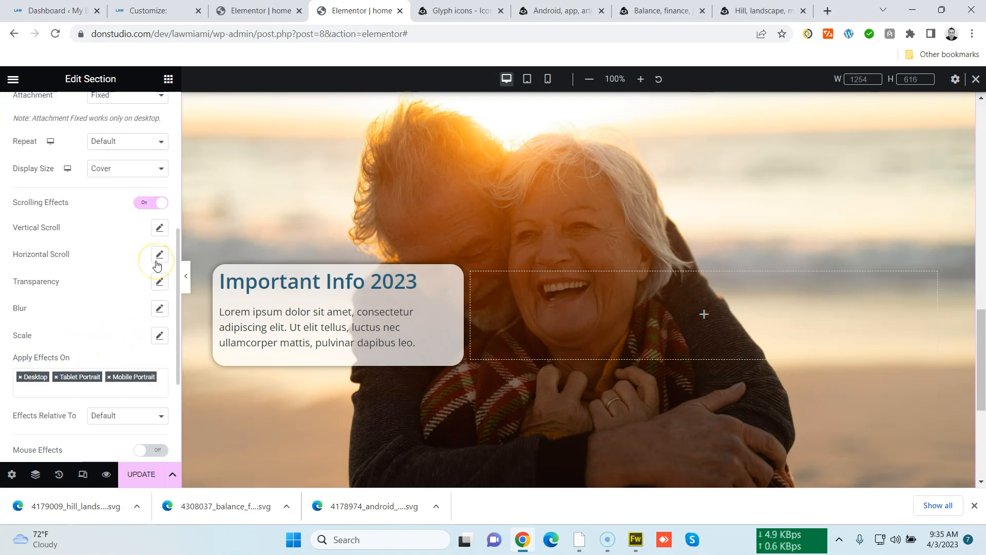
{"action": "left_click", "coordinate": [159, 227]}
Scroll up and down the page to preview the section's vertical scroll effect
{"action": "scroll", "coordinate": [231, 344], "scroll_direction": "up", "scroll_amount": 3}
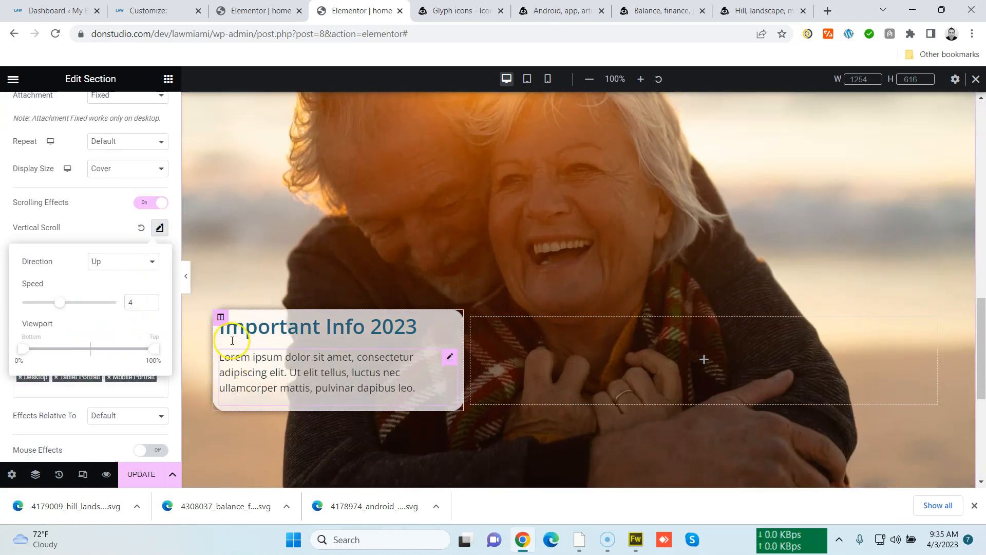
{"action": "scroll", "coordinate": [231, 340], "scroll_direction": "down", "scroll_amount": 6}
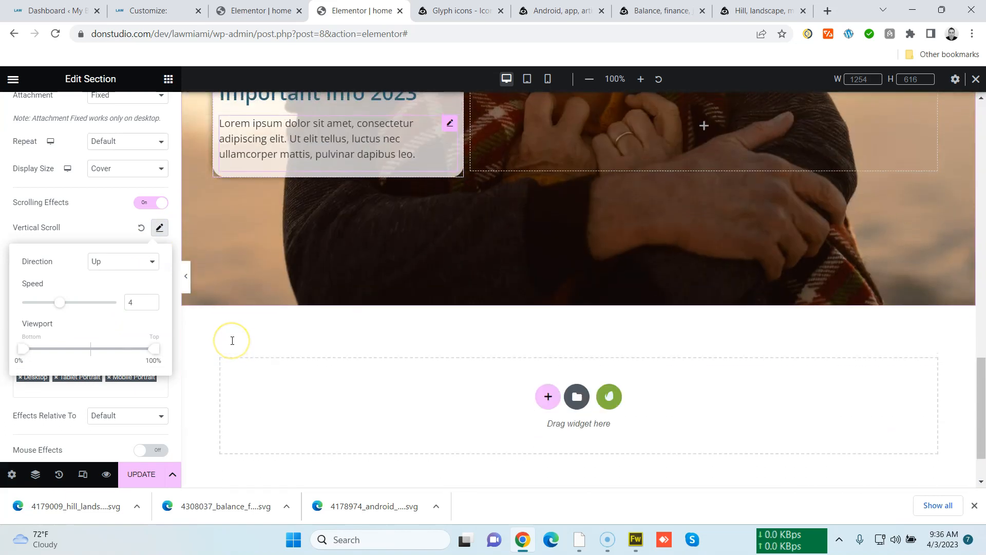
{"action": "scroll", "coordinate": [231, 340], "scroll_direction": "up", "scroll_amount": 8}
{"action": "scroll", "coordinate": [232, 340], "scroll_direction": "down", "scroll_amount": 3}
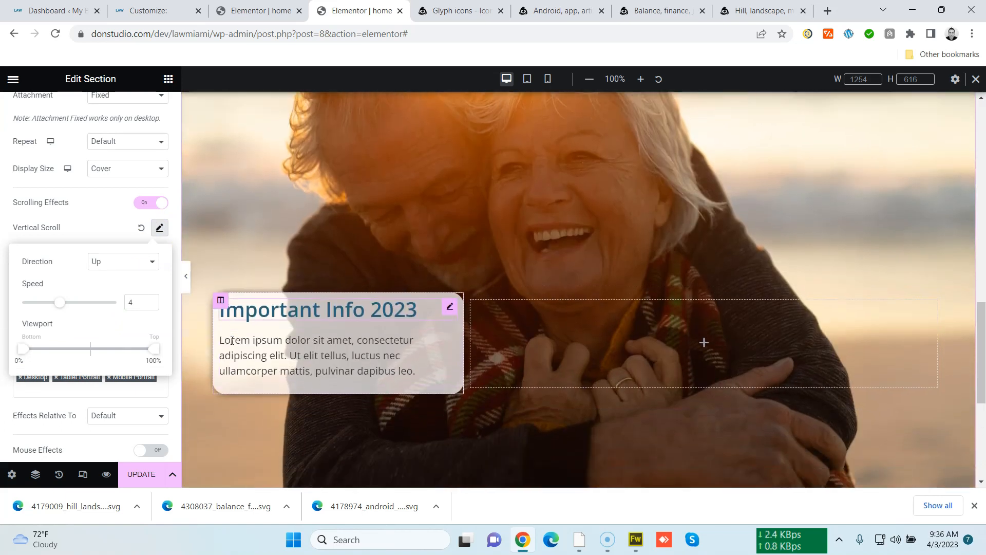
{"action": "scroll", "coordinate": [233, 341], "scroll_direction": "up", "scroll_amount": 2}
{"action": "scroll", "coordinate": [232, 340], "scroll_direction": "down", "scroll_amount": 3}
{"action": "scroll", "coordinate": [233, 340], "scroll_direction": "up", "scroll_amount": 2}
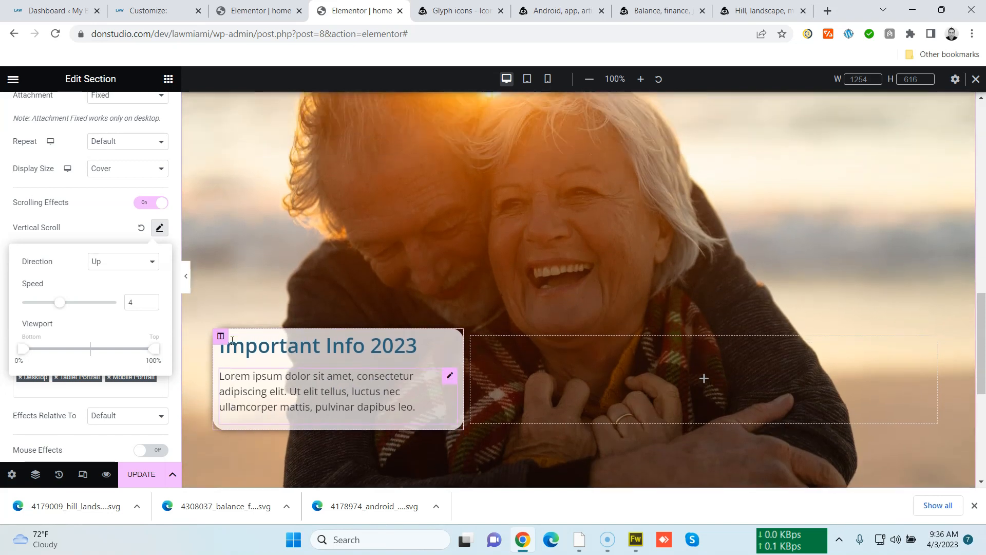
{"action": "scroll", "coordinate": [231, 340], "scroll_direction": "down", "scroll_amount": 1}
{"action": "scroll", "coordinate": [232, 339], "scroll_direction": "up", "scroll_amount": 3}
{"action": "scroll", "coordinate": [230, 337], "scroll_direction": "down", "scroll_amount": 7}
{"action": "scroll", "coordinate": [231, 339], "scroll_direction": "up", "scroll_amount": 10}
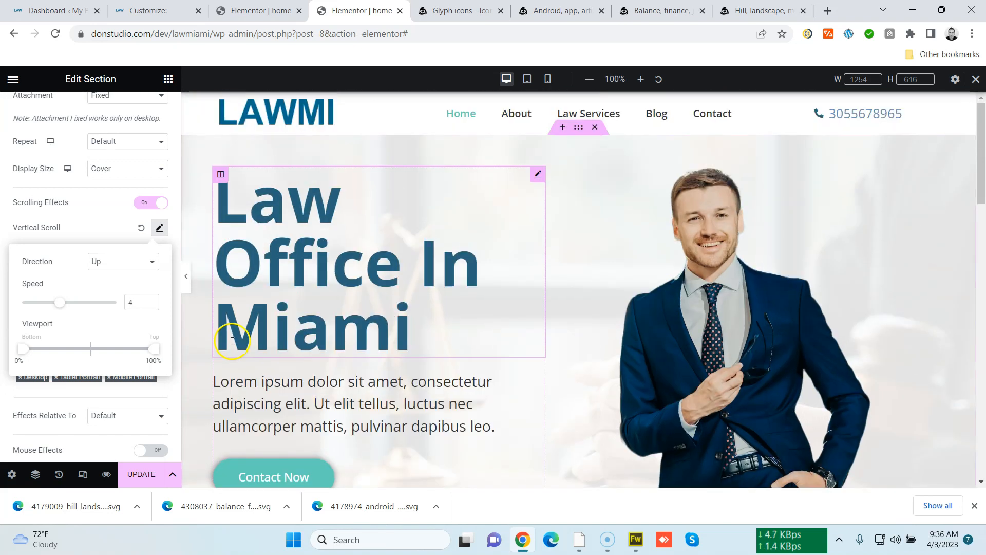
{"action": "scroll", "coordinate": [232, 340], "scroll_direction": "down", "scroll_amount": 5}
{"action": "scroll", "coordinate": [232, 340], "scroll_direction": "down", "scroll_amount": 1}
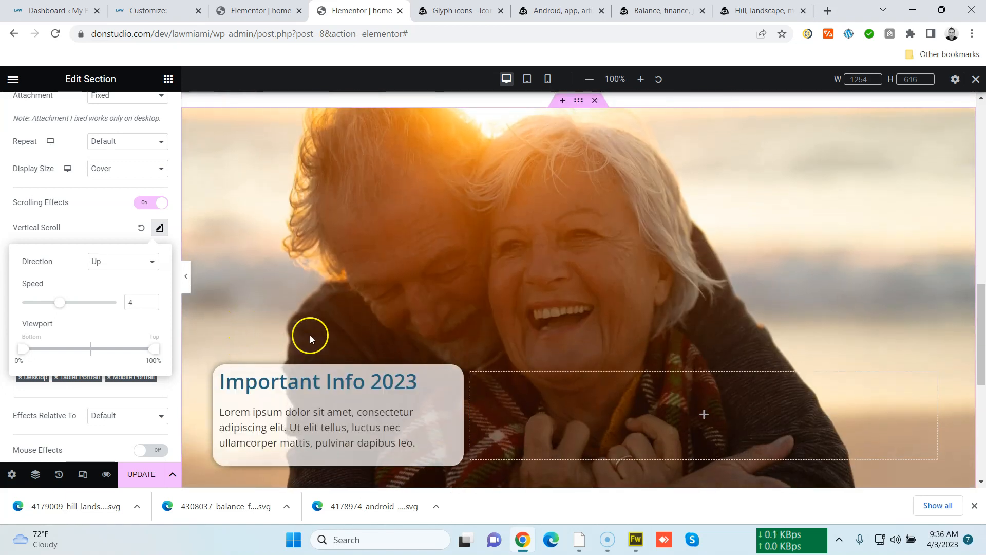
{"action": "scroll", "coordinate": [307, 331], "scroll_direction": "down", "scroll_amount": 4}
{"action": "scroll", "coordinate": [308, 330], "scroll_direction": "up", "scroll_amount": 3}
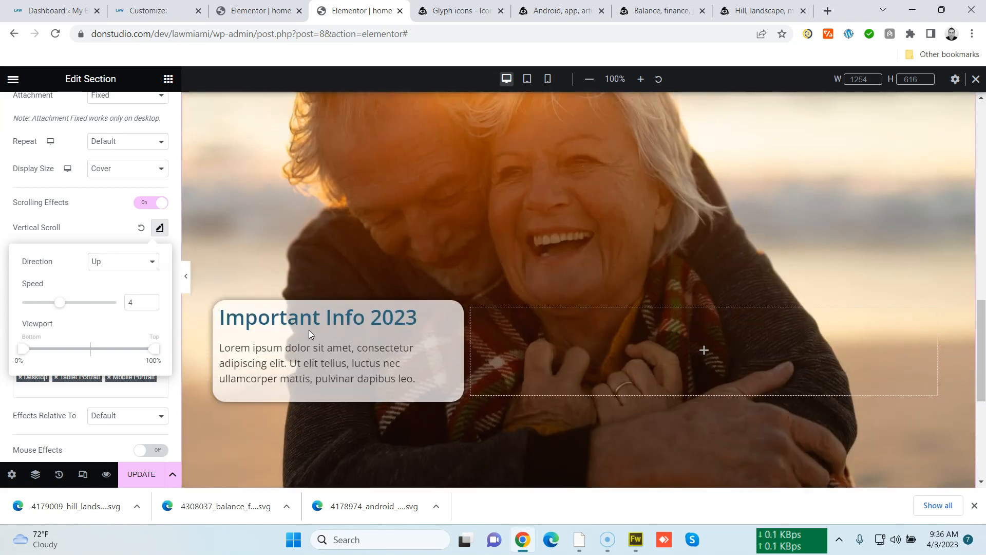
{"action": "scroll", "coordinate": [478, 363], "scroll_direction": "up", "scroll_amount": 2}
Set the Important Info section's bottom padding to 50 px
{"action": "left_click", "coordinate": [579, 181]}
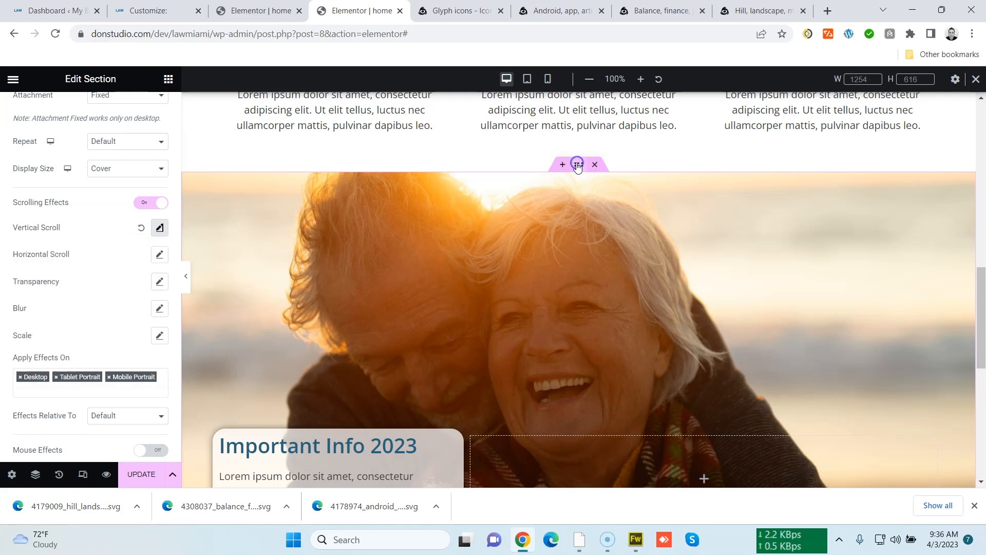
{"action": "scroll", "coordinate": [70, 228], "scroll_direction": "up", "scroll_amount": 6}
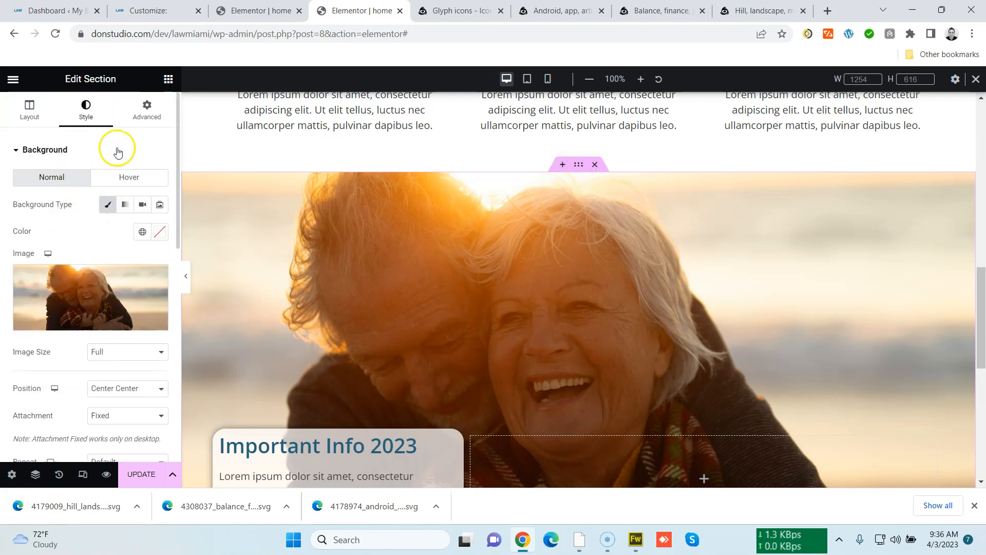
{"action": "left_click", "coordinate": [147, 113]}
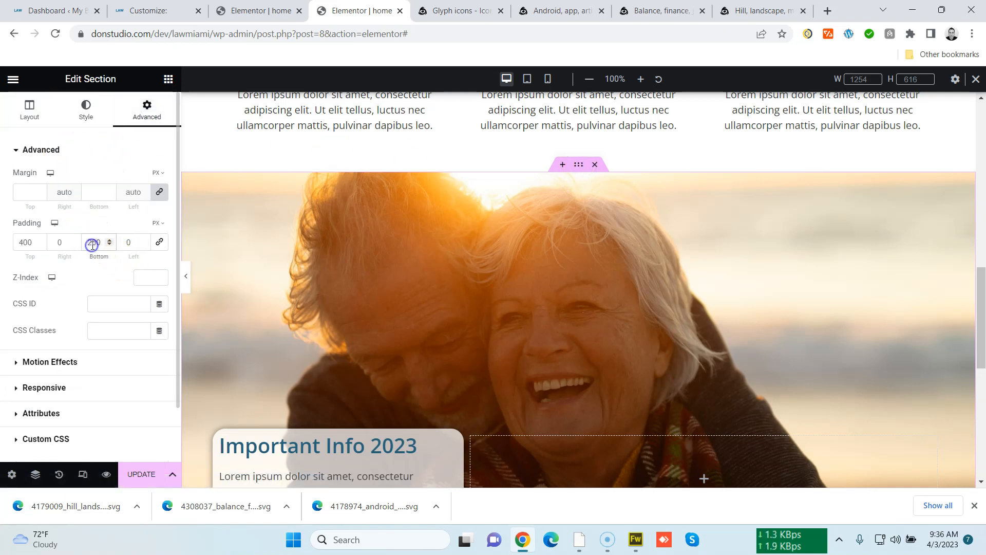
{"action": "type", "text": "0"}
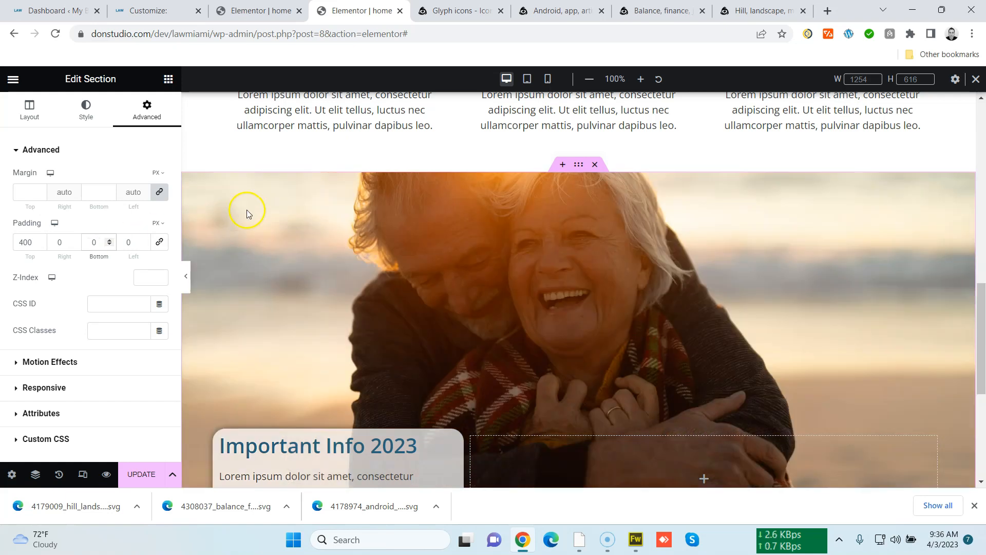
{"action": "scroll", "coordinate": [246, 209], "scroll_direction": "down", "scroll_amount": 2}
{"action": "scroll", "coordinate": [288, 236], "scroll_direction": "up", "scroll_amount": 2}
{"action": "scroll", "coordinate": [295, 263], "scroll_direction": "down", "scroll_amount": 2}
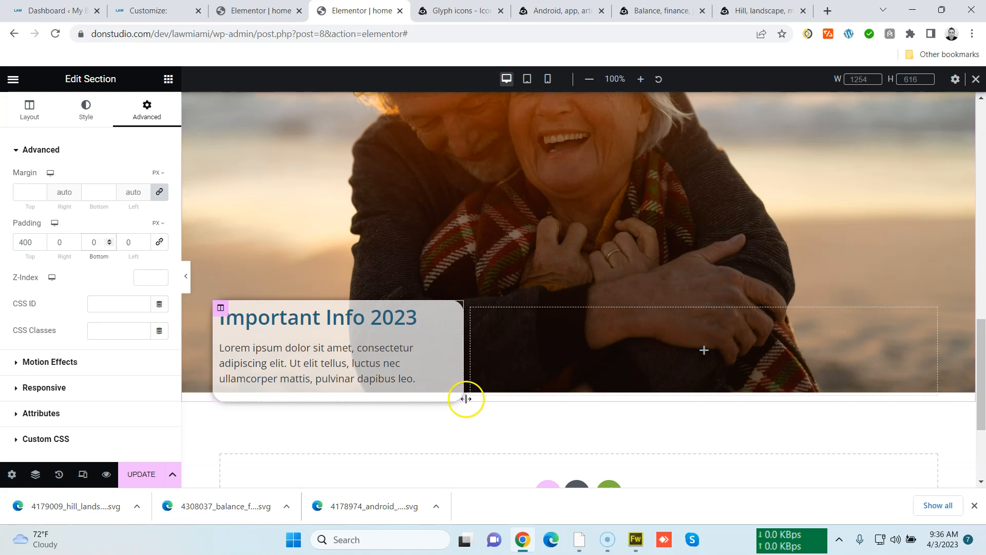
{"action": "scroll", "coordinate": [464, 392], "scroll_direction": "up", "scroll_amount": 5}
{"action": "scroll", "coordinate": [465, 392], "scroll_direction": "down", "scroll_amount": 4}
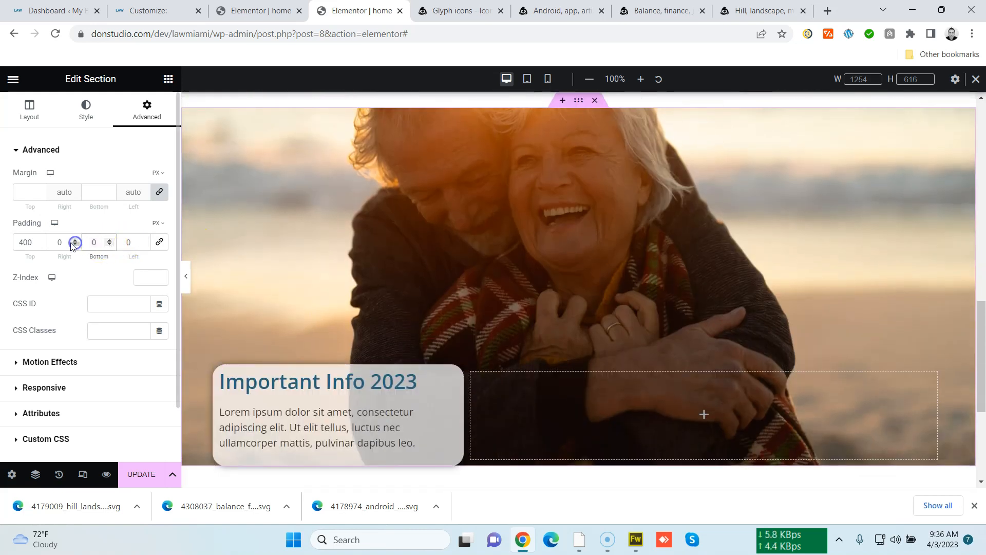
{"action": "type", "text": "50"}
Set the text column's padding to 26 px on all sides
{"action": "scroll", "coordinate": [316, 224], "scroll_direction": "down", "scroll_amount": 4}
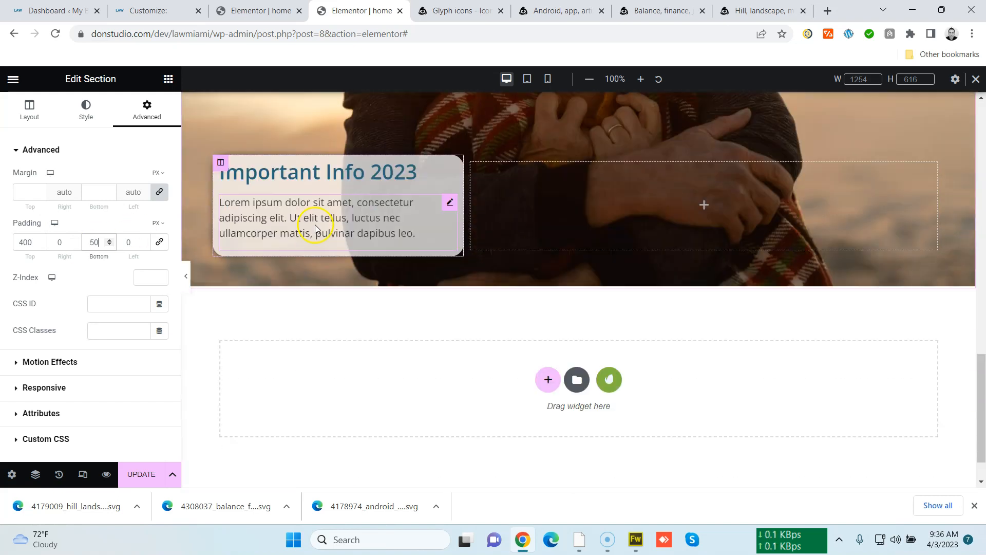
{"action": "scroll", "coordinate": [298, 306], "scroll_direction": "up", "scroll_amount": 9}
{"action": "scroll", "coordinate": [298, 306], "scroll_direction": "up", "scroll_amount": 6}
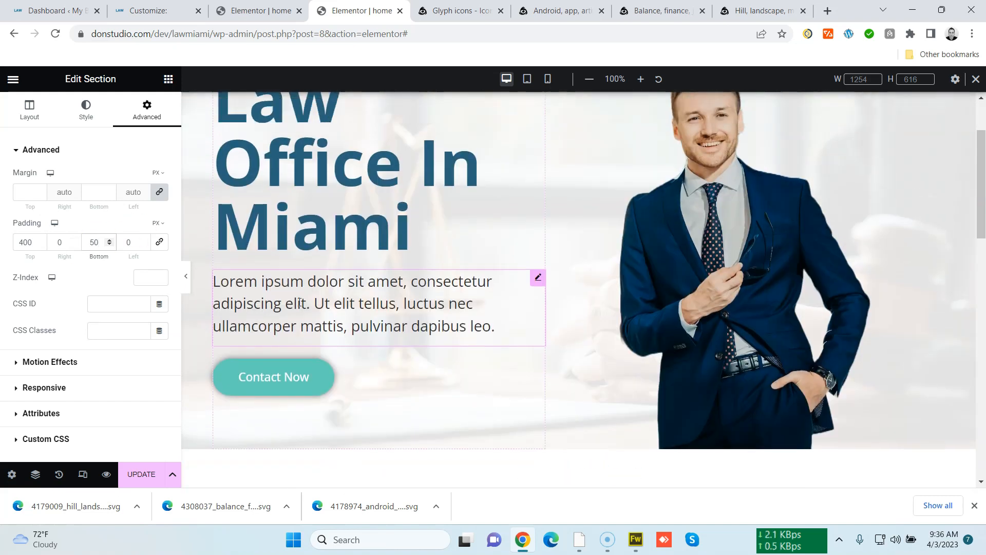
{"action": "scroll", "coordinate": [299, 303], "scroll_direction": "down", "scroll_amount": 10}
{"action": "scroll", "coordinate": [301, 306], "scroll_direction": "down", "scroll_amount": 1}
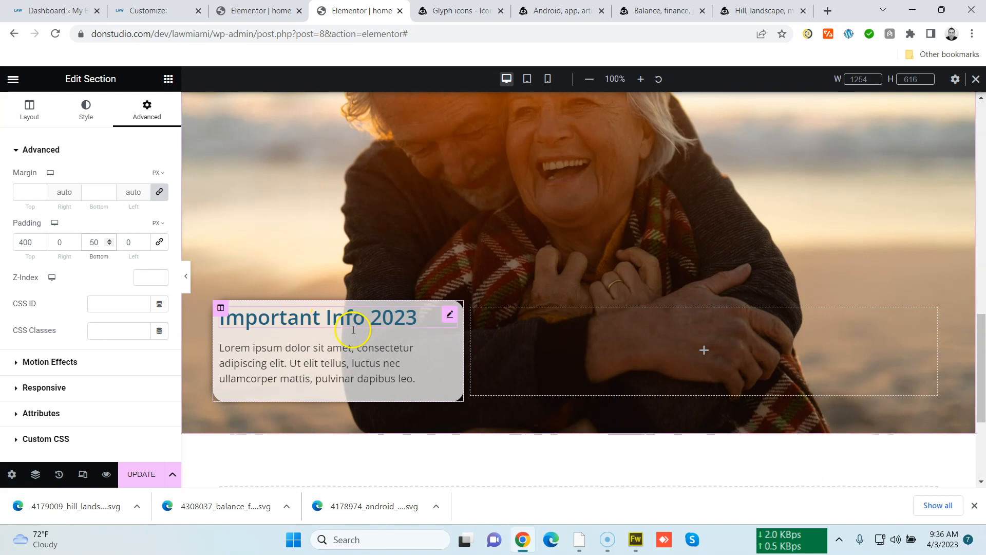
{"action": "left_click", "coordinate": [221, 310]}
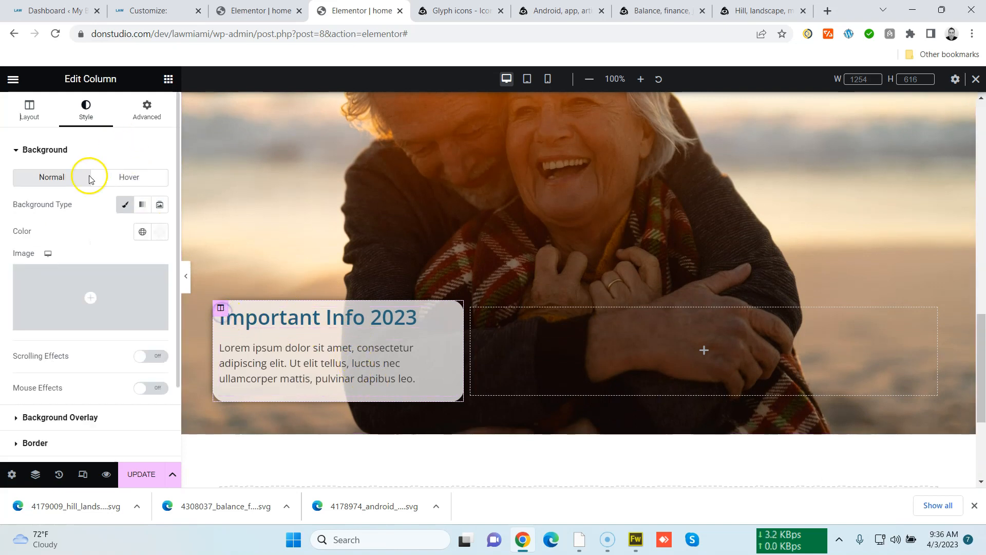
{"action": "left_click", "coordinate": [148, 116]}
{"action": "left_click", "coordinate": [40, 239]}
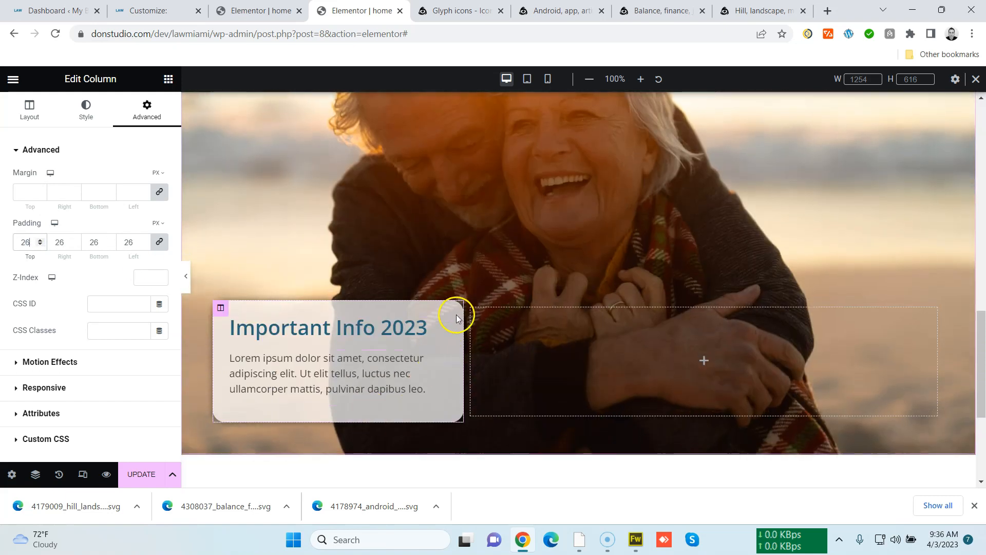
Save the page changes with Update
{"action": "scroll", "coordinate": [383, 395], "scroll_direction": "up", "scroll_amount": 6}
{"action": "scroll", "coordinate": [383, 395], "scroll_direction": "down", "scroll_amount": 7}
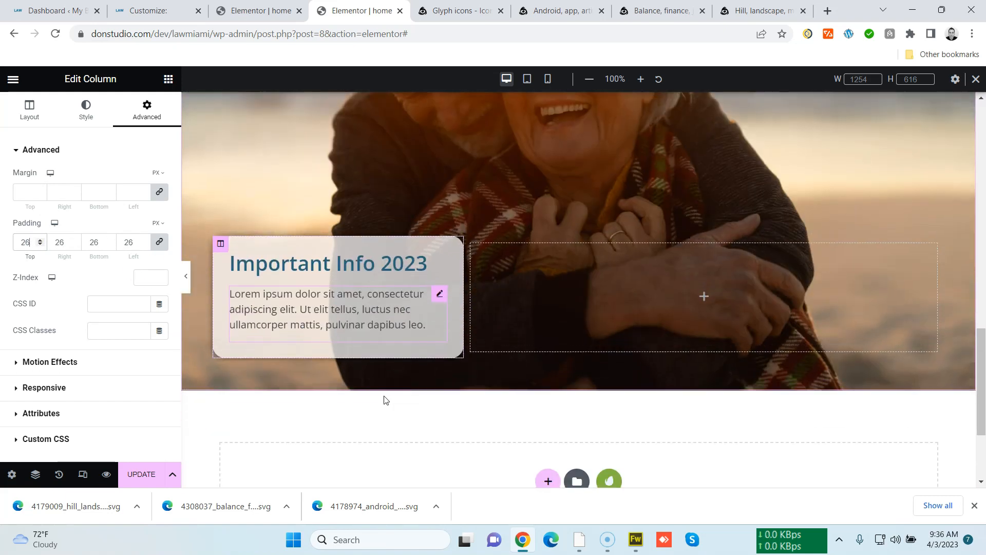
{"action": "scroll", "coordinate": [395, 324], "scroll_direction": "up", "scroll_amount": 12}
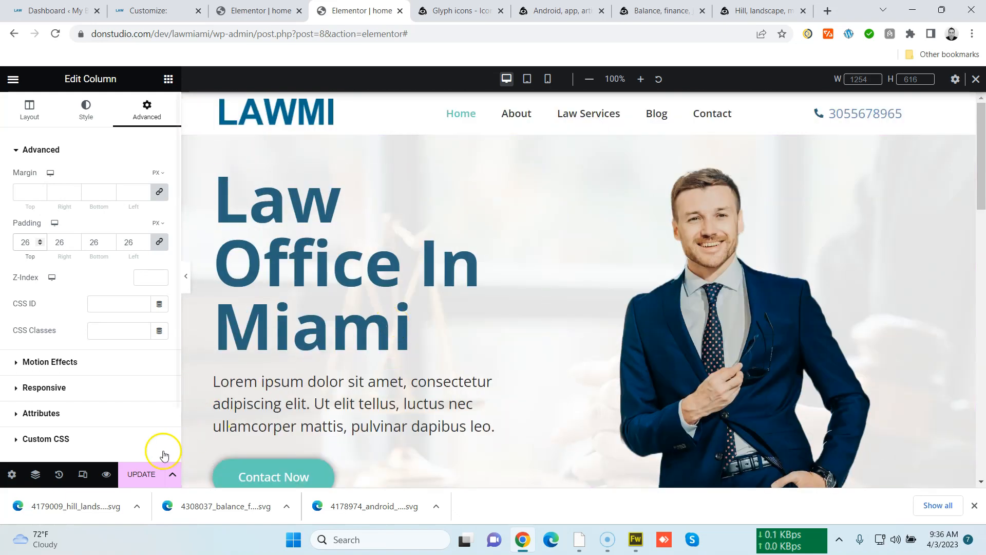
{"action": "left_click", "coordinate": [143, 473]}
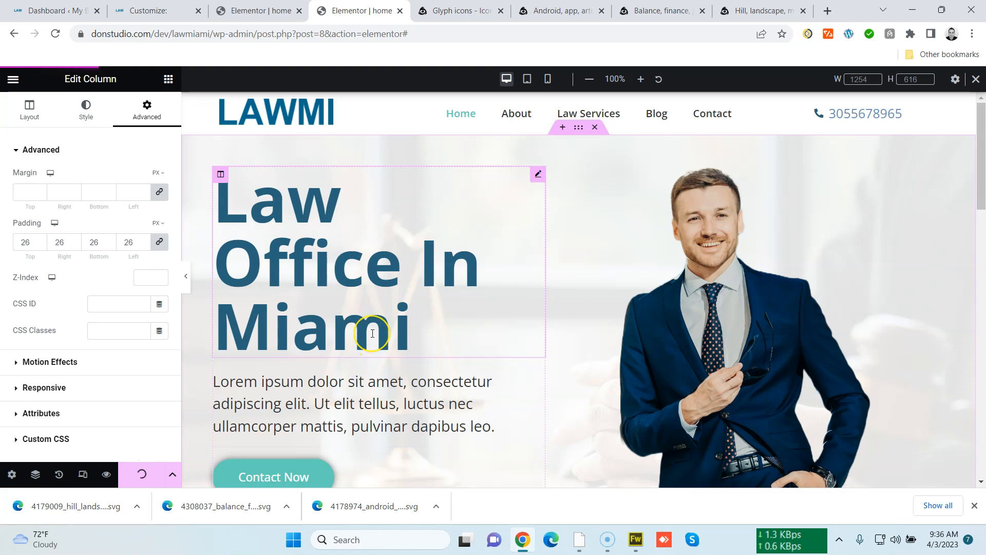
{"action": "scroll", "coordinate": [373, 333], "scroll_direction": "down", "scroll_amount": 7}
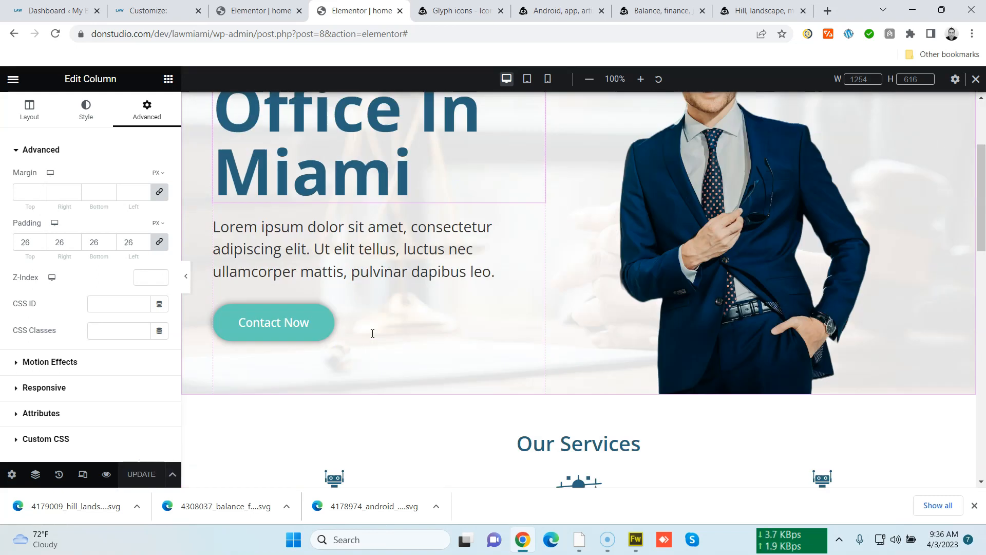
Create a new Footer-type template named Footer and close the block library
{"action": "left_click_drag", "start_coordinate": [981, 285], "coordinate": [962, 422]}
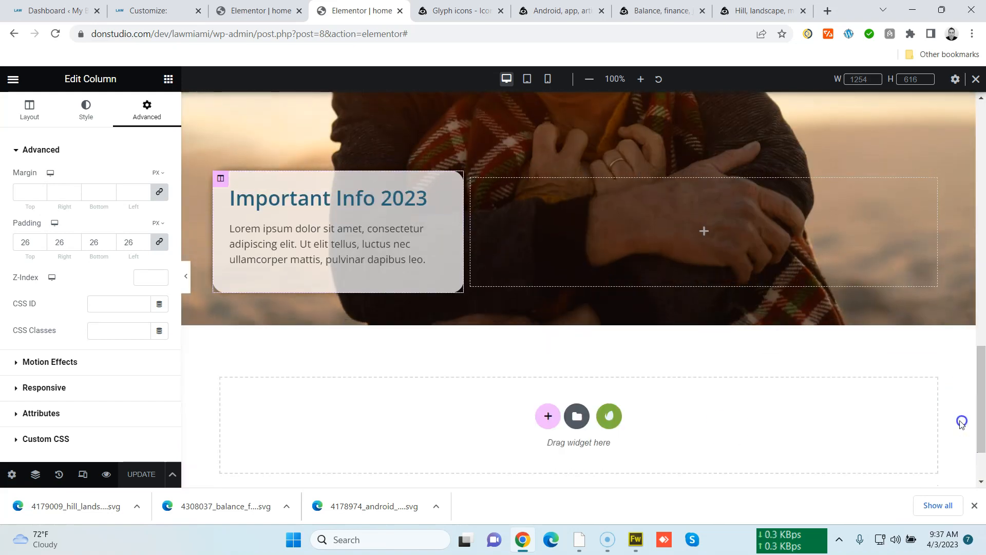
{"action": "scroll", "coordinate": [500, 377], "scroll_direction": "down", "scroll_amount": 3}
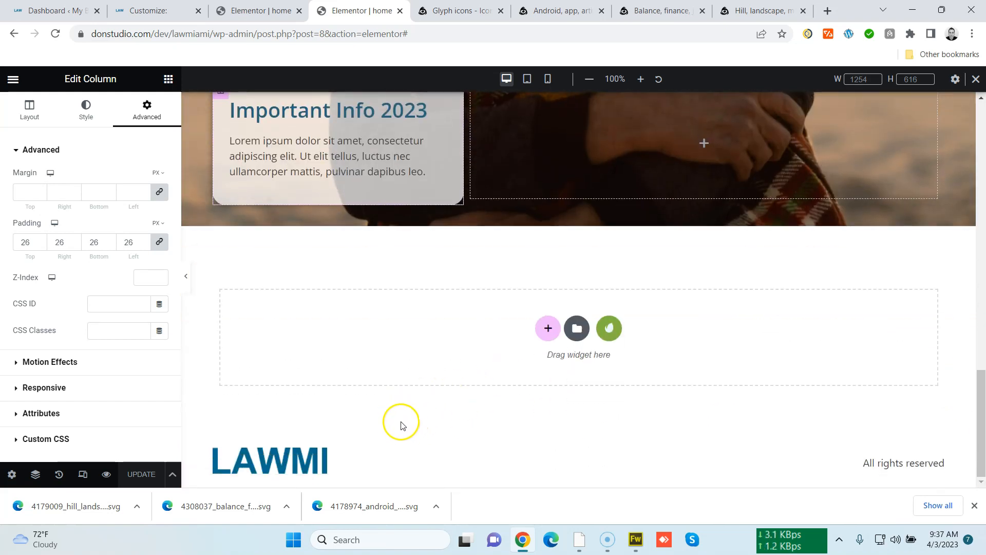
{"action": "left_click", "coordinate": [73, 11]}
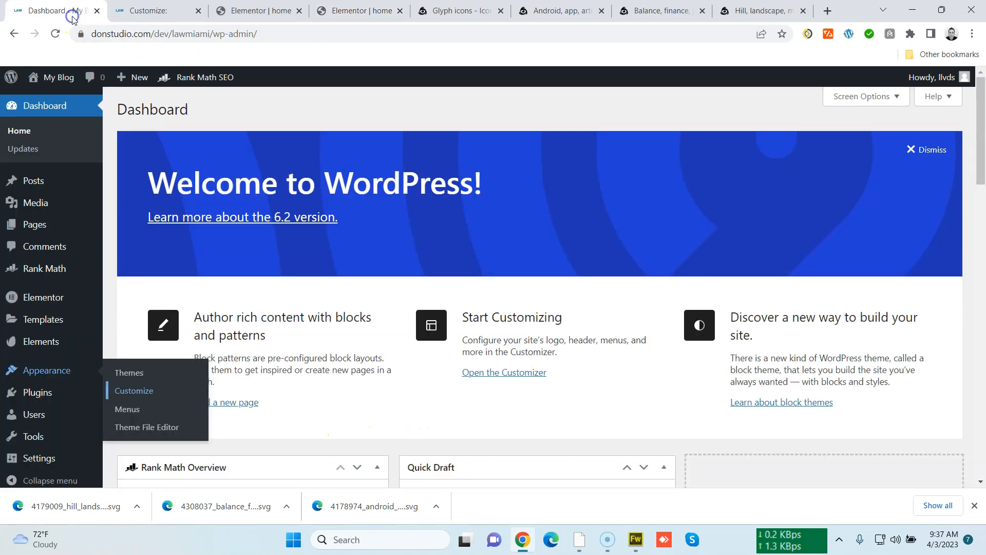
{"action": "mouse_move", "coordinate": [61, 319]}
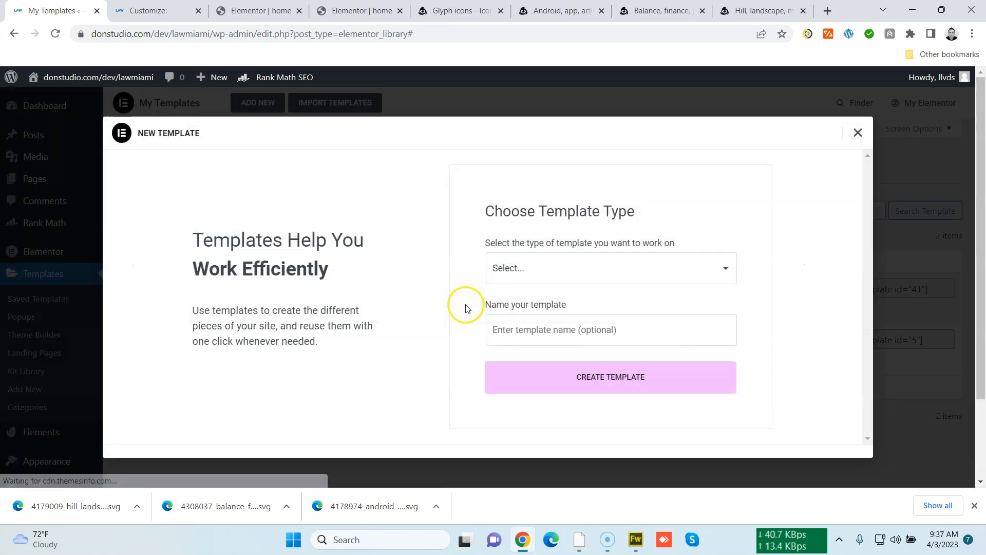
{"action": "left_click", "coordinate": [546, 277]}
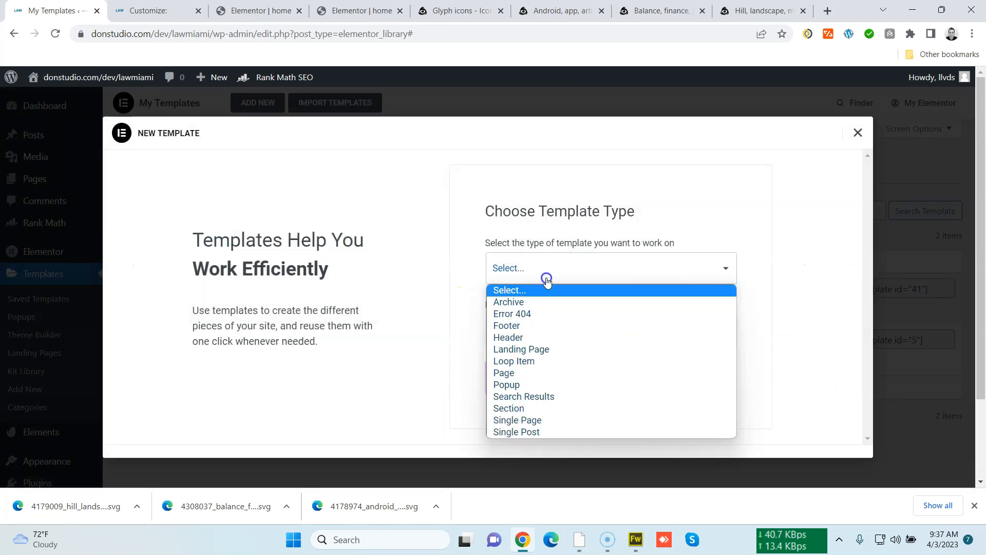
{"action": "left_click", "coordinate": [550, 326]}
{"action": "left_click", "coordinate": [553, 330]}
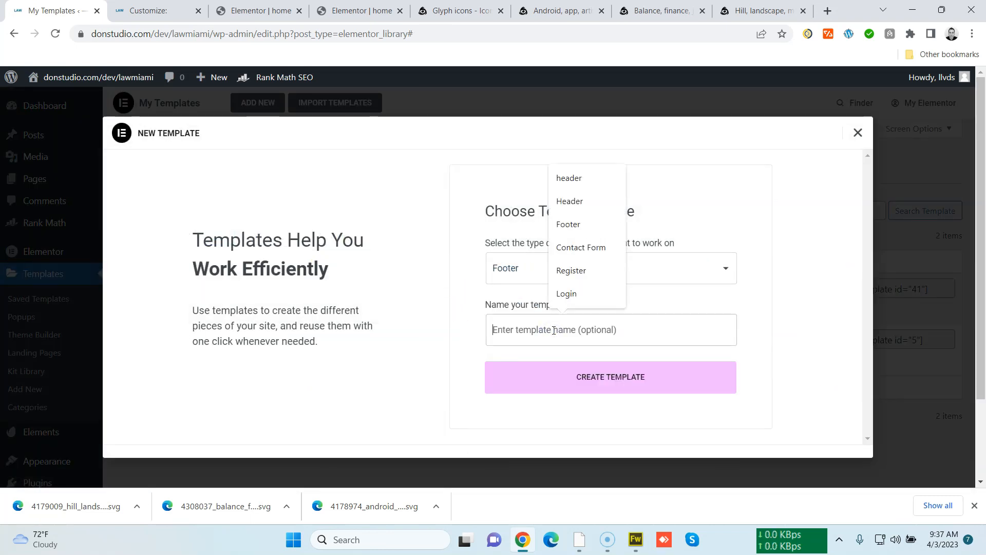
{"action": "left_click", "coordinate": [590, 228]}
{"action": "left_click", "coordinate": [619, 375]}
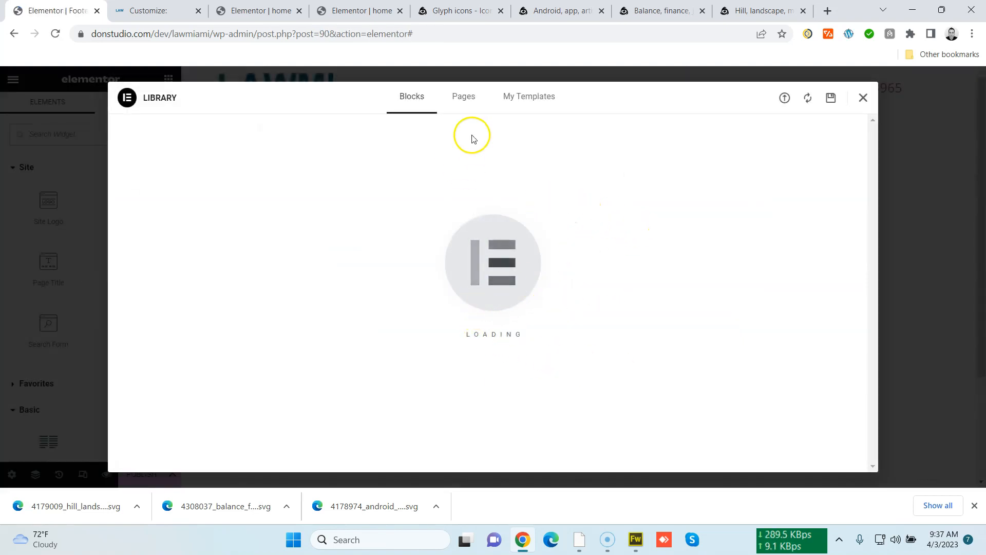
{"action": "left_click", "coordinate": [864, 99]}
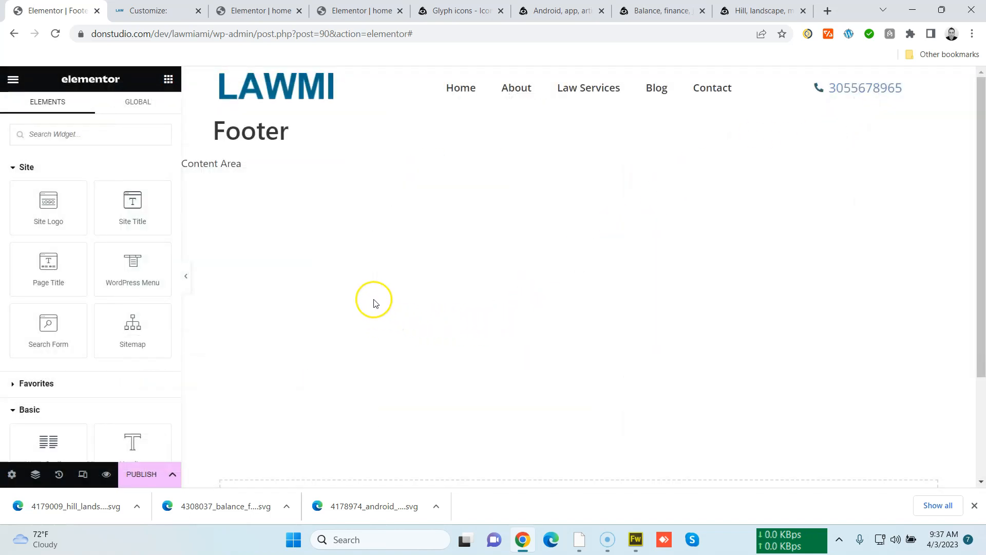
{"action": "scroll", "coordinate": [379, 308], "scroll_direction": "down", "scroll_amount": 3}
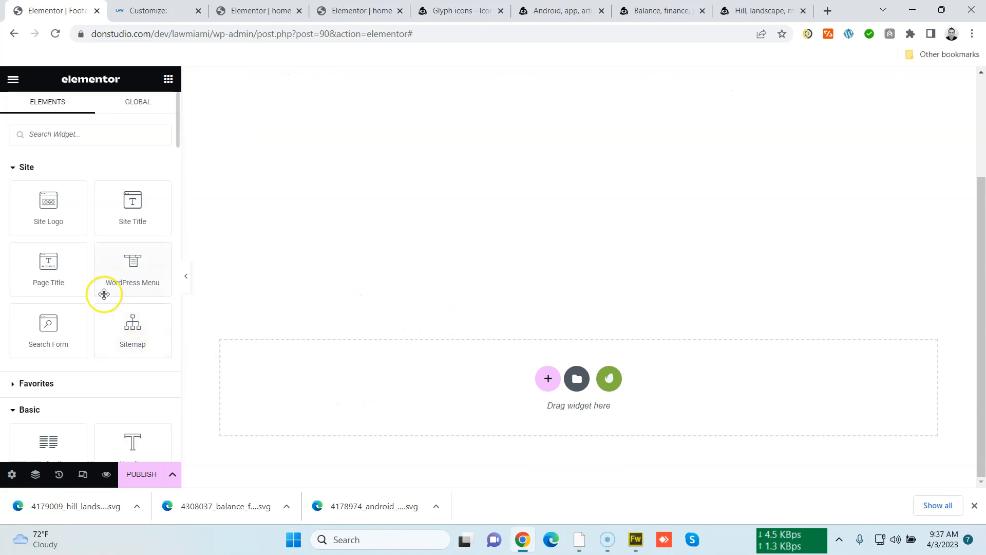
{"action": "scroll", "coordinate": [98, 399], "scroll_direction": "down", "scroll_amount": 3}
{"action": "left_click_drag", "start_coordinate": [51, 308], "coordinate": [465, 409]}
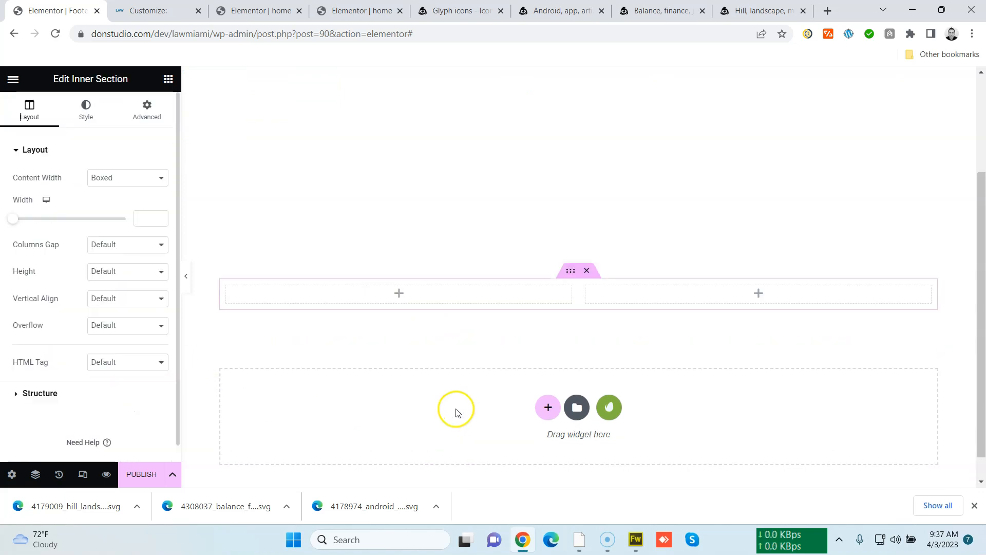
{"action": "left_click", "coordinate": [587, 271]}
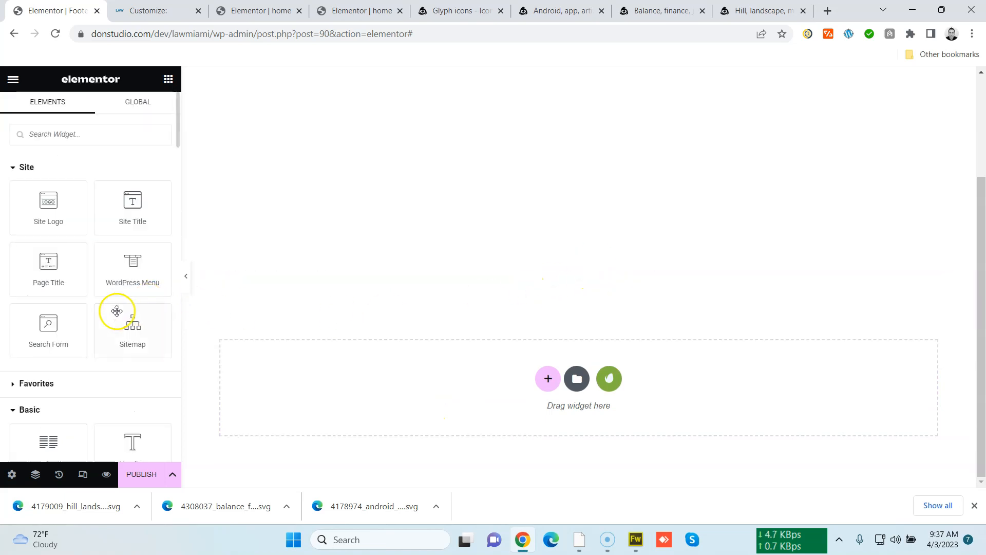
Add a Text Editor to the footer with the text "2023 All rights reserved Law Office In Miami"
{"action": "scroll", "coordinate": [117, 311], "scroll_direction": "down", "scroll_amount": 3}
{"action": "left_click_drag", "start_coordinate": [111, 368], "coordinate": [373, 386]}
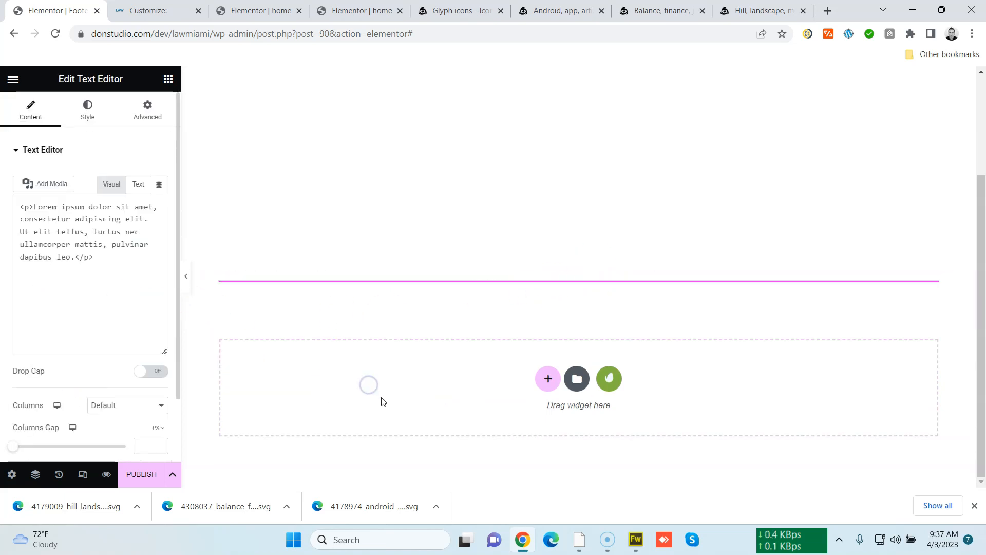
{"action": "key", "text": "ctrl+a"}
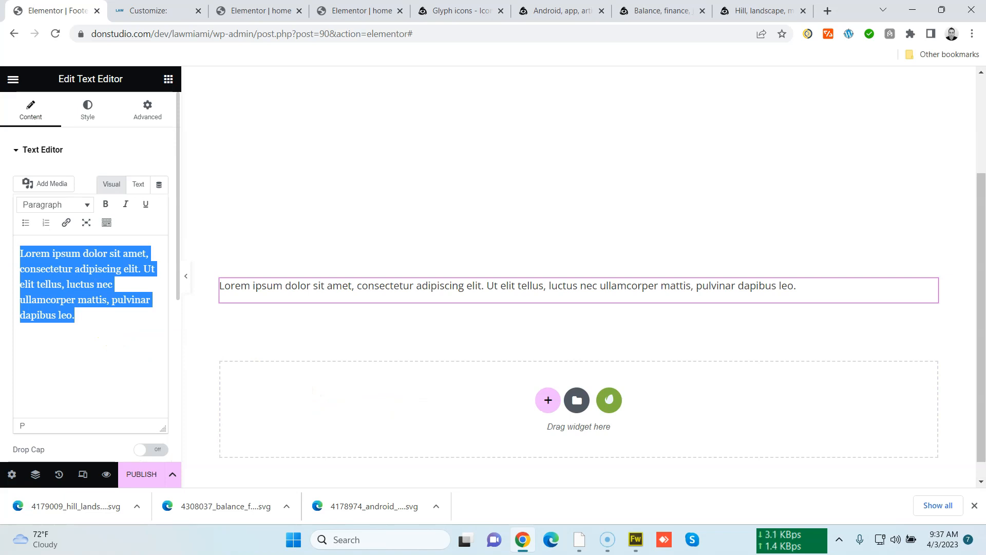
{"action": "type", "text": "202"}
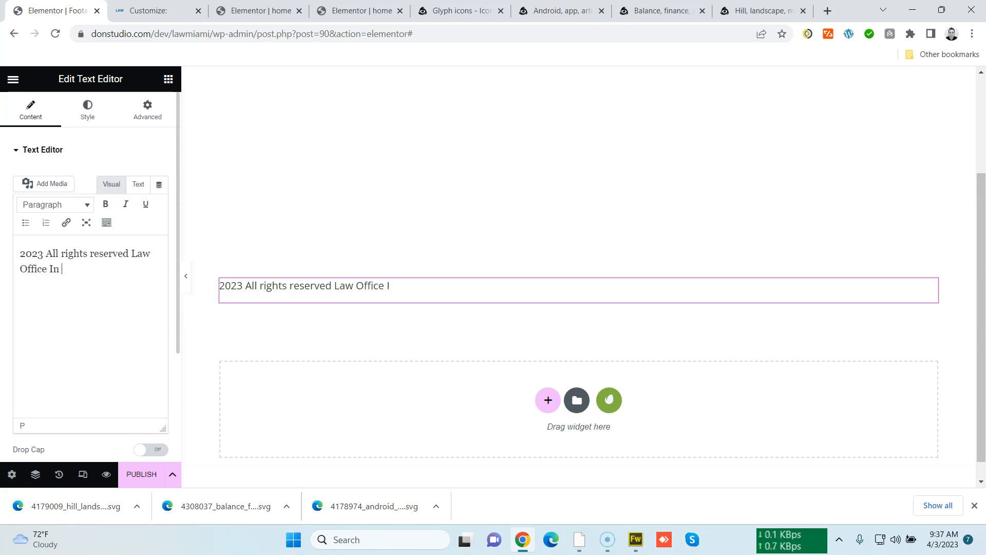
Publish the footer template with its display condition
{"action": "left_click", "coordinate": [126, 472]}
{"action": "left_click", "coordinate": [467, 379]}
{"action": "left_click", "coordinate": [827, 471]}
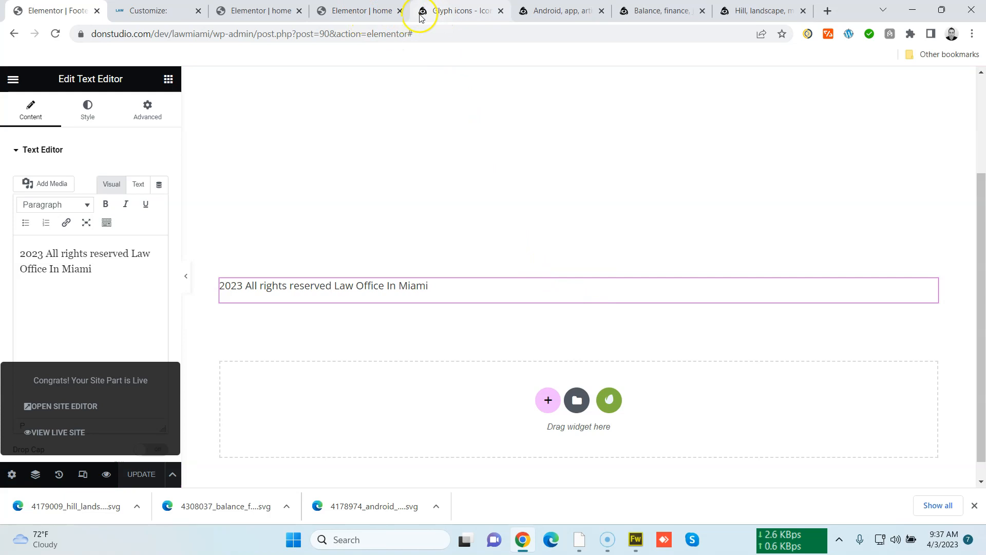
Reload the home page editor and scroll to the bottom to check the new footer
{"action": "left_click", "coordinate": [365, 11]}
{"action": "left_click", "coordinate": [362, 34]}
{"action": "key", "text": "Return"}
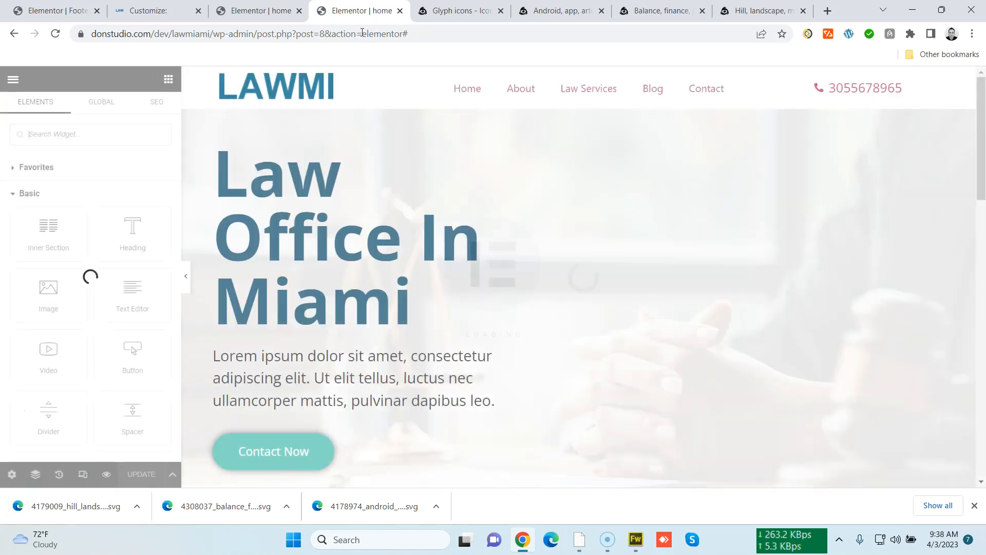
{"action": "left_click_drag", "start_coordinate": [979, 183], "coordinate": [981, 491]}
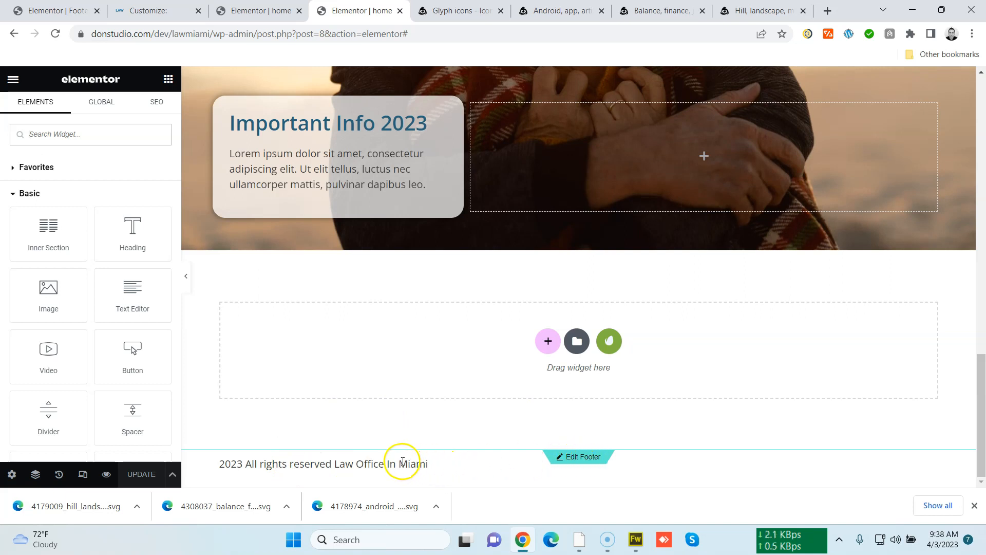
Close the extra icon and image browser tabs
{"action": "left_click", "coordinate": [493, 13]}
{"action": "left_click", "coordinate": [501, 11]}
{"action": "left_click", "coordinate": [501, 12]}
{"action": "left_click", "coordinate": [502, 11]}
{"action": "left_click", "coordinate": [502, 11]}
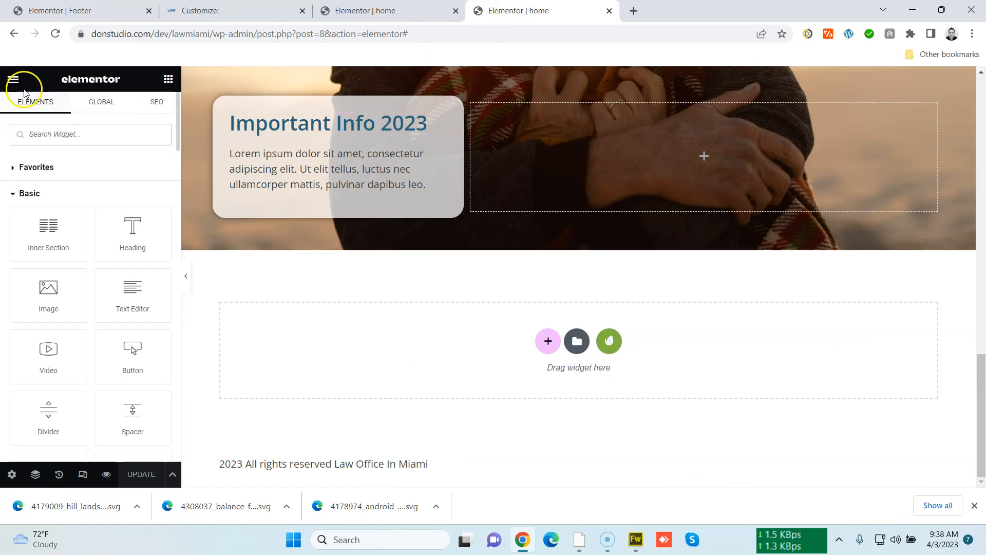
Open the live page and scroll through it to check the footer and sections
{"action": "left_click", "coordinate": [13, 79]}
{"action": "left_click", "coordinate": [102, 300]}
{"action": "left_click", "coordinate": [667, 10]}
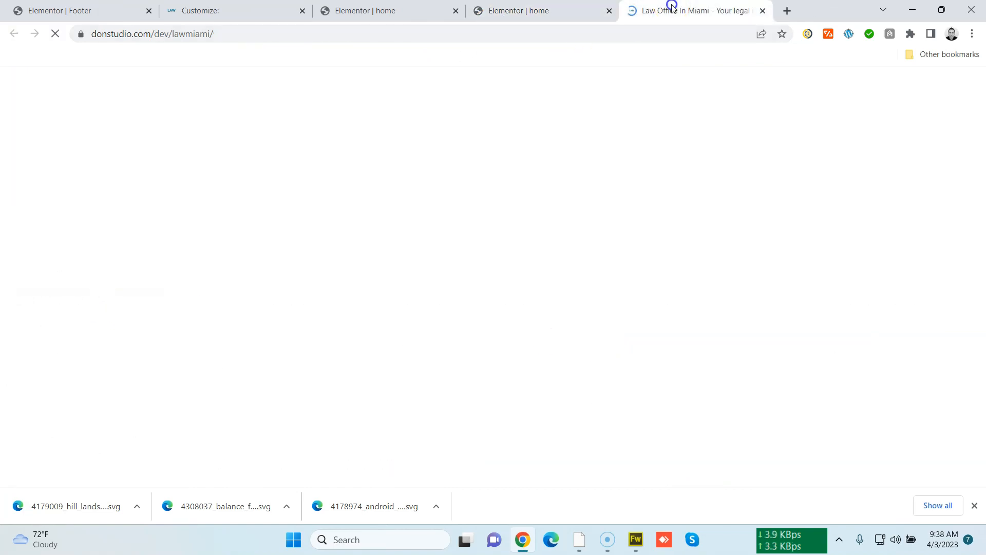
{"action": "left_click_drag", "start_coordinate": [962, 125], "coordinate": [971, 67]}
{"action": "left_click_drag", "start_coordinate": [977, 163], "coordinate": [971, 456]}
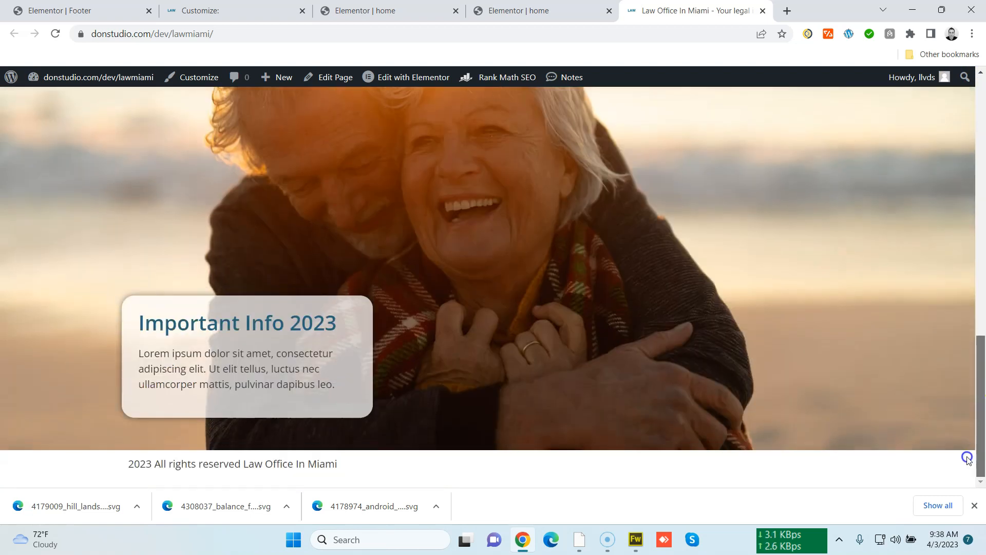
{"action": "left_click", "coordinate": [973, 506]}
{"action": "left_click_drag", "start_coordinate": [972, 506], "coordinate": [951, 494]}
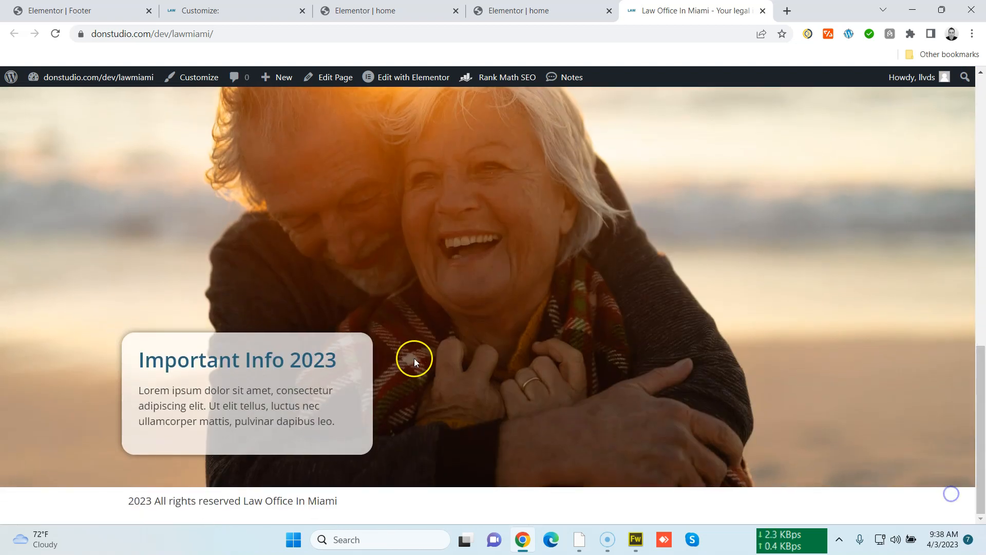
{"action": "scroll", "coordinate": [283, 342], "scroll_direction": "up", "scroll_amount": 20}
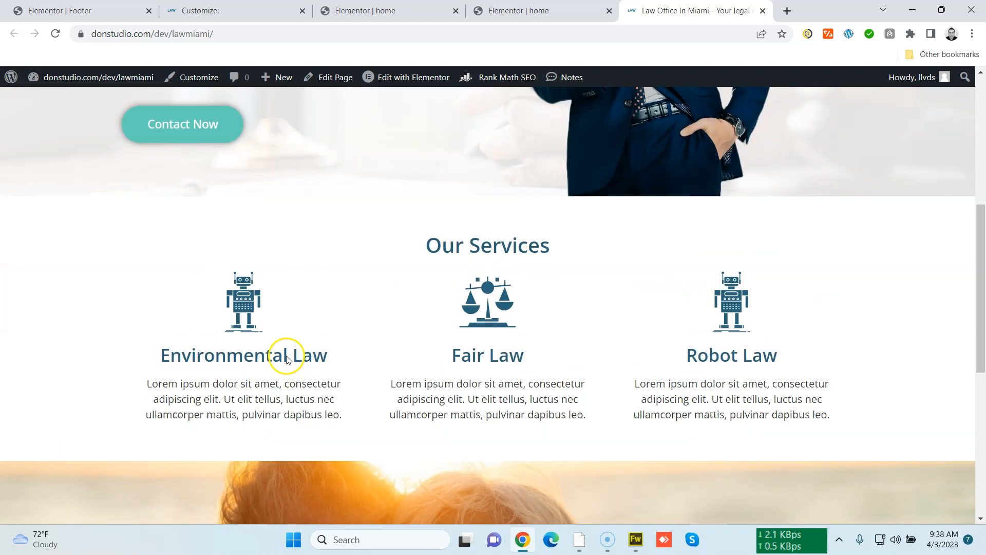
Add a Text Editor widget below the Important Info section on the home page
{"action": "left_click", "coordinate": [513, 11]}
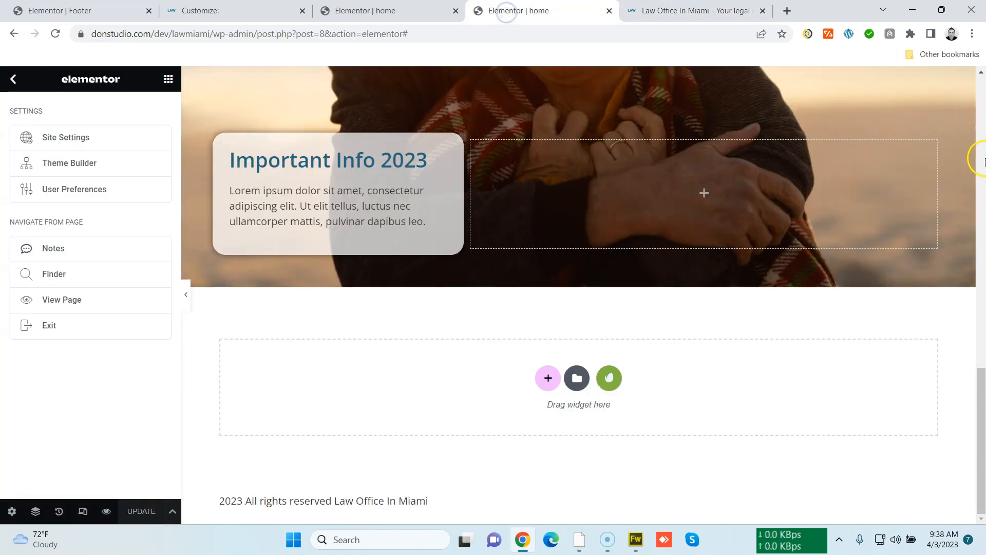
{"action": "mouse_move", "coordinate": [978, 388]}
{"action": "left_mouse_down"}
{"action": "mouse_move", "coordinate": [983, 332]}
{"action": "mouse_move", "coordinate": [974, 380]}
{"action": "left_mouse_up"}
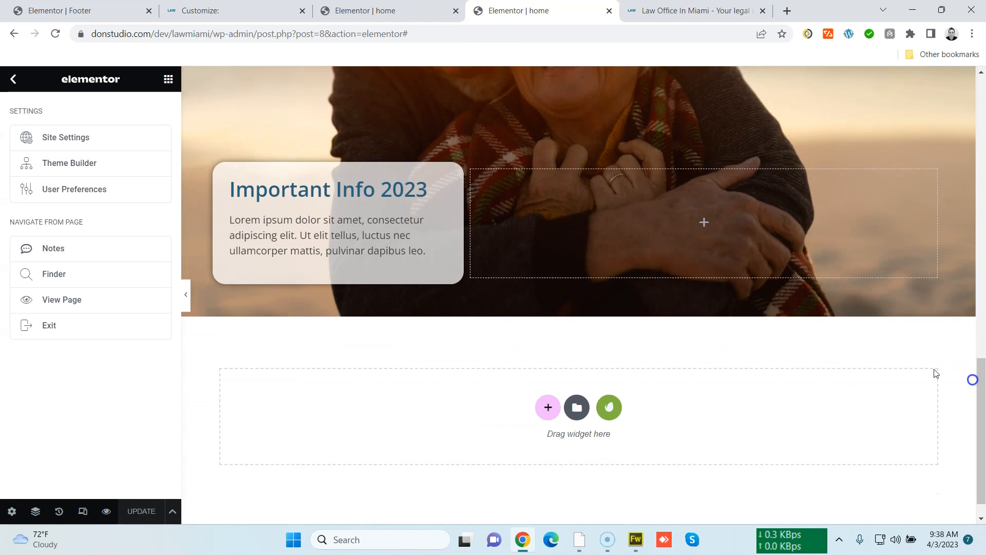
{"action": "left_click", "coordinate": [171, 79]}
{"action": "left_click_drag", "start_coordinate": [109, 293], "coordinate": [402, 420]}
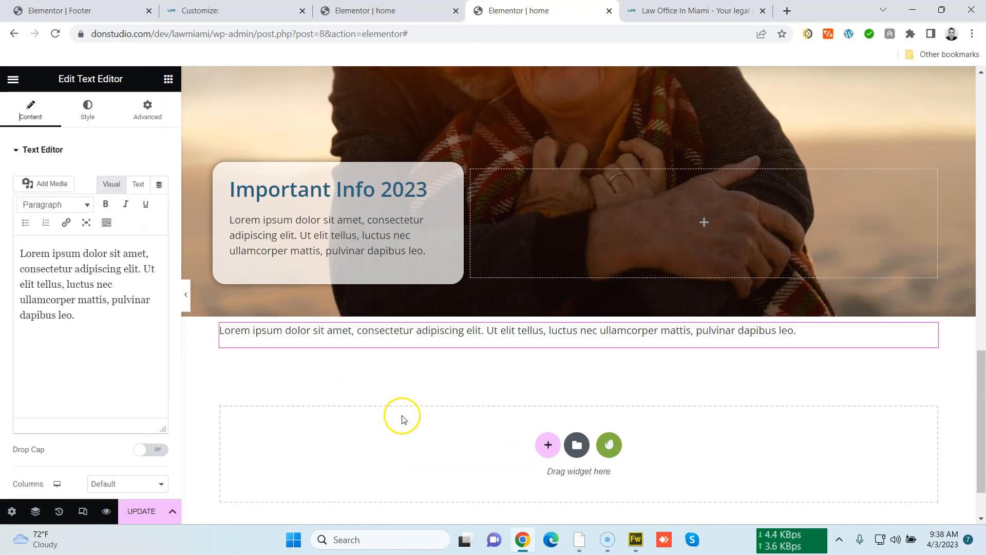
Add a Video widget below the new text block
{"action": "scroll", "coordinate": [360, 395], "scroll_direction": "down", "scroll_amount": 1}
{"action": "left_click", "coordinate": [169, 79]}
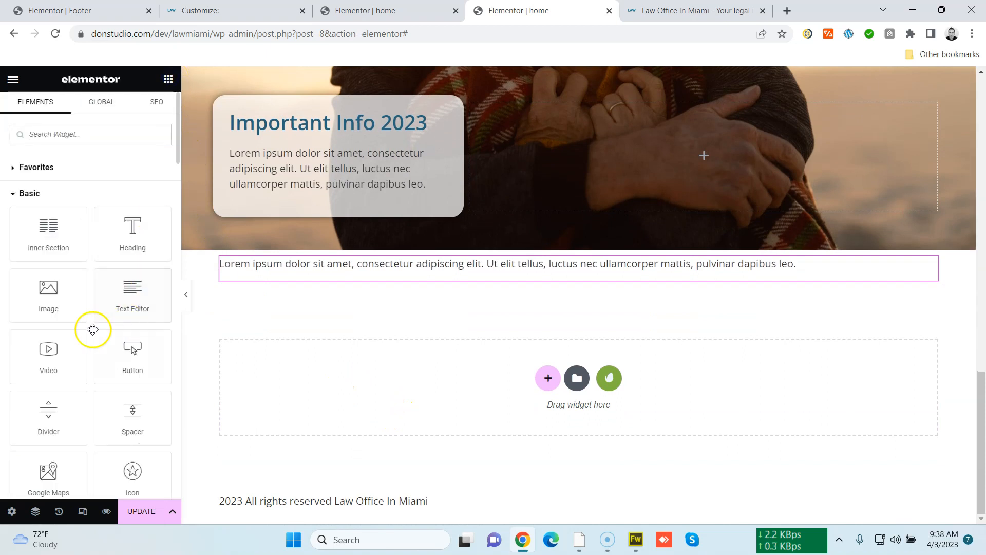
{"action": "left_click_drag", "start_coordinate": [78, 373], "coordinate": [376, 365]}
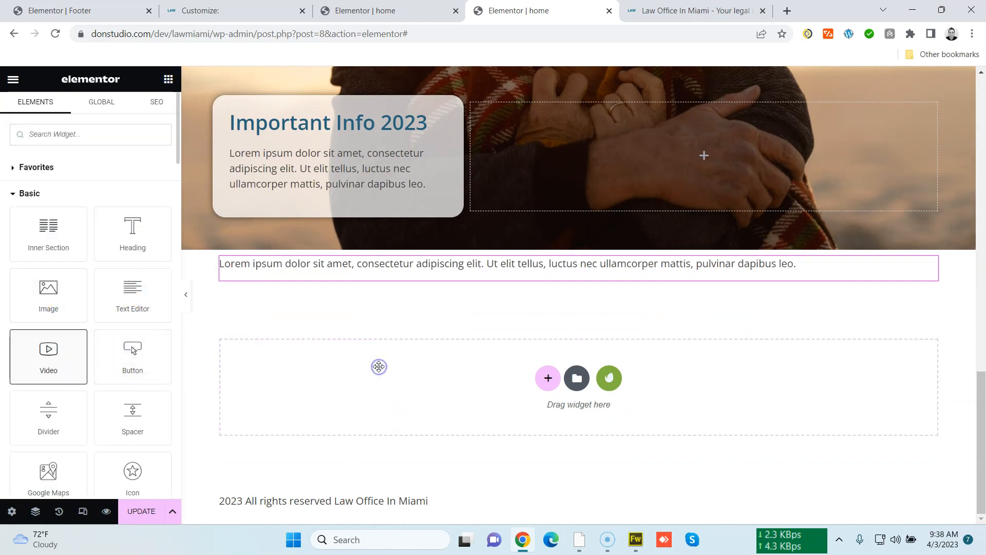
{"action": "scroll", "coordinate": [238, 325], "scroll_direction": "down", "scroll_amount": 1}
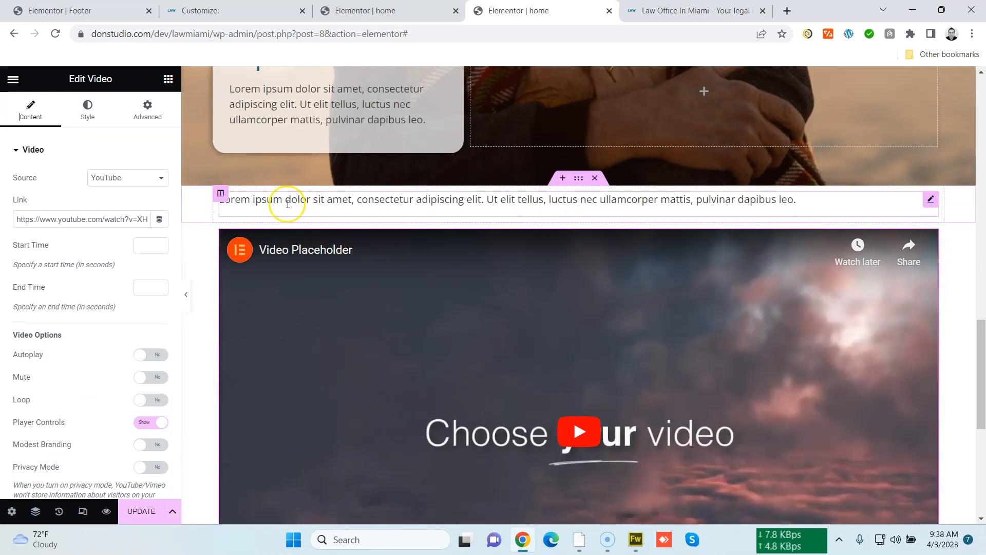
{"action": "scroll", "coordinate": [354, 346], "scroll_direction": "down", "scroll_amount": 6}
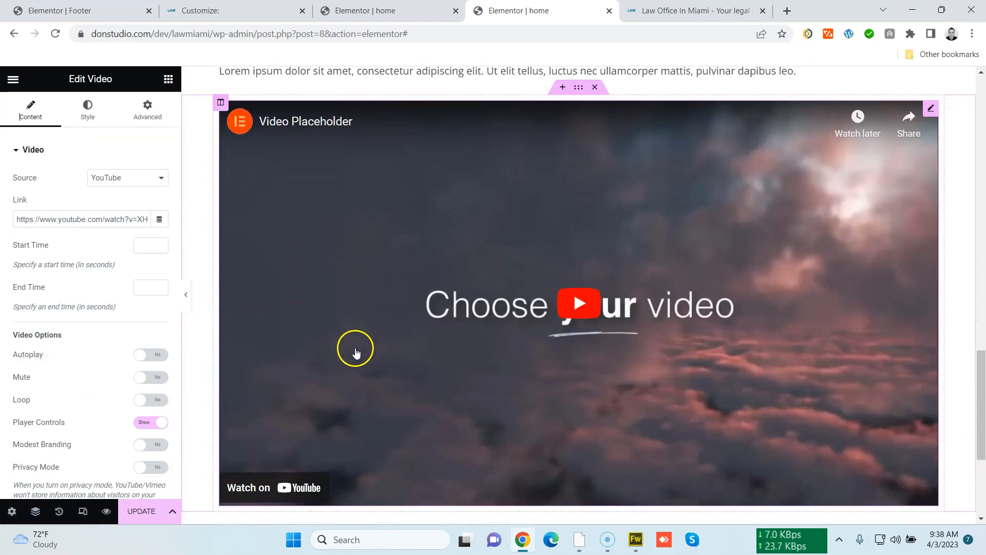
{"action": "scroll", "coordinate": [440, 313], "scroll_direction": "up", "scroll_amount": 8}
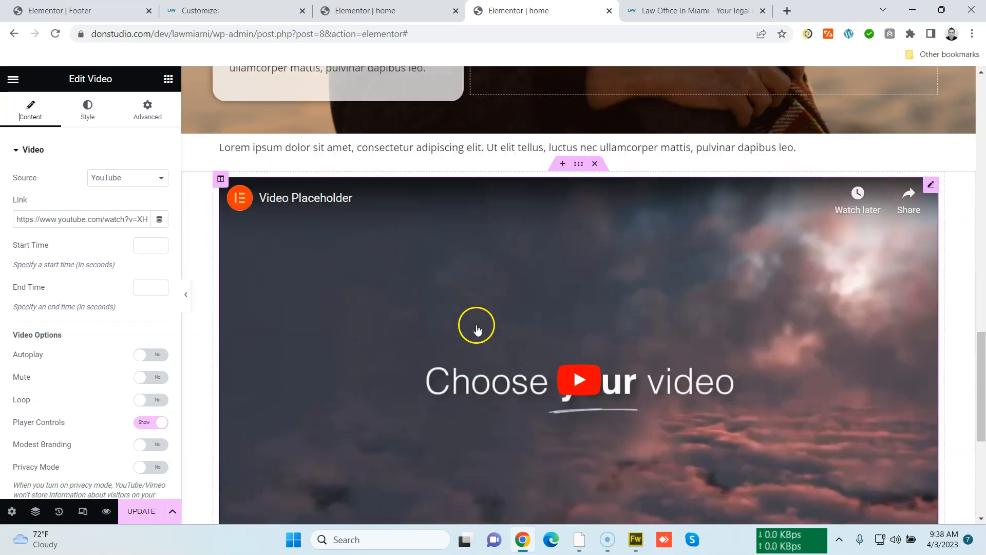
{"action": "scroll", "coordinate": [510, 358], "scroll_direction": "down", "scroll_amount": 8}
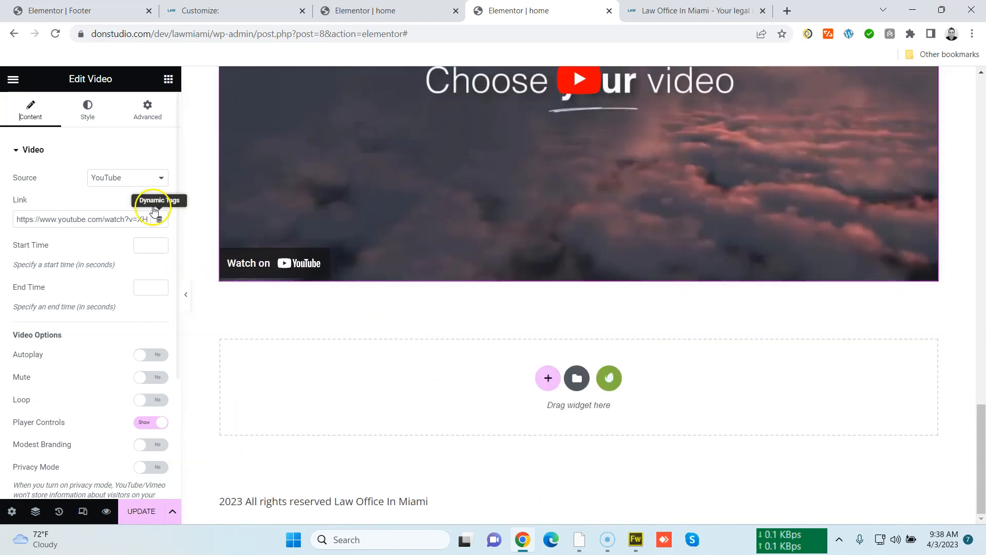
Search the widgets for video and add a Video Playlist below the video
{"action": "left_click", "coordinate": [168, 79]}
{"action": "scroll", "coordinate": [149, 332], "scroll_direction": "down", "scroll_amount": 8}
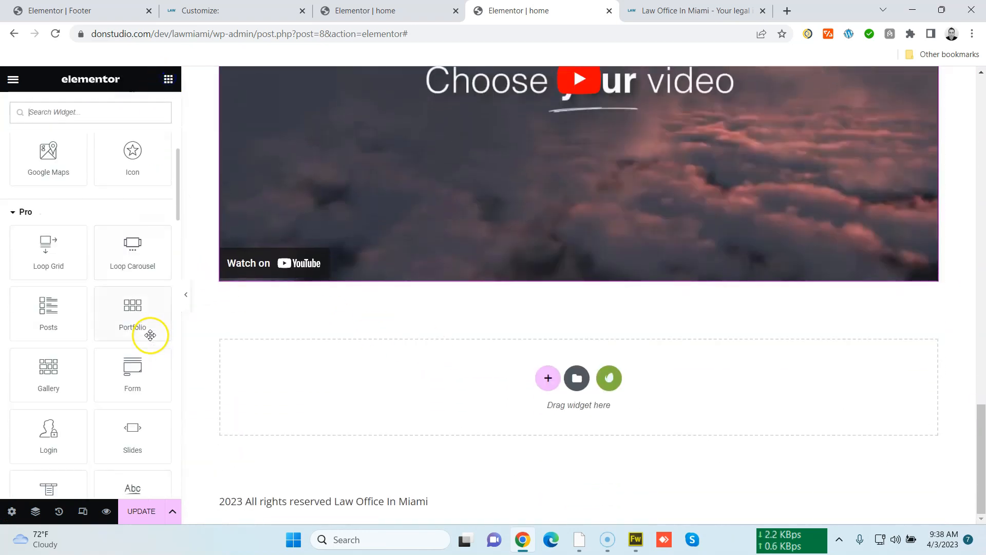
{"action": "scroll", "coordinate": [144, 330], "scroll_direction": "up", "scroll_amount": 8}
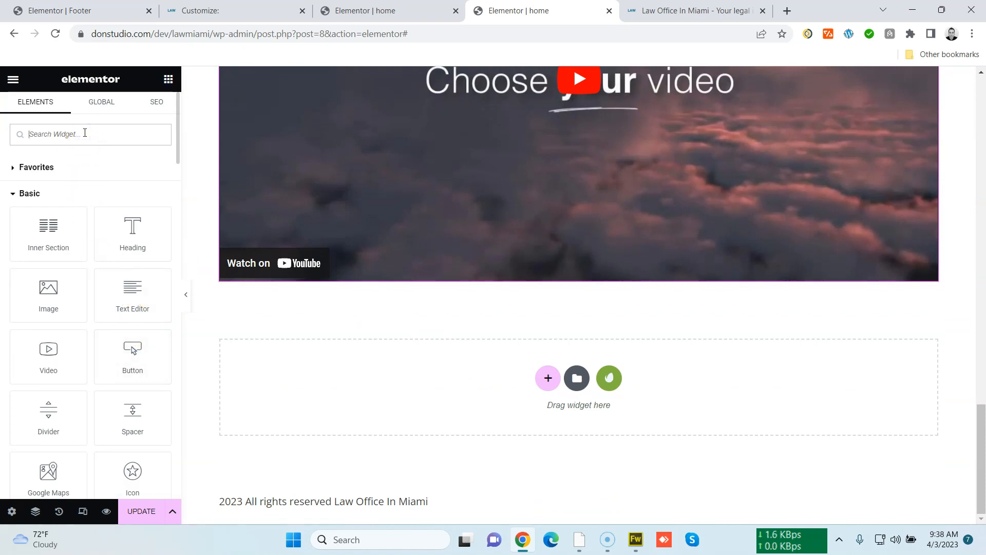
{"action": "type", "text": "video"}
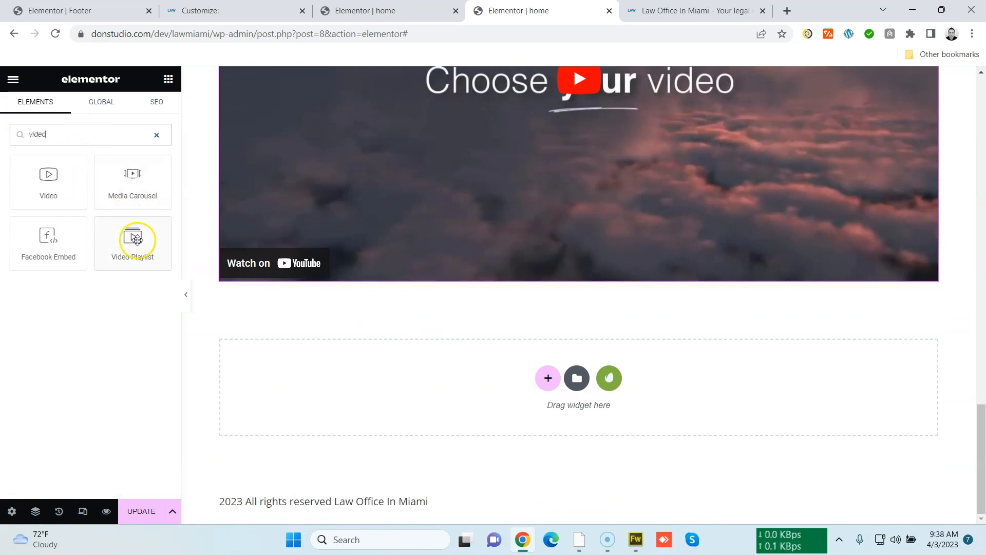
{"action": "left_click_drag", "start_coordinate": [135, 239], "coordinate": [356, 383]}
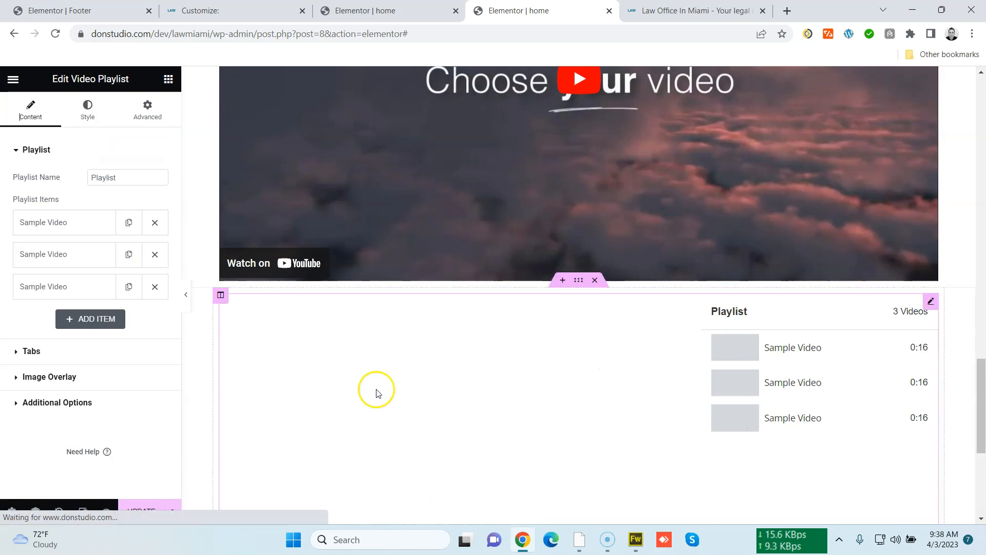
Open the first Sample Video item of the playlist to review its video settings
{"action": "left_click", "coordinate": [101, 218]}
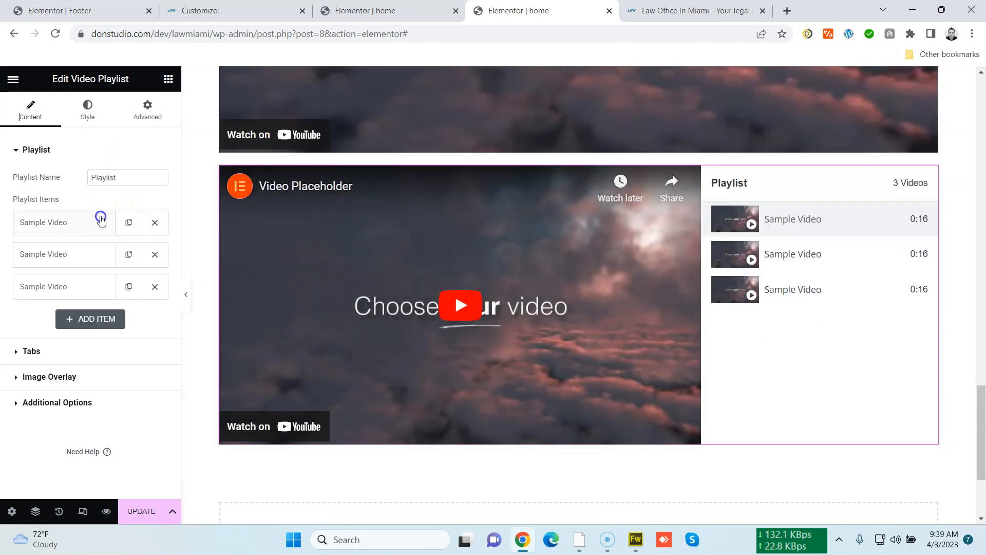
{"action": "scroll", "coordinate": [85, 342], "scroll_direction": "down", "scroll_amount": 3}
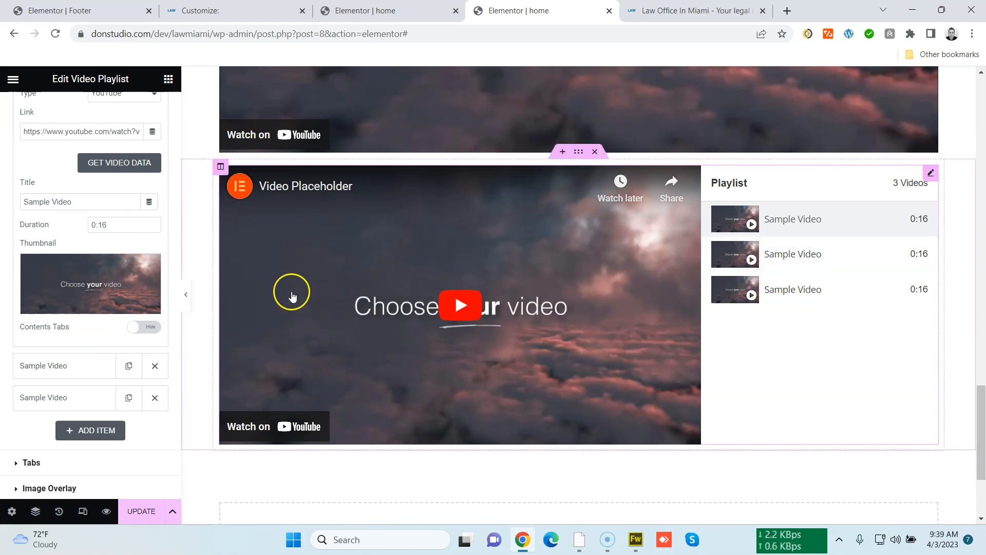
{"action": "scroll", "coordinate": [287, 296], "scroll_direction": "up", "scroll_amount": 3}
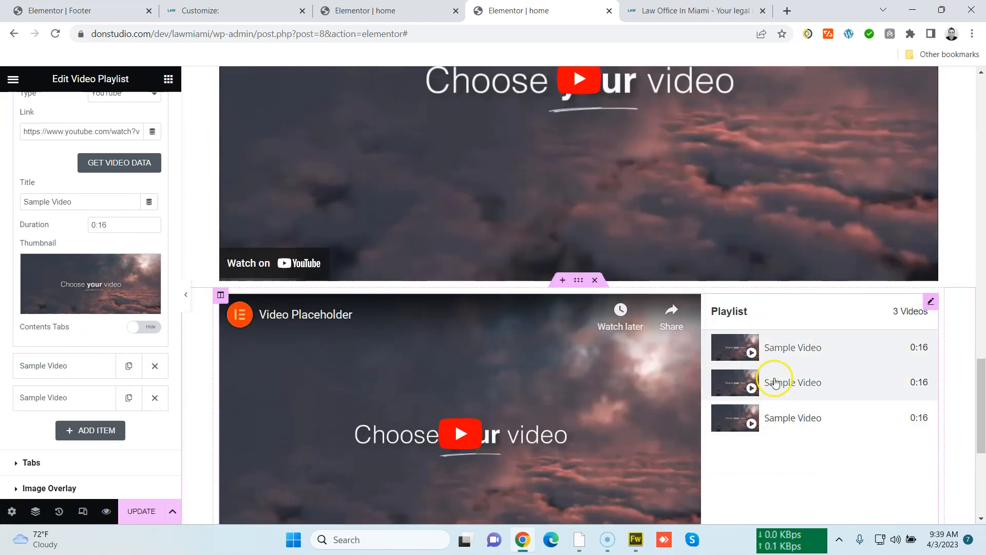
{"action": "scroll", "coordinate": [330, 362], "scroll_direction": "down", "scroll_amount": 5}
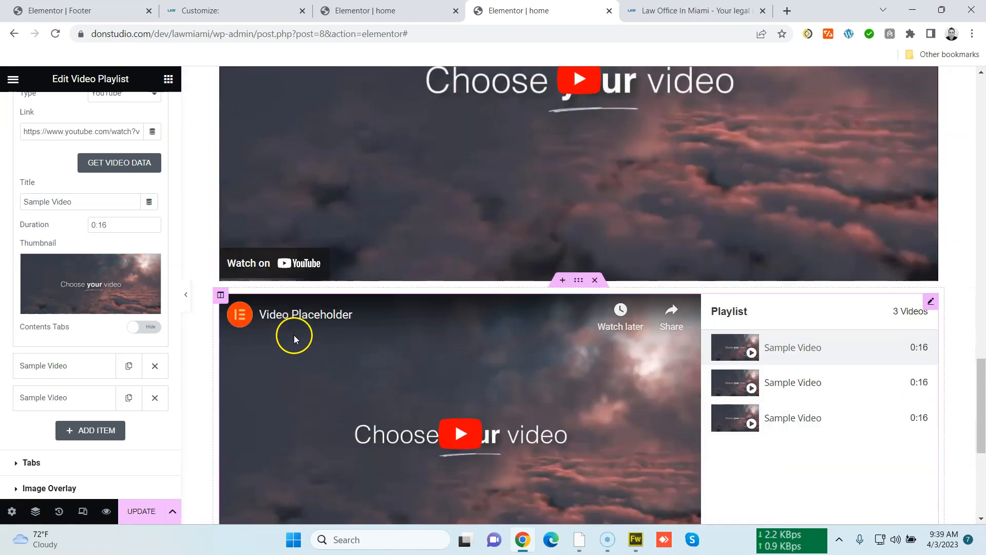
Return to the widget panel, scroll through the widget list, and update the page
{"action": "left_click", "coordinate": [168, 78]}
{"action": "scroll", "coordinate": [138, 349], "scroll_direction": "down", "scroll_amount": 6}
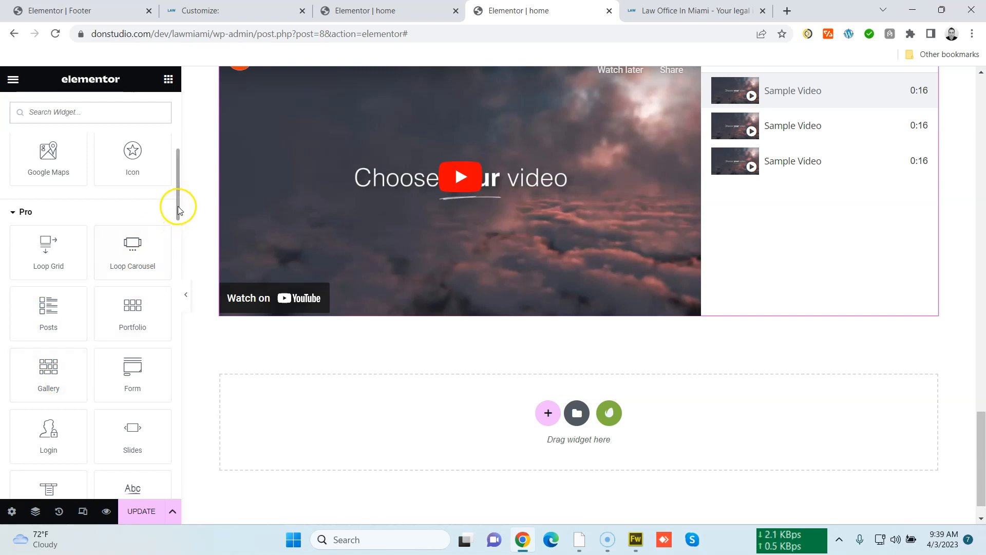
{"action": "left_click_drag", "start_coordinate": [179, 258], "coordinate": [181, 258]}
{"action": "left_click_drag", "start_coordinate": [180, 201], "coordinate": [175, 358]}
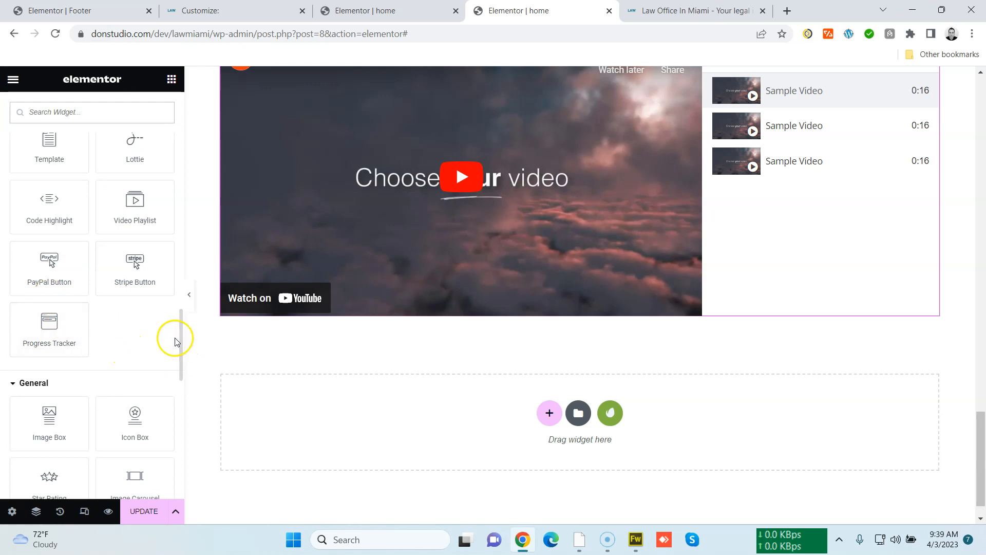
{"action": "left_click_drag", "start_coordinate": [181, 339], "coordinate": [181, 122]}
{"action": "left_click", "coordinate": [143, 511]}
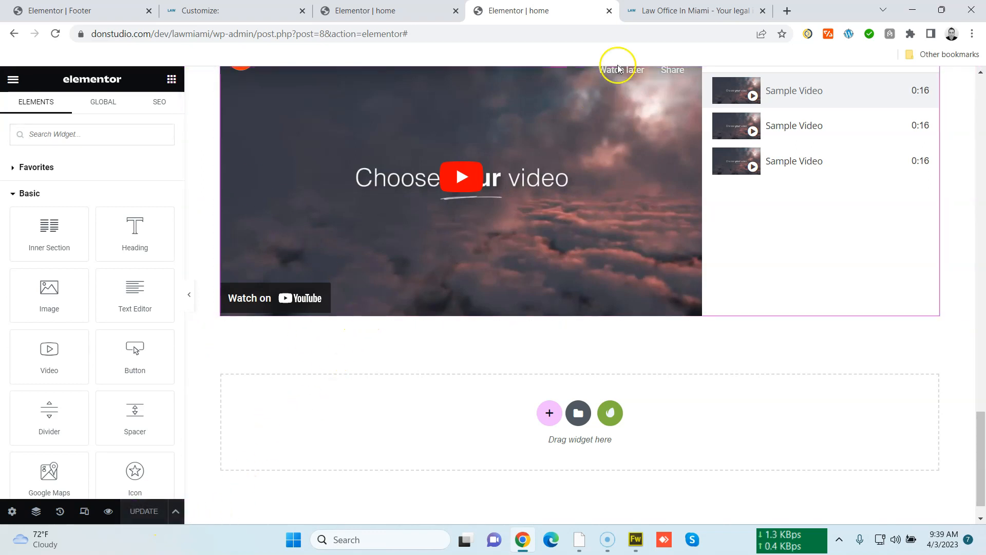
Reload the live Law Office In Miami page to check the published changes
{"action": "left_click", "coordinate": [659, 11]}
{"action": "left_click", "coordinate": [641, 35]}
{"action": "key", "text": "Return"}
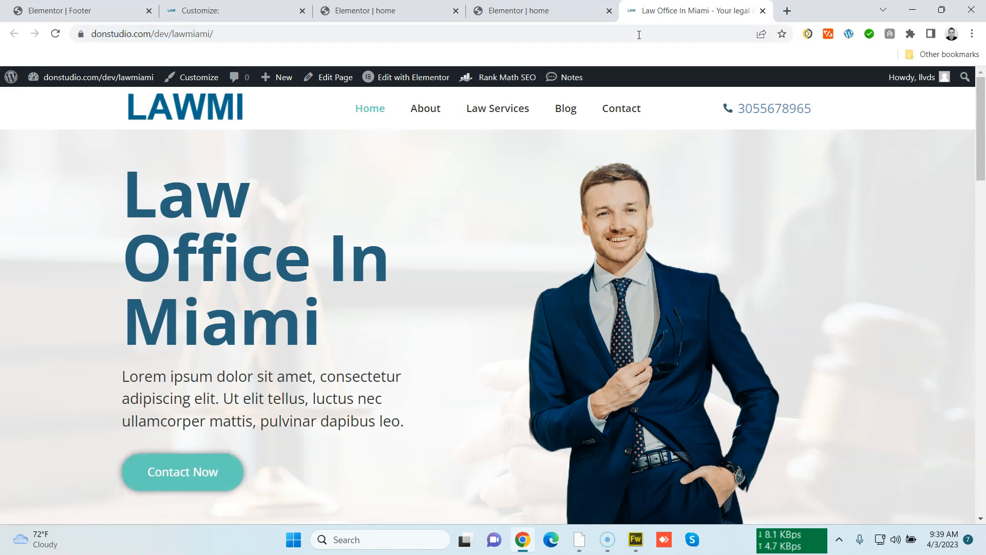
{"action": "left_click_drag", "start_coordinate": [979, 229], "coordinate": [977, 109]}
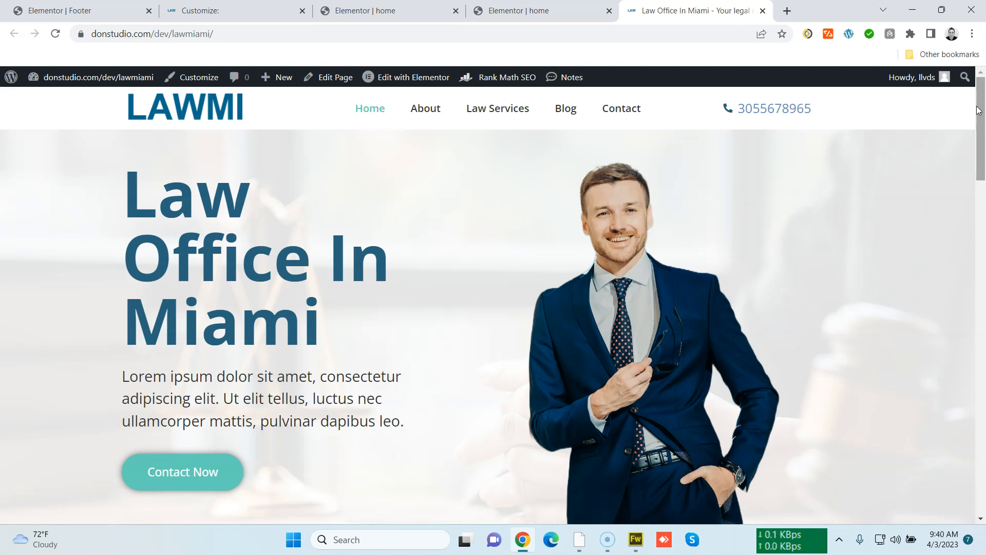
{"action": "left_click_drag", "start_coordinate": [980, 203], "coordinate": [982, 57]}
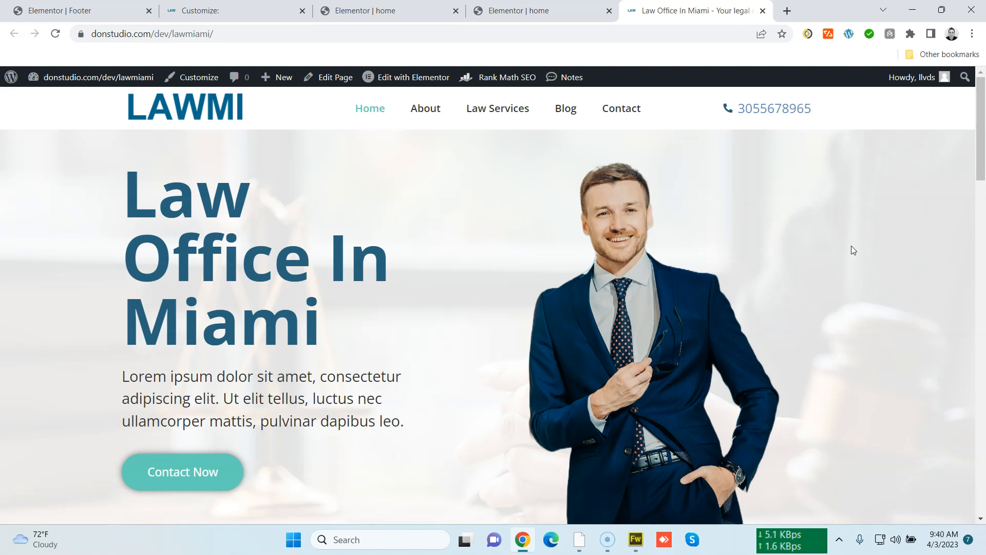
Open donstudio.com in a new tab and scroll through its home page
{"action": "key", "text": "ctrl+t"}
{"action": "type", "text": "d"}
{"action": "key", "text": "Return"}
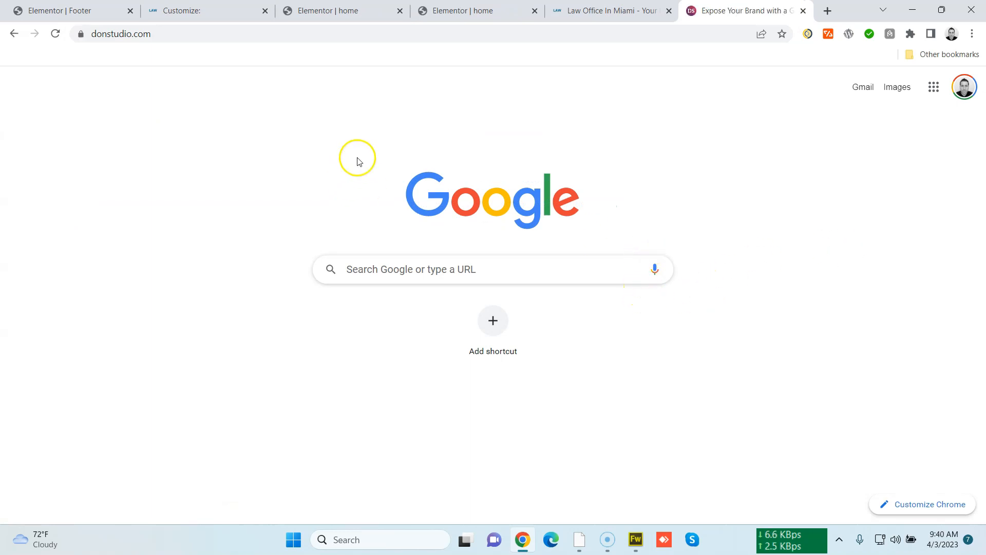
{"action": "scroll", "coordinate": [341, 349], "scroll_direction": "down", "scroll_amount": 5}
{"action": "scroll", "coordinate": [342, 349], "scroll_direction": "up", "scroll_amount": 4}
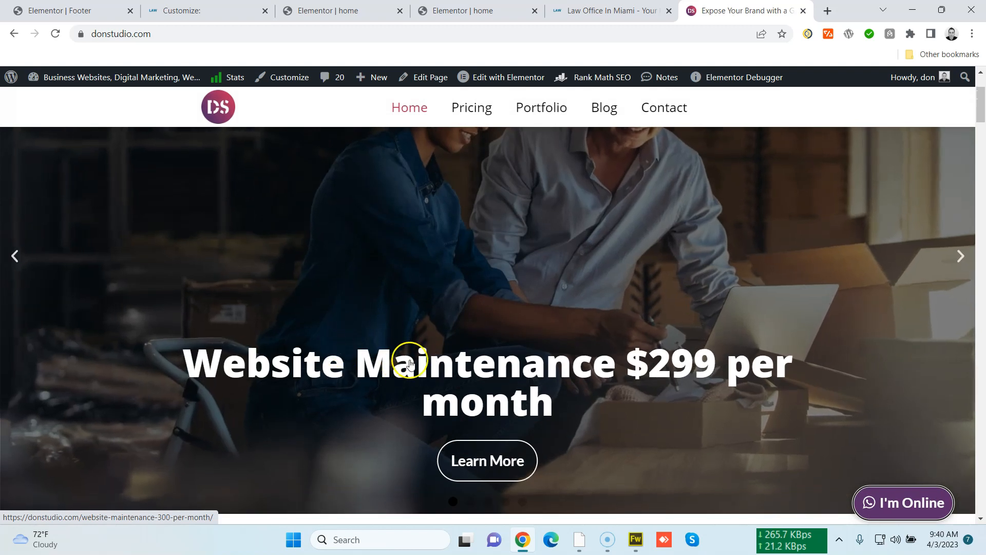
{"action": "scroll", "coordinate": [652, 416], "scroll_direction": "up", "scroll_amount": 3}
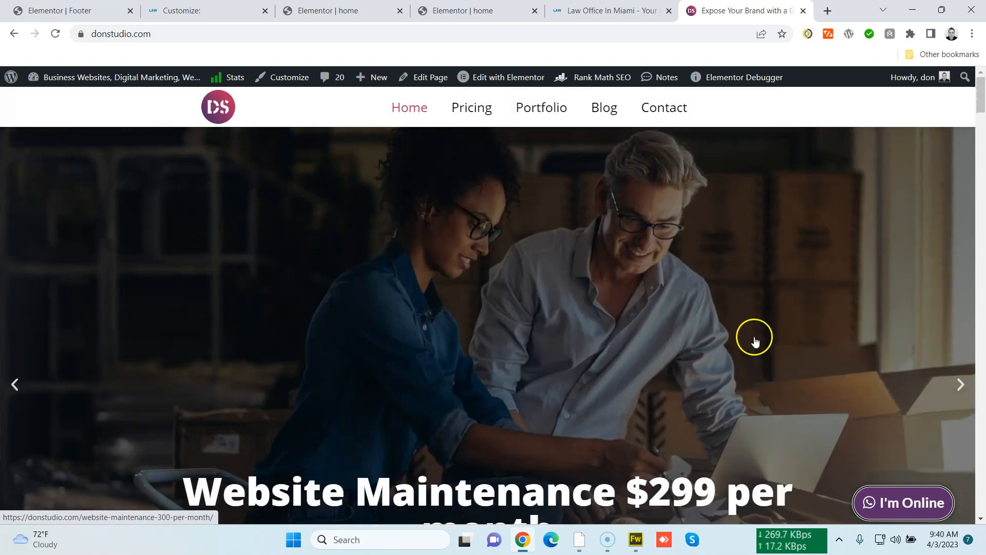
{"action": "scroll", "coordinate": [696, 390], "scroll_direction": "down", "scroll_amount": 3}
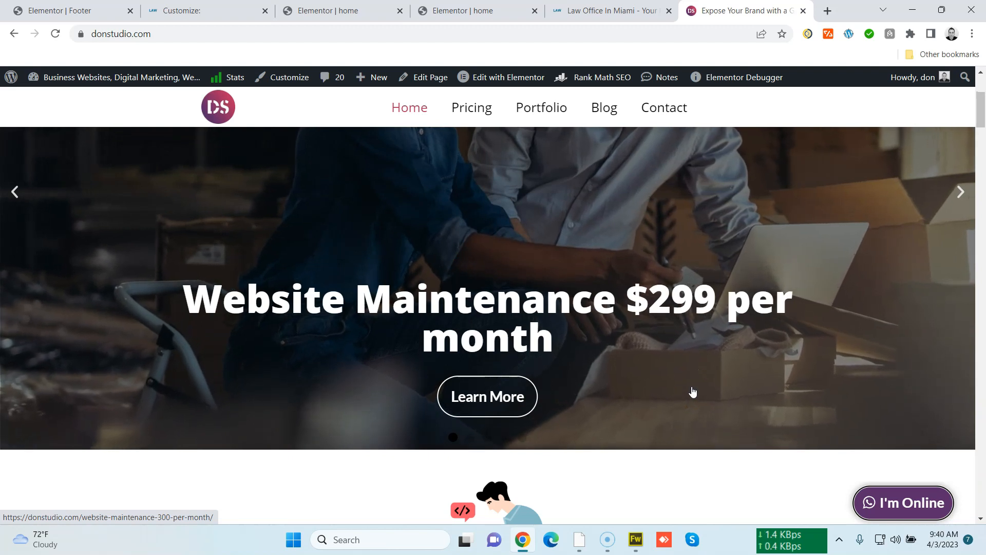
{"action": "scroll", "coordinate": [385, 390], "scroll_direction": "up", "scroll_amount": 3}
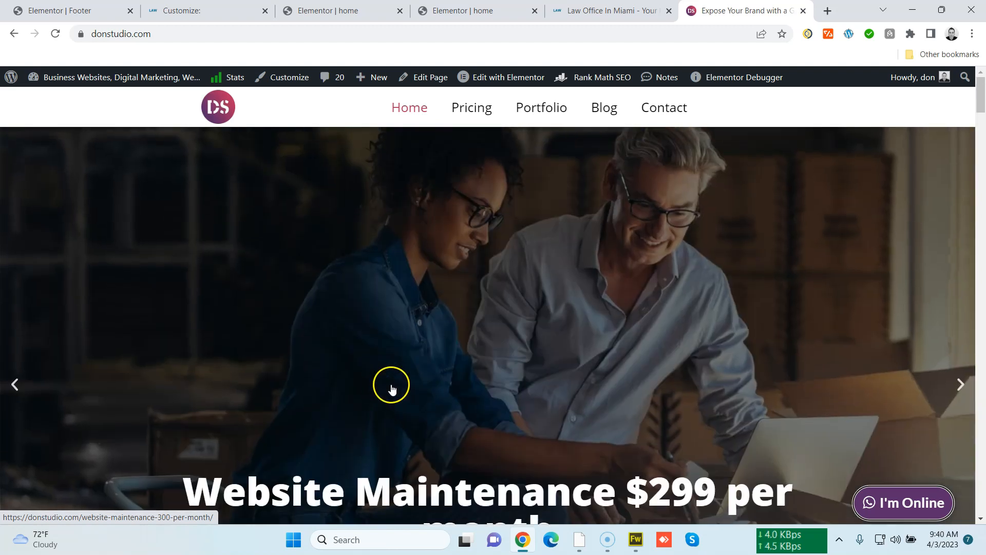
Visit the donstudio.com Pricing and Portfolio pages and scroll through their content
{"action": "left_click", "coordinate": [473, 112]}
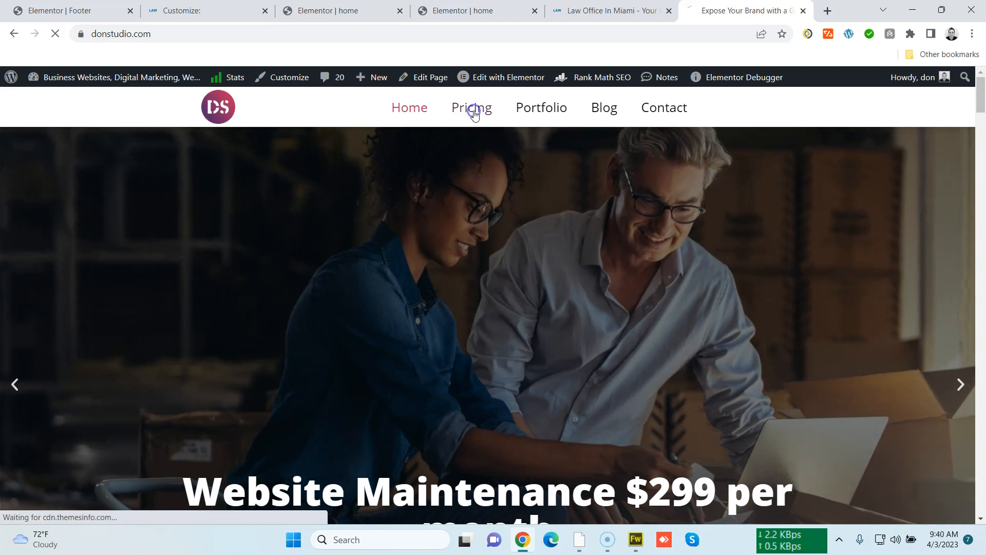
{"action": "scroll", "coordinate": [447, 293], "scroll_direction": "down", "scroll_amount": 4}
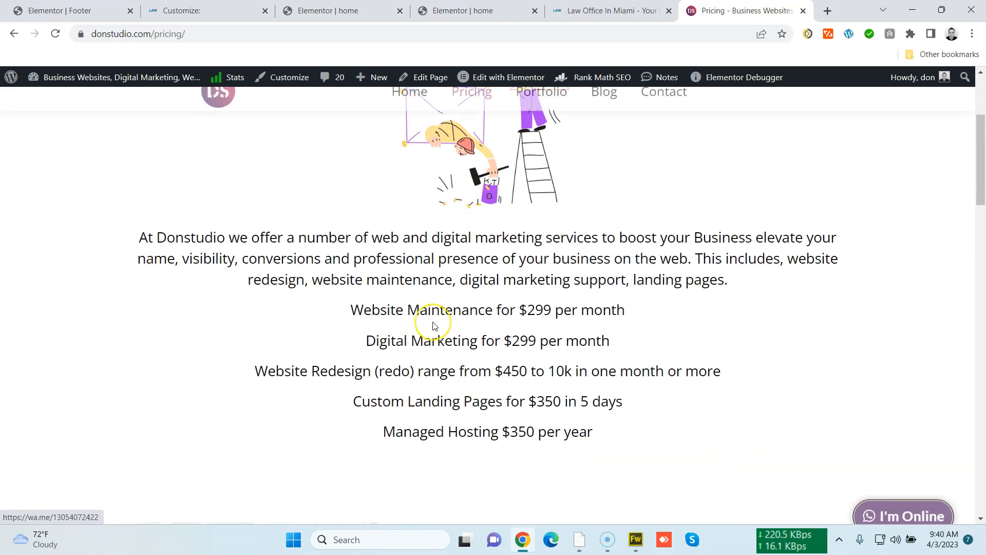
{"action": "scroll", "coordinate": [434, 325], "scroll_direction": "up", "scroll_amount": 3}
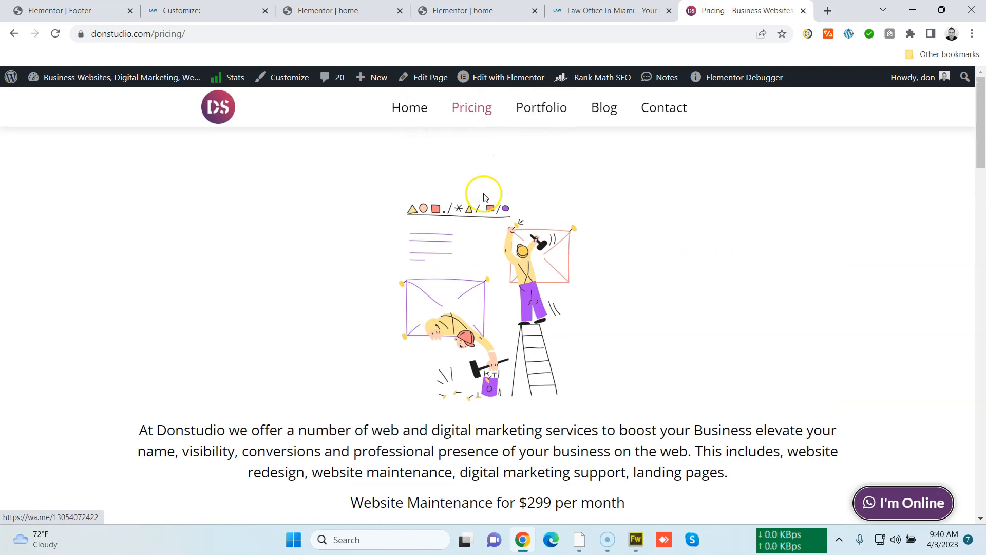
{"action": "left_click", "coordinate": [524, 112]}
{"action": "scroll", "coordinate": [231, 329], "scroll_direction": "down", "scroll_amount": 4}
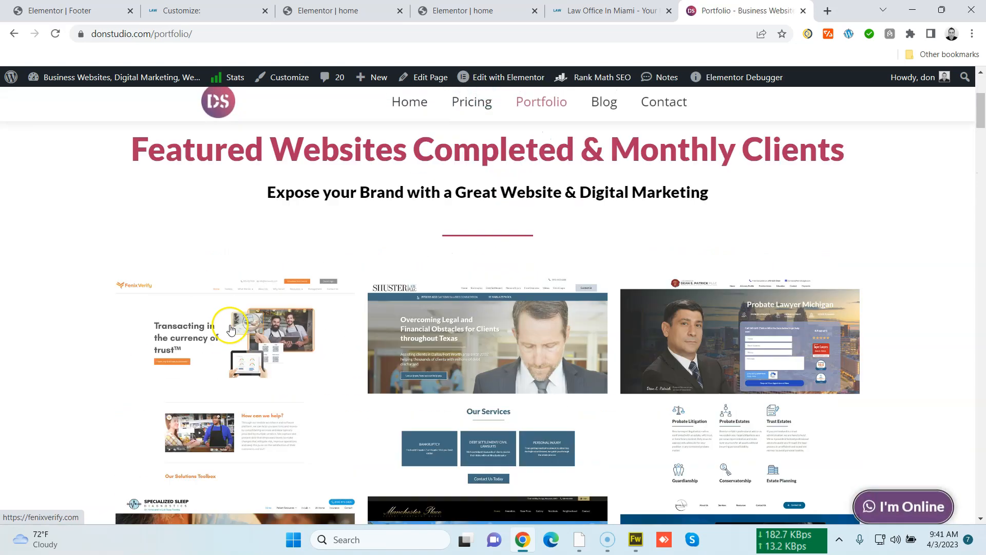
{"action": "scroll", "coordinate": [174, 378], "scroll_direction": "down", "scroll_amount": 6}
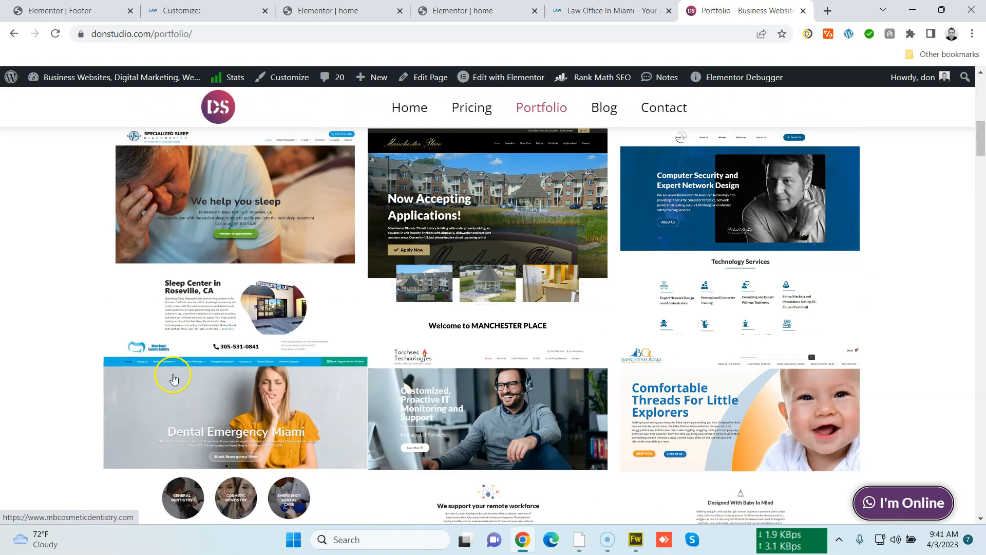
{"action": "scroll", "coordinate": [190, 370], "scroll_direction": "up", "scroll_amount": 10}
Open the donstudio.com Blog page, scroll through it, and go back to the home page
{"action": "left_click", "coordinate": [605, 116]}
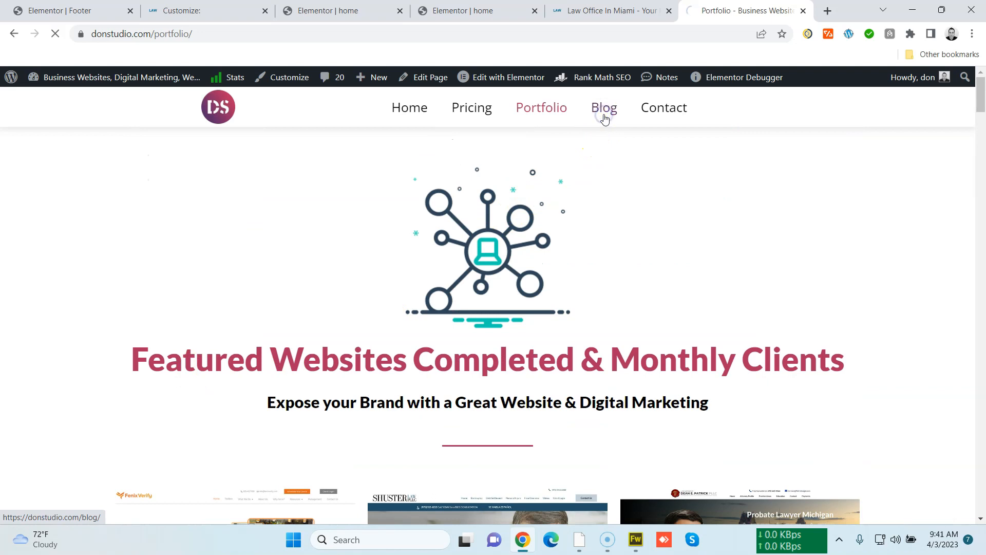
{"action": "scroll", "coordinate": [103, 304], "scroll_direction": "down", "scroll_amount": 5}
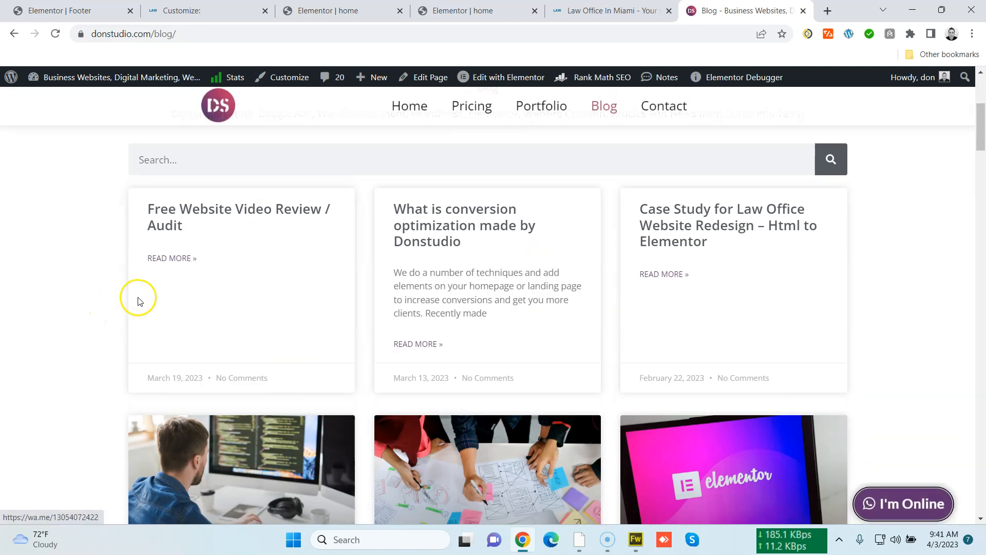
{"action": "left_click_drag", "start_coordinate": [981, 142], "coordinate": [978, 94]}
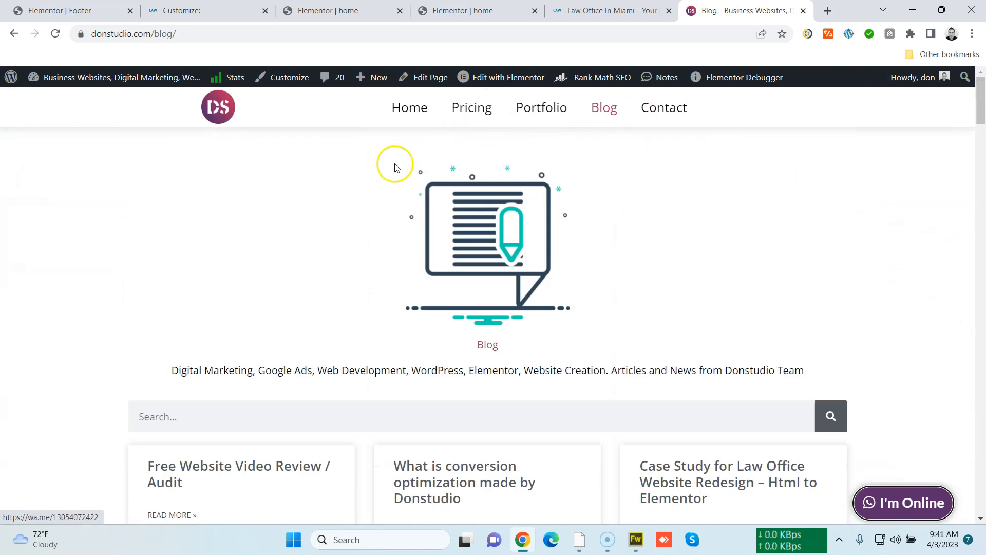
{"action": "left_click", "coordinate": [408, 118]}
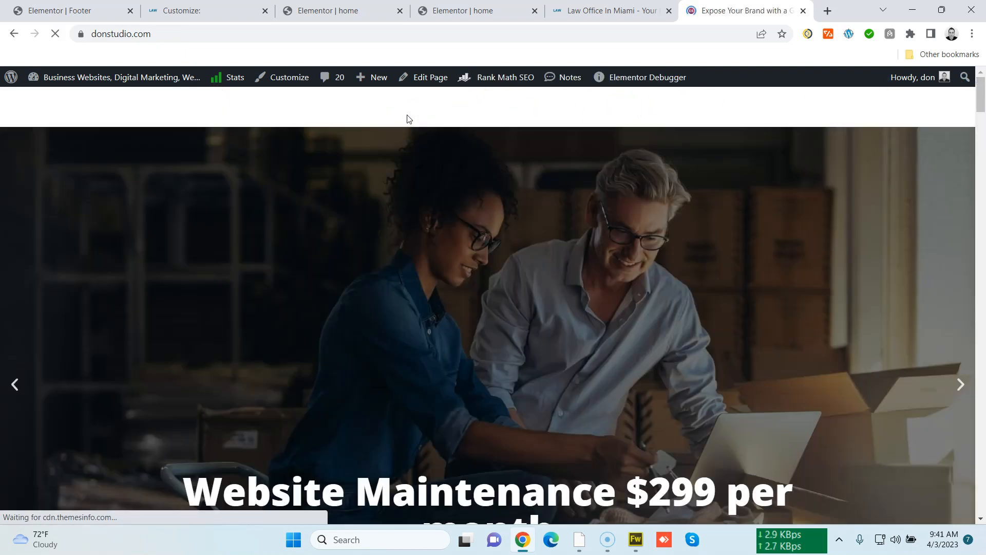